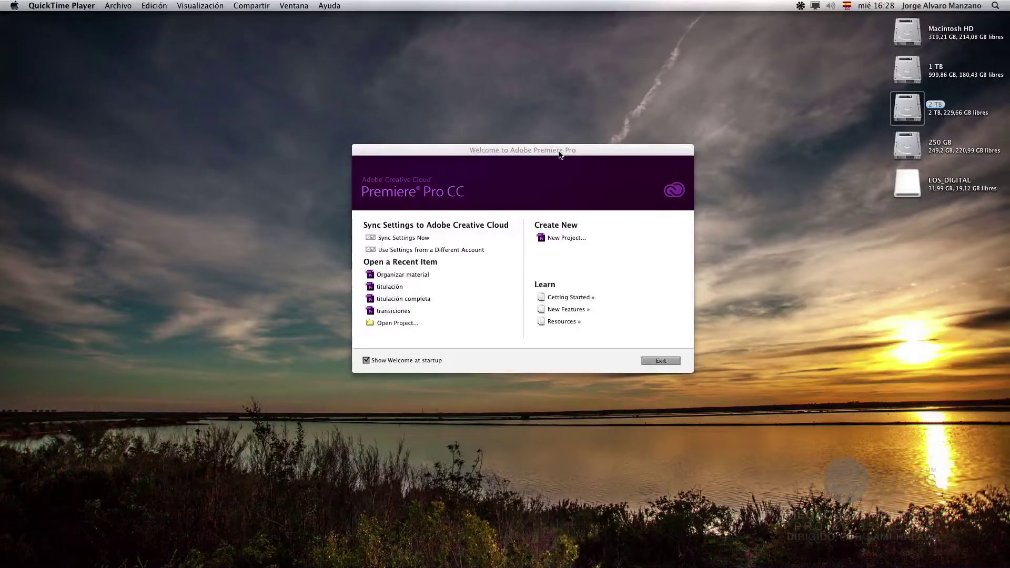
Step: Open the recent project Organizar material and maximize the Media Browser to fill the workspace
drag(560, 154, 547, 157)
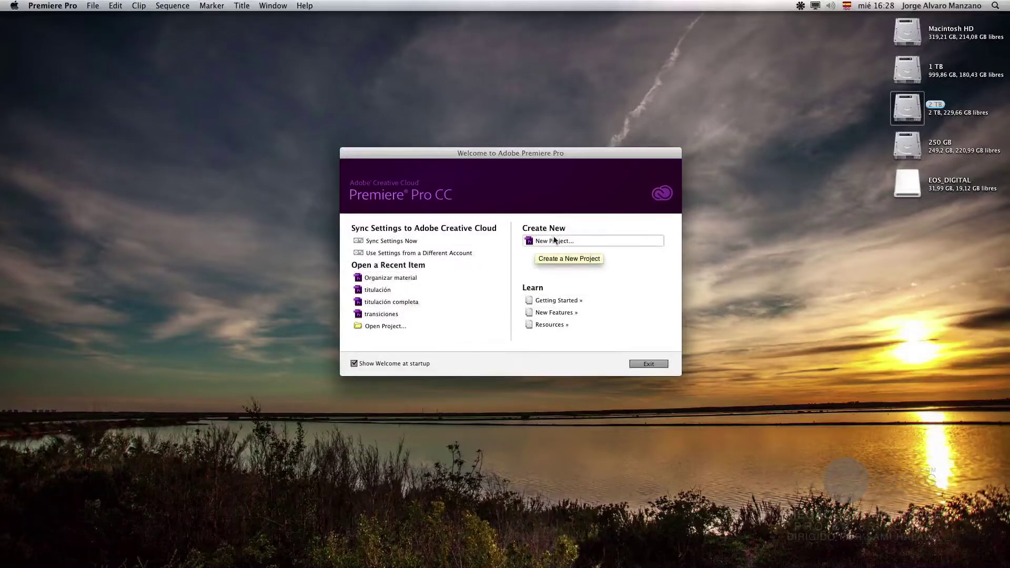
click(409, 282)
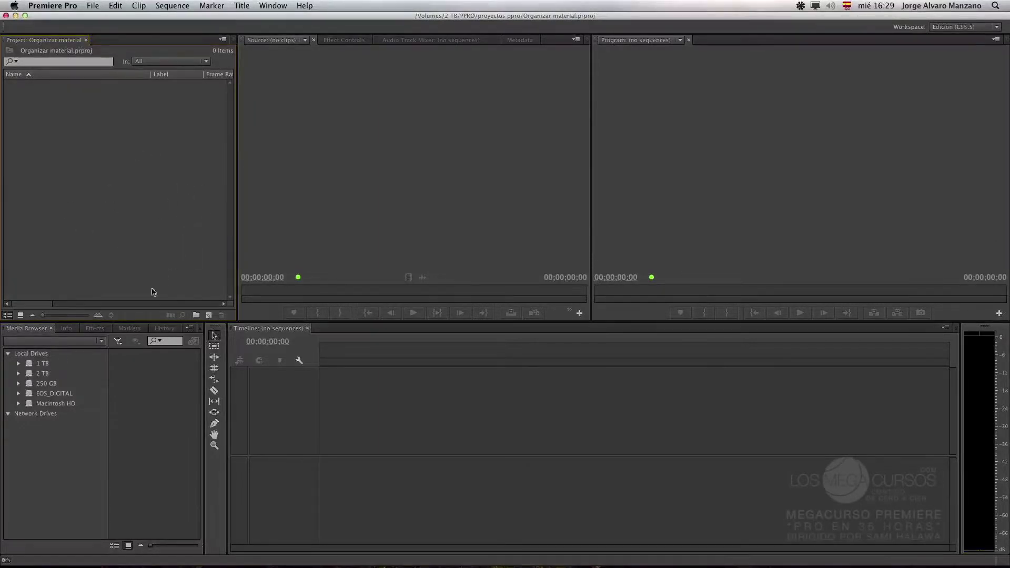
click(56, 469)
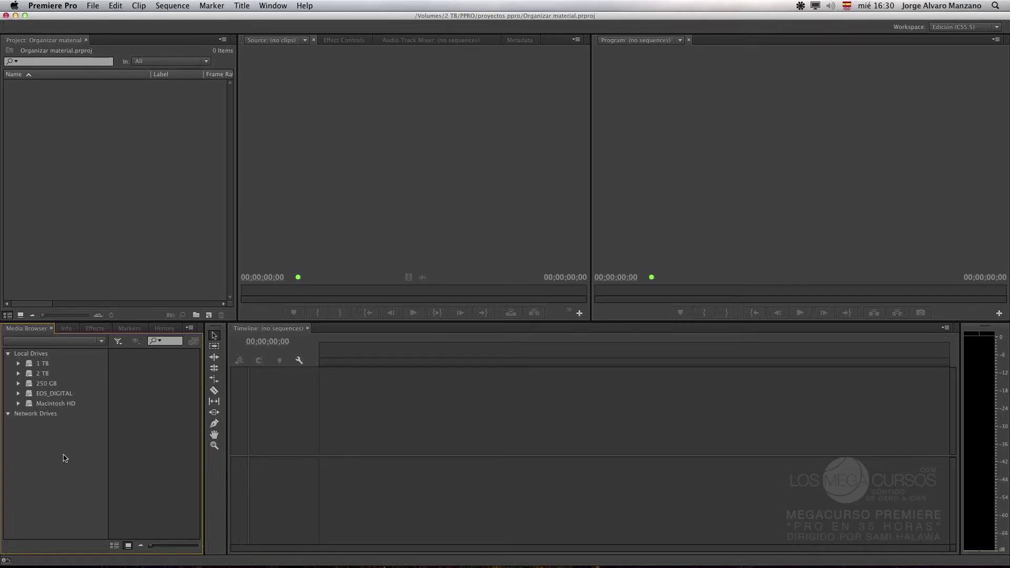
key(grave)
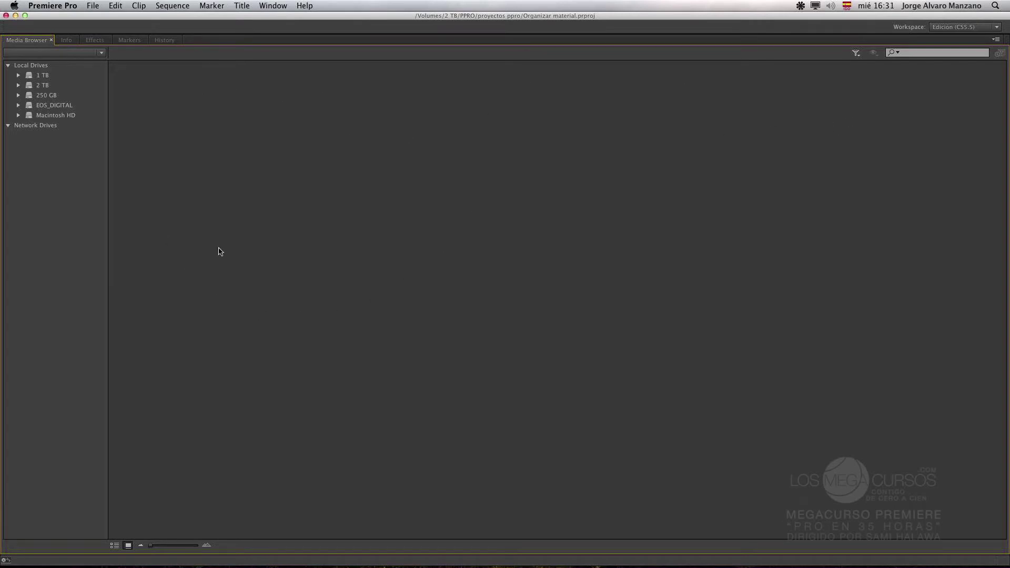
Step: Expand the 2 TB drive, glance inside EOS_DIGITAL, and widen the folder tree until the long folder names fit
click(18, 85)
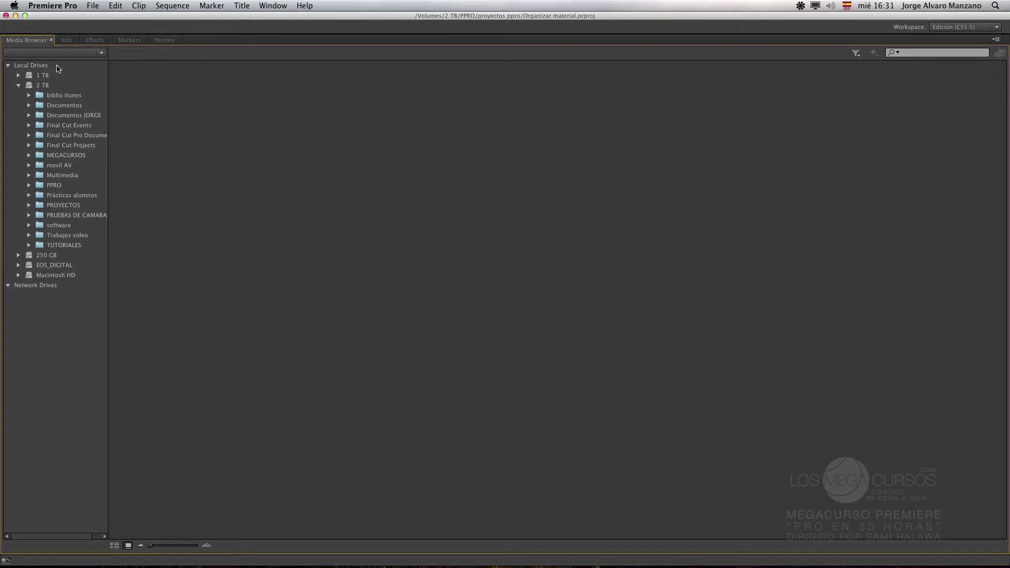
click(18, 265)
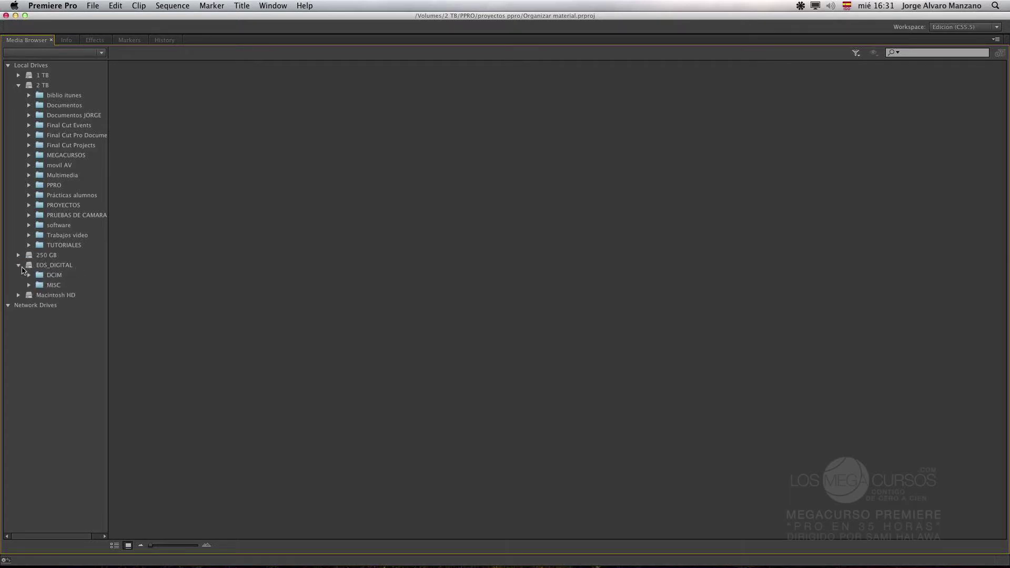
click(18, 265)
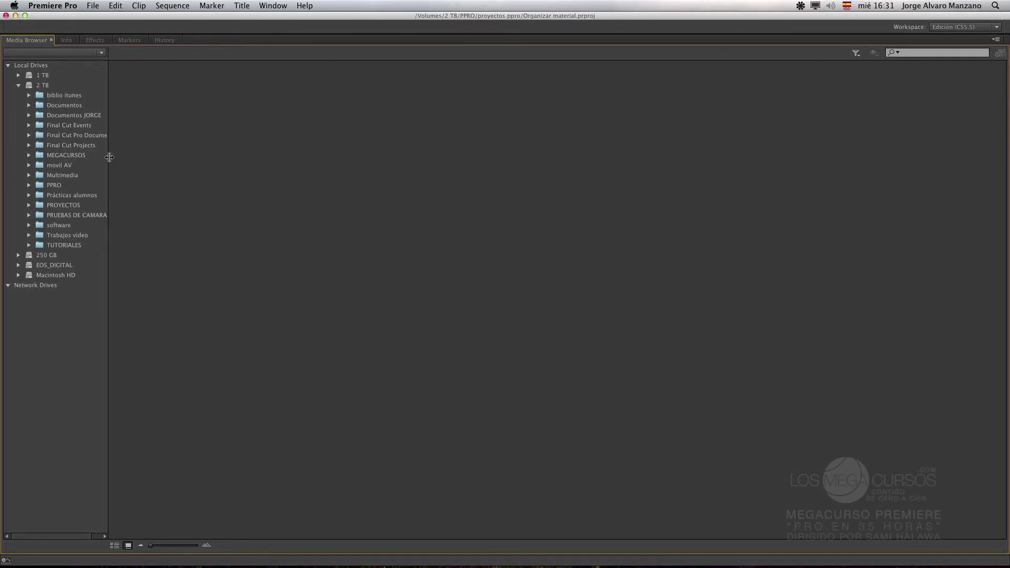
drag(109, 156, 130, 153)
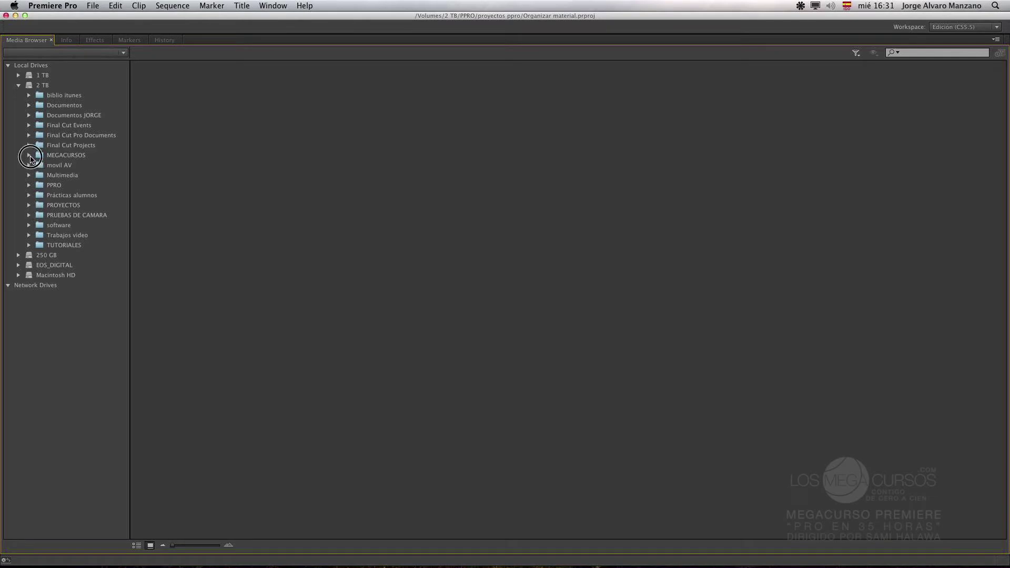
Step: Browse MEGACURSOS > recursos > 10, view the corto Ella clips, and return to folder 10 and collapse it
click(29, 155)
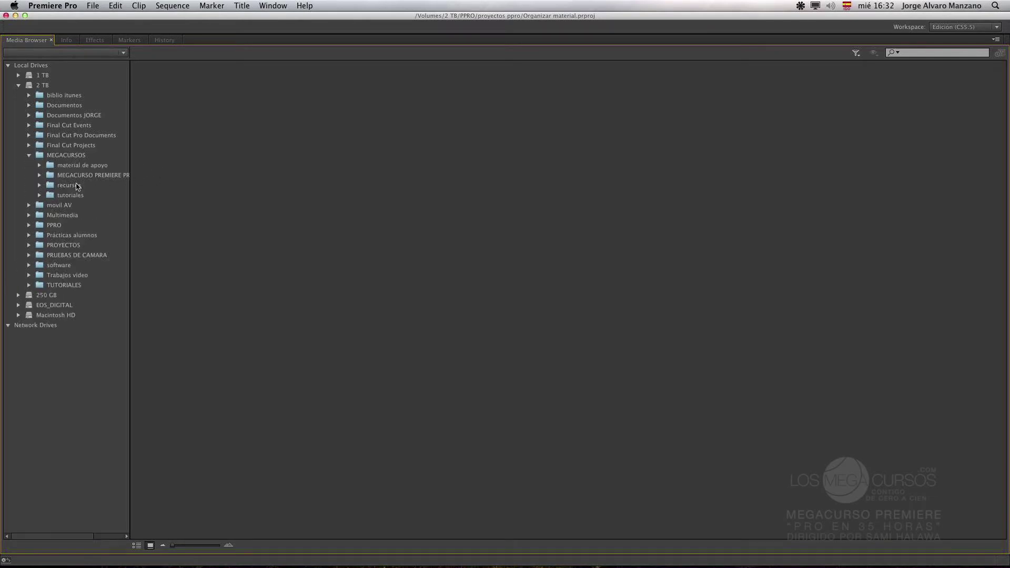
click(39, 185)
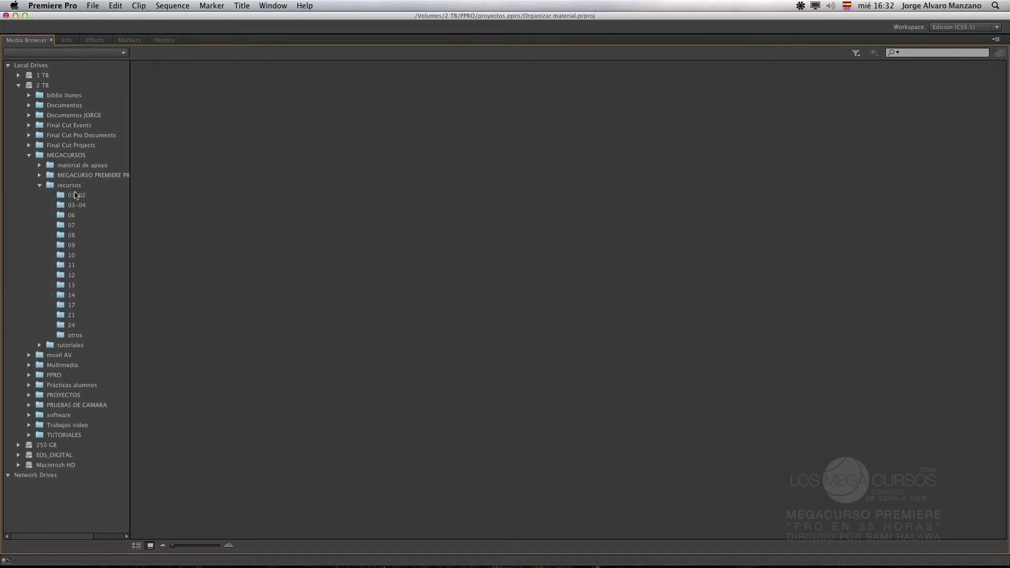
click(72, 257)
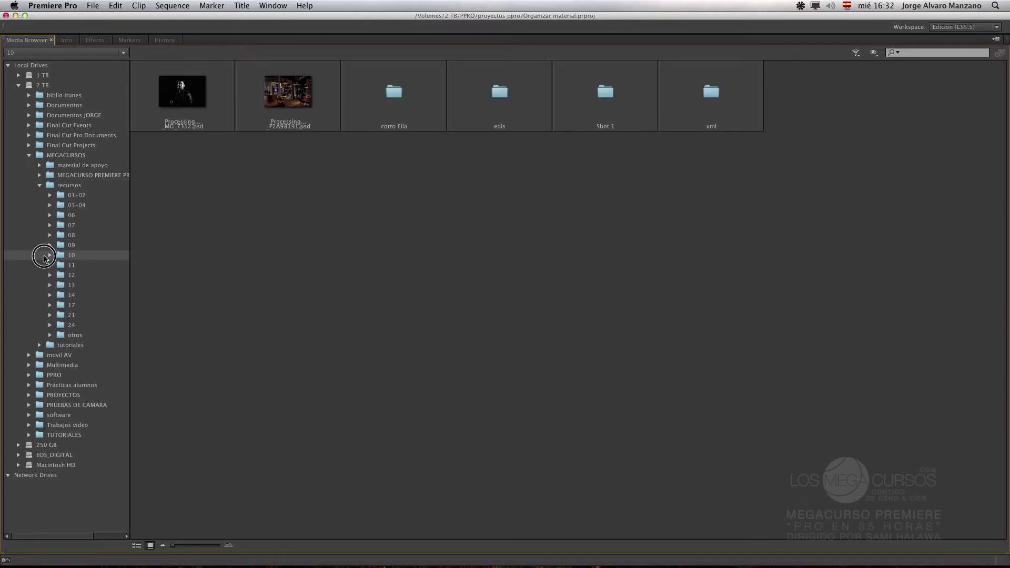
double_click(394, 124)
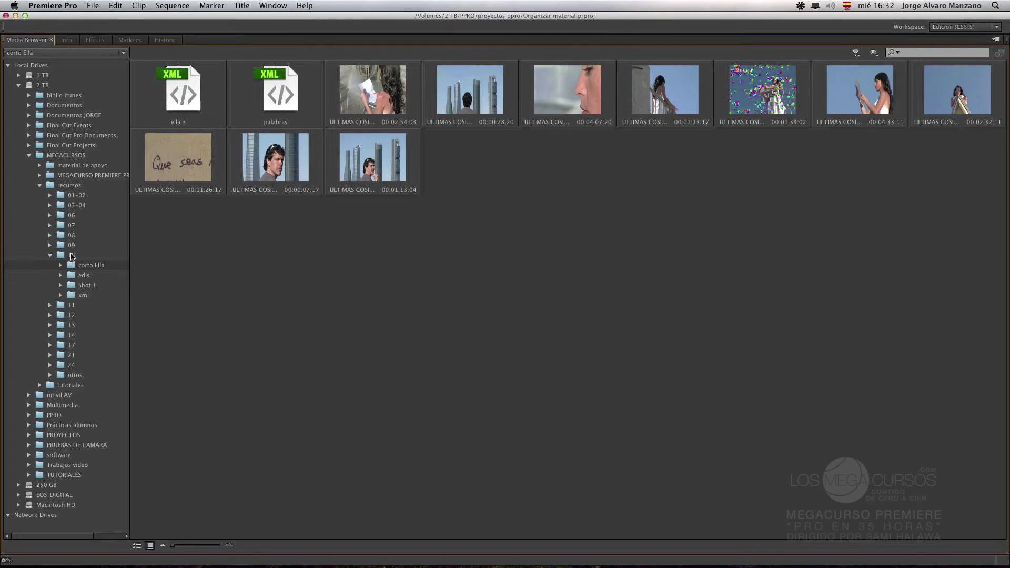
click(72, 256)
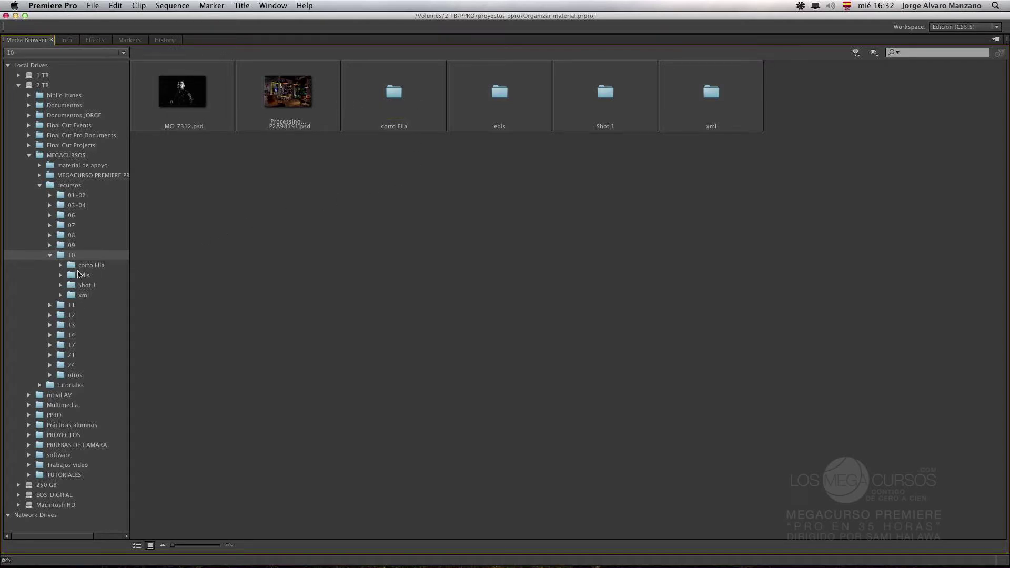
click(50, 255)
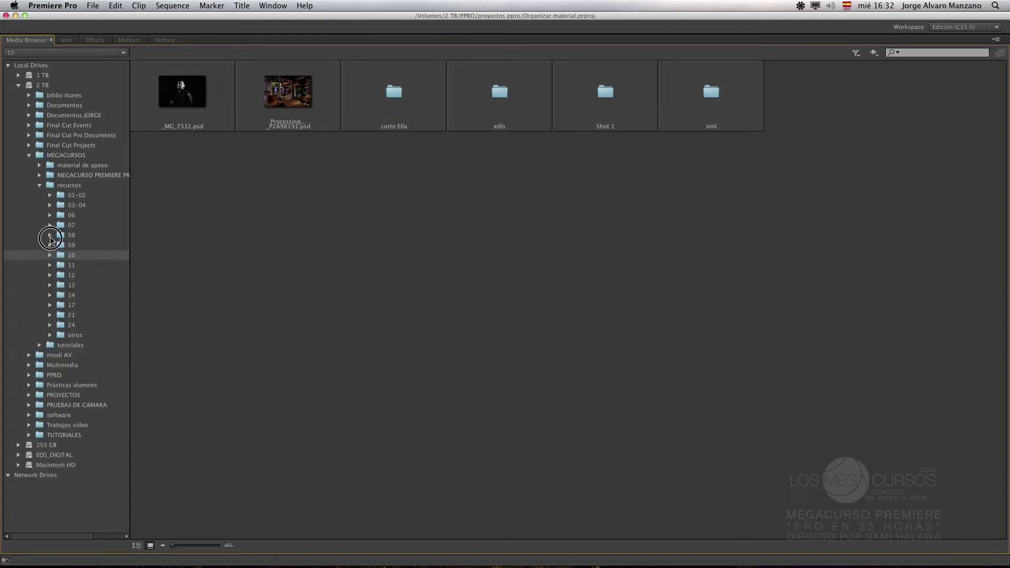
Step: Expand the Poker folder inside folder 09 and view the contents of its Audios and músicas subfolders
click(51, 241)
click(49, 244)
click(49, 247)
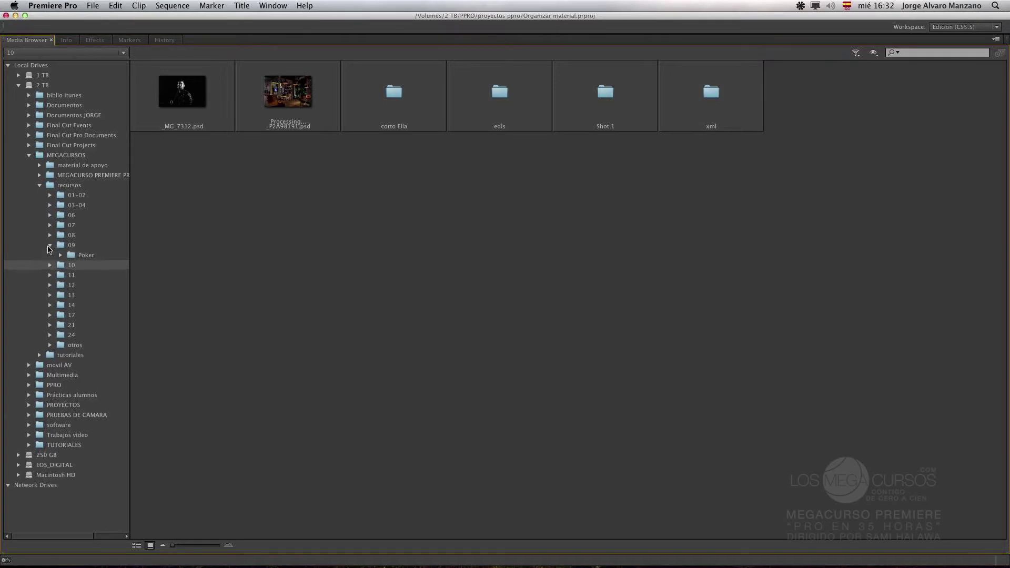
click(61, 255)
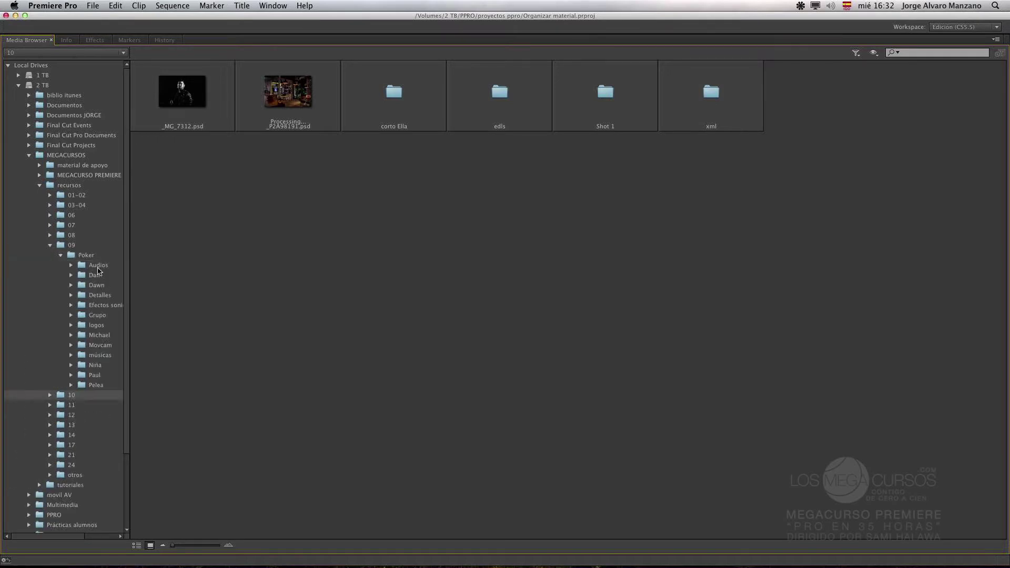
click(98, 265)
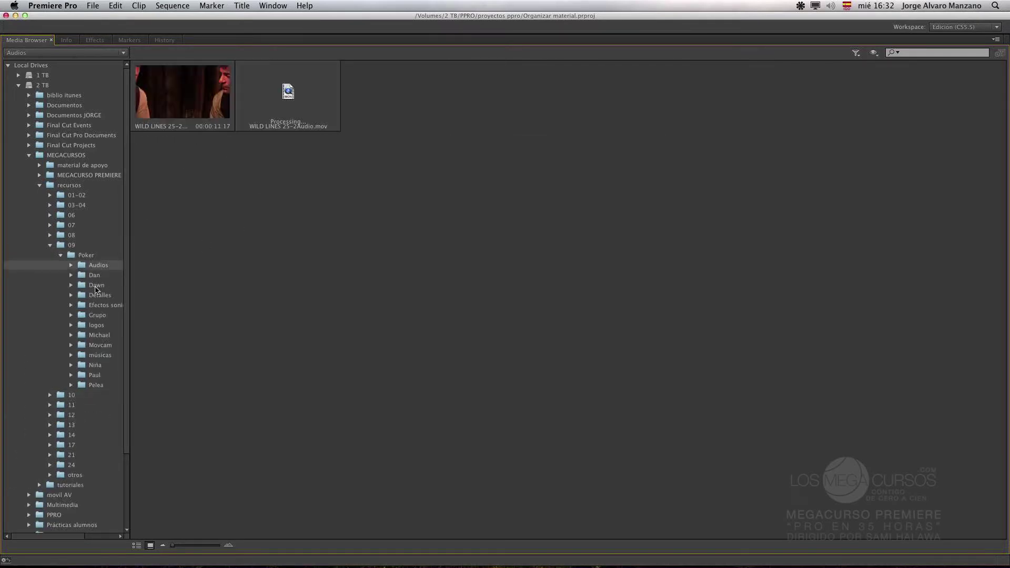
click(100, 356)
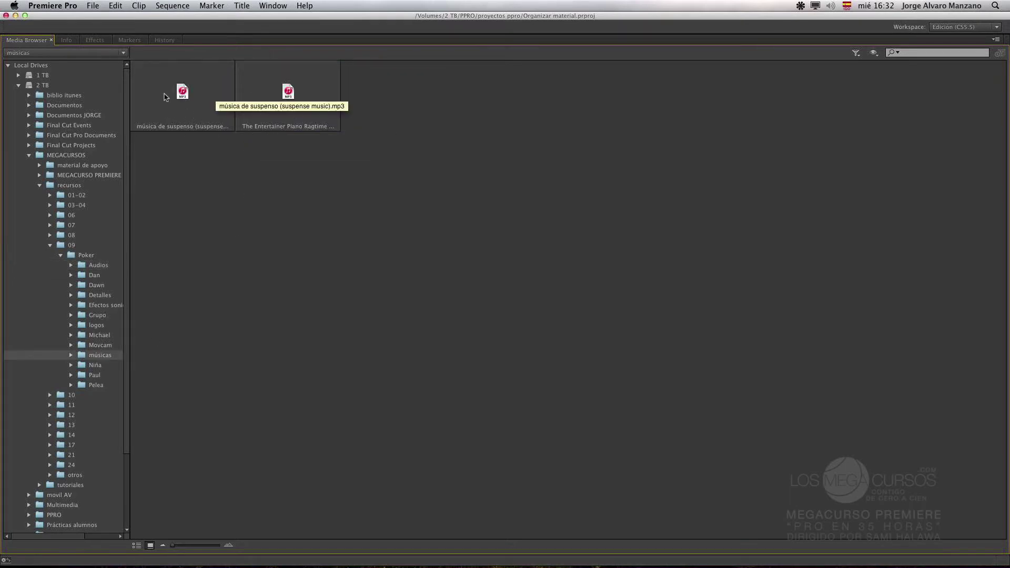
Step: Collapse folder 09, expand folder 10 again and display its contents
click(50, 245)
click(50, 255)
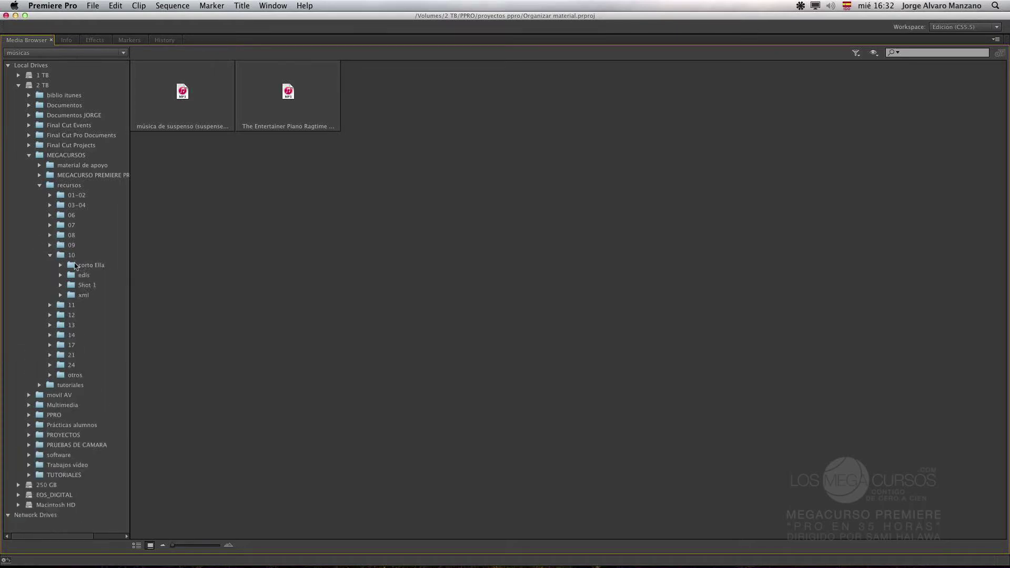
click(70, 256)
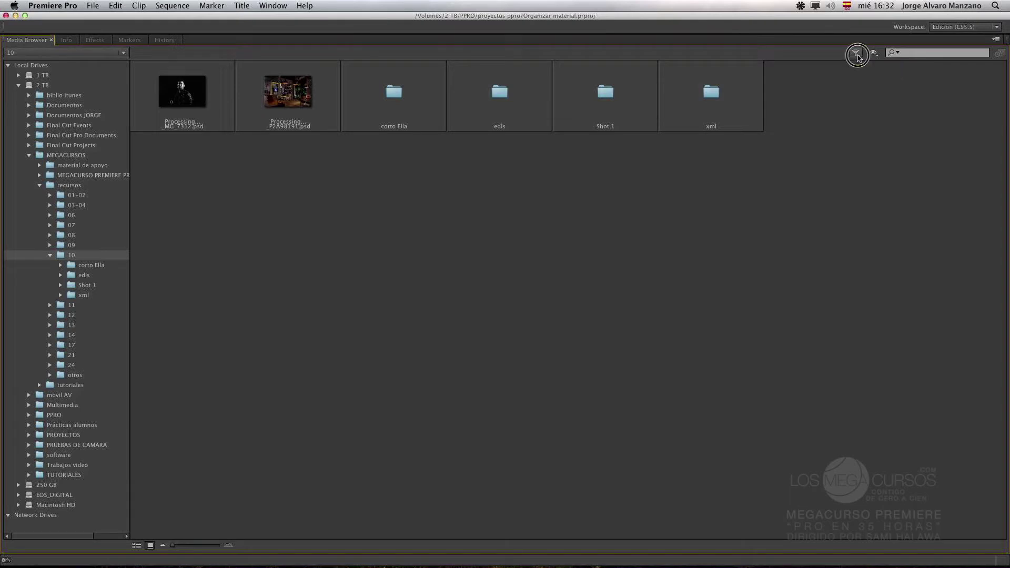
Step: Try the Photoshop file type filter on the contents of folder 10 and restore All Supported Files
click(856, 55)
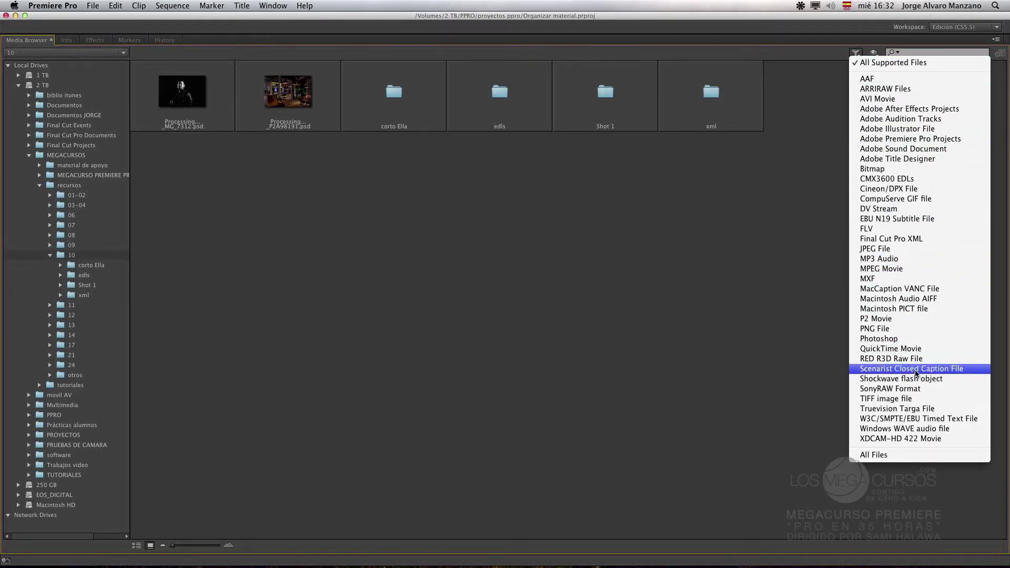
click(894, 349)
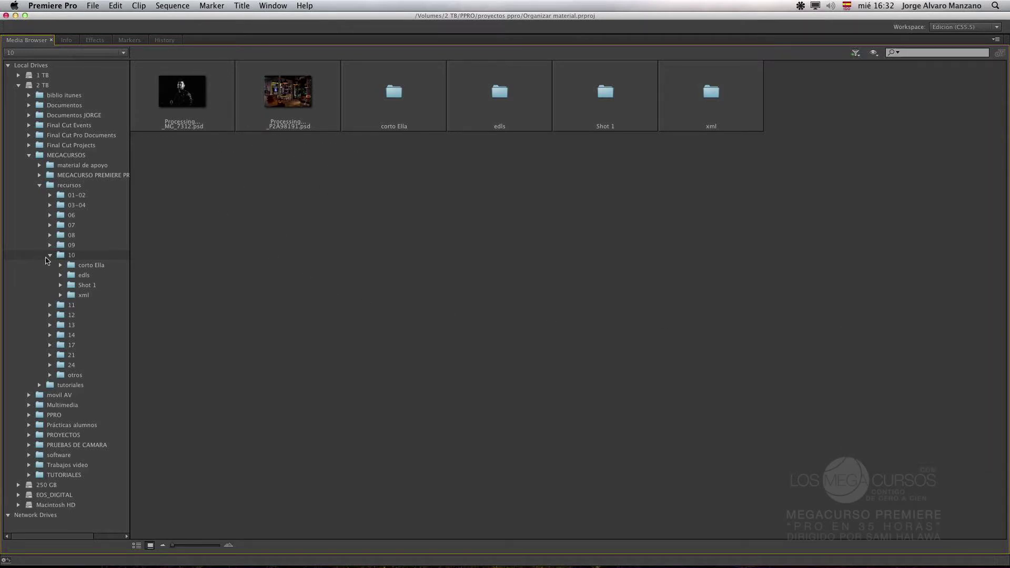
click(71, 255)
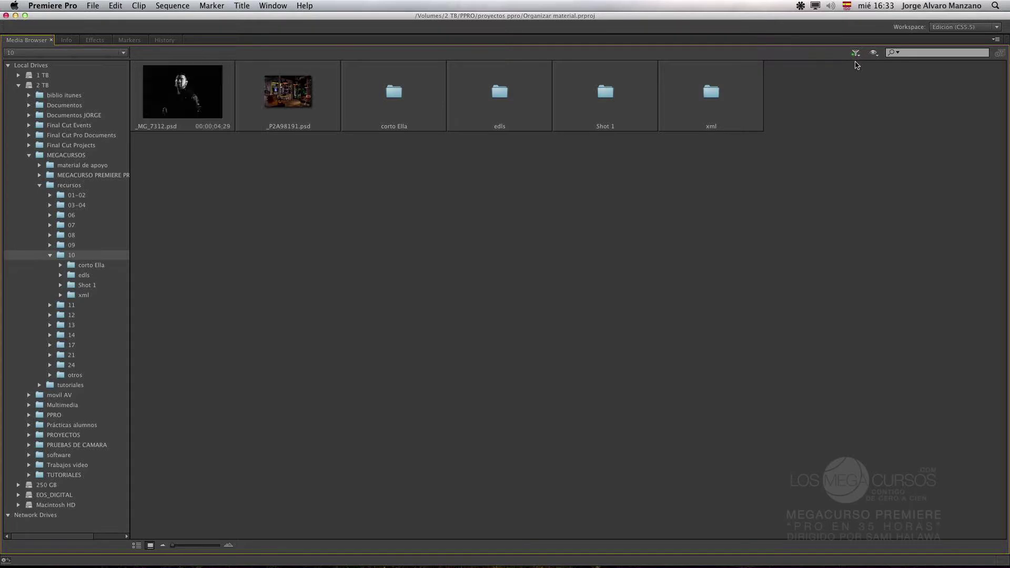
click(855, 53)
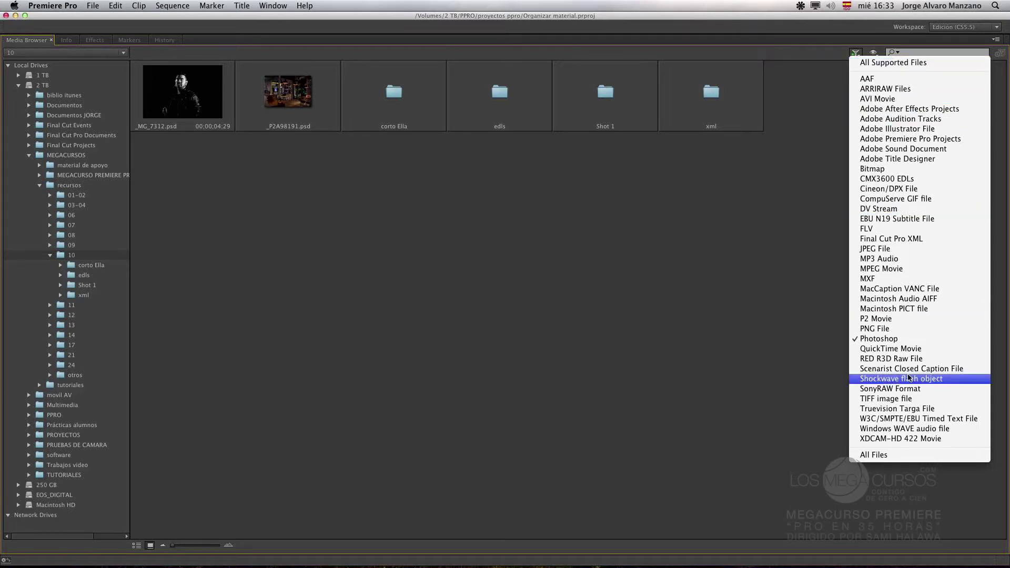
click(913, 61)
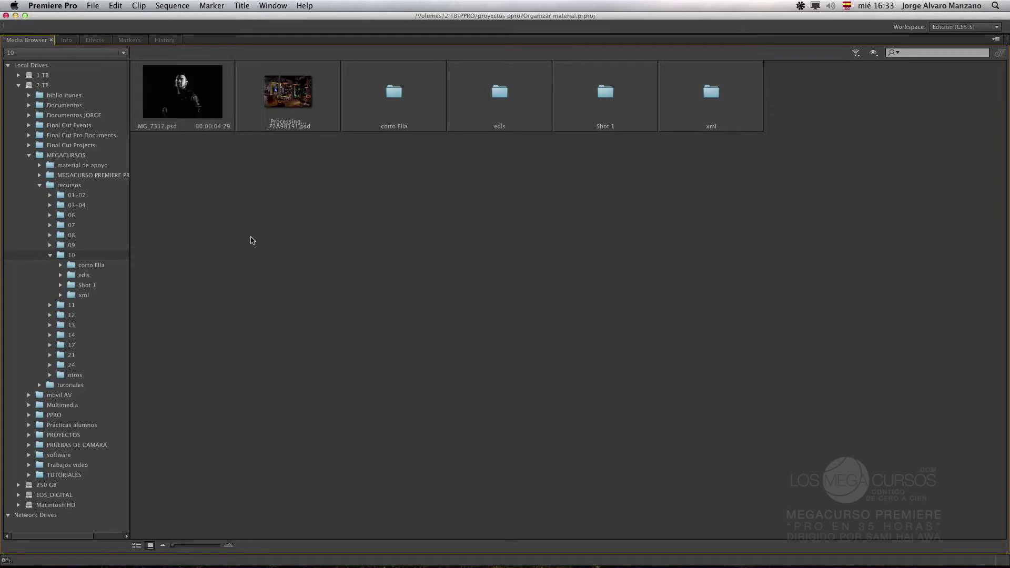
Step: Collapse folder 10 and check which directory viewers are available for its contents
key(Left)
click(873, 53)
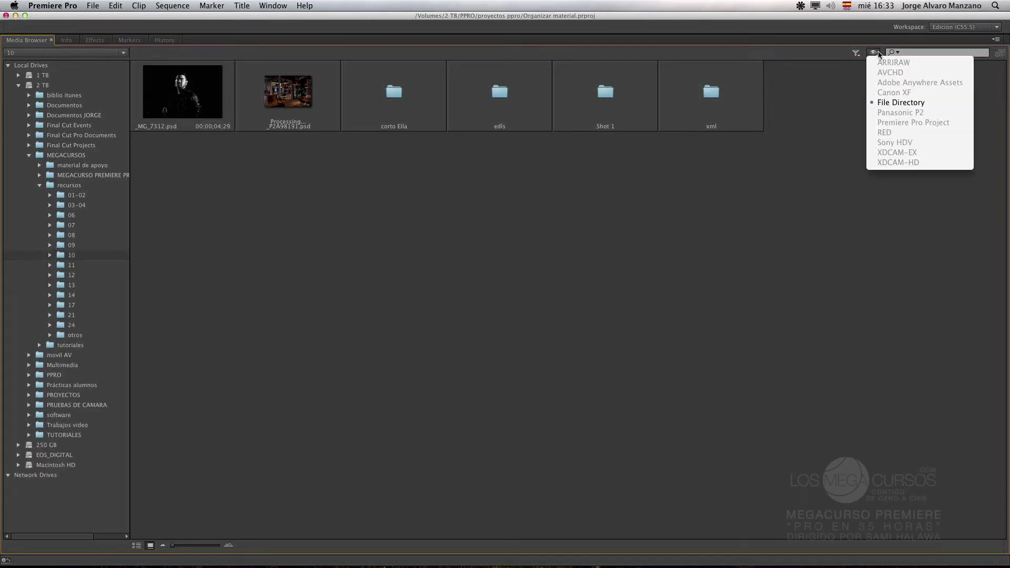
click(877, 53)
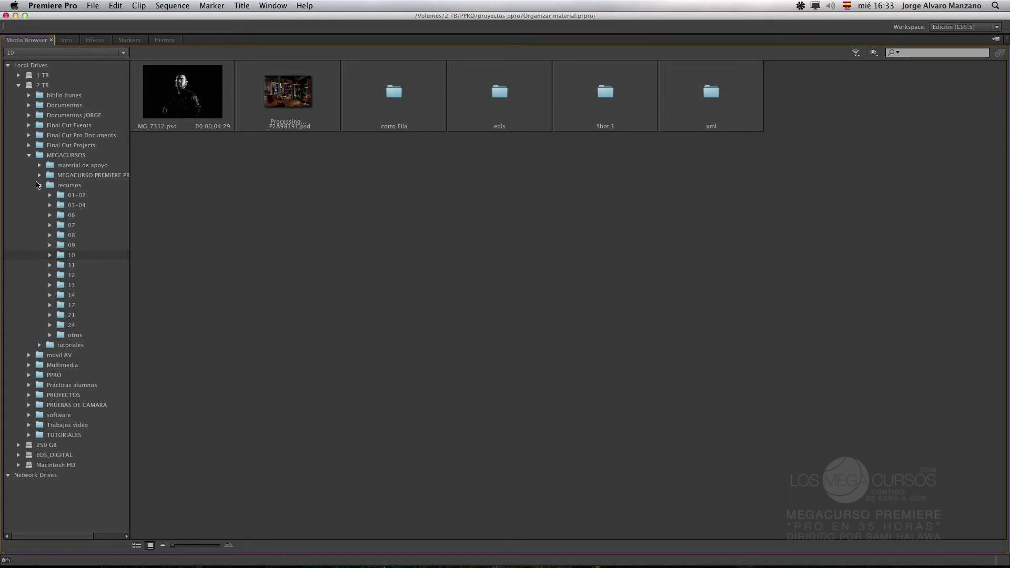
Step: Collapse the recursos and MEGACURSOS folders and display the contents of the PRUEBAS DE CAMARA folder
click(40, 185)
click(29, 156)
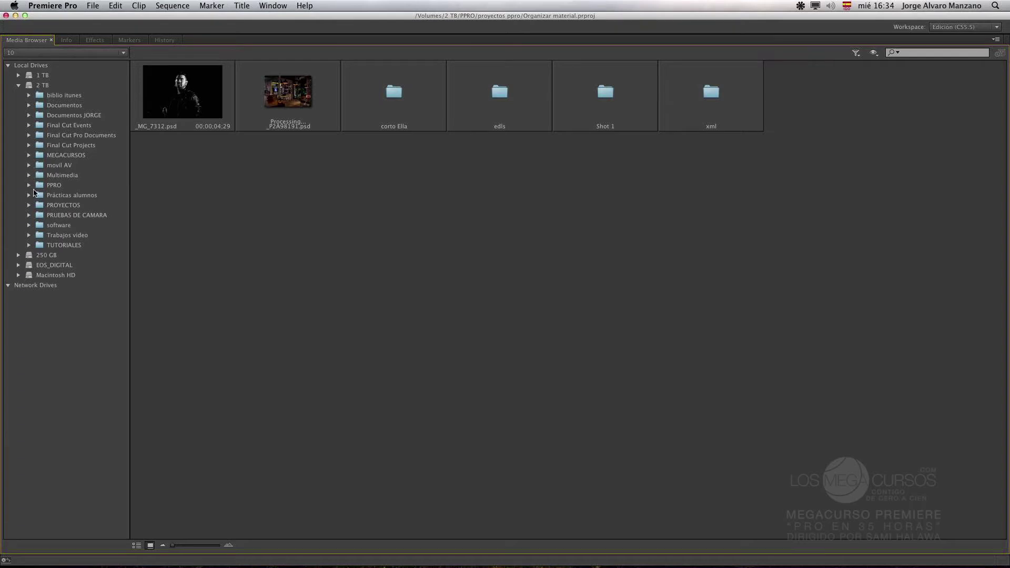
click(29, 215)
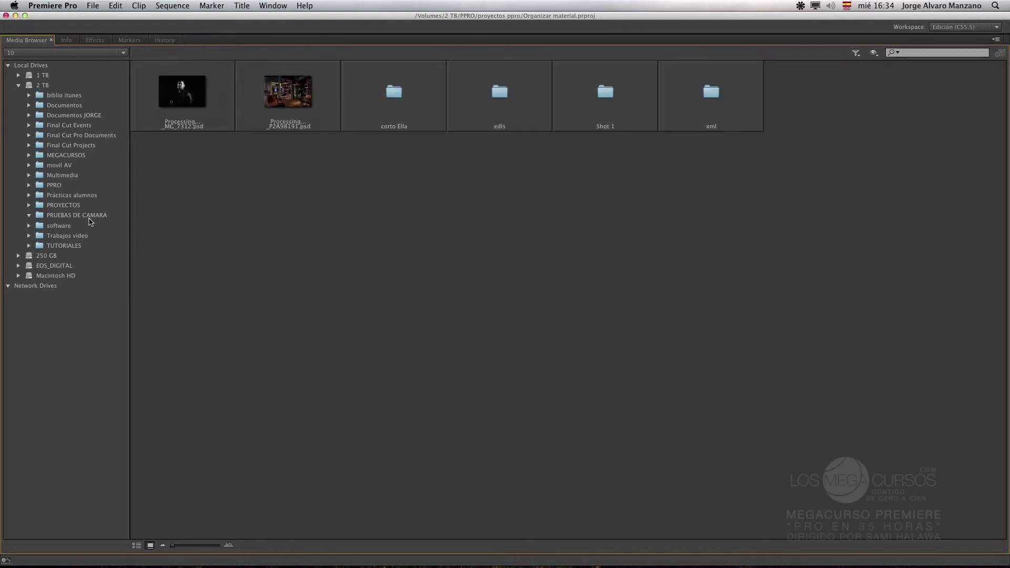
click(68, 216)
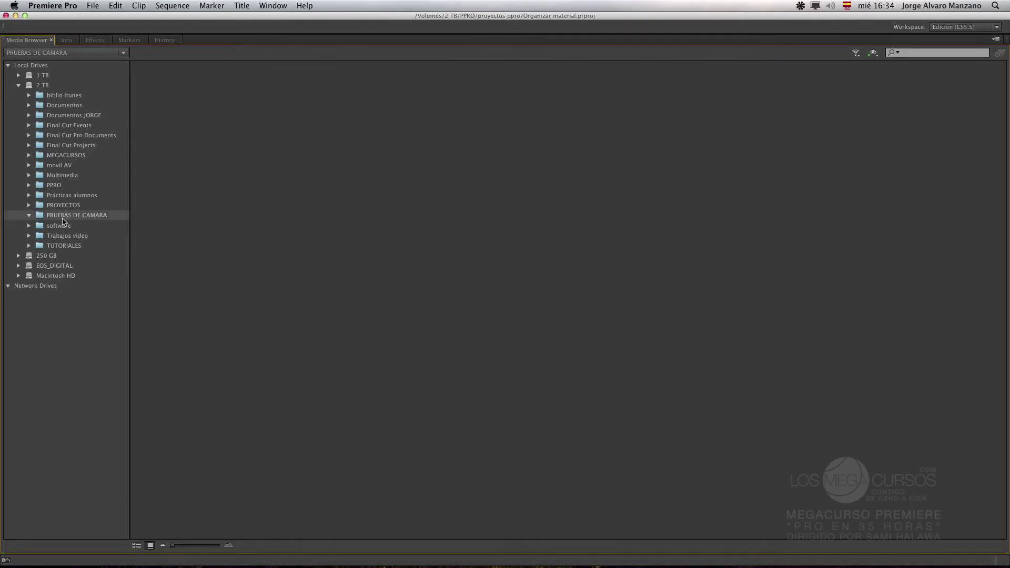
click(30, 216)
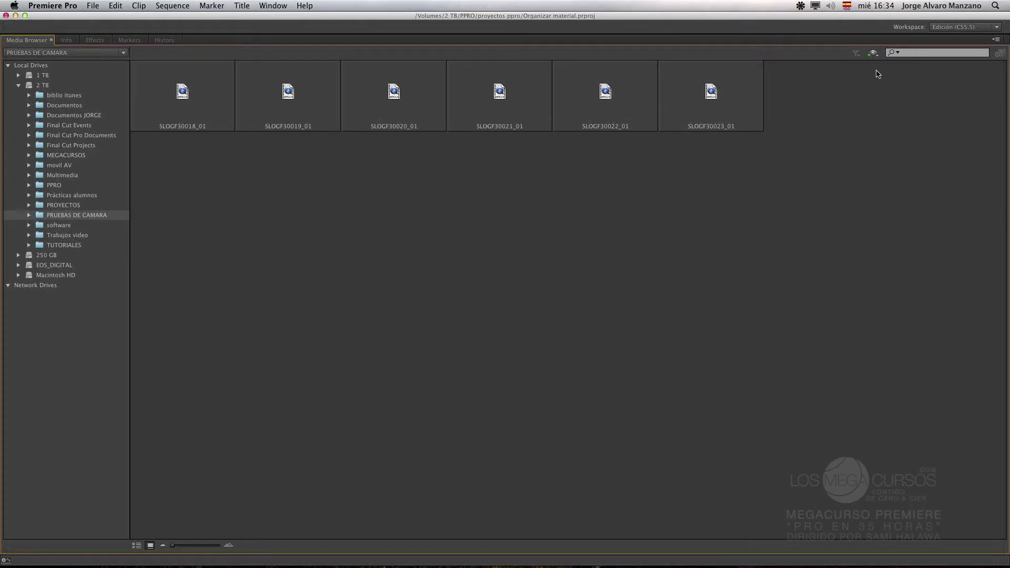
Step: Examine the directory viewers available for PRUEBAS DE CAMARA and switch its contents to the RED viewer
click(872, 52)
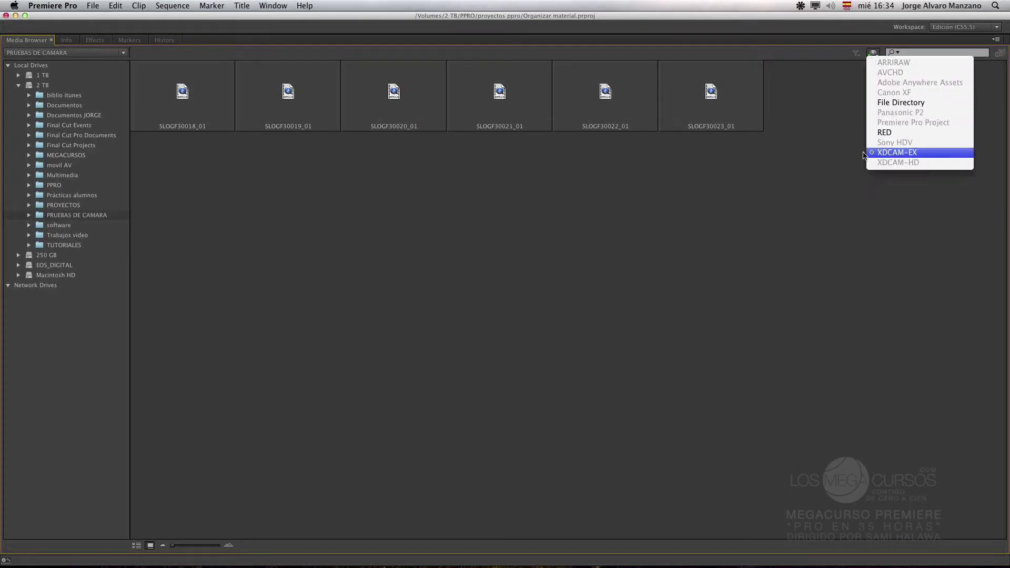
click(343, 169)
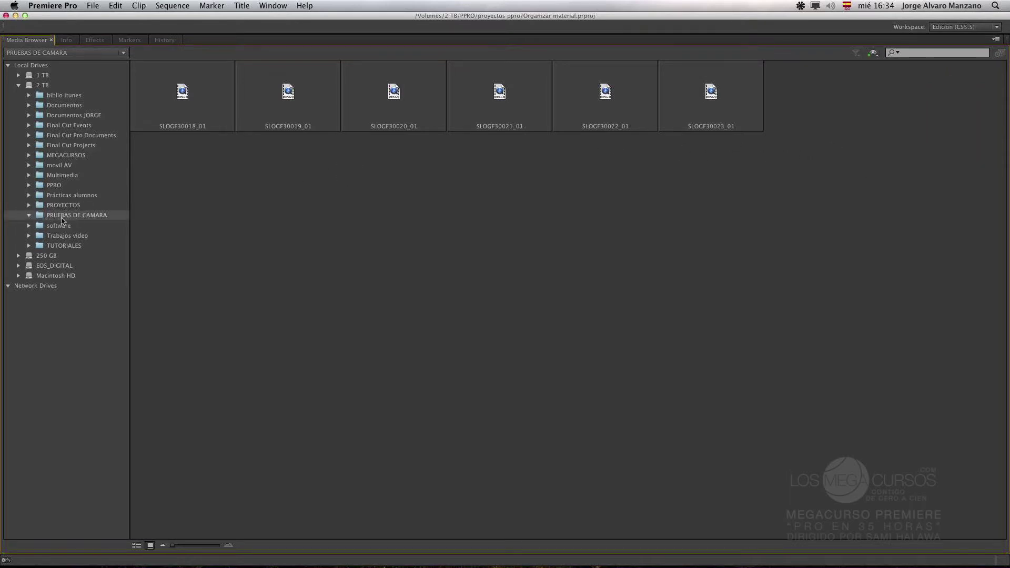
click(29, 215)
click(873, 53)
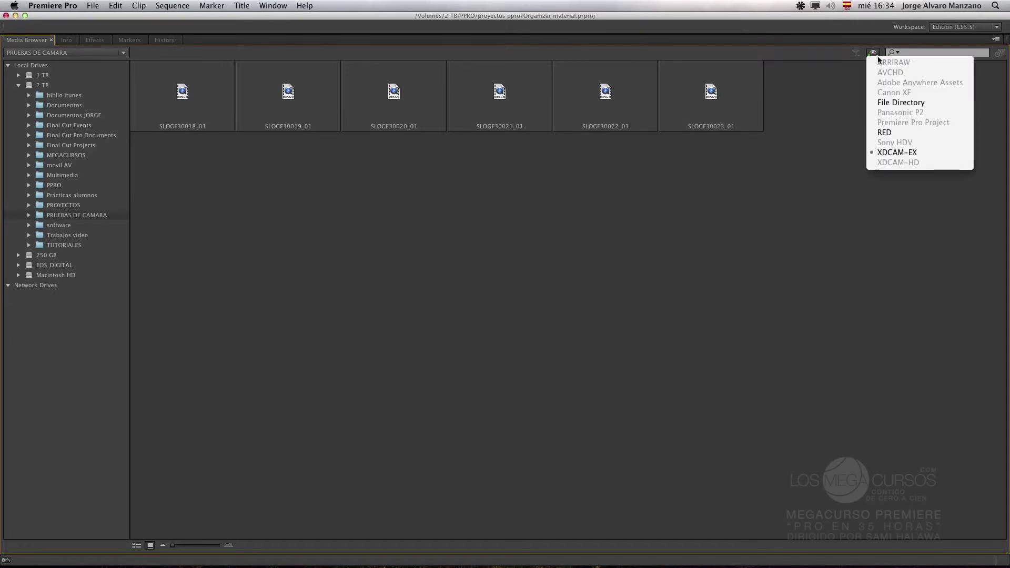
click(891, 132)
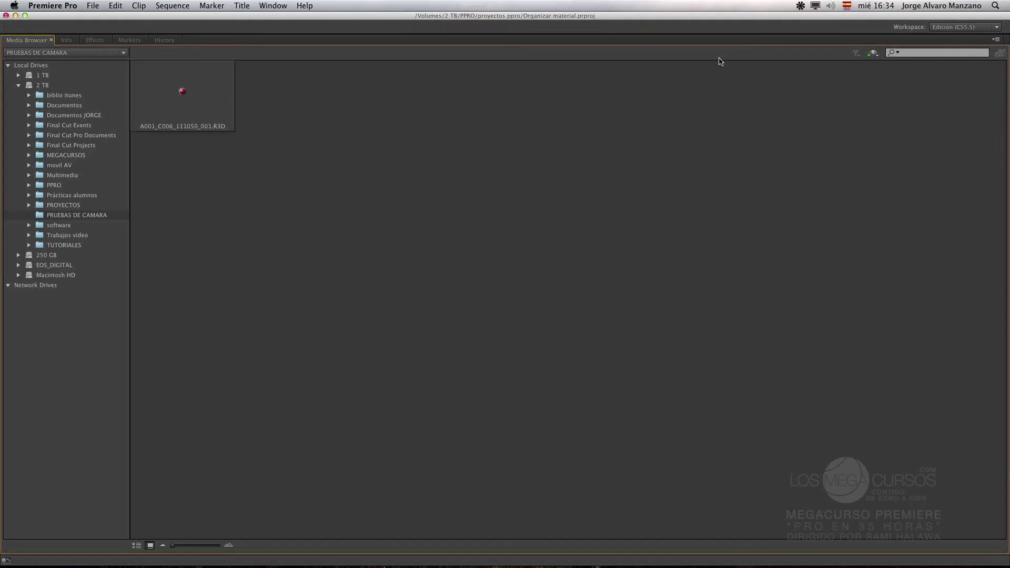
Step: Switch the PRUEBAS DE CAMARA contents to the File Directory viewer and back to the RED viewer
click(873, 53)
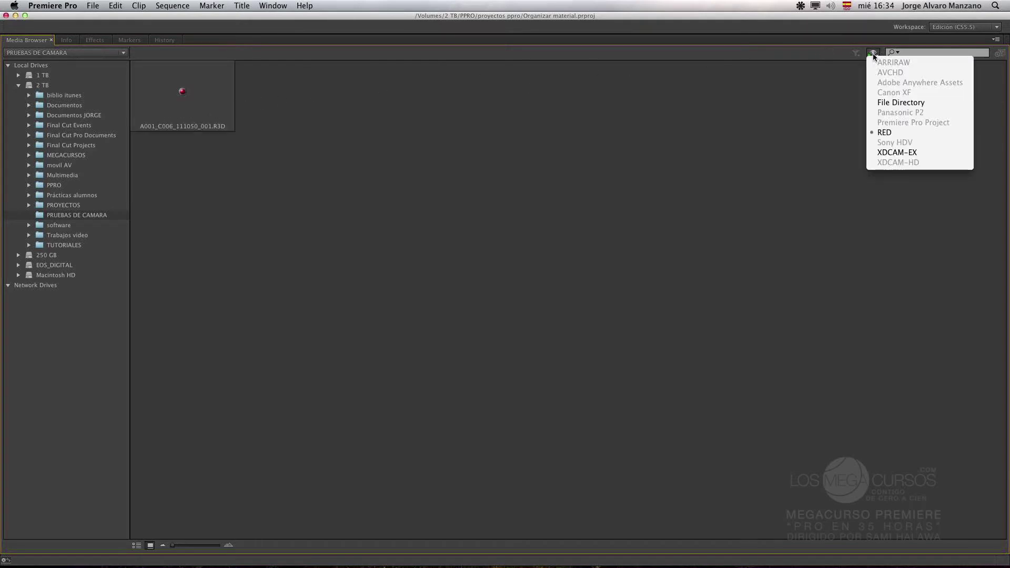
click(896, 102)
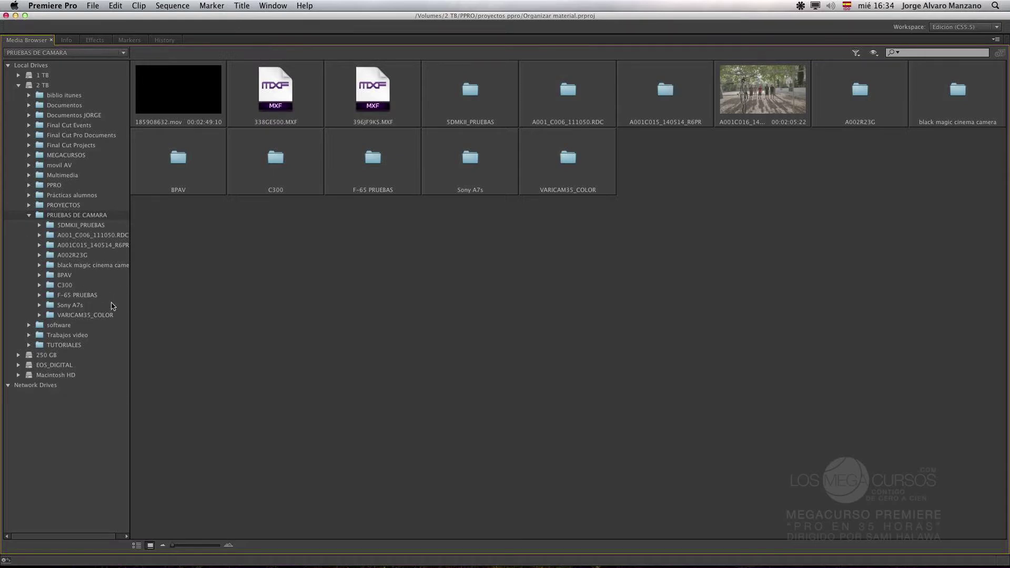
click(874, 53)
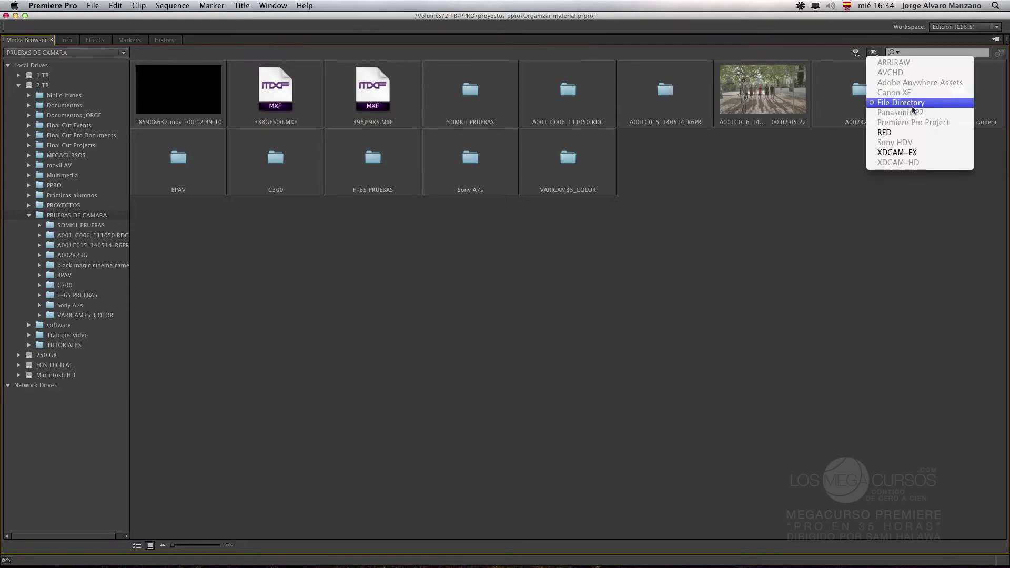
click(910, 132)
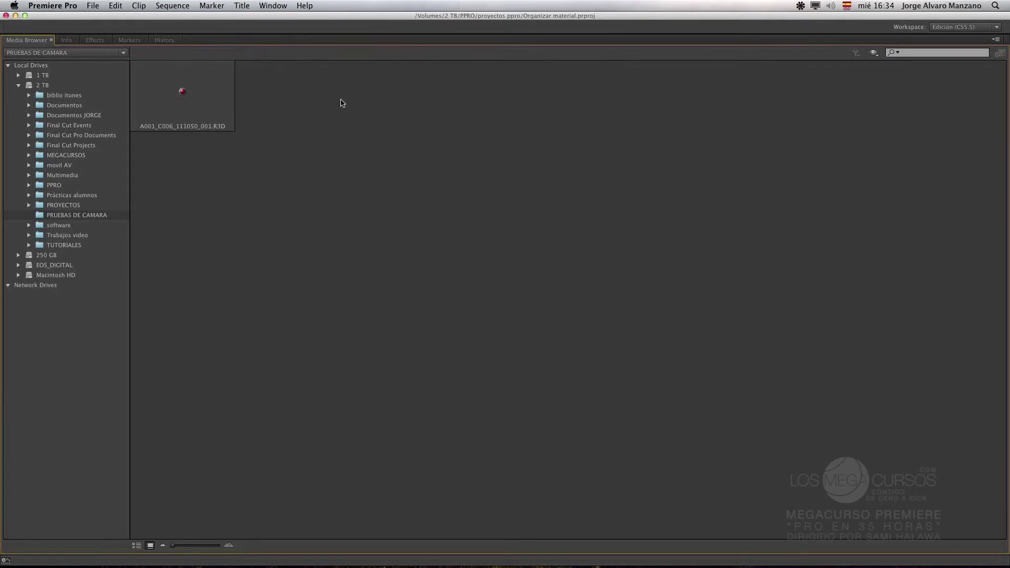
Step: View PRUEBAS DE CAMARA with the XDCAM-EX viewer and select the clip SLOGF30018_01
click(873, 53)
click(896, 152)
click(195, 116)
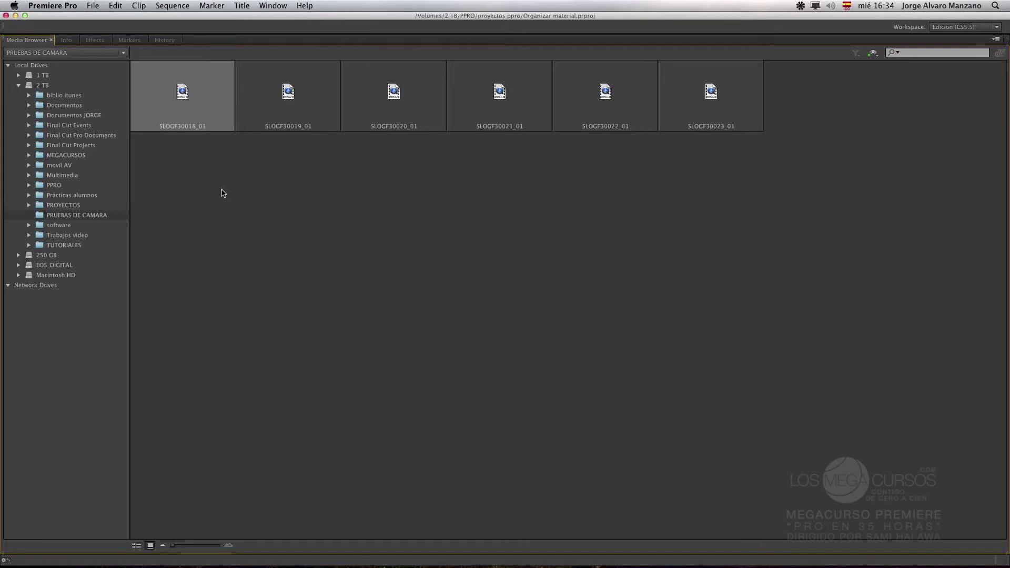
Step: Check the A001_C006_111050_001.R3D clip in the RED viewer and return PRUEBAS DE CAMARA to the File Directory viewer
click(873, 53)
click(896, 135)
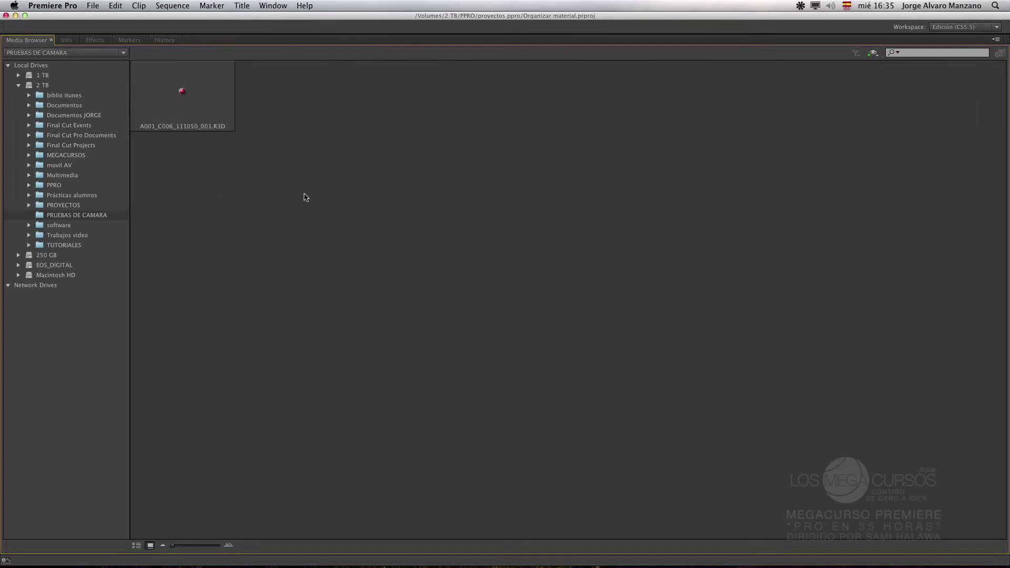
click(193, 117)
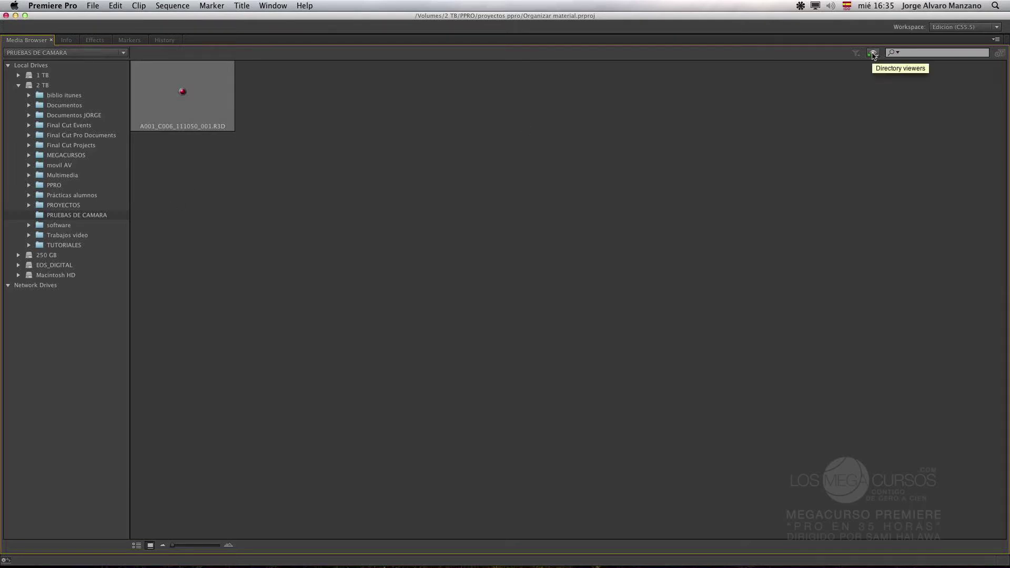
drag(873, 53, 899, 106)
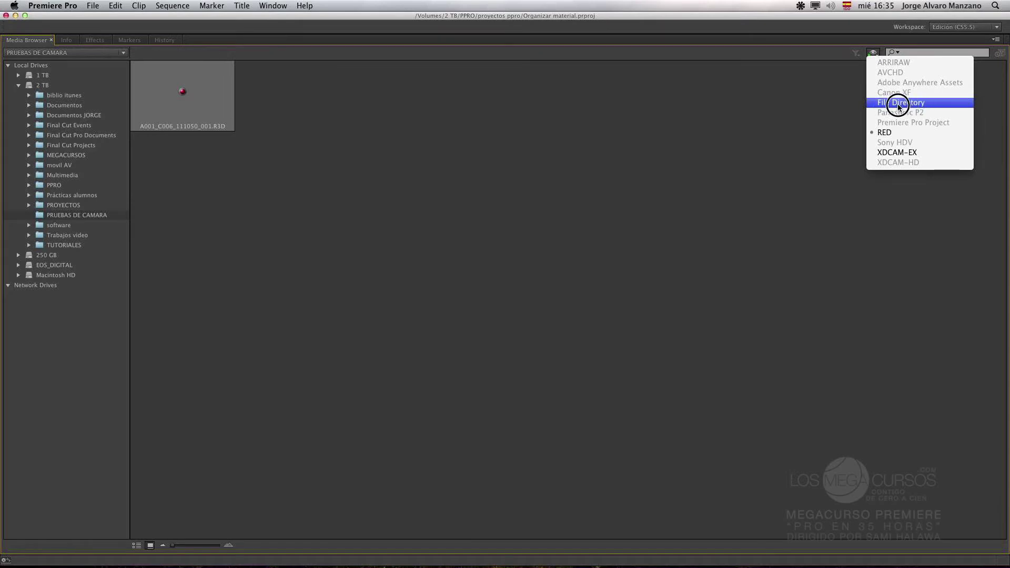
drag(899, 105, 899, 106)
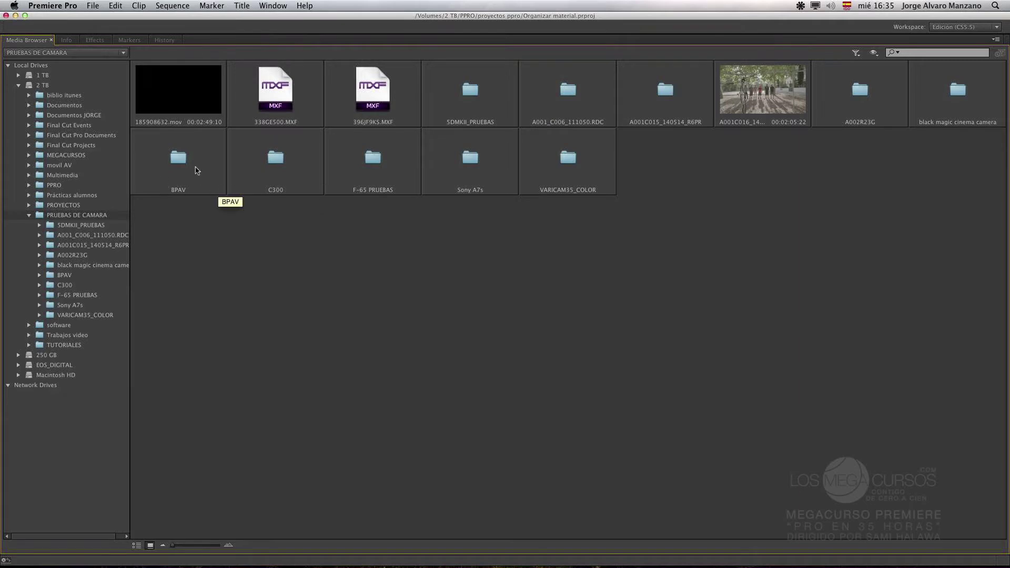
Step: Open the 3424x2202 folder inside A001C015_140514_R6PR and check which directory viewers are available for it
double_click(667, 92)
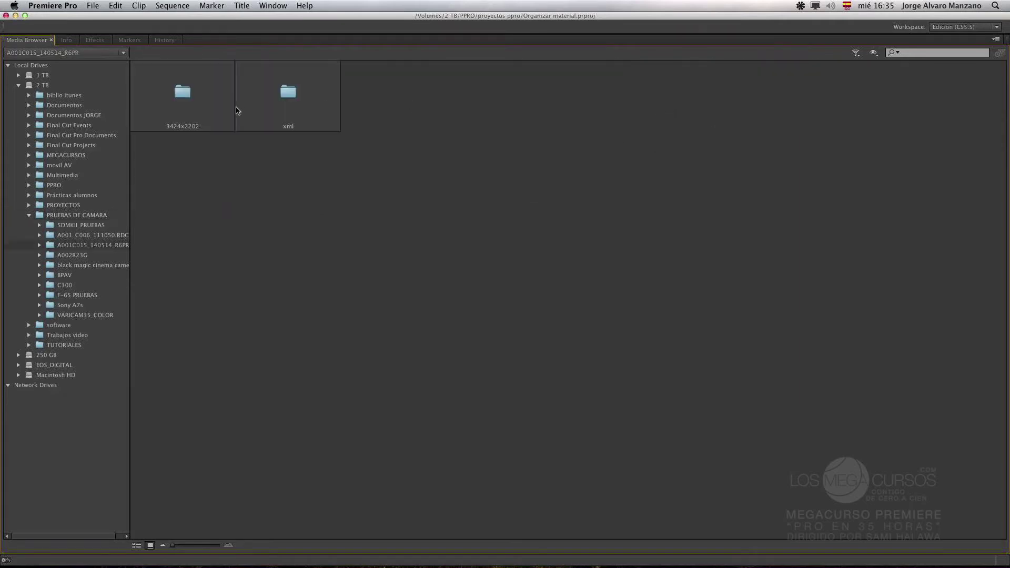
double_click(207, 111)
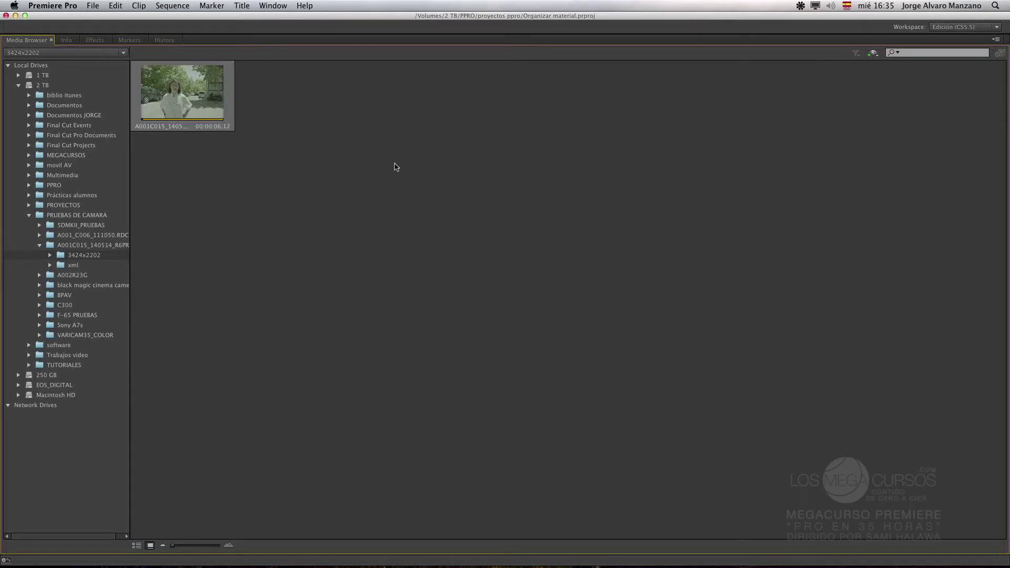
click(873, 54)
click(874, 53)
Step: Display the A002R23G folder, check its available directory viewers and collapse A001C015_140514_R6PR
click(74, 276)
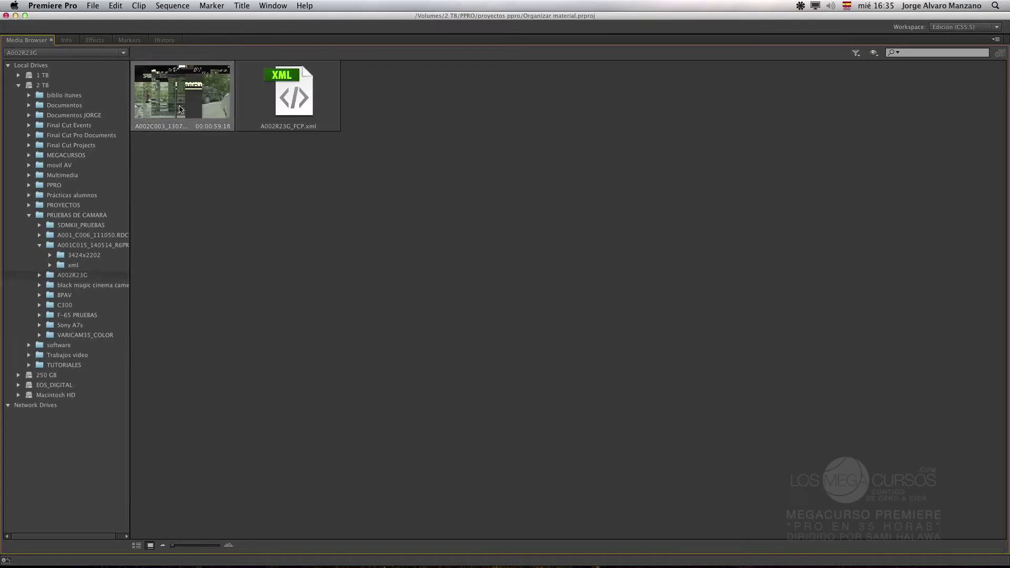
click(873, 53)
click(874, 53)
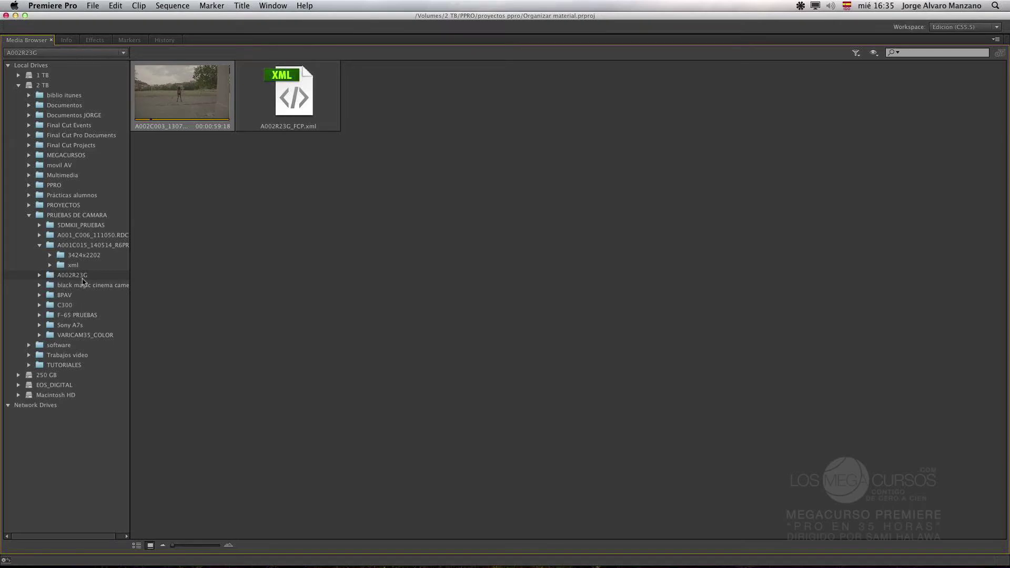
click(39, 245)
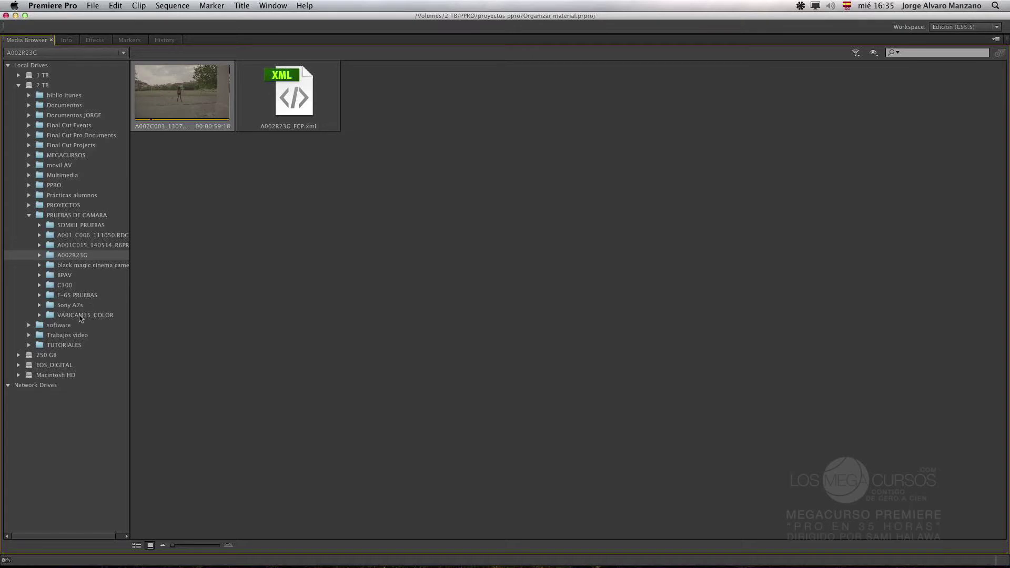
Step: Examine the R3D files in the A001_C006_111050.RDC folder and the directory viewers available for them
click(92, 235)
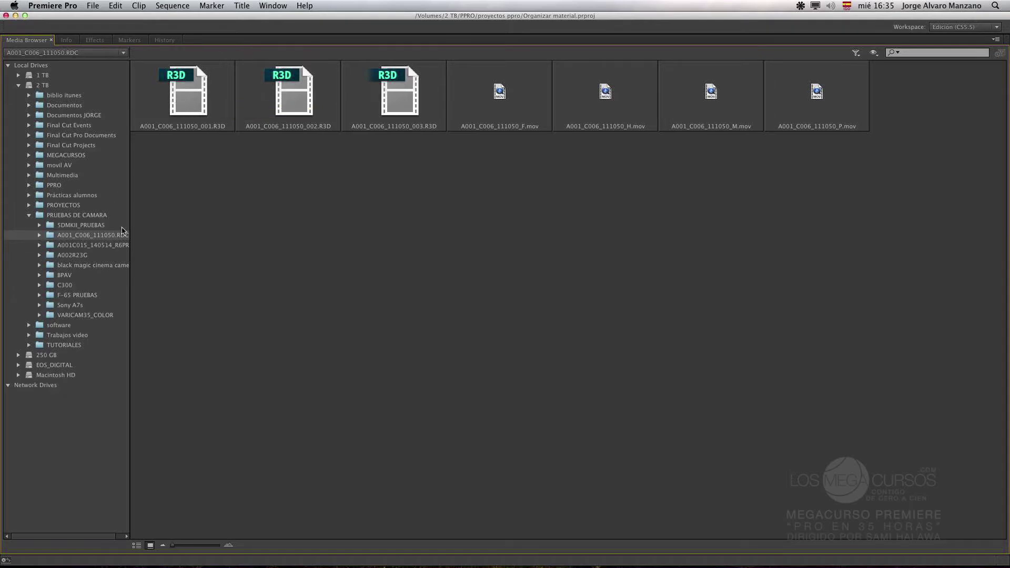
click(186, 103)
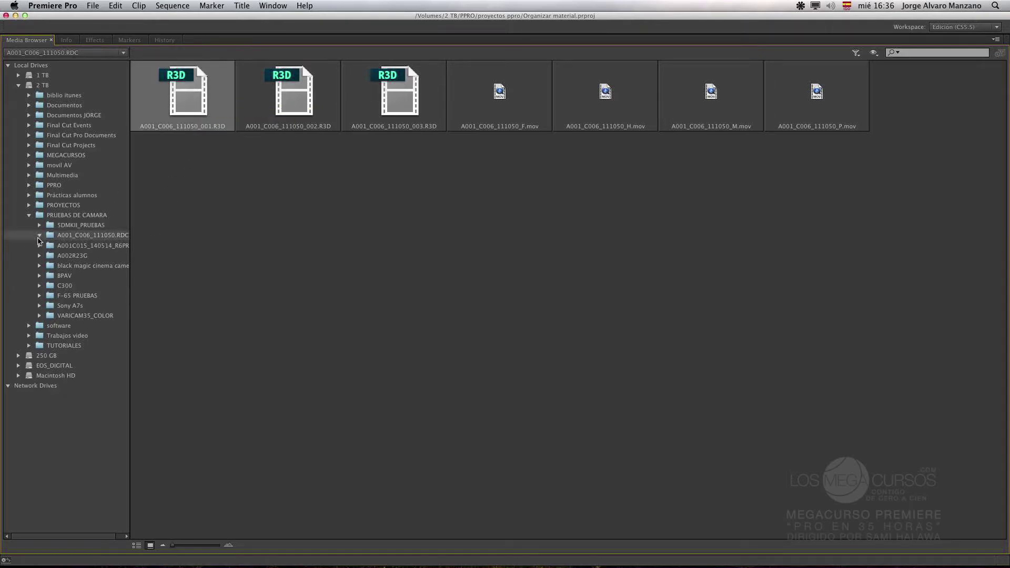
click(111, 246)
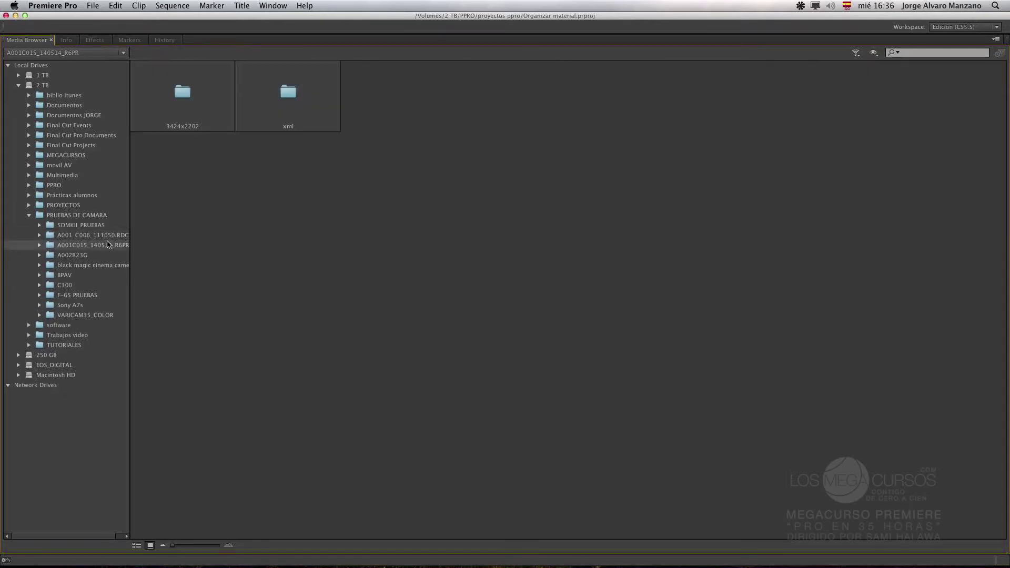
click(116, 236)
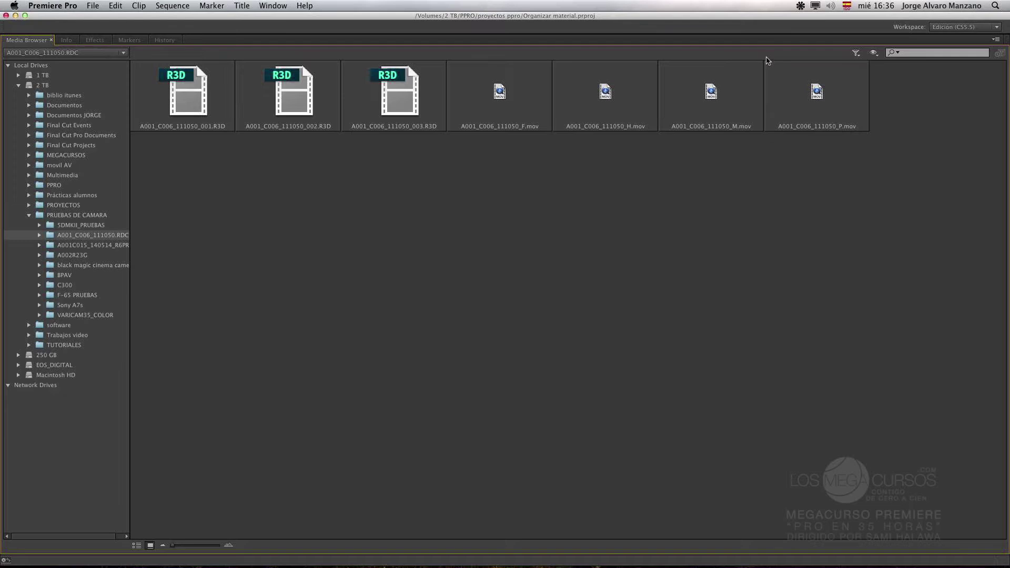
click(873, 52)
click(271, 143)
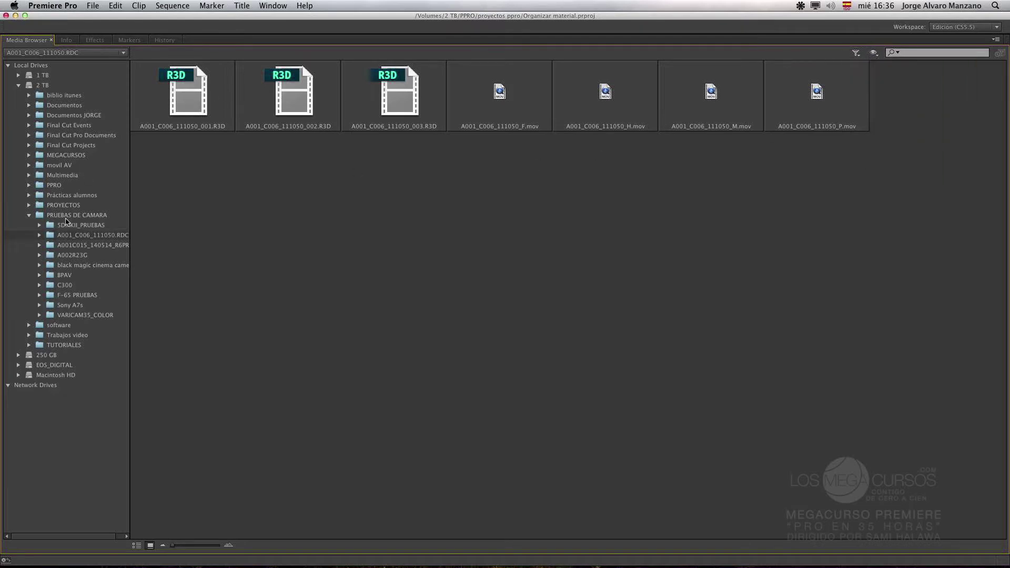
Step: Open the CALLAO 2 folder inside F-65 PRUEBAS and check which directory viewers are available for it
click(95, 246)
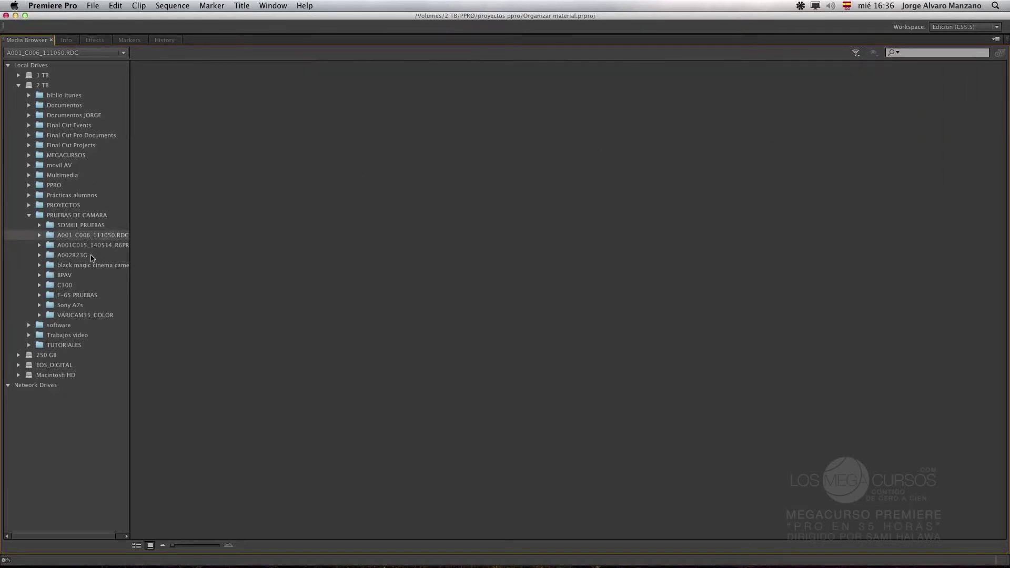
click(81, 296)
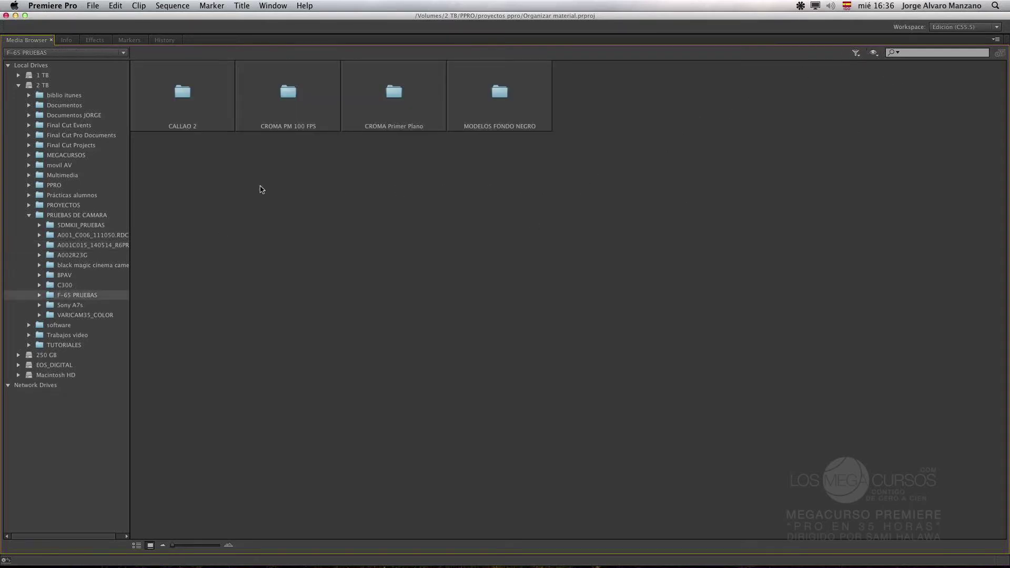
double_click(185, 90)
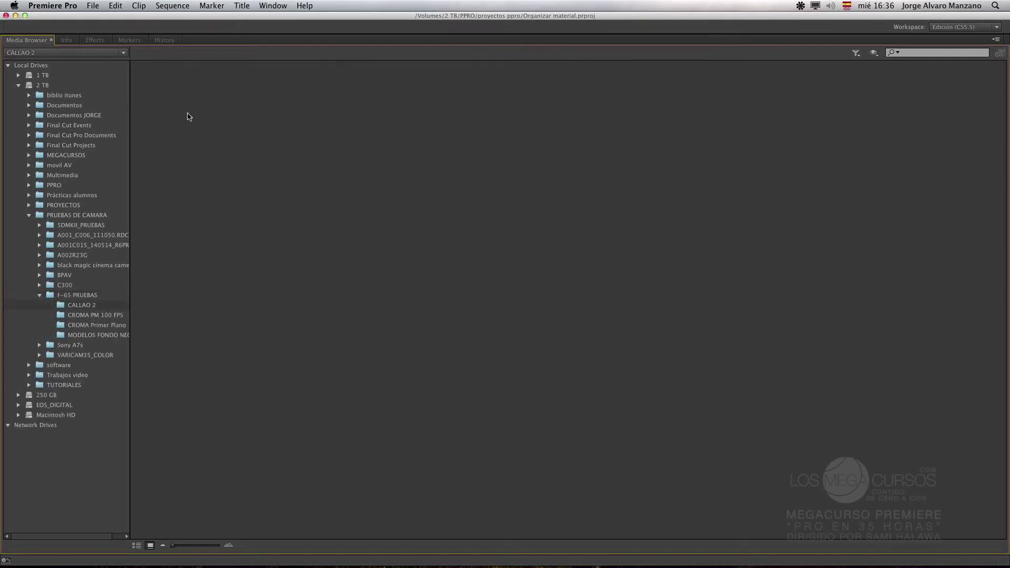
click(874, 52)
click(874, 51)
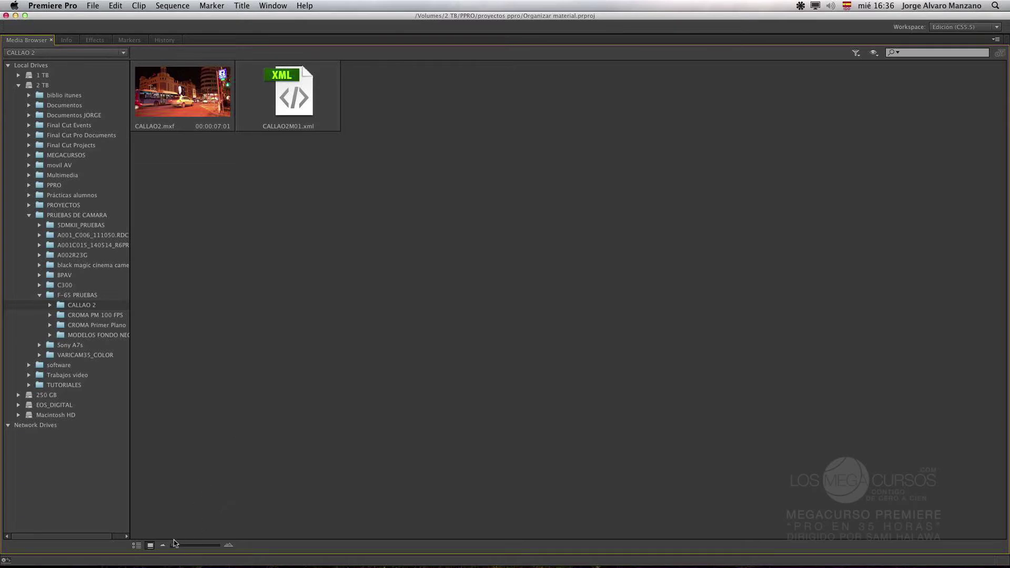
Step: Show the CALLAO 2 contents in list view, return to thumbnail view and try the thumbnail size adjustment
click(136, 545)
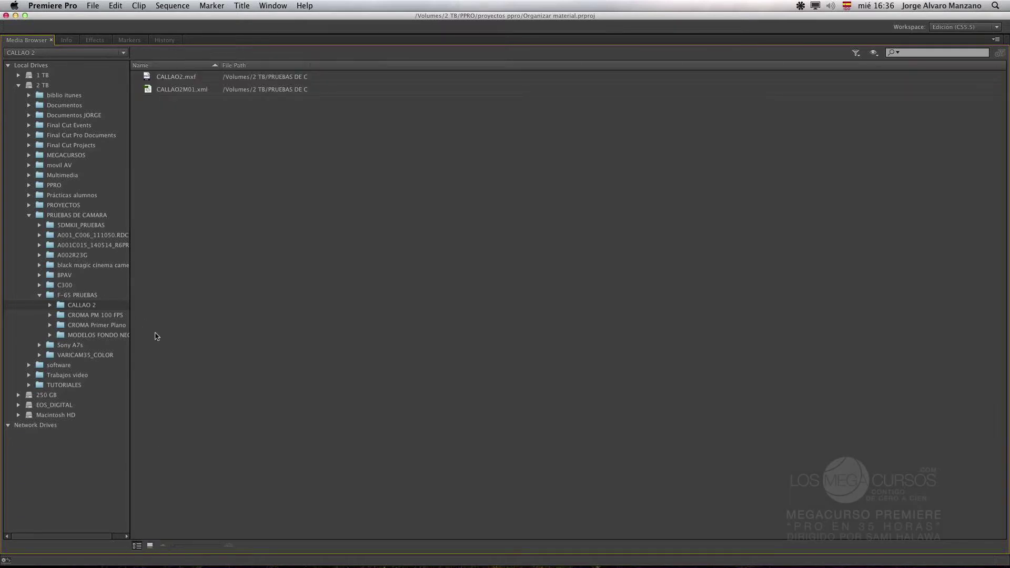
click(150, 545)
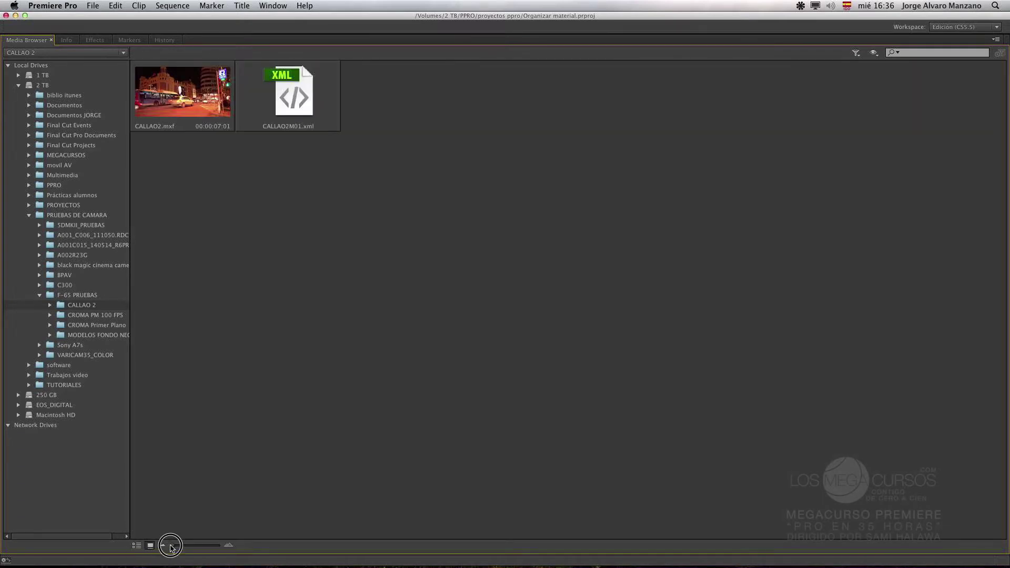
drag(170, 547, 139, 546)
Step: Collapse F-65 PRUEBAS, look into the black magic cinema camera folder and display the contents of A001_C006_111050.RDC
click(40, 295)
click(77, 266)
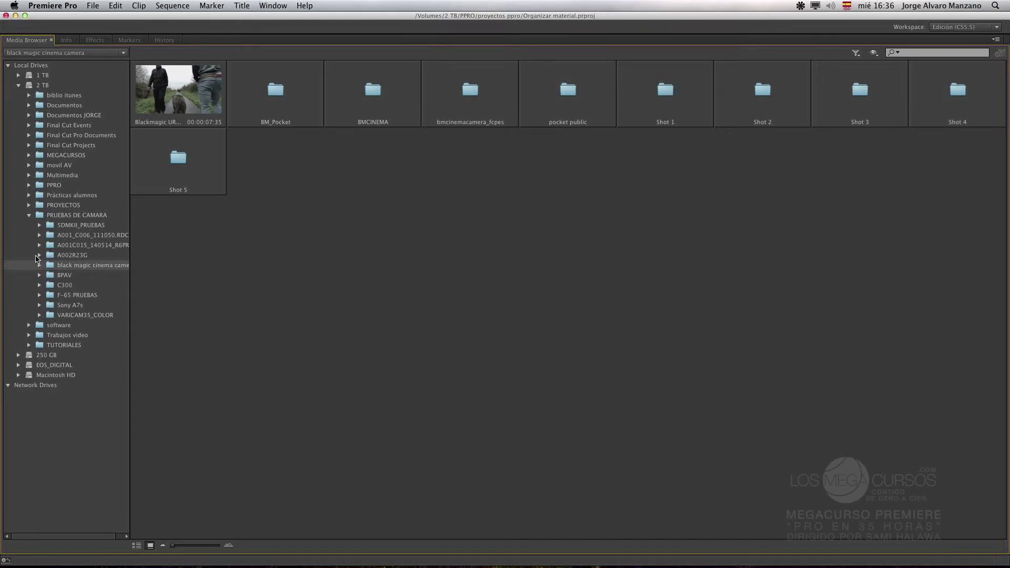
click(40, 256)
click(96, 238)
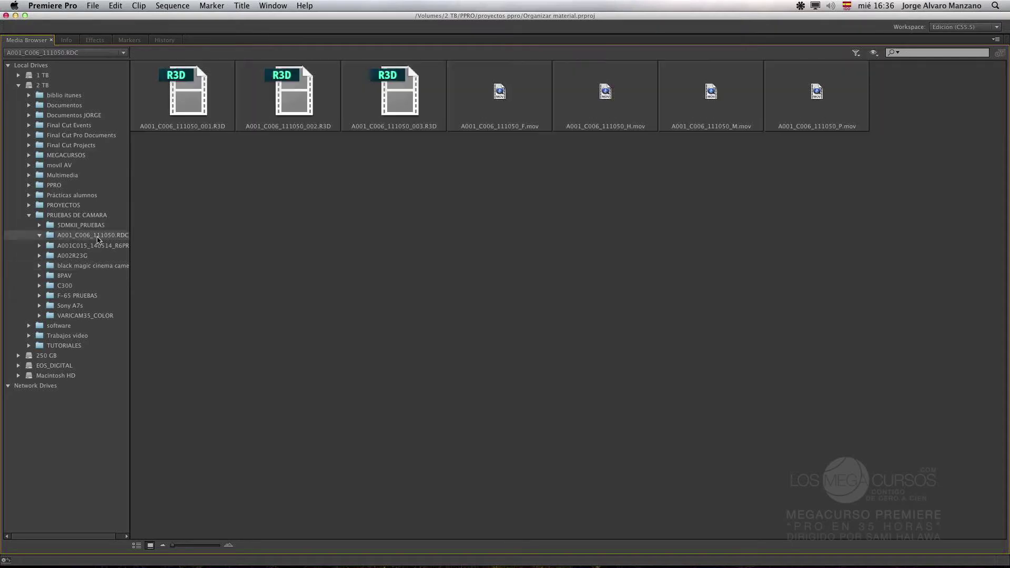
click(40, 236)
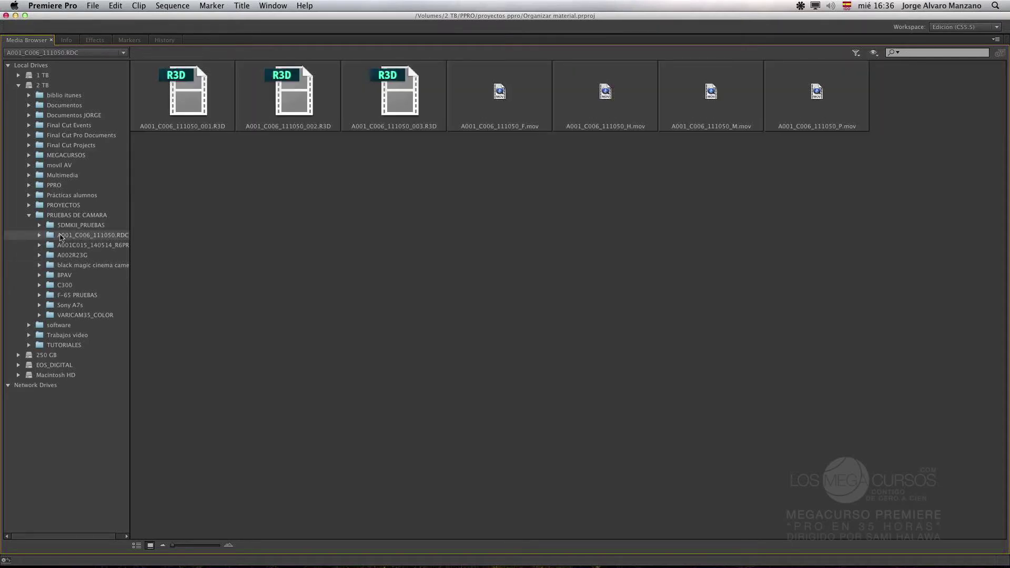
Step: Inspect the A001_C006_111050_001.R3D and A001_C006_111050_002.R3D clips and switch the folder contents to list view
click(206, 100)
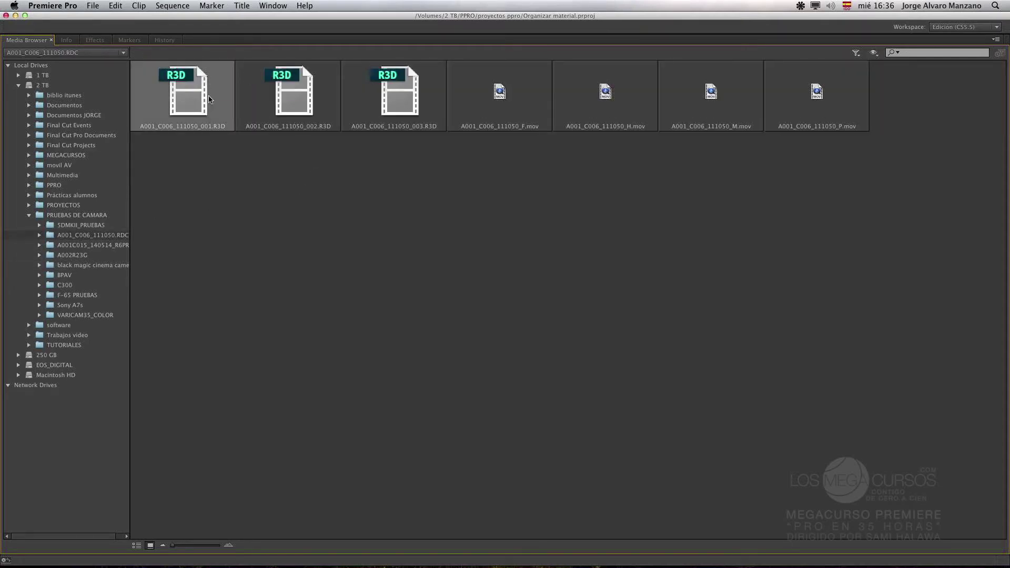
click(306, 97)
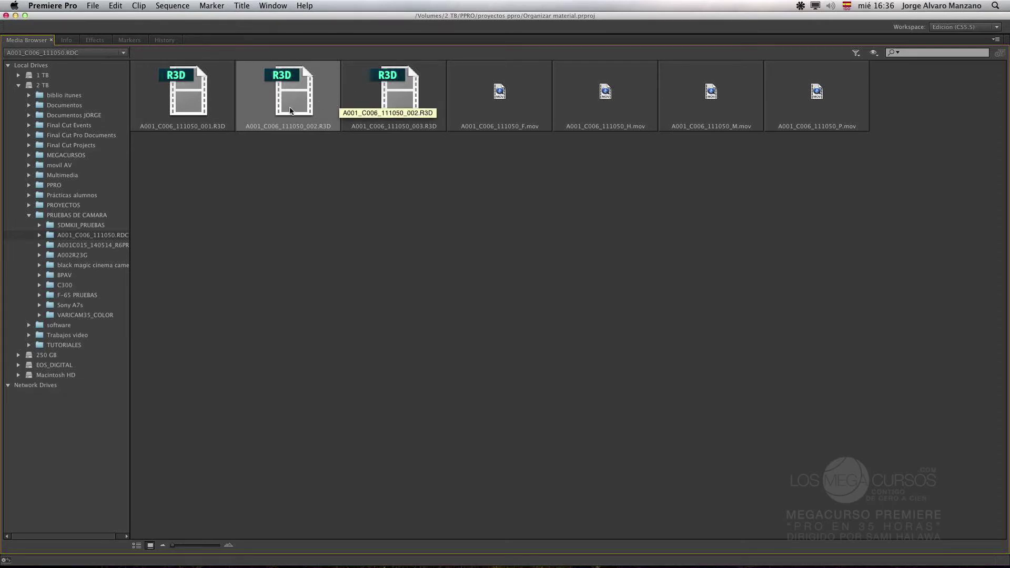
click(438, 204)
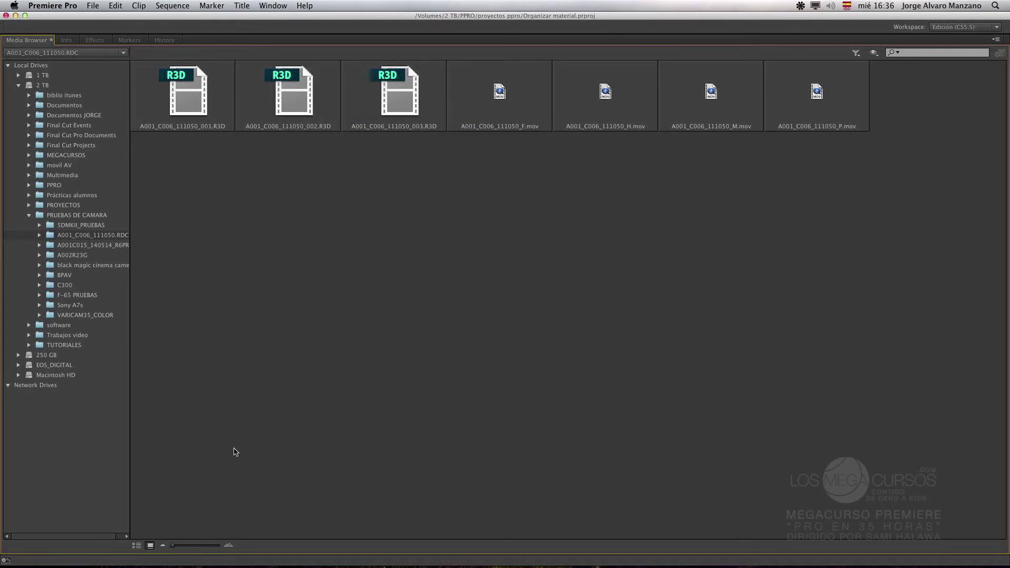
click(137, 546)
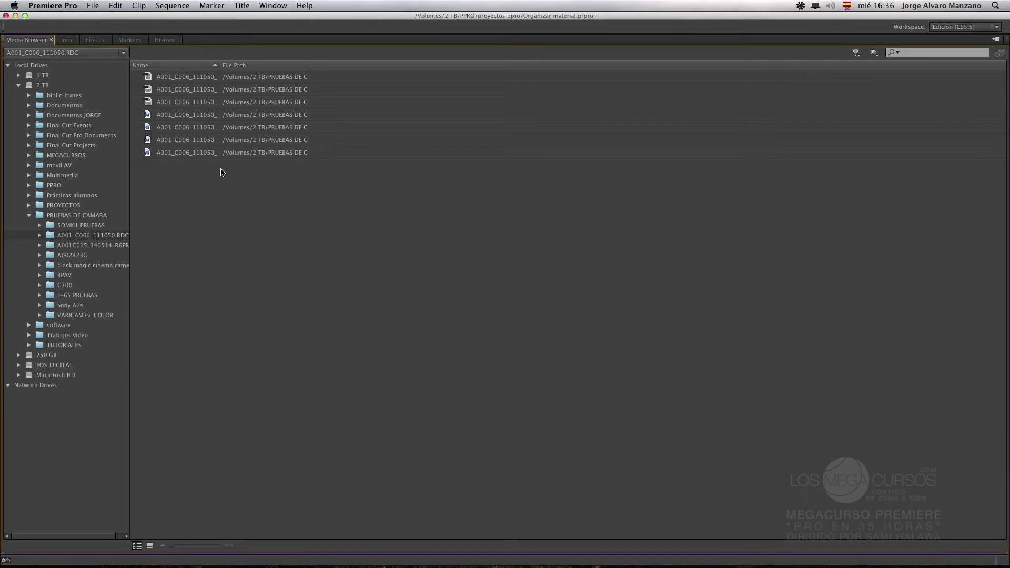
Step: Return to the PRUEBAS DE CAMARA folder and switch its directory viewer to RED
click(80, 216)
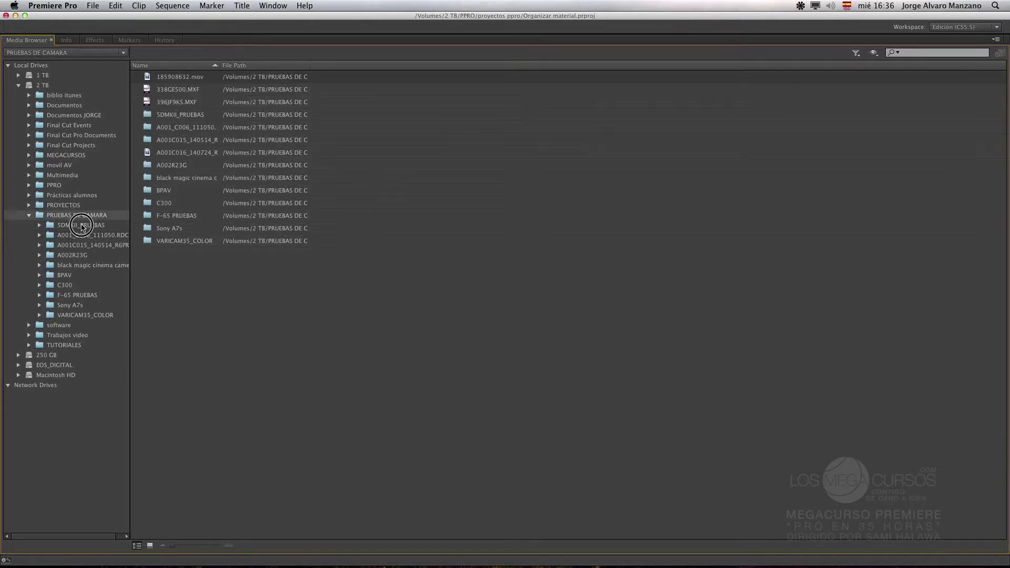
click(80, 226)
click(68, 235)
click(71, 216)
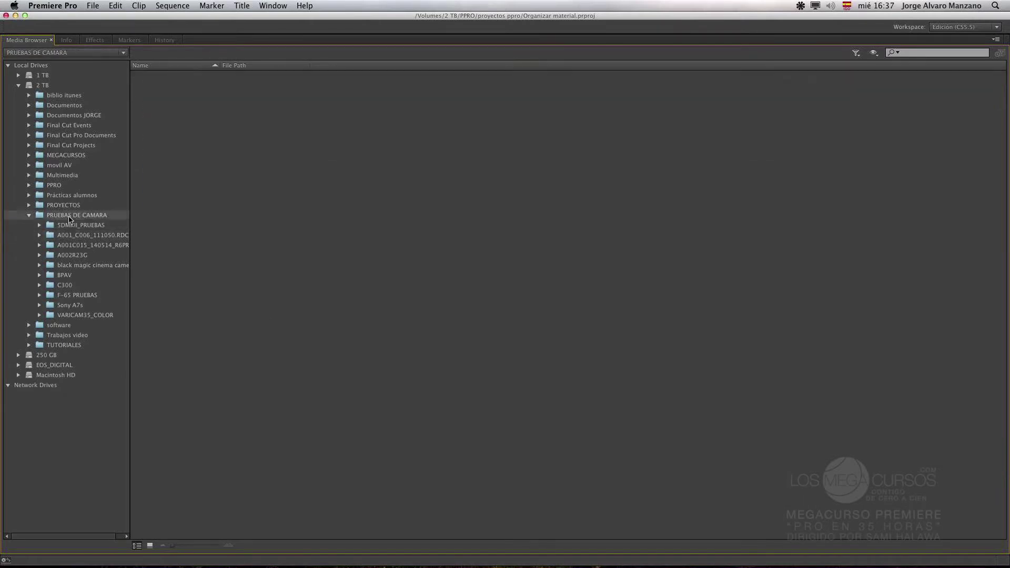
click(881, 53)
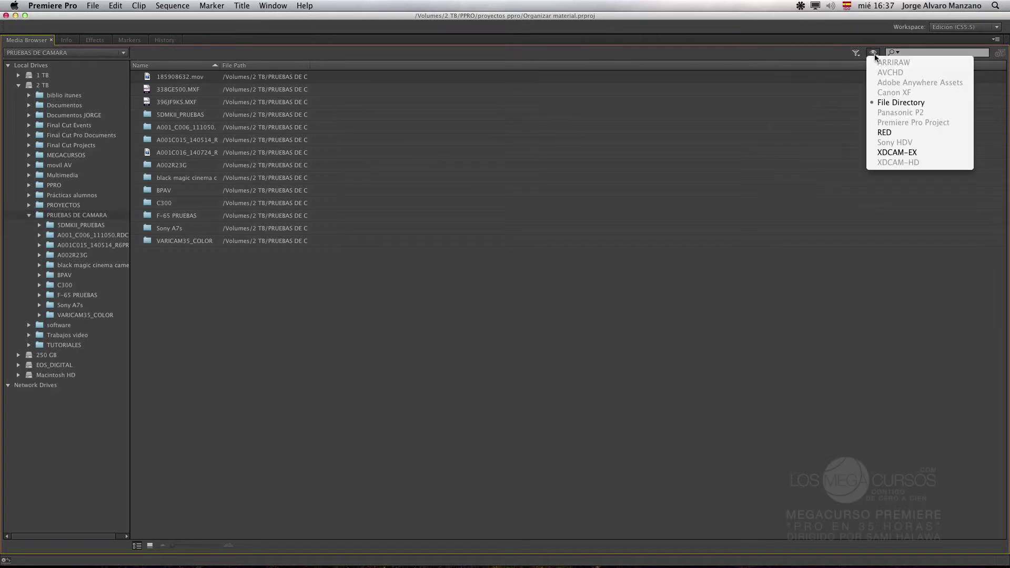
click(899, 137)
Step: Show the RED clip A001_C006_111050_001.R3D in thumbnail view and check which directory viewers are available for the folder
click(240, 78)
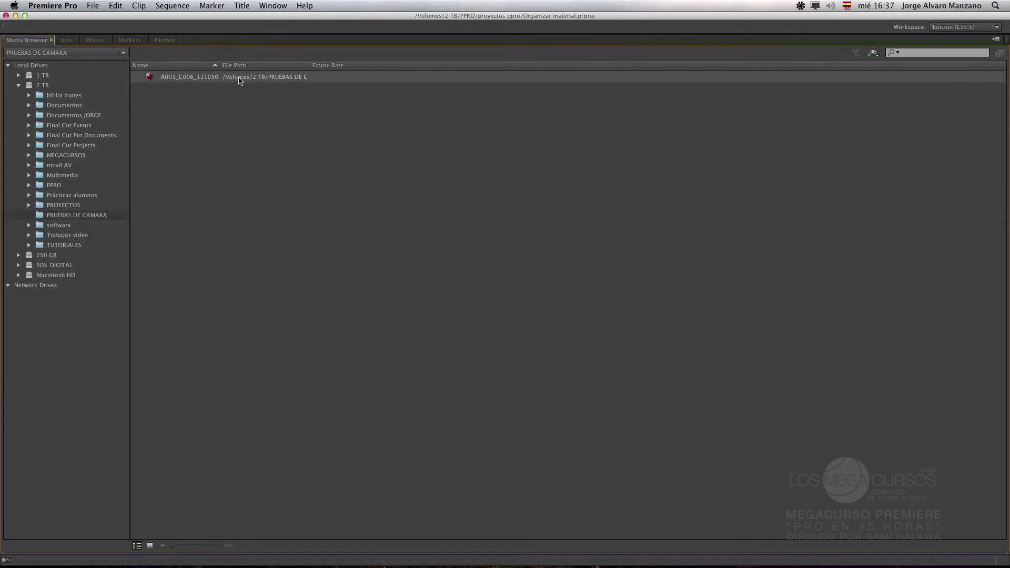
click(150, 546)
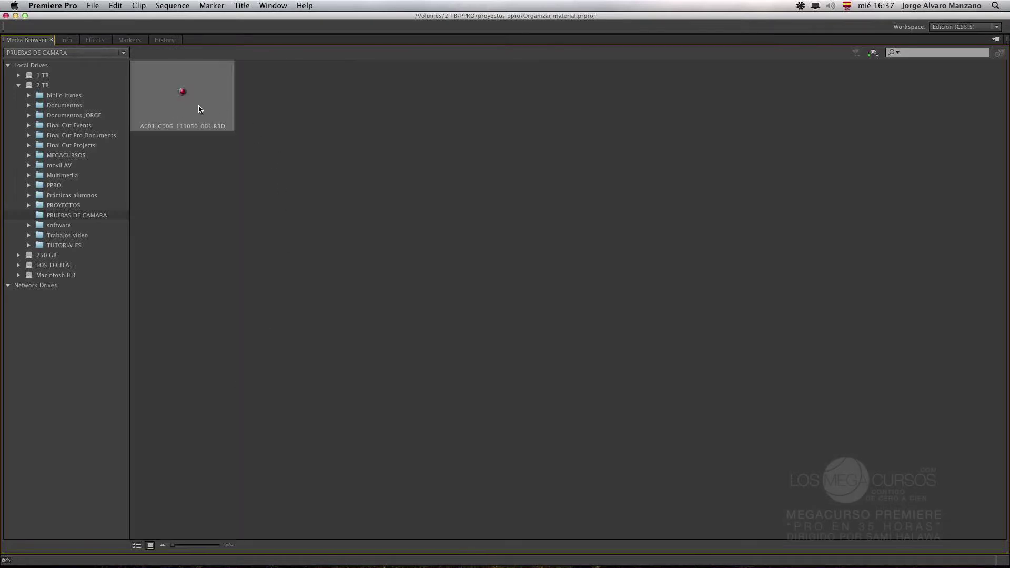
click(188, 227)
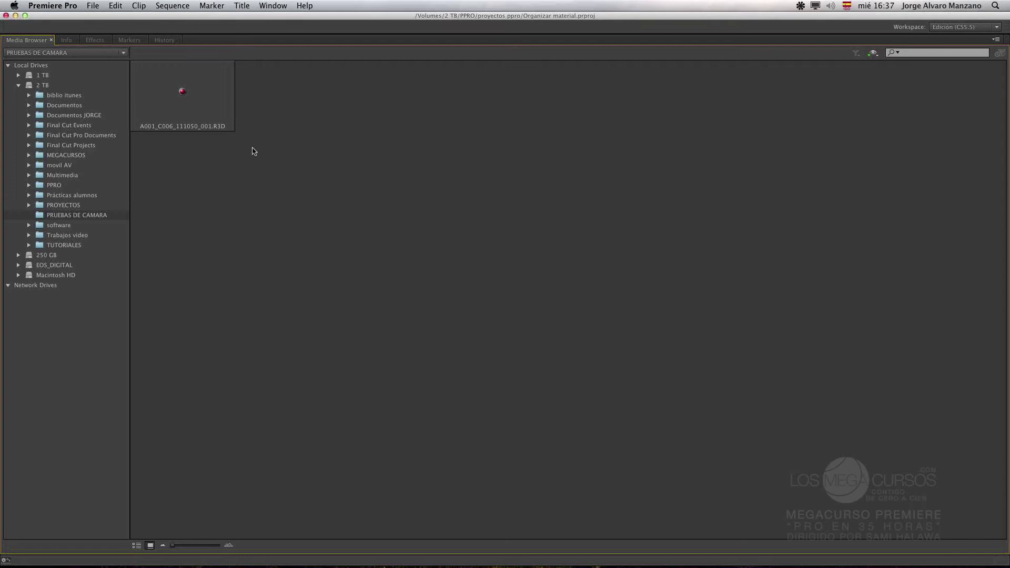
click(873, 53)
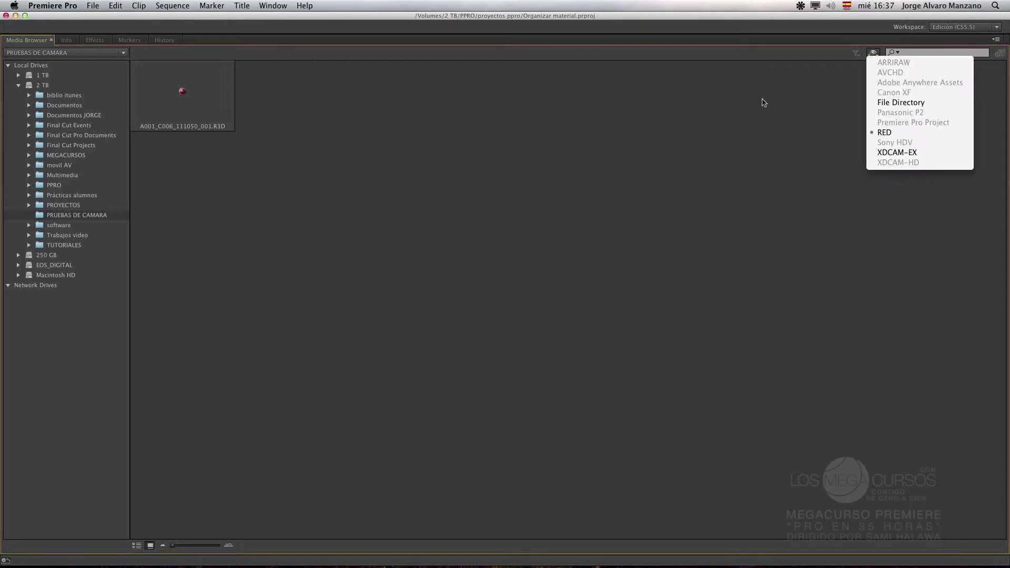
click(711, 134)
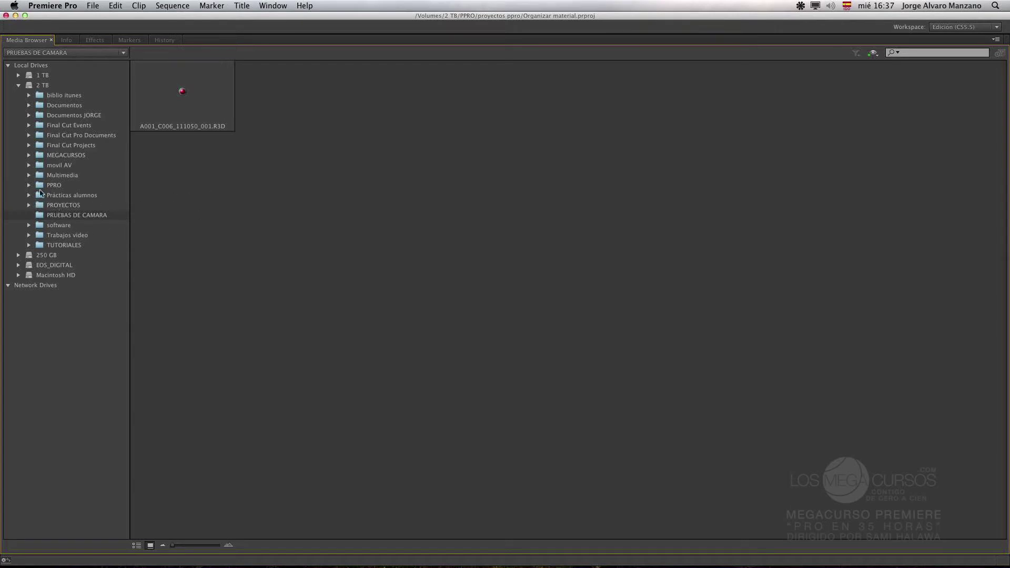
Step: Browse from MEGACURSOS through recursos and 10 to display the clips in the corto Ella folder
click(64, 156)
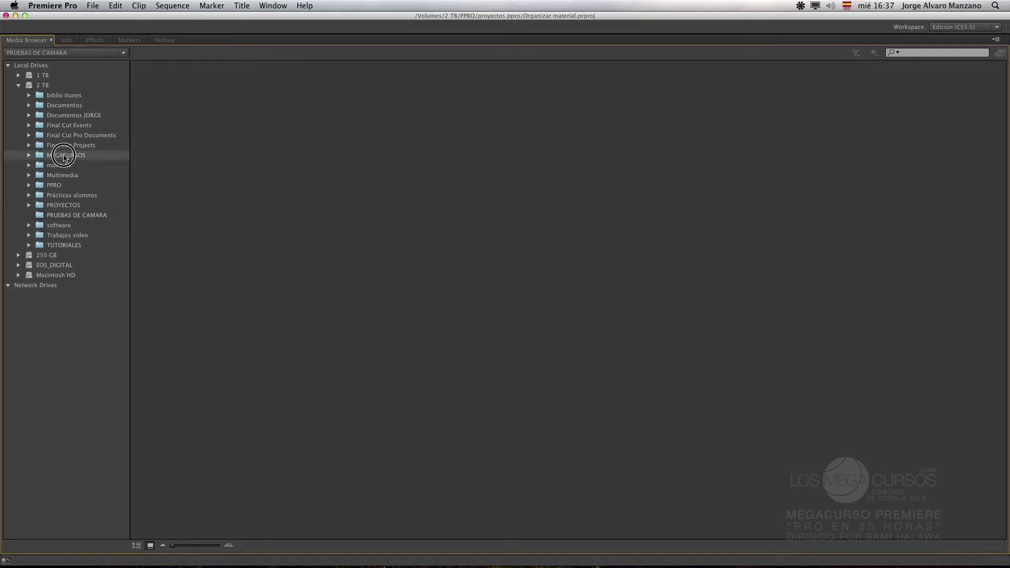
double_click(397, 103)
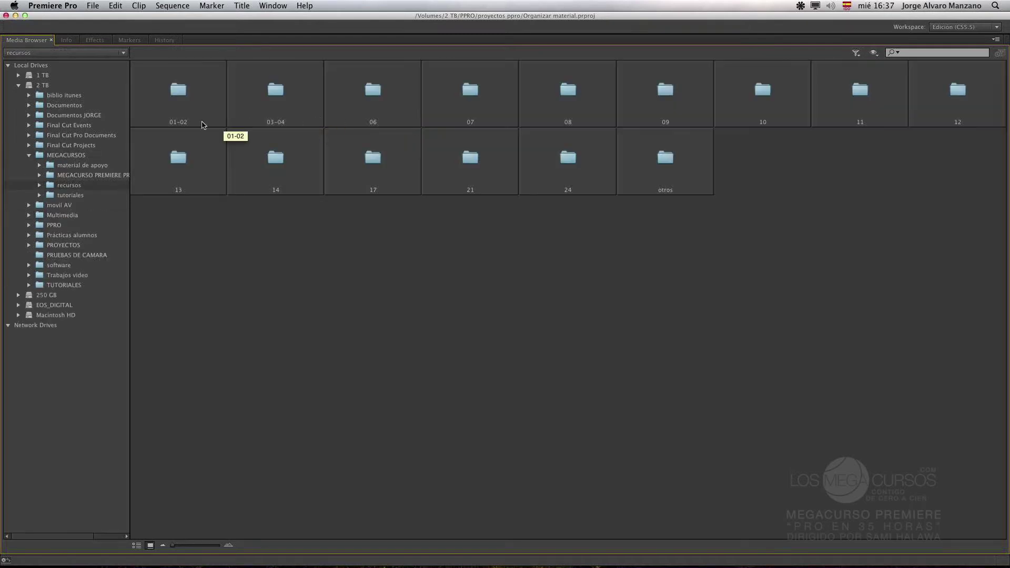
click(40, 185)
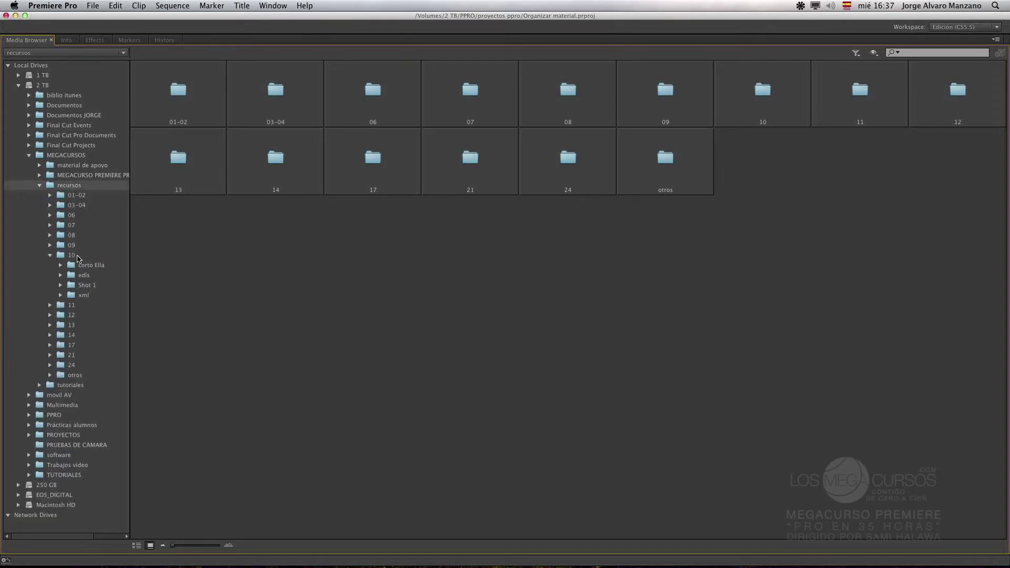
click(77, 258)
click(95, 265)
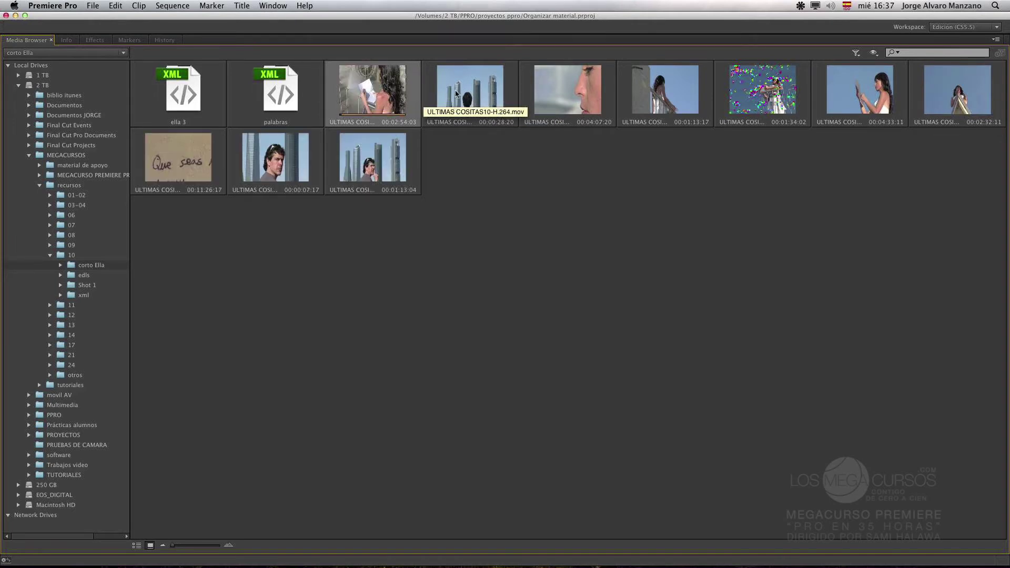
Step: Import the ULTIMAS COSITAS1, COSITAS9 and COSITAS10 H.264 clips into the project and restore the full workspace from the maximized browser
right_click(378, 100)
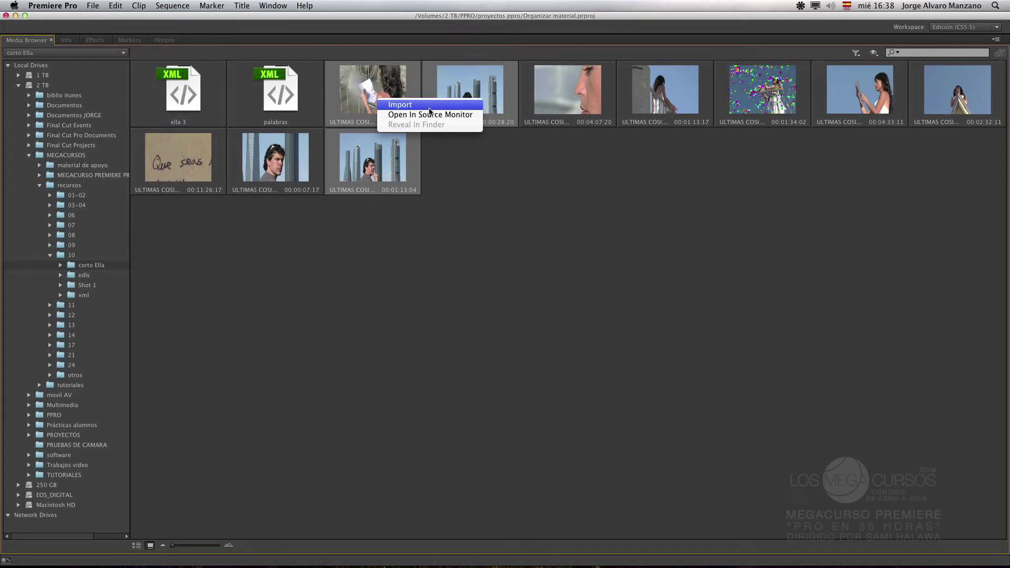
click(397, 107)
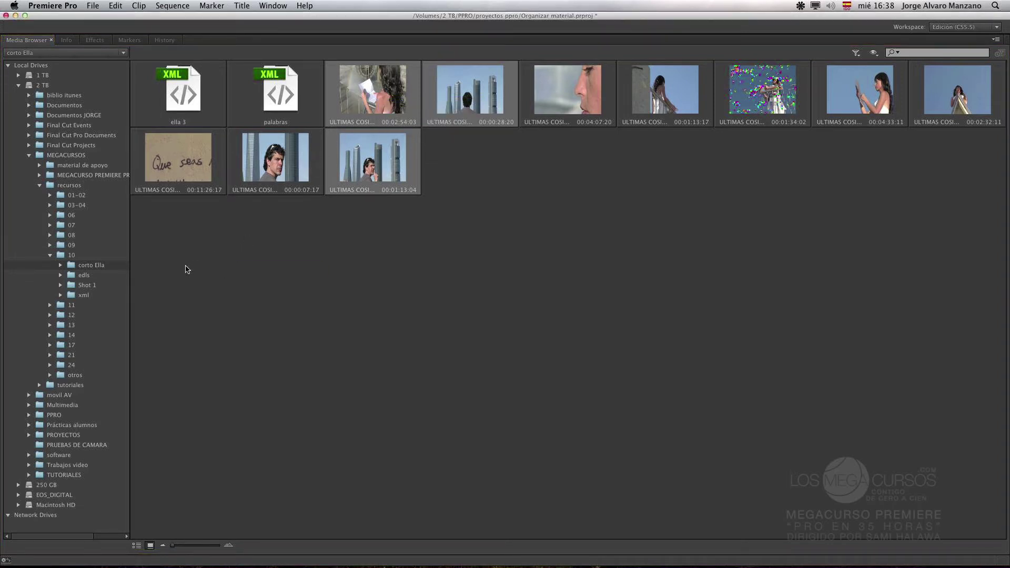
key(grave)
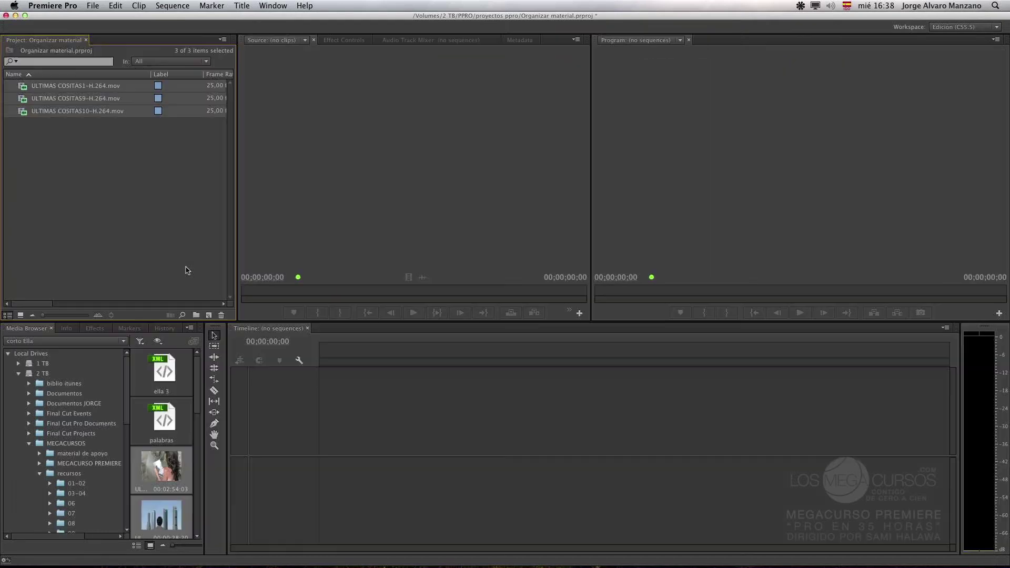
Step: Inspect the three imported ULTIMAS COSITAS clips in the project and leave them deselected
click(89, 87)
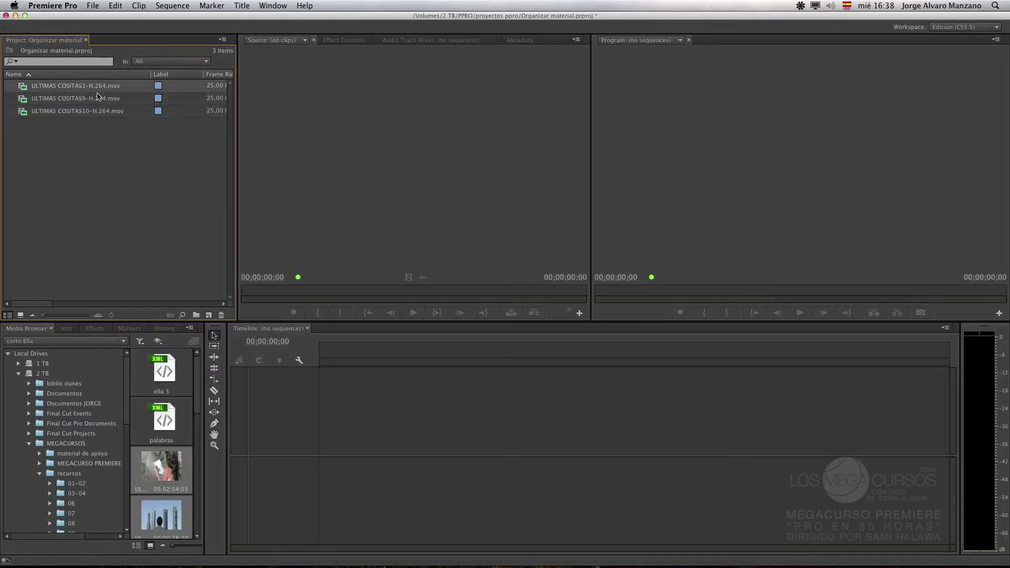
click(100, 111)
click(100, 121)
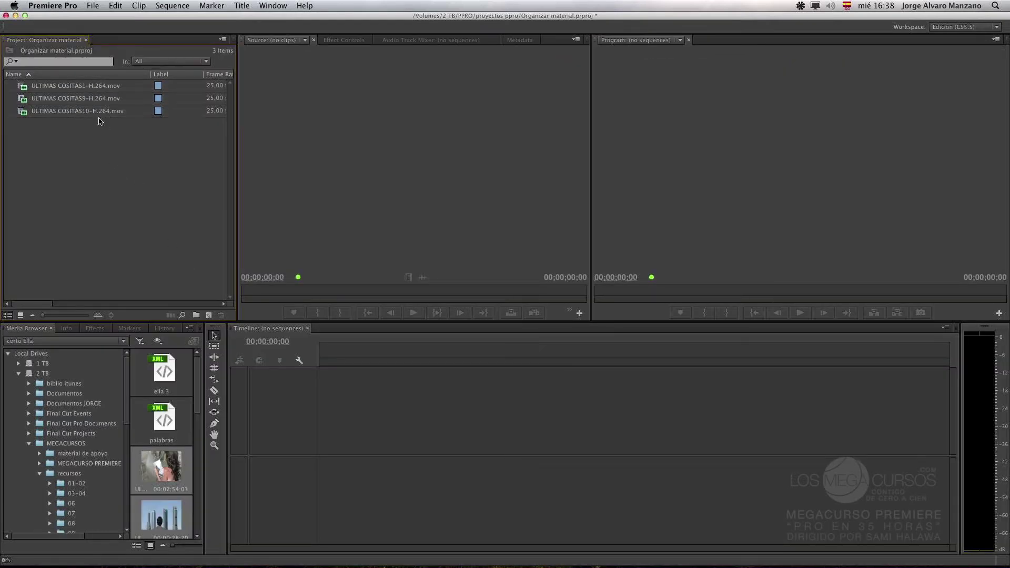
click(80, 85)
click(86, 99)
click(84, 121)
click(101, 180)
Step: Hide Premiere Pro and show the Aplicaciones folder in Finder
click(55, 5)
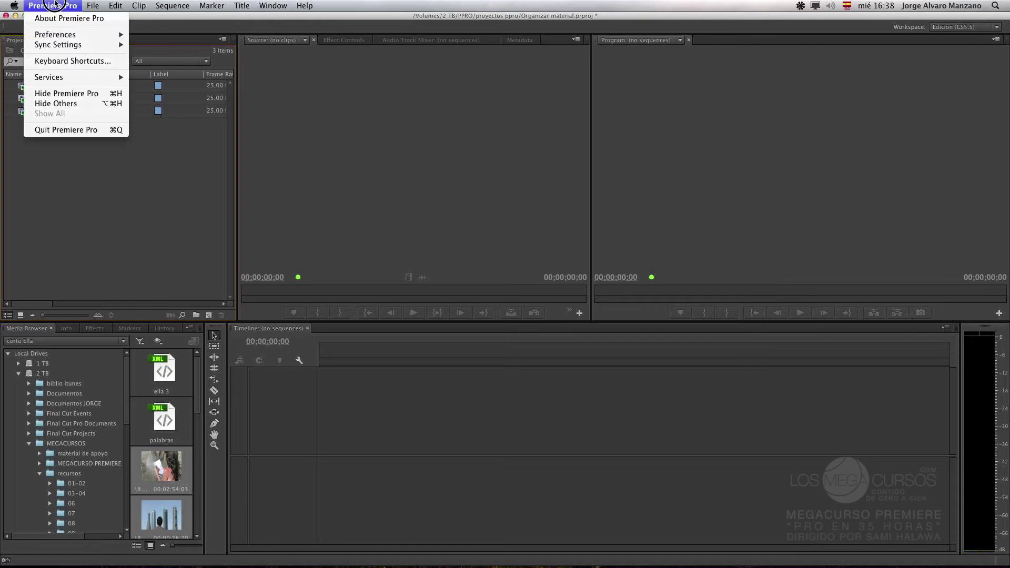
click(77, 97)
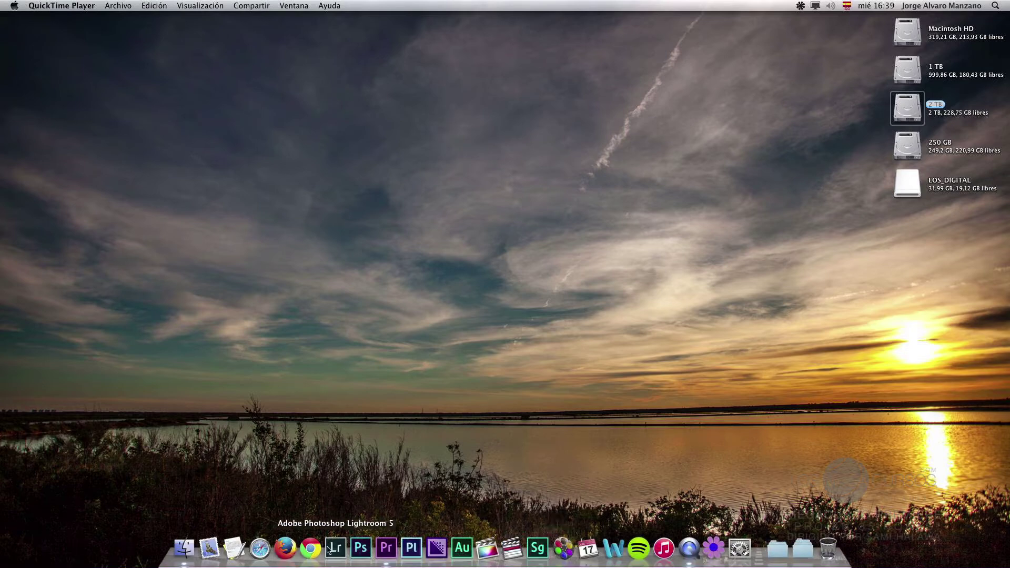
click(184, 548)
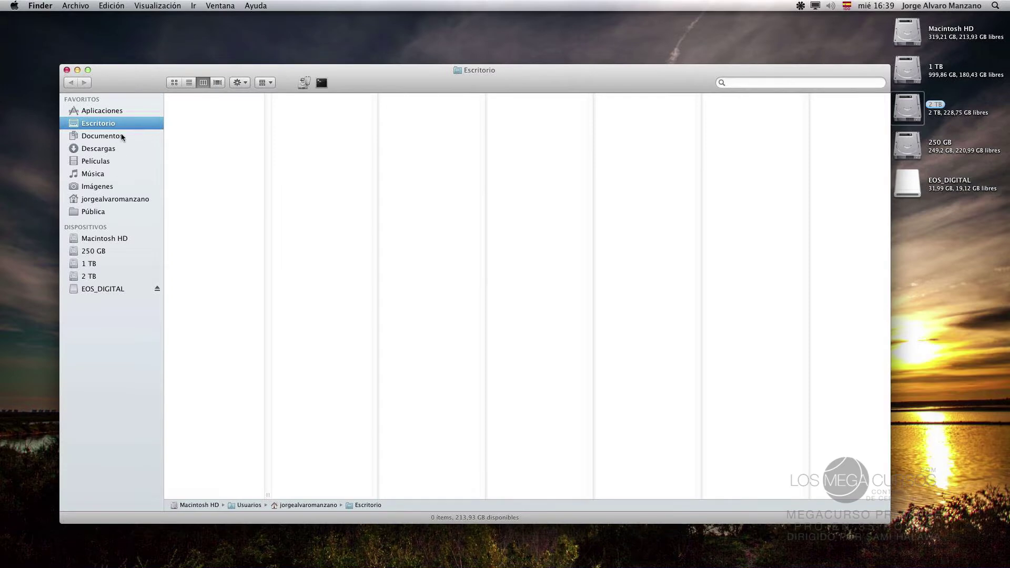
click(124, 114)
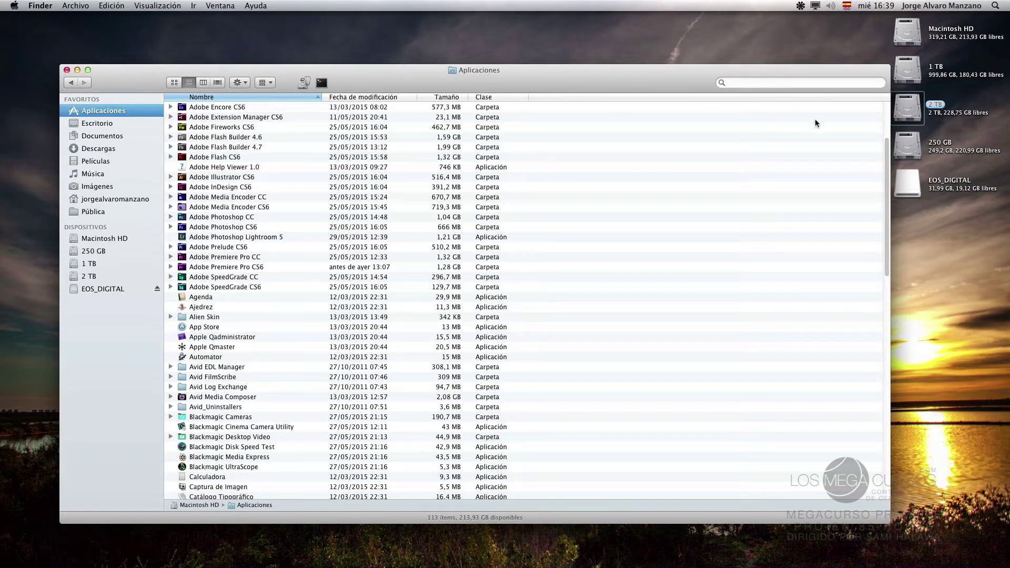
Step: Launch Adobe Bridge CC from its application folder and close the Finder window
scroll(888, 117, up, 5)
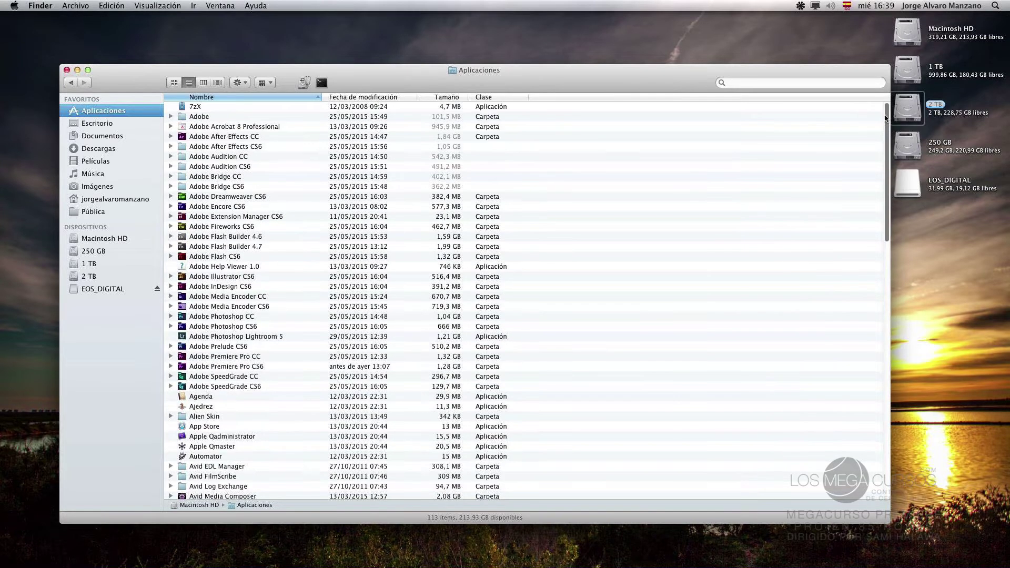
click(171, 177)
click(233, 186)
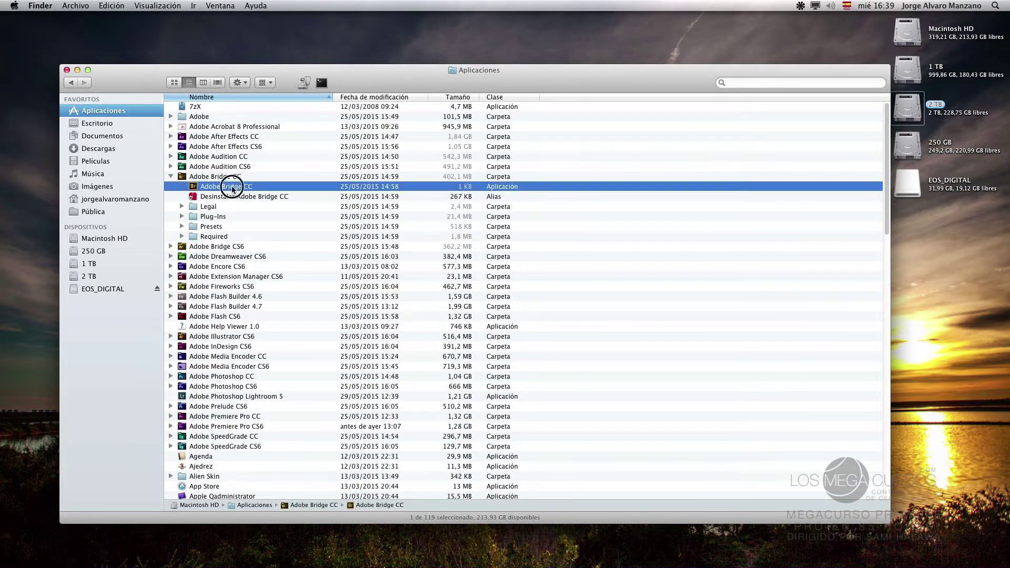
click(67, 70)
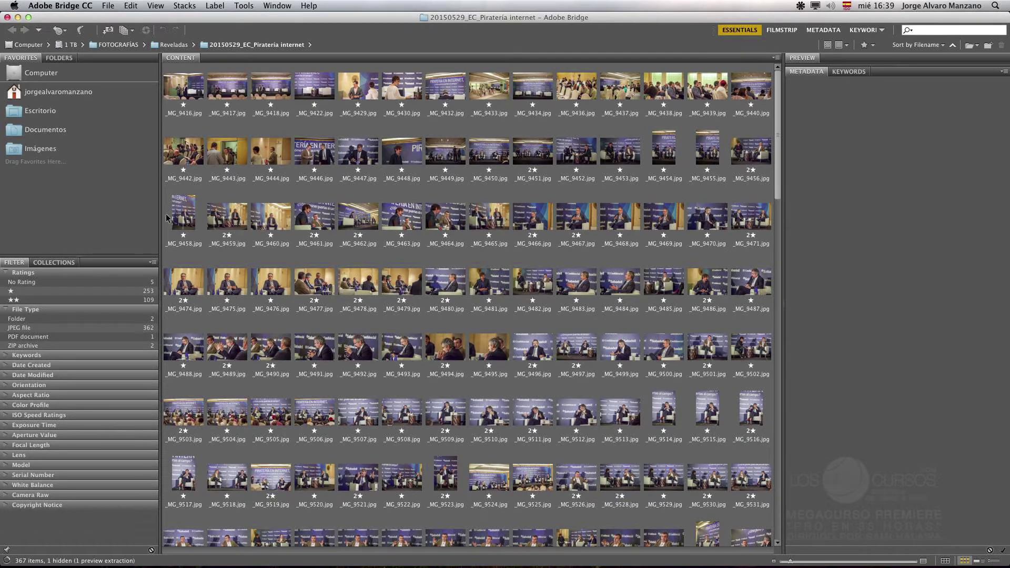
Step: Display the folder tree in Bridge, collapse the 1 TB drive and expand the 2 TB drive
click(59, 57)
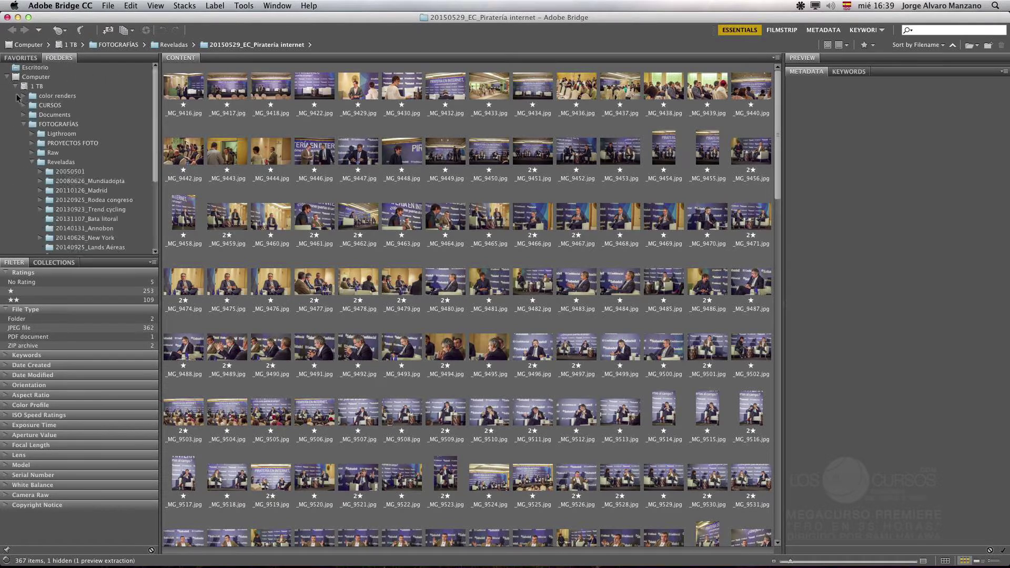
scroll(157, 91, up, 5)
click(16, 87)
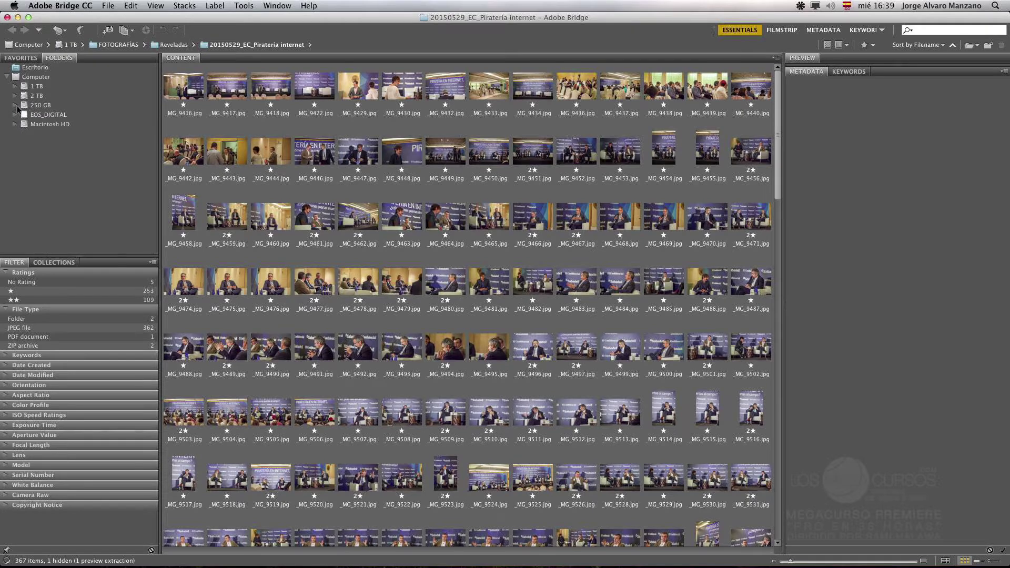
click(15, 96)
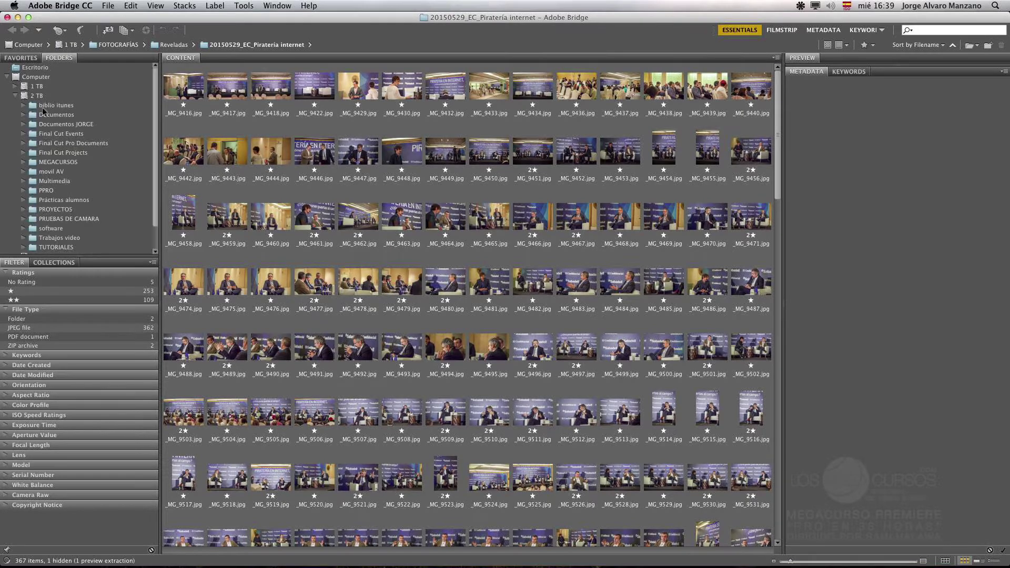
scroll(144, 136, down, 2)
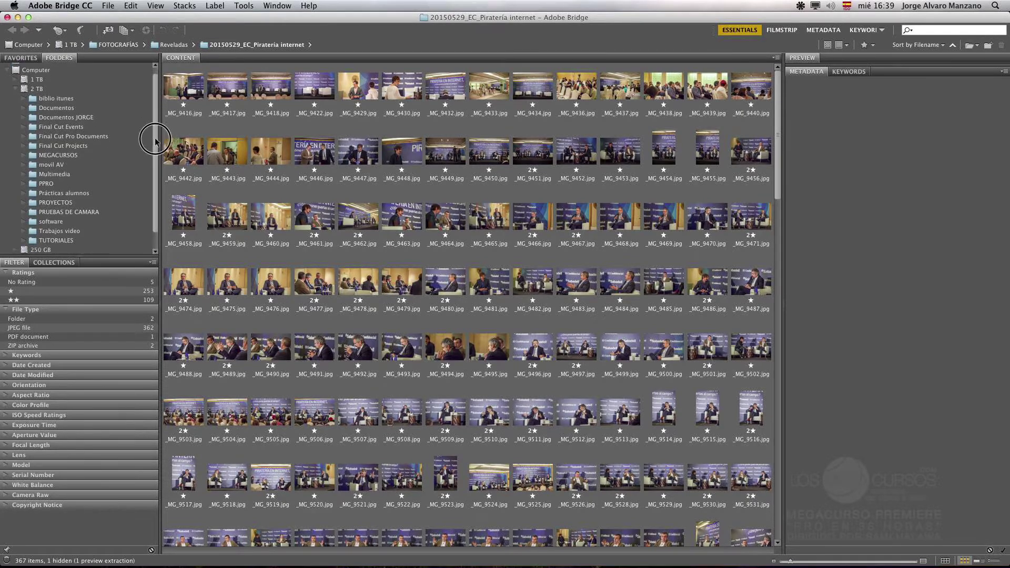
scroll(144, 136, up, 2)
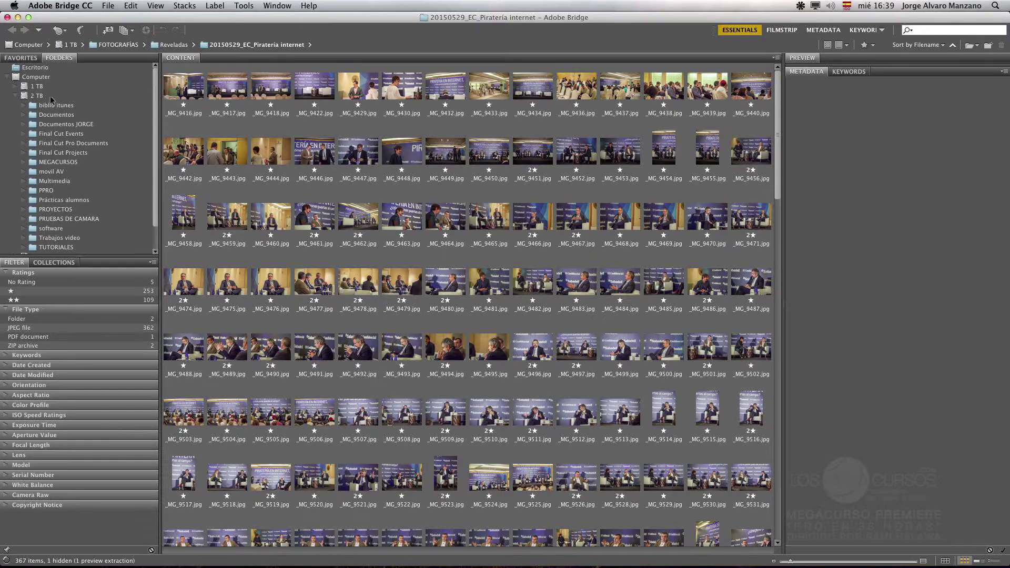
Step: Expand MEGACURSOS, recursos and 10 in the folder tree and display the contents of corto Ella
click(58, 162)
click(23, 162)
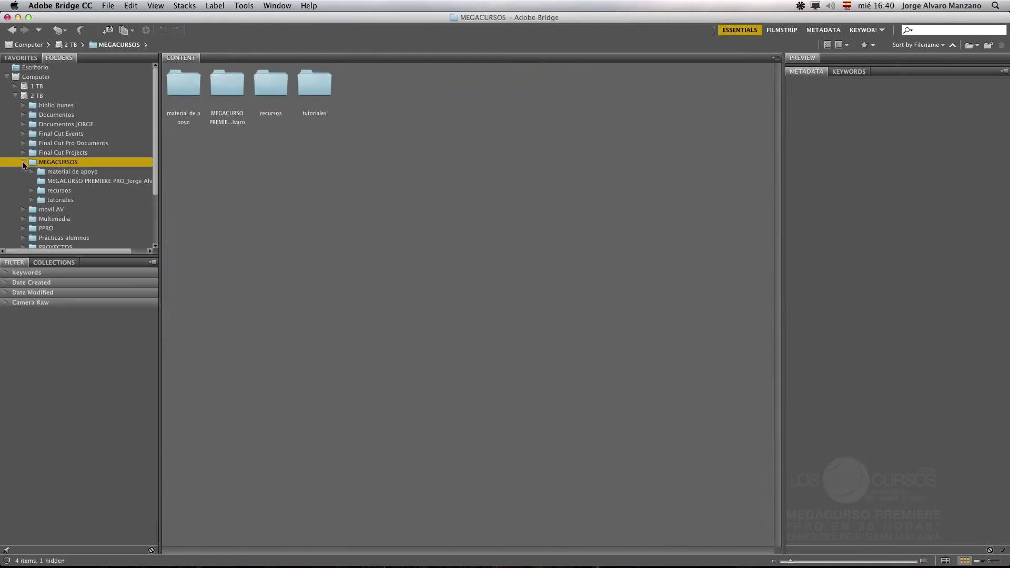
click(31, 191)
drag(153, 150, 152, 174)
click(59, 183)
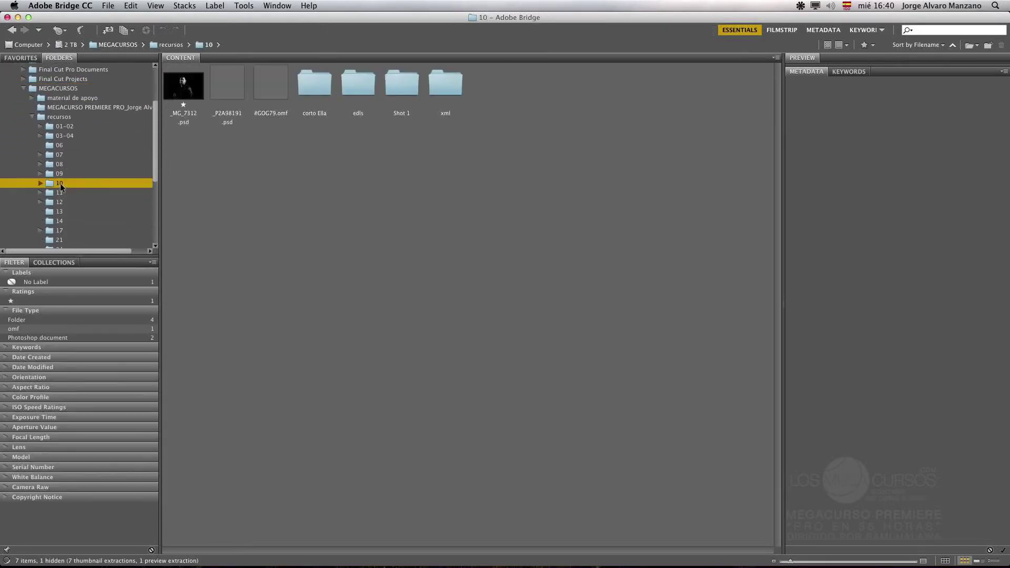
click(41, 183)
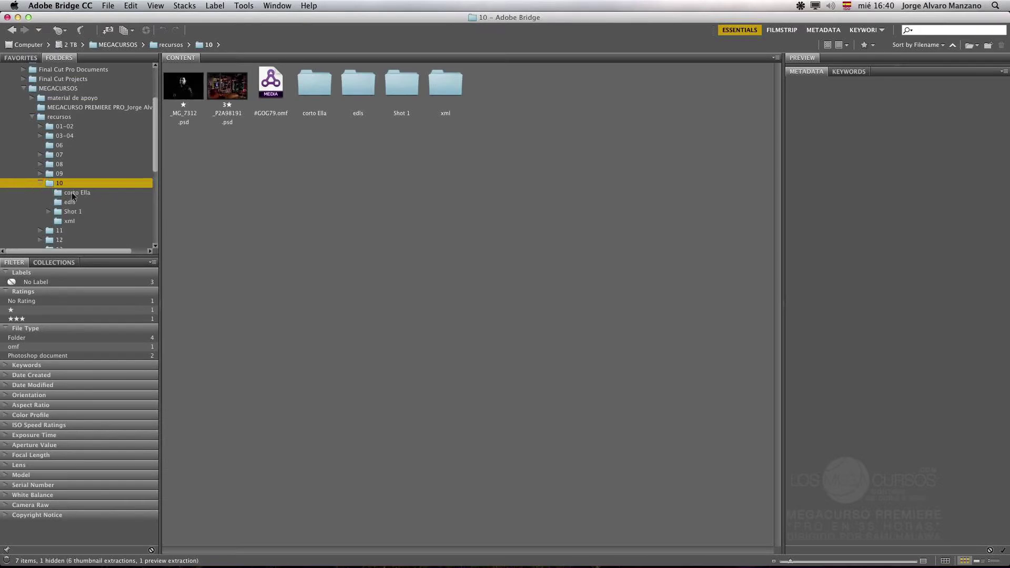
click(74, 195)
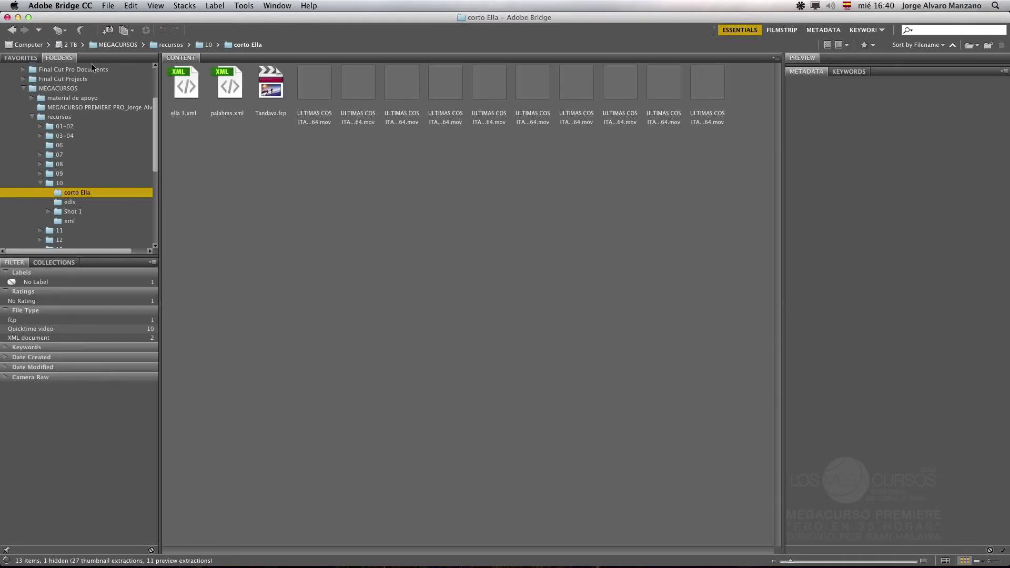
Step: Show the favorites list and select the first ULTIMAS COSITAS video clip in corto Ella
click(22, 59)
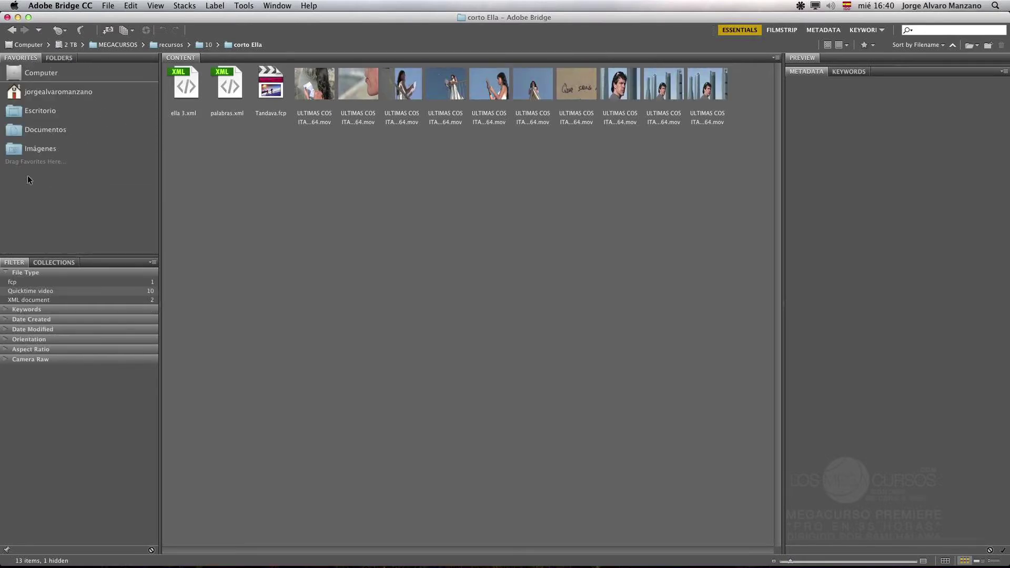
click(231, 45)
double_click(327, 84)
click(567, 200)
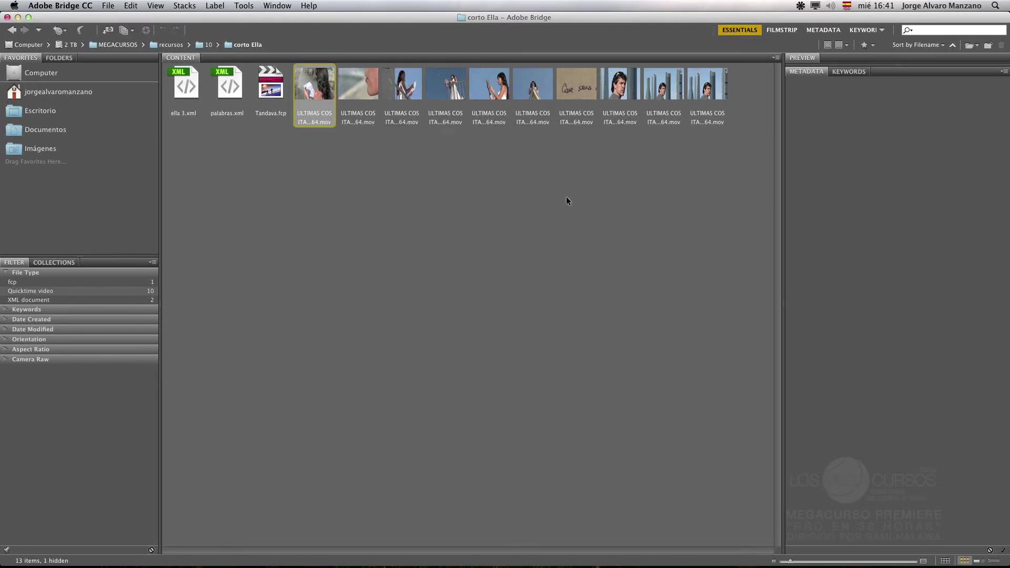
Step: Try to open the second ULTIMAS COSITAS clip and collapse the metadata pane to enlarge the preview area
double_click(353, 84)
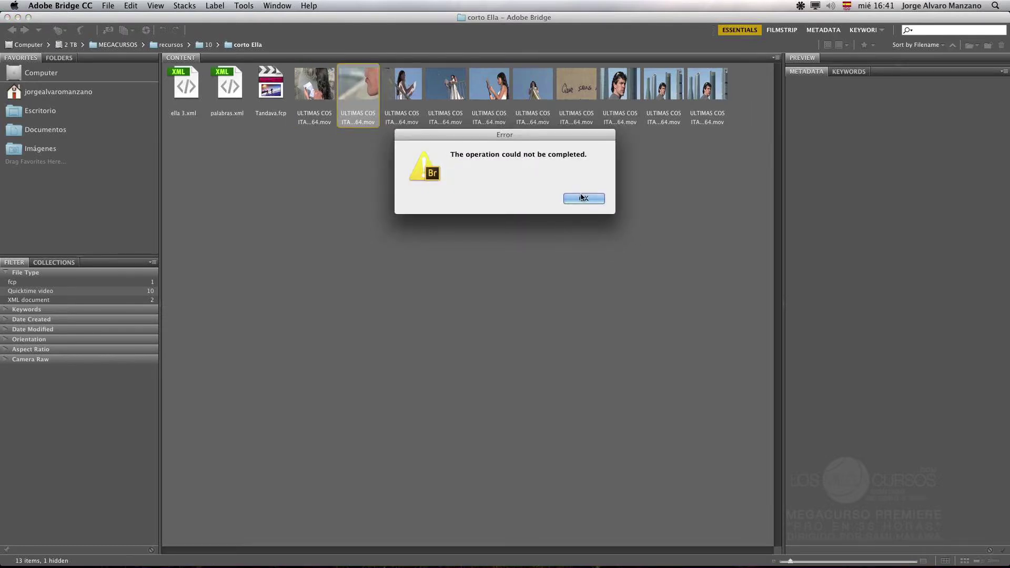
click(581, 197)
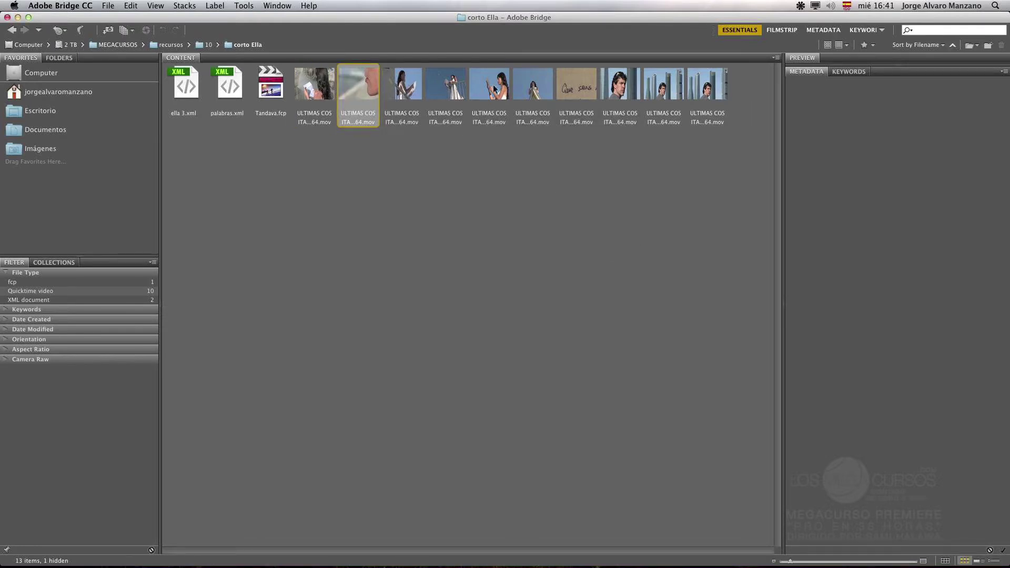
double_click(808, 57)
double_click(813, 58)
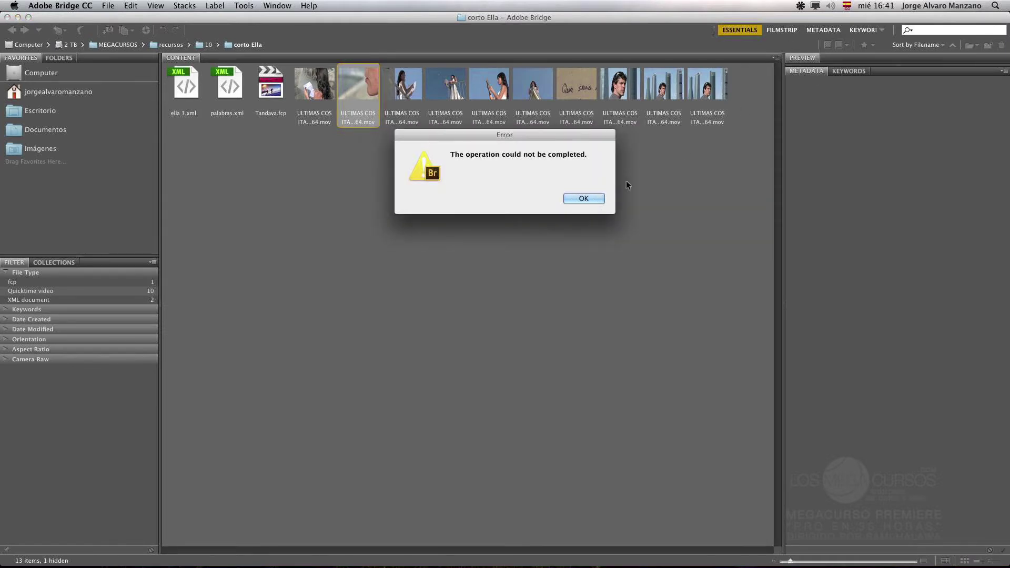
click(590, 197)
double_click(805, 78)
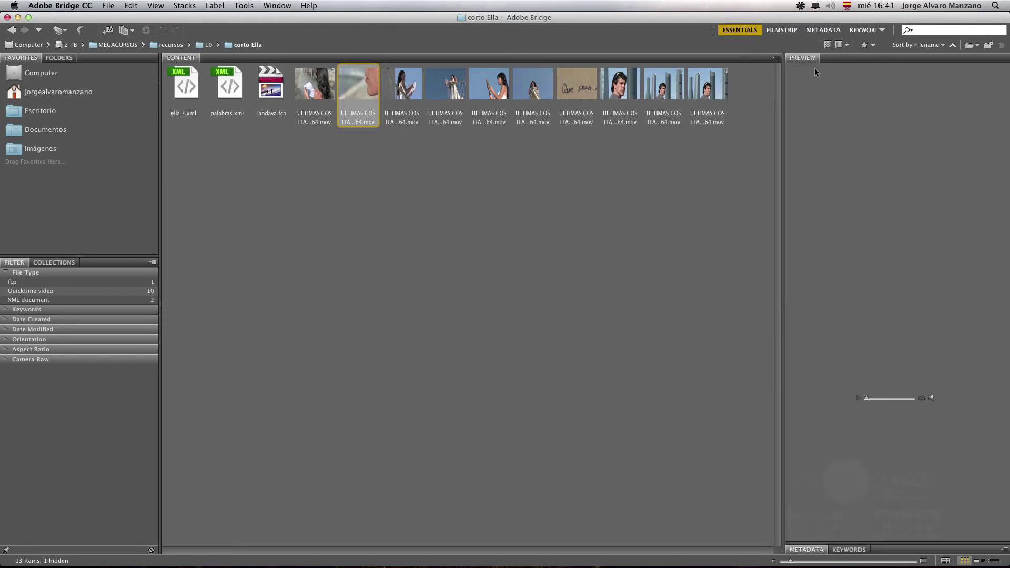
Step: Preview the third ULTIMAS COSITAS clip and its neighbours one by one, ending on ULTIMAS COSITAS1-H.264.mov
click(411, 98)
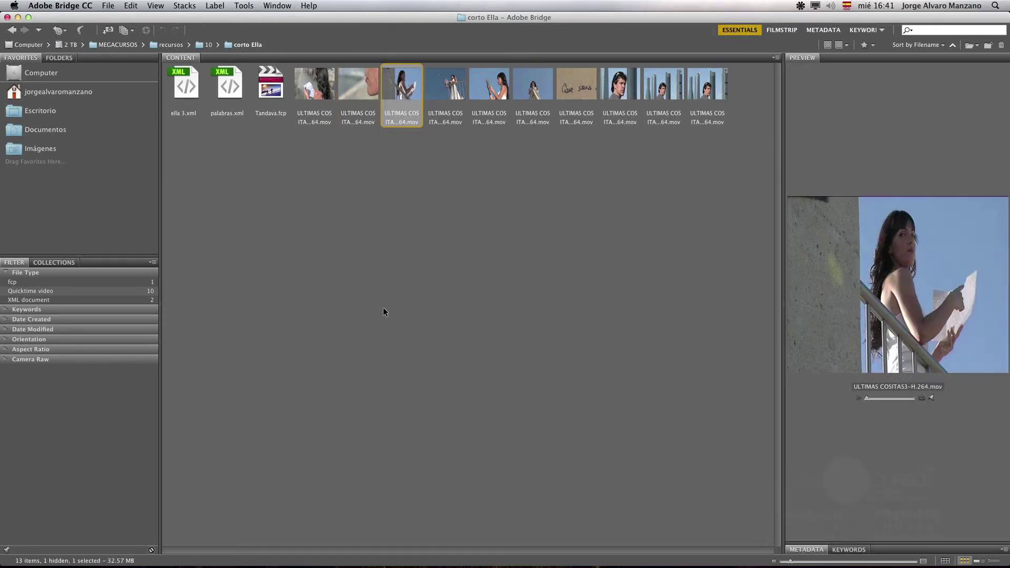
key(Right)
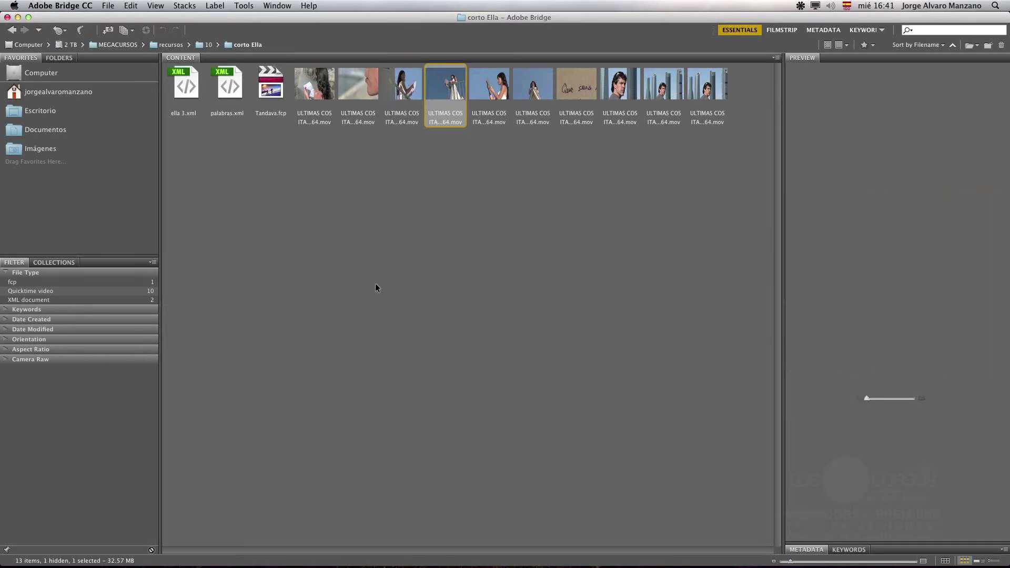
key(Left)
key(Left)
key(Left)
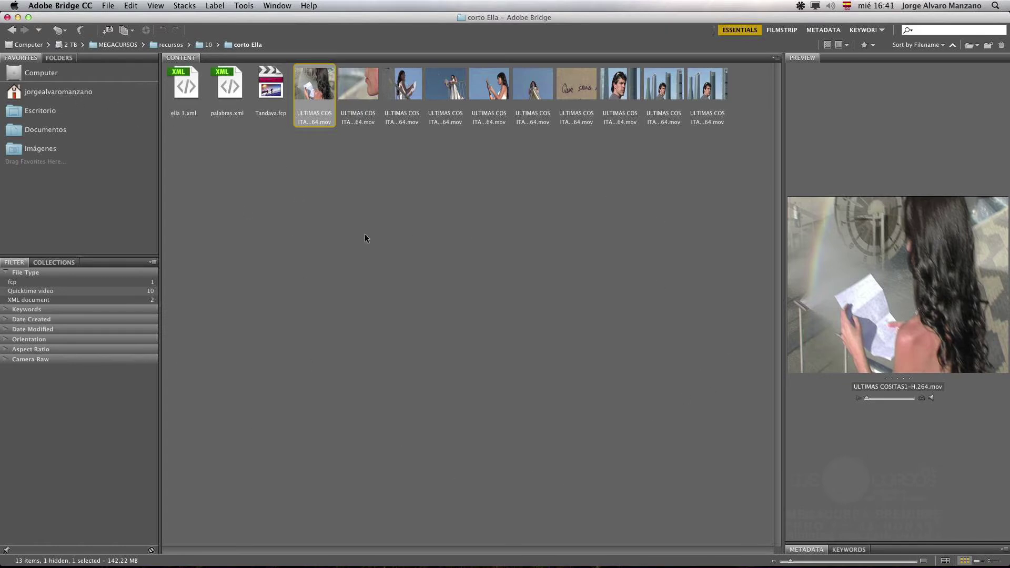
click(60, 5)
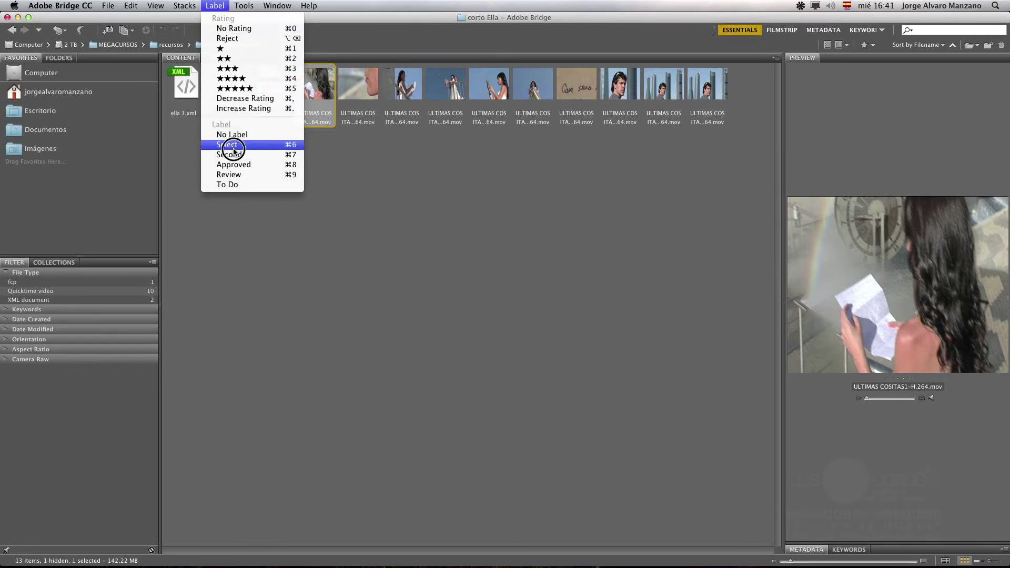
click(377, 99)
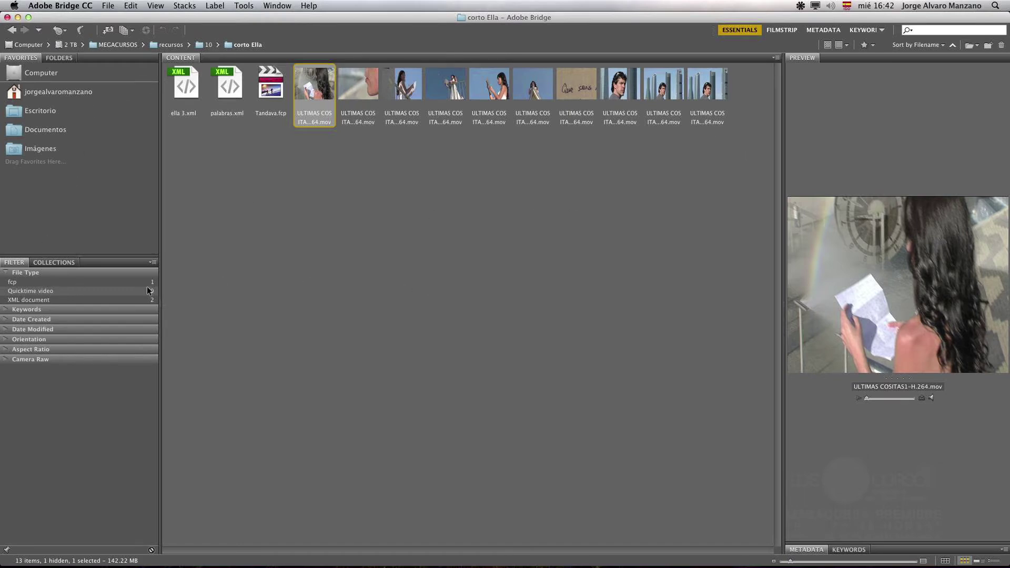
click(63, 58)
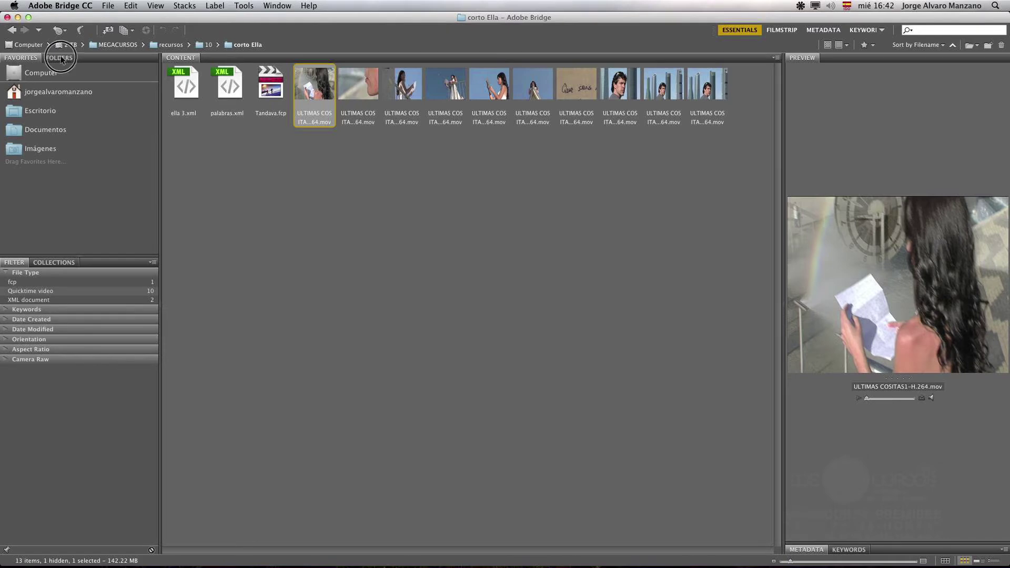
click(27, 57)
Step: Give the clips ULTIMAS COSITAS3, ULTIMAS COSITAS6 and ULTIMAS COSITAS8 a one-star rating each
click(410, 95)
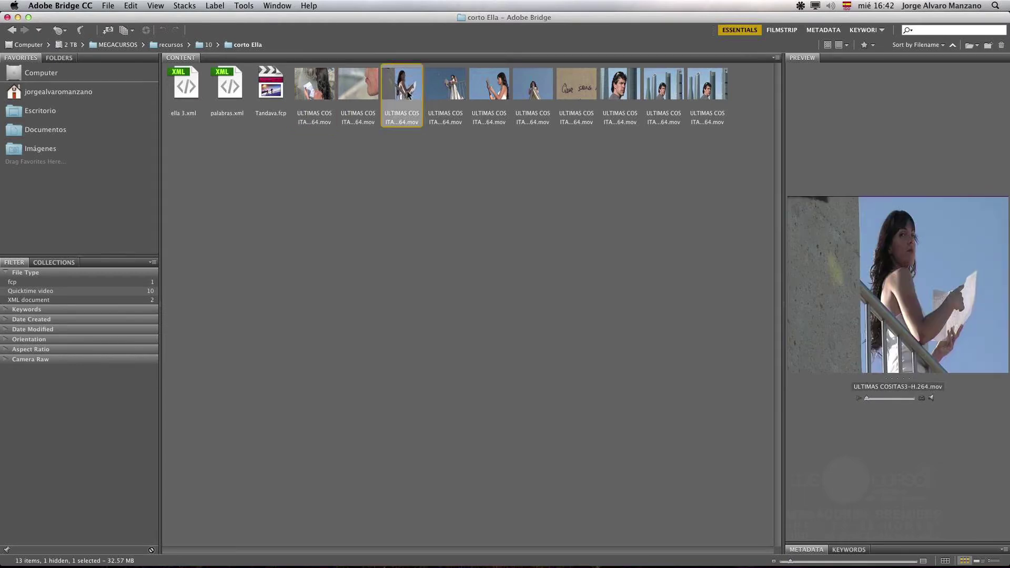
click(216, 6)
click(221, 48)
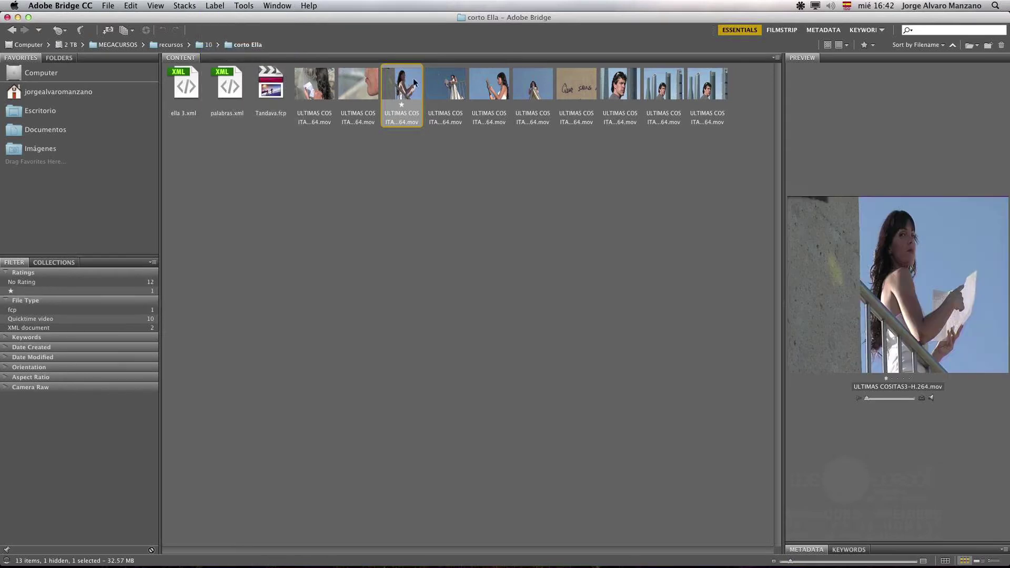
click(530, 92)
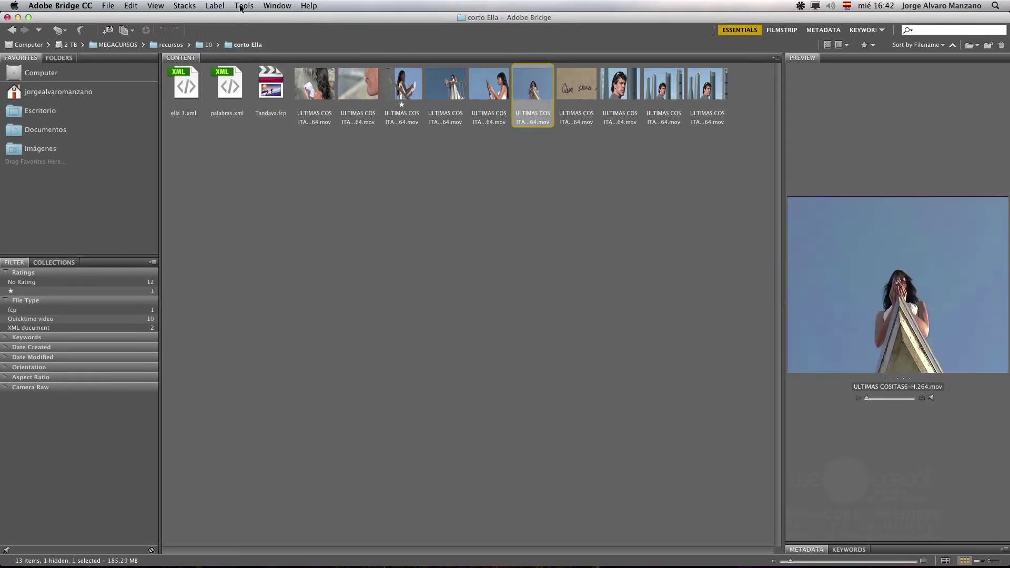
click(242, 7)
mouse_move(216, 6)
click(224, 50)
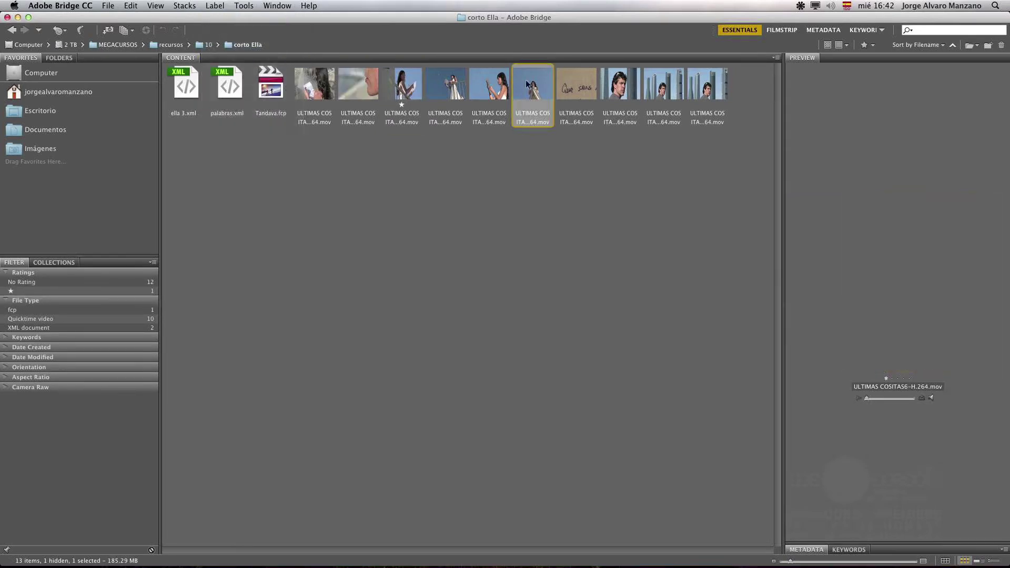
click(619, 84)
click(214, 5)
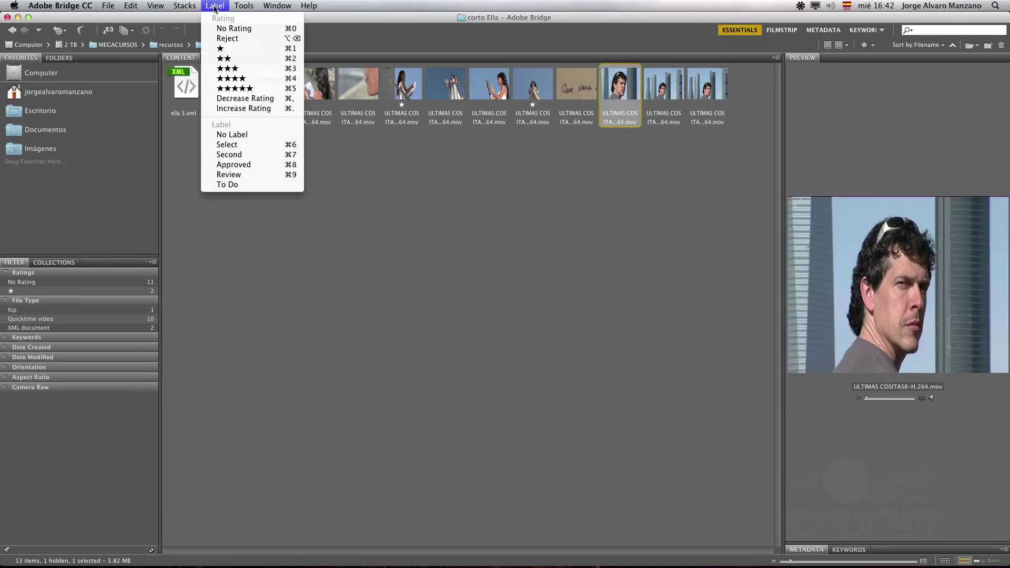
click(231, 49)
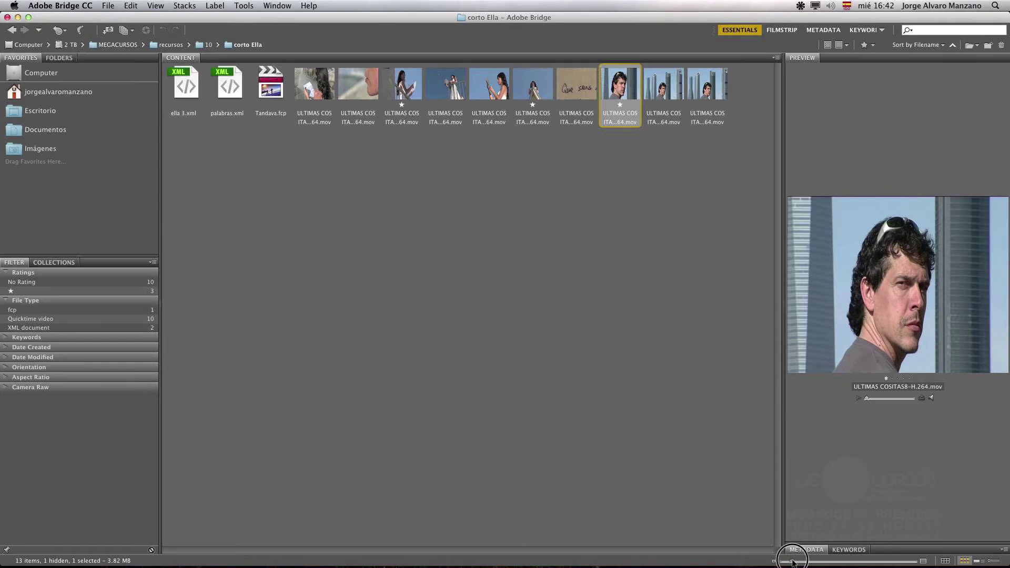
Step: Enlarge the content thumbnails to five per row and briefly play the ULTIMAS COSITAS8 clip in the preview
drag(791, 561, 817, 562)
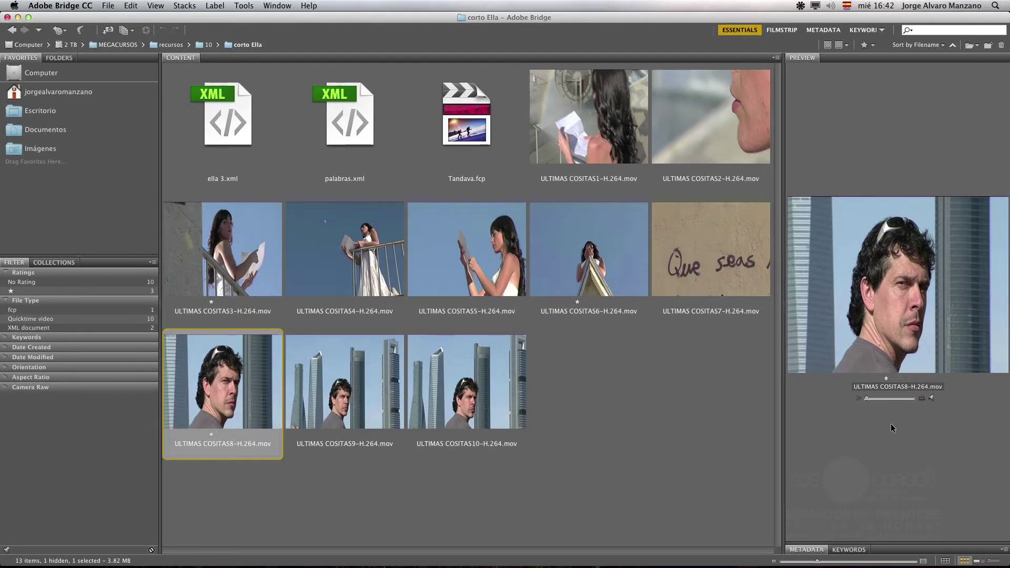
click(858, 398)
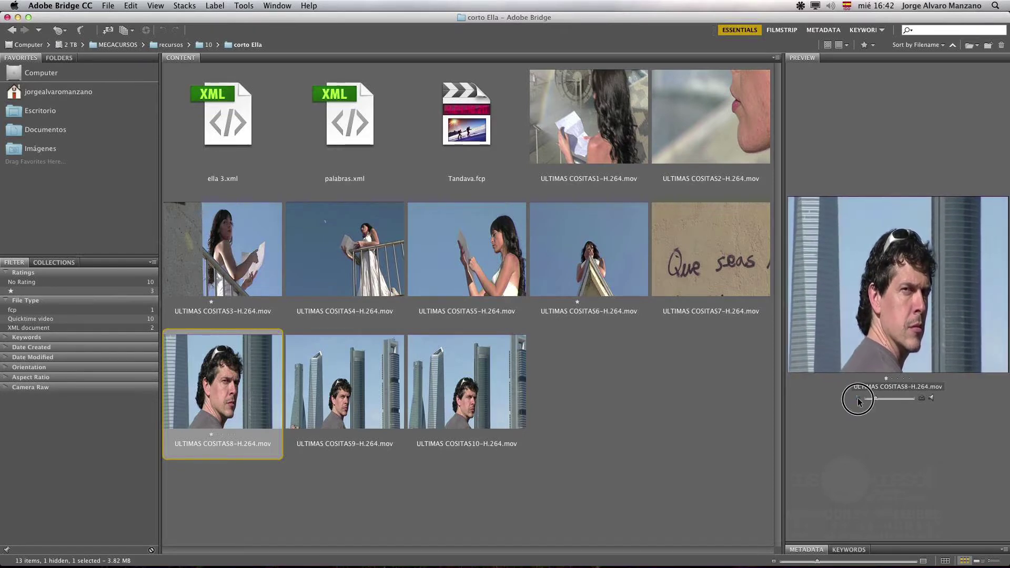
click(858, 399)
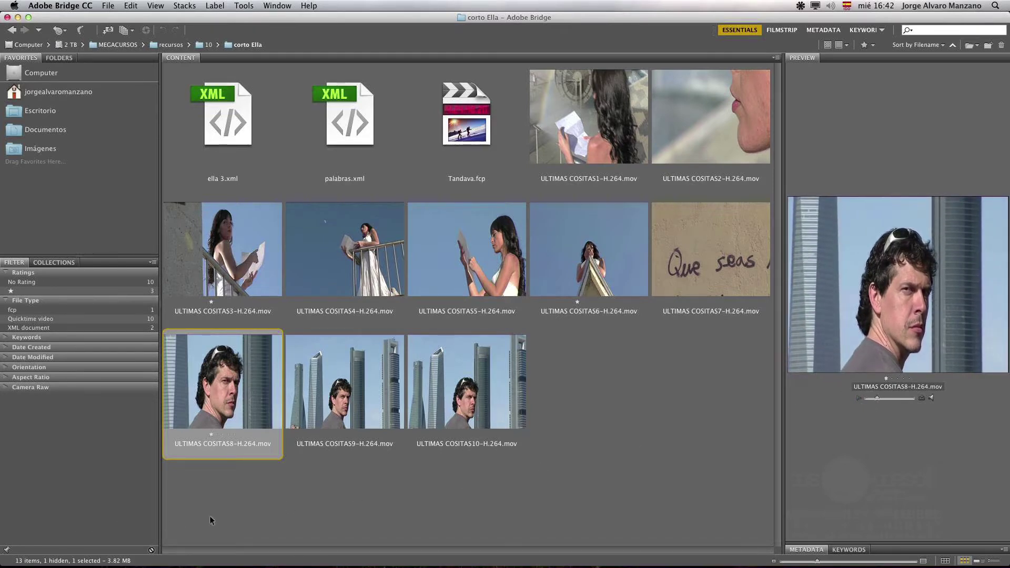
Step: Collapse and re-expand the Ratings and File Type filter categories
click(7, 272)
click(10, 284)
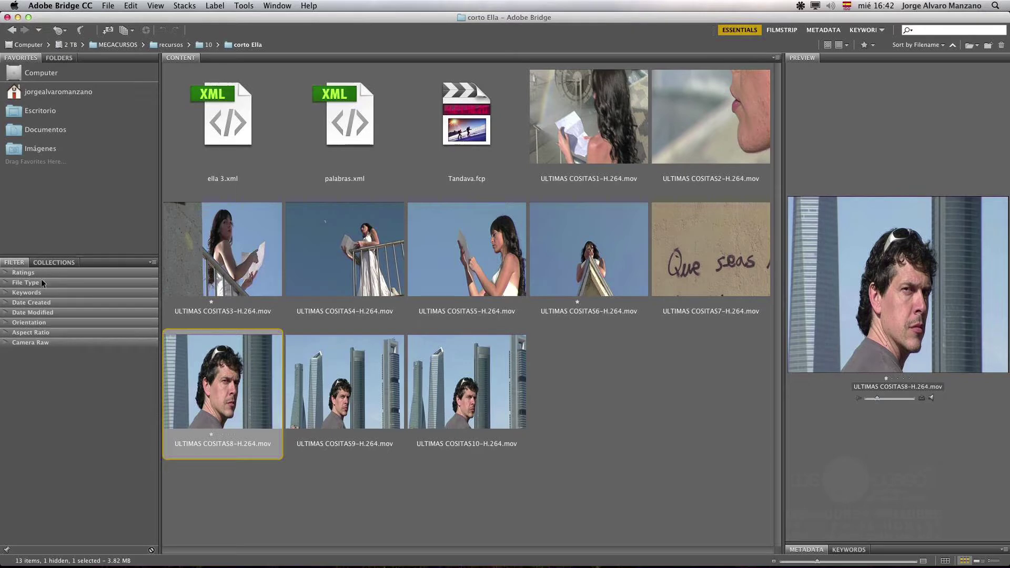
click(4, 284)
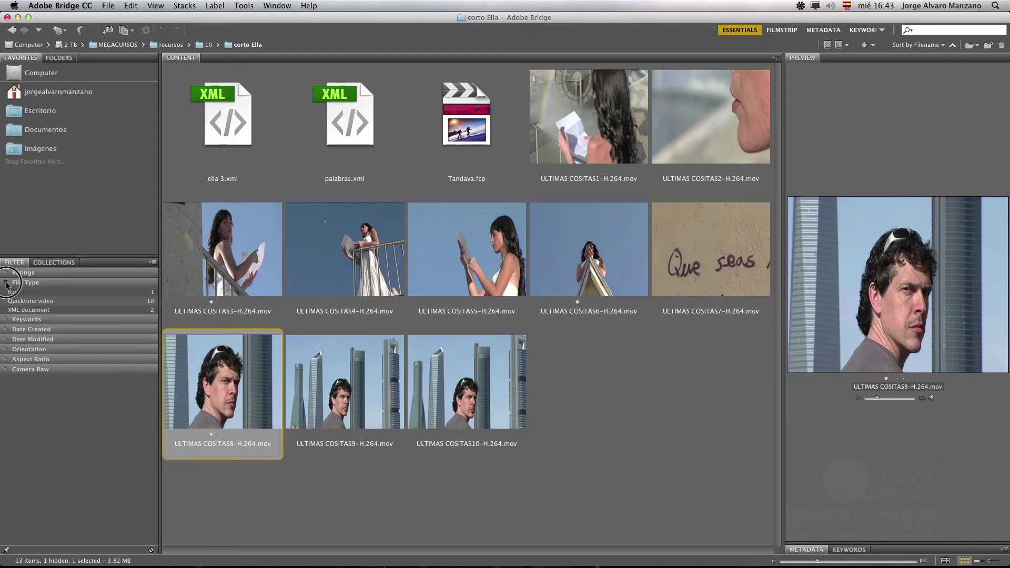
click(6, 283)
click(9, 274)
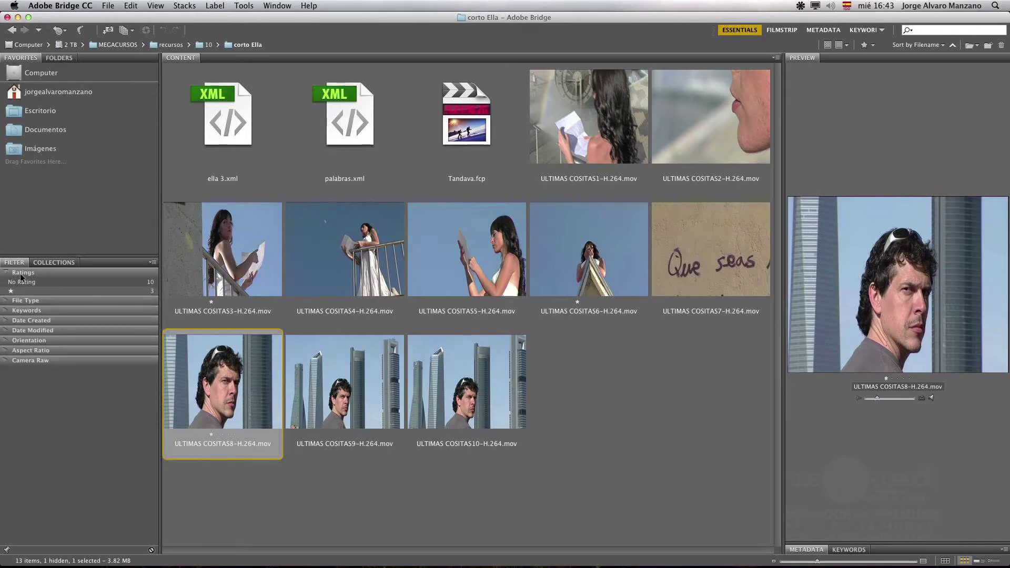
click(36, 302)
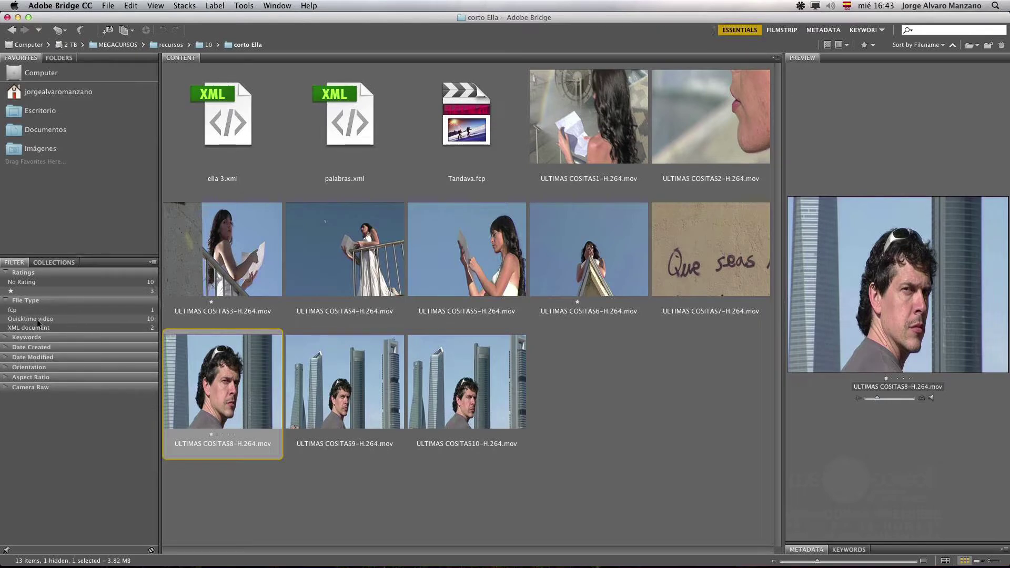
Step: Filter the folder to one-star QuickTime videos and select all the clips shown
click(44, 319)
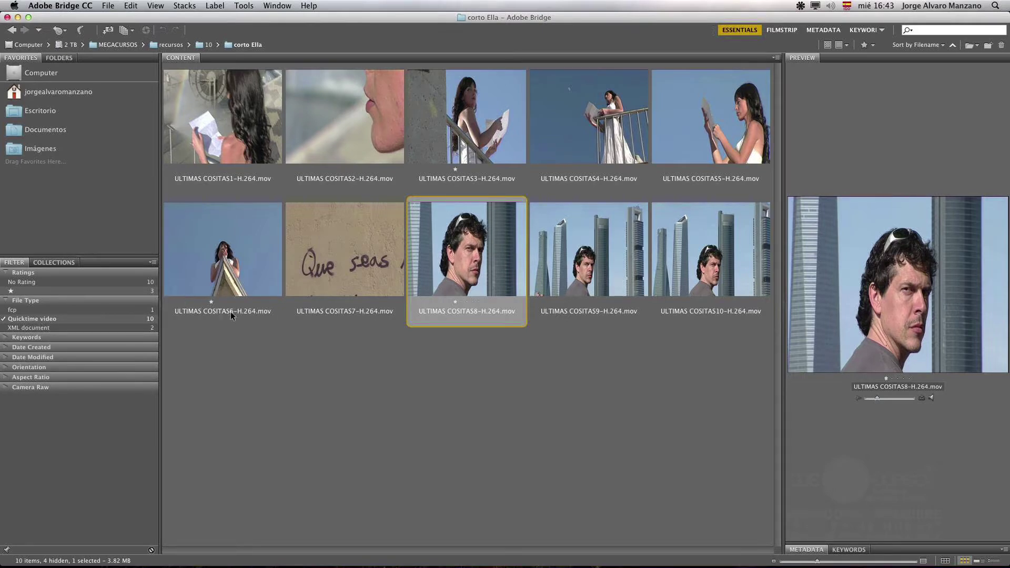
click(14, 292)
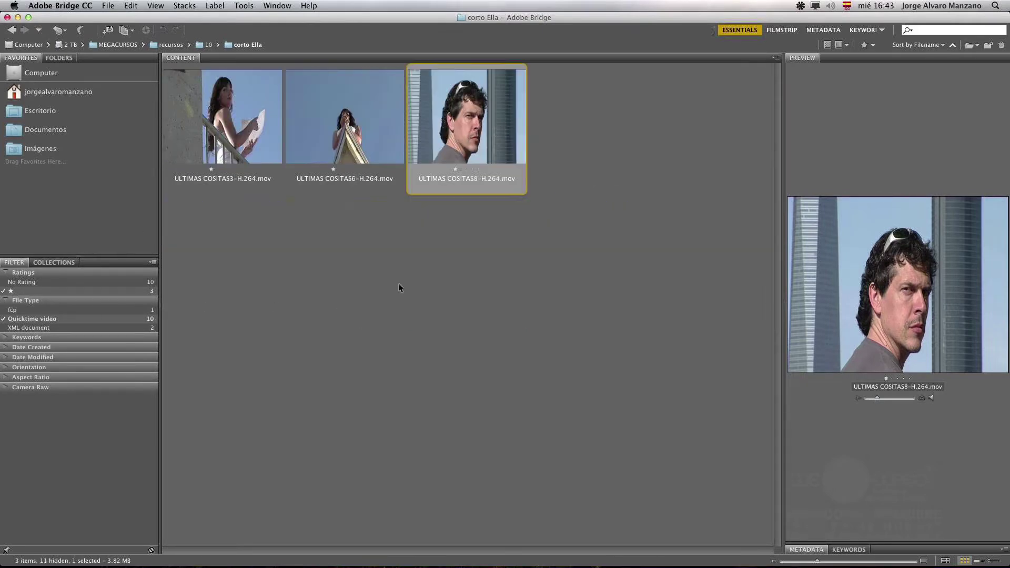
shift+click(247, 126)
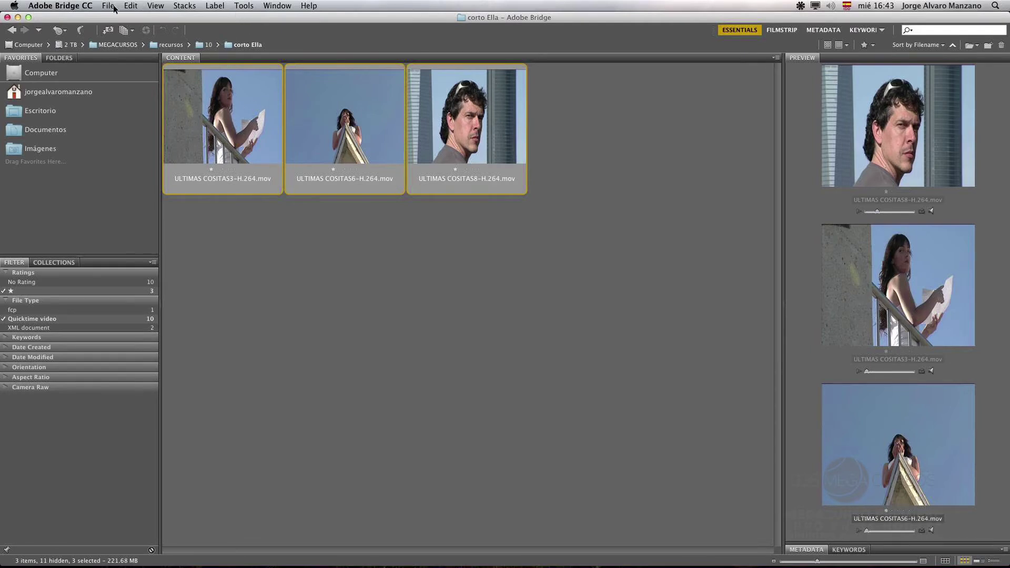
right_click(207, 123)
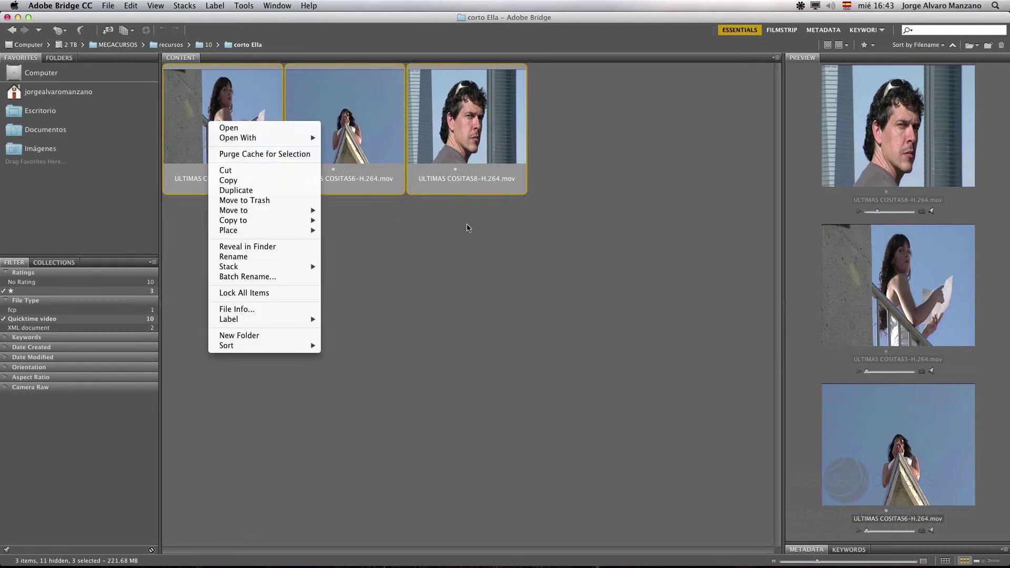
mouse_move(246, 138)
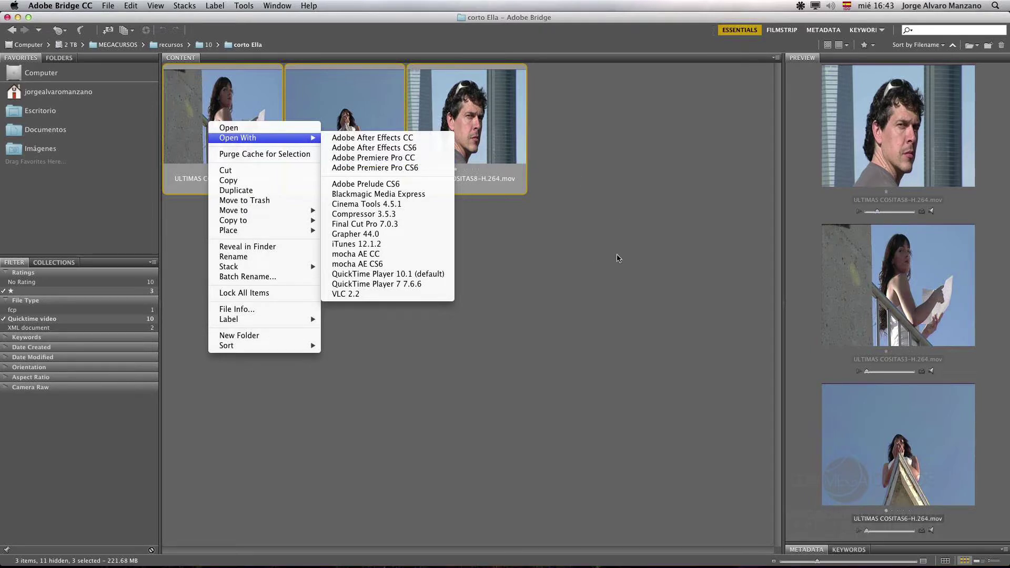
mouse_move(242, 211)
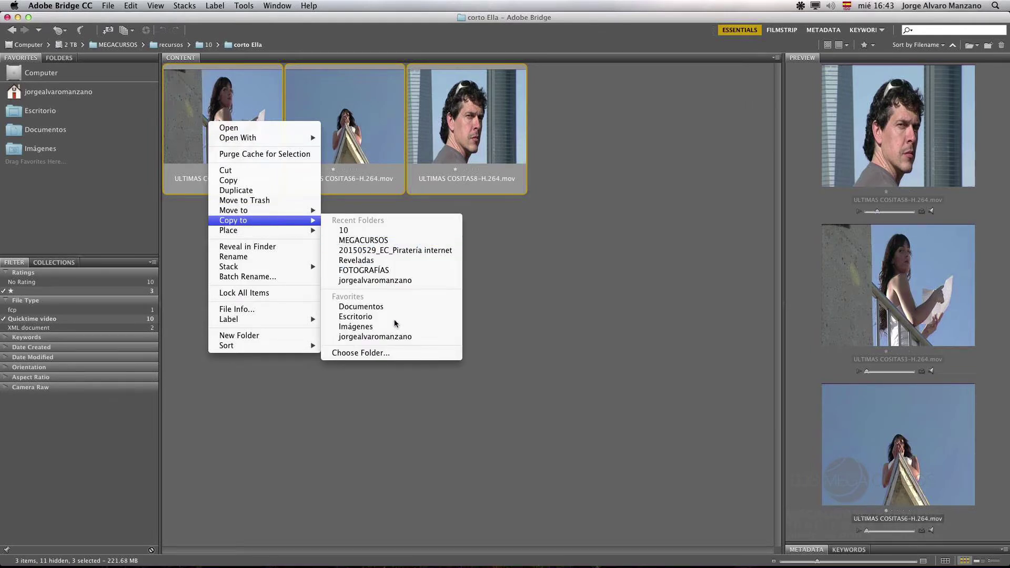
click(378, 354)
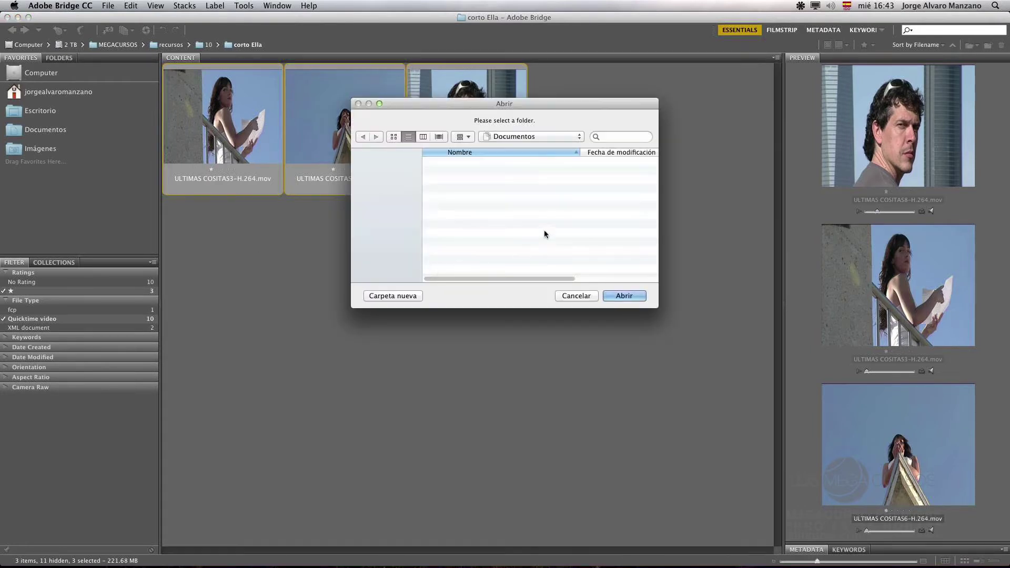
click(574, 297)
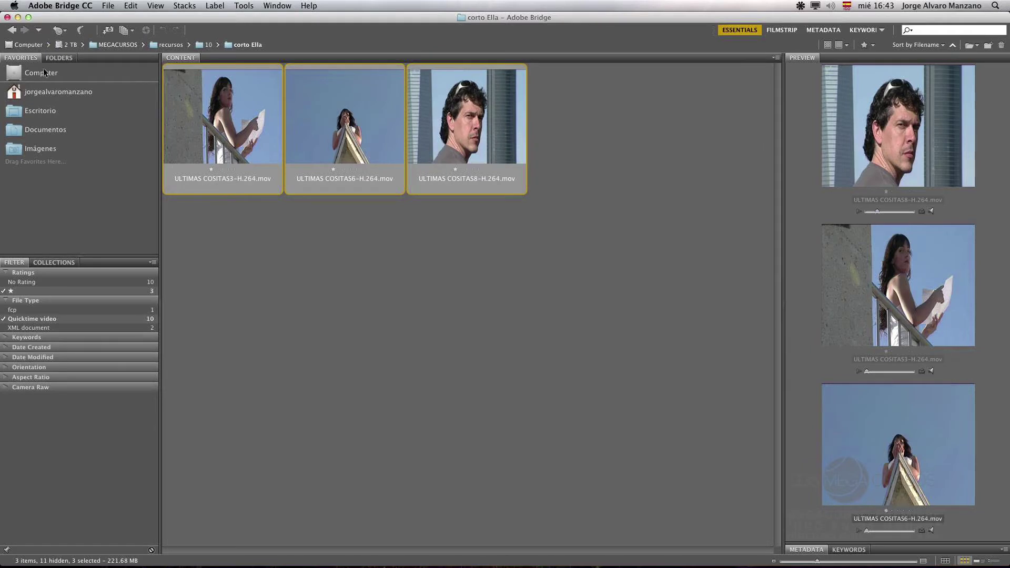
Step: Collapse the 2 TB drive in the folder tree and display the photos in EOS_DIGITAL, DCIM, 100EOS5D
click(55, 57)
click(152, 106)
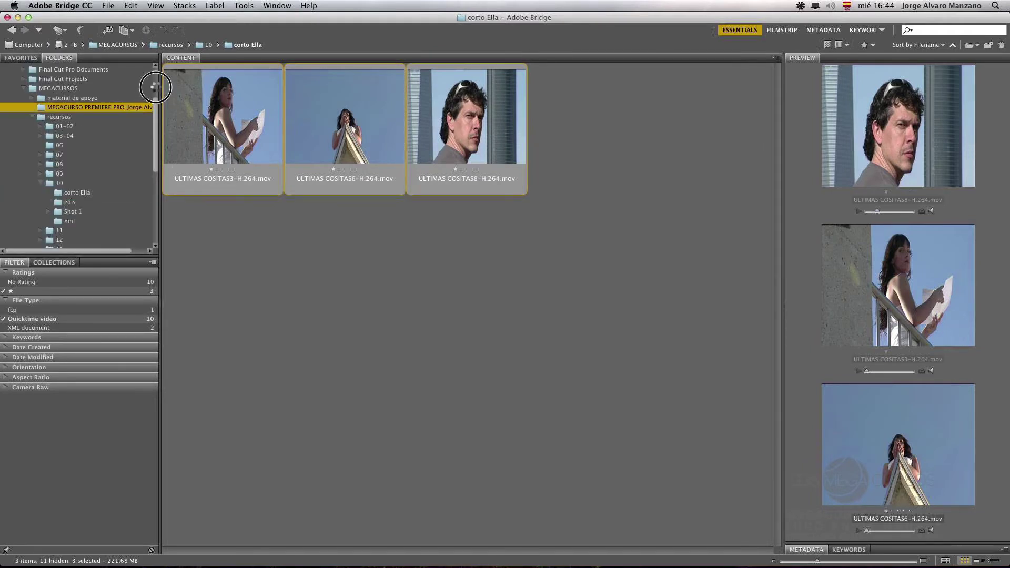
scroll(20, 94, up, 3)
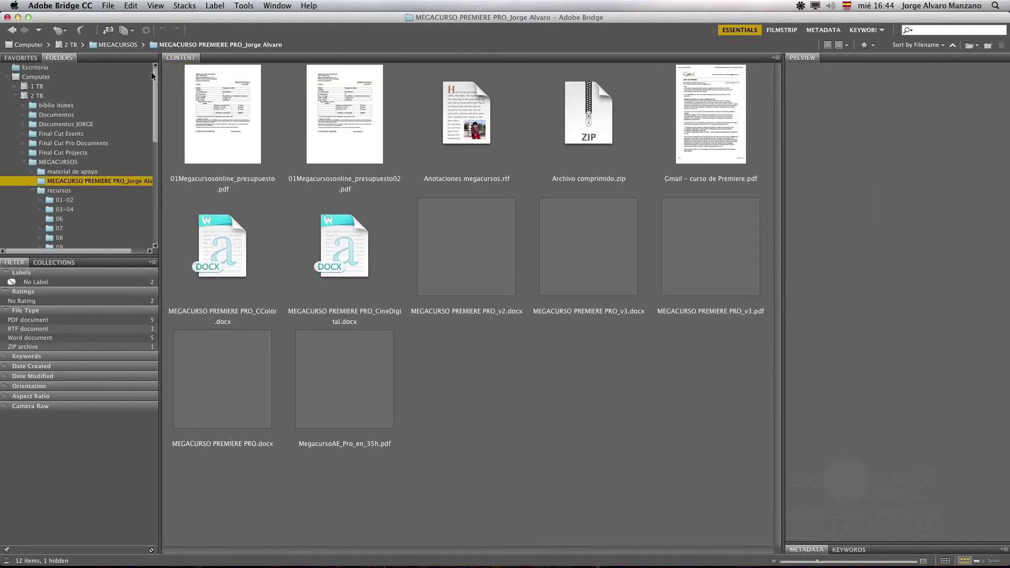
click(18, 95)
click(16, 114)
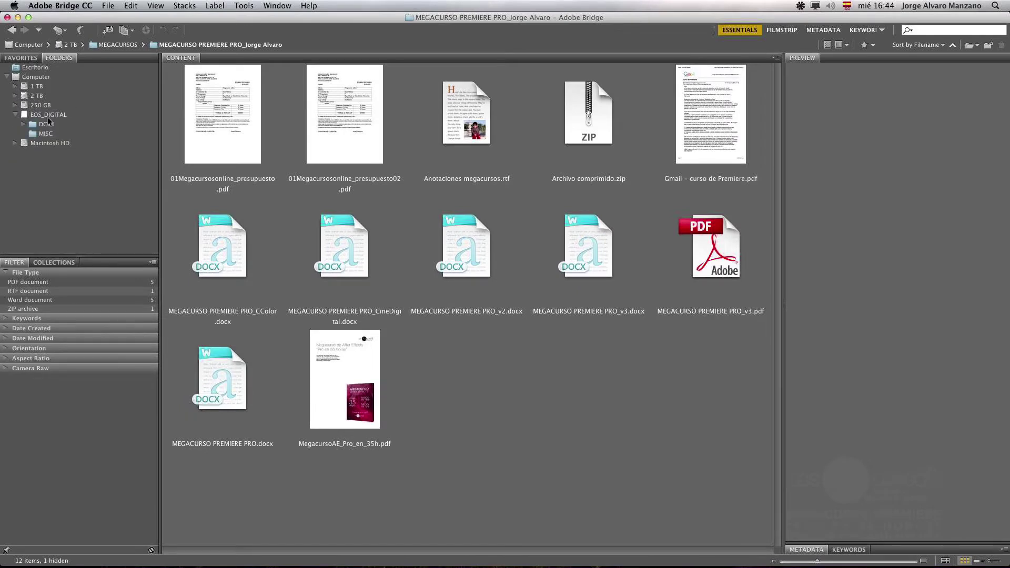
click(46, 124)
click(63, 134)
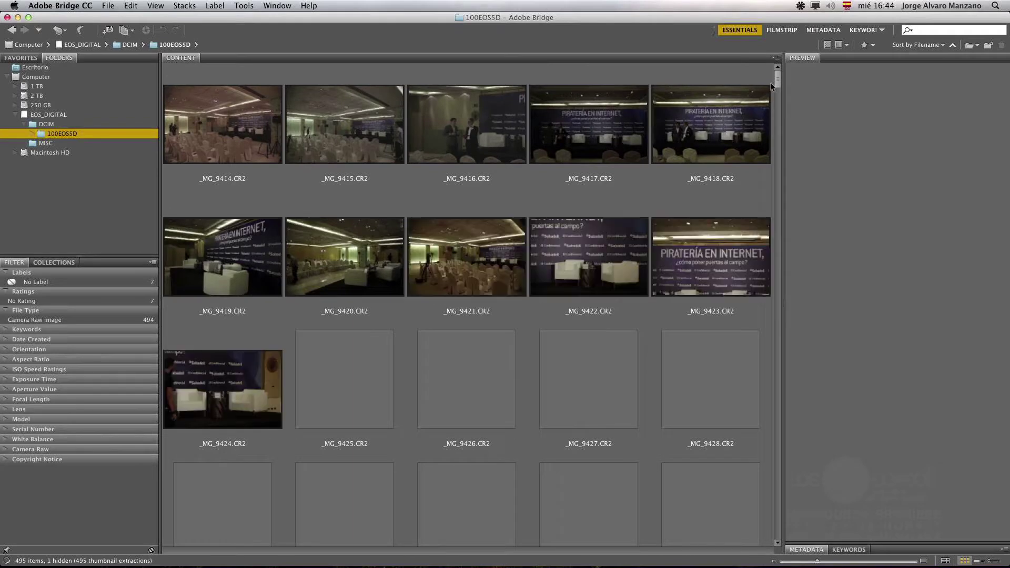
Step: Filter the 100EOS5D folder to QuickTime videos and select the MVI_9896.MOV clip
click(45, 328)
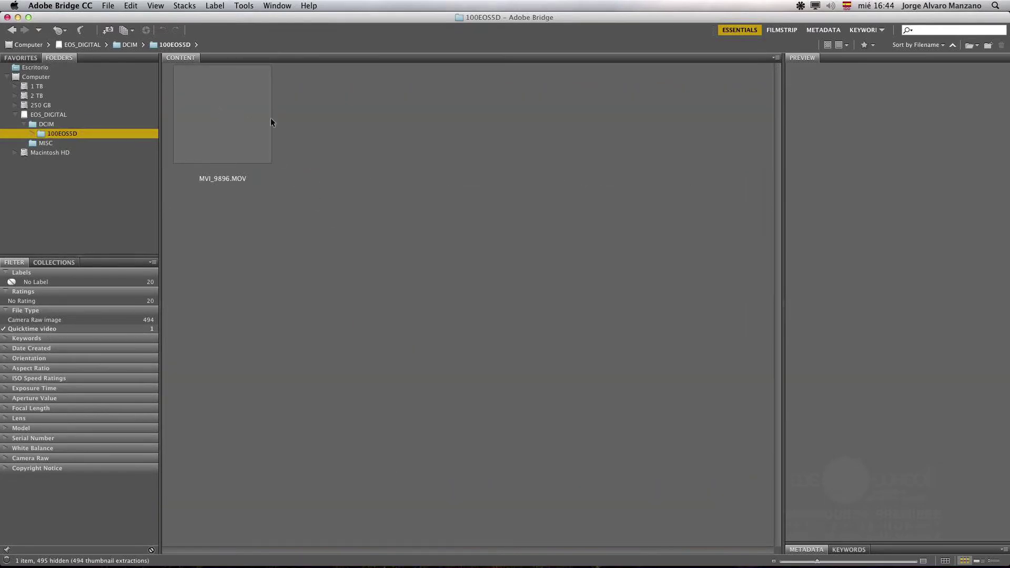
click(255, 136)
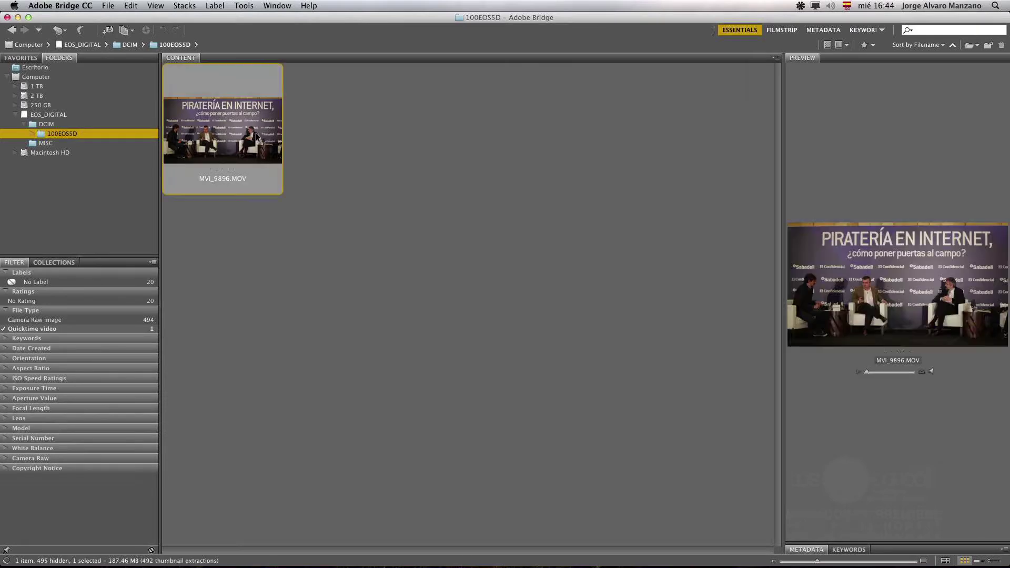
Step: Look over the Open With applications and other file commands available for MVI_9896.MOV, and dismiss them without choosing any
right_click(235, 132)
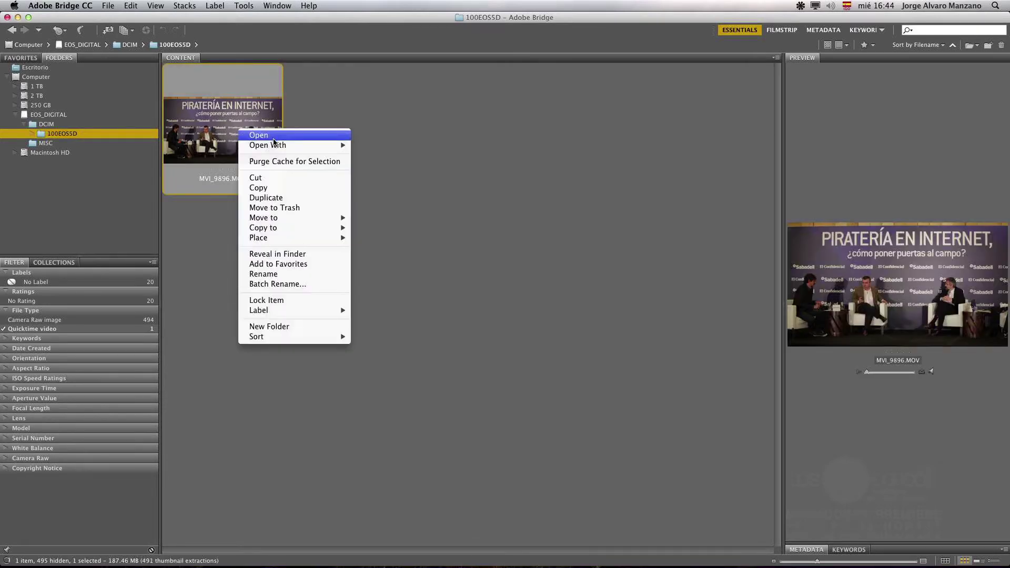
mouse_move(273, 146)
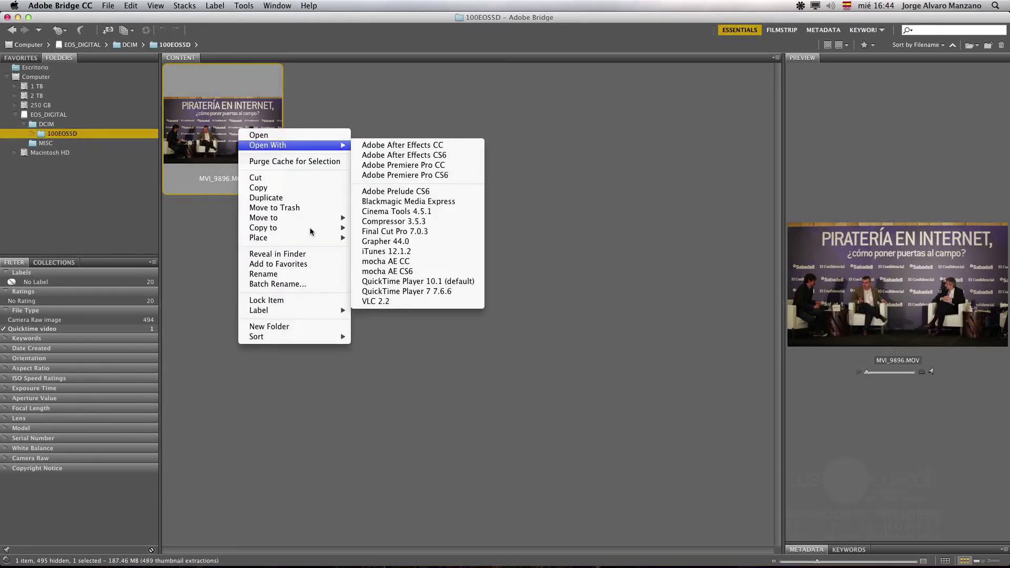
mouse_move(299, 234)
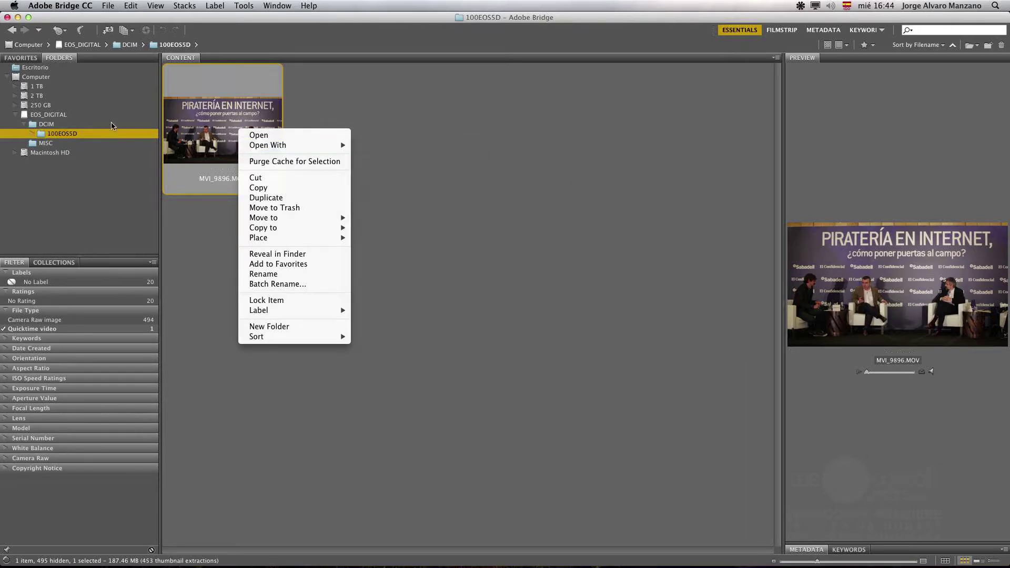
click(502, 182)
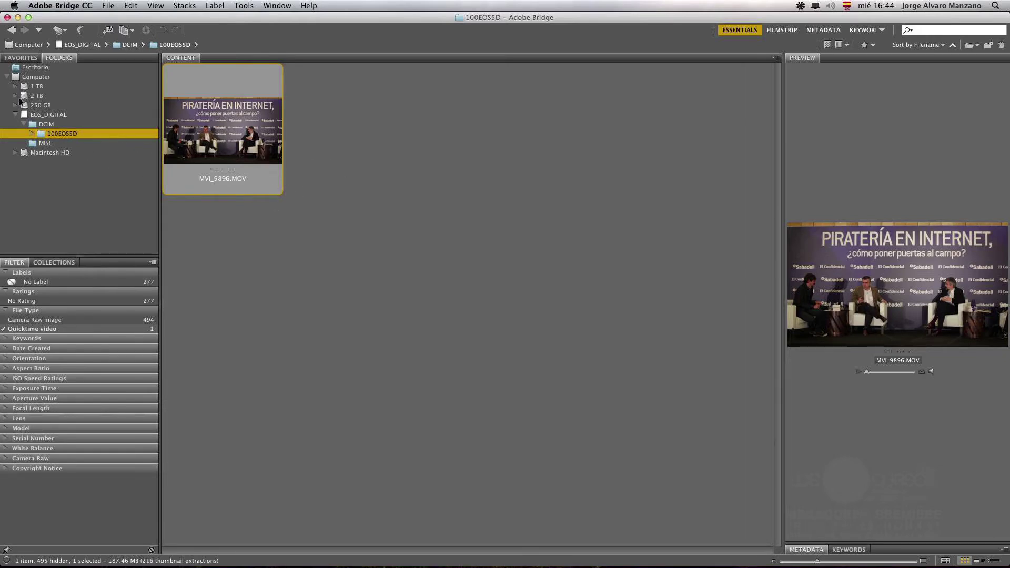
Step: Collapse EOS_DIGITAL in the folder tree, expand the 2 TB drive and collapse its MEGACURSOS folder
click(14, 114)
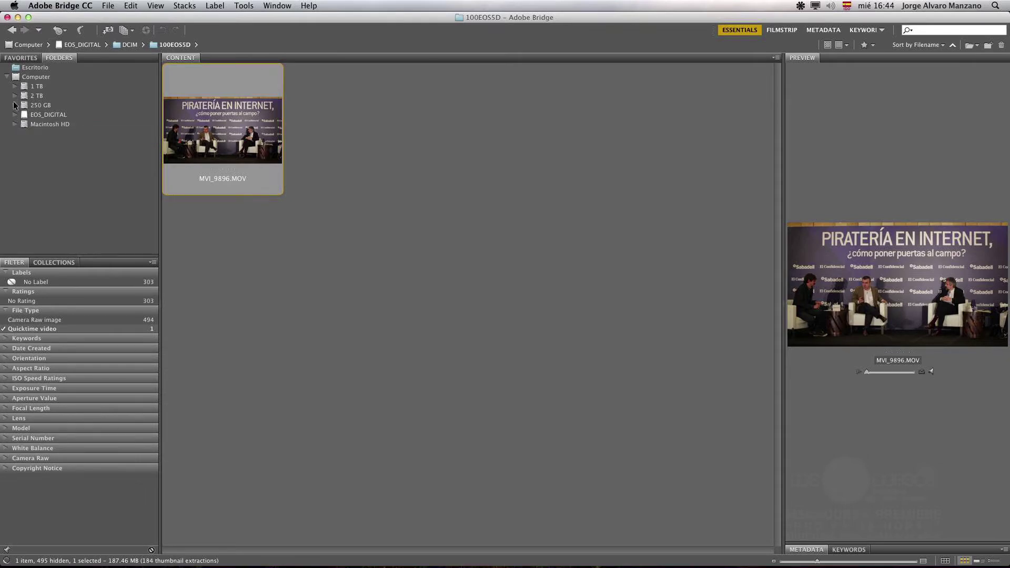
click(15, 95)
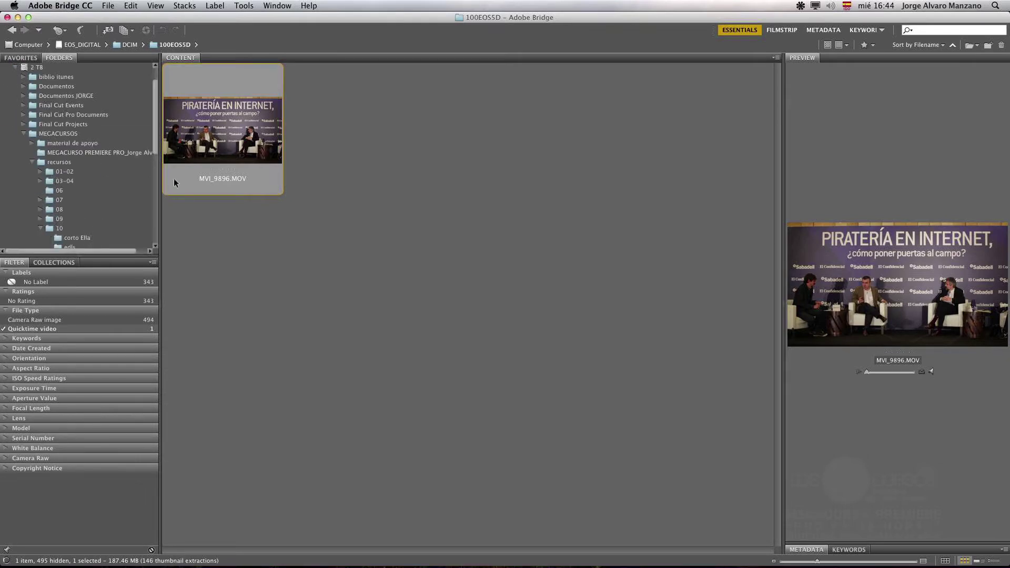
mouse_move(157, 146)
mouse_down()
mouse_move(153, 157)
mouse_move(155, 135)
mouse_up()
click(22, 155)
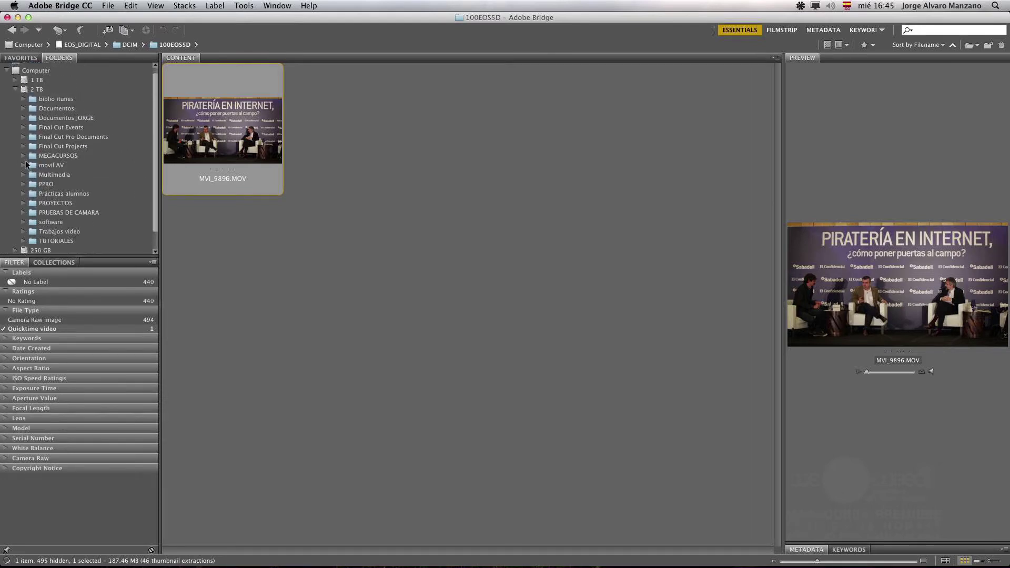
Step: Expand the PROYECTOS folder on the 2 TB drive and display the contents of EL ESTUDIO
click(23, 203)
scroll(116, 174, down, 1)
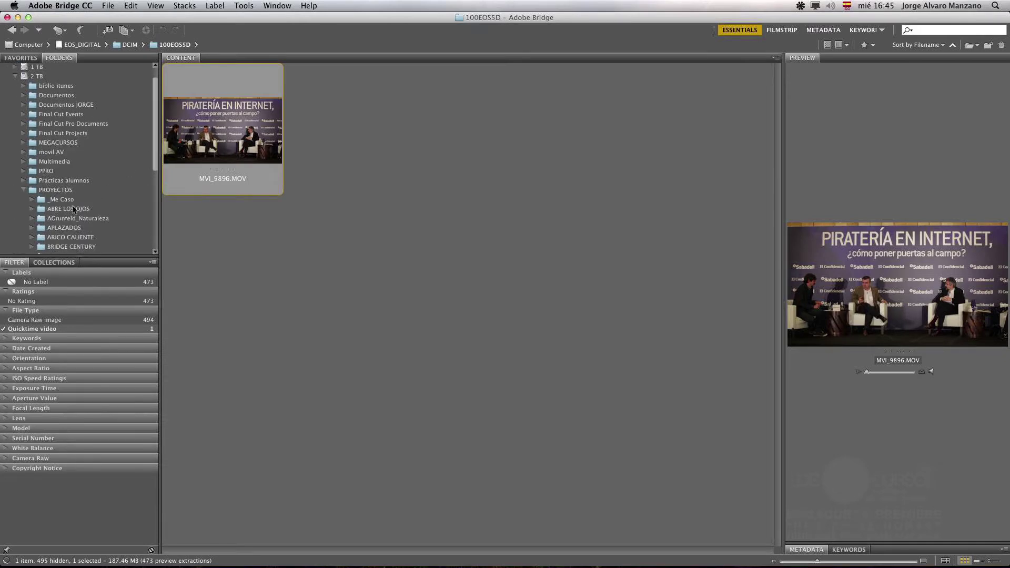
drag(154, 154, 150, 169)
scroll(150, 169, down, 4)
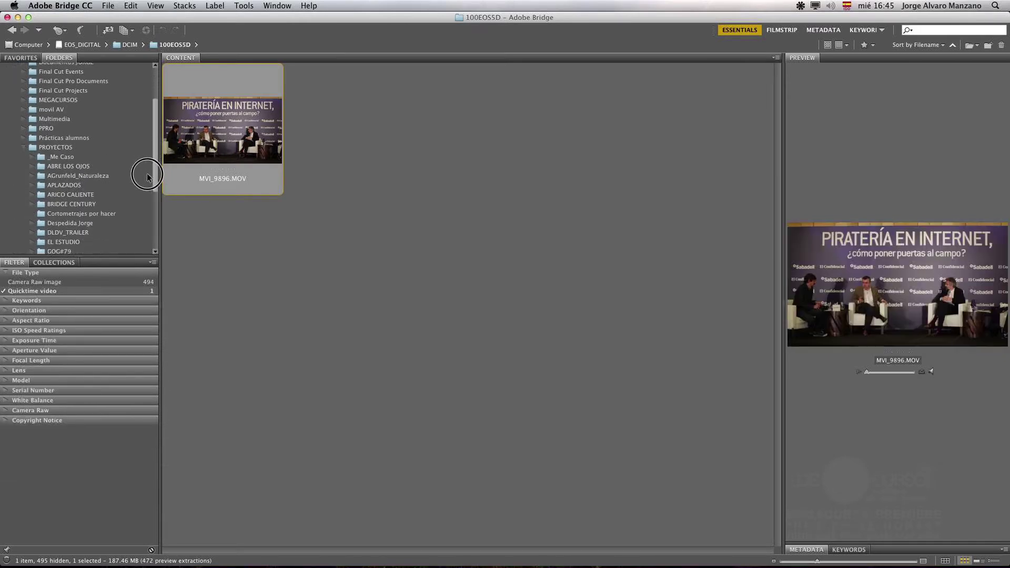
scroll(140, 190, down, 4)
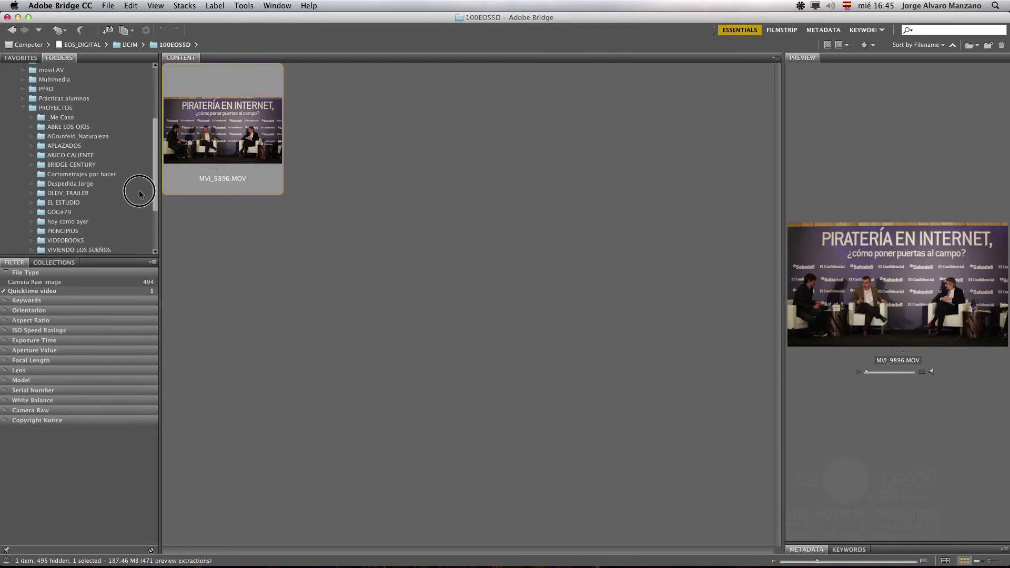
scroll(129, 209, up, 1)
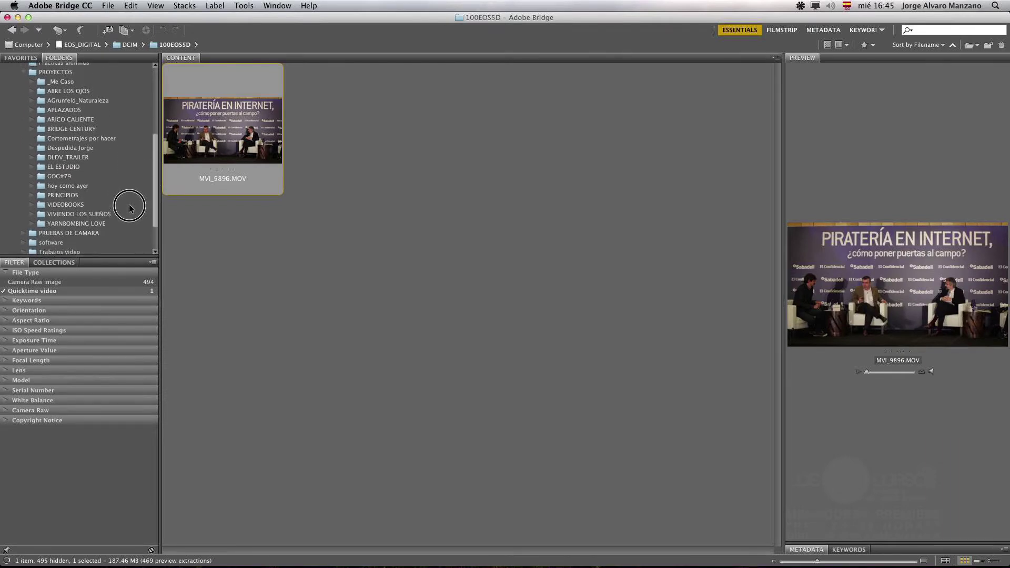
click(74, 176)
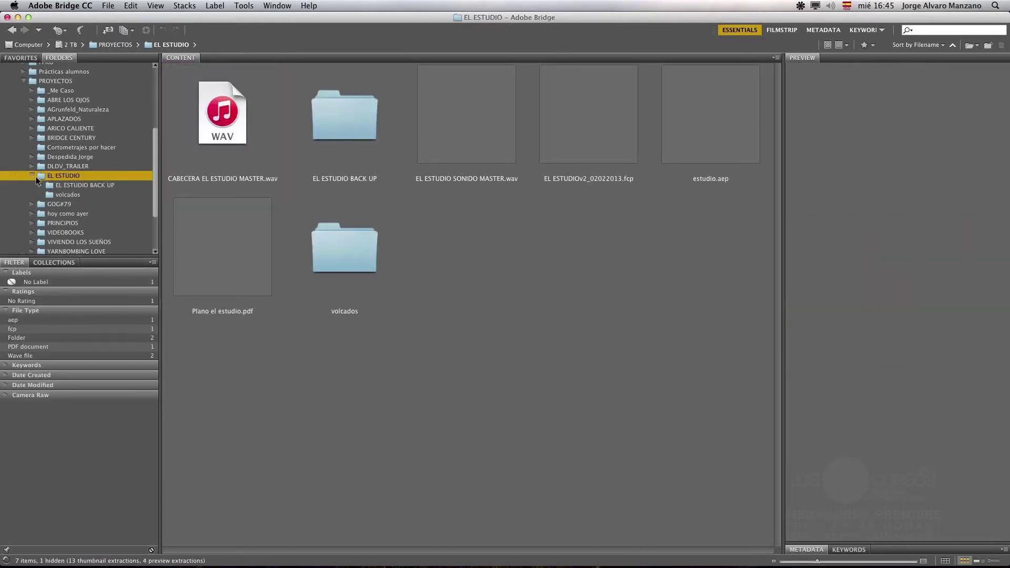
Step: Expand EL ESTUDIO BACK UP inside EL ESTUDIO and display its DOMINGO 24/6/12 folder
click(32, 176)
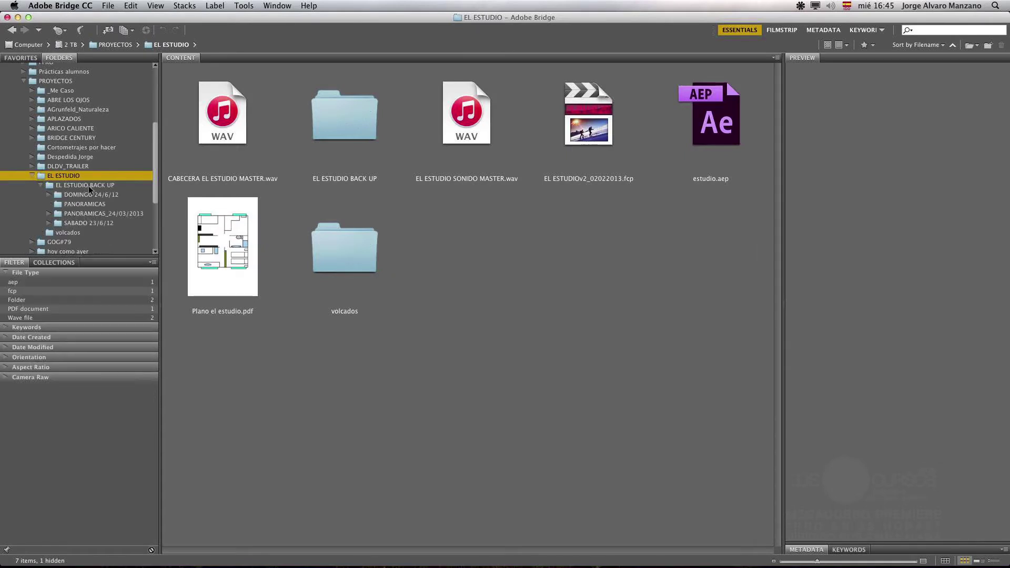
click(88, 185)
click(103, 195)
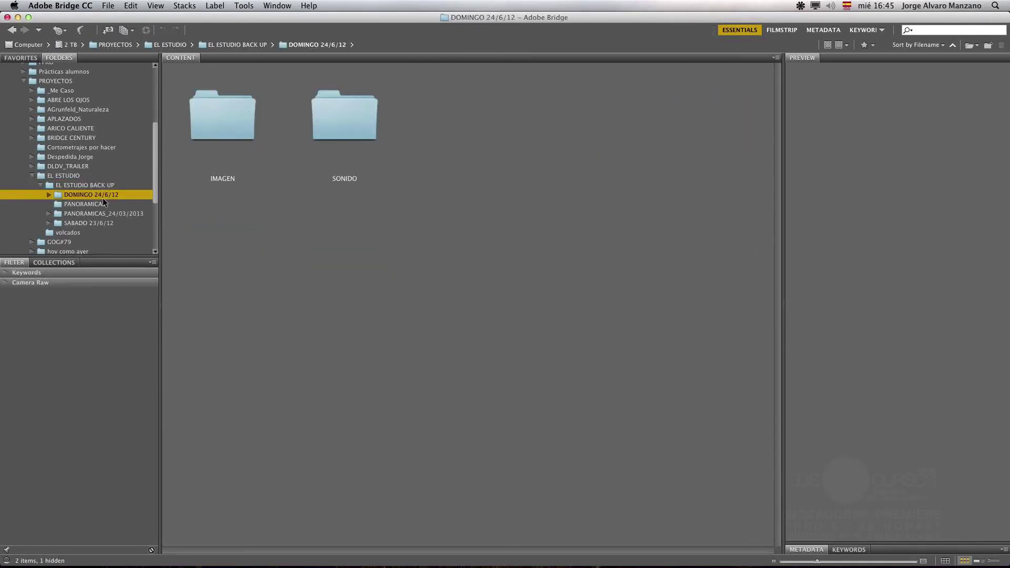
Step: Check the PANORAMICAS and PANORAMICAS_24/03/2013 folders and return to DOMINGO 24/6/12
click(100, 205)
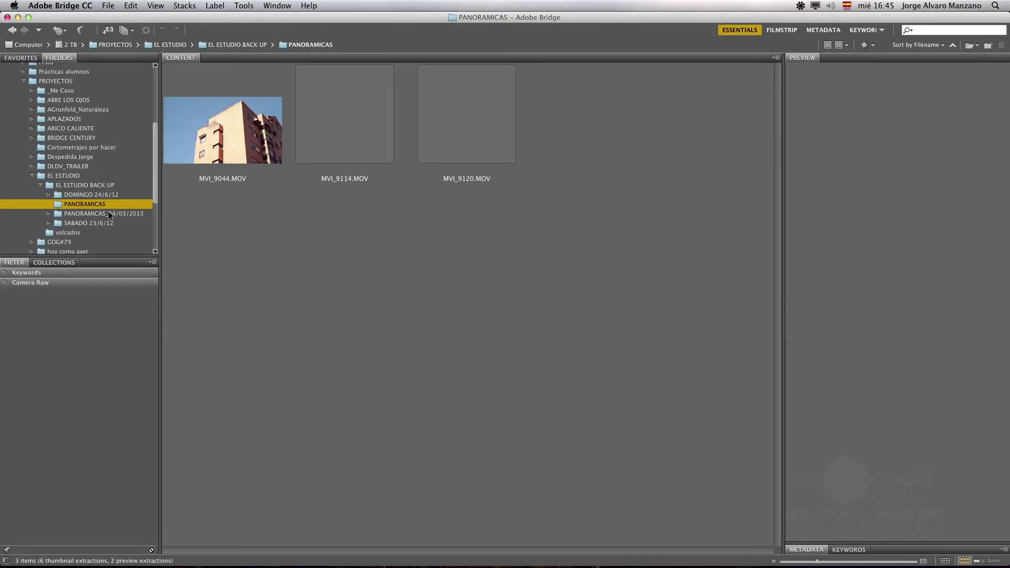
click(111, 213)
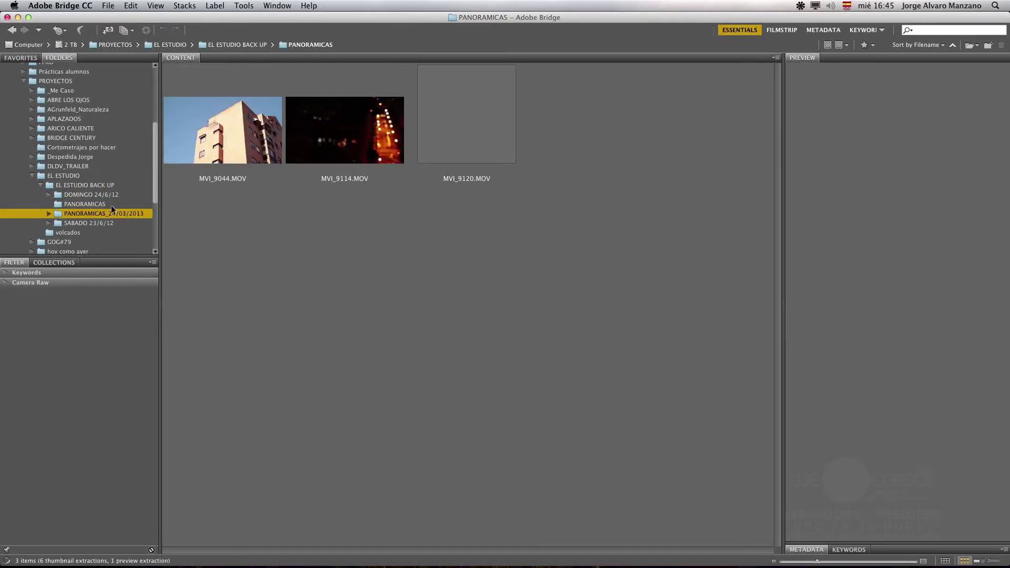
click(89, 195)
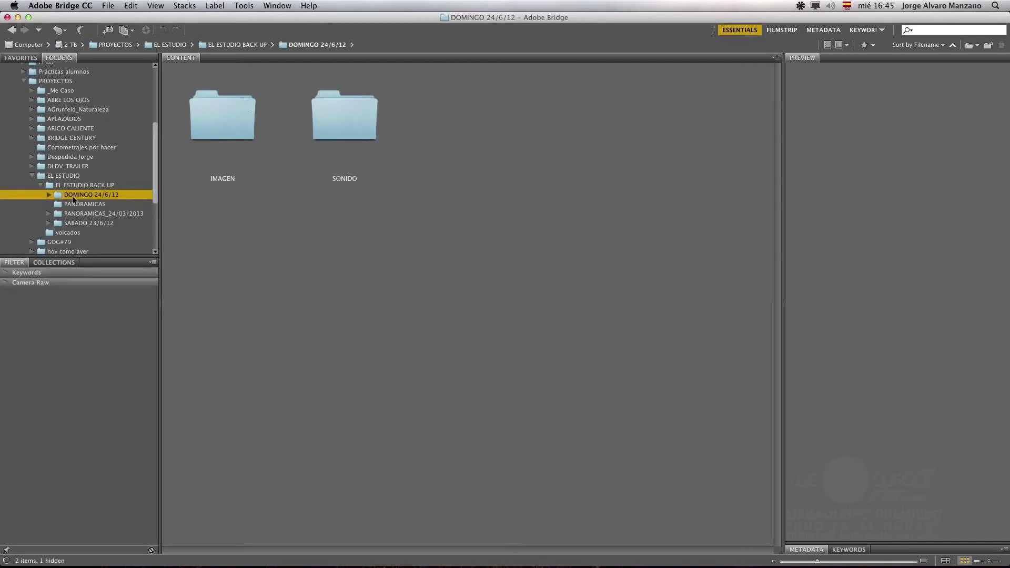
Step: Expand DOMINGO 24/6/12, display its IMAGEN folder and expand it to list the card folders
click(48, 195)
click(96, 204)
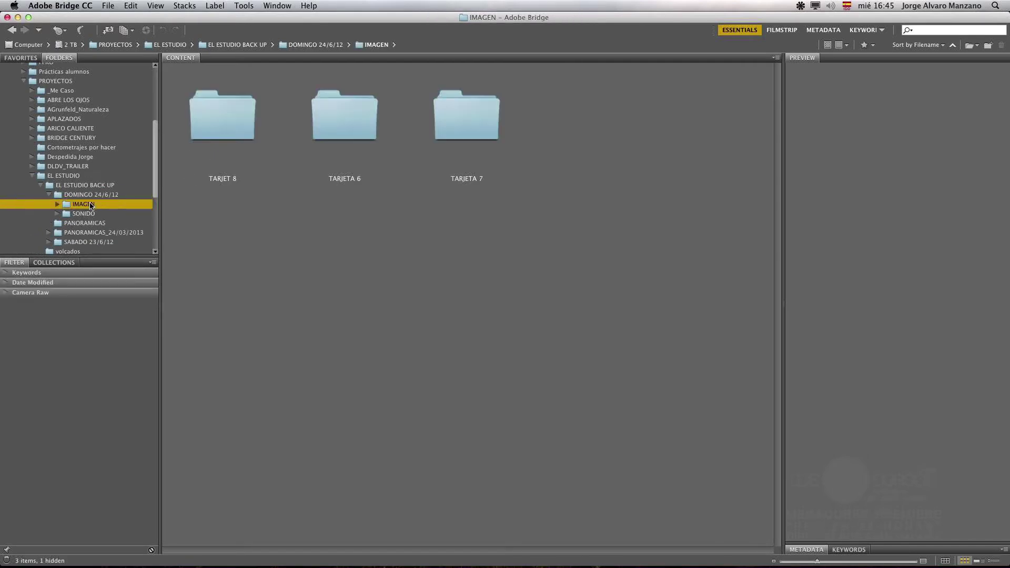
click(57, 204)
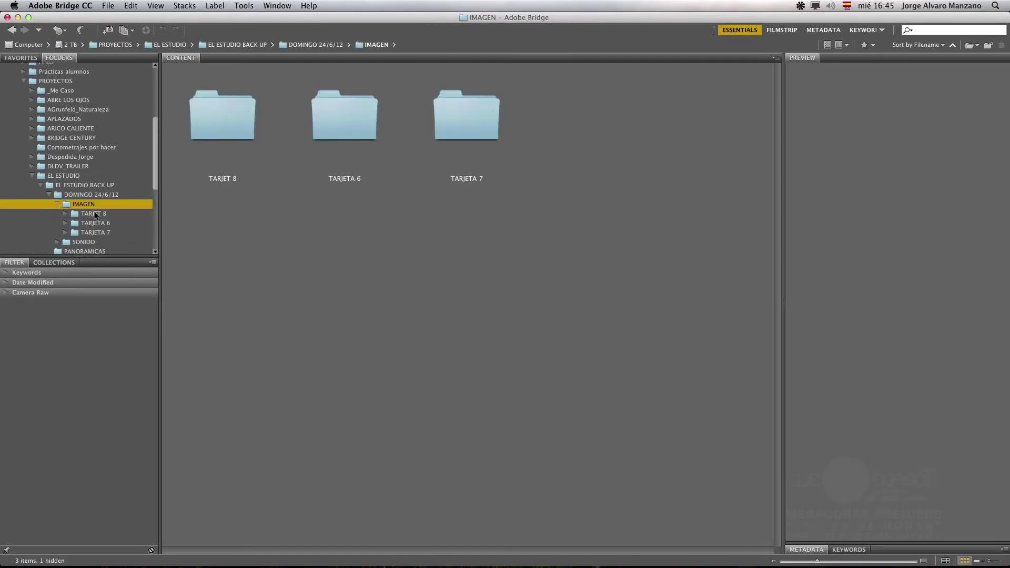
click(57, 204)
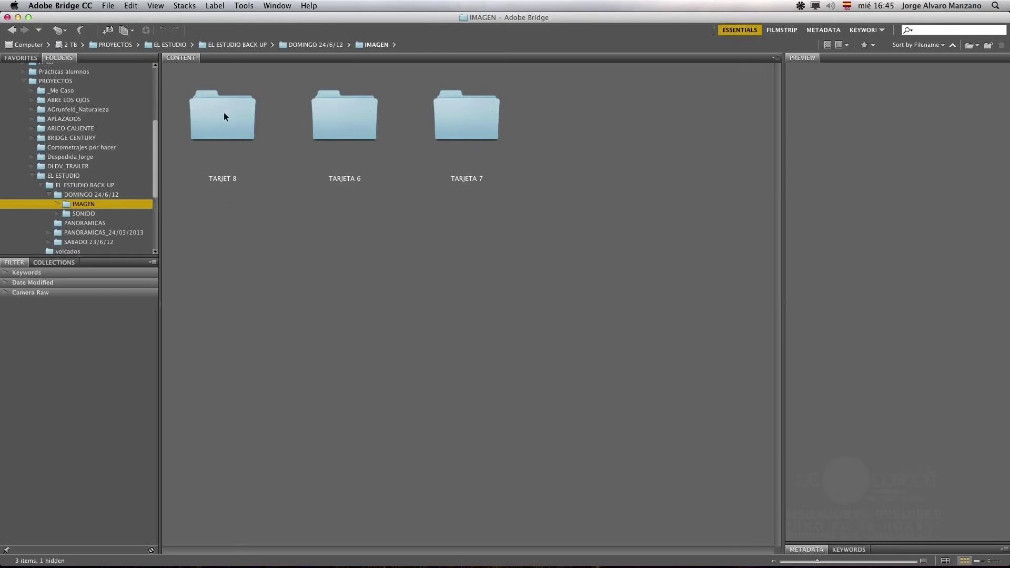
click(57, 204)
Step: Open the nested TARJET 8, DCIM, 100EOS7D folder and look through its video clips
click(94, 213)
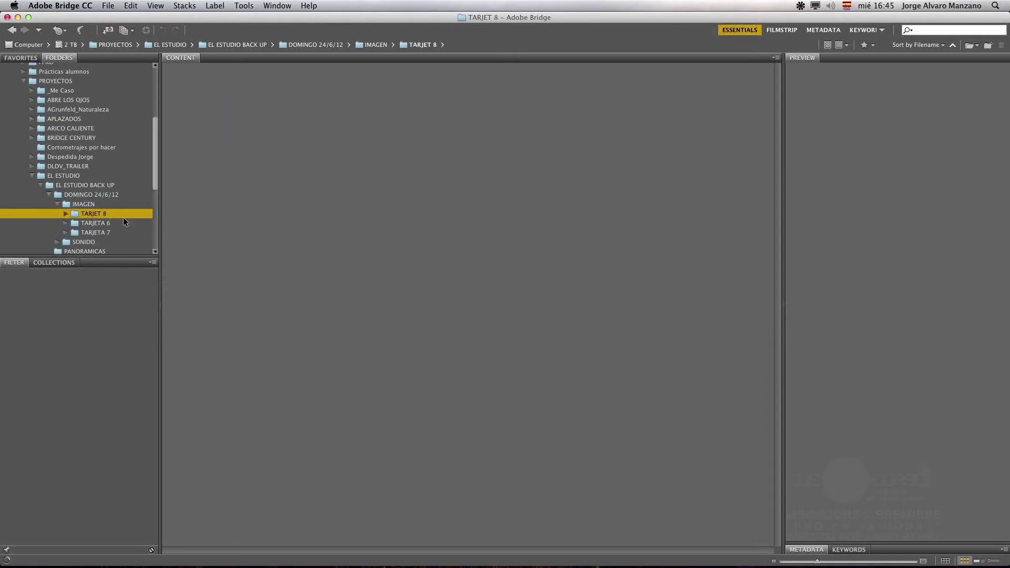
click(66, 214)
click(96, 223)
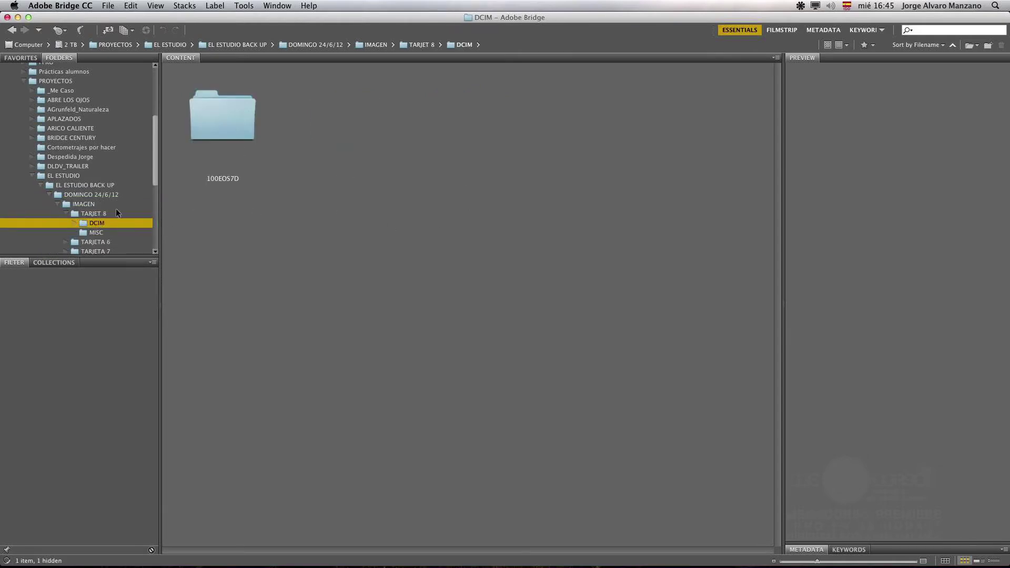
click(74, 223)
click(109, 232)
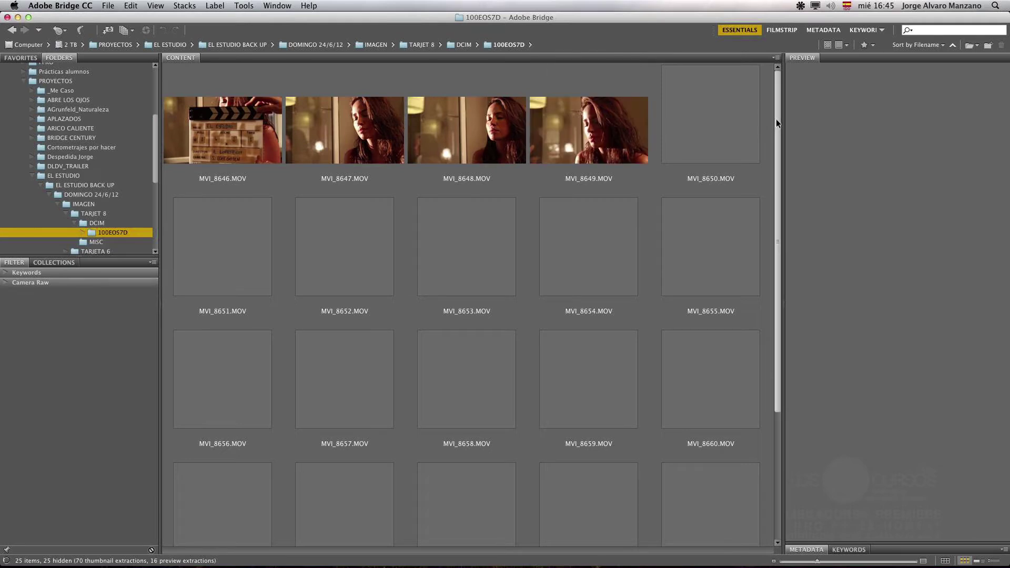
click(772, 139)
drag(771, 139, 782, 373)
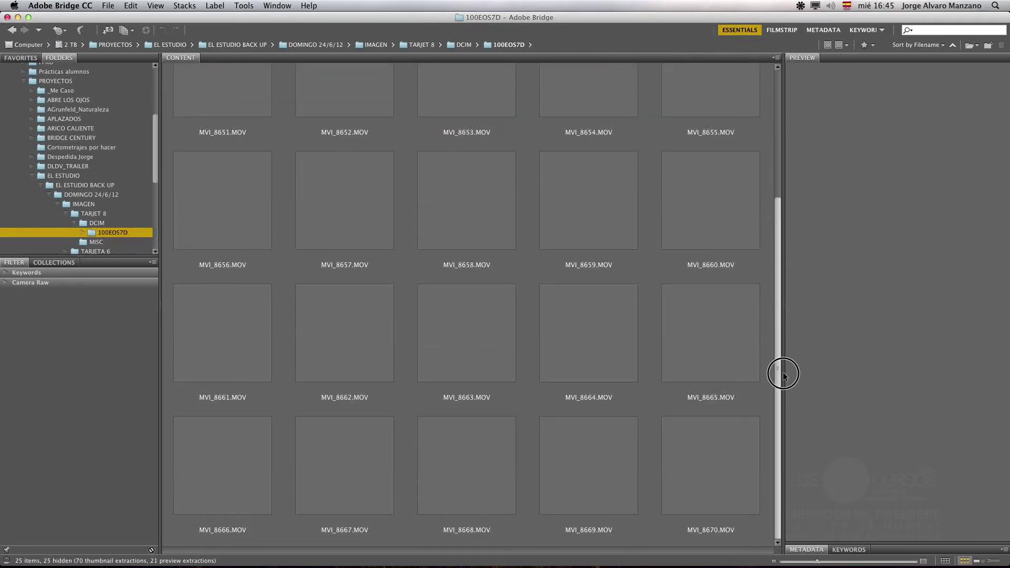
drag(825, 233, 792, 68)
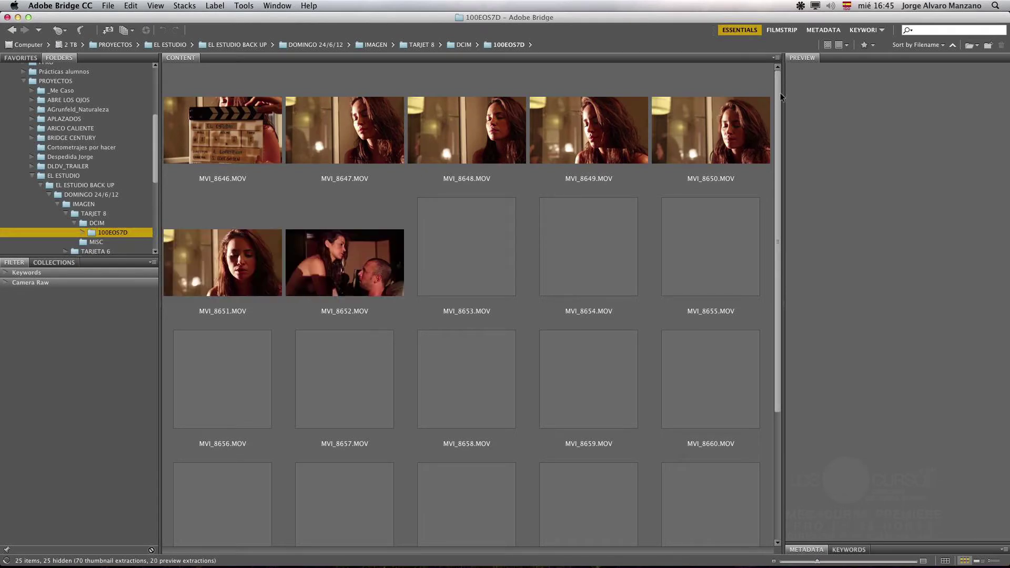
drag(778, 93, 726, 300)
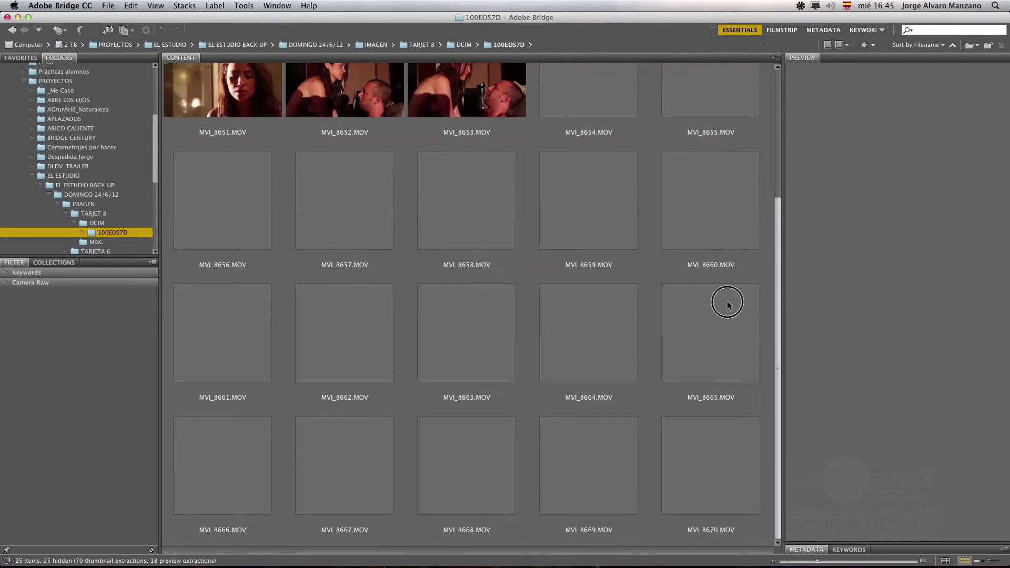
Step: Collapse the TARJET 8 folder and display the IMAGEN folder again, leaving its card folders collapsed
click(66, 213)
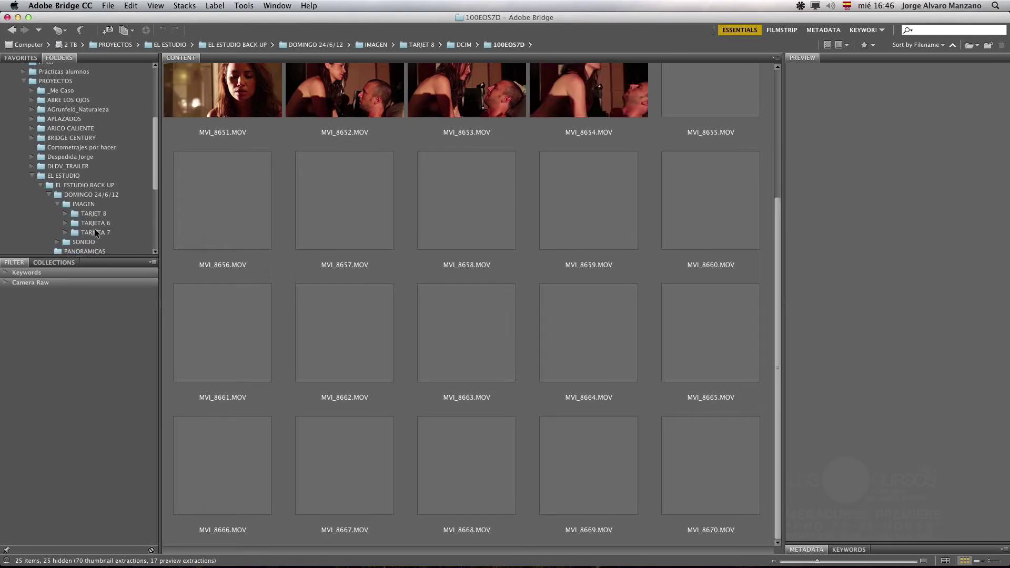
click(66, 223)
click(65, 206)
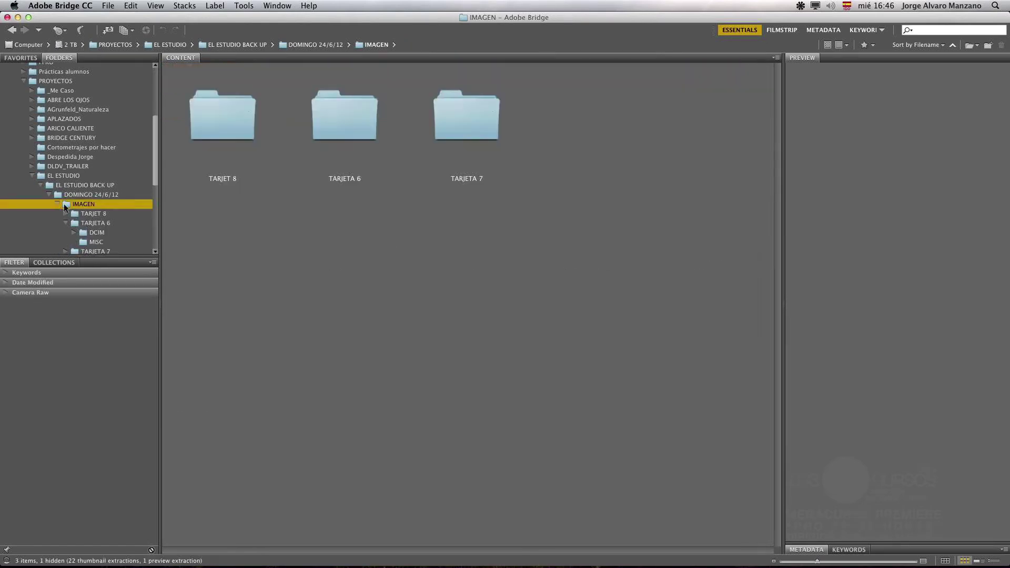
click(66, 223)
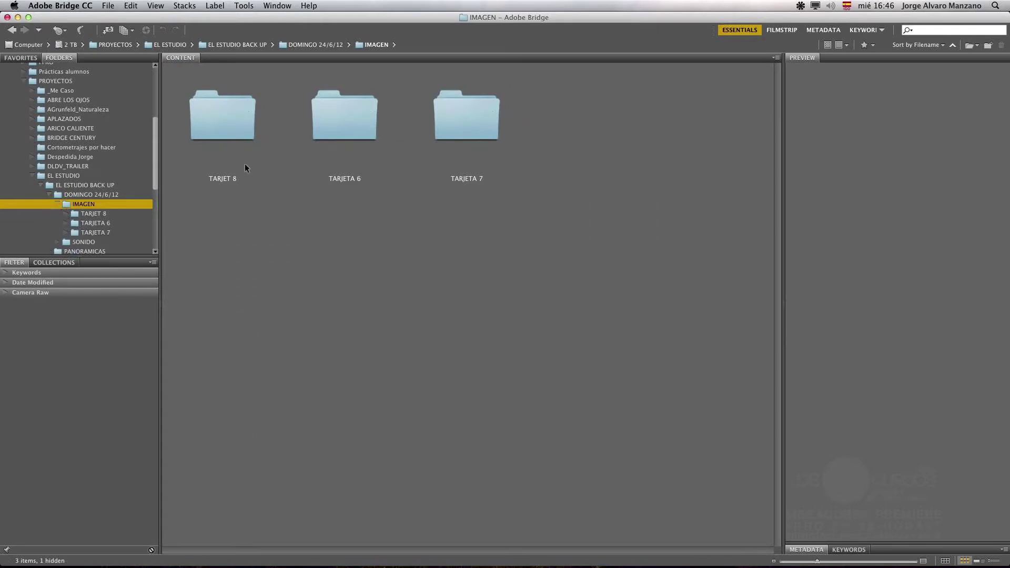
Step: Show the items from all subfolders of IMAGEN together and look through the combined clips
click(393, 44)
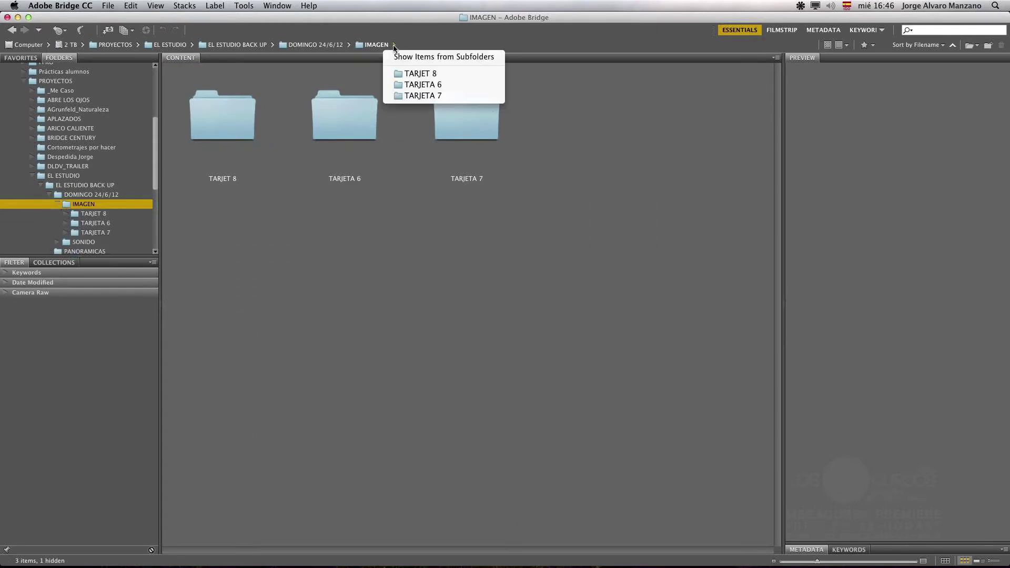
click(419, 59)
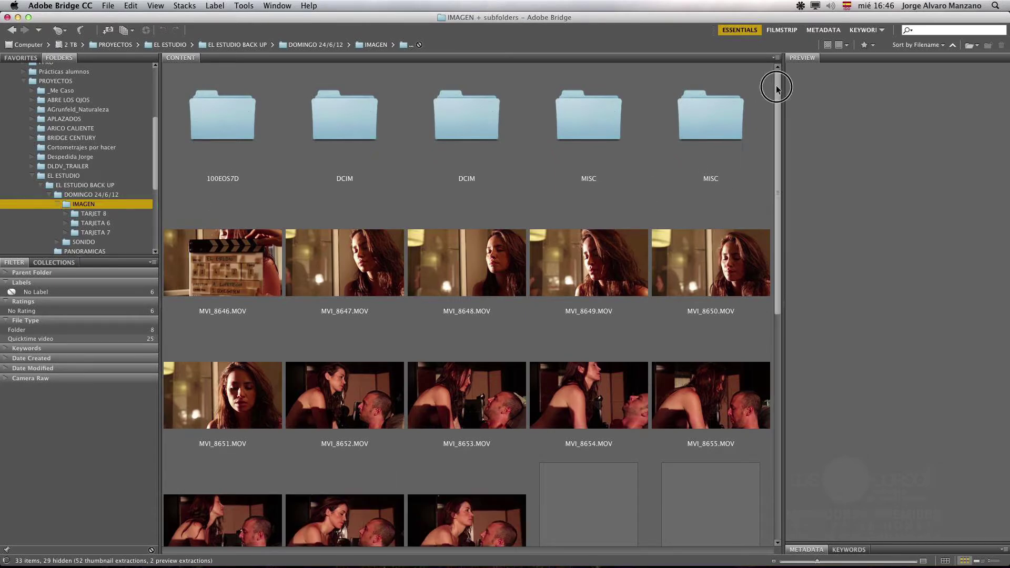
drag(776, 93, 728, 251)
scroll(727, 251, down, 5)
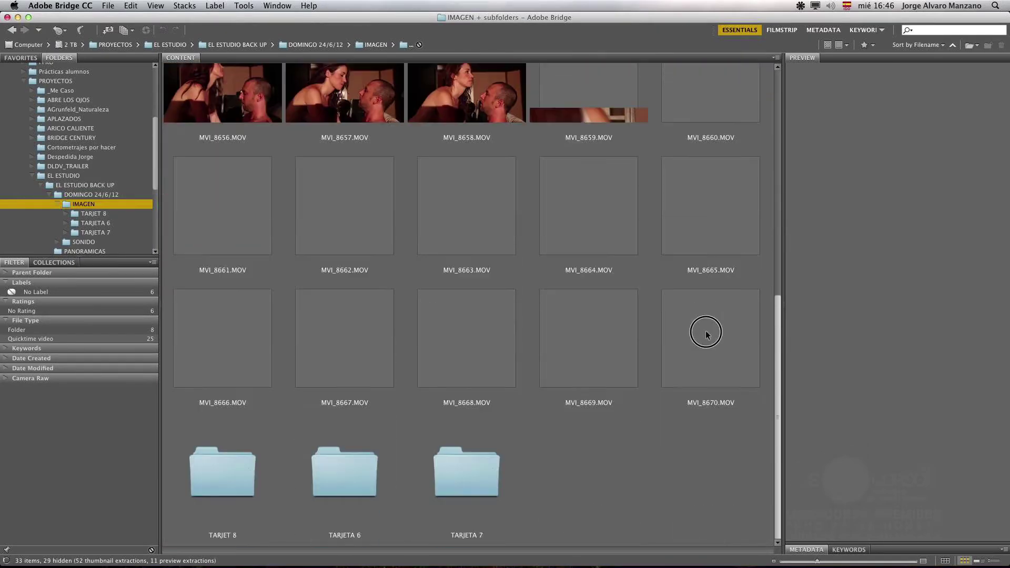
scroll(727, 309, up, 8)
scroll(749, 98, up, 3)
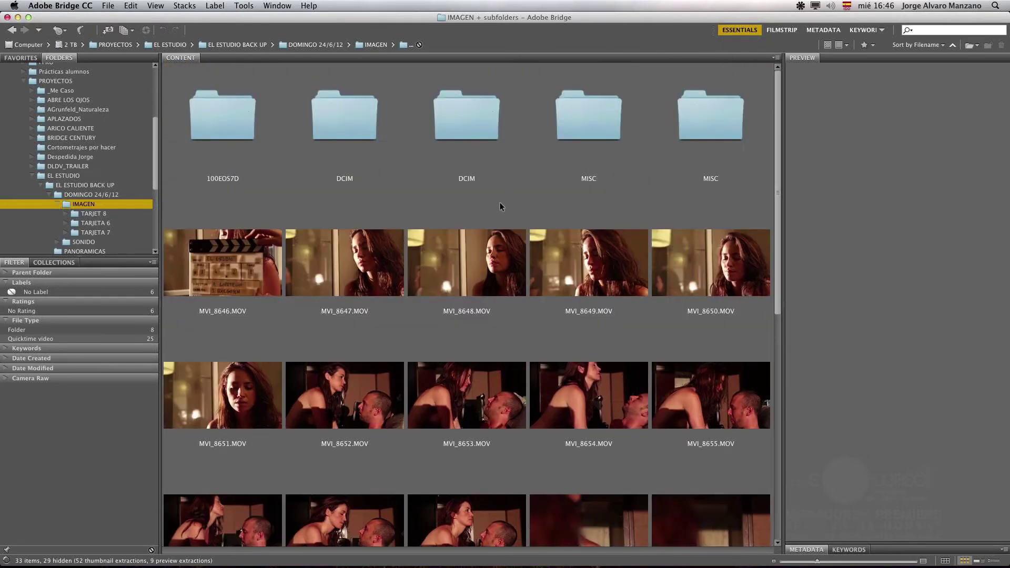
click(775, 60)
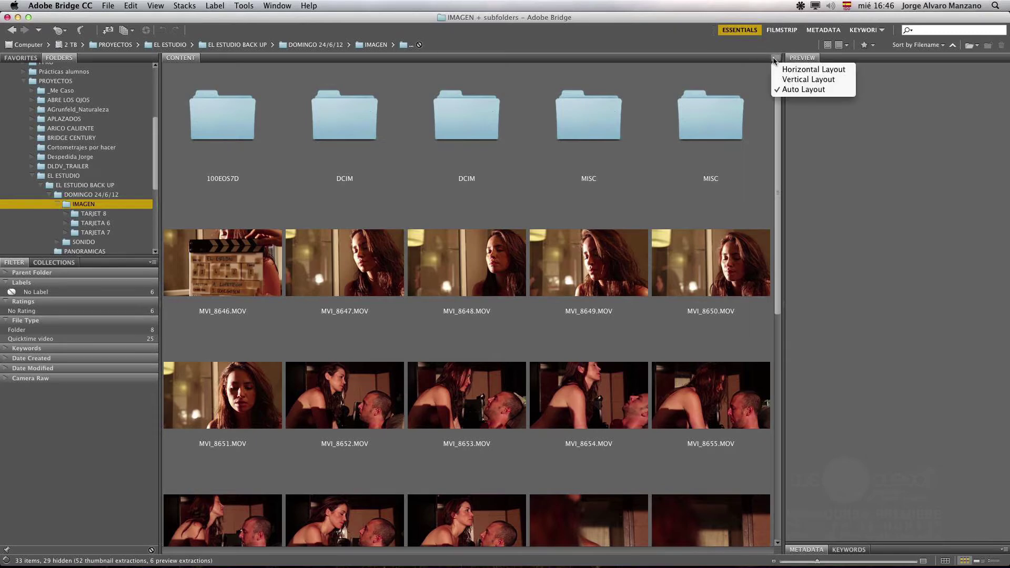
click(743, 68)
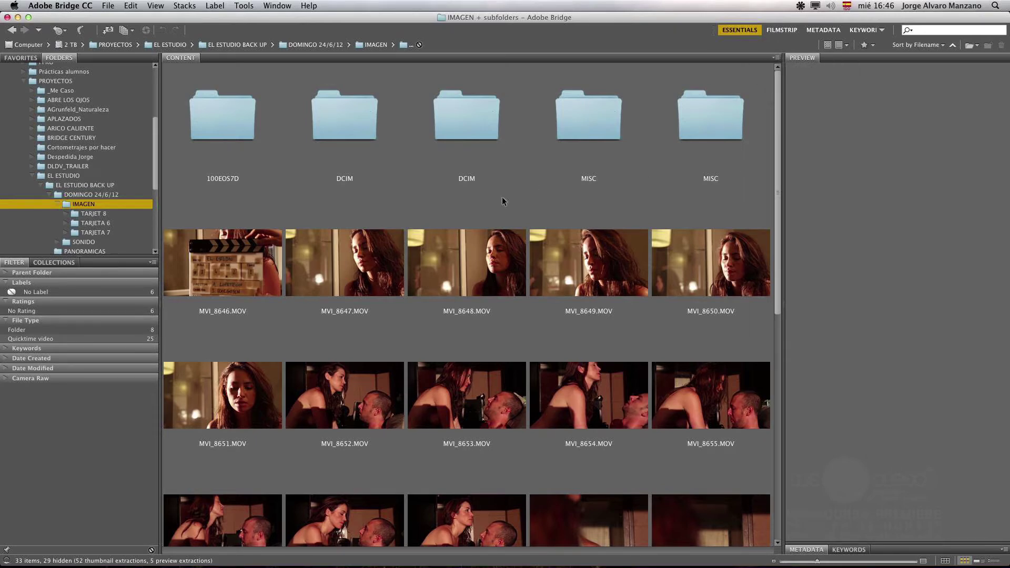
right_click(553, 201)
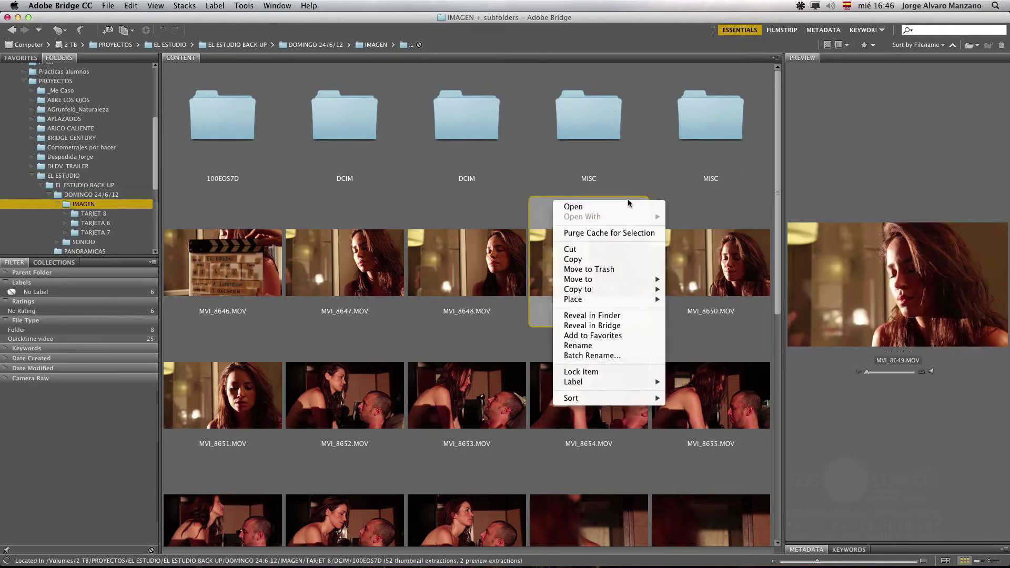
click(726, 80)
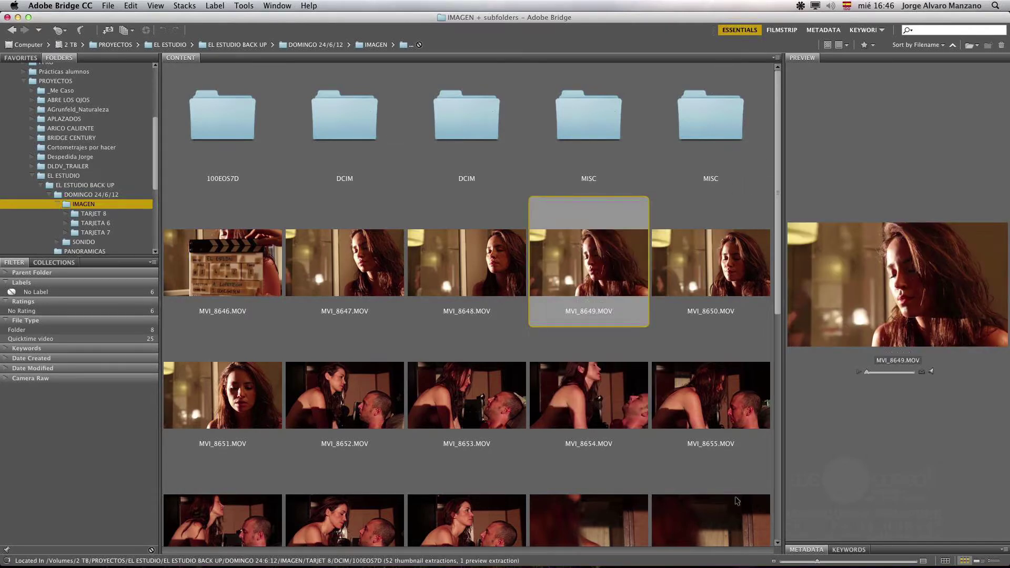
Step: Reduce the thumbnail size so more of the combined IMAGEN items fit, and sort them by folder
drag(817, 560, 790, 562)
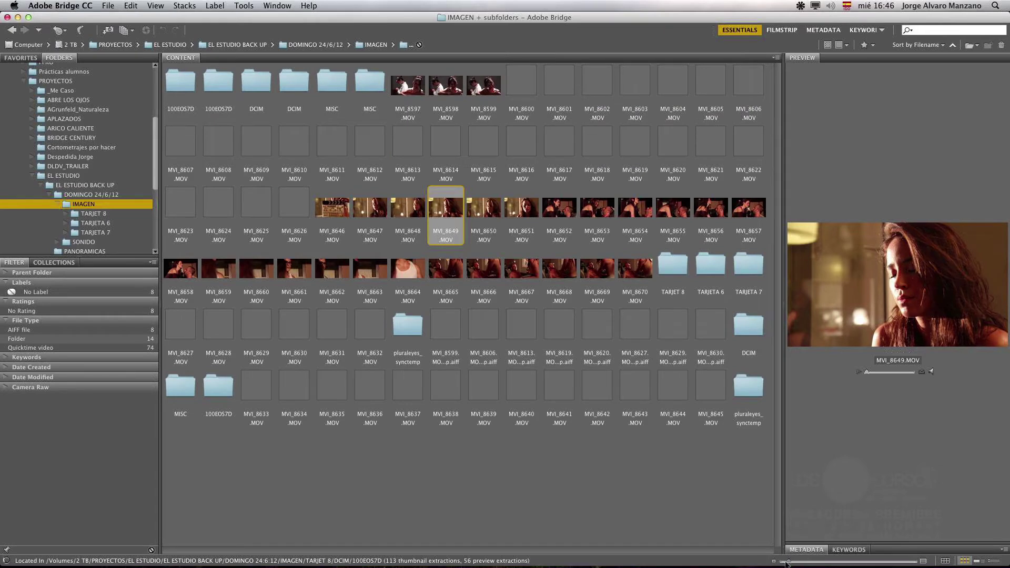
click(59, 204)
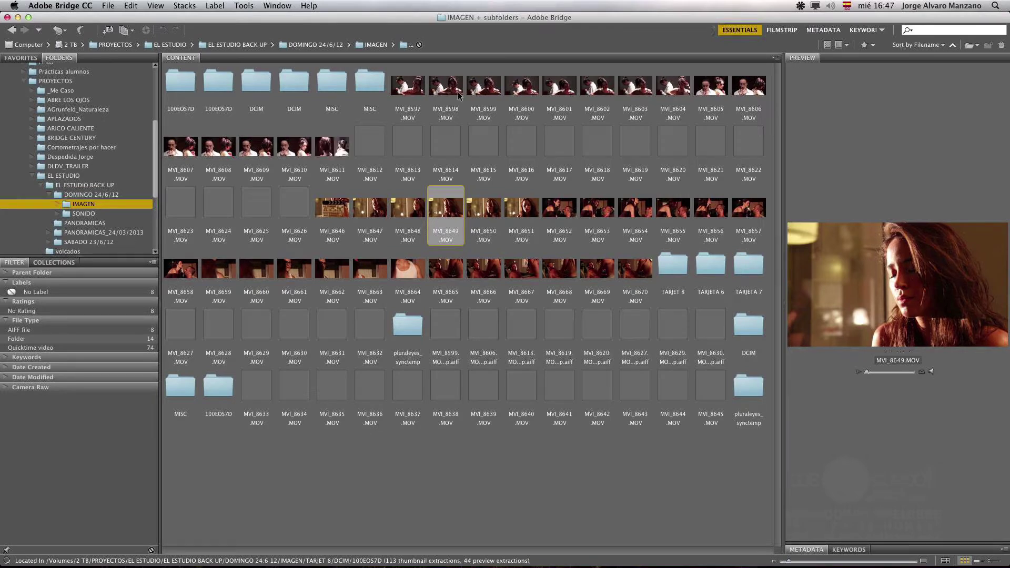
click(899, 46)
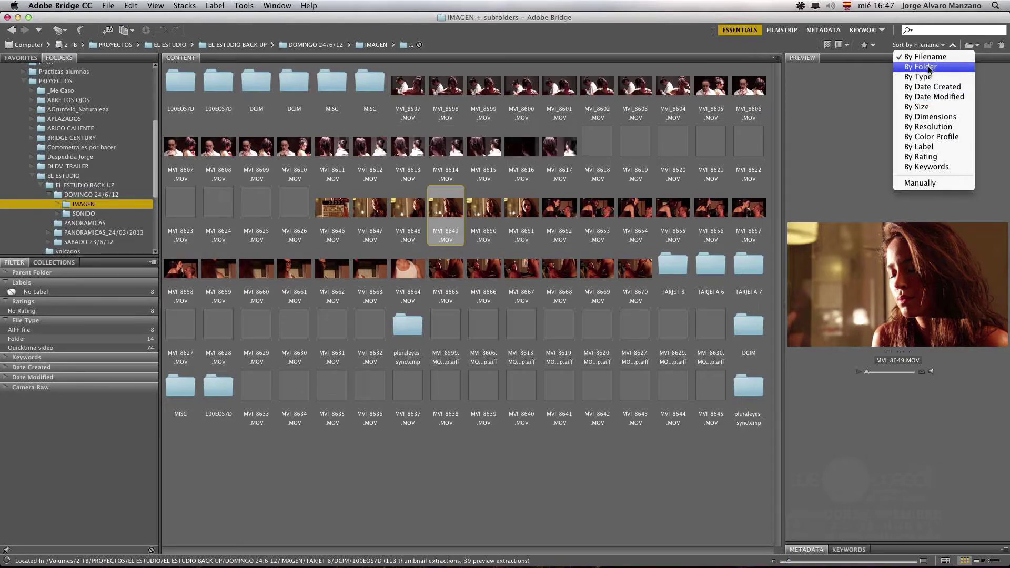
click(928, 67)
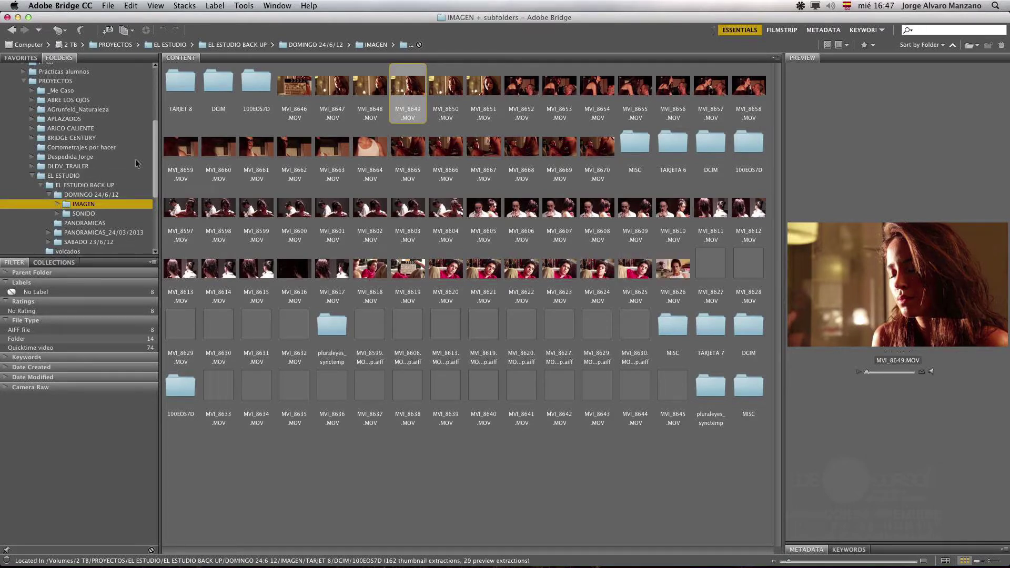
Step: Display the EL ESTUDIO BACK UP folder and show the items from all its subfolders together
click(238, 46)
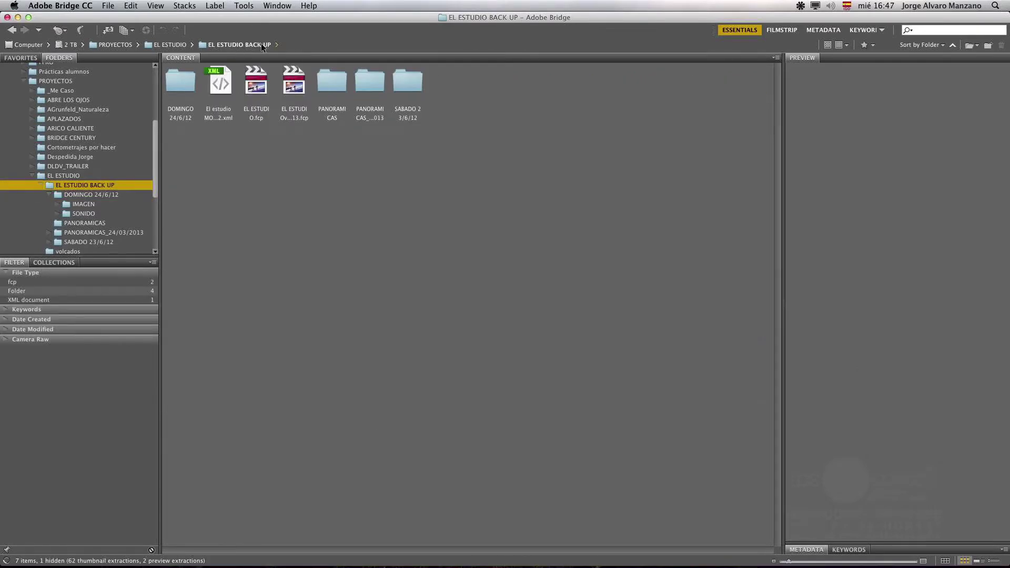
click(276, 45)
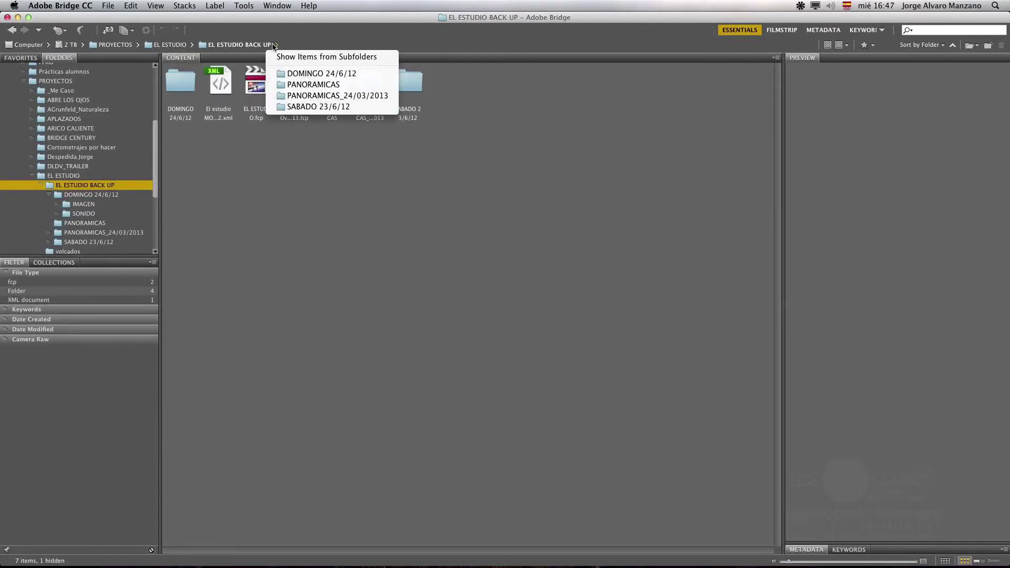
click(313, 58)
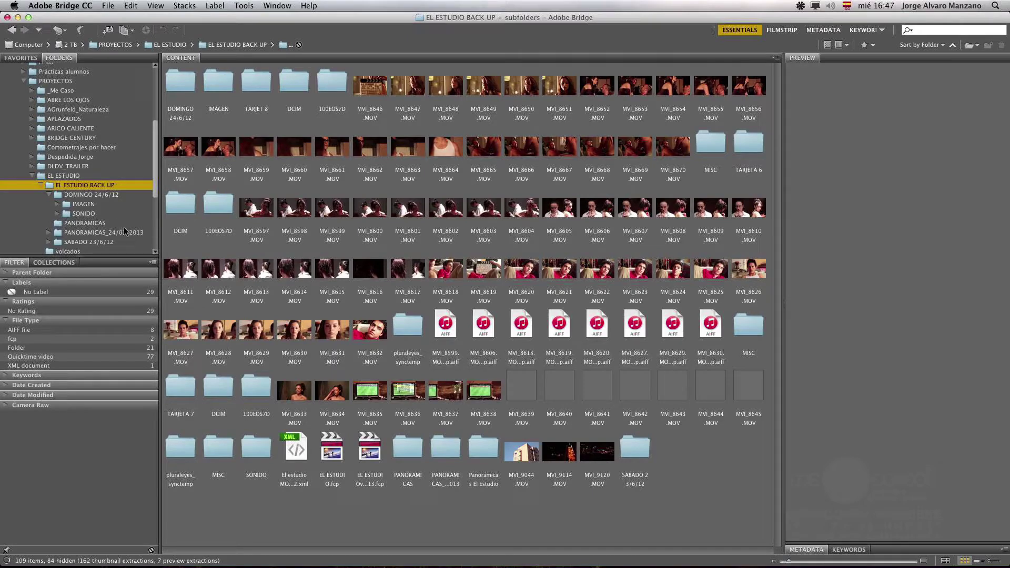
Step: Filter the combined EL ESTUDIO BACK UP items to Quicktime video only and look through the clips
click(35, 356)
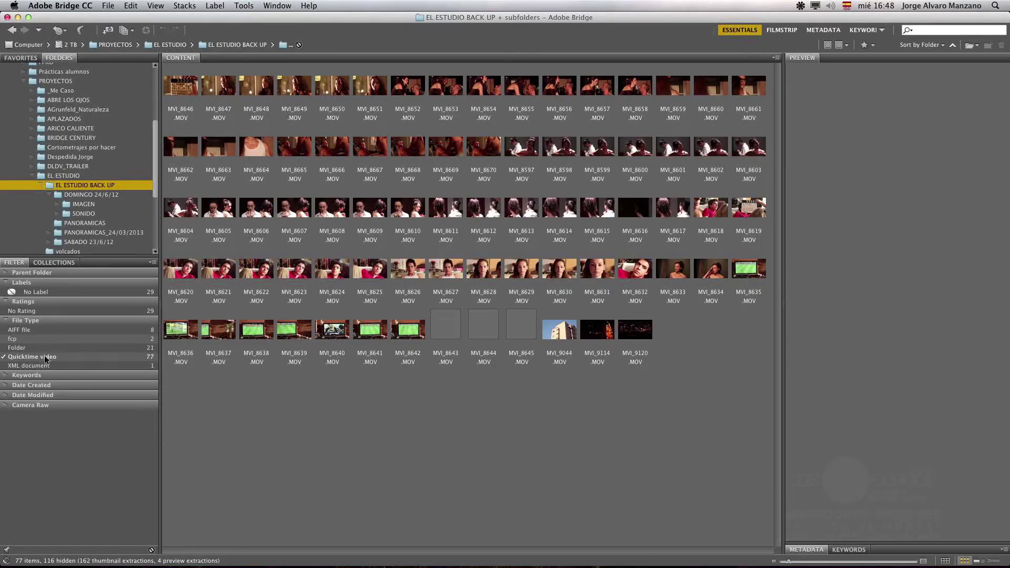
click(16, 358)
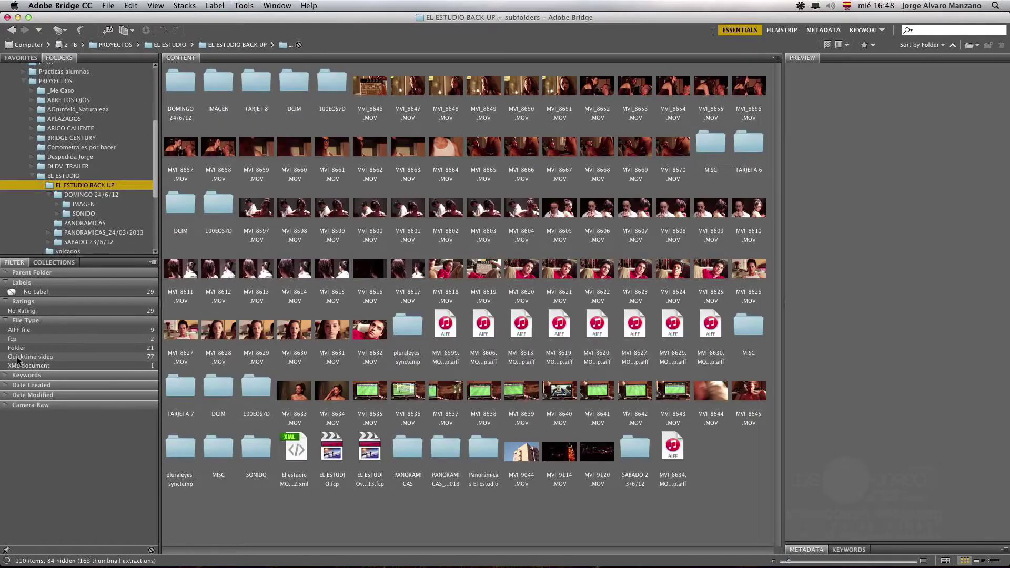
click(24, 357)
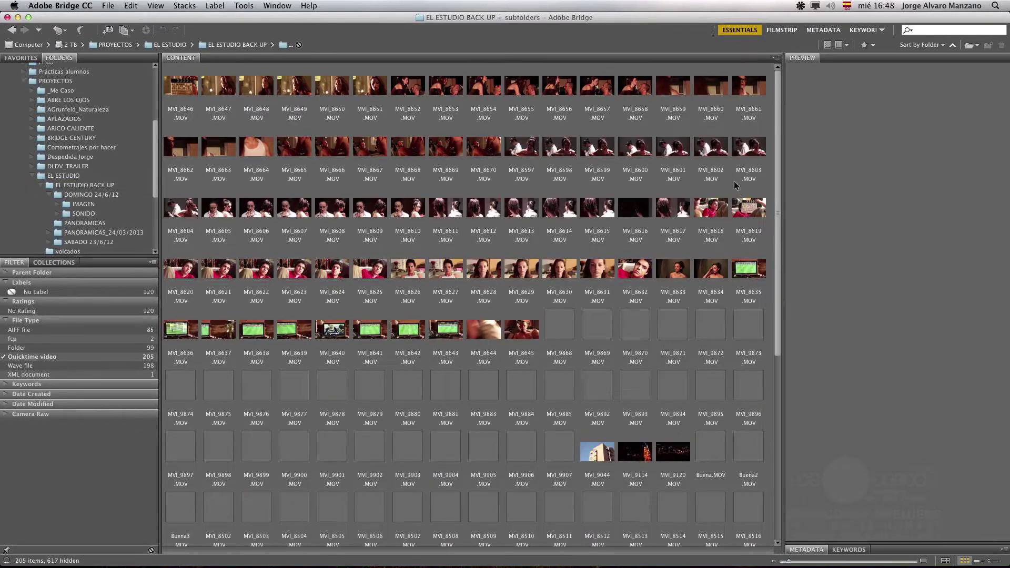
drag(778, 150, 727, 411)
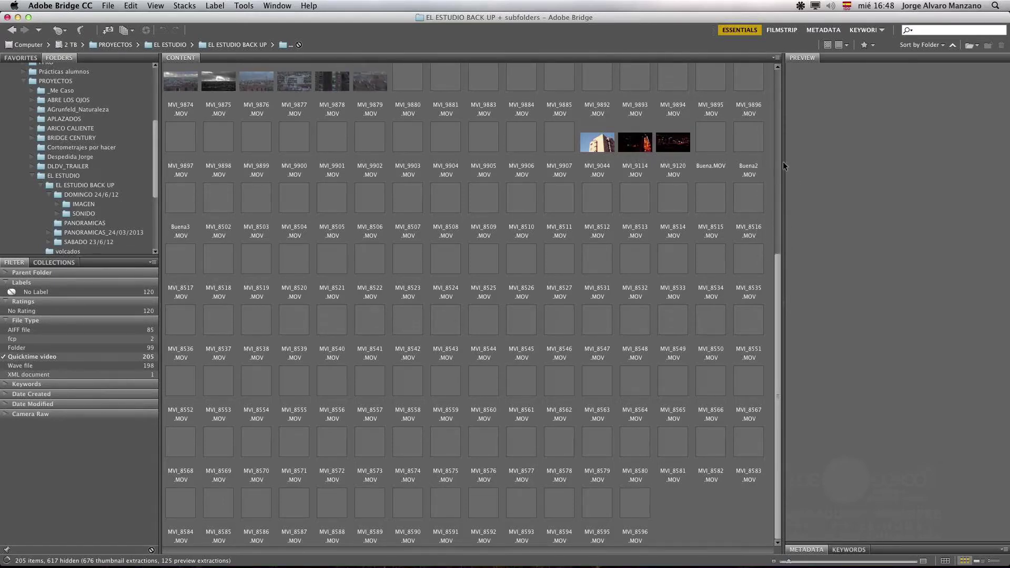
scroll(232, 143, up, 5)
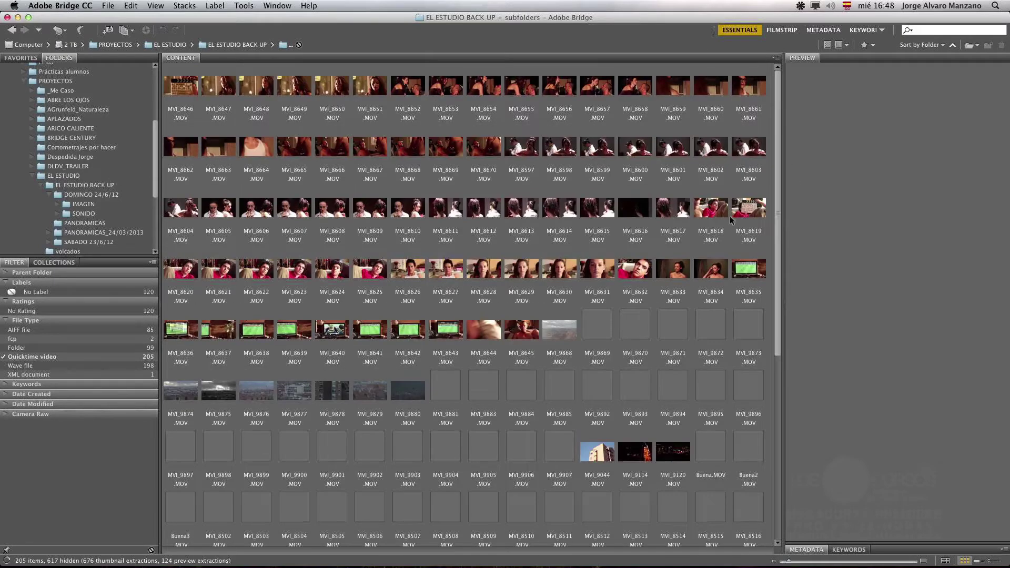
Step: Collapse the EL ESTUDIO and PROYECTOS folders and display the corto Ella folder inside MEGACURSOS, recursos, 10
click(31, 174)
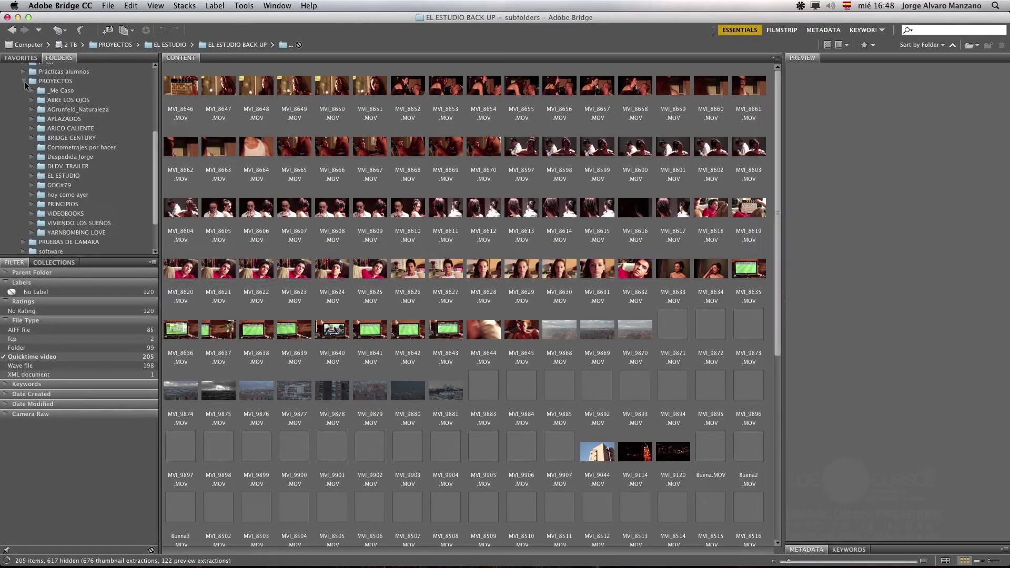
click(24, 81)
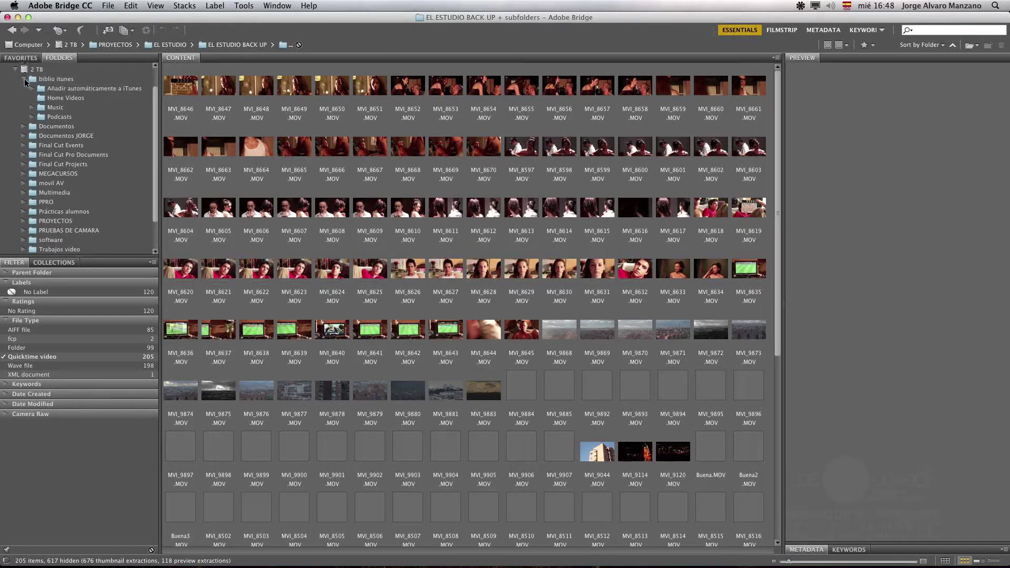
click(23, 174)
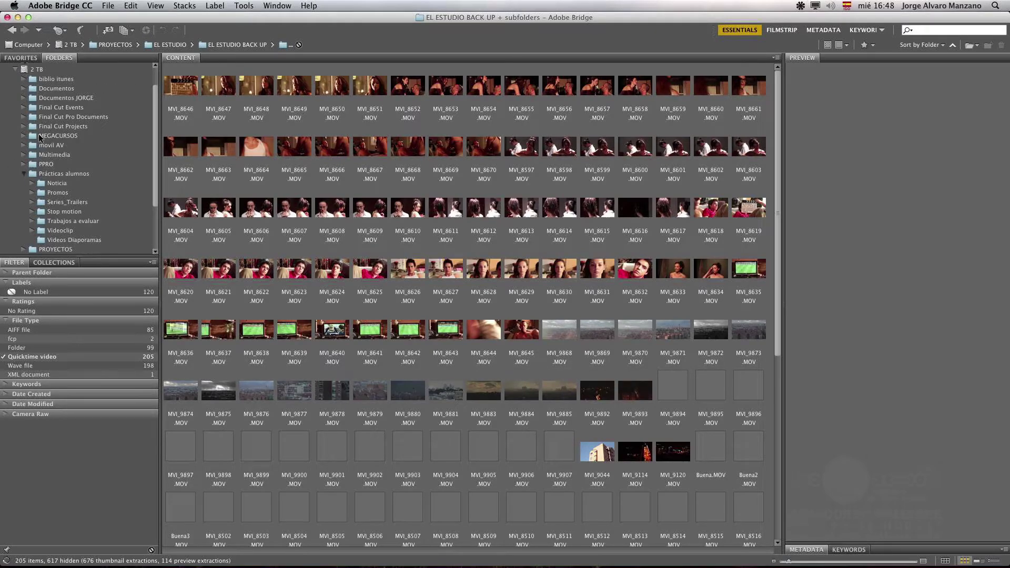
click(24, 136)
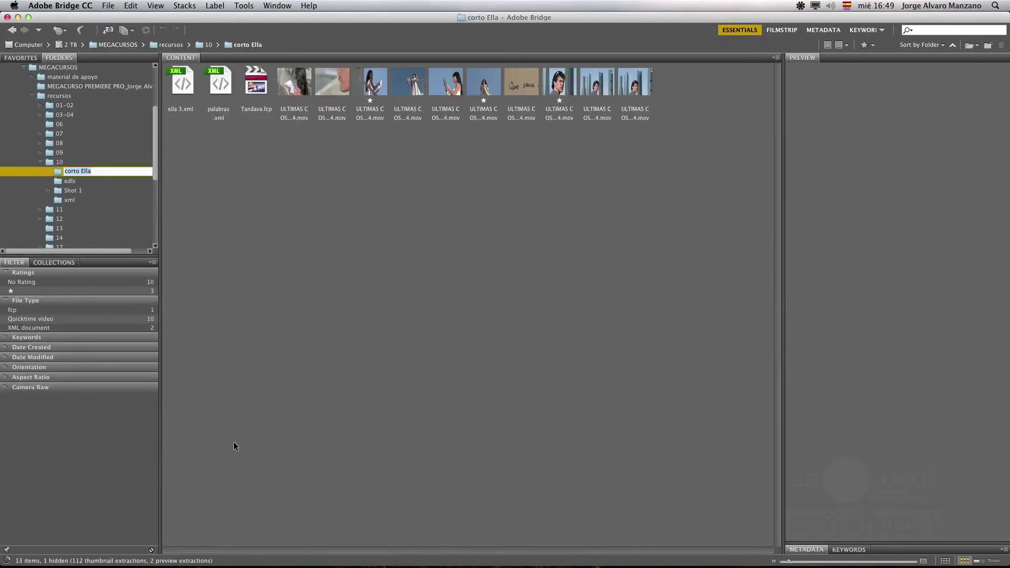
key(Return)
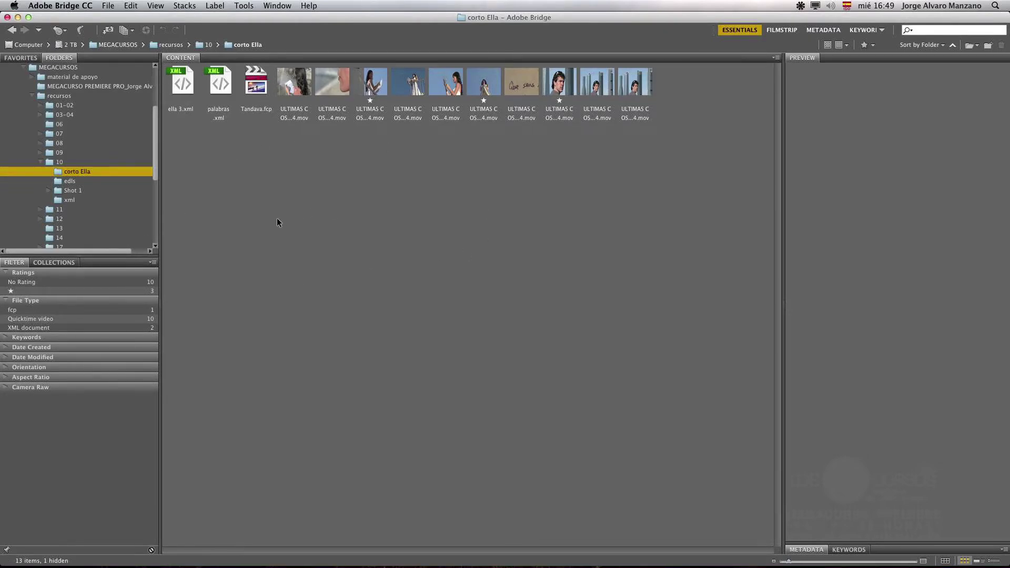
click(847, 45)
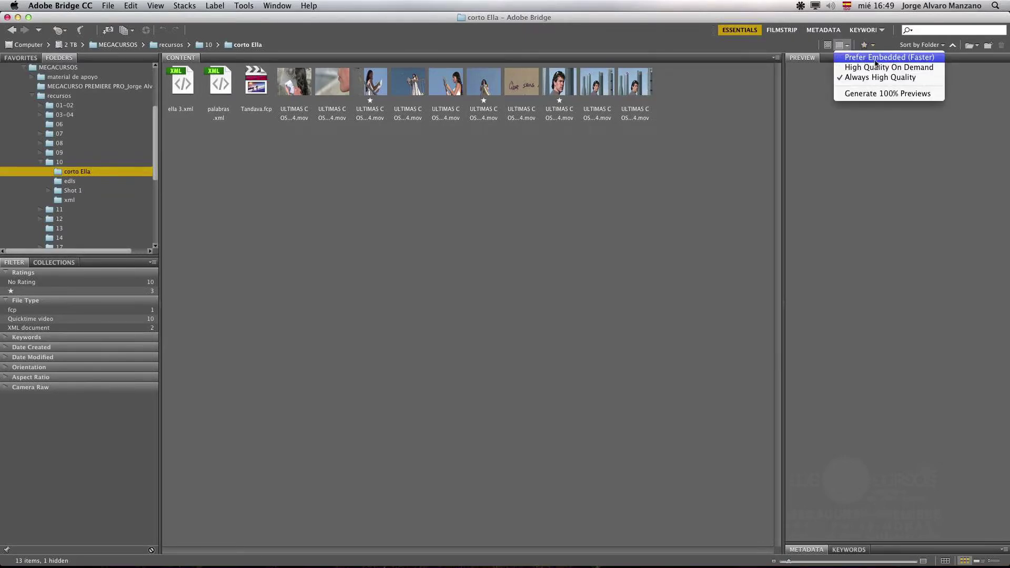
click(802, 128)
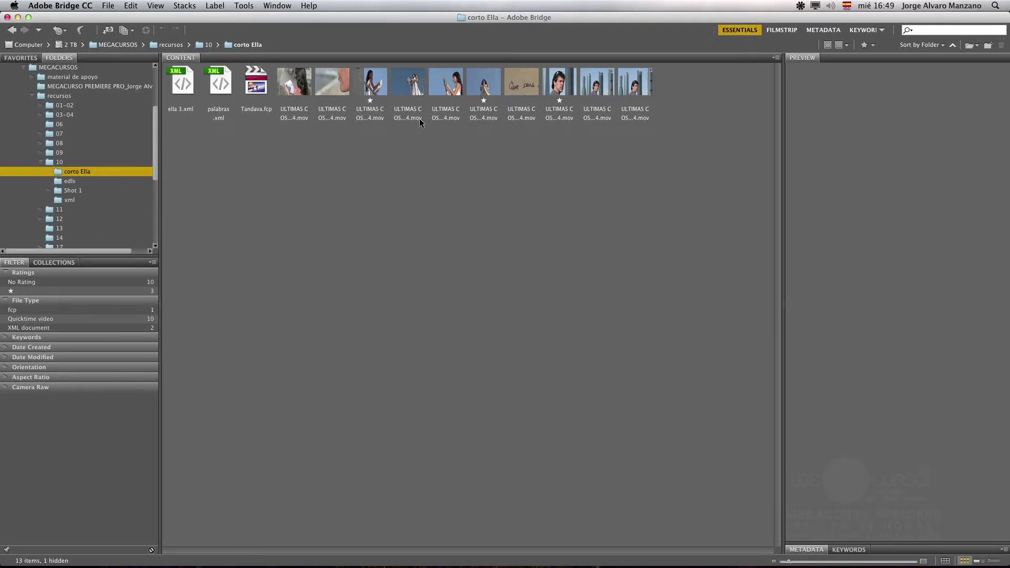
Step: Filter corto Ella to one-star Quicktime videos and open the three remaining clips together in Adobe Premiere Pro CC
click(50, 291)
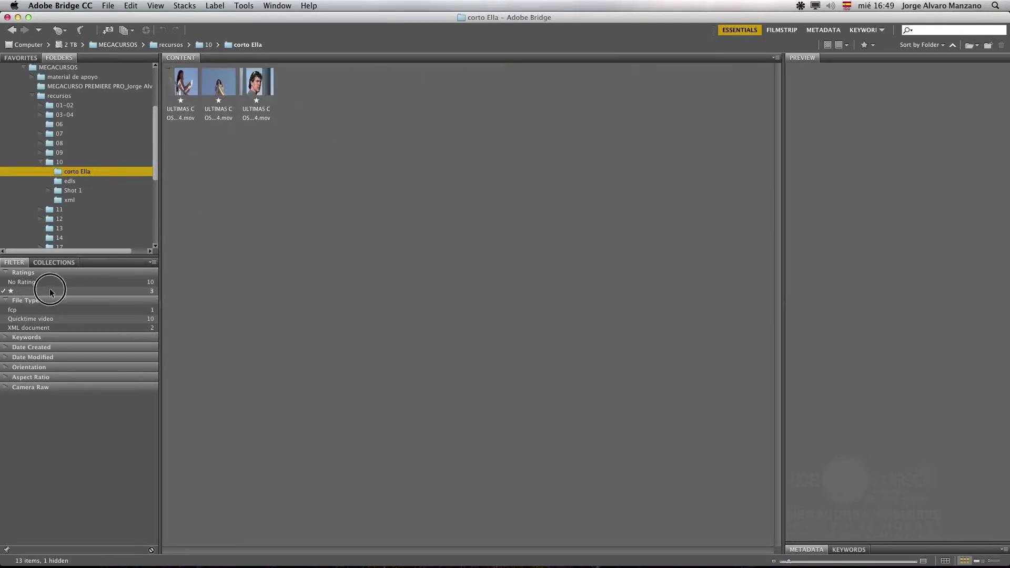
click(46, 318)
click(180, 78)
shift+click(255, 87)
right_click(183, 77)
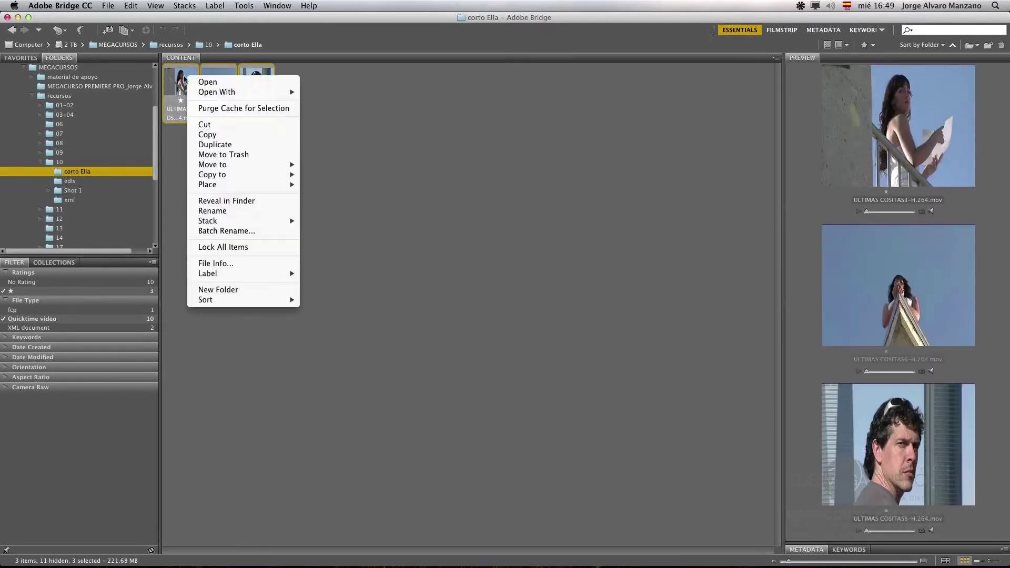
mouse_move(229, 93)
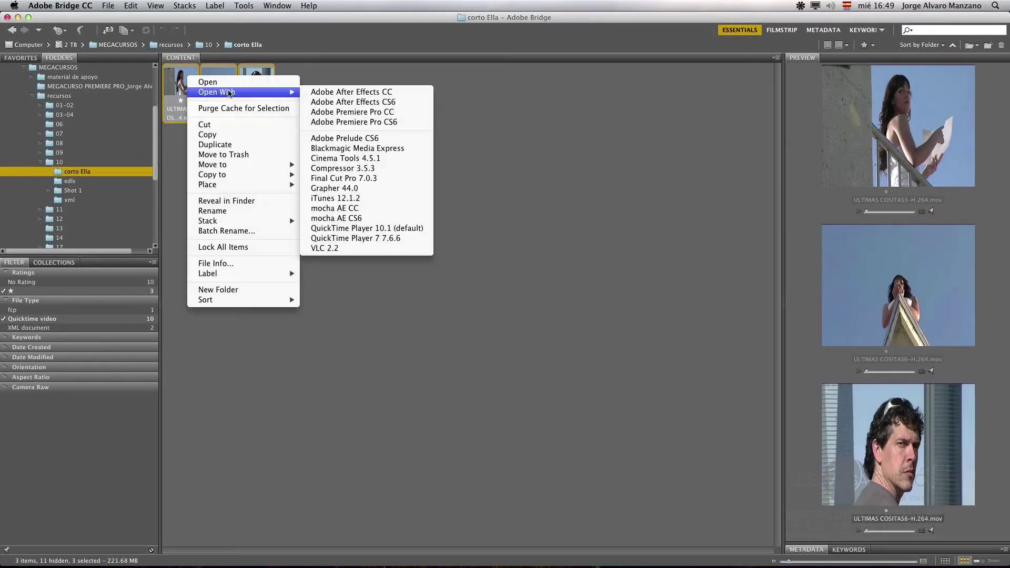
click(387, 114)
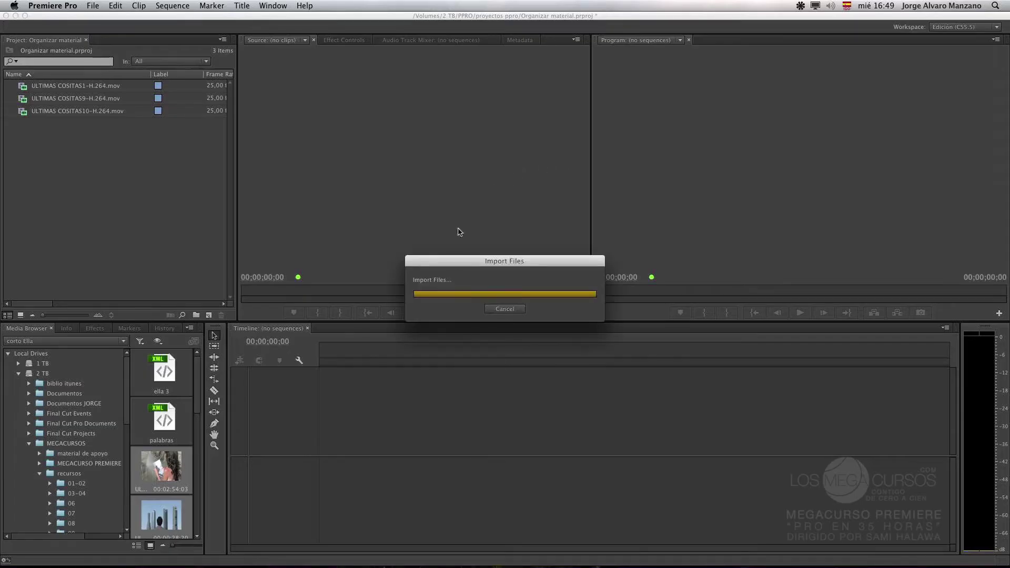
Step: Preview the project's ULTIMAS COSITAS clips one after another in the Source Monitor, including numbers 1, 3, 6, 9 and 10
click(90, 211)
double_click(110, 86)
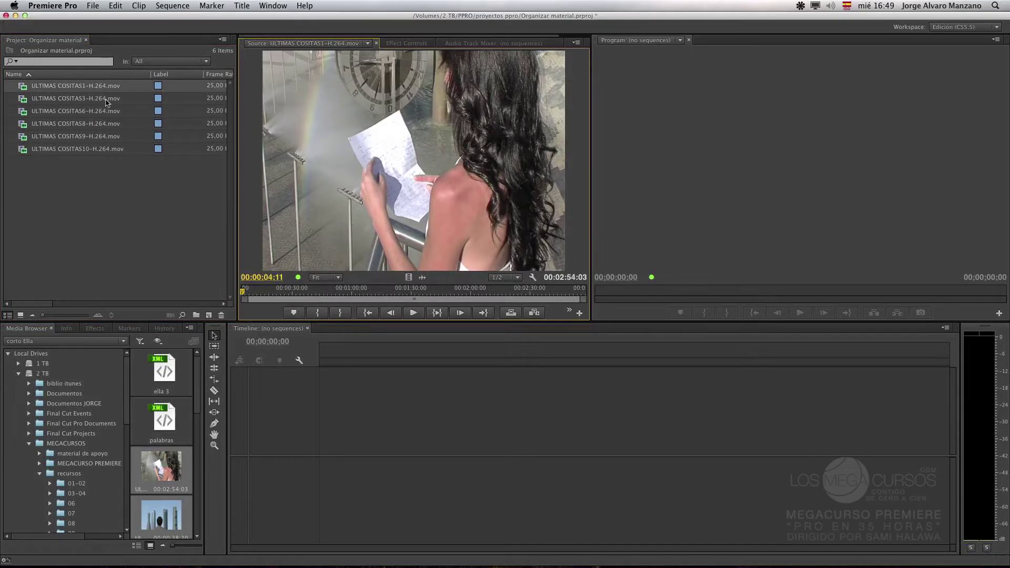
double_click(106, 99)
double_click(105, 112)
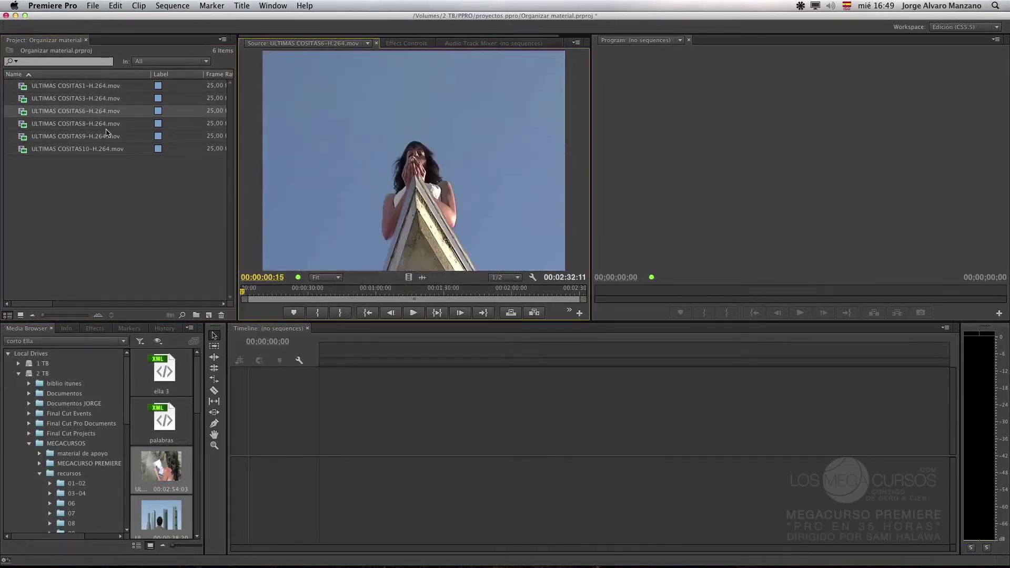
double_click(106, 136)
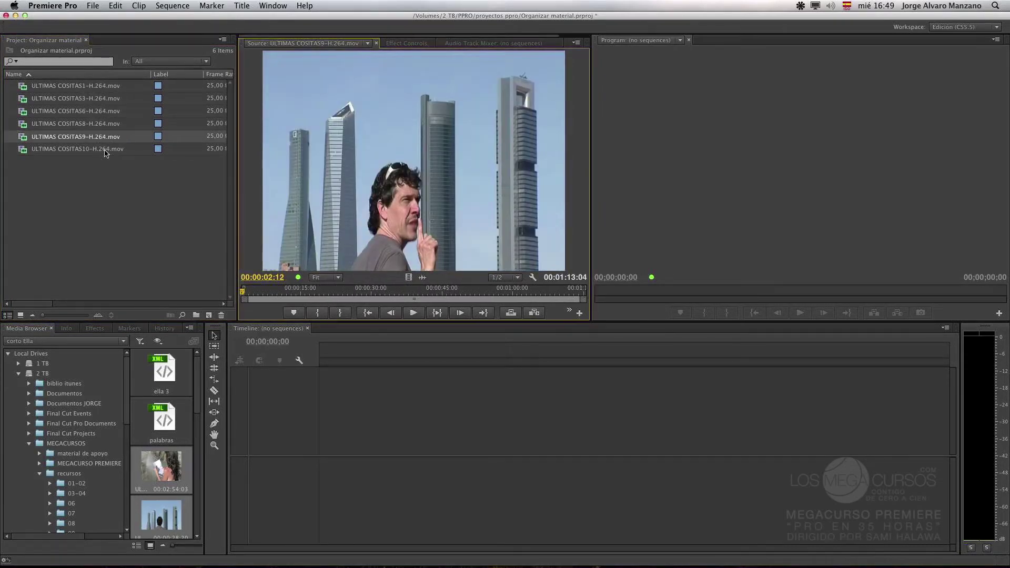
double_click(105, 150)
double_click(106, 137)
click(112, 166)
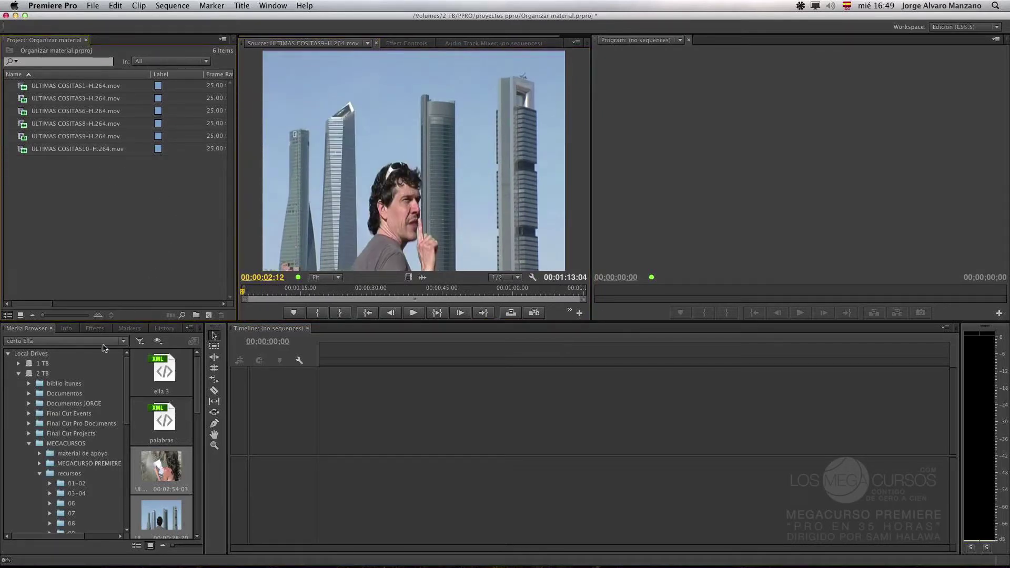
Step: Find the corto Ella folder in the Media Browser's folder tree and maximize the Media Browser to full frame
click(30, 445)
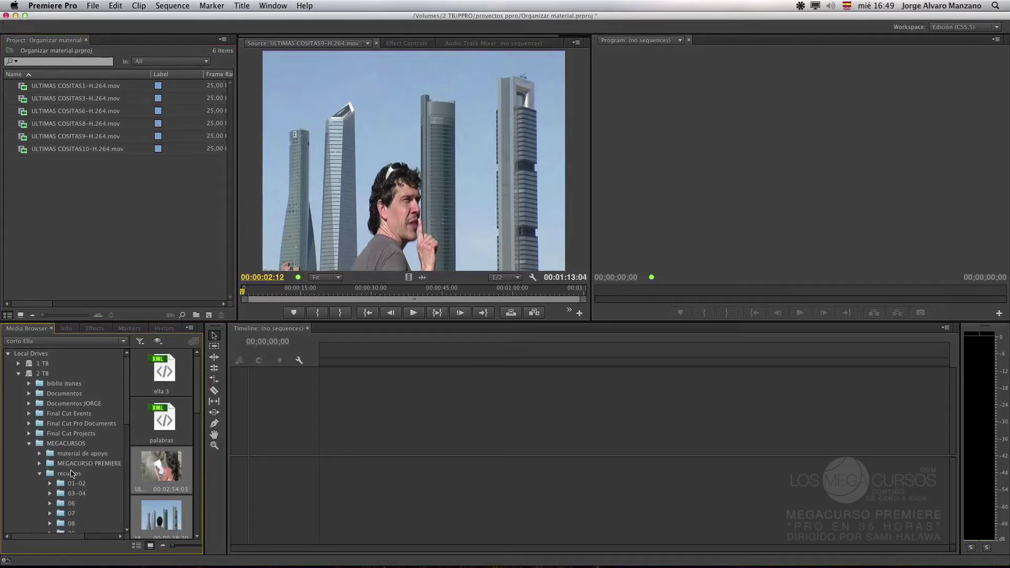
click(126, 380)
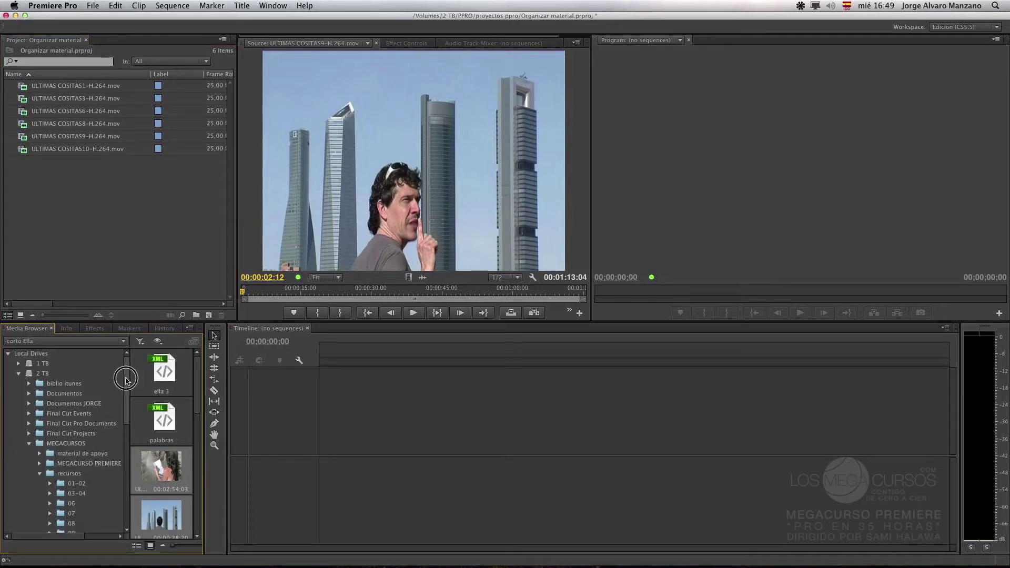
drag(126, 380, 125, 426)
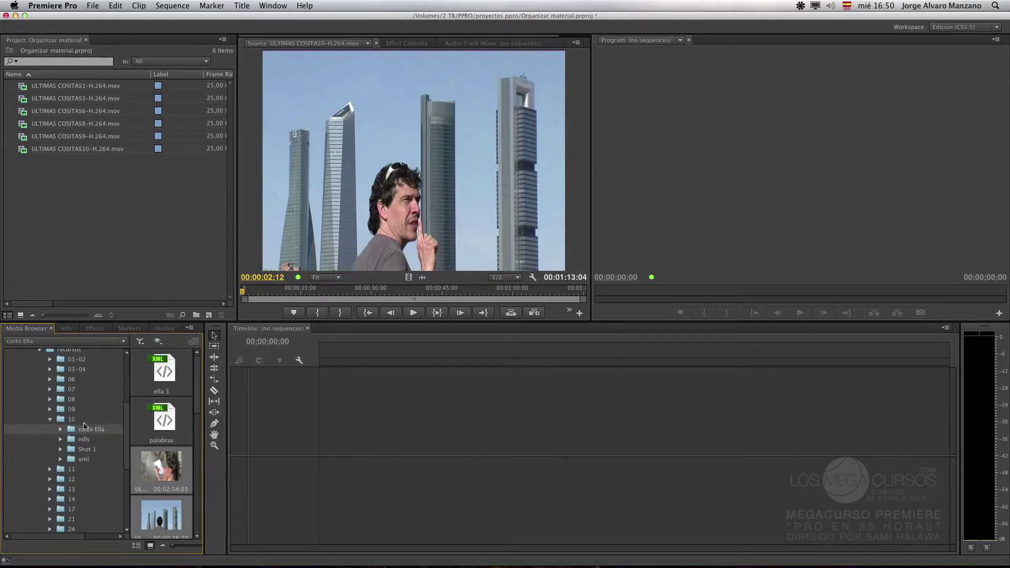
key(grave)
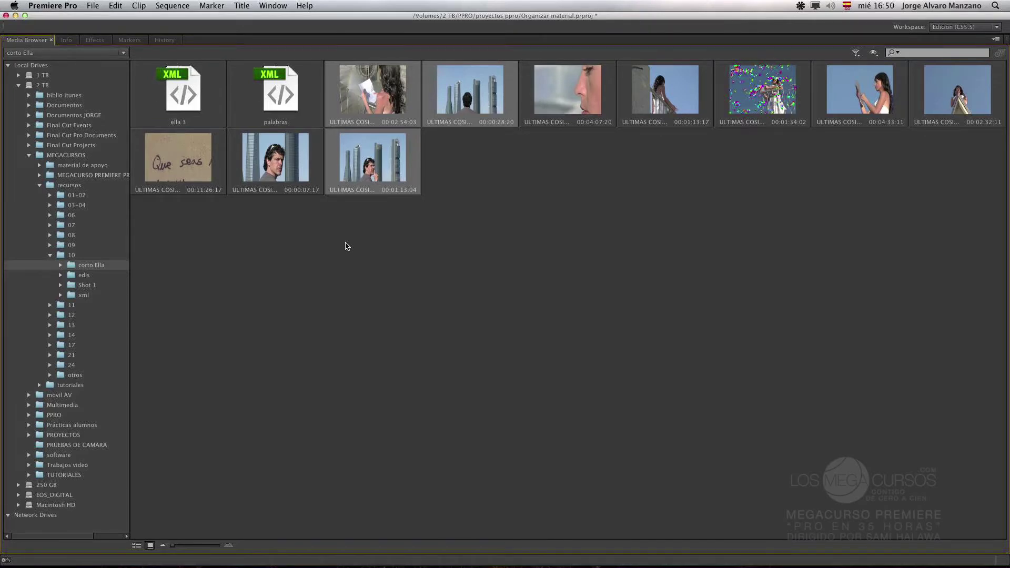
Step: Switch to Adobe Bridge CC, restore the collapsed metadata area, and collapse the recursos, MEGACURSOS and 2 TB folders
key(super+Tab)
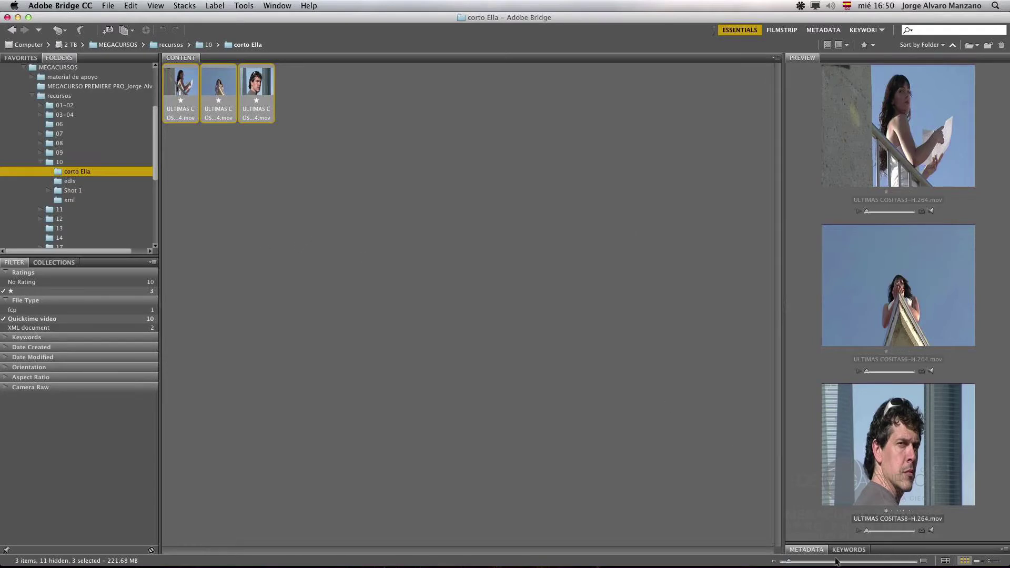
click(805, 550)
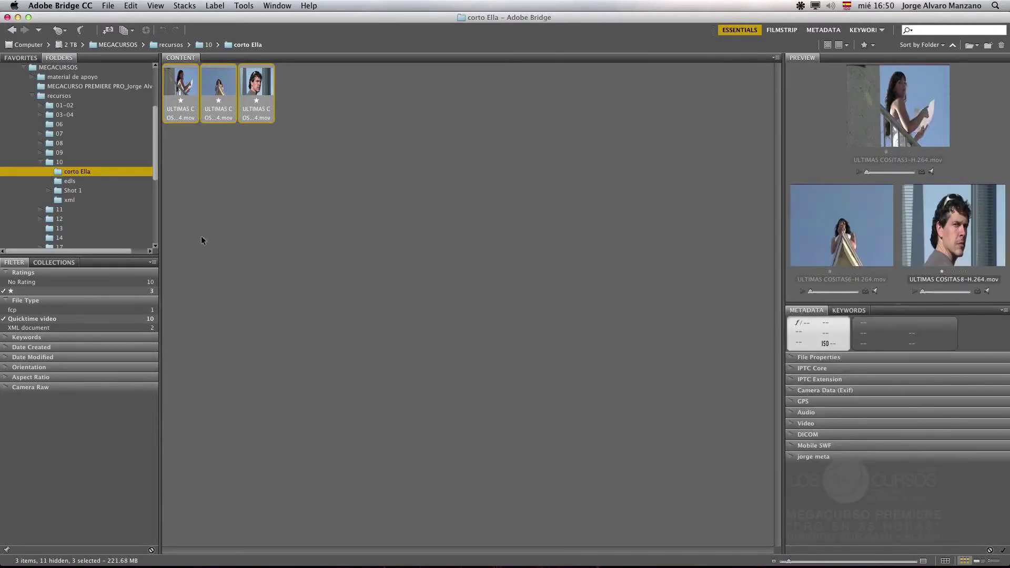
click(32, 96)
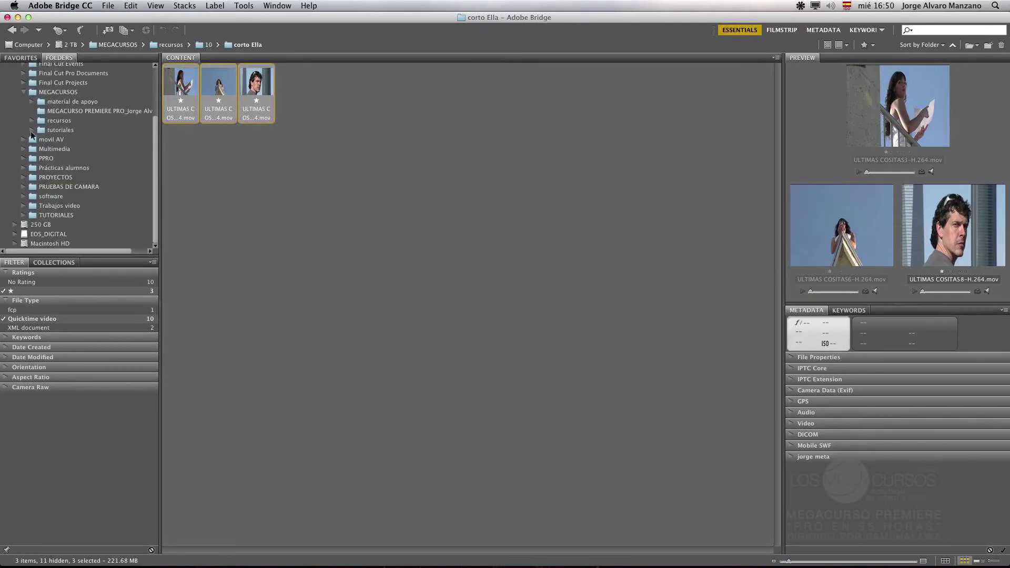
click(22, 92)
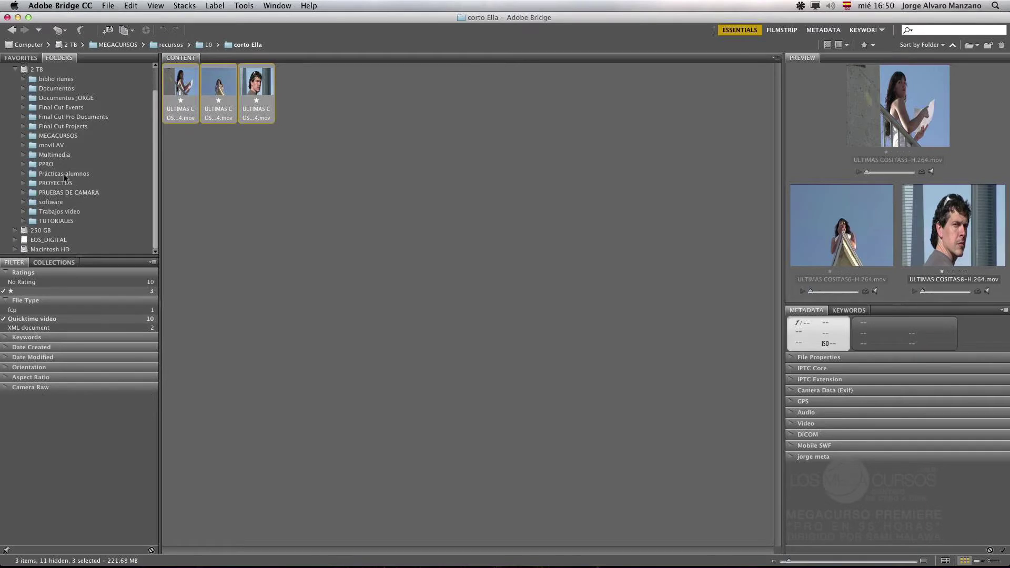
scroll(149, 97, up, 3)
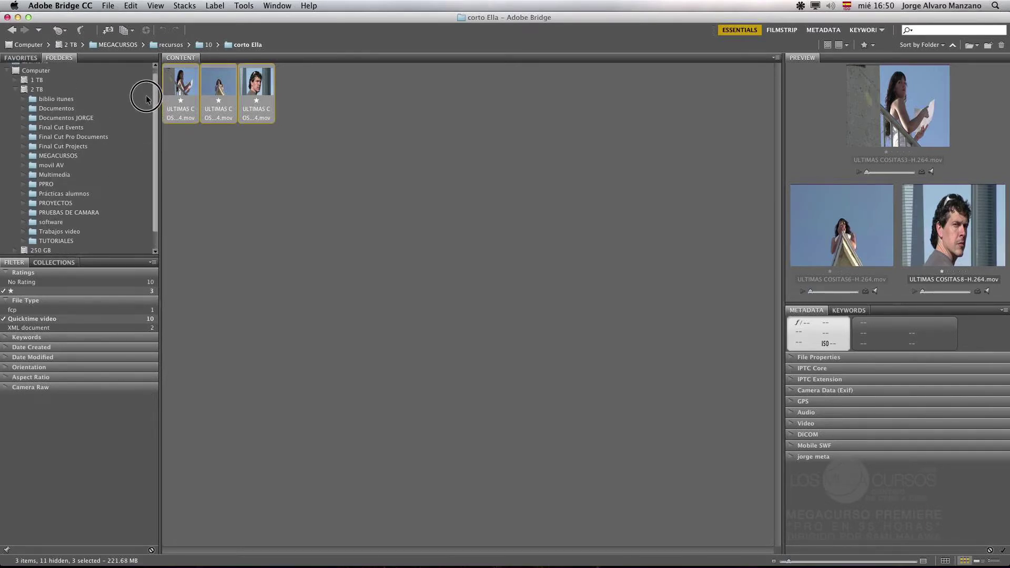
click(15, 95)
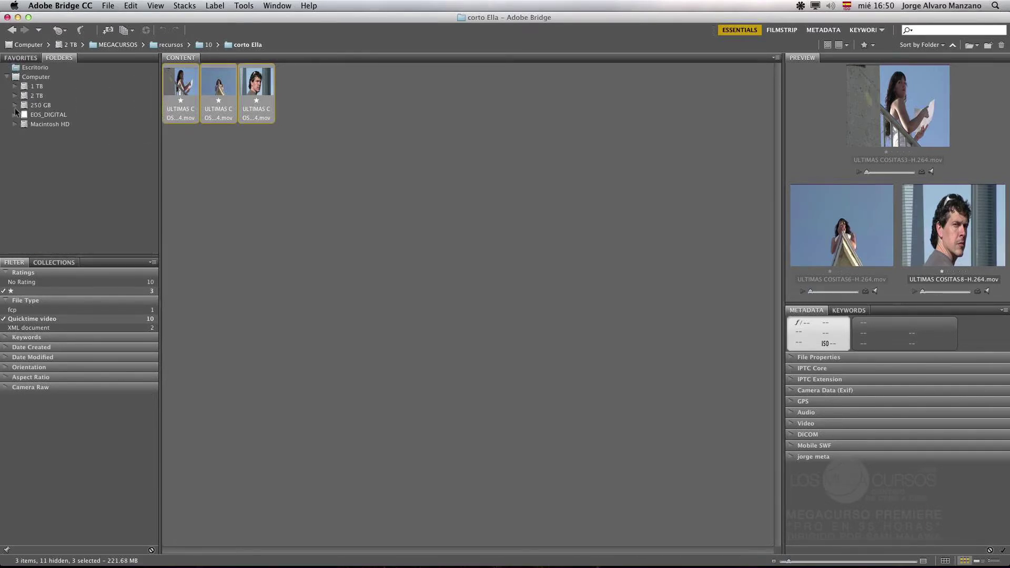
Step: Display the 100EOS5D folder inside EOS_DIGITAL, DCIM and set thumbnails to browse quickly with embedded images
click(15, 115)
click(23, 124)
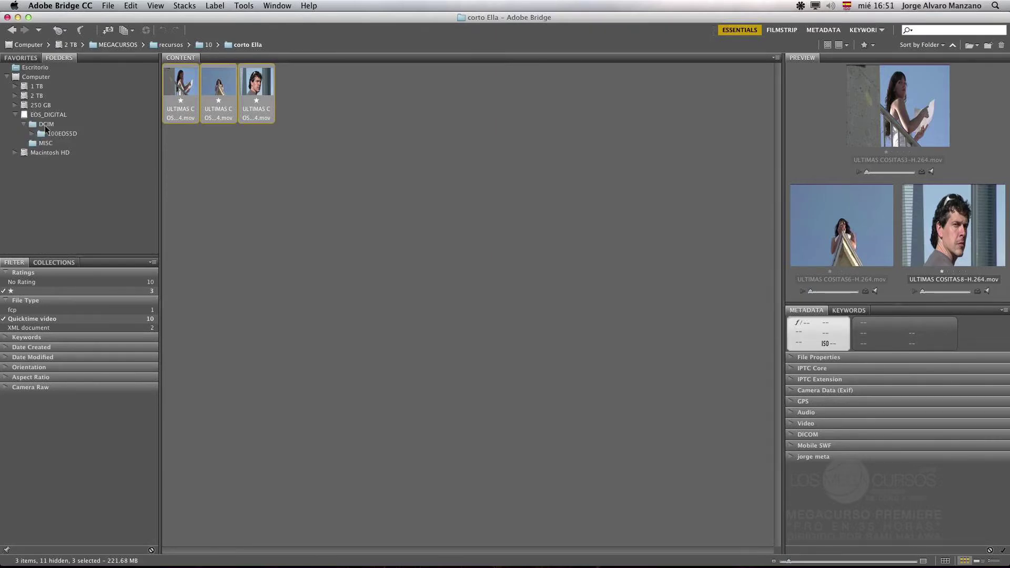
click(52, 133)
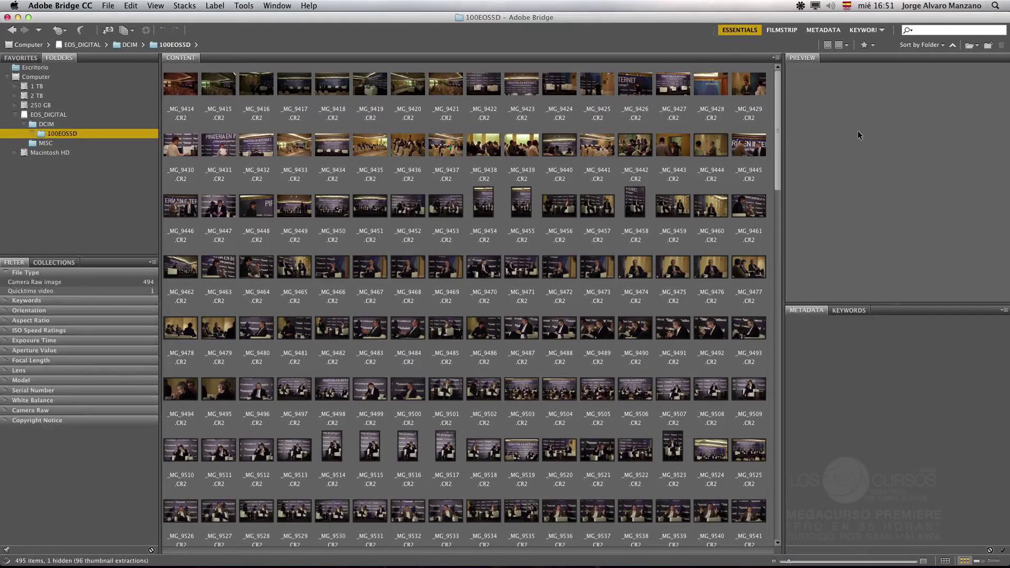
click(868, 45)
click(847, 46)
click(847, 46)
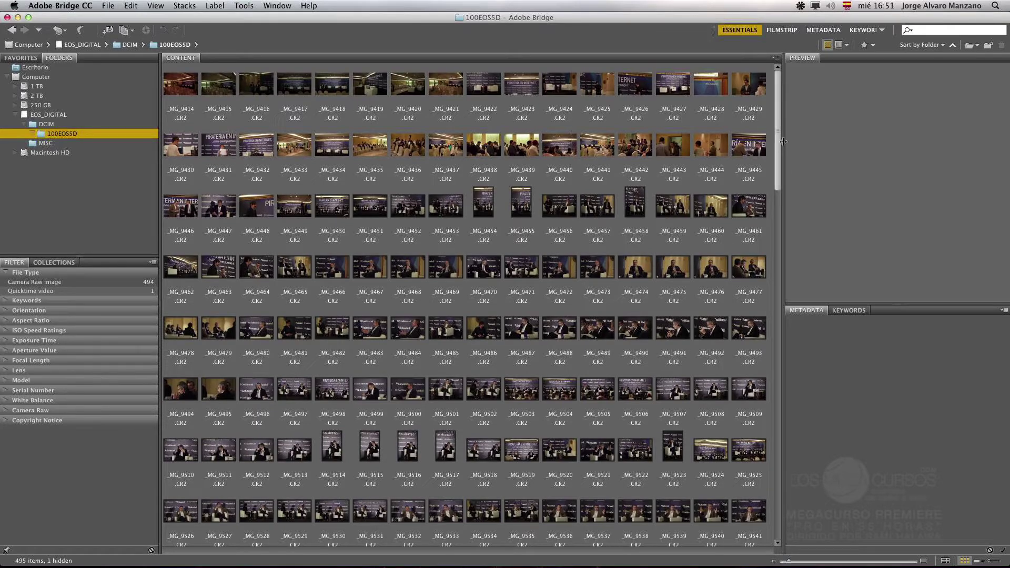
Step: Preview the photos _MG_9682, _MG_9623 and _MG_9624 from the middle of the 100EOS5D folder one after another
drag(779, 115, 683, 276)
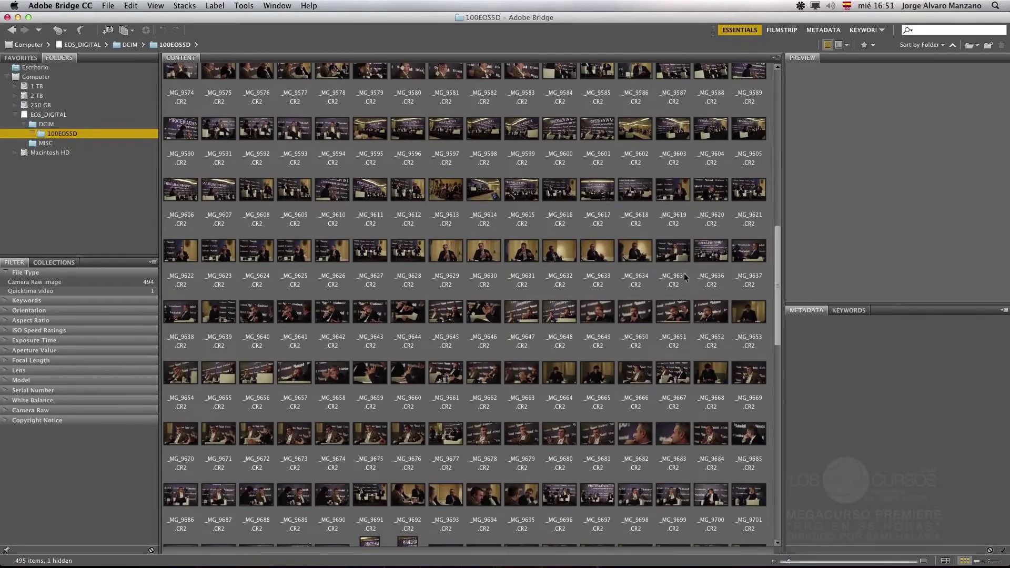
click(624, 439)
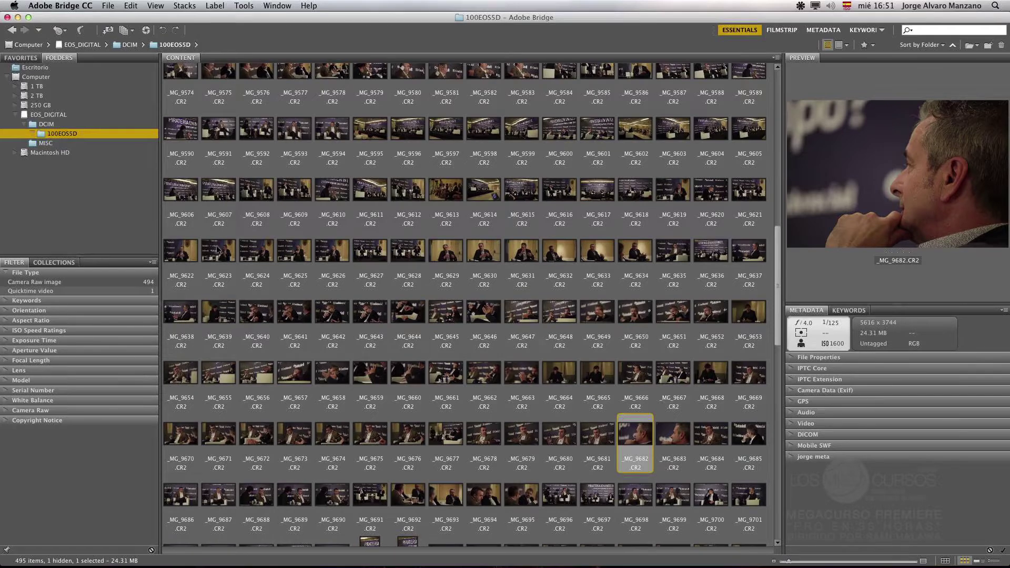
click(218, 249)
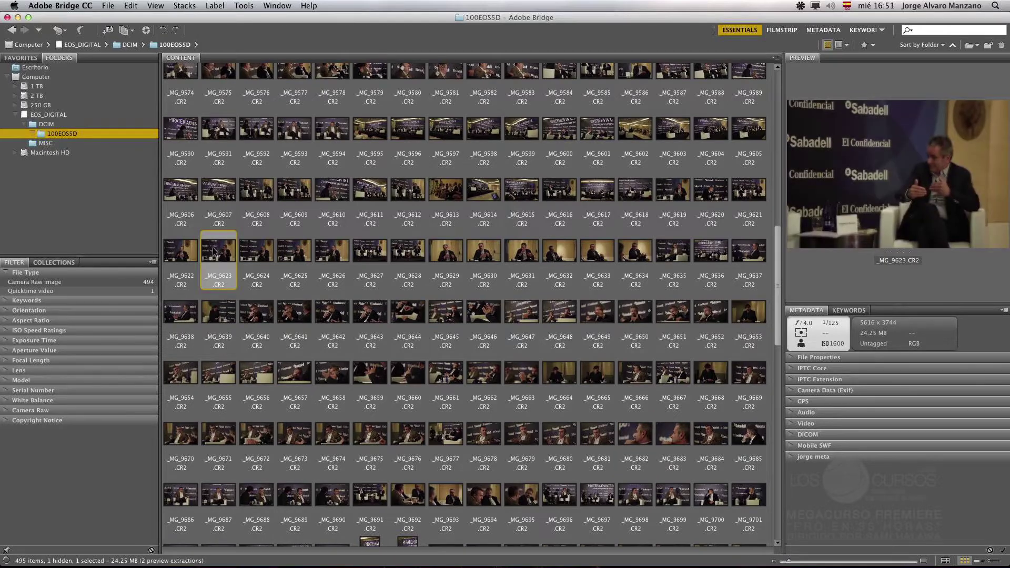
click(264, 257)
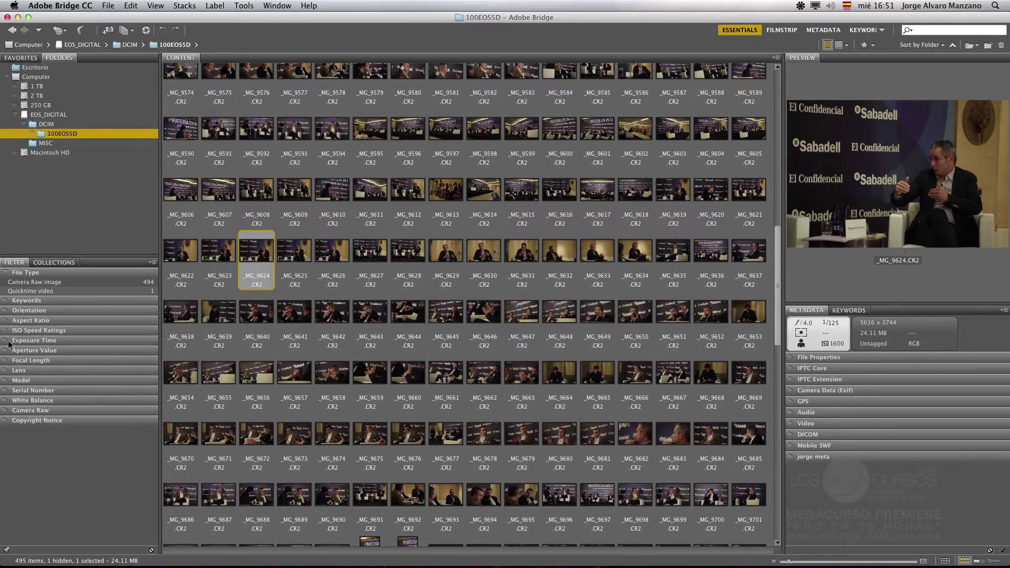
Step: Filter the 100EOS5D photos by focal length, choosing both 70.0 mm and 200.0 mm
click(7, 361)
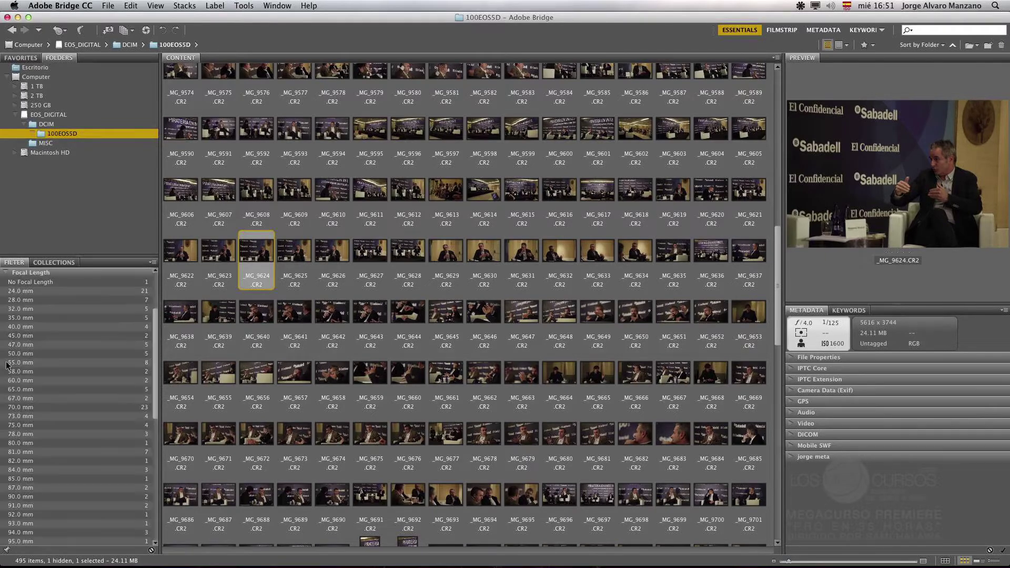
scroll(150, 341, down, 3)
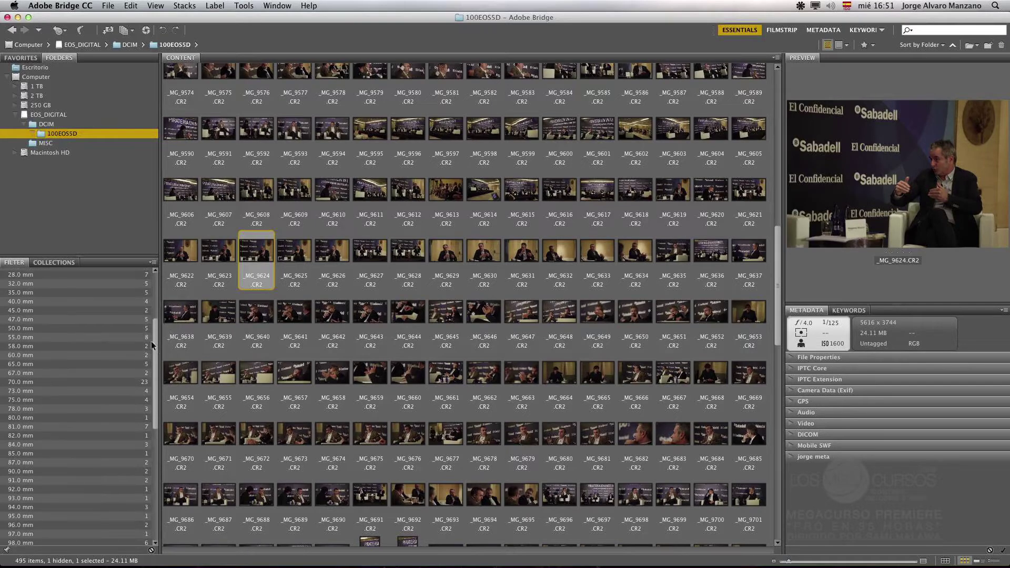
click(41, 382)
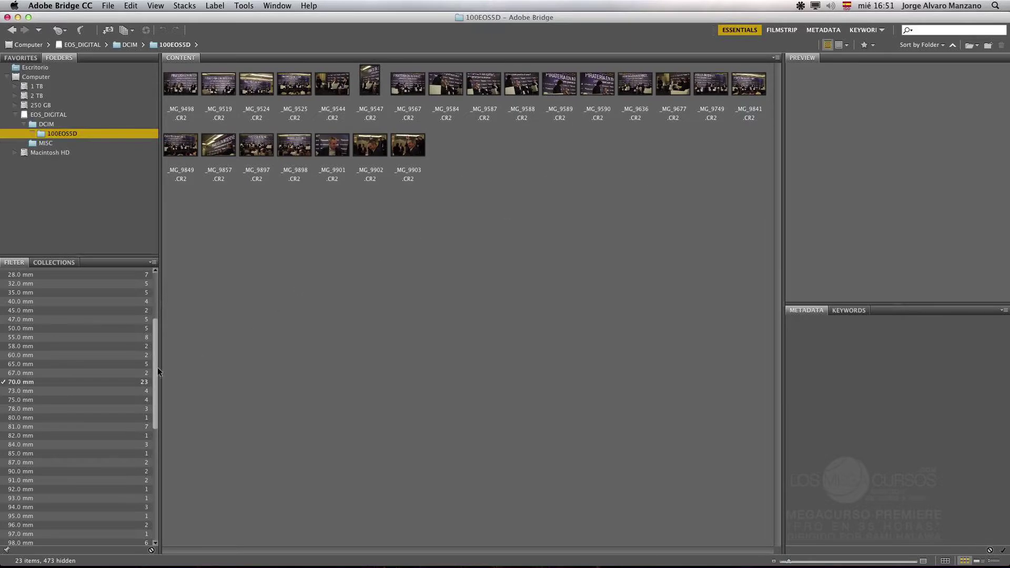
drag(158, 371, 152, 492)
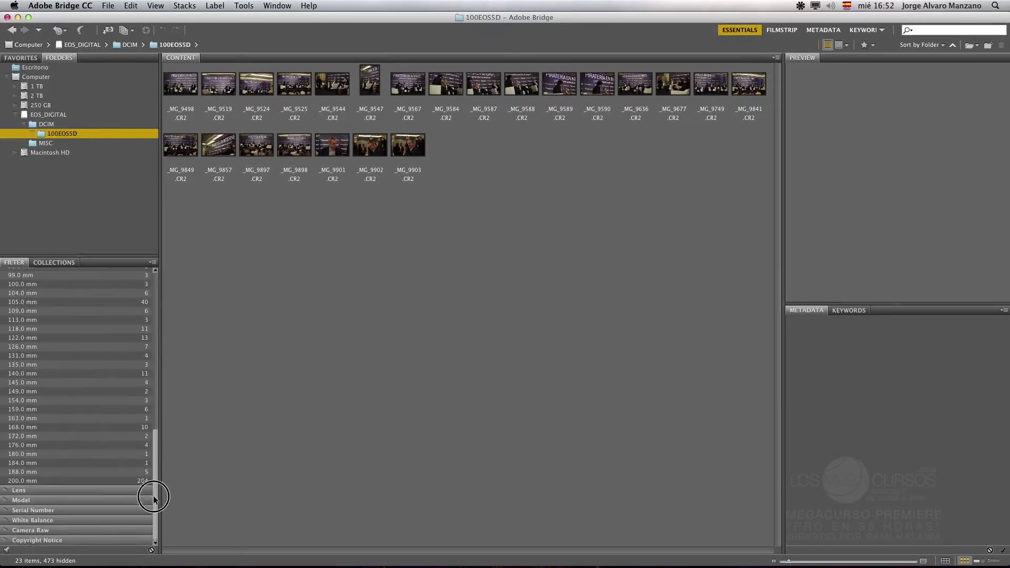
click(36, 480)
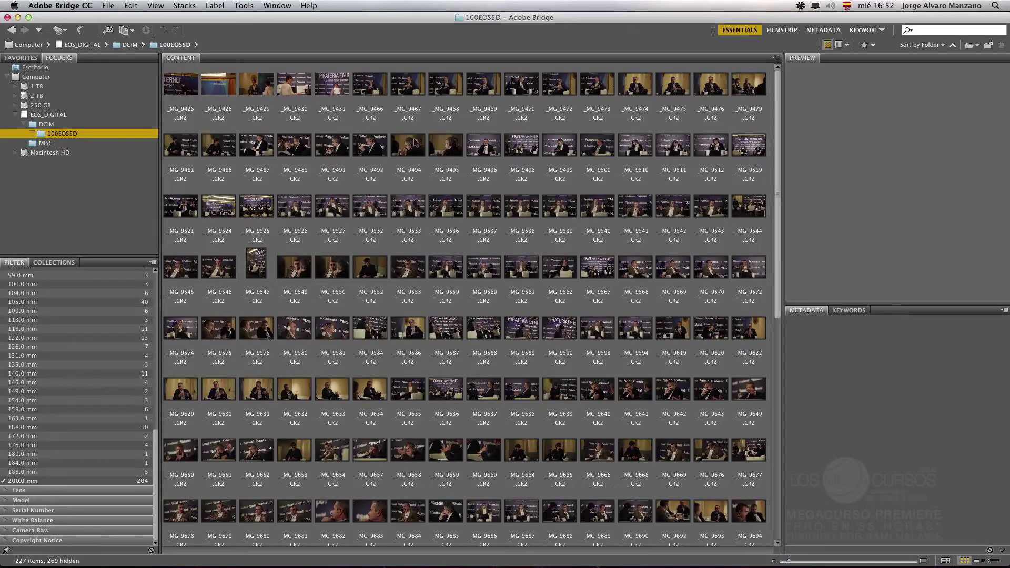
Step: Remove the 70.0 mm focal length from the filter, keeping 200.0 mm, and collapse the Focal Length criteria
click(152, 436)
click(90, 437)
drag(153, 435, 171, 263)
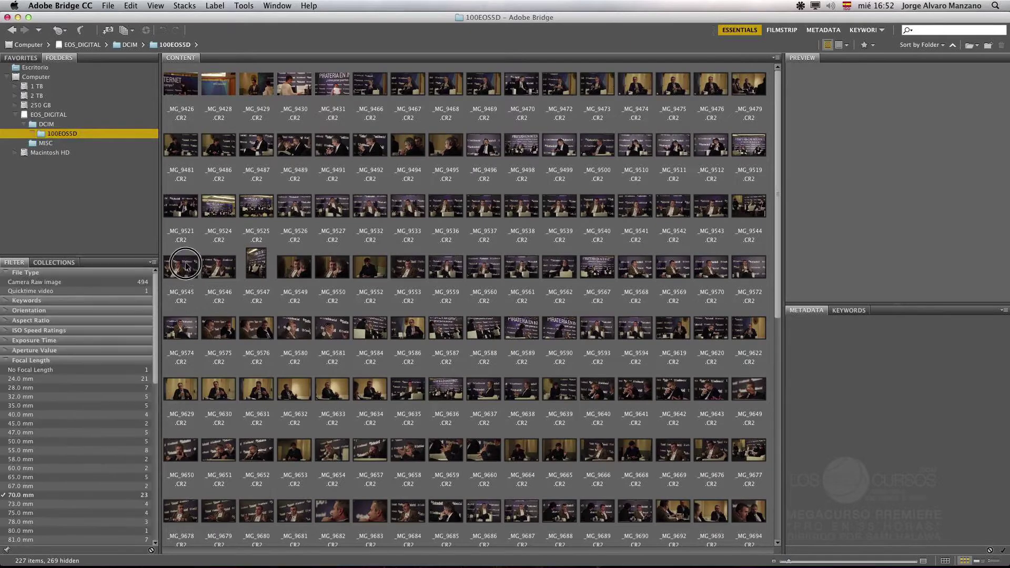
click(8, 495)
scroll(8, 363, down, 3)
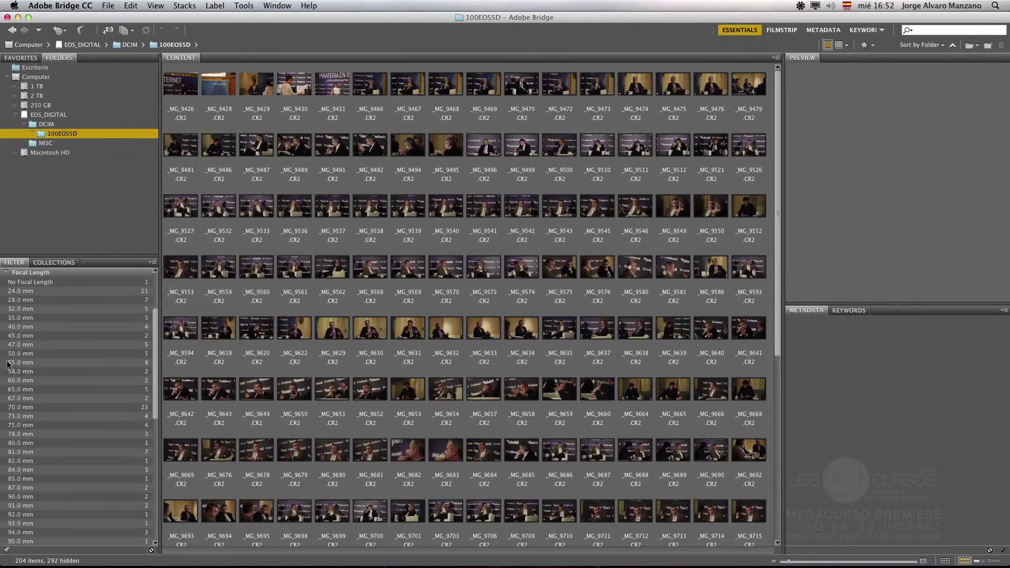
click(5, 273)
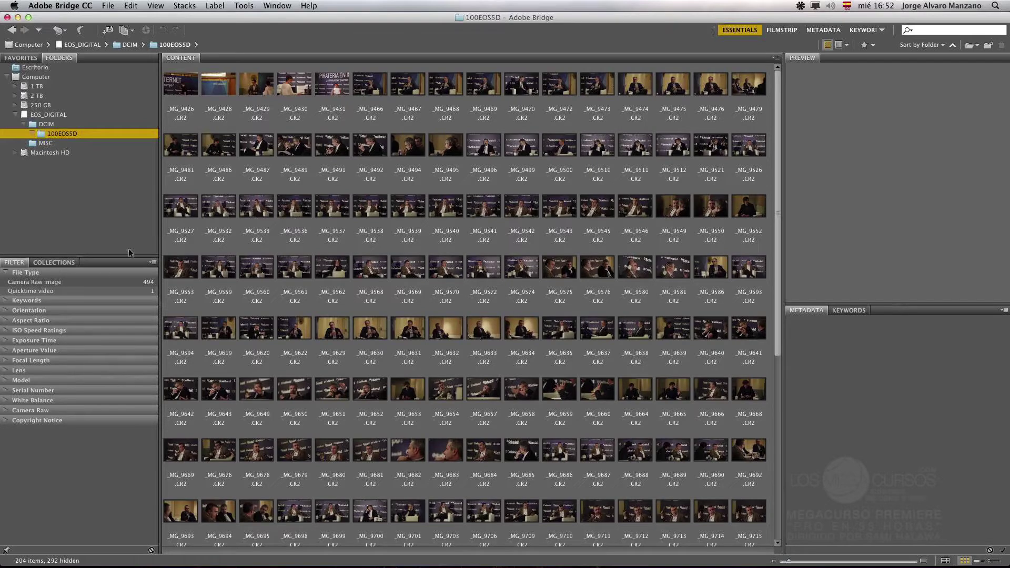
Step: Examine the White Balance, Camera Raw, Aperture Value and Exposure Time filter criteria, collapsing each one again
click(4, 400)
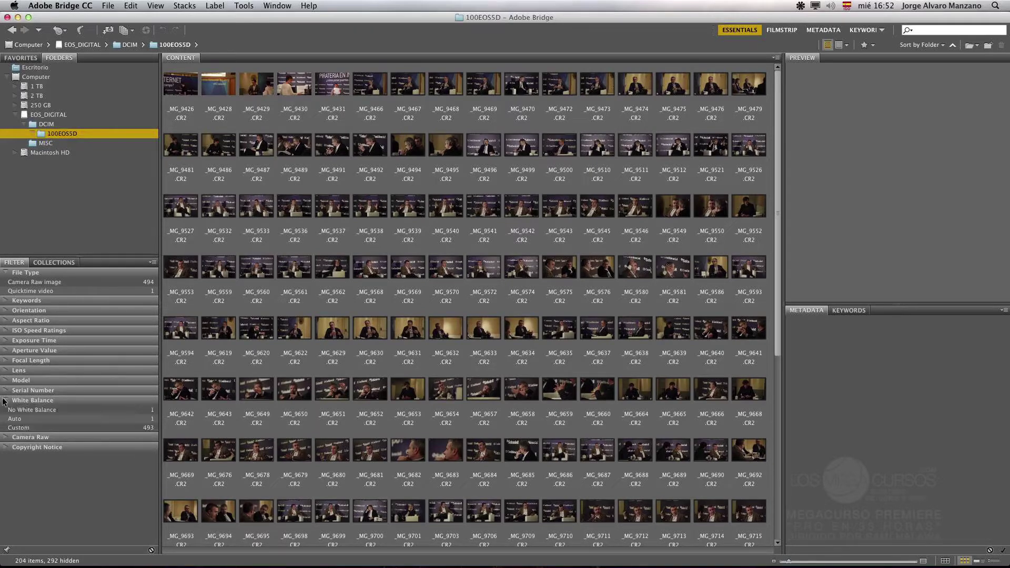
click(4, 400)
click(3, 410)
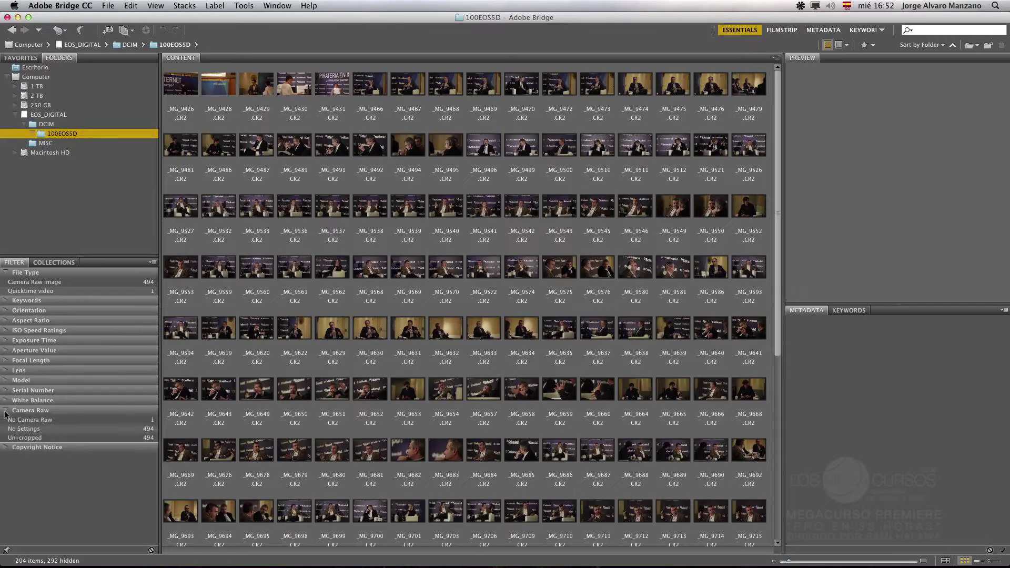
click(5, 410)
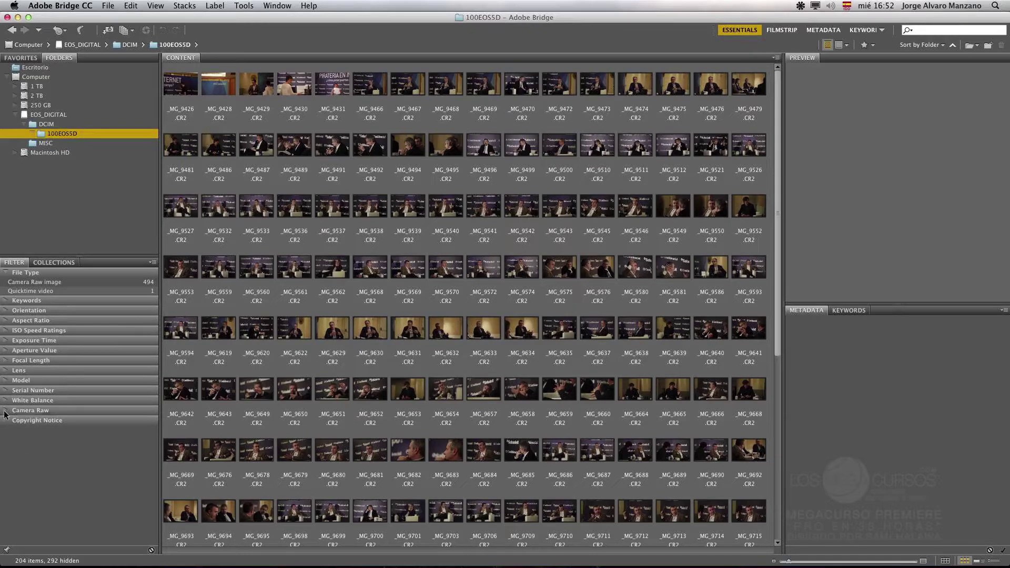
click(6, 350)
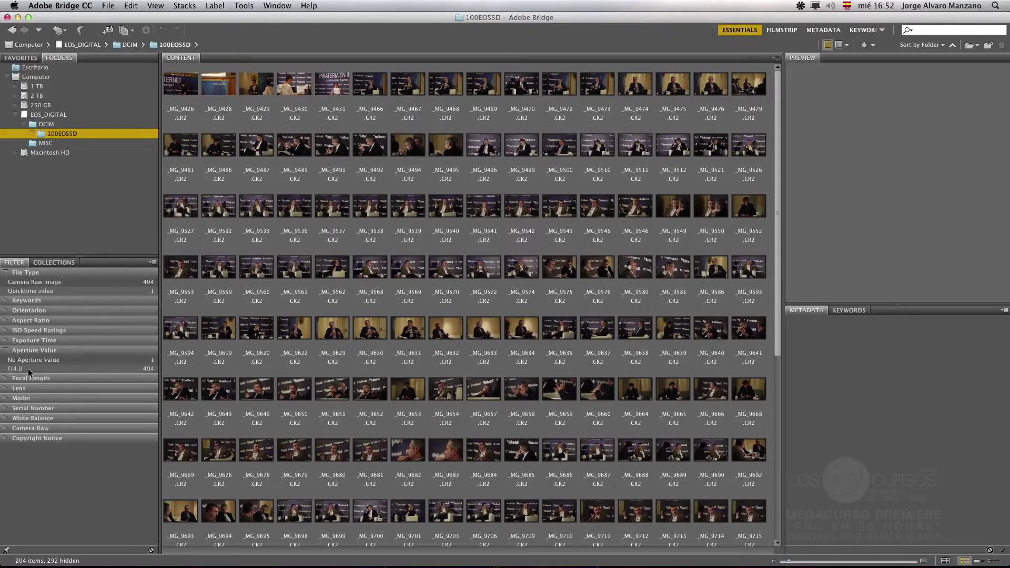
click(6, 350)
click(6, 340)
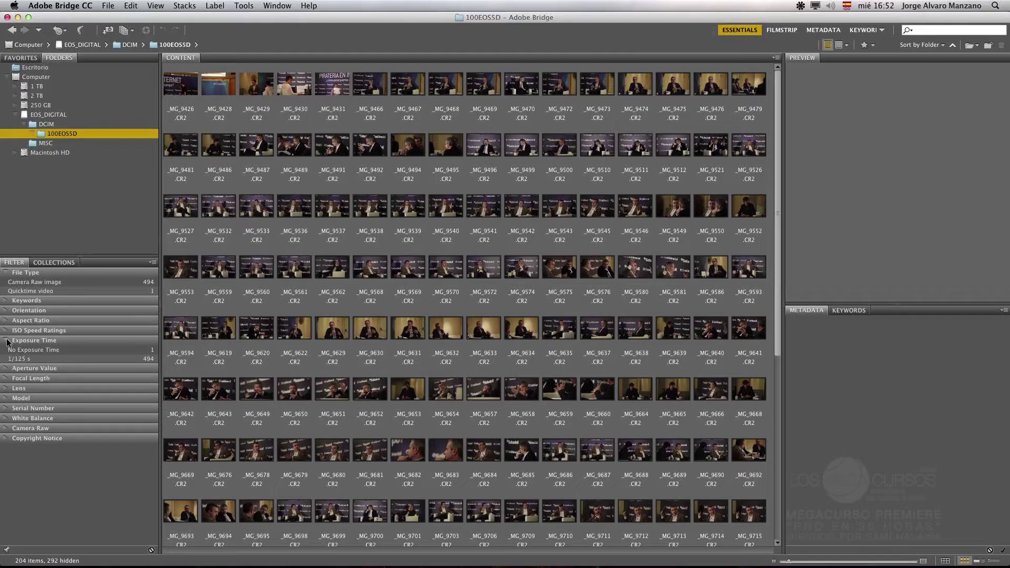
click(7, 341)
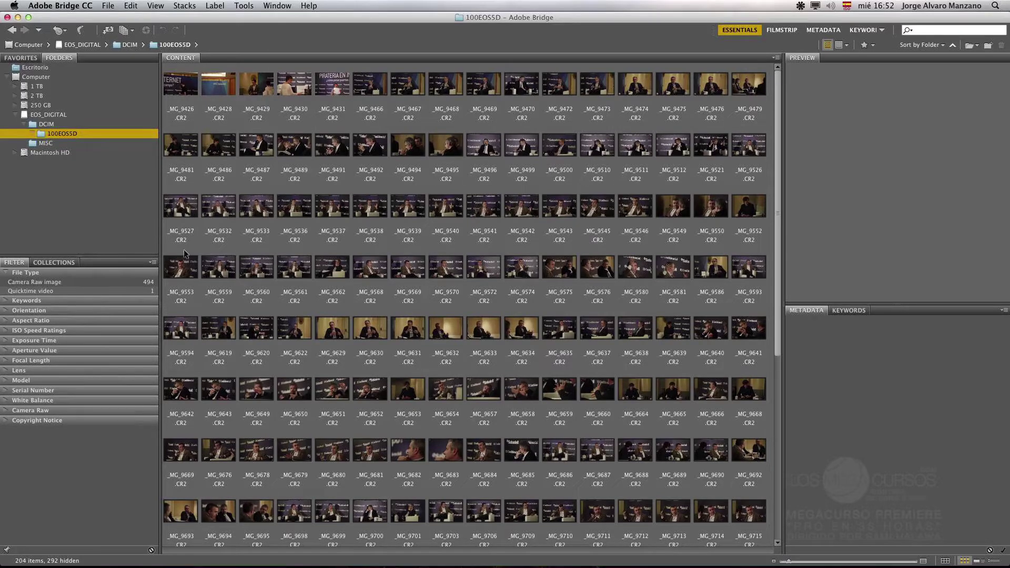
Step: Collapse DCIM and EOS_DIGITAL in the folder tree and expand the PROYECTOS folder on the 2 TB drive
click(24, 125)
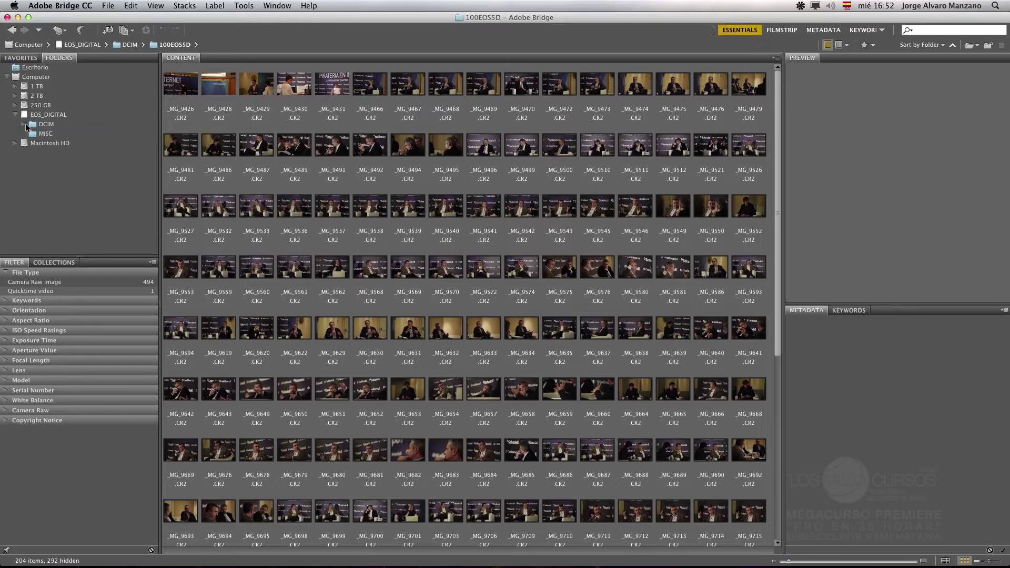
click(16, 115)
click(15, 96)
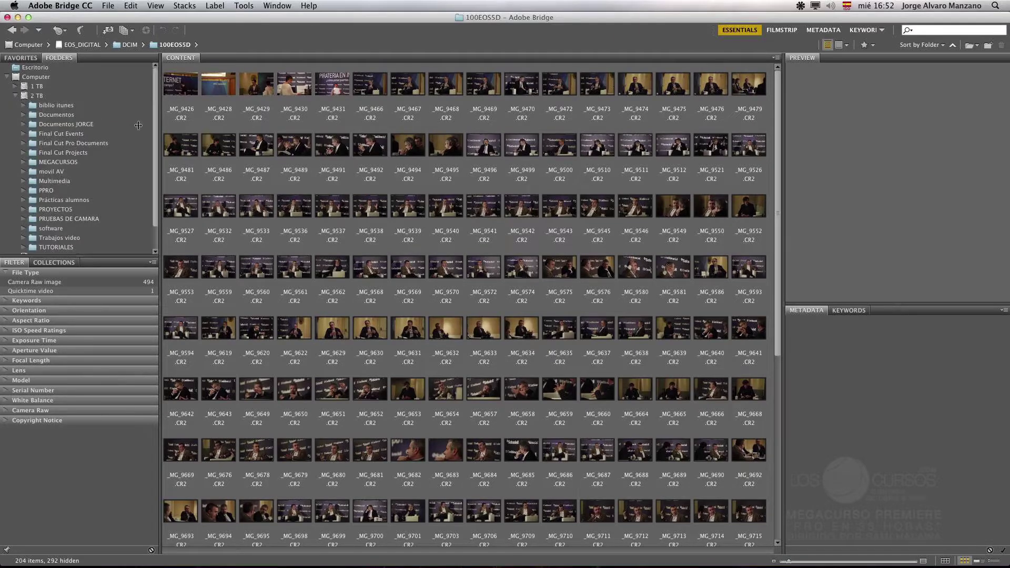
scroll(152, 126, down, 2)
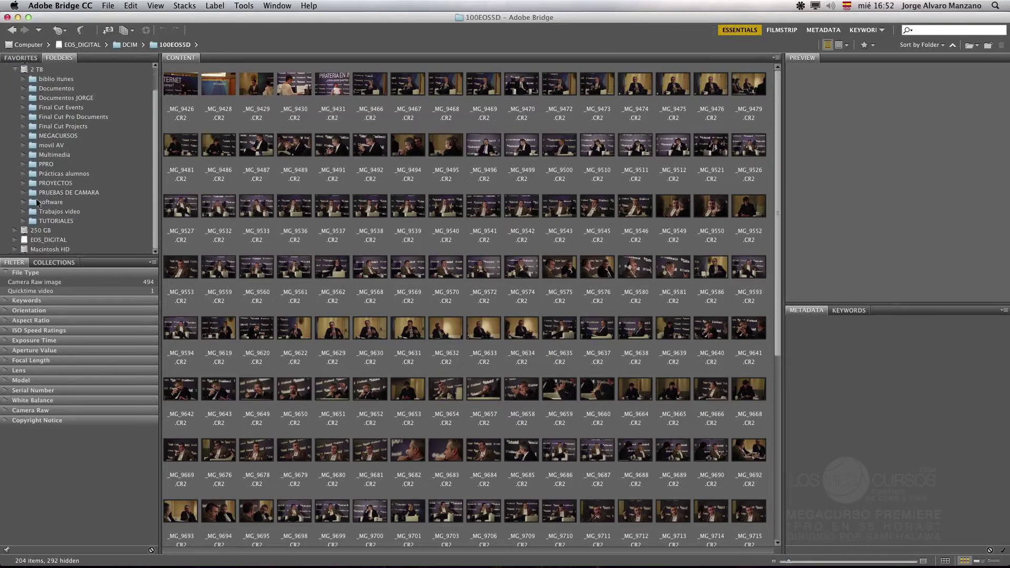
click(24, 183)
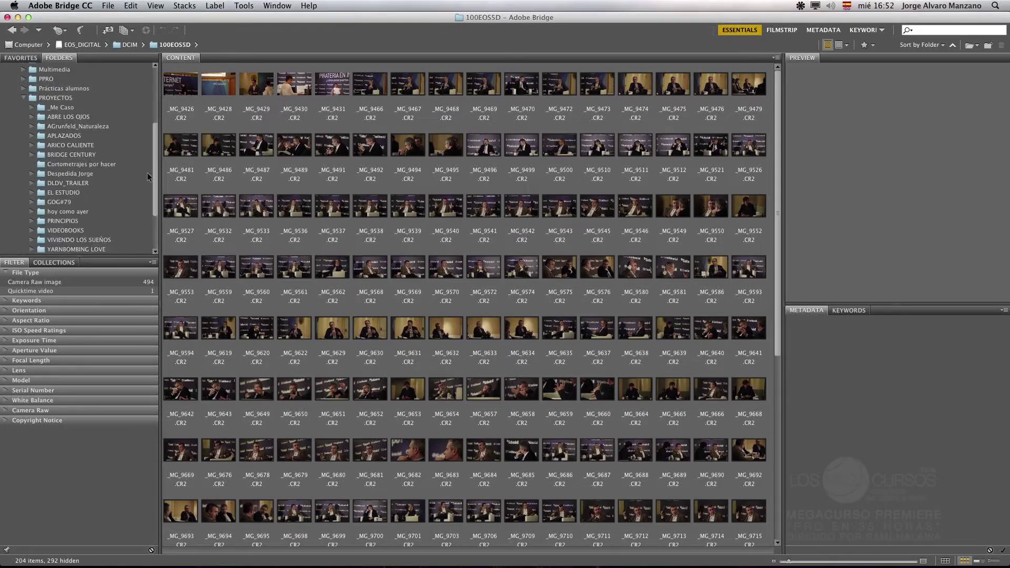
Step: Display the contents of the RAW folder inside DLDV_TRAILER, DLDV
click(32, 183)
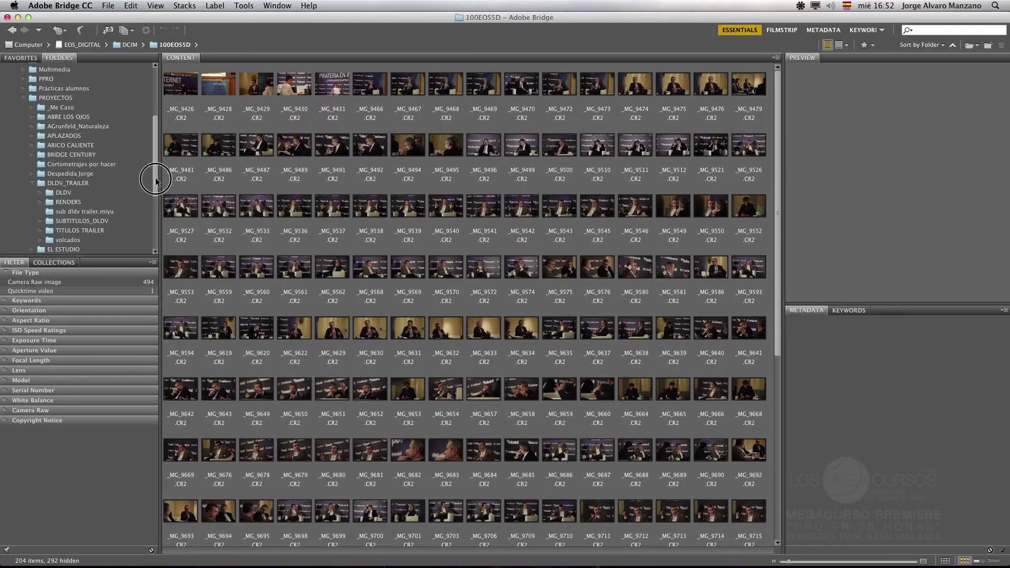
scroll(153, 184, down, 3)
click(41, 169)
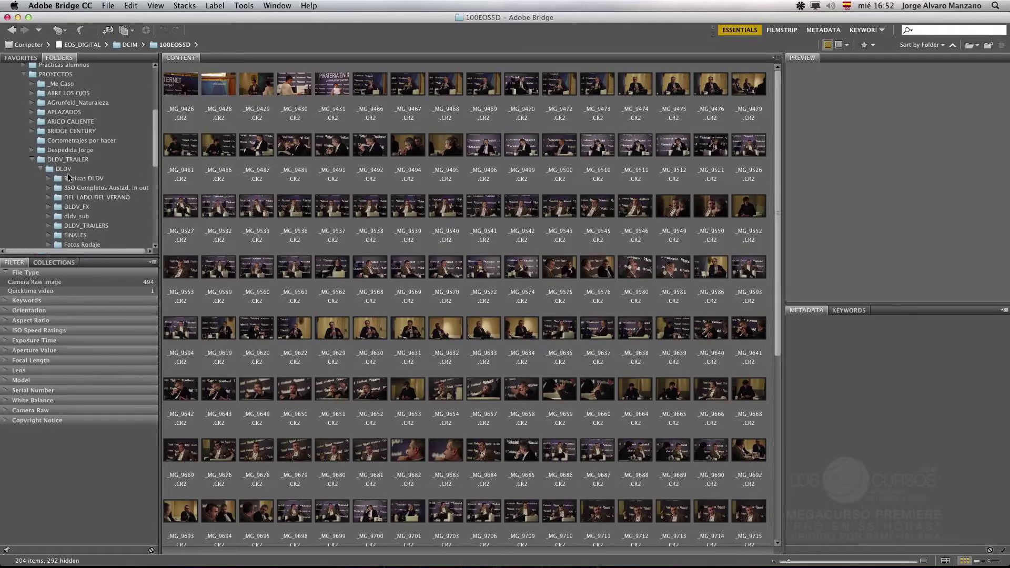
drag(156, 160, 150, 196)
click(48, 186)
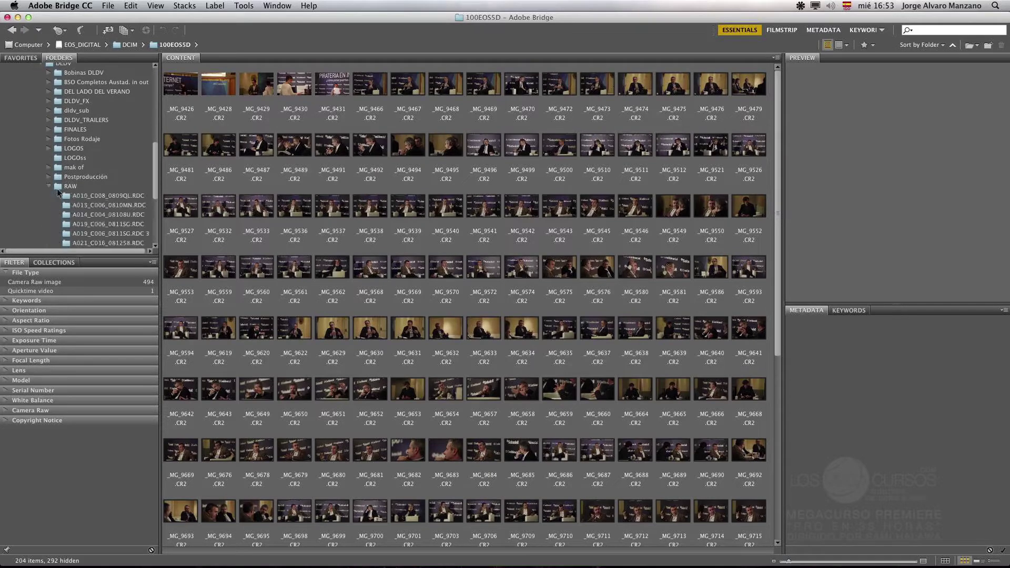
click(78, 188)
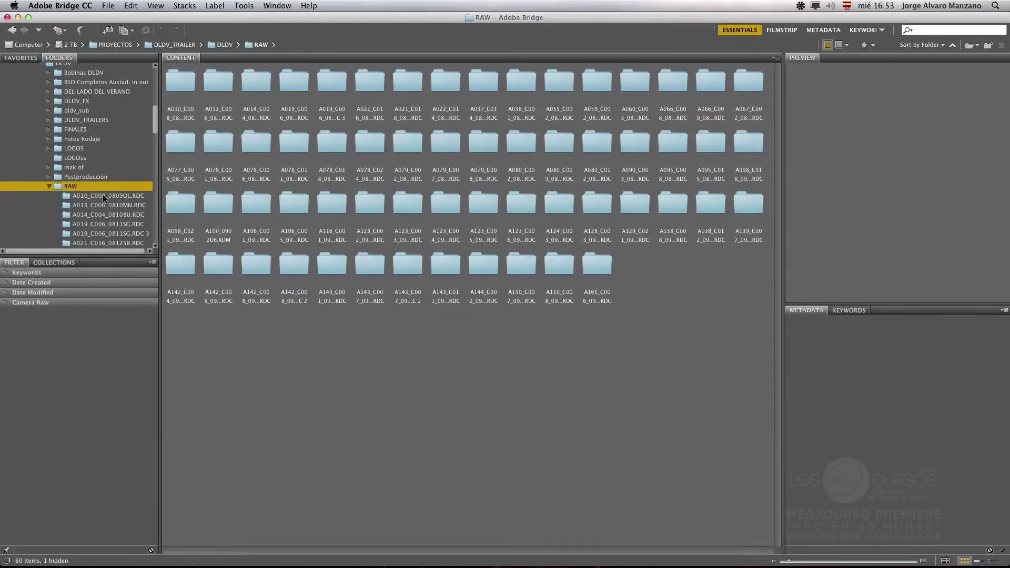
Step: Open the A010_C008_0809QL.RDC folder, filter its contents to r3d files and select the first clip
click(105, 195)
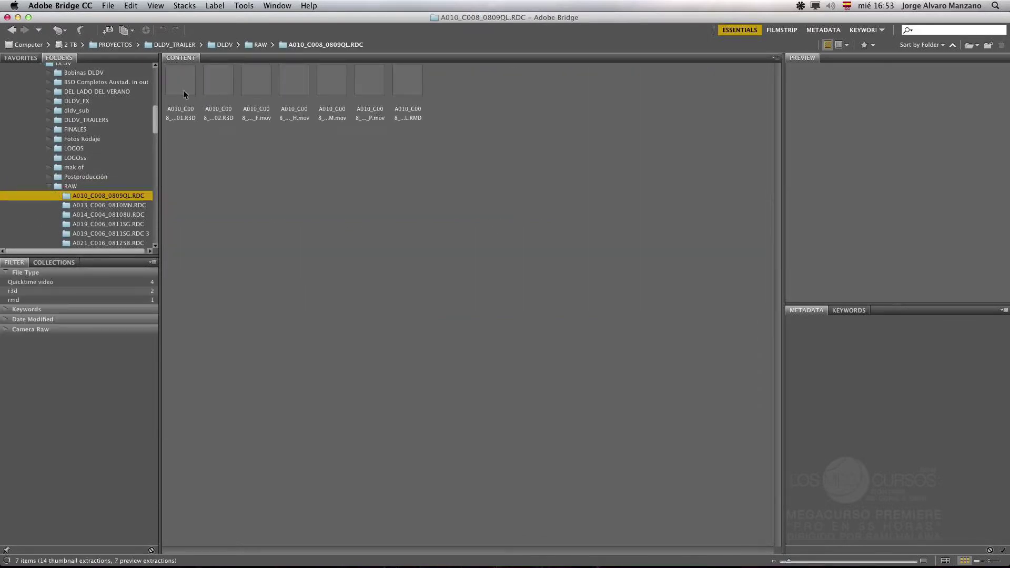
click(36, 292)
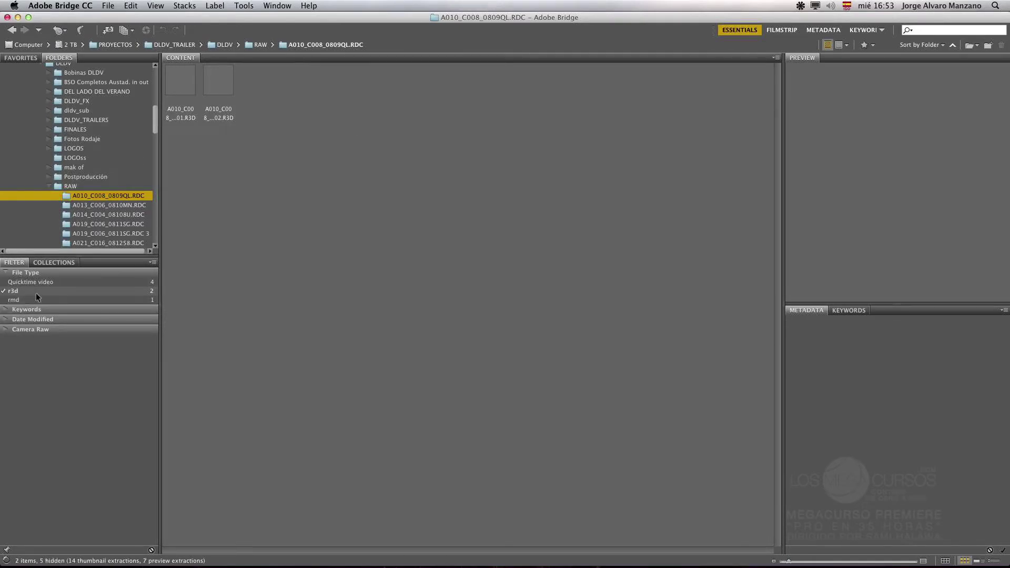
click(183, 92)
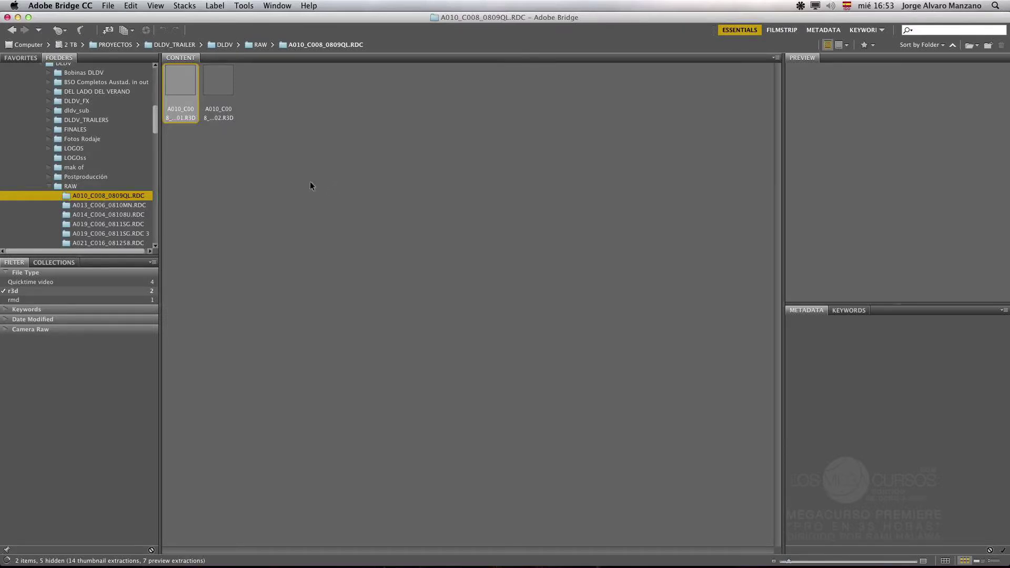
Step: Widen the folder tree and filter area slightly, and preview the two R3D clips one after the other
click(7, 330)
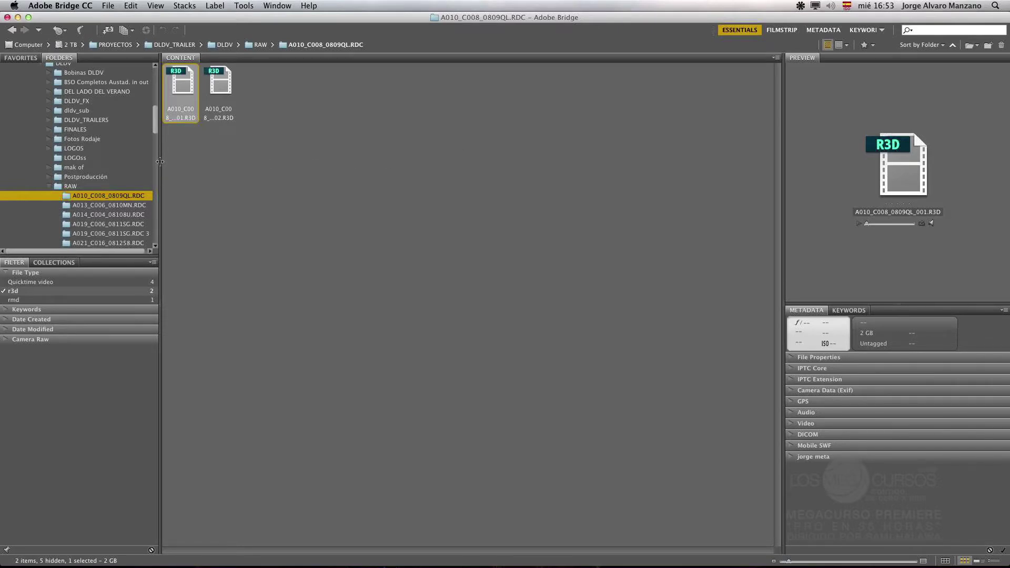
drag(160, 161, 188, 166)
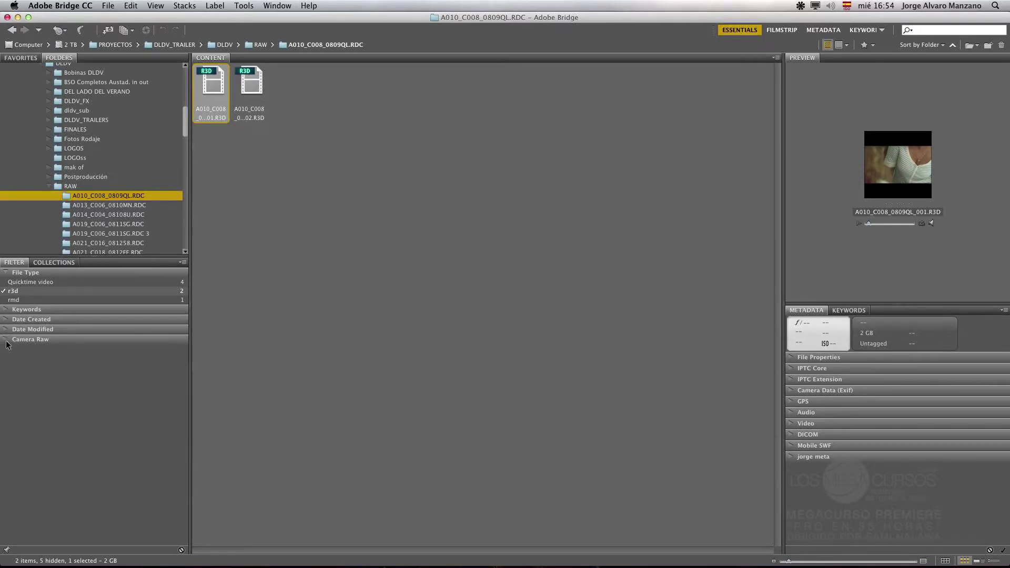
click(293, 219)
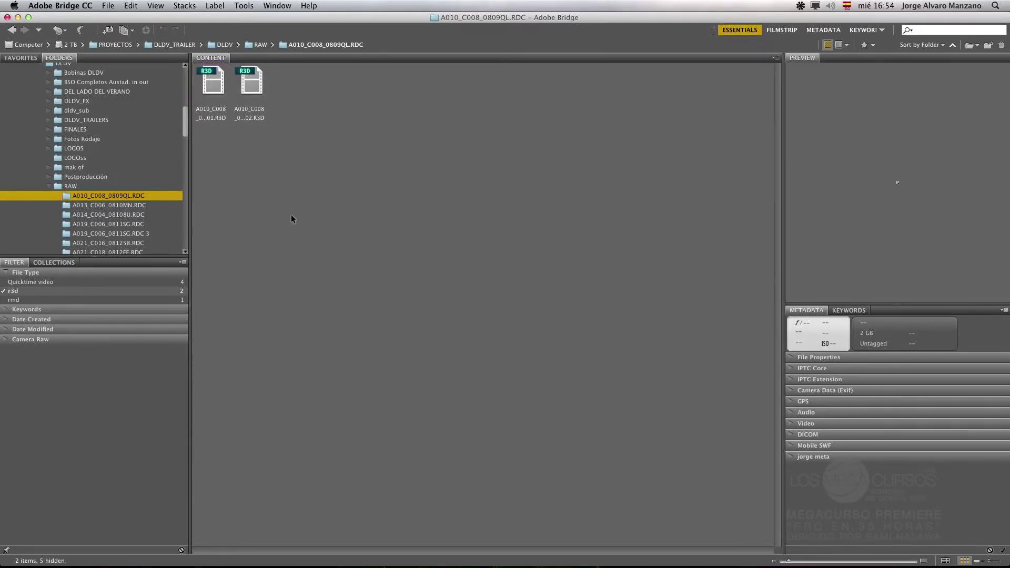
click(211, 90)
click(252, 89)
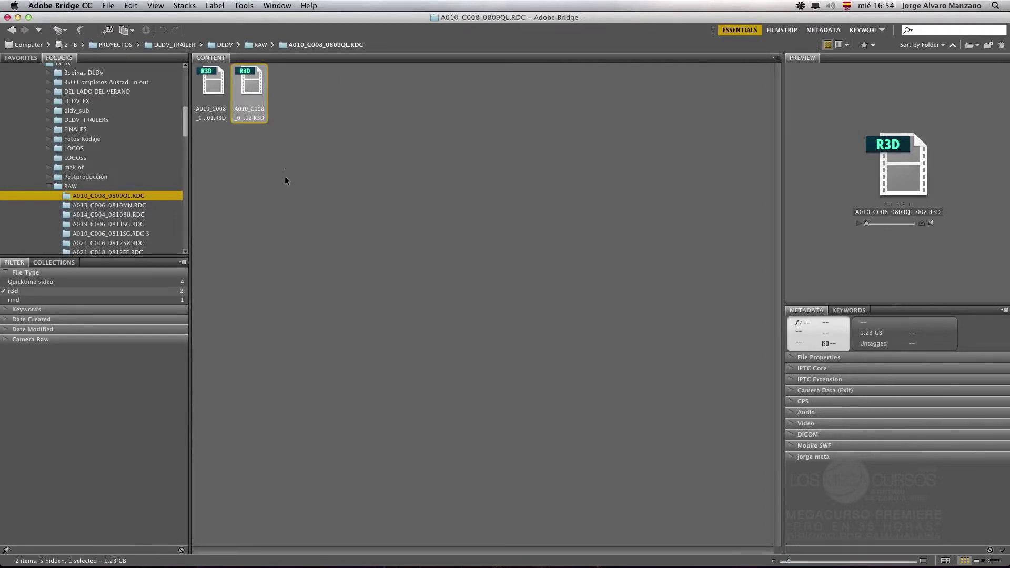
Step: Return to the beginning of the folder tree and hide Adobe Bridge to switch to Premiere Pro
drag(186, 125, 187, 77)
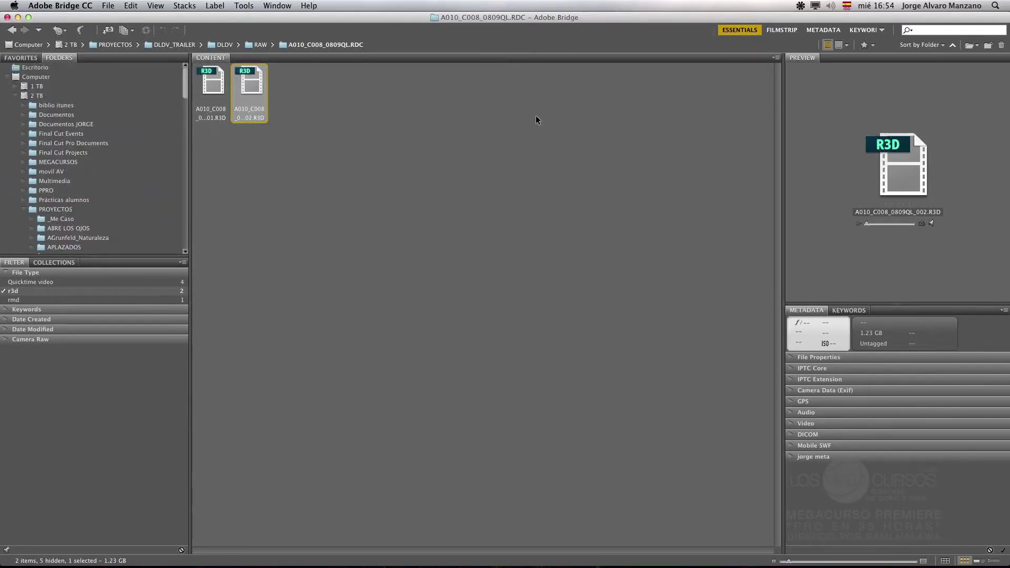
click(75, 5)
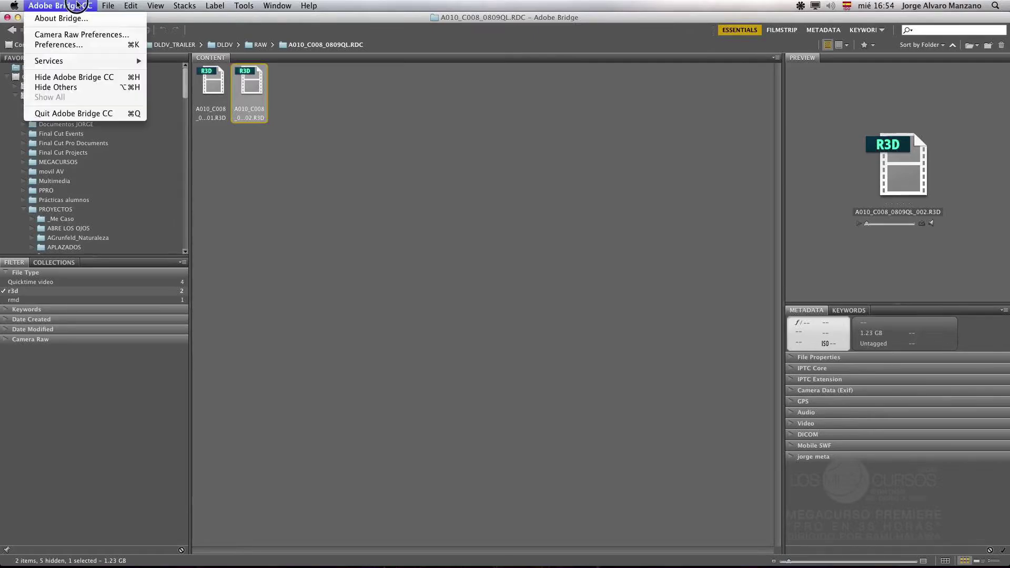
click(90, 74)
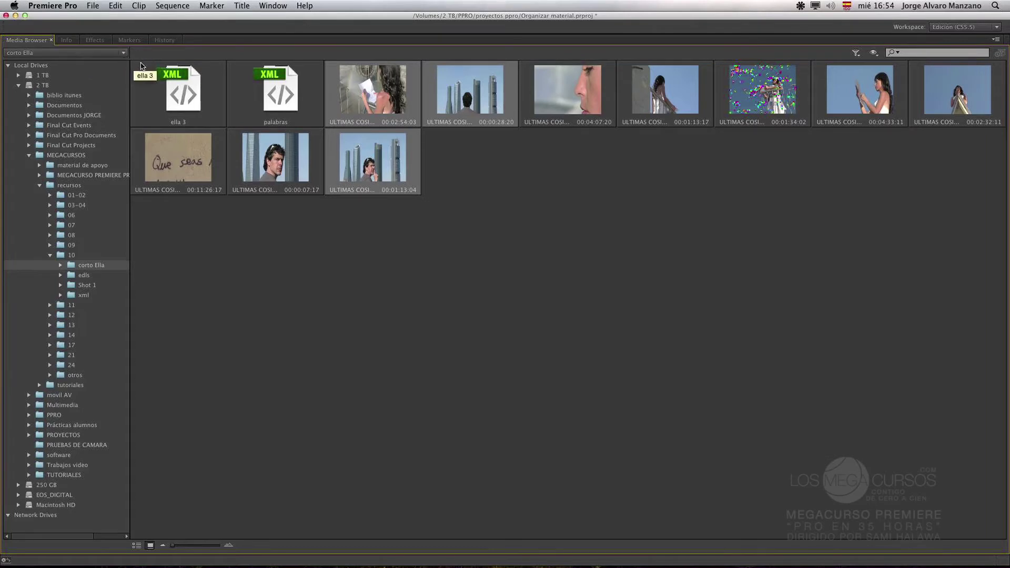
Step: Restore the maximized Media Browser to its normal size and delete all clips from the Organizar material project
key(grave)
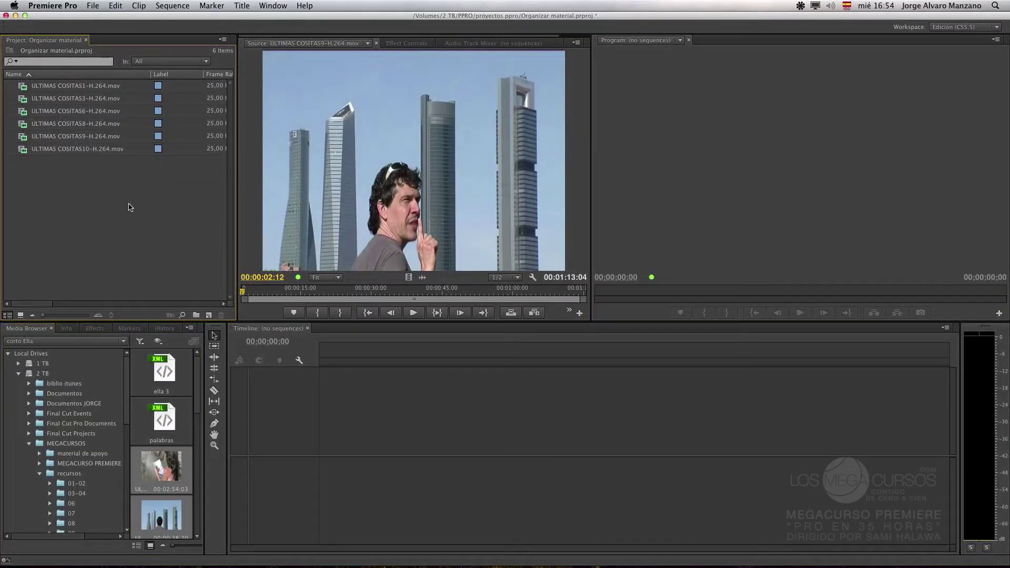
drag(130, 207, 19, 65)
key(Delete)
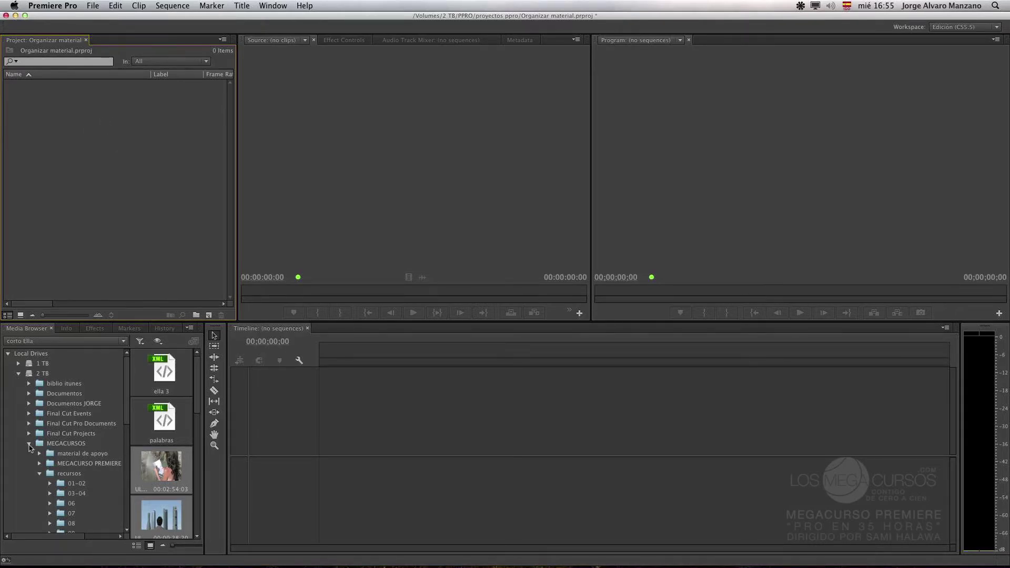
Step: Collapse MEGACURSOS in the Media Browser and import the selected ULTIMAS COSITAS clips from corto Ella into the project
click(30, 444)
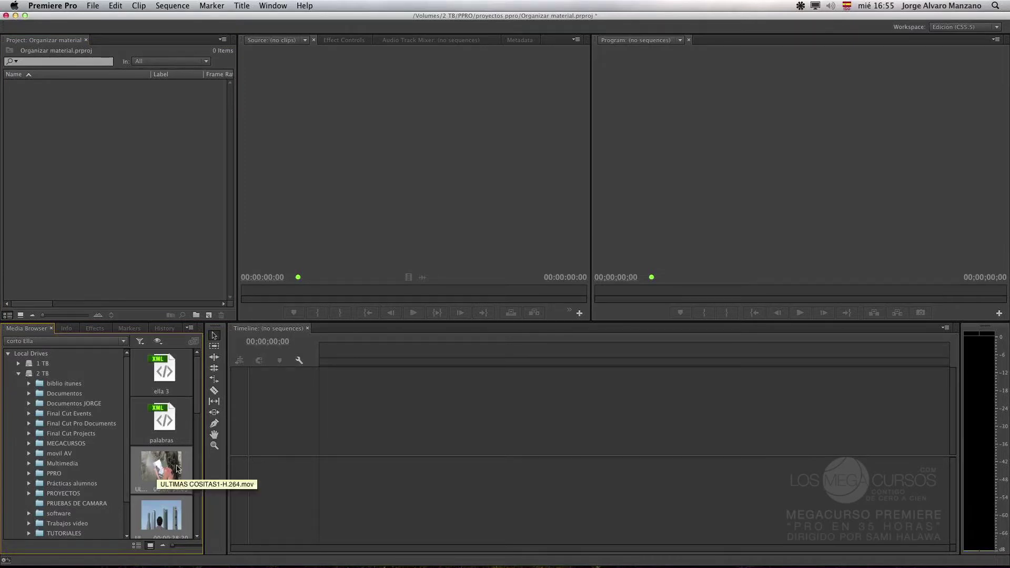
drag(149, 459, 90, 180)
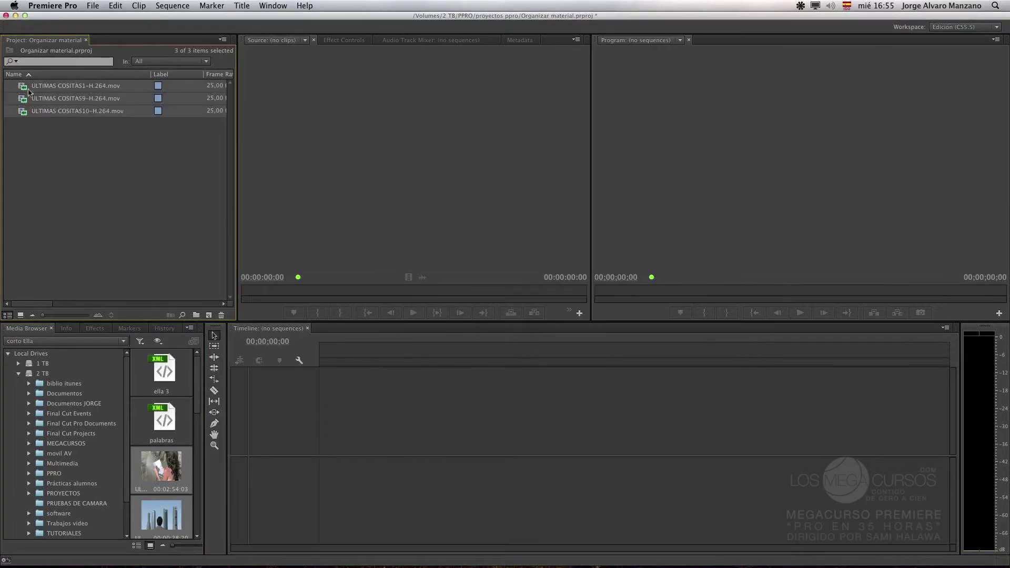
click(113, 214)
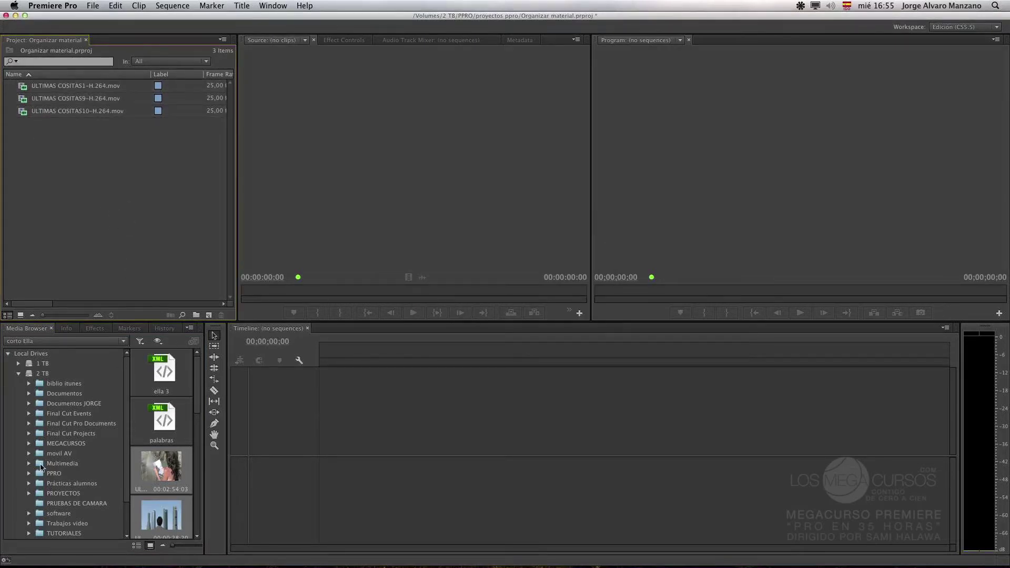
Step: Expand MEGACURSOS again, display the contents of folder 10 inside recursos, and maximize the Media Browser
click(124, 405)
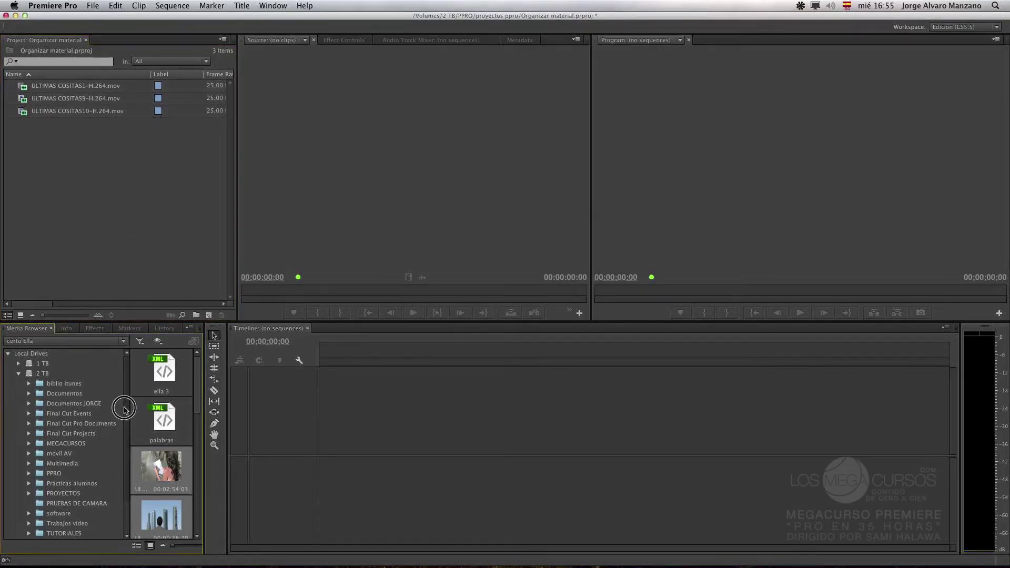
scroll(124, 410, down, 2)
click(29, 419)
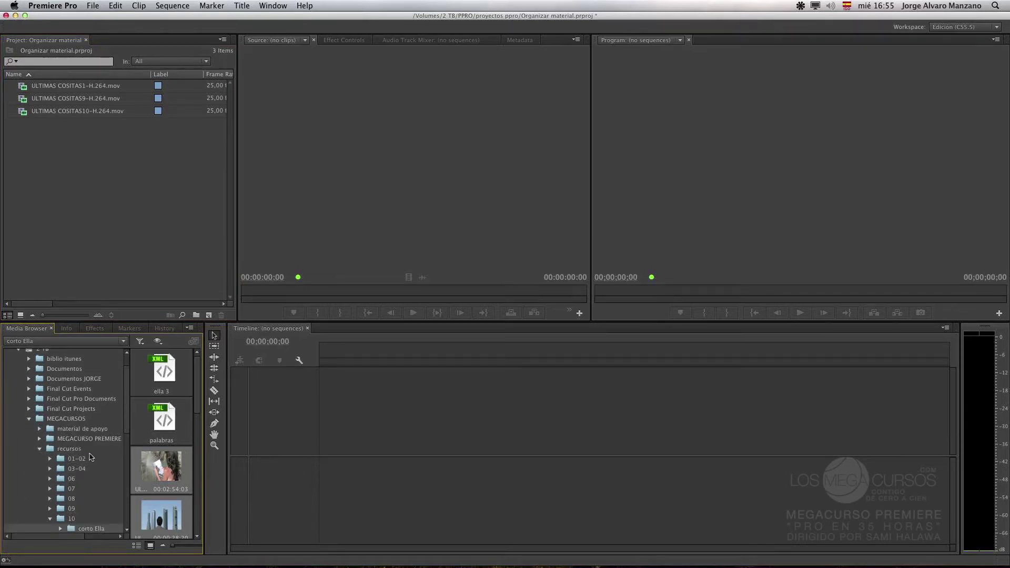
drag(124, 428, 124, 462)
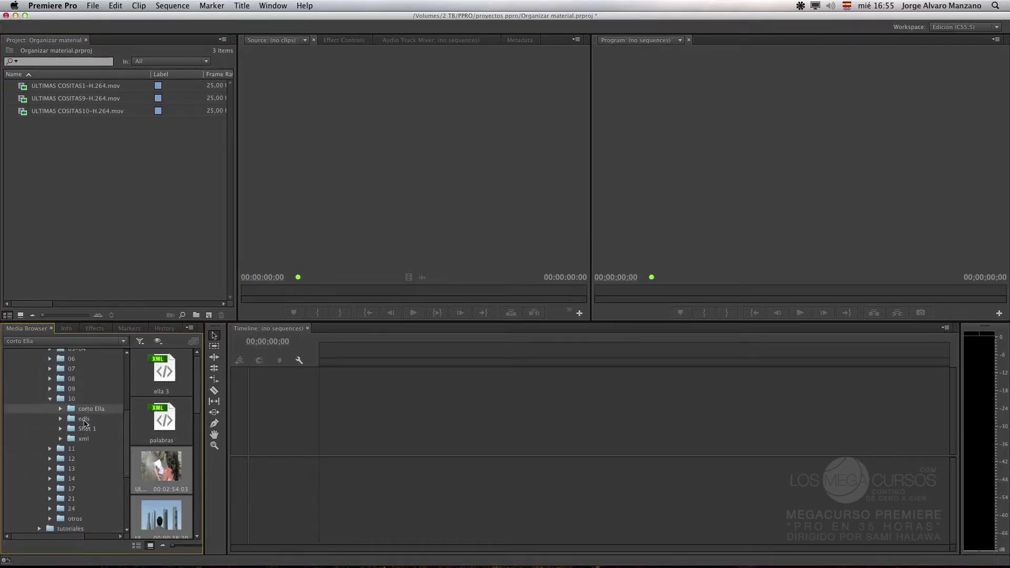
click(70, 399)
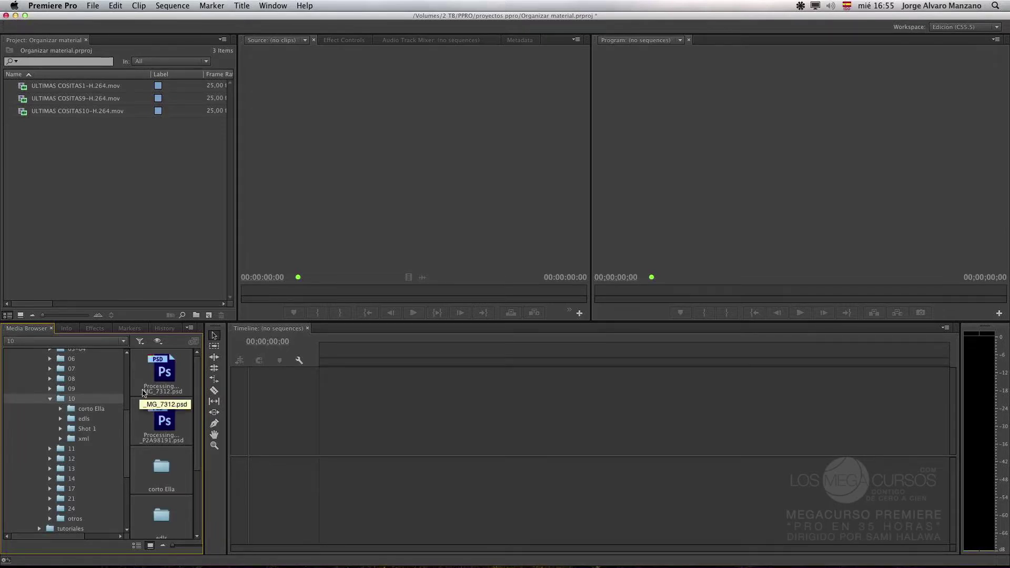
key(grave)
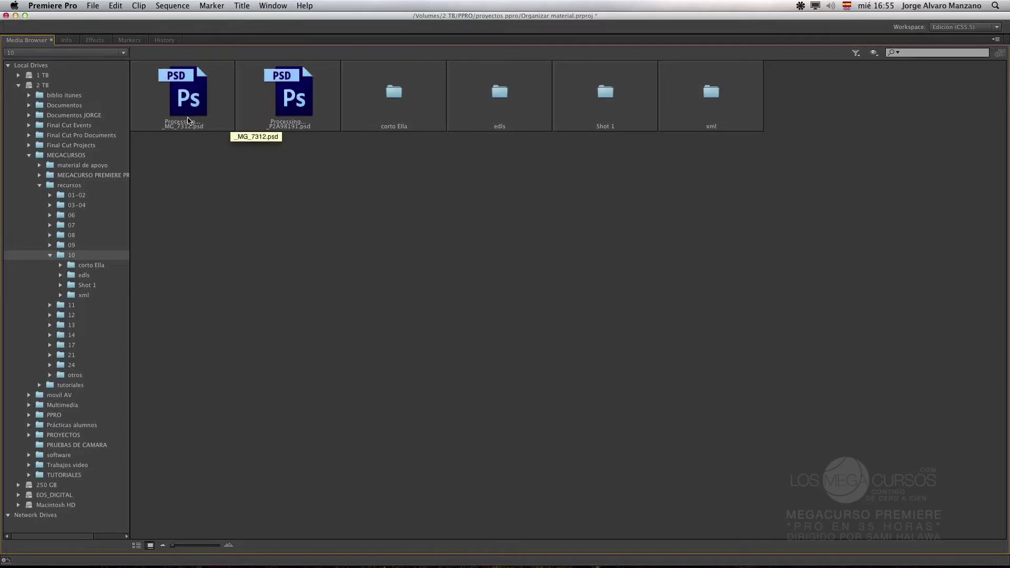
Step: Collapse folder 10 and check the subfolders of 07 and 08, collapsing both again
click(50, 256)
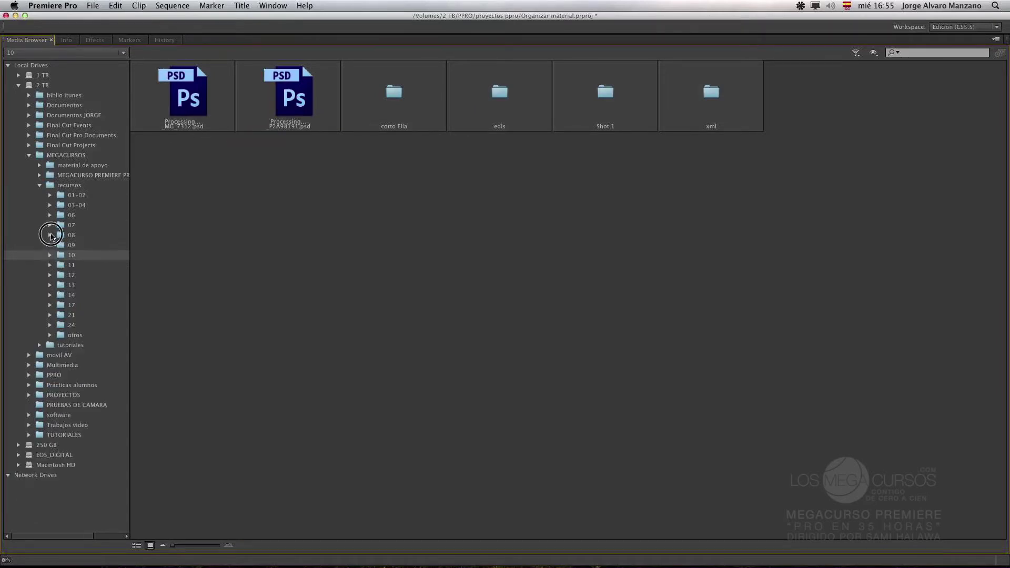
click(51, 235)
click(51, 225)
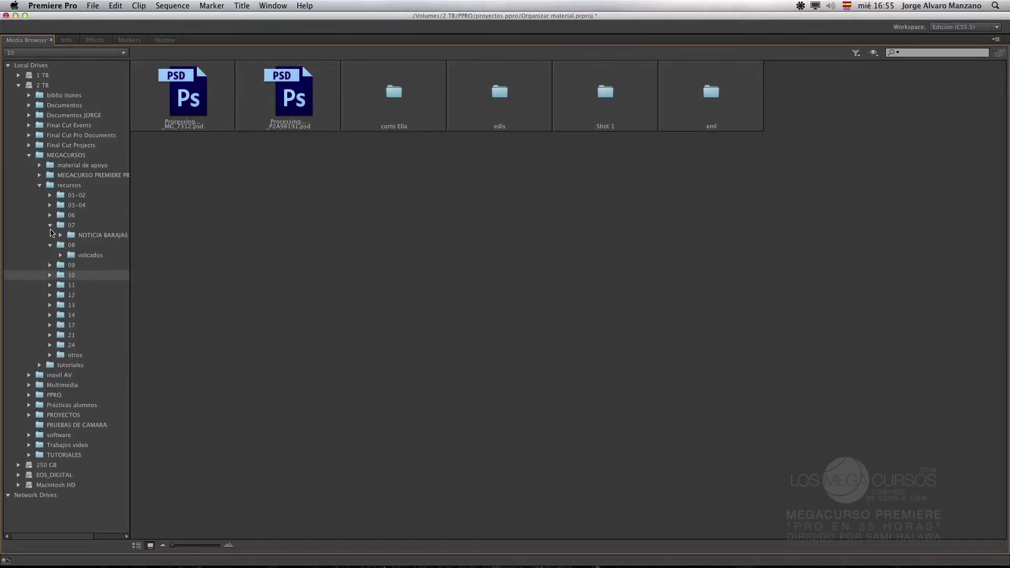
click(51, 245)
click(50, 225)
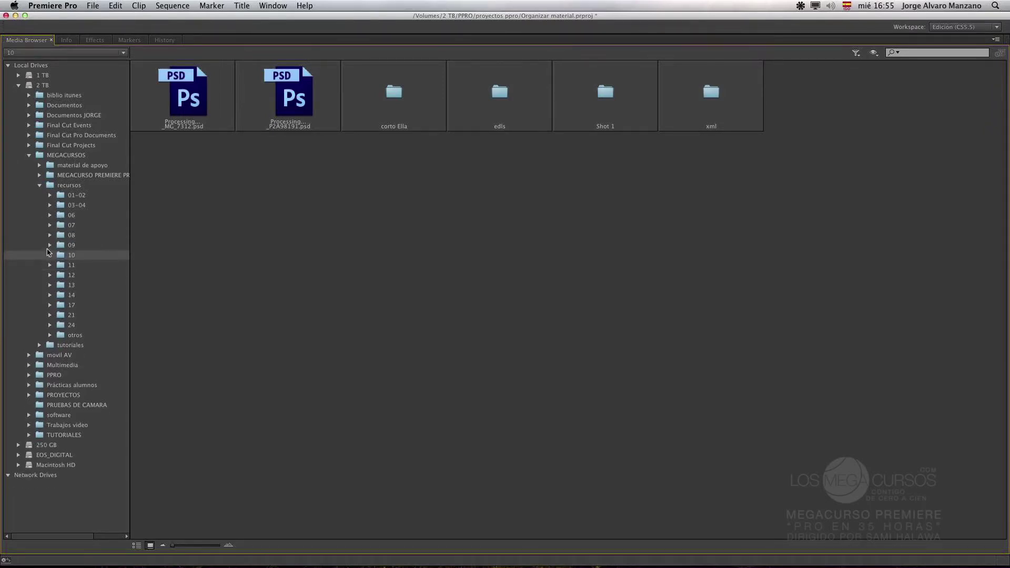
Step: Display the músicas folder inside 09, Poker, restore the normal layout and import the música de suspenso track into the project
click(50, 245)
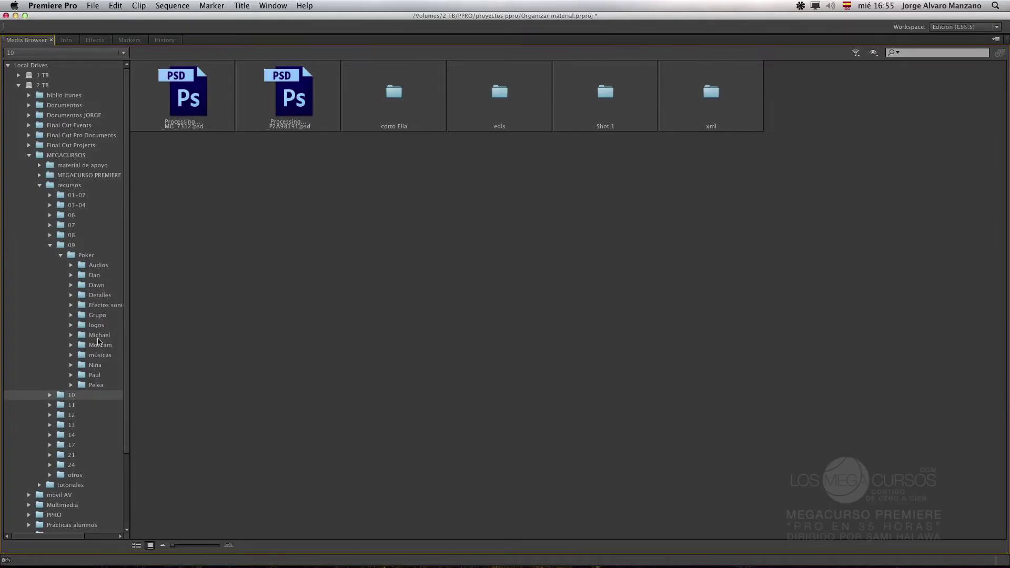
click(101, 357)
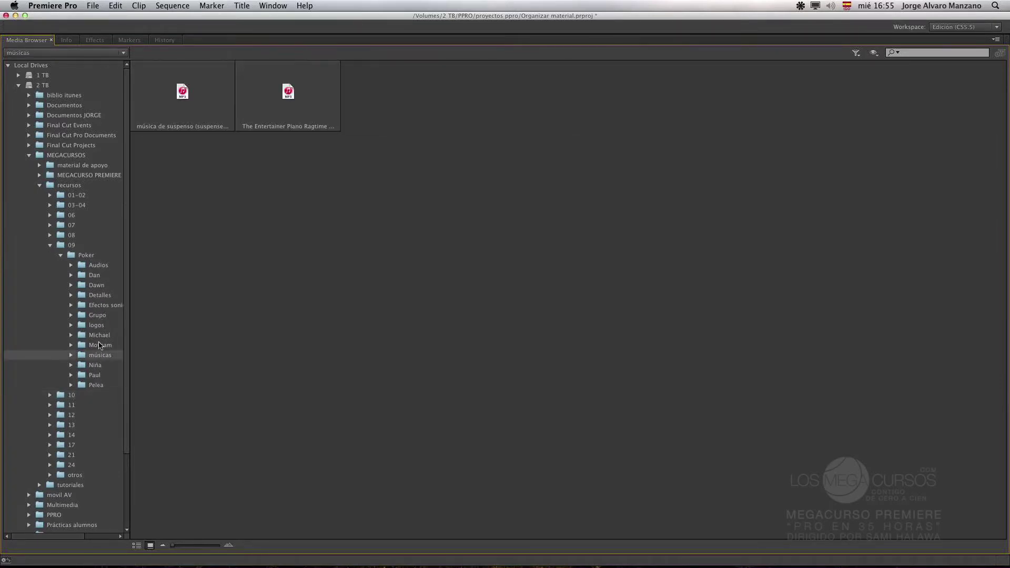
key(grave)
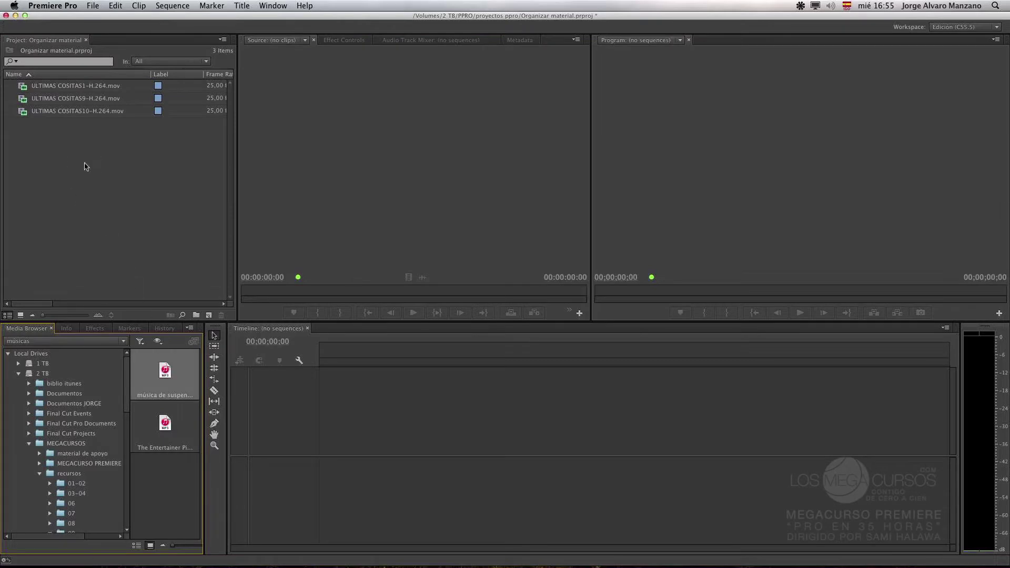
key(super+alt+i)
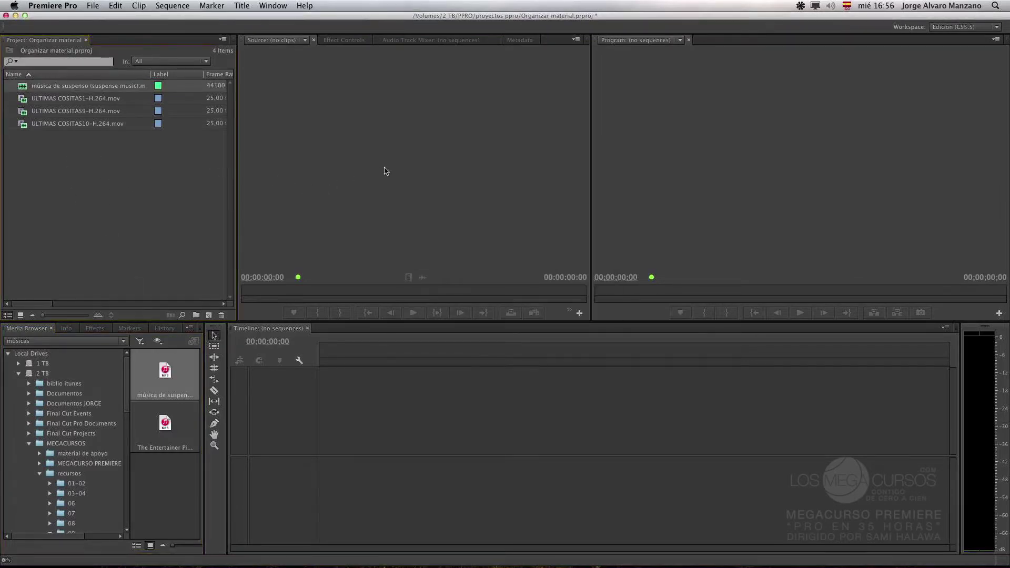
click(135, 195)
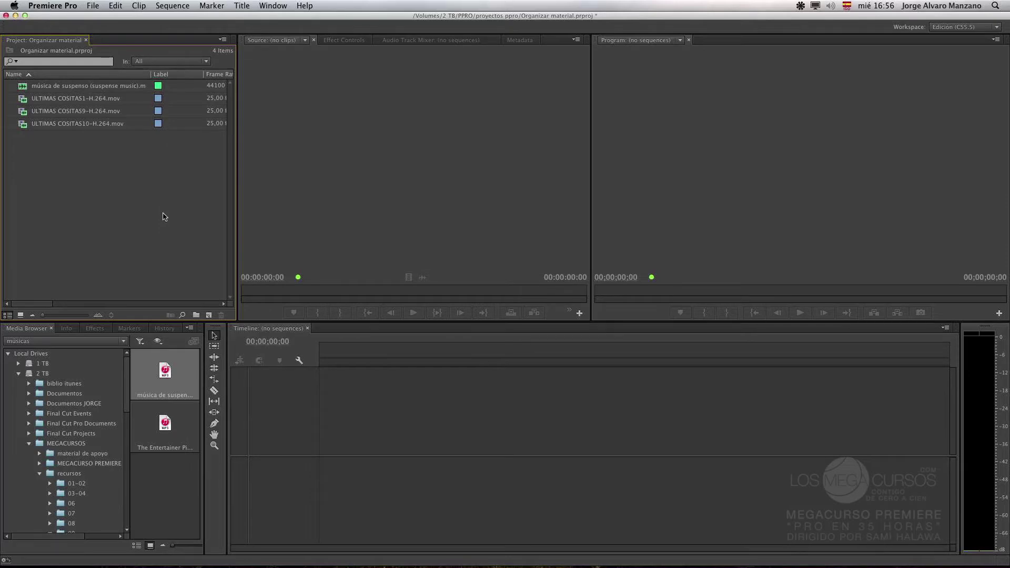
Step: Switch back to Adobe Bridge and collapse the 2 TB drive in the folder tree
key(super+Tab)
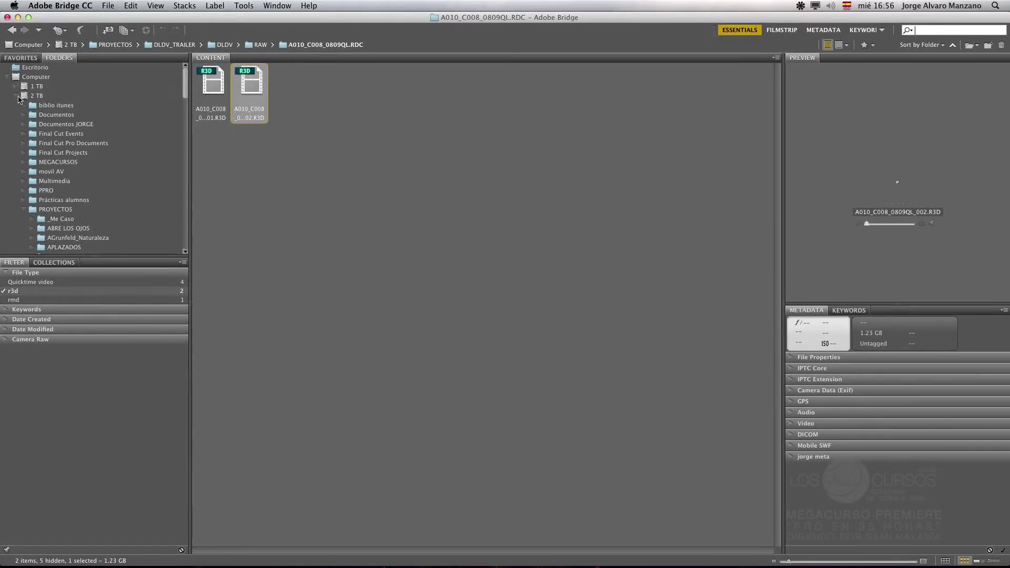
click(16, 97)
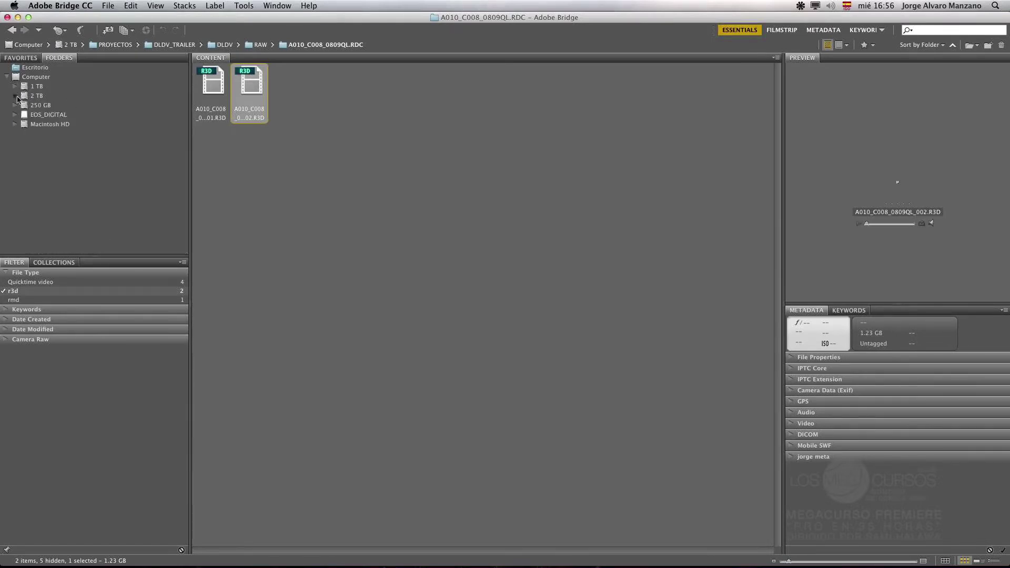
click(17, 97)
click(15, 68)
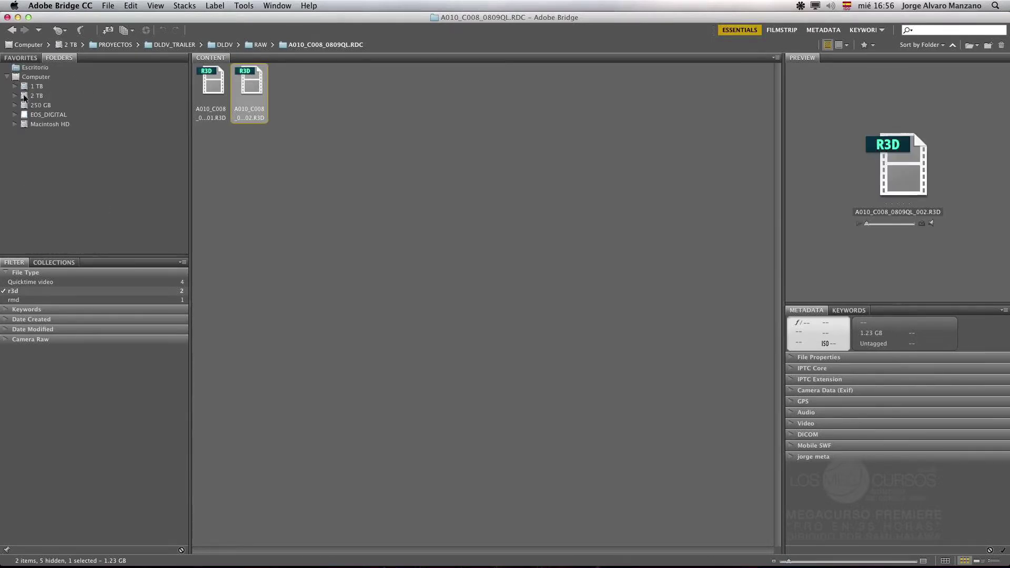
Step: Display the 100EOS5D folder inside EOS_DIGITAL, DCIM, and filter its contents to Quicktime video files
click(15, 114)
click(45, 125)
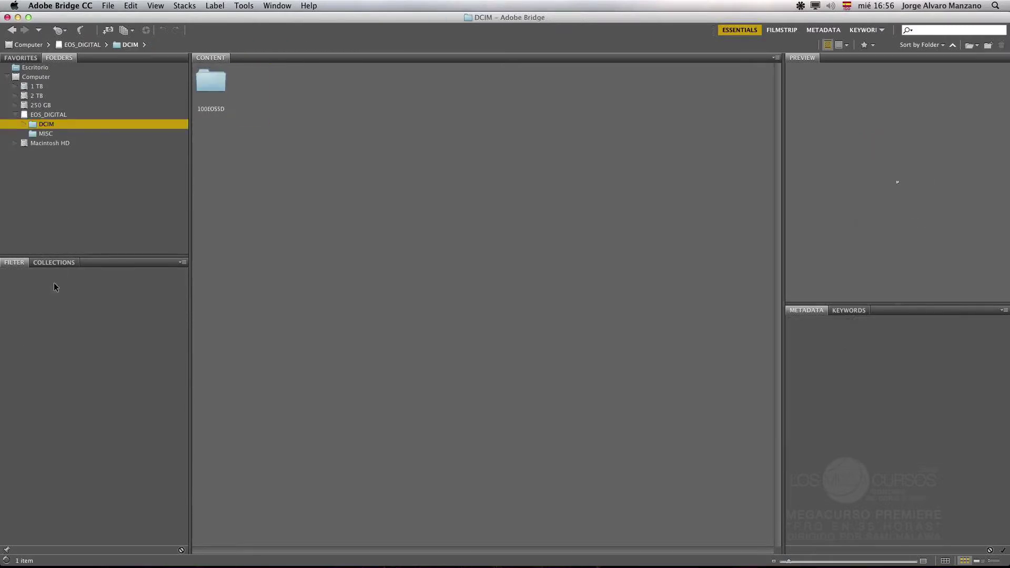
click(24, 123)
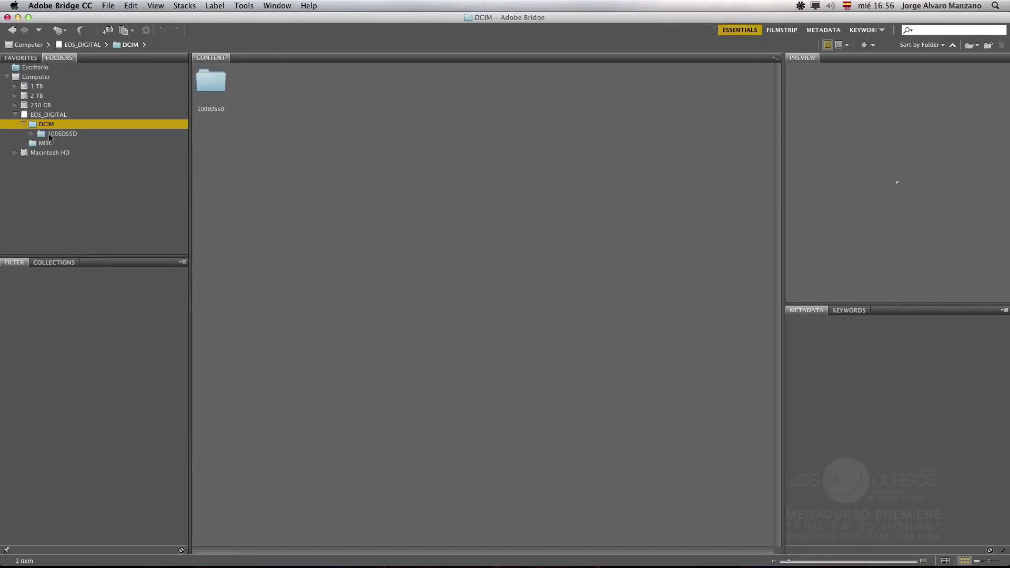
click(52, 135)
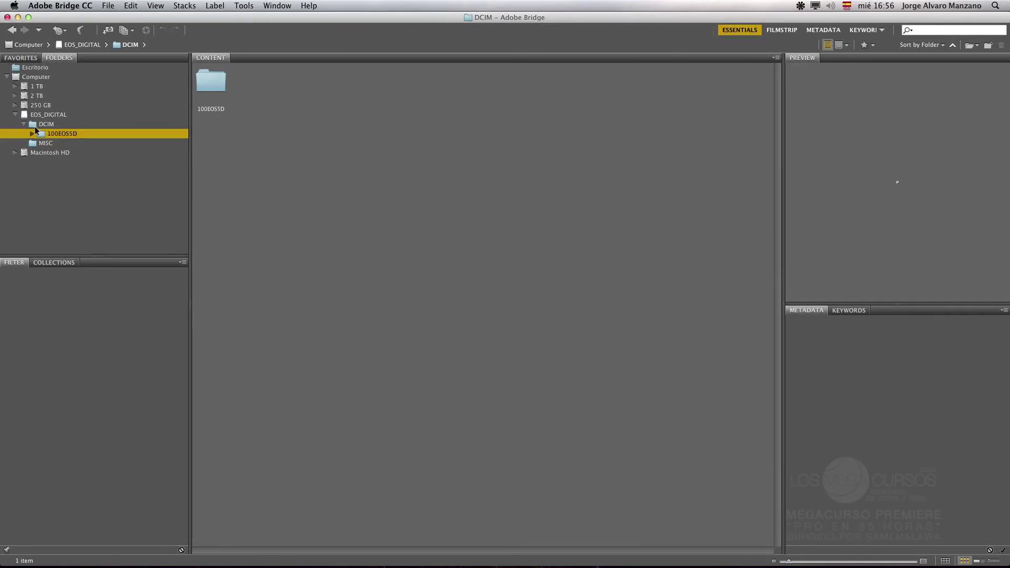
click(48, 291)
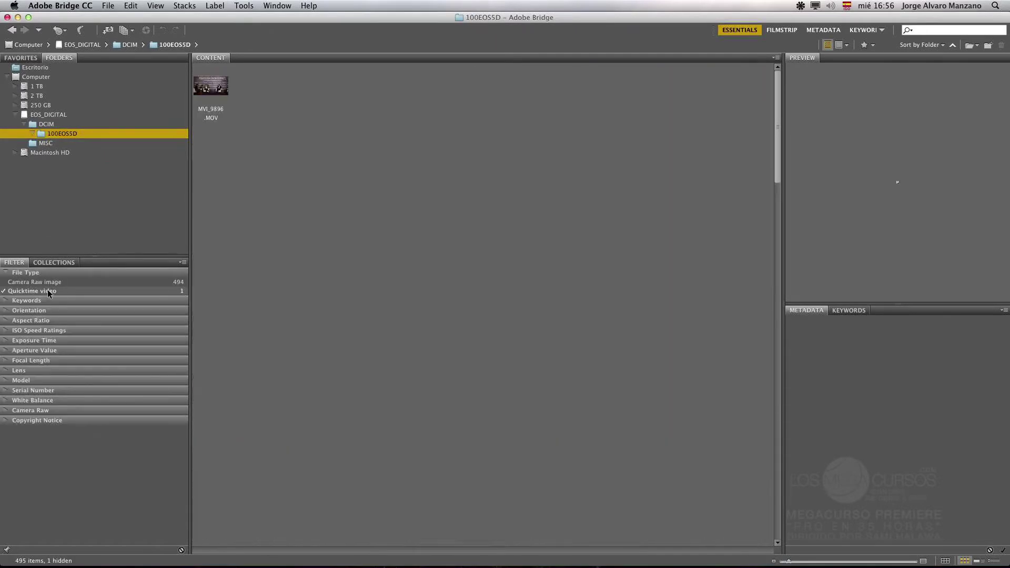
Step: Enlarge the thumbnail of MVI_9896.MOV and play the clip in the preview
click(218, 86)
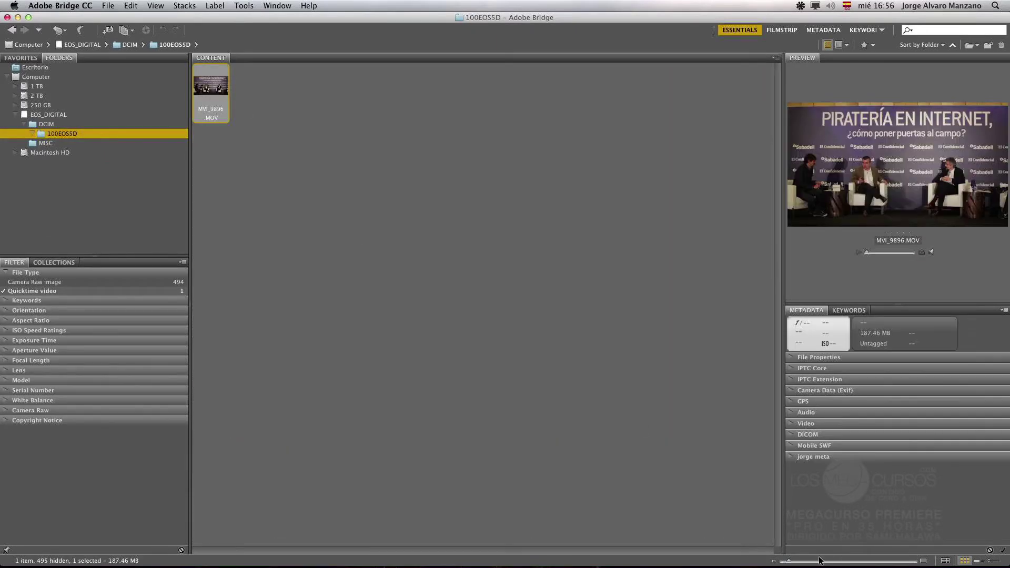
drag(787, 560, 866, 561)
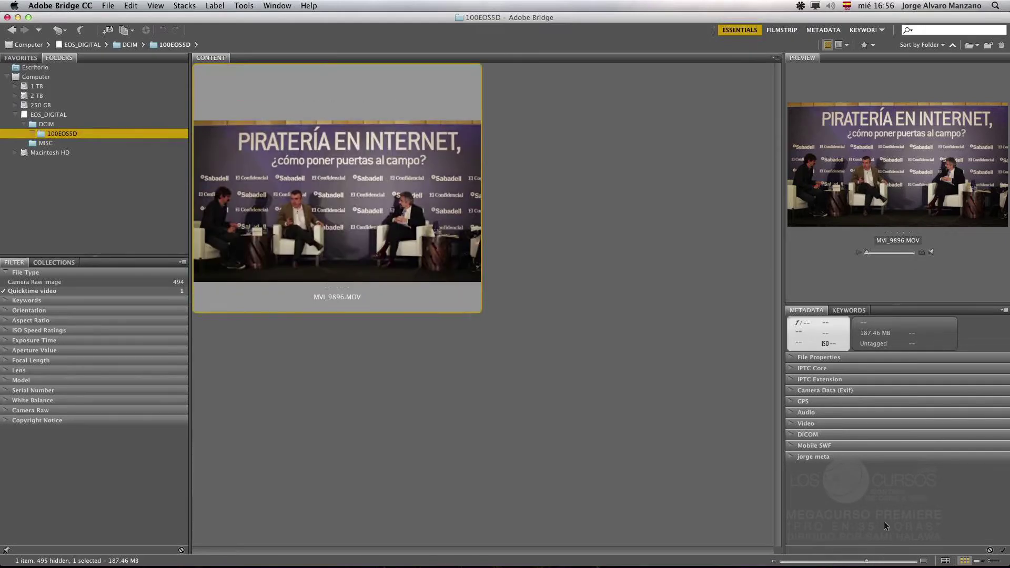
click(858, 253)
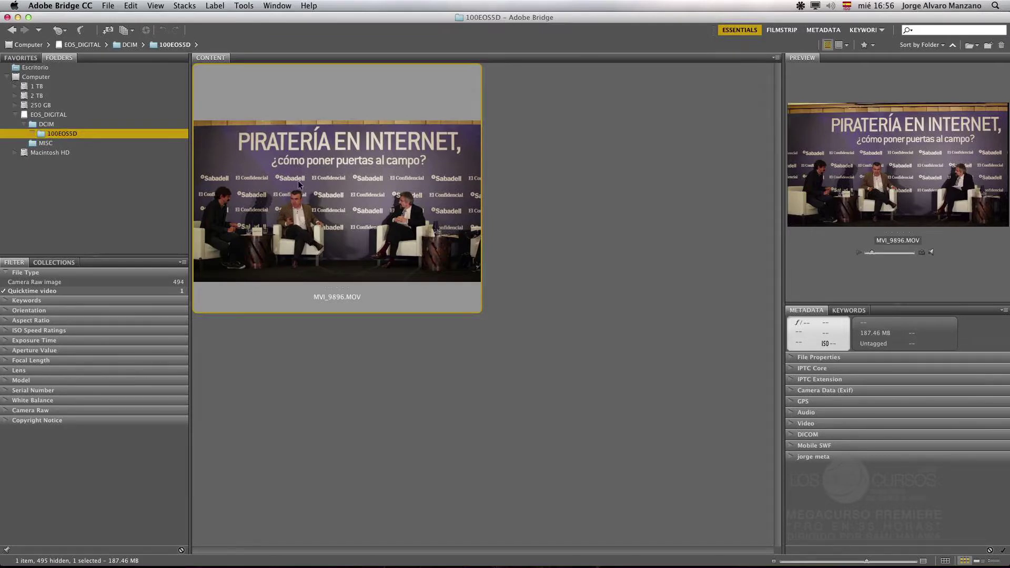
Step: Copy MVI_9896.MOV to folder 10 on the 2 TB drive, inside MEGACURSOS, recursos
right_click(329, 177)
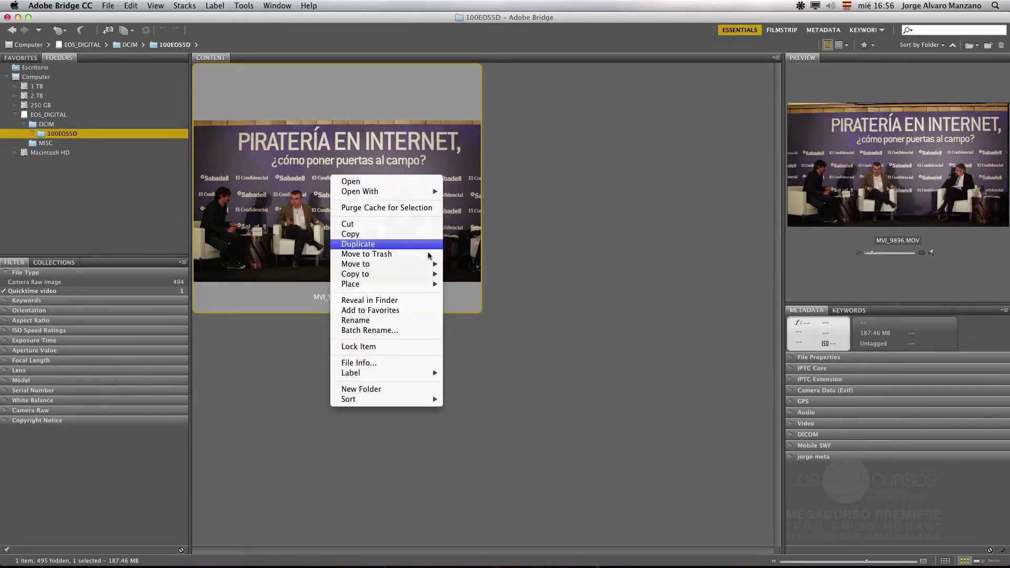
mouse_move(378, 274)
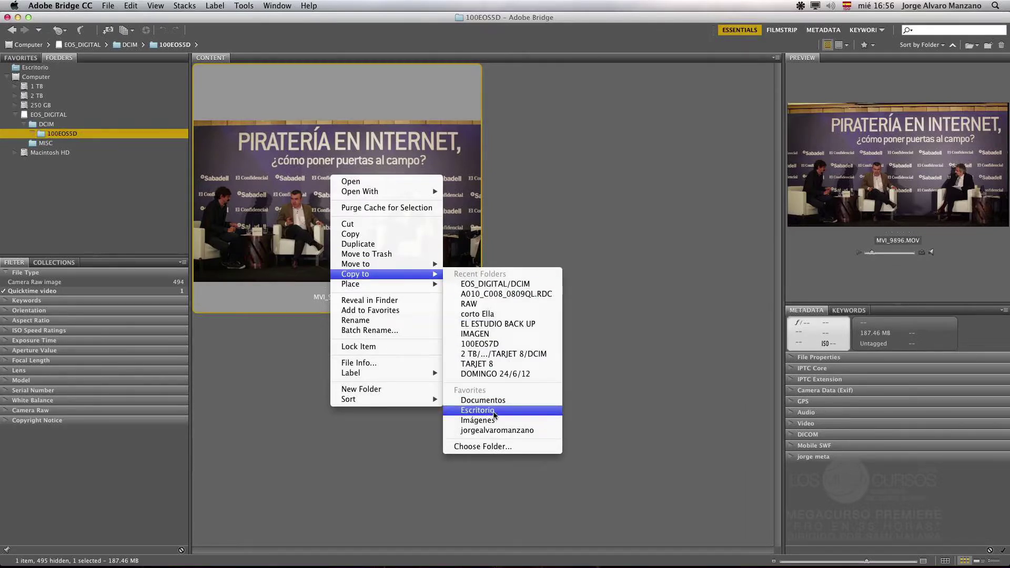
click(497, 446)
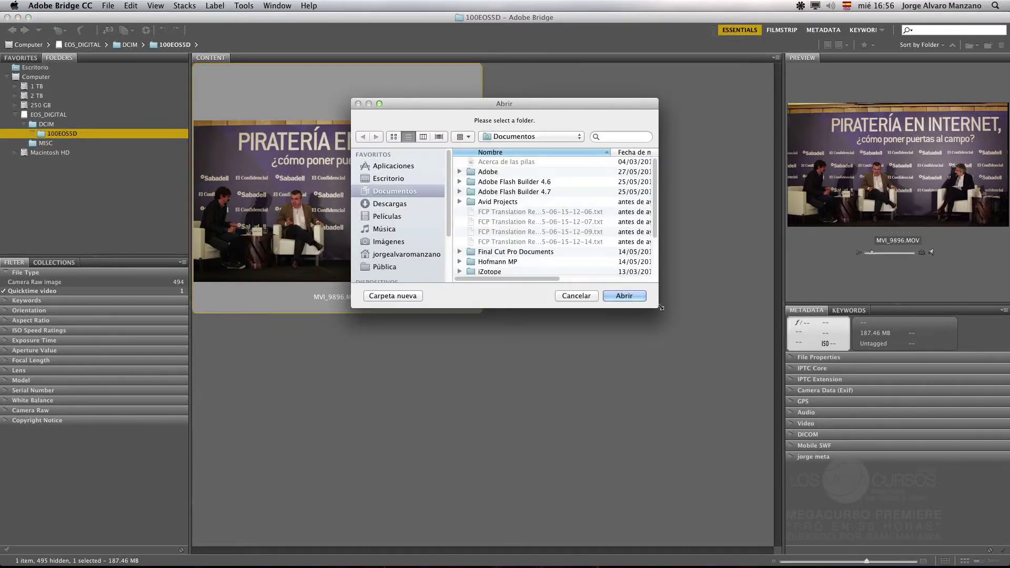
drag(661, 307, 682, 493)
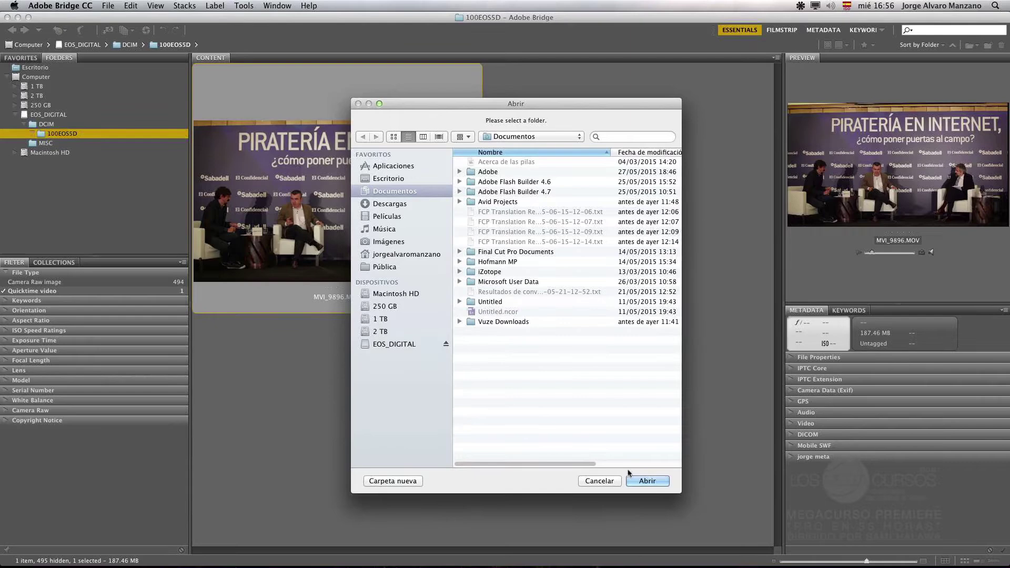
click(397, 330)
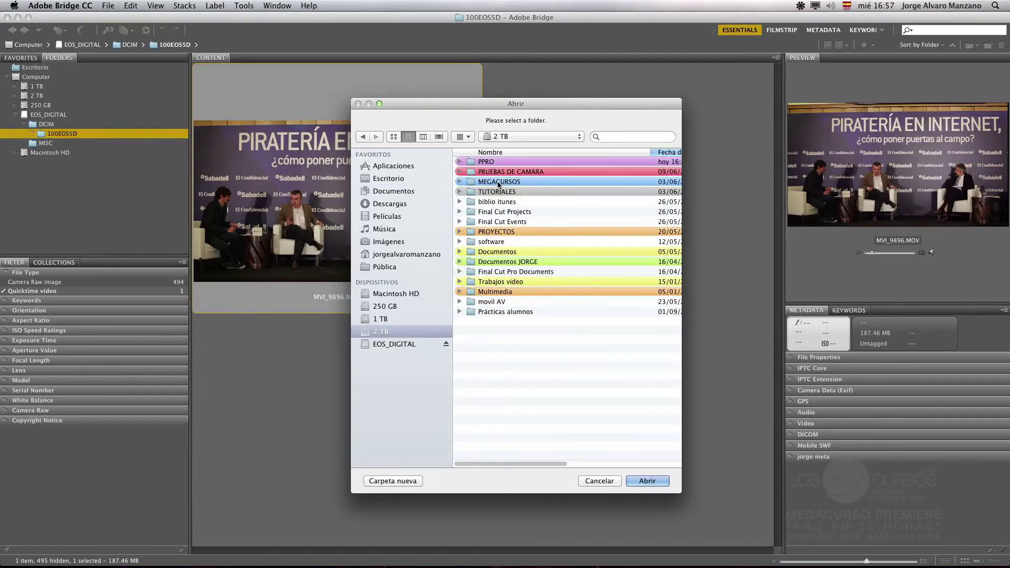
double_click(498, 182)
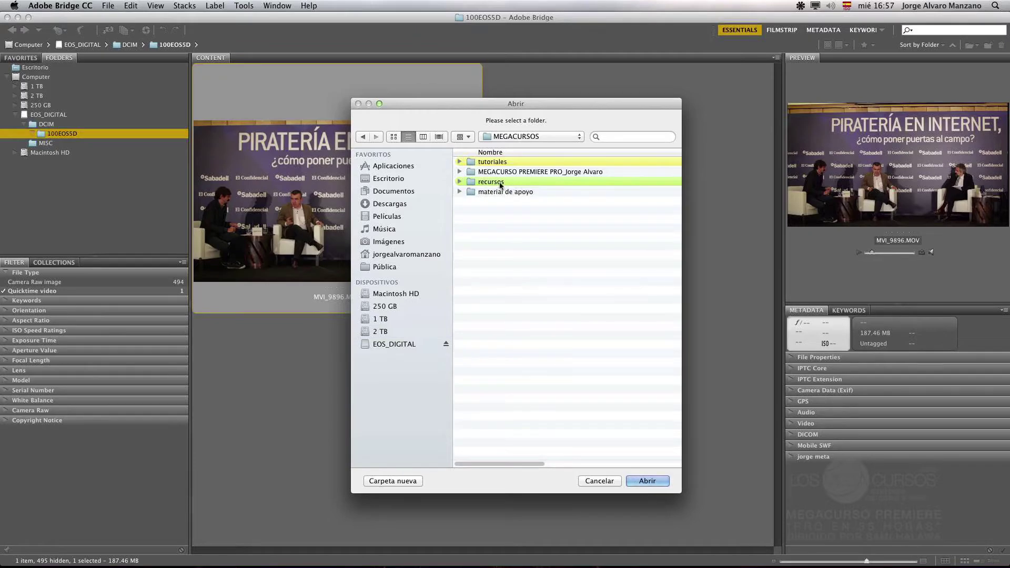
click(502, 163)
click(498, 182)
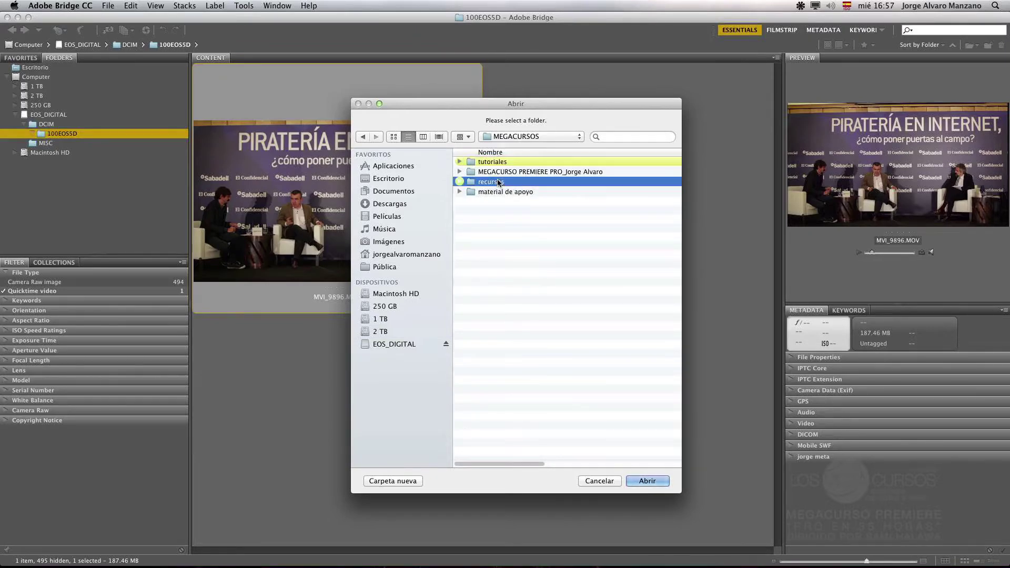
double_click(498, 182)
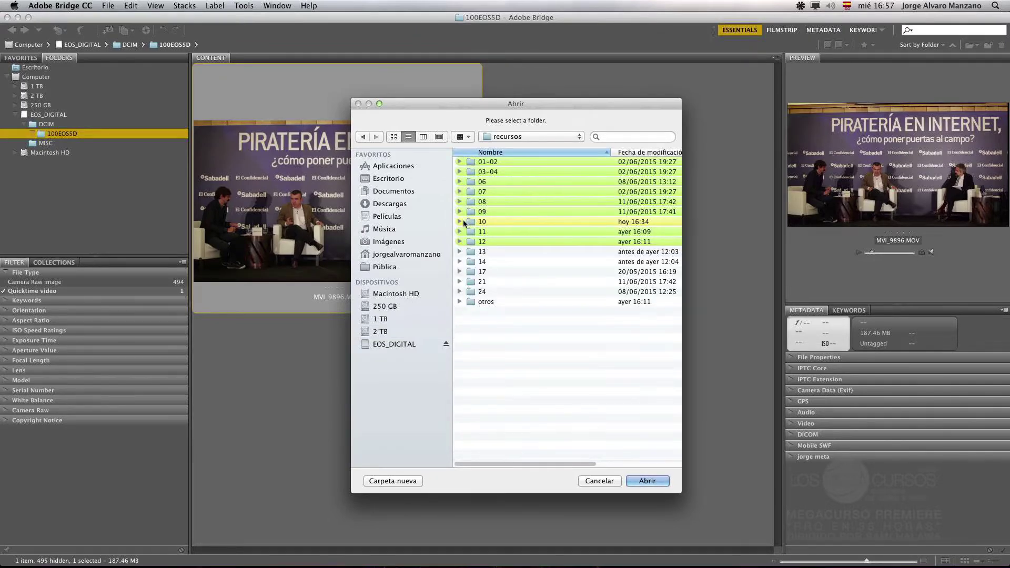
double_click(500, 221)
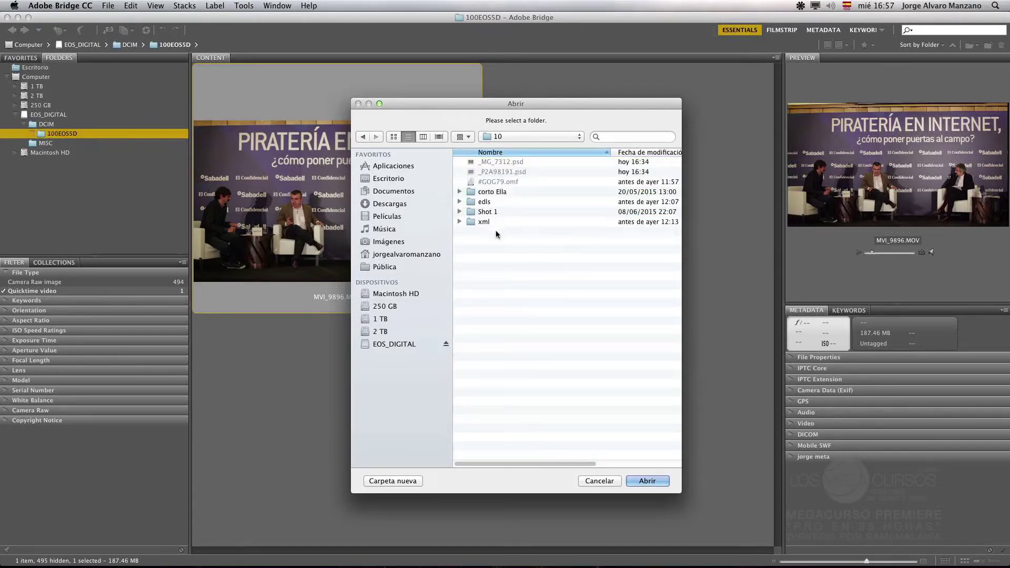
click(647, 481)
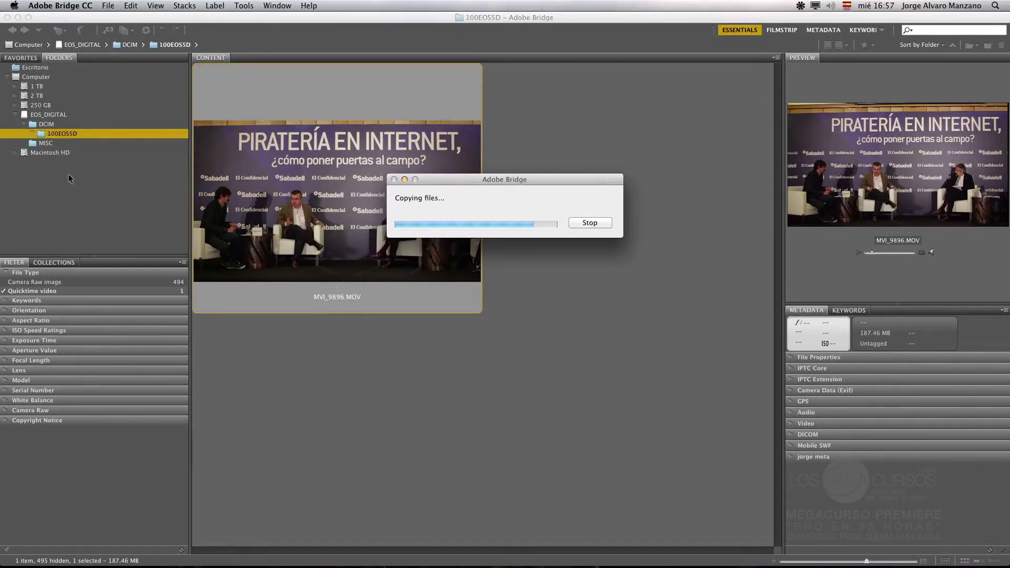
Step: Display folder 10 inside 2 TB, MEGACURSOS, recursos with smaller thumbnails, and filter its contents to Quicktime video files
click(15, 115)
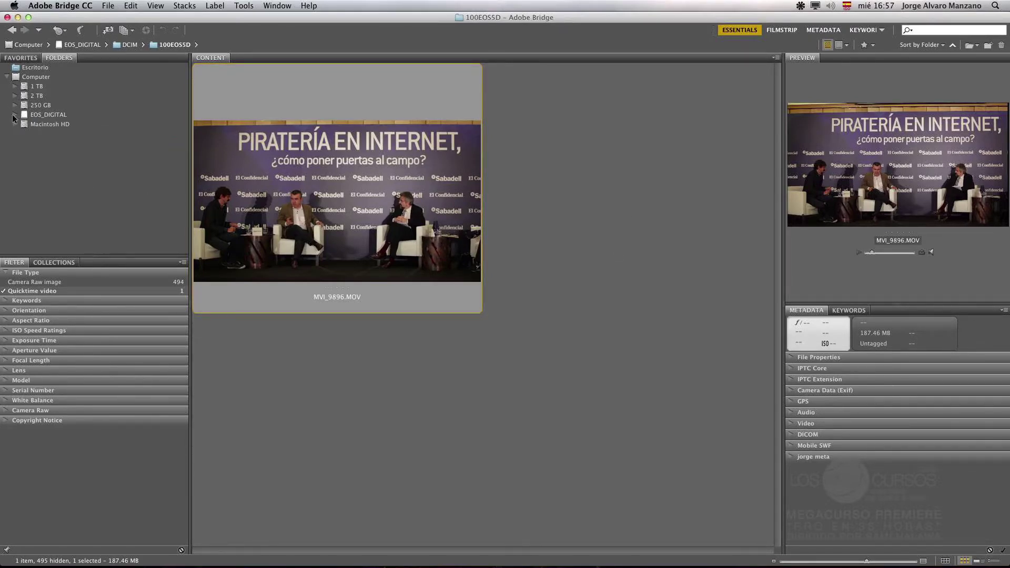
click(16, 96)
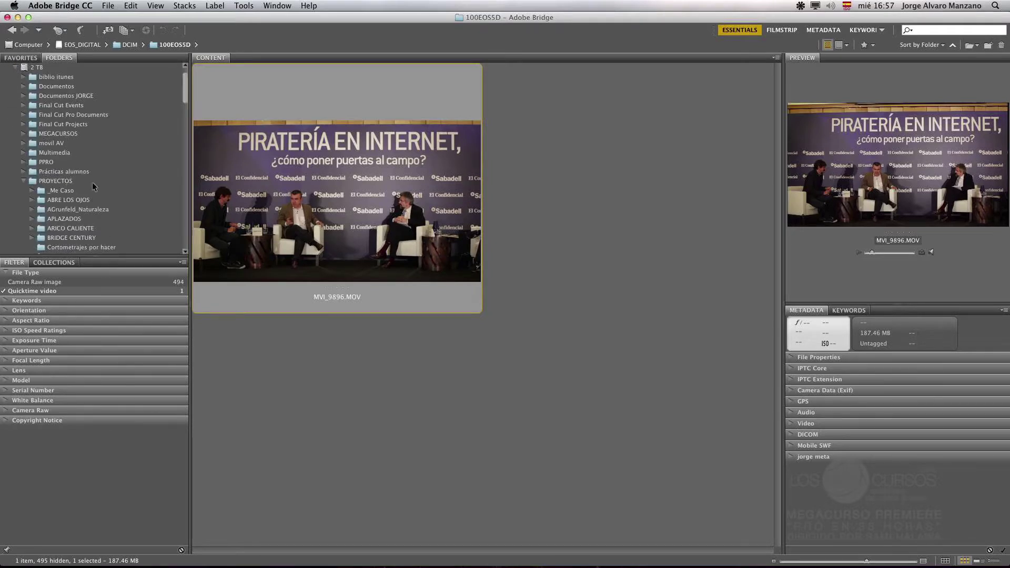
click(22, 179)
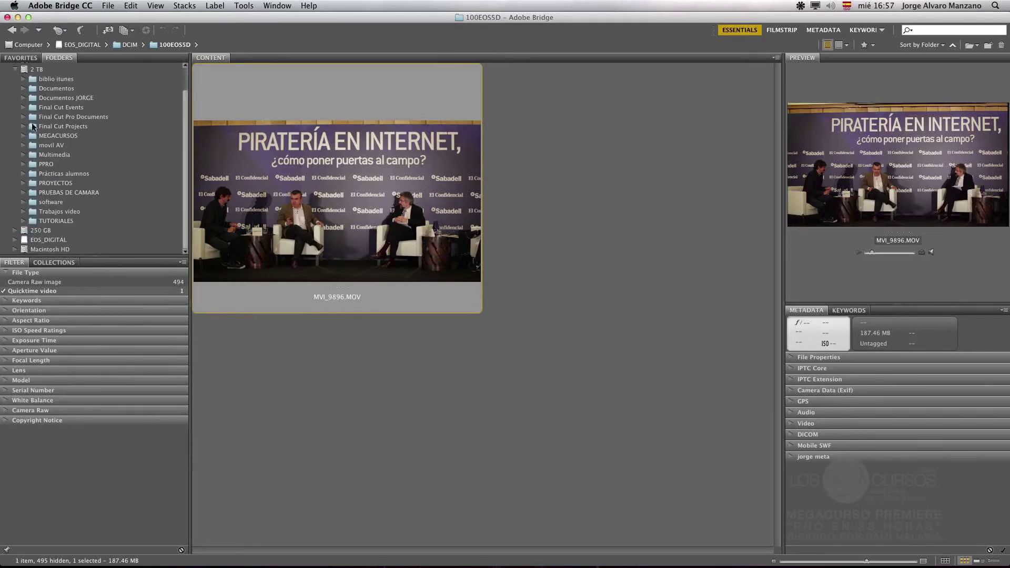
click(23, 136)
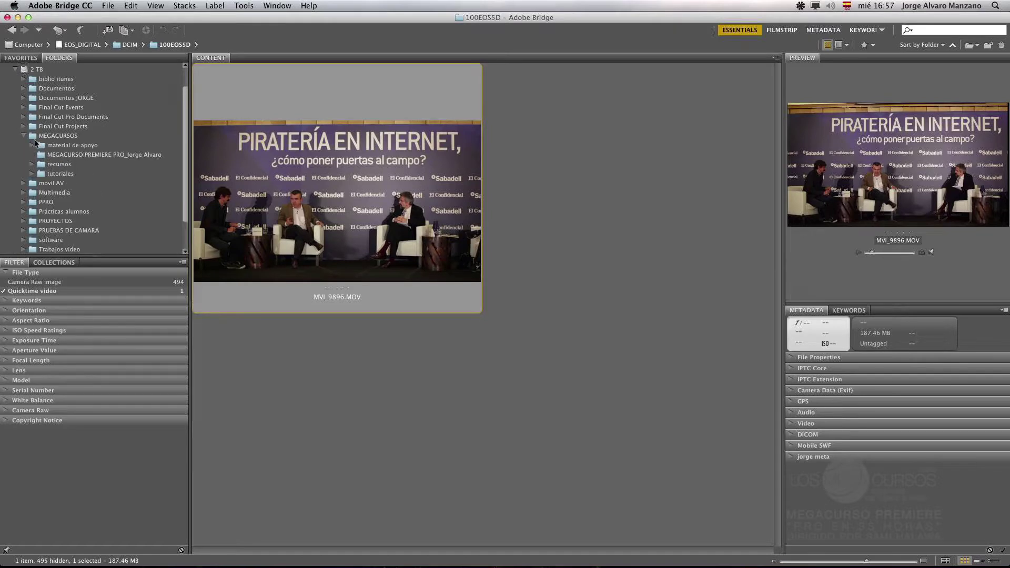
click(31, 164)
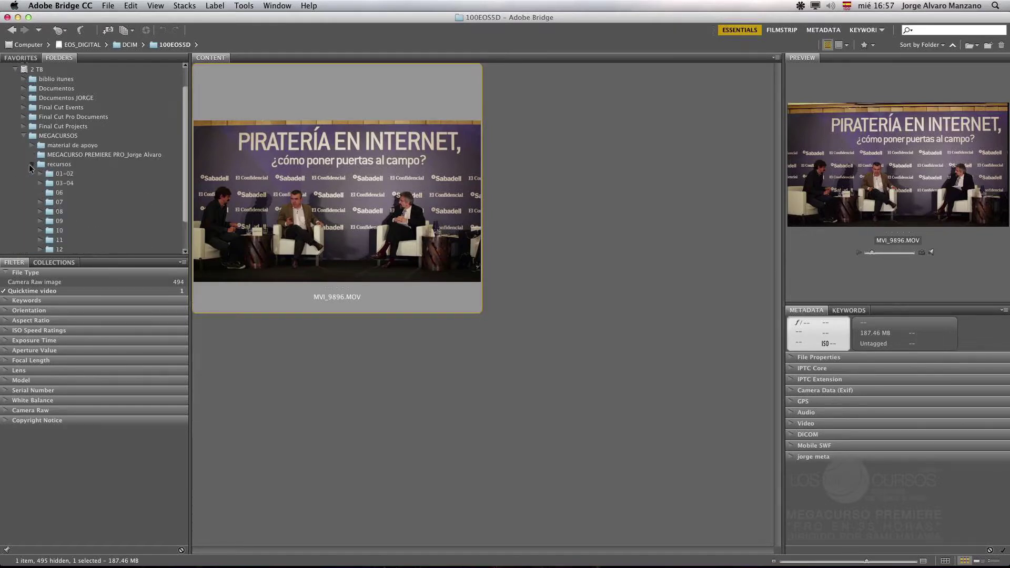
click(41, 173)
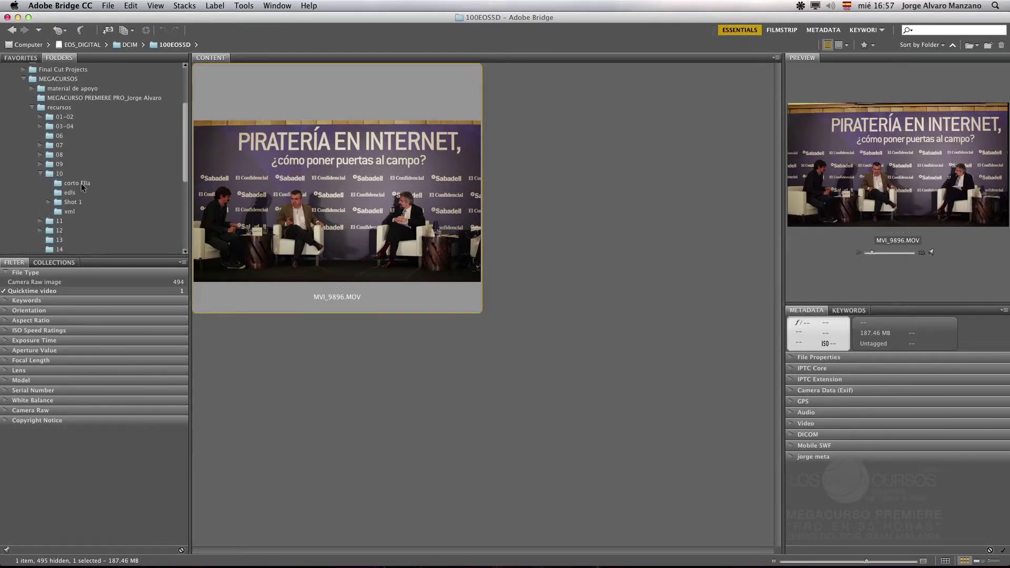
click(61, 174)
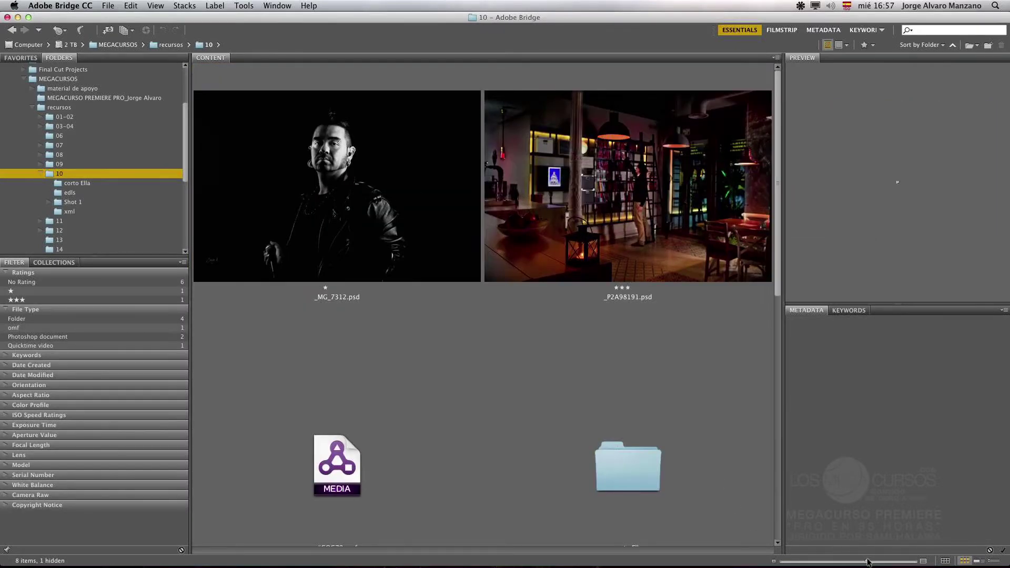
drag(866, 560, 836, 561)
click(38, 345)
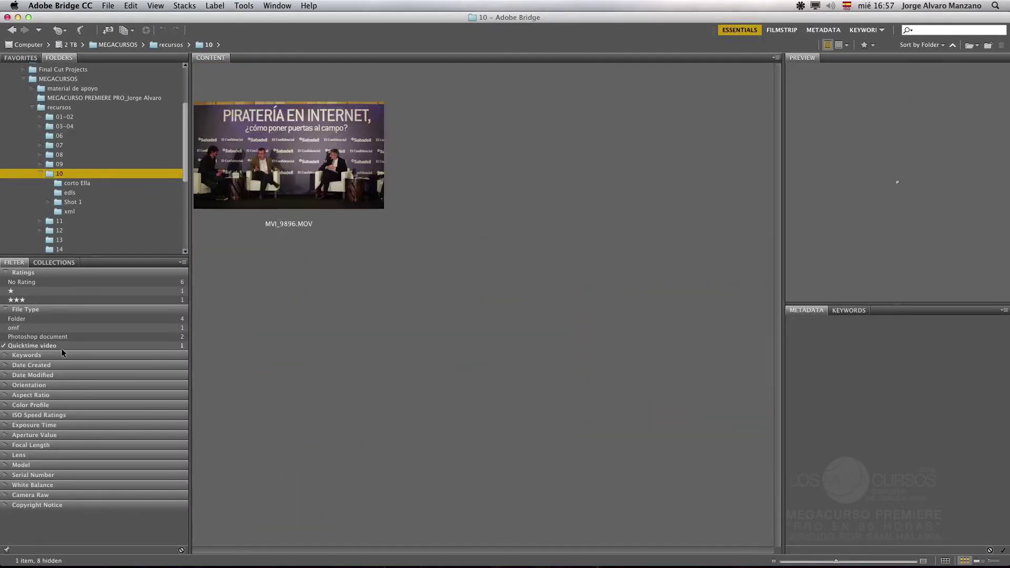
Step: Open the copied MVI_9896.MOV with Adobe Premiere Pro CC and view the clip in the Source monitor
click(358, 188)
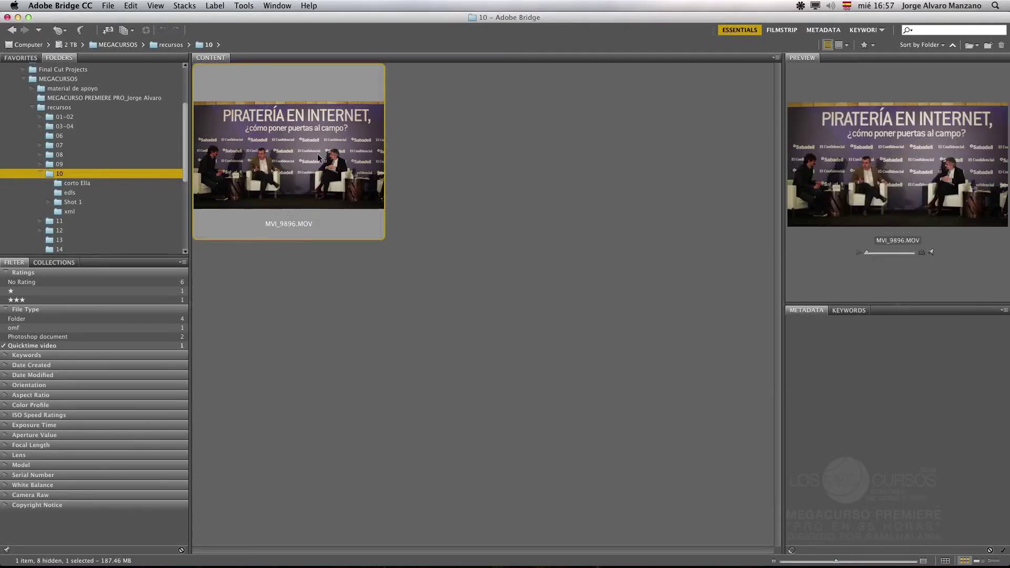
right_click(318, 153)
mouse_move(349, 171)
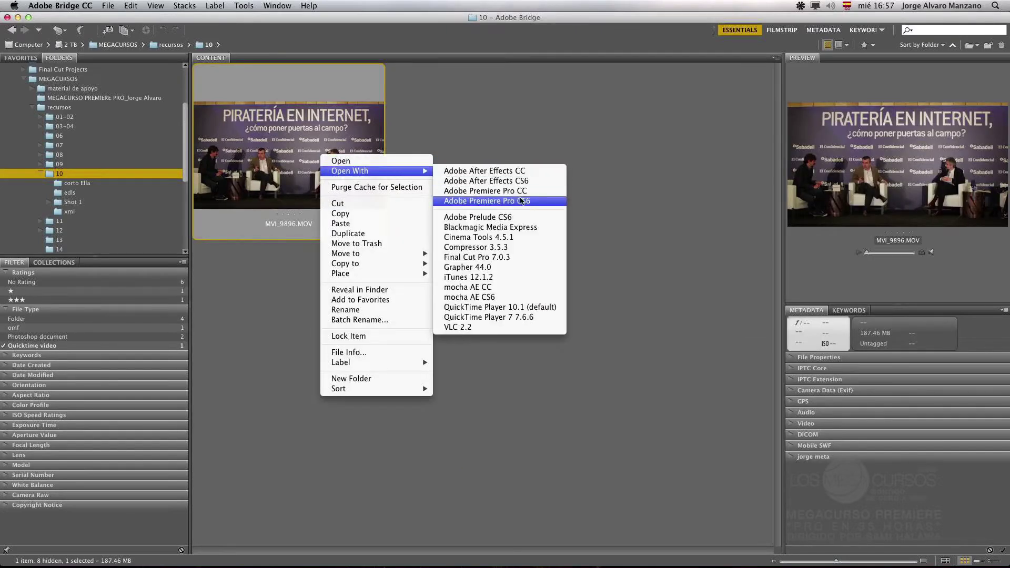
click(523, 191)
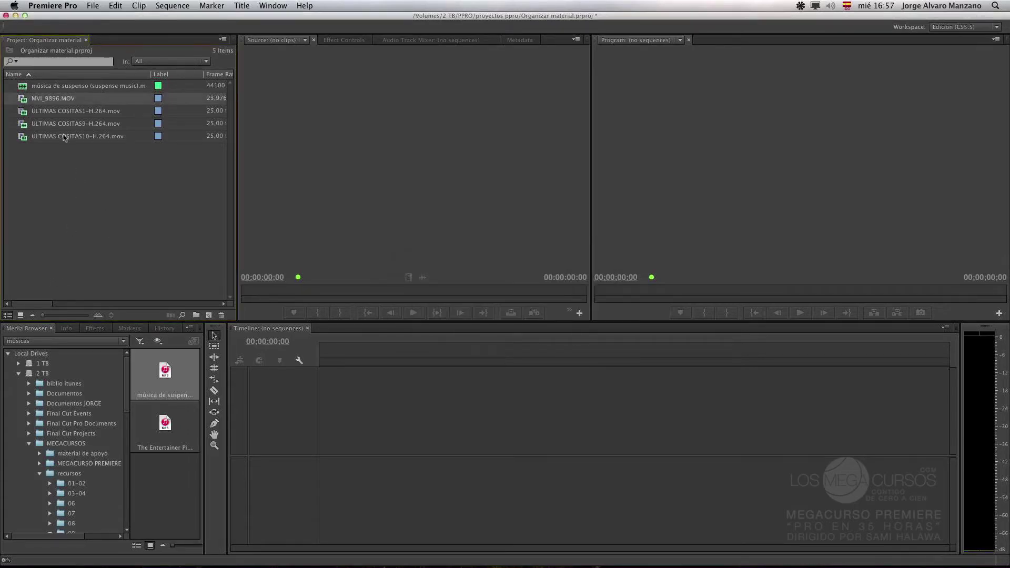
double_click(24, 100)
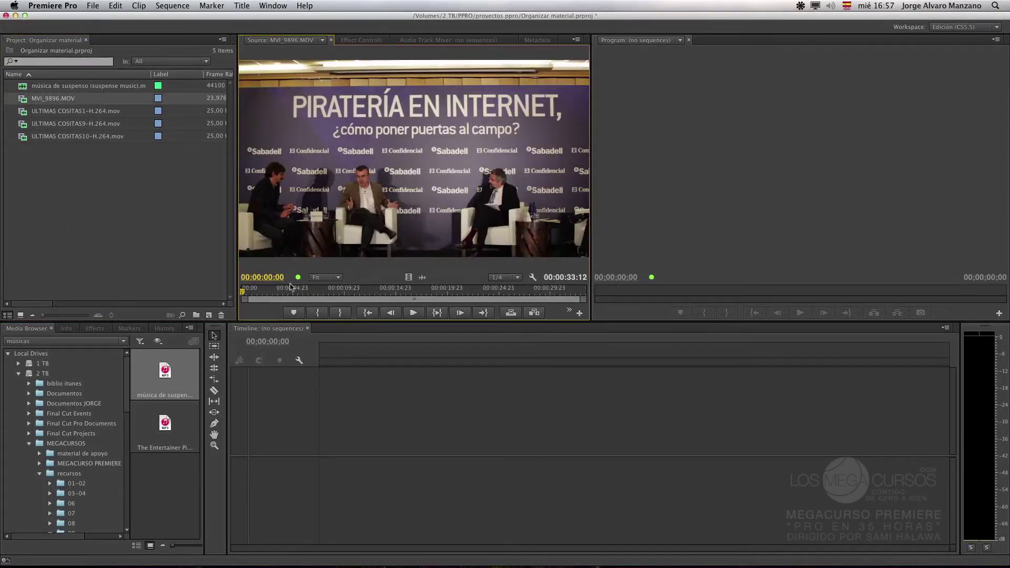
drag(261, 291, 491, 291)
Step: Hide Premiere Pro and Adobe Bridge to reveal the desktop
click(77, 5)
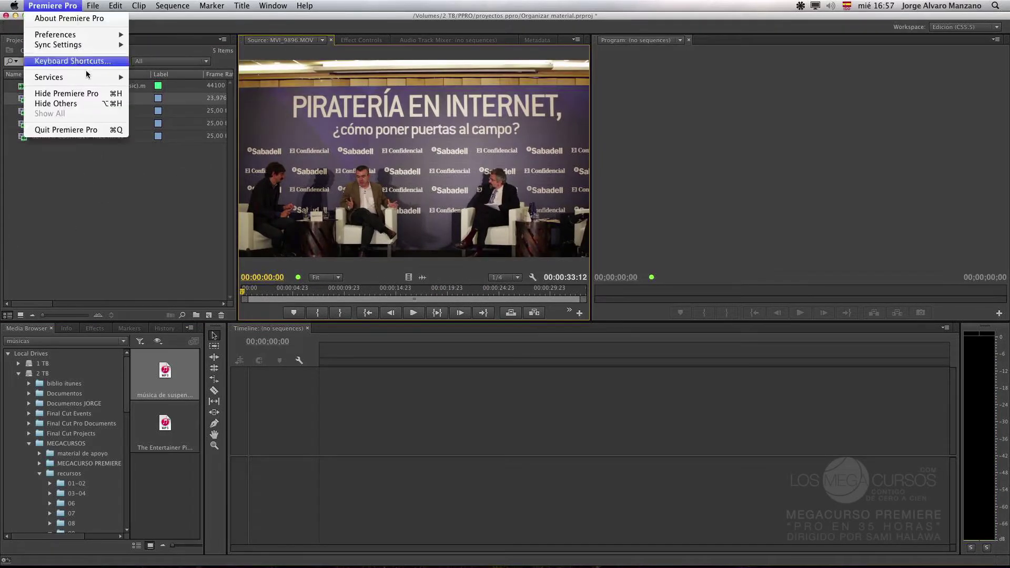
click(66, 94)
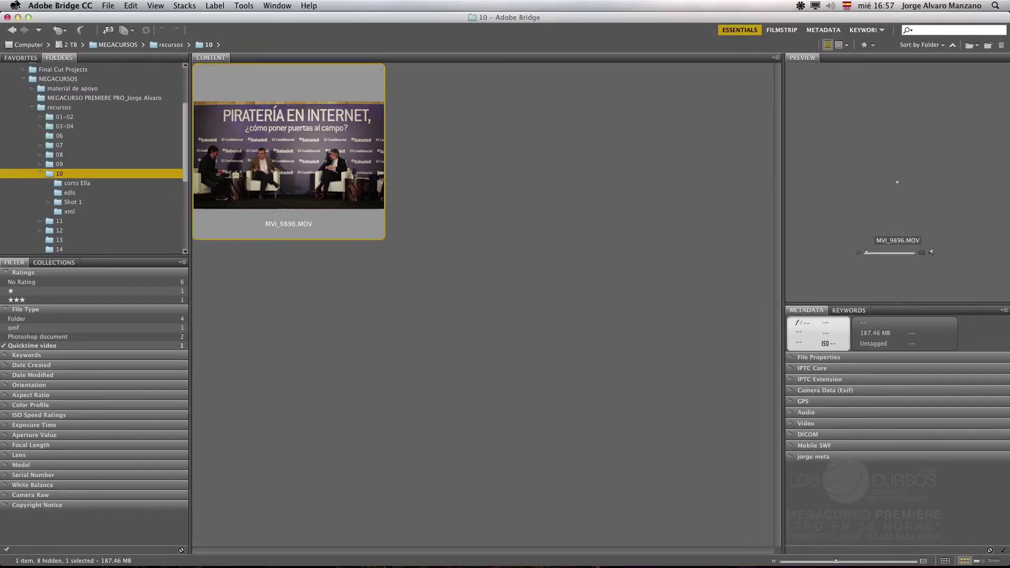
click(77, 5)
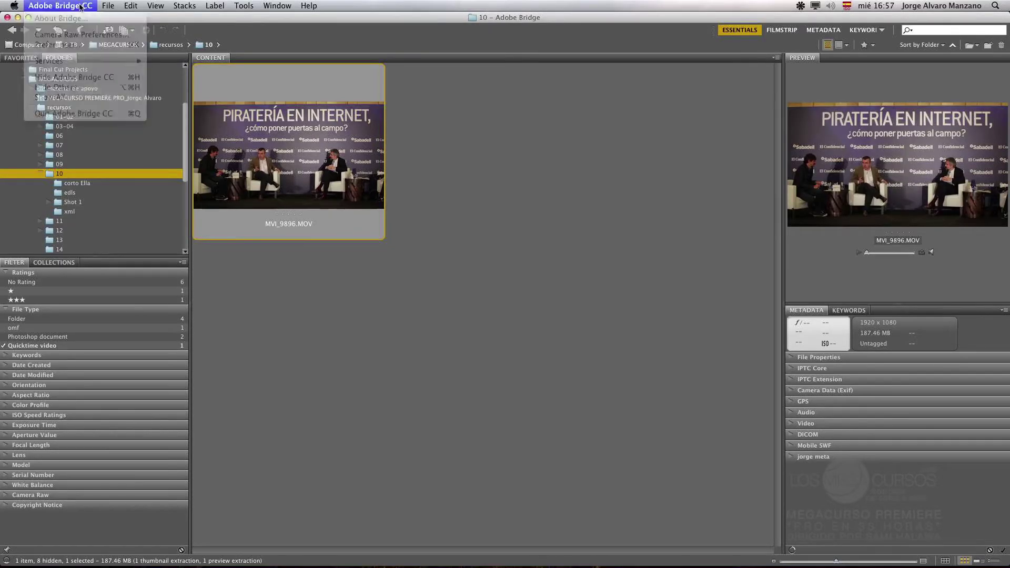
click(77, 5)
click(78, 5)
click(74, 73)
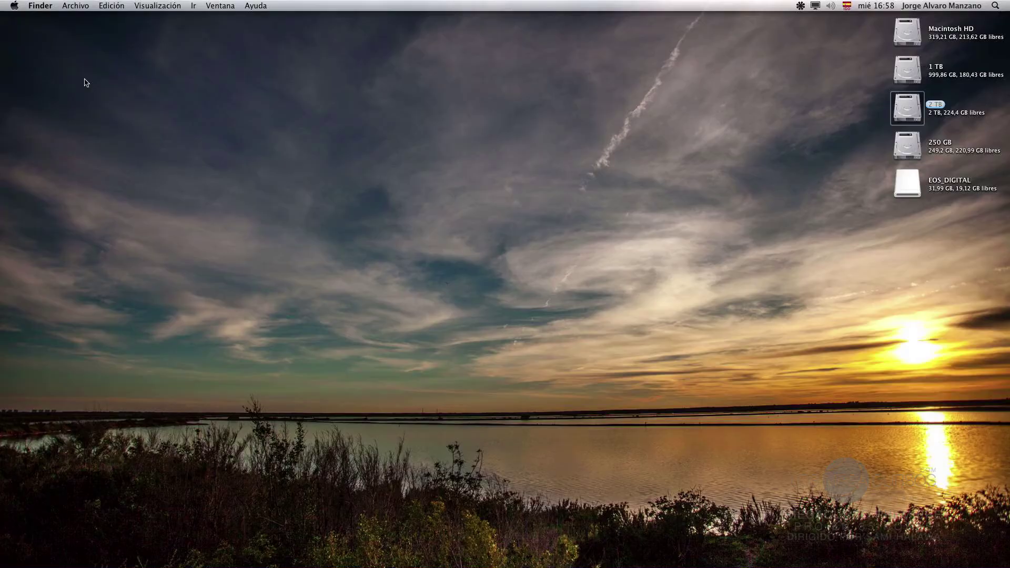
Step: In Finder, open 100EOS5D inside EOS_DIGITAL, DCIM, enlarge the window and select MVI_9896.MOV and MVI_9896.THM
double_click(907, 183)
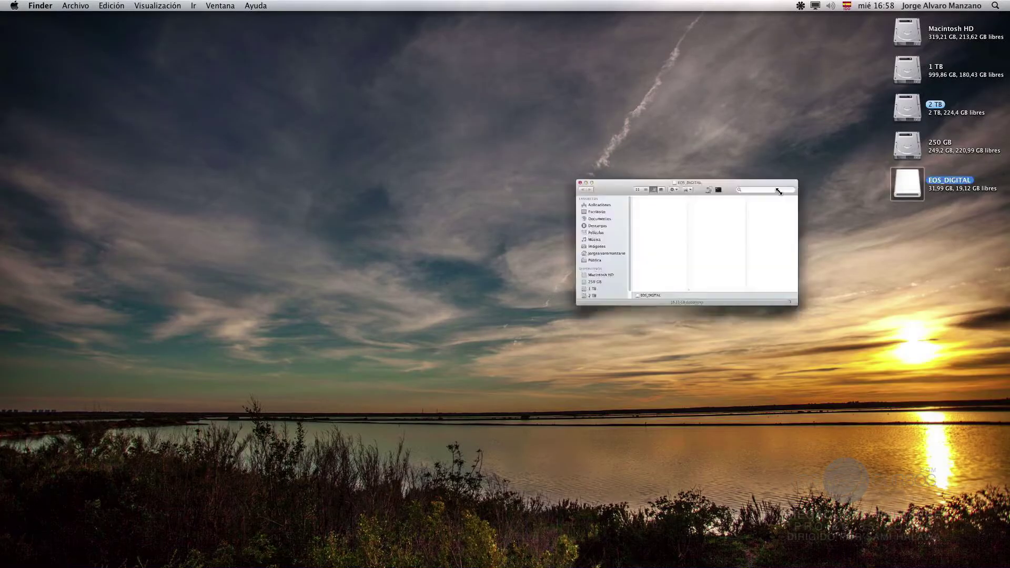
drag(480, 190, 282, 96)
click(274, 117)
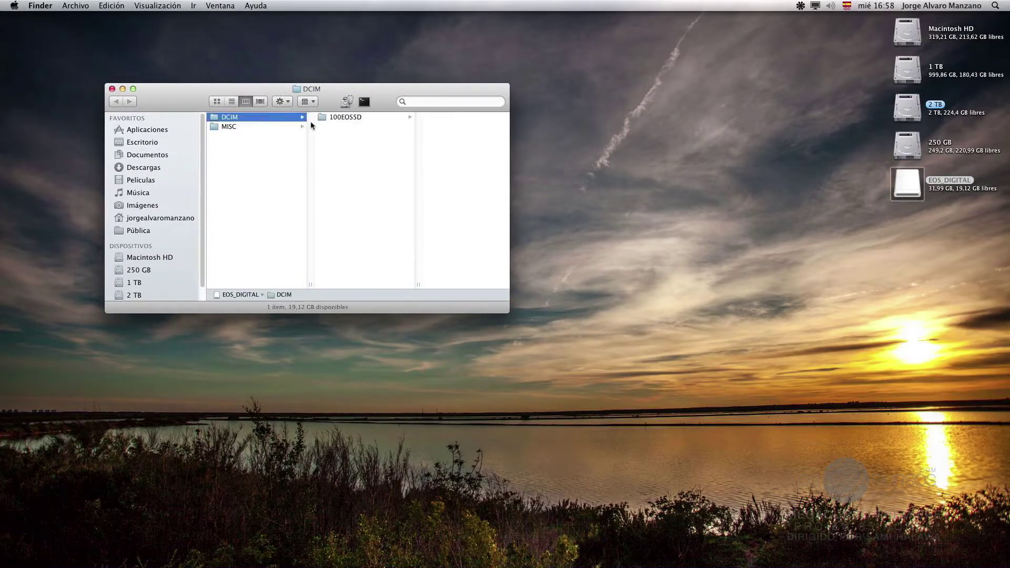
click(346, 117)
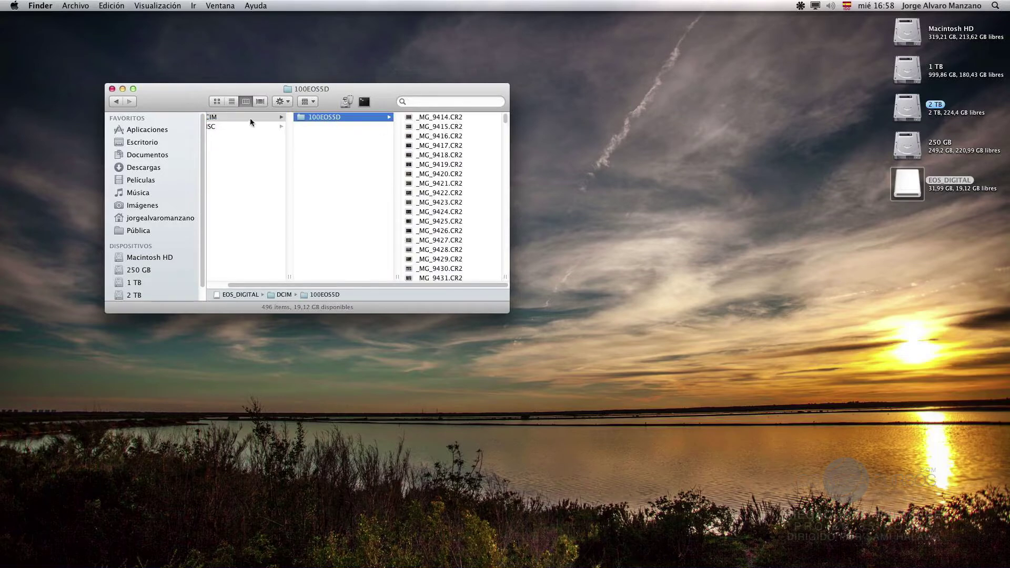
click(236, 165)
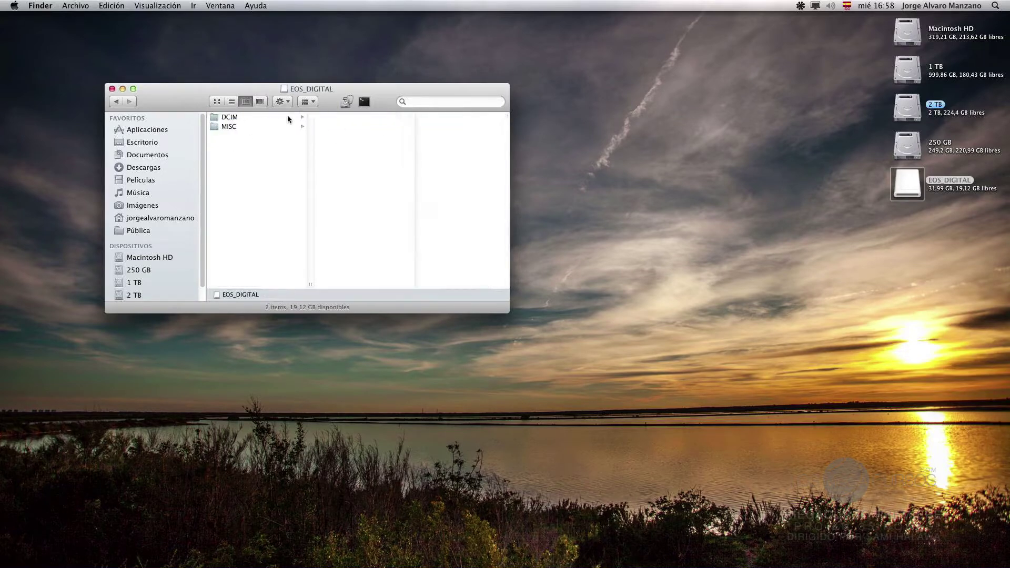
click(289, 118)
click(377, 119)
drag(509, 307, 636, 502)
drag(526, 127, 478, 467)
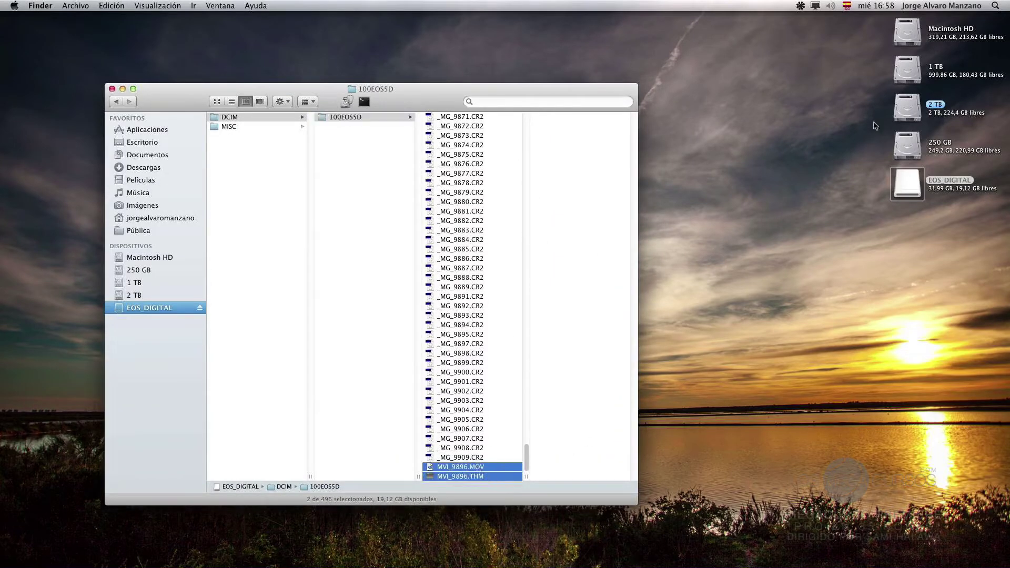
Step: Open the 2 TB drive in a second Finder window beside the 100EOS5D window, then close that second window
double_click(906, 108)
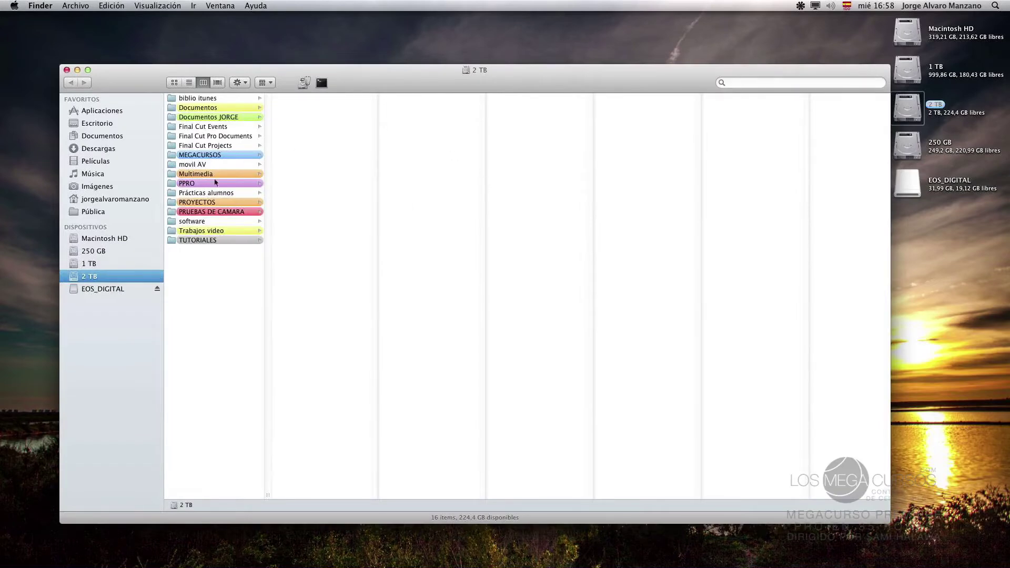
drag(257, 73, 656, 122)
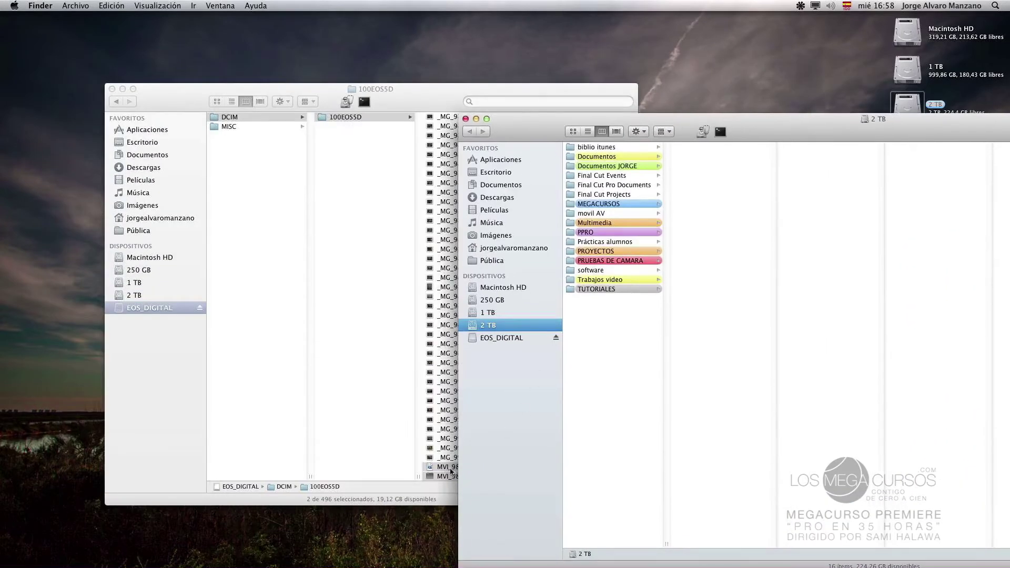
click(605, 393)
drag(605, 393, 439, 435)
click(464, 118)
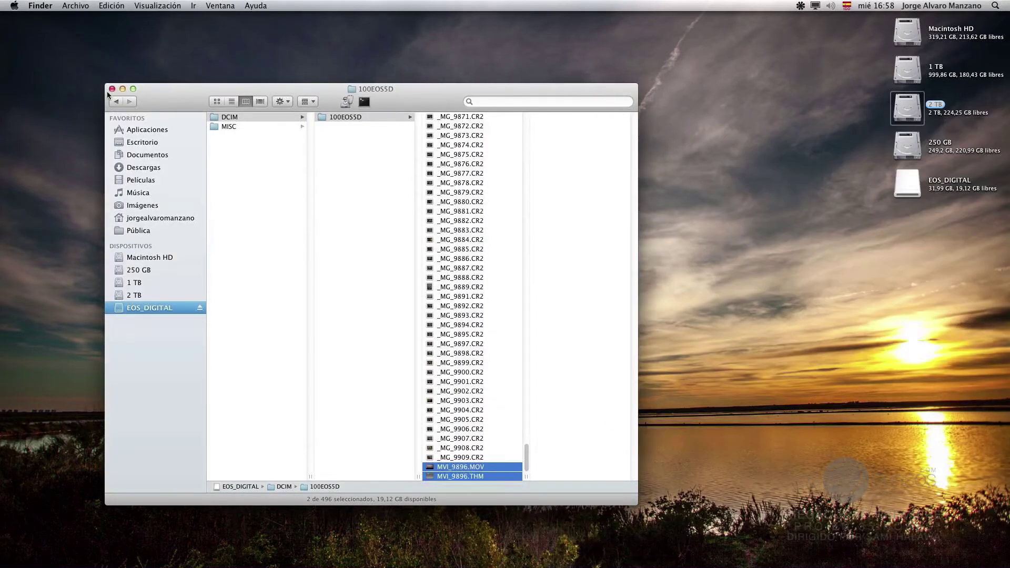
drag(154, 95, 208, 47)
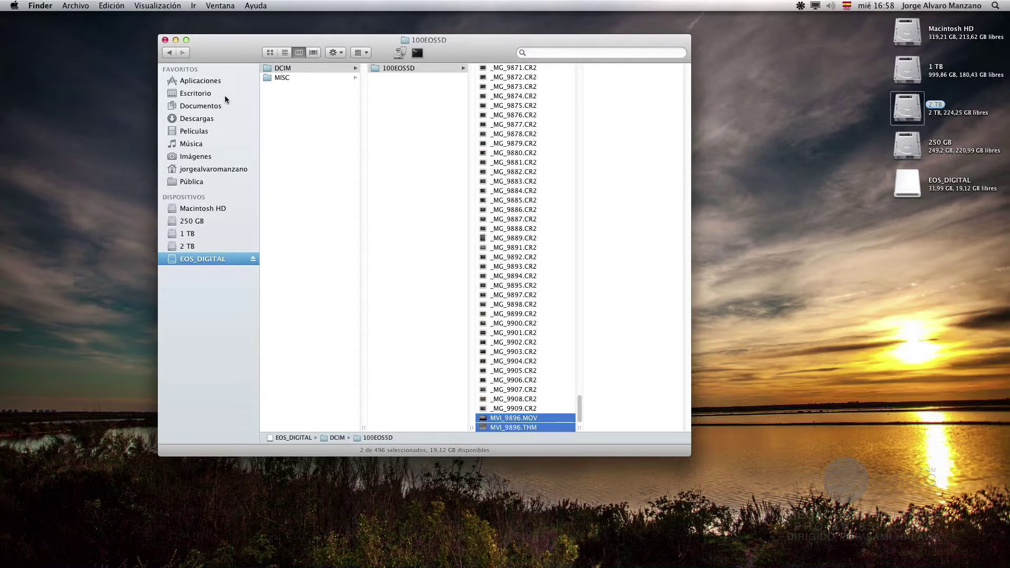
Step: Switch to Adobe Bridge, display corto Ella with smaller thumbnails, and select the ULTIMAS COSITAS2, 4, 8, 9 and 10 clips
key(super+Tab)
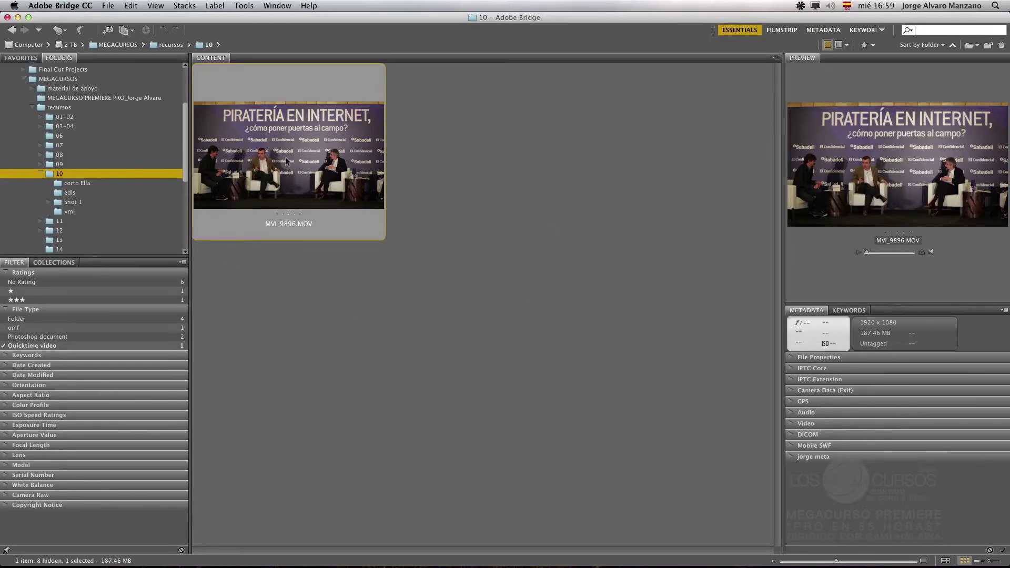
click(84, 185)
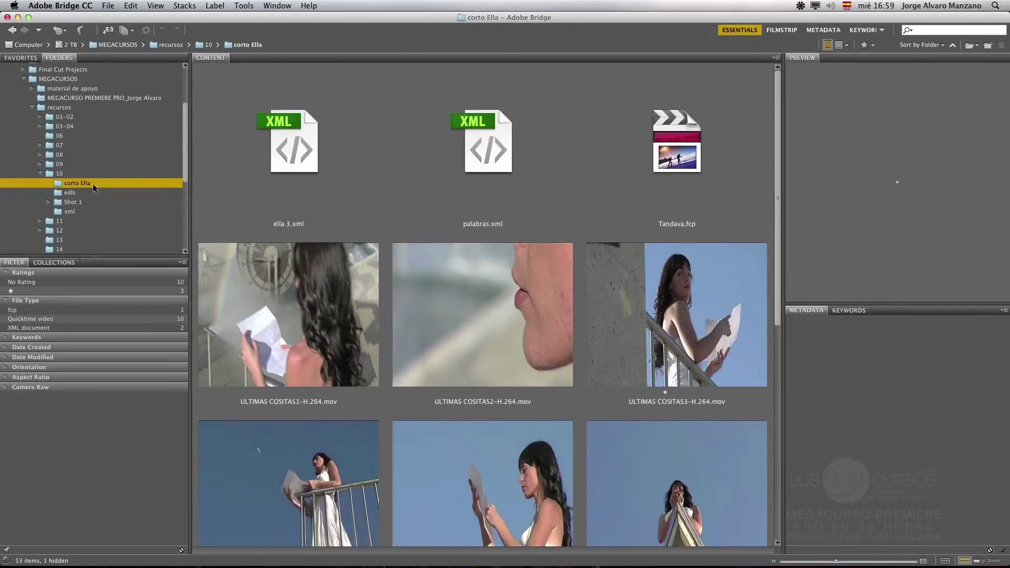
click(797, 561)
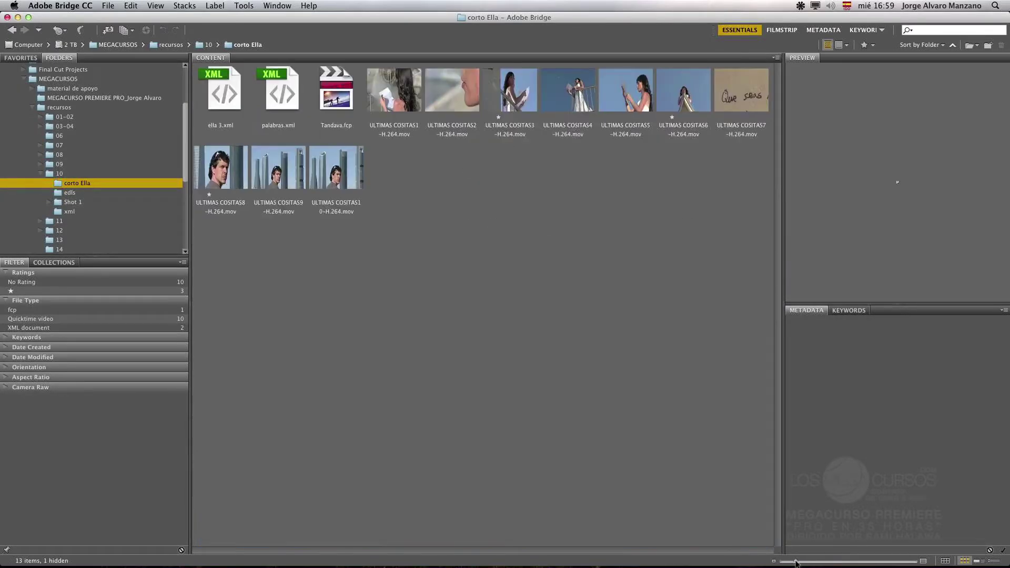
drag(678, 256, 208, 169)
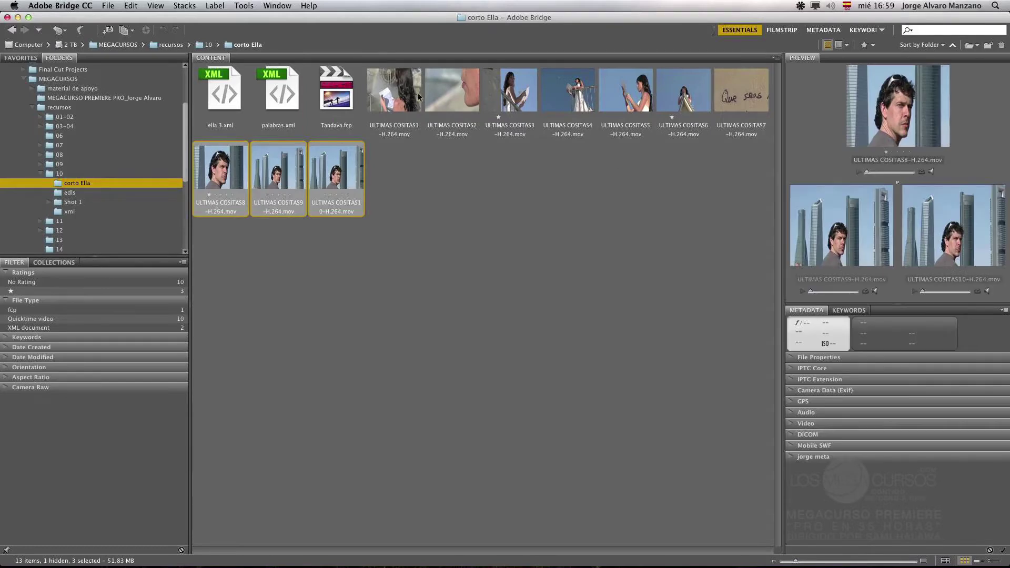
click(445, 91)
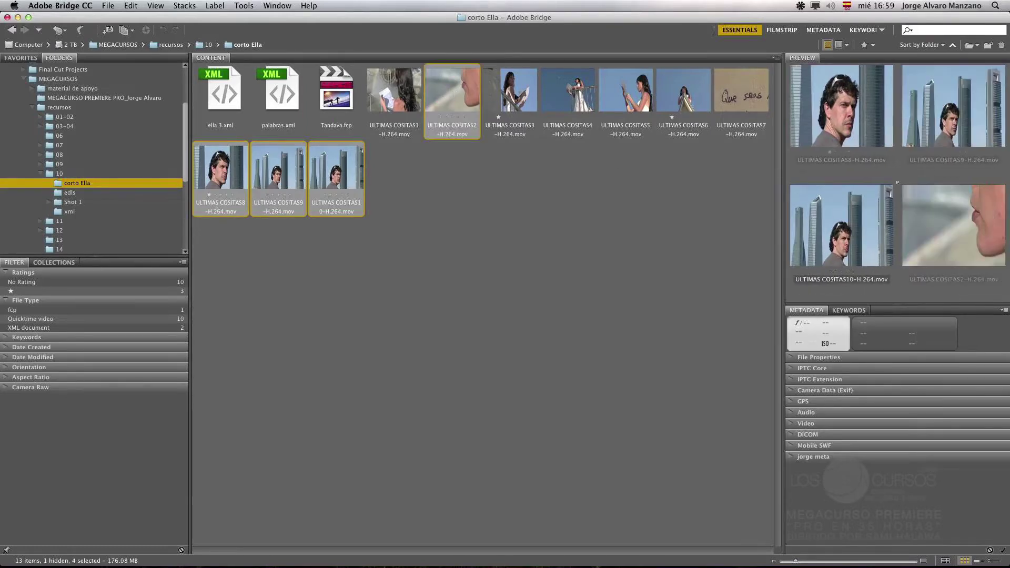
super+click(568, 89)
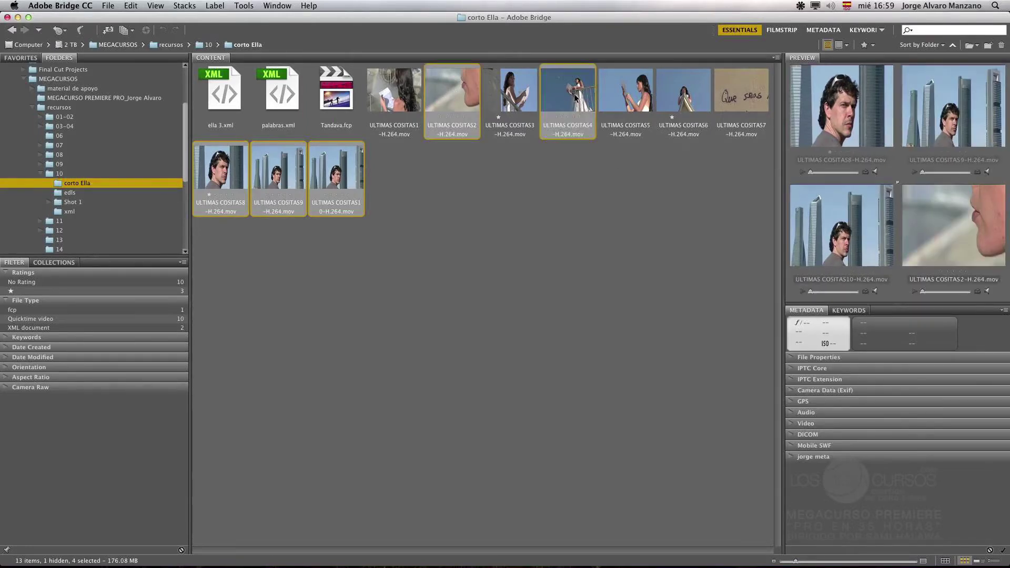
Step: Start copying the selected clips to a chosen folder, and cancel the folder selection
right_click(455, 93)
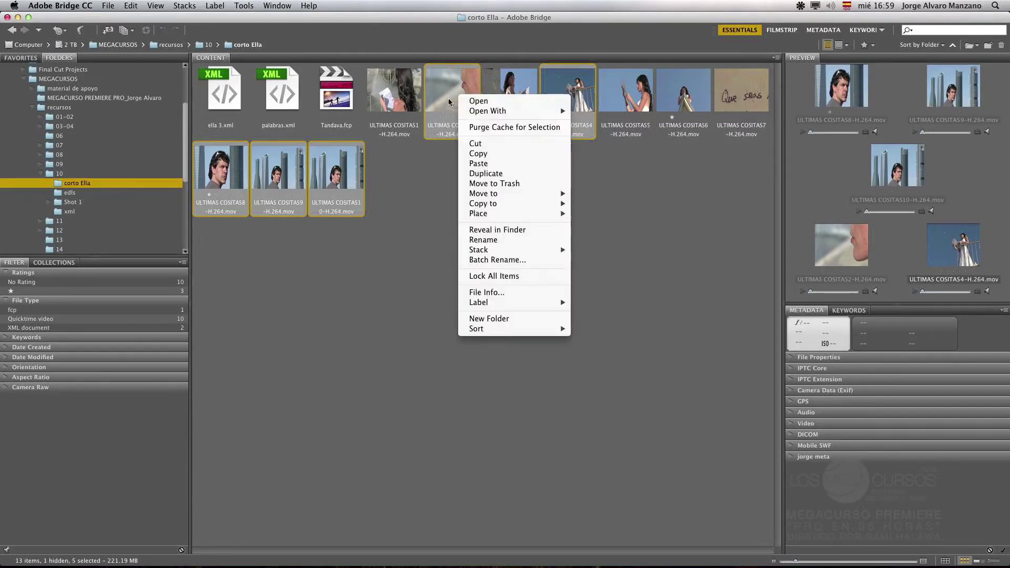
mouse_move(514, 206)
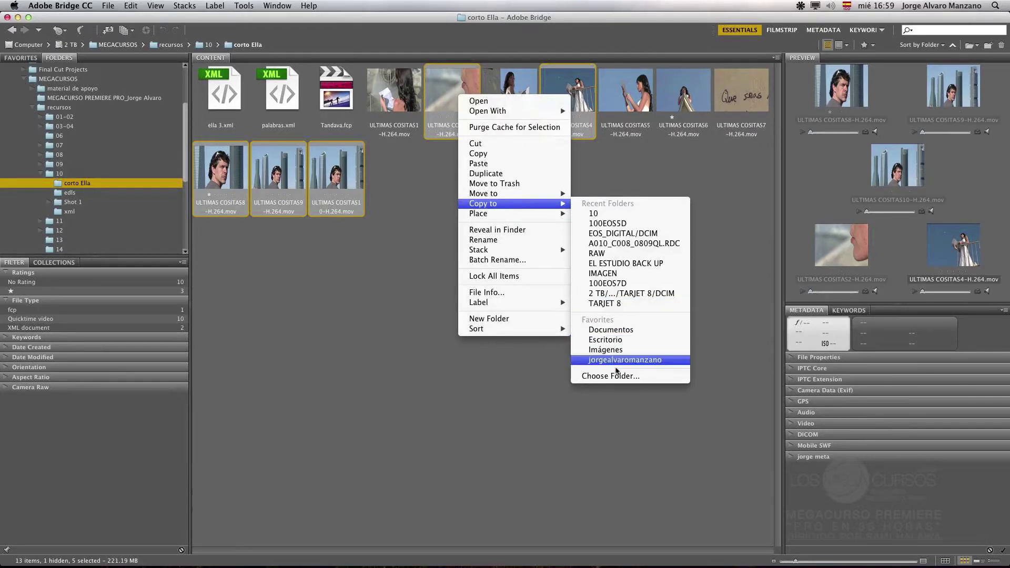
click(613, 375)
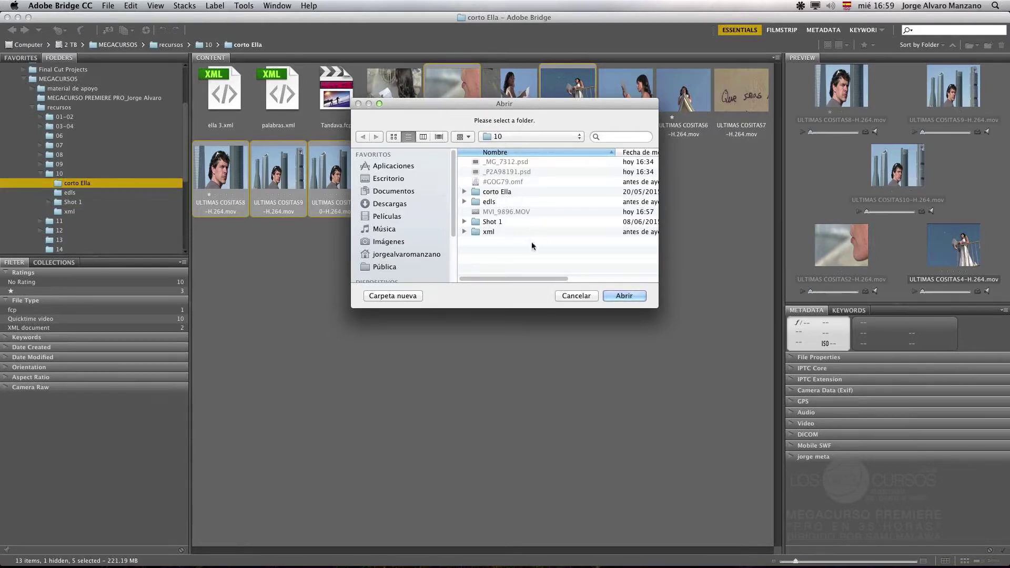
click(574, 296)
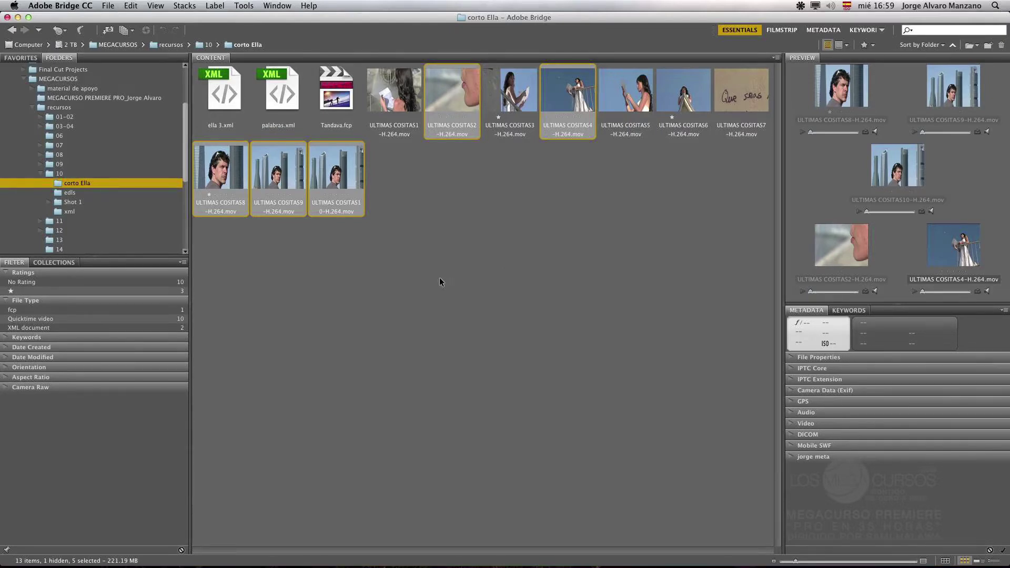
Step: Switch to Adobe Premiere Pro and open the Import dialog for the Organizar material project
key(super+Tab)
key(super+Tab)
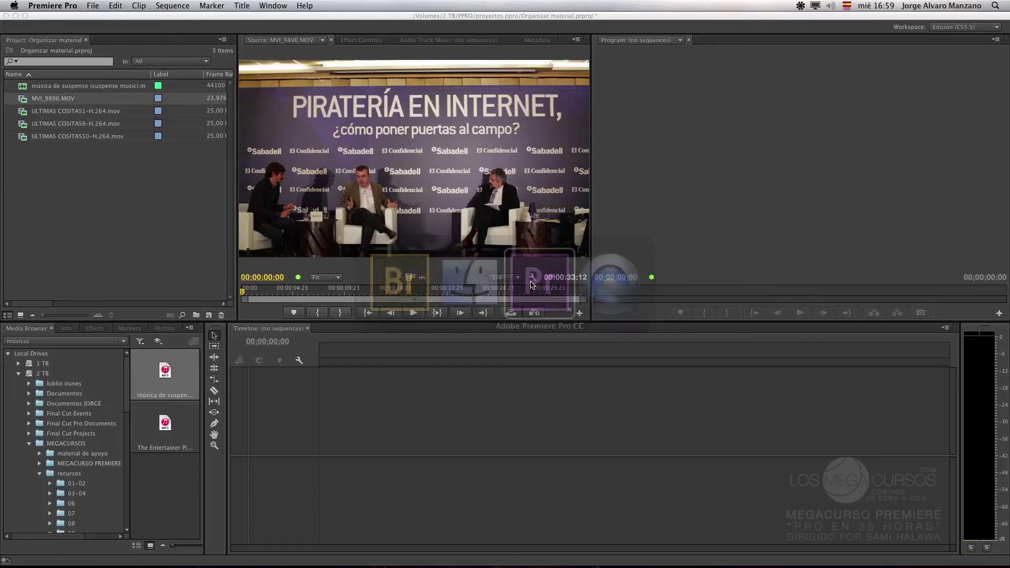
click(81, 217)
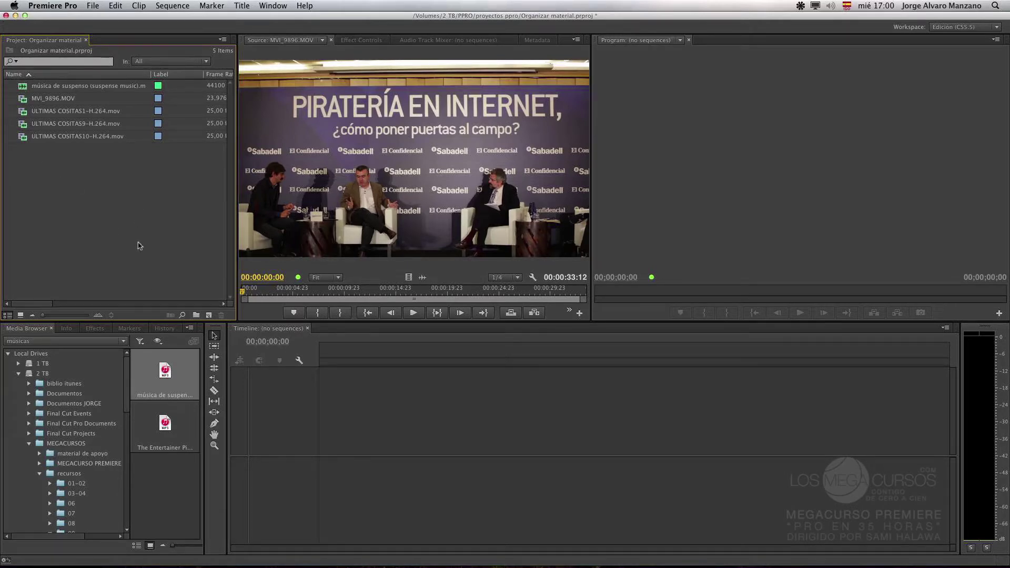
click(75, 182)
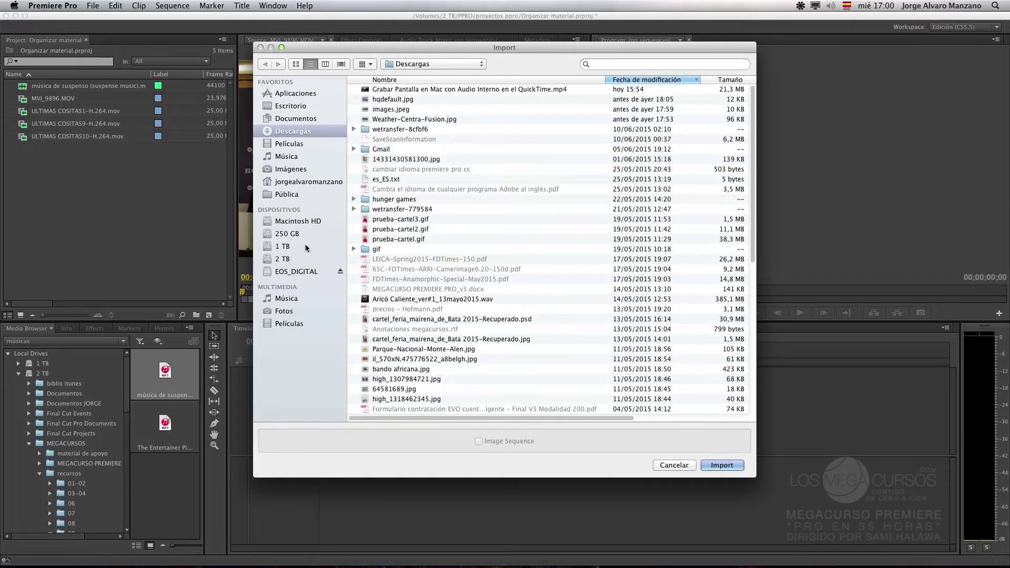
Step: Browse to folder 10 inside 2 TB, MEGACURSOS, recursos for the import
click(298, 258)
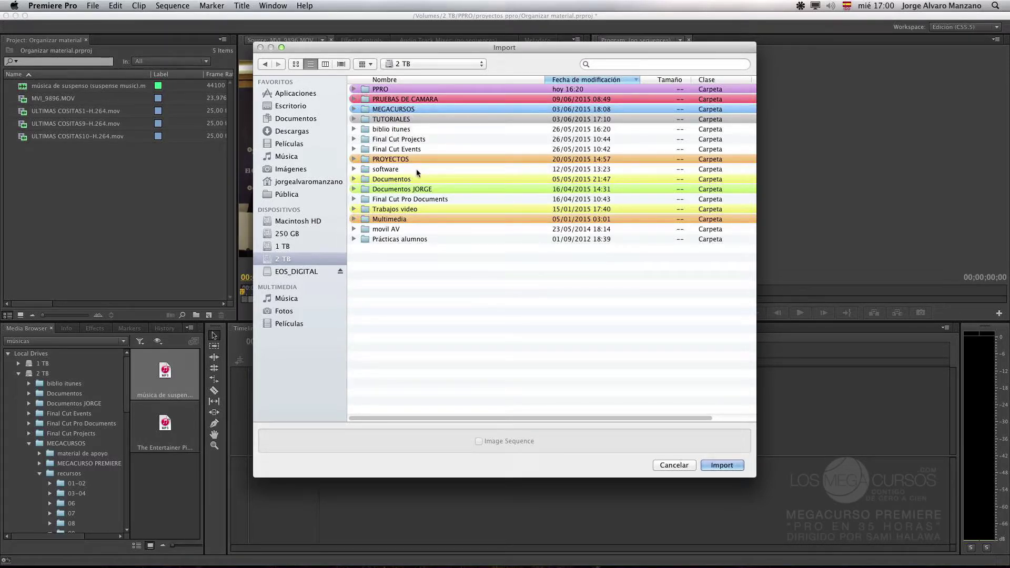
drag(442, 51, 422, 20)
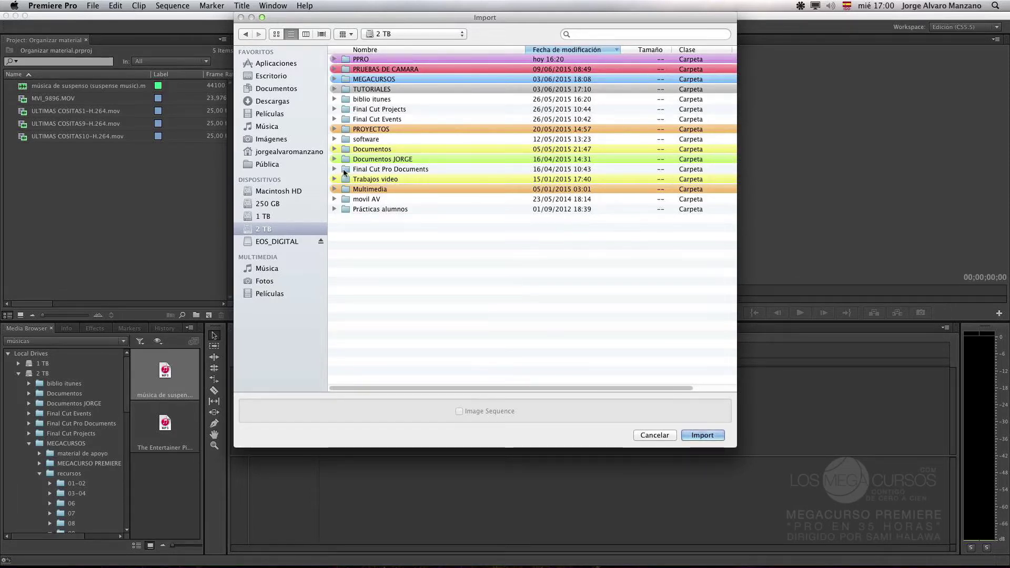
double_click(378, 80)
double_click(375, 81)
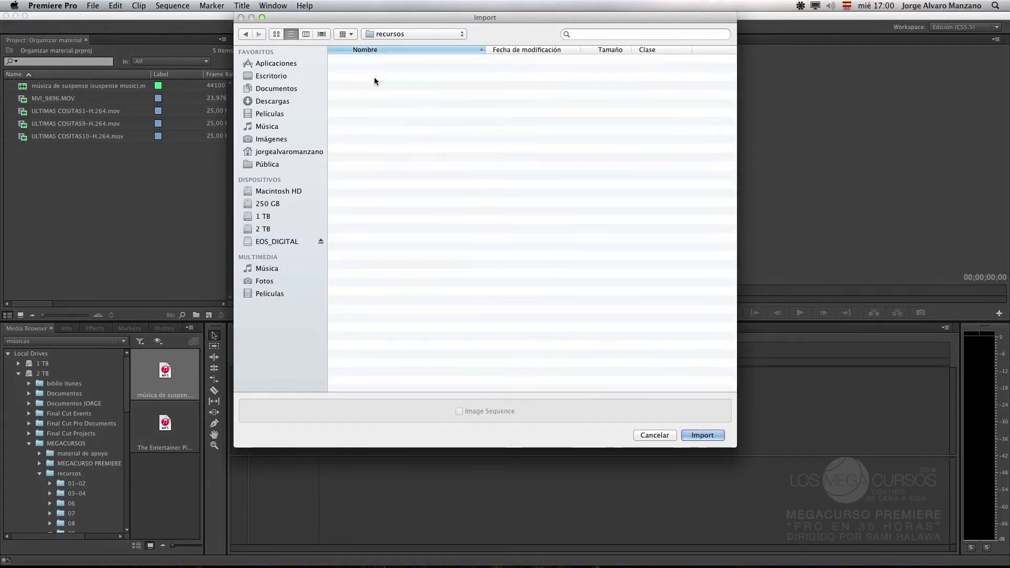
click(374, 121)
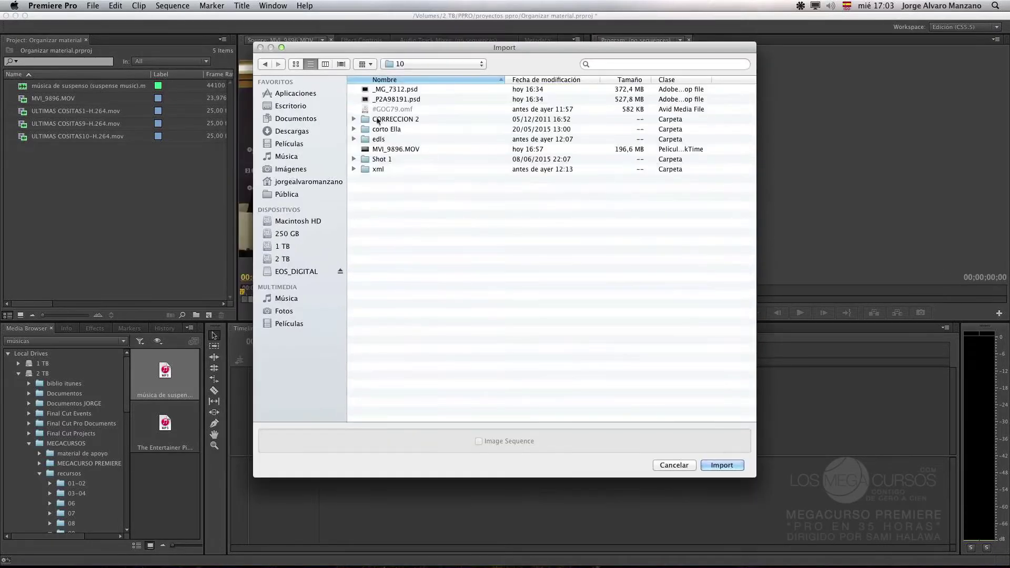
Step: Import the PNG frames in CORRECCION 2 as an Image Sequence starting from Walking.060.png
click(353, 119)
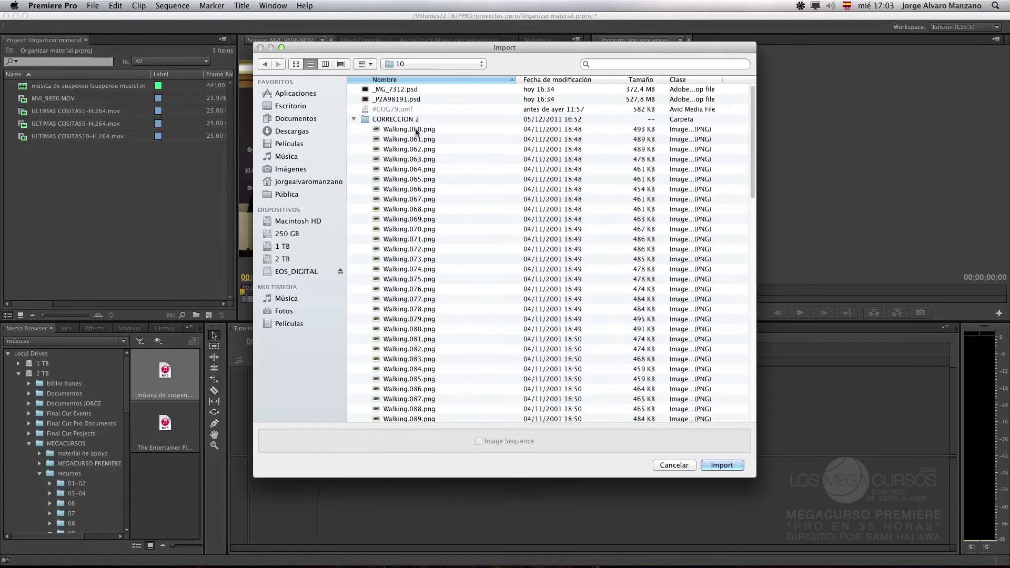
click(415, 131)
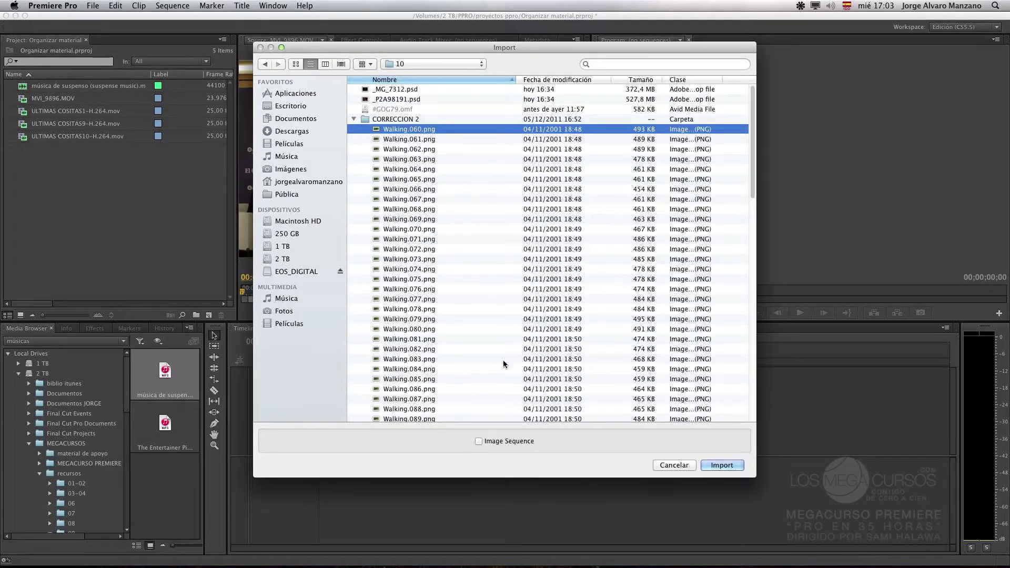
click(479, 441)
click(722, 465)
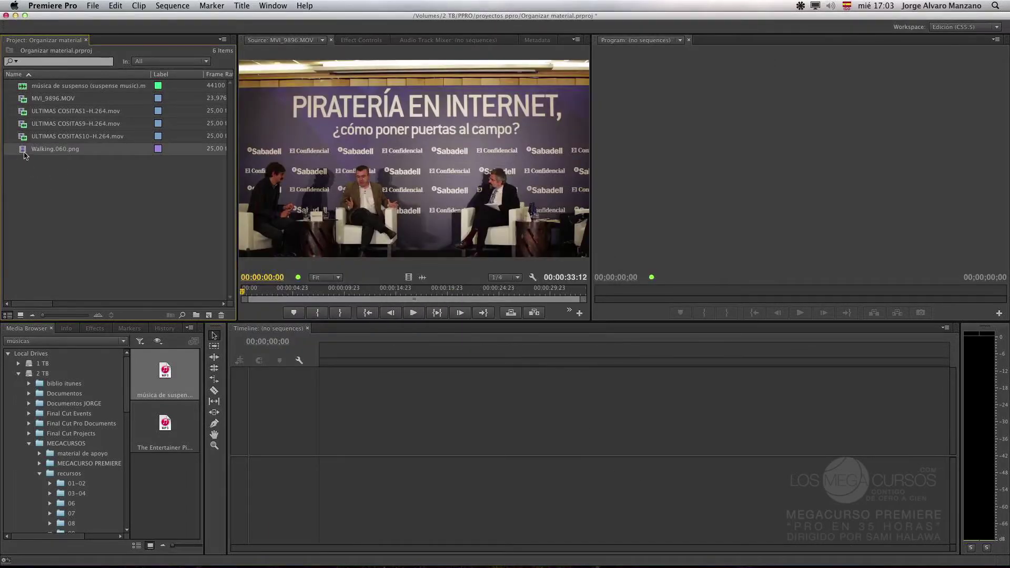
Step: Play and scrub the imported Walking.060.png sequence in the Source monitor, and widen the Project panel to show its Frame Rate column
double_click(23, 151)
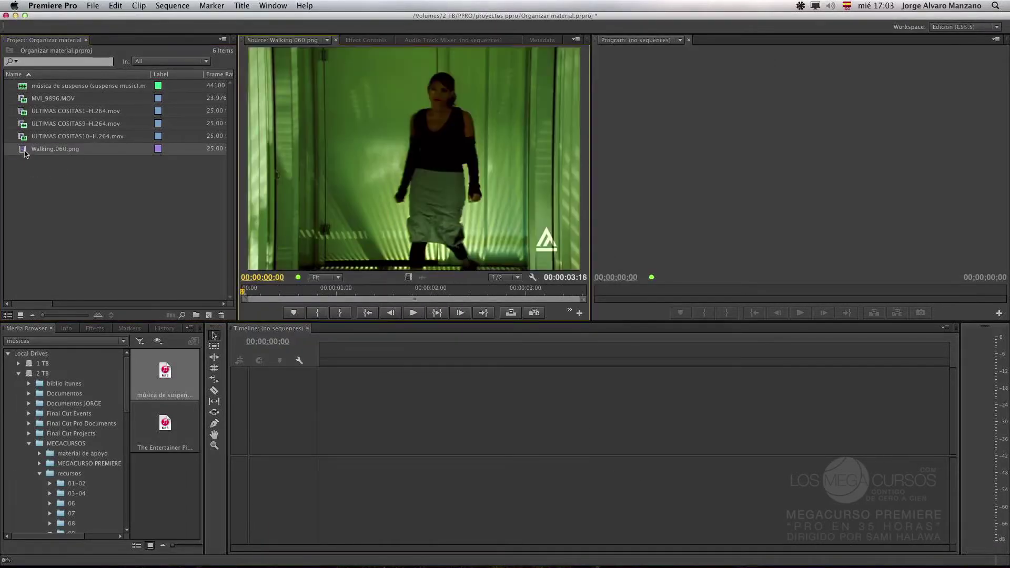
click(413, 313)
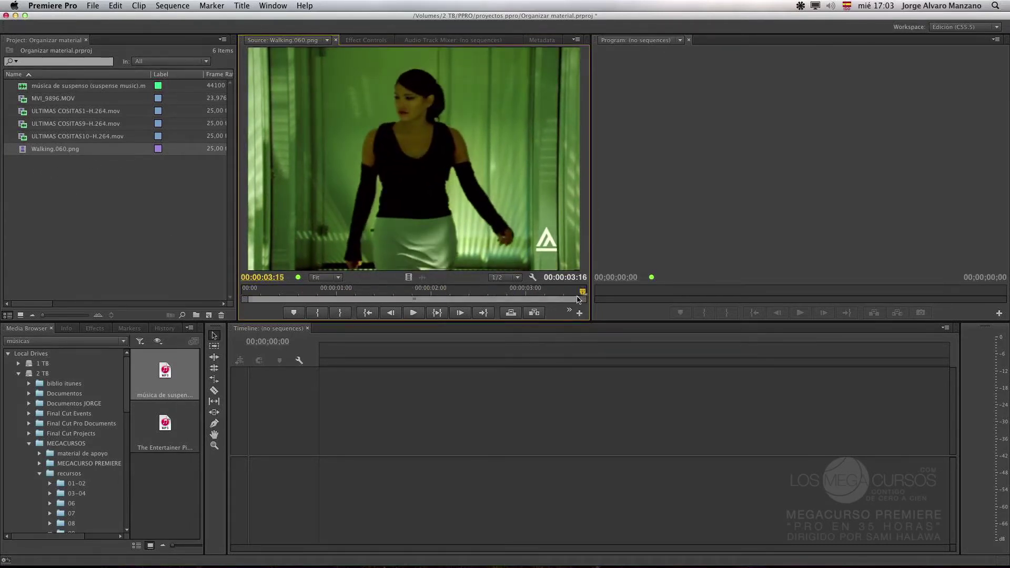
drag(583, 294, 585, 293)
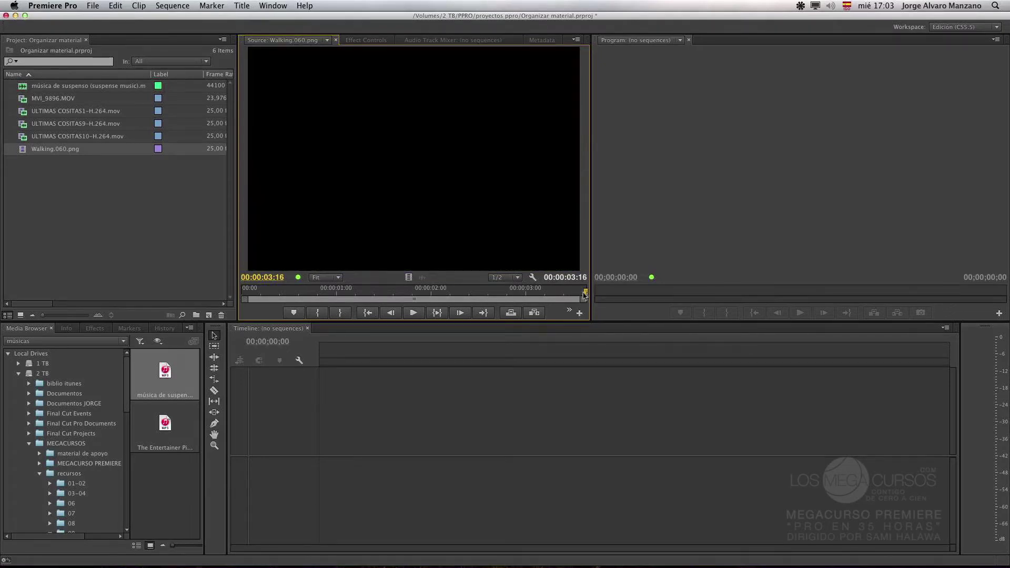
drag(238, 237, 259, 234)
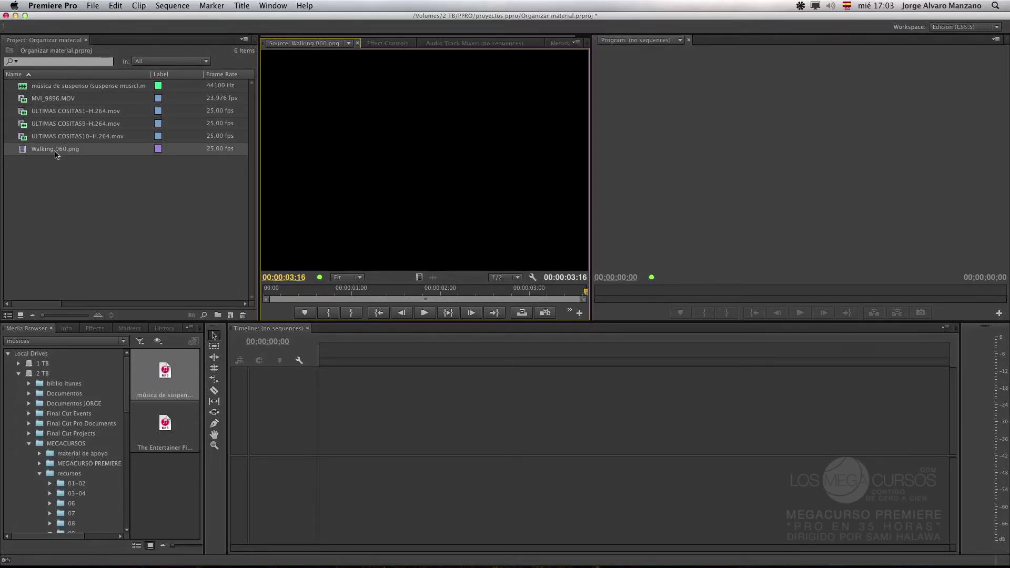
drag(457, 295, 579, 294)
click(87, 189)
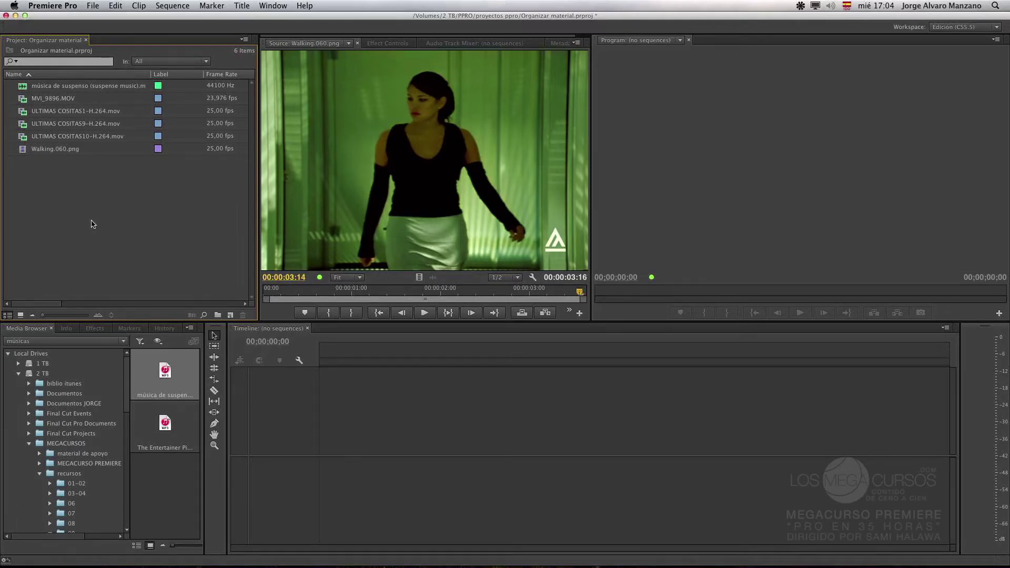
Step: Open the Capture window, enlarge and reposition it, and review its Settings and Logging options
click(97, 7)
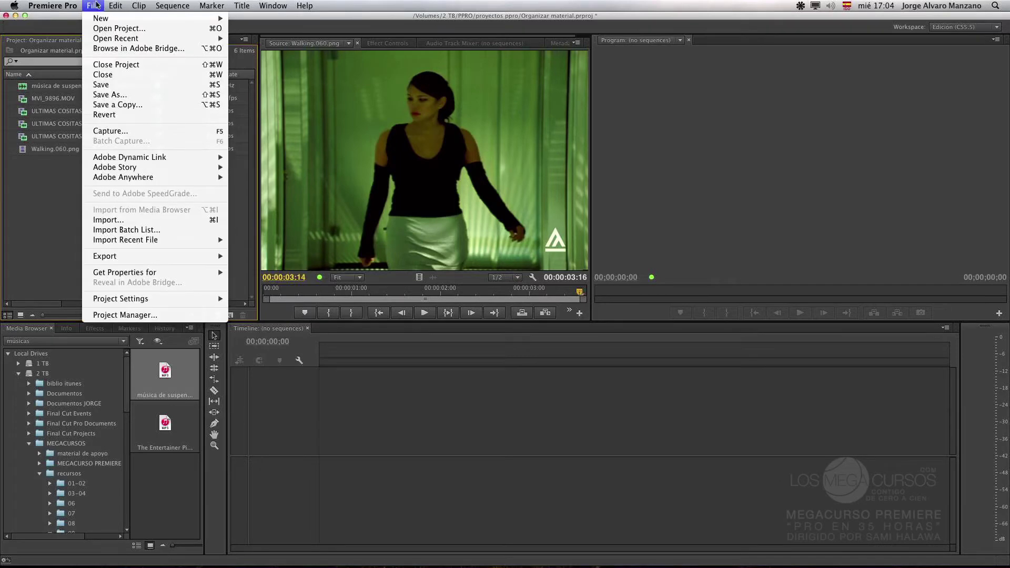
click(127, 132)
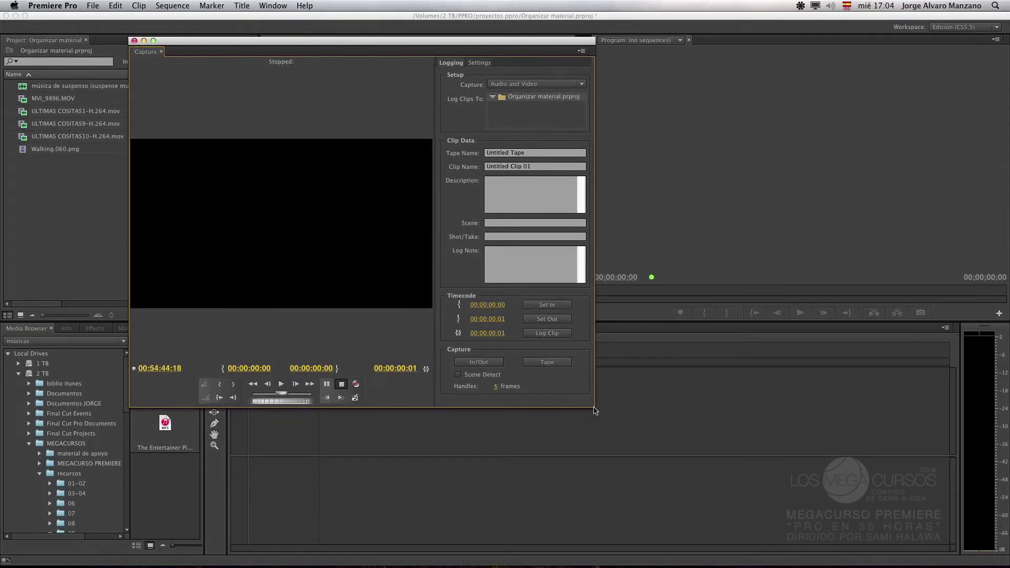
drag(594, 411, 757, 482)
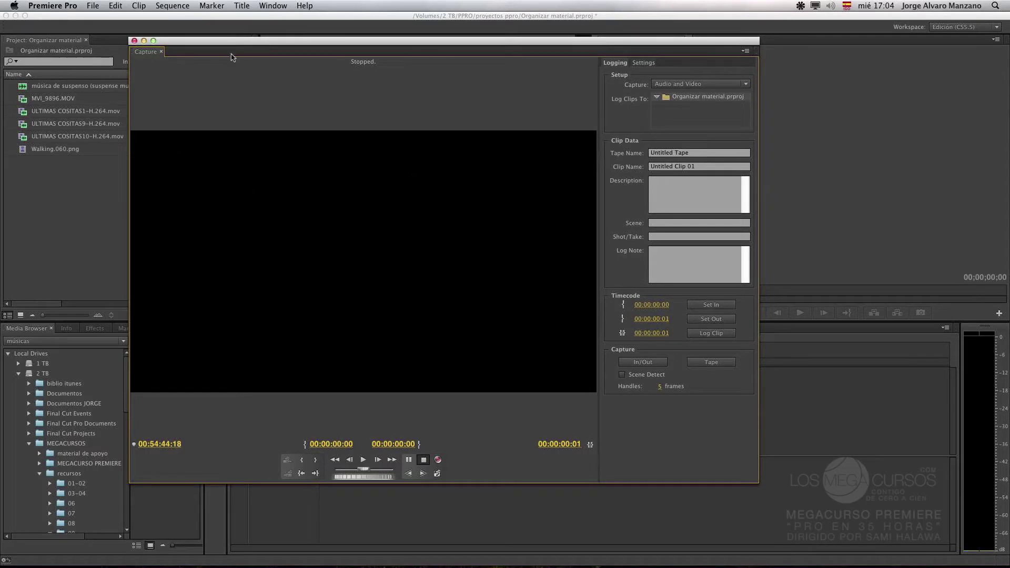
drag(361, 42, 330, 29)
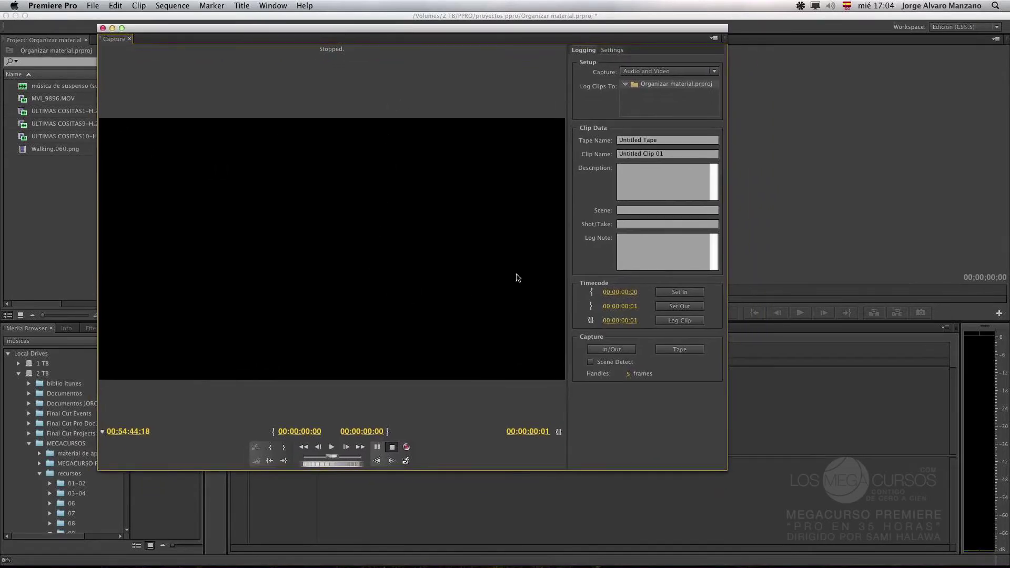
click(611, 51)
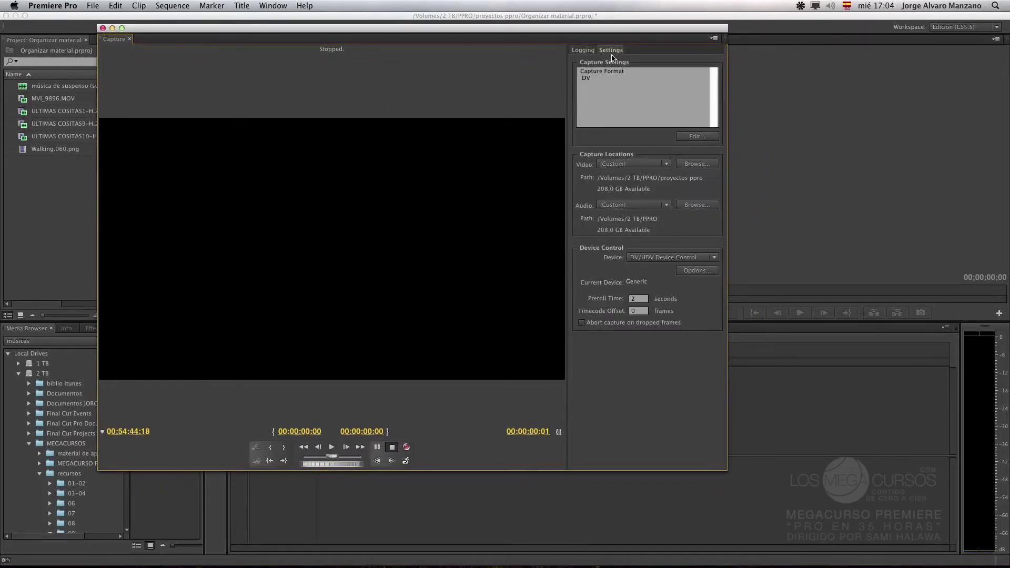
click(581, 51)
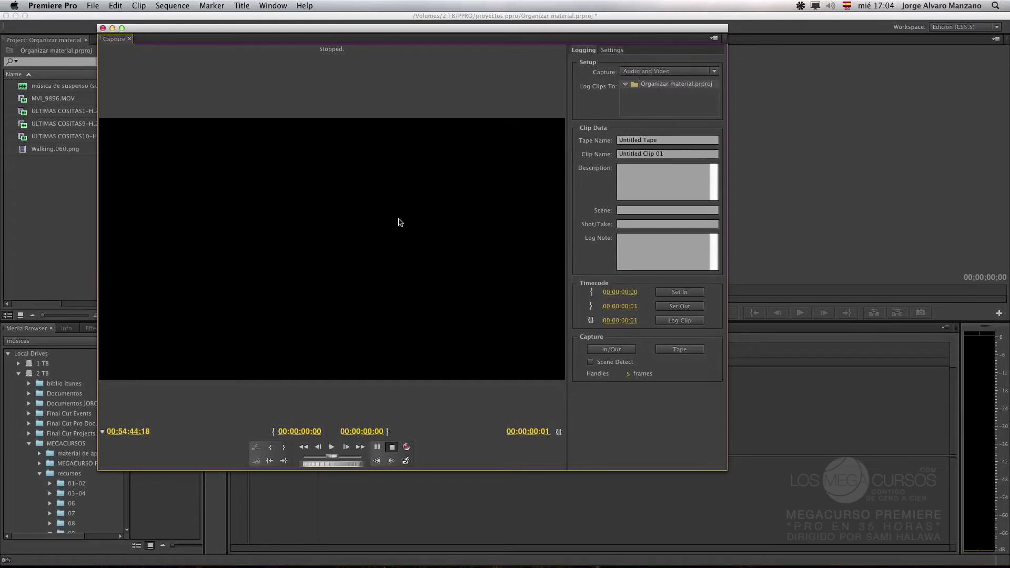
Step: Play and pause the tape in the Capture window, and move through it with the shuttle and jog controls
click(332, 450)
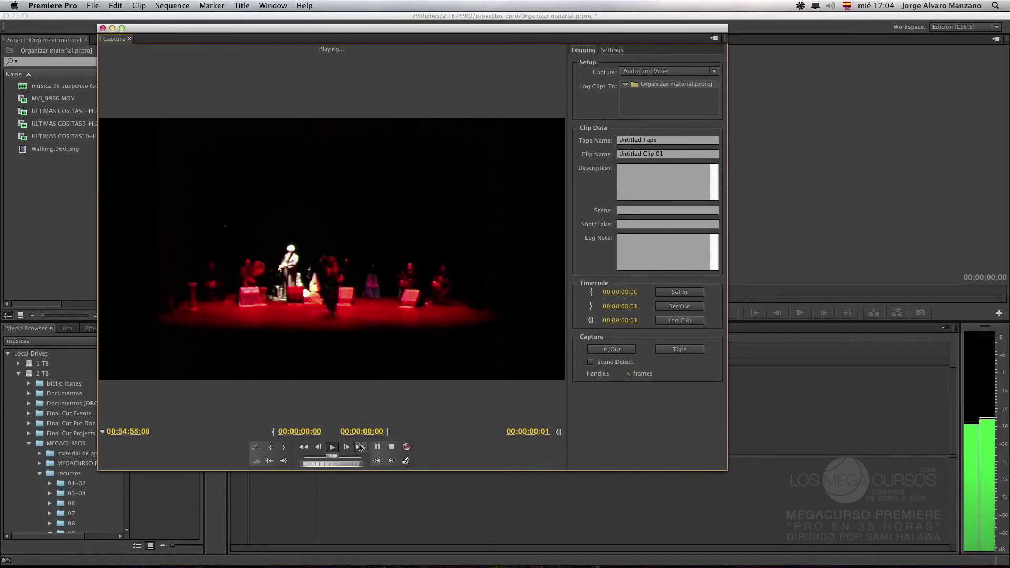
click(378, 448)
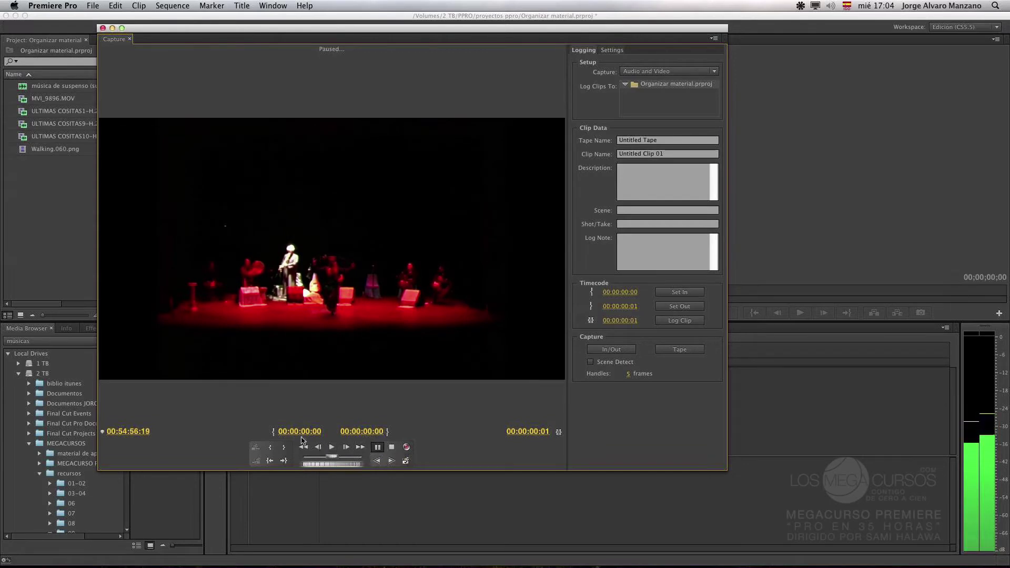
mouse_move(407, 28)
mouse_down()
mouse_move(374, 22)
mouse_move(394, 26)
mouse_up()
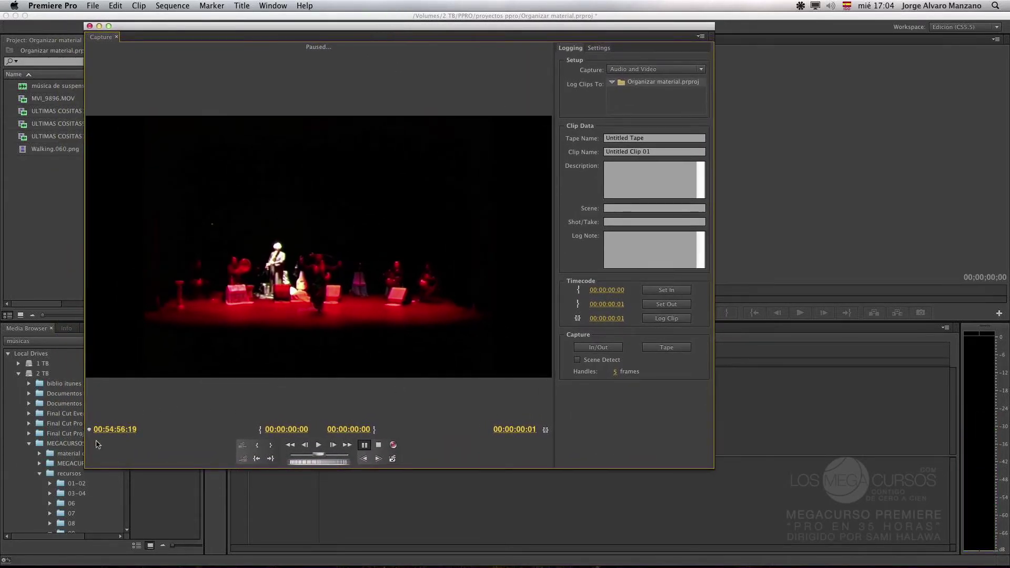
click(318, 445)
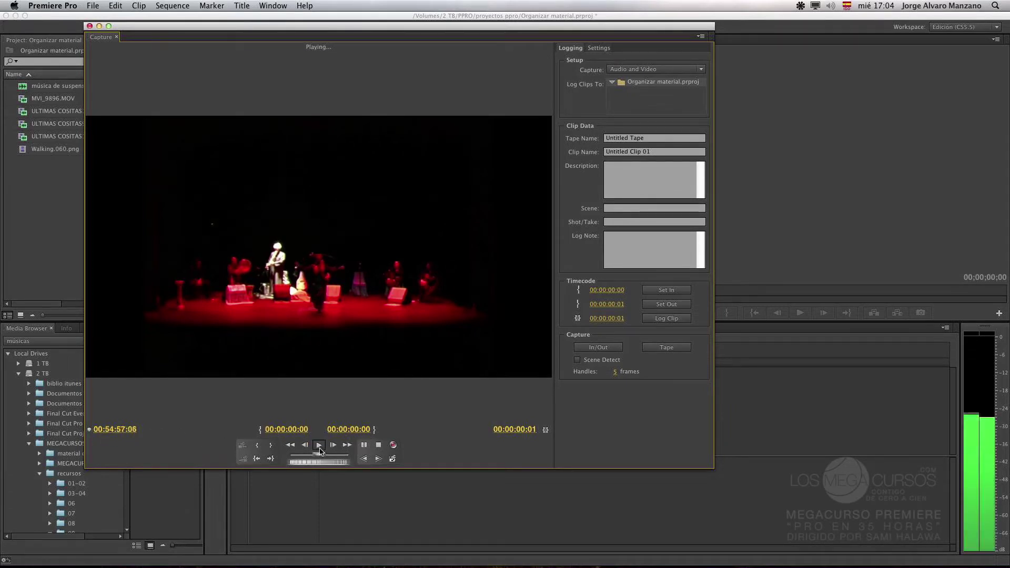
drag(319, 455, 258, 459)
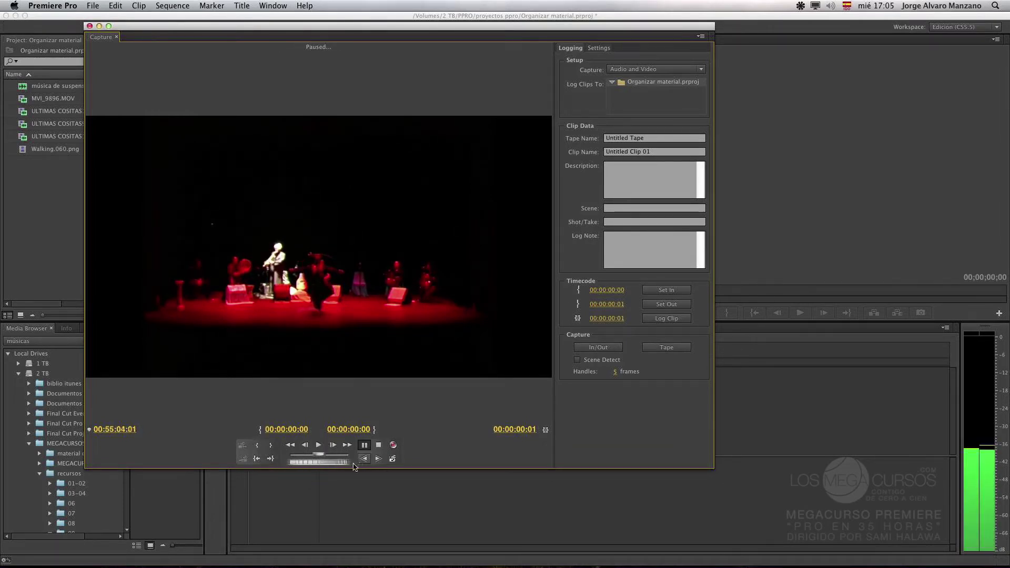
mouse_move(299, 461)
mouse_down()
mouse_move(334, 462)
mouse_move(317, 462)
mouse_up()
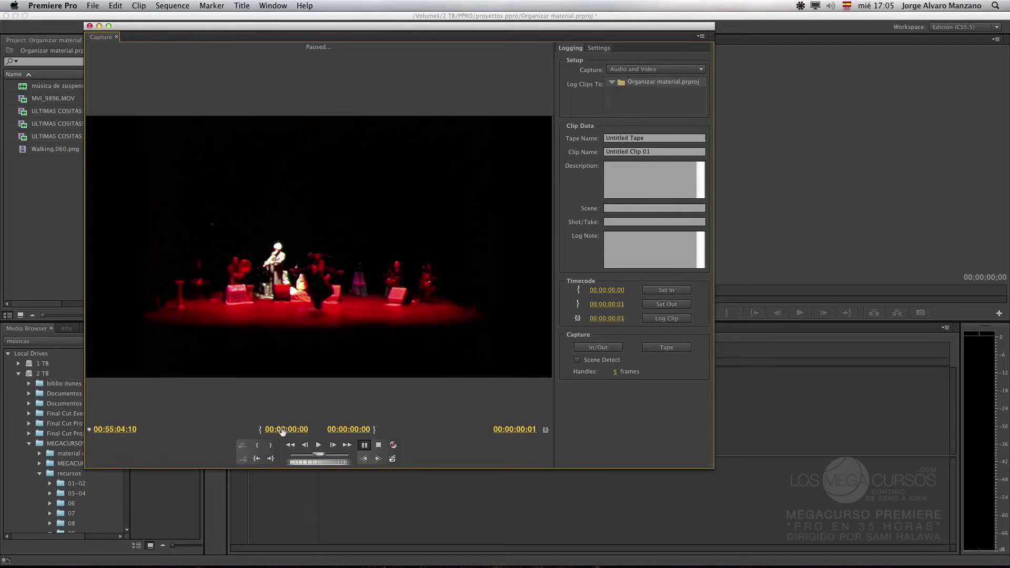
Step: Mark the tape's Out point at 00:55:04:10, rewind, and mark the In point at 00:54:51:11
click(271, 446)
click(266, 457)
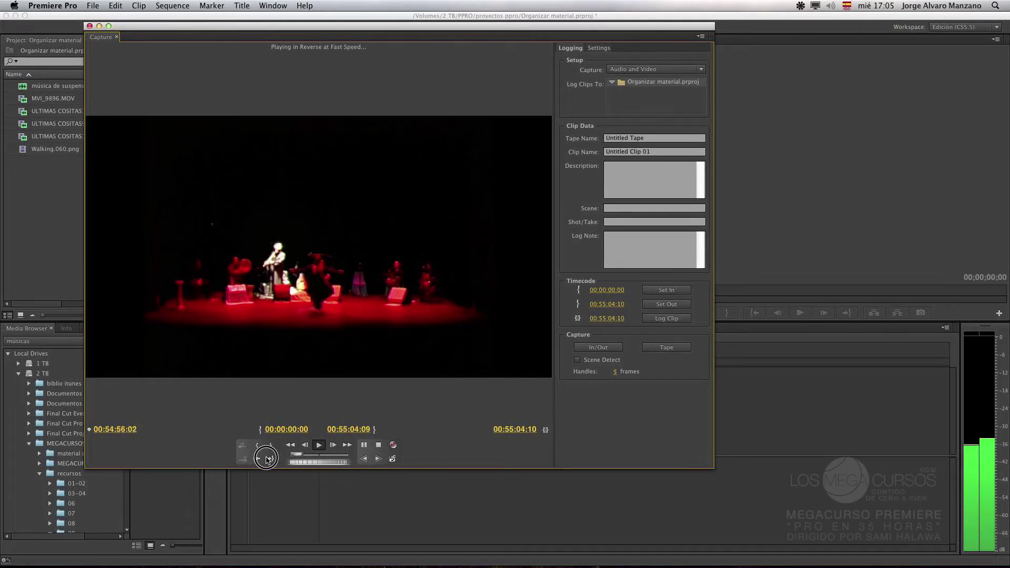
click(318, 446)
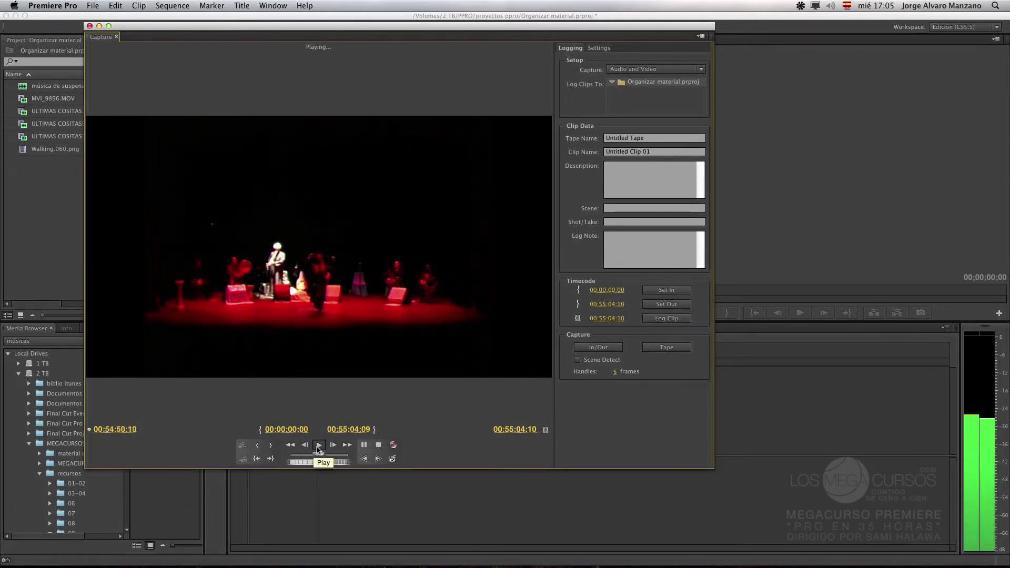
click(364, 445)
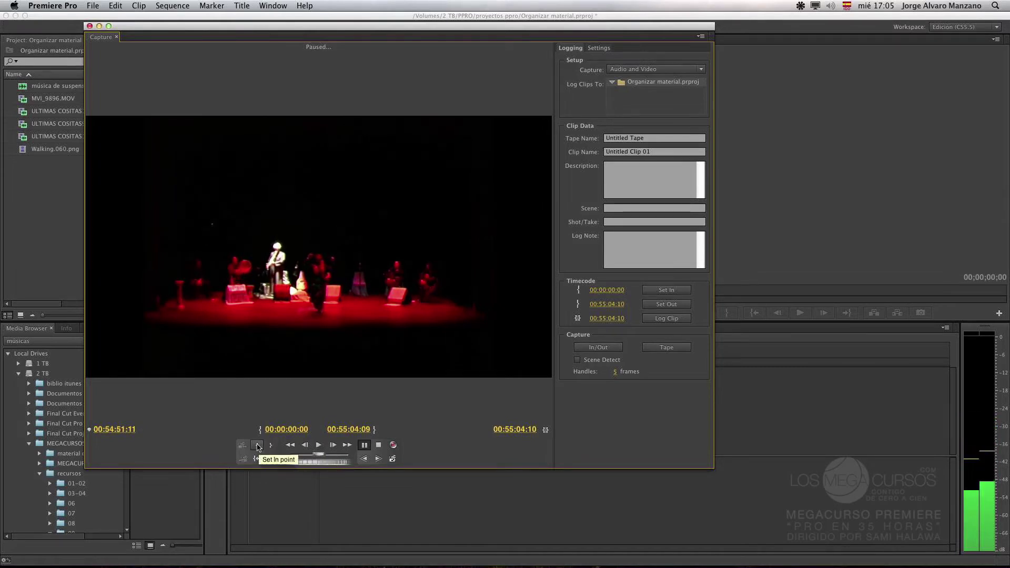
click(256, 447)
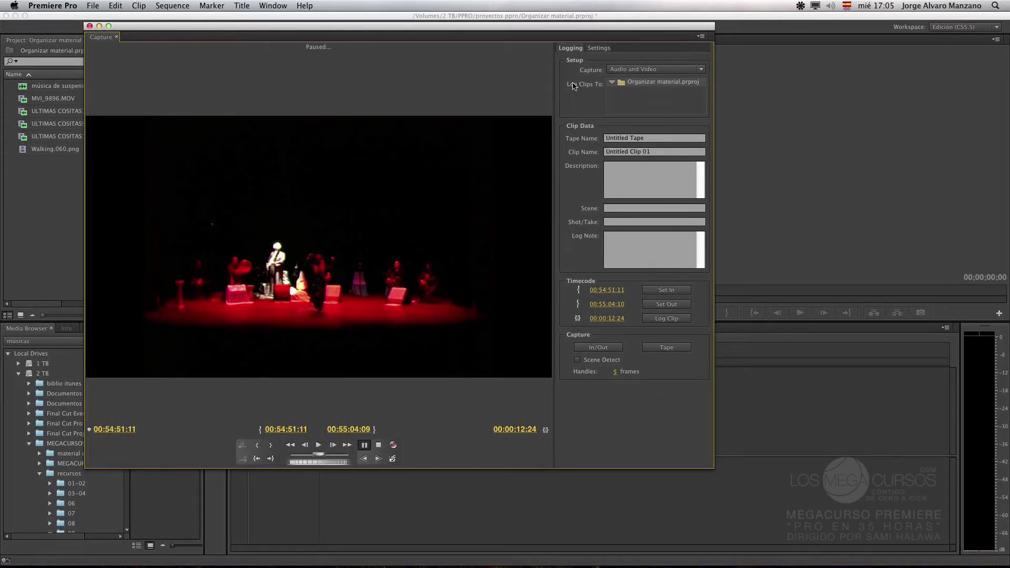
Step: Reposition the Capture window and review the Logging setup's capture type and log destination
drag(543, 24, 533, 36)
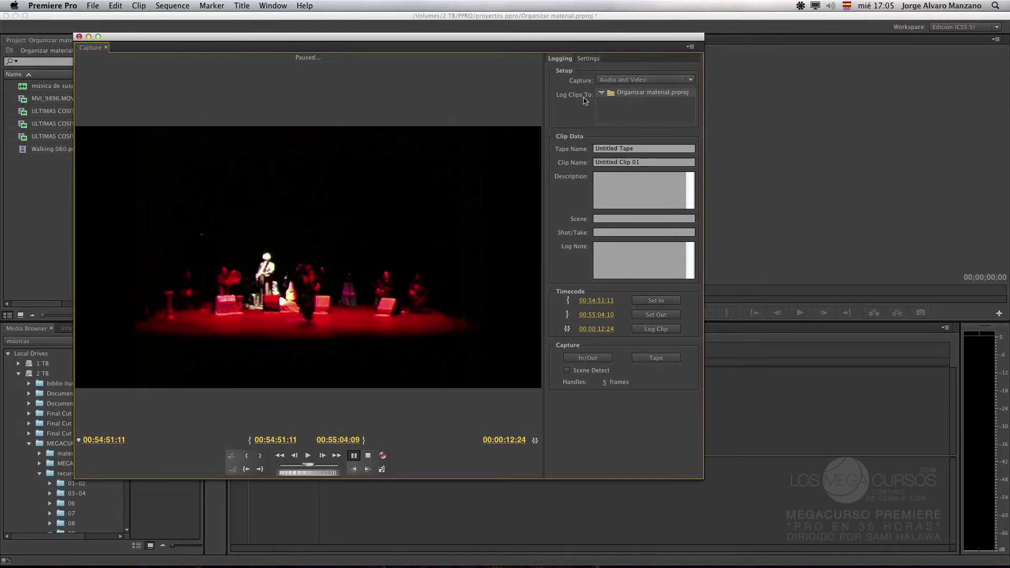
click(616, 80)
click(625, 84)
click(623, 119)
Step: Create a folder named captura inside proyectos ppro and set it as the video capture location
click(589, 60)
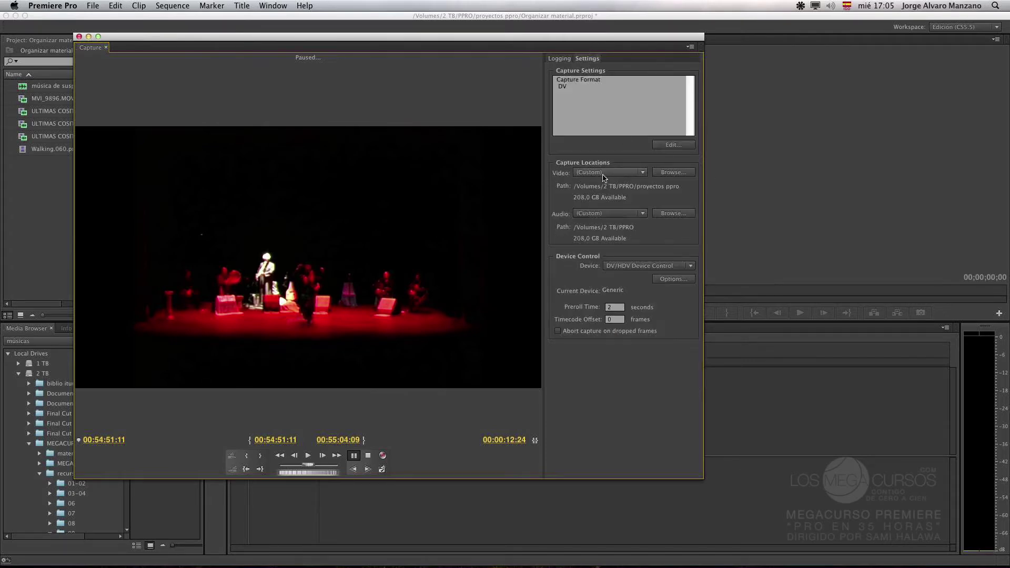
click(619, 173)
click(619, 173)
click(675, 172)
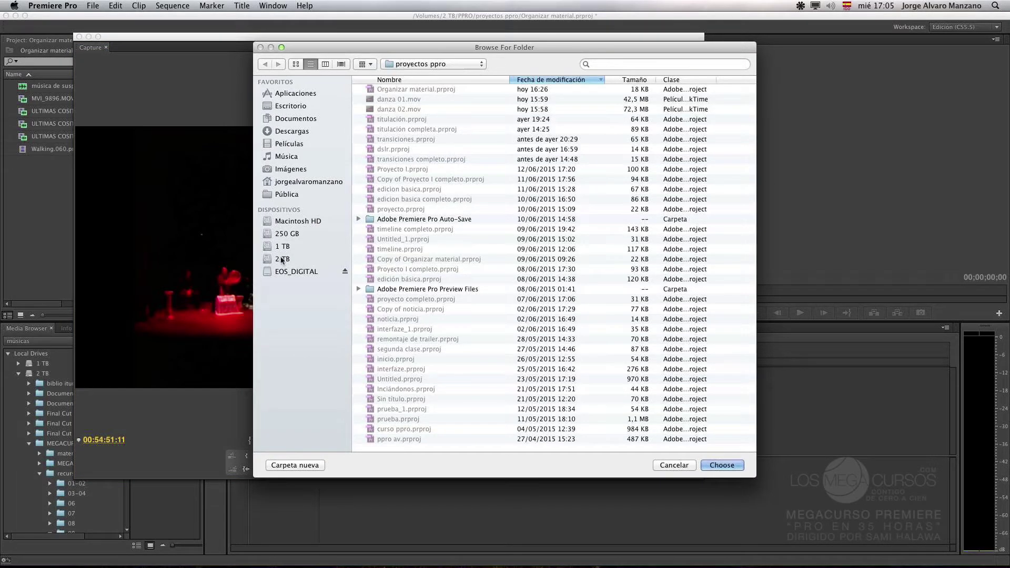
click(297, 257)
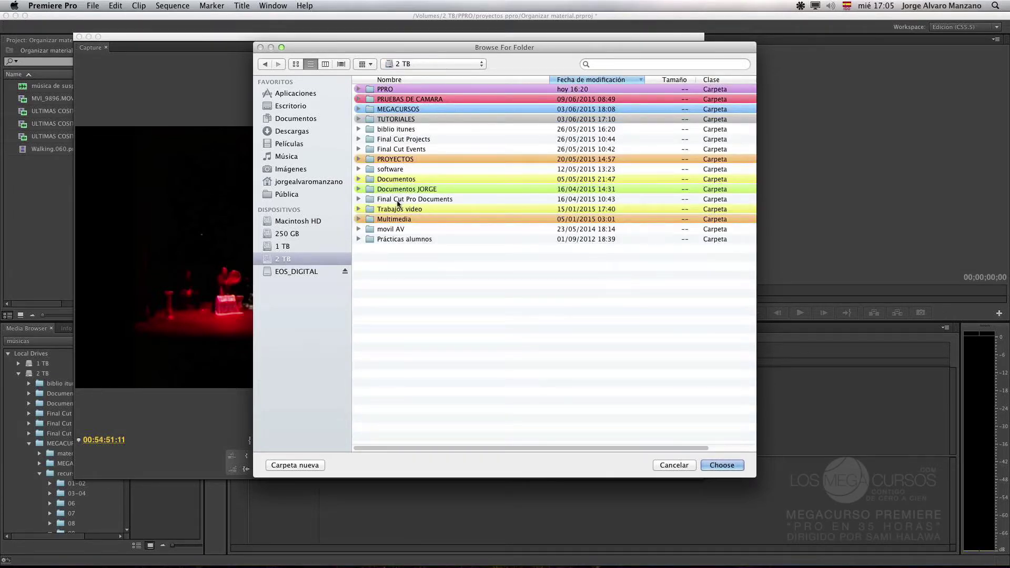
click(264, 66)
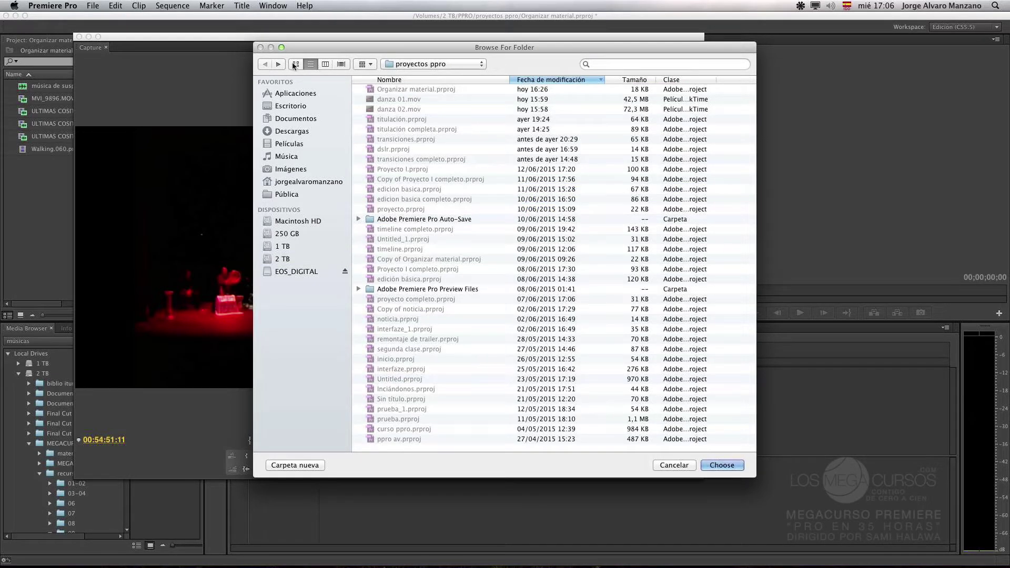
click(301, 466)
text(cap)
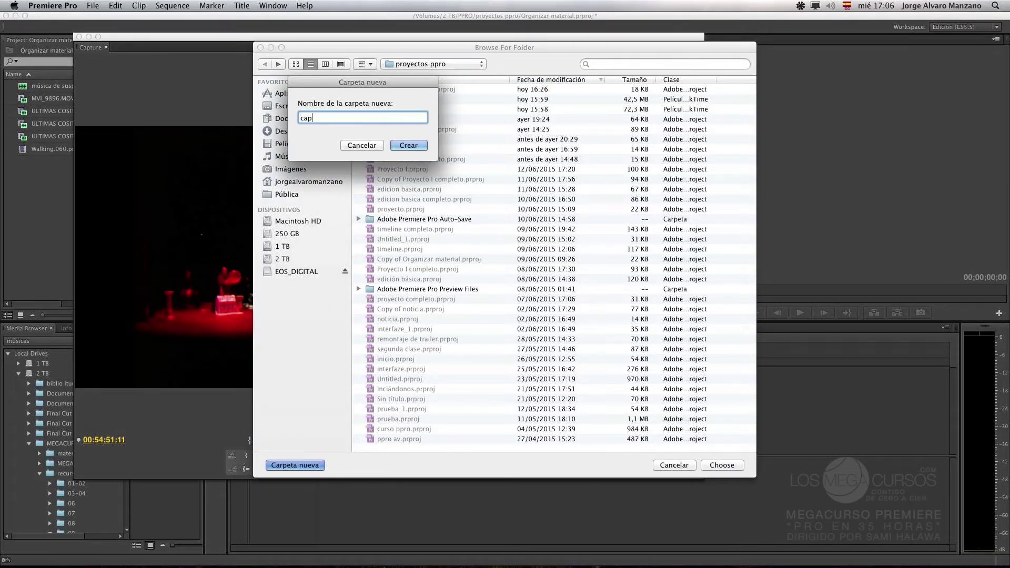
text(tura)
key(Return)
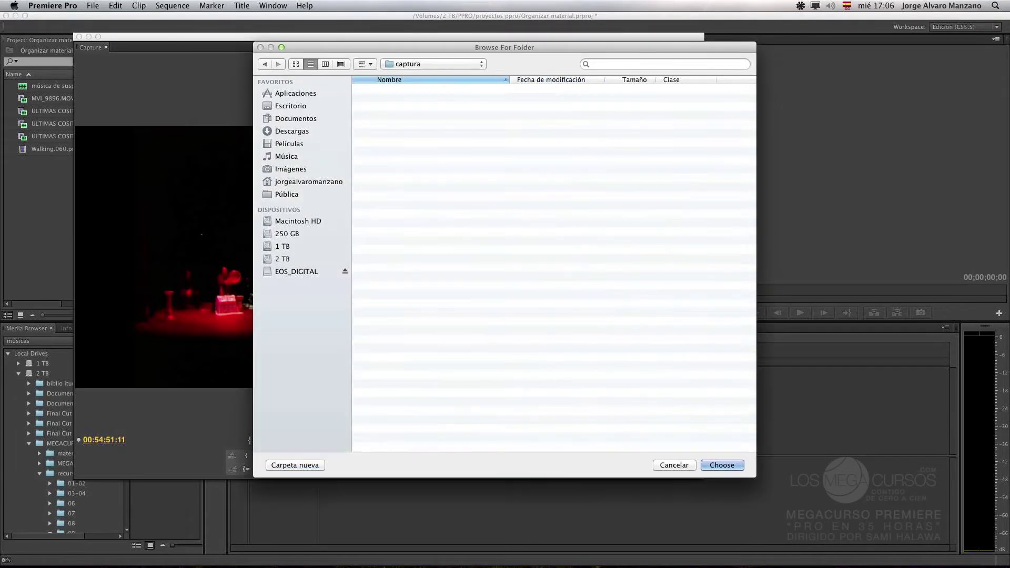
click(721, 464)
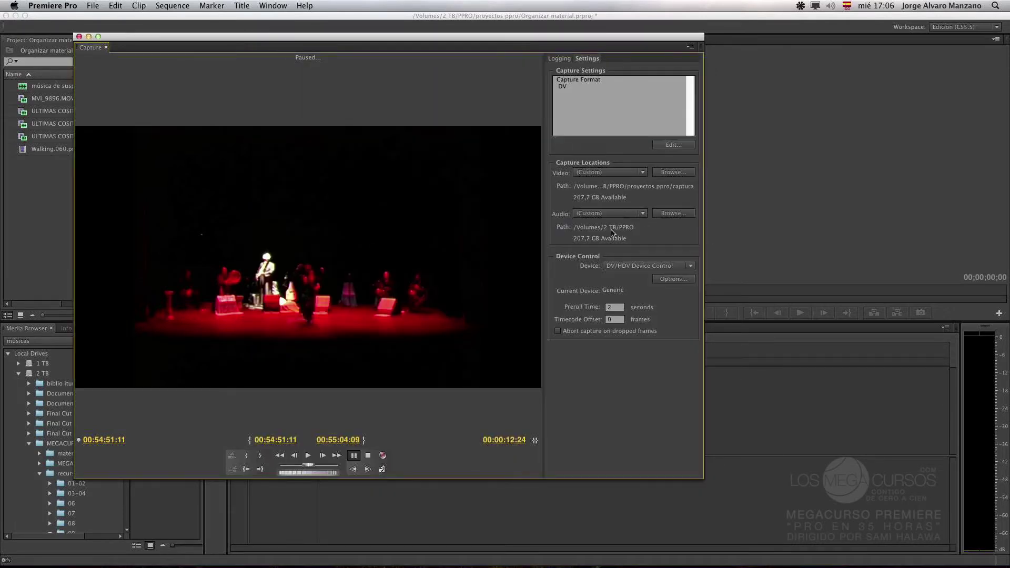
Step: Set the audio capture location to the captura folder inside proyectos ppro
click(636, 215)
click(669, 215)
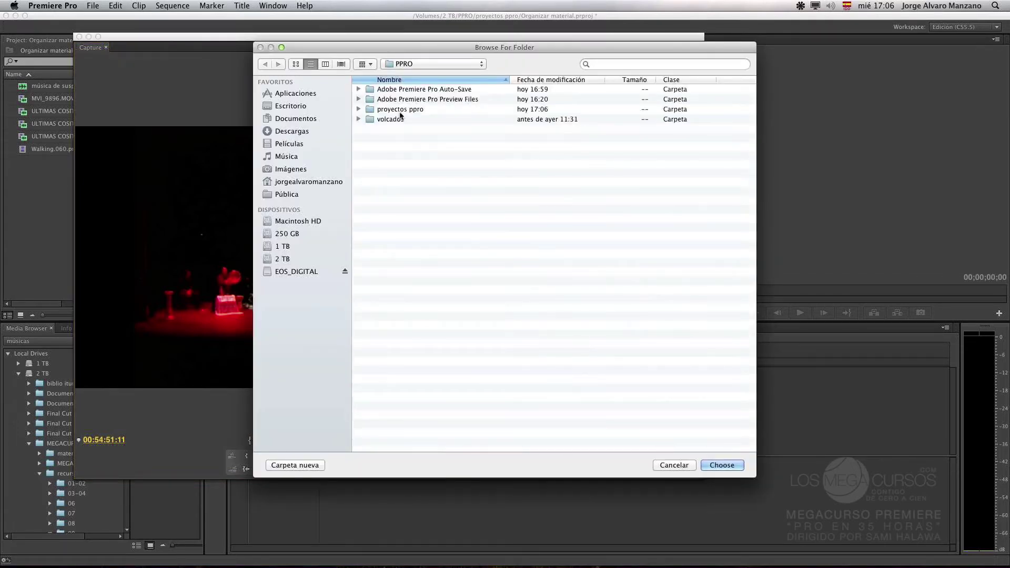
double_click(401, 110)
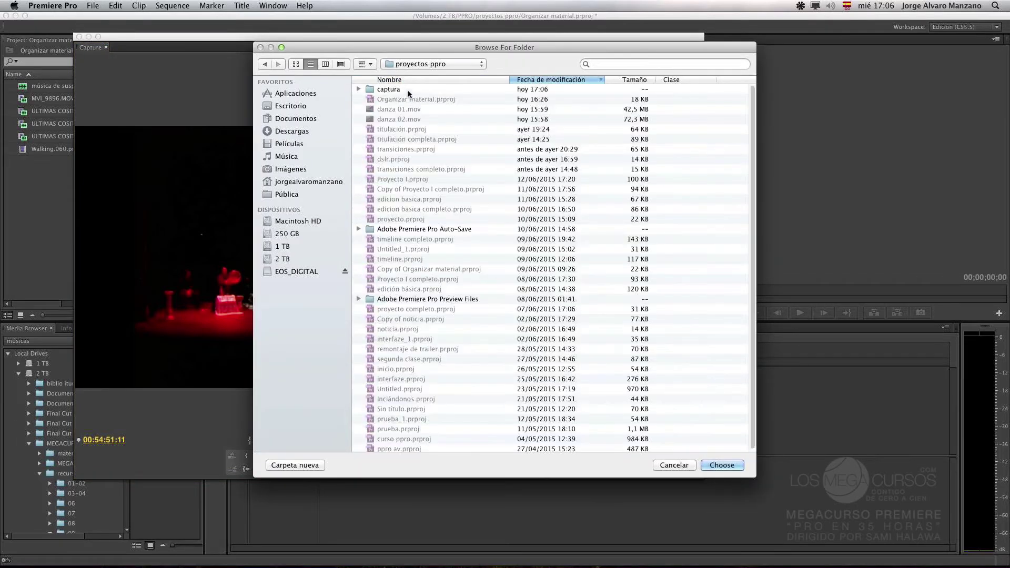
double_click(393, 90)
click(722, 465)
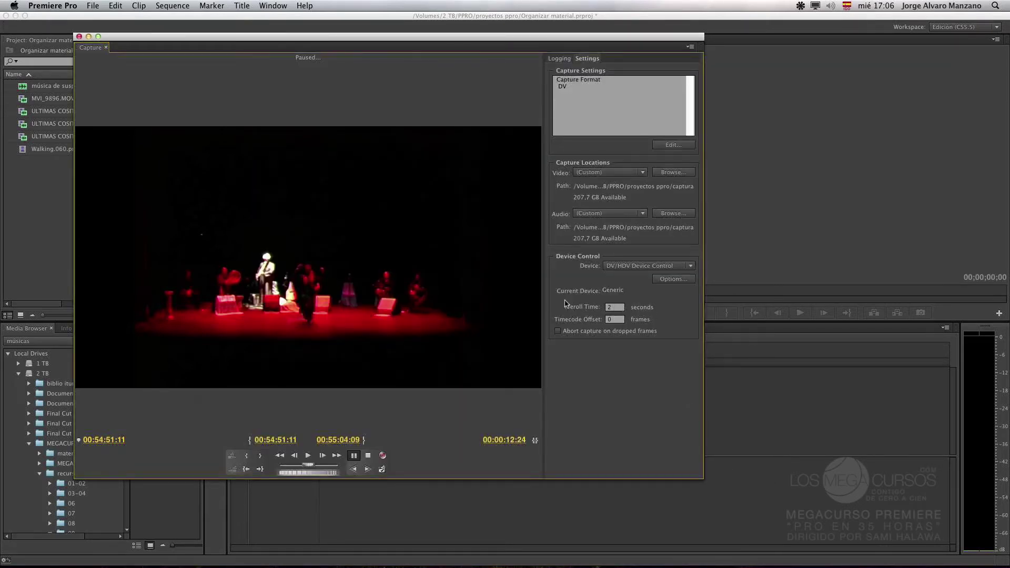
Step: Review the available Device Control options and the Capture Format choices for the tape capture
click(633, 265)
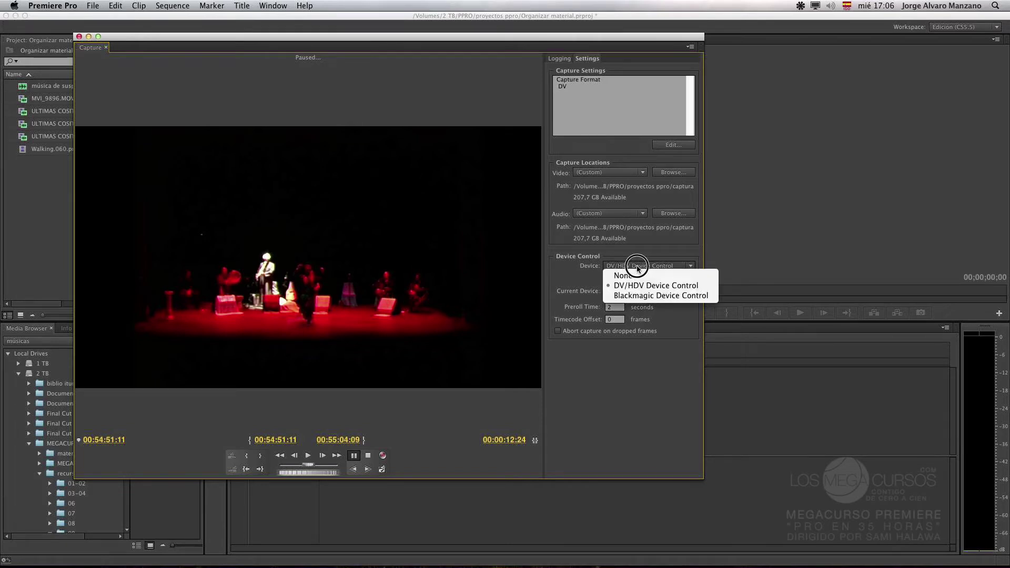
click(568, 269)
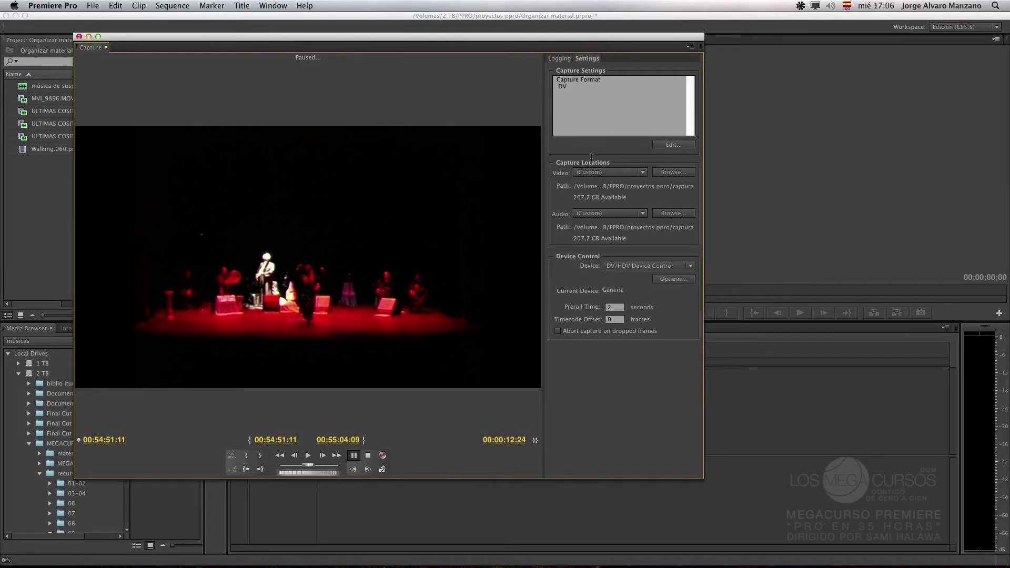
click(666, 143)
click(486, 261)
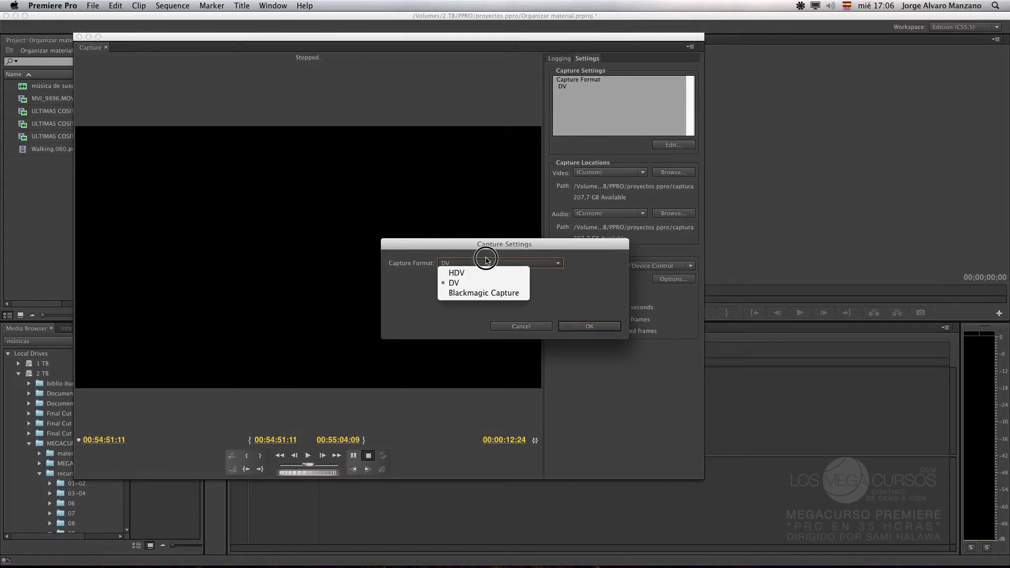
click(504, 245)
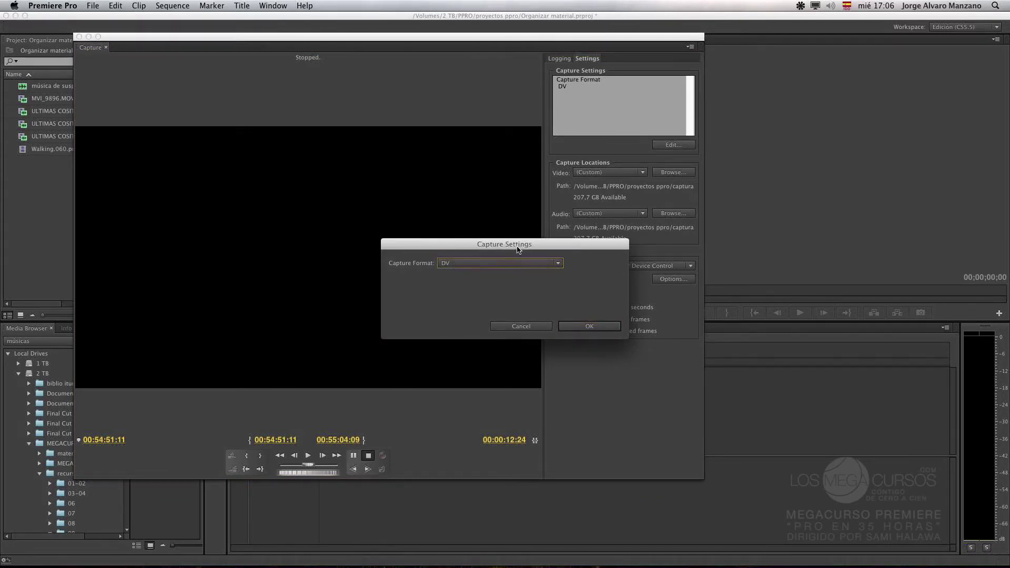
Step: Examine the available capture formats in the capture settings and leave the settings without applying a change
click(451, 263)
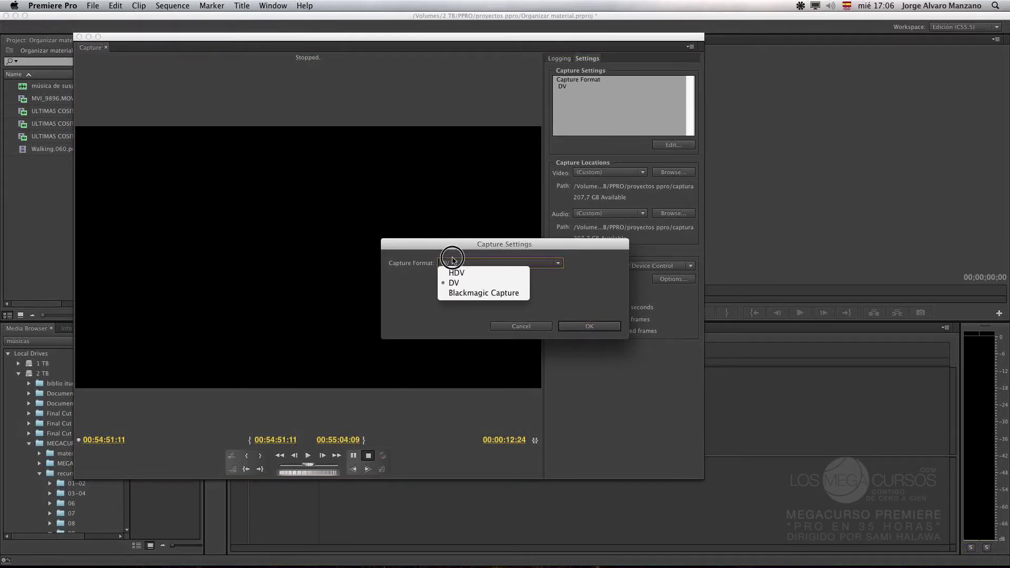
click(439, 248)
click(444, 262)
click(400, 288)
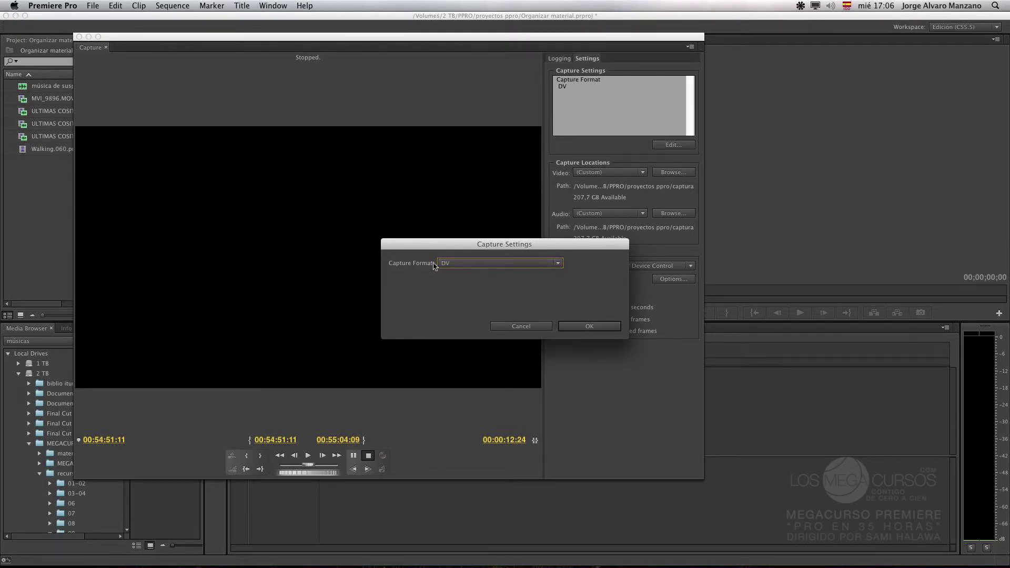
click(457, 268)
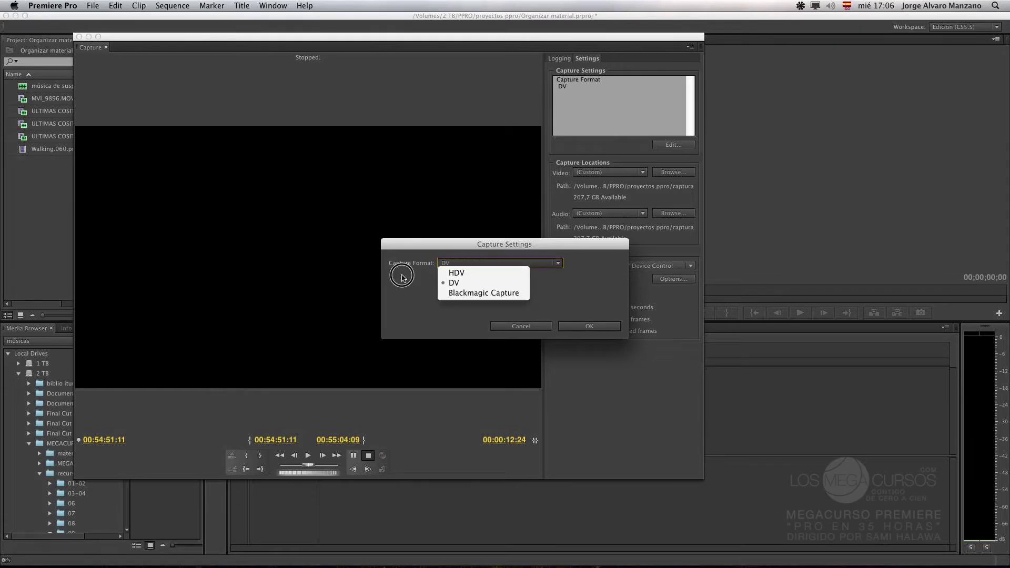
click(468, 287)
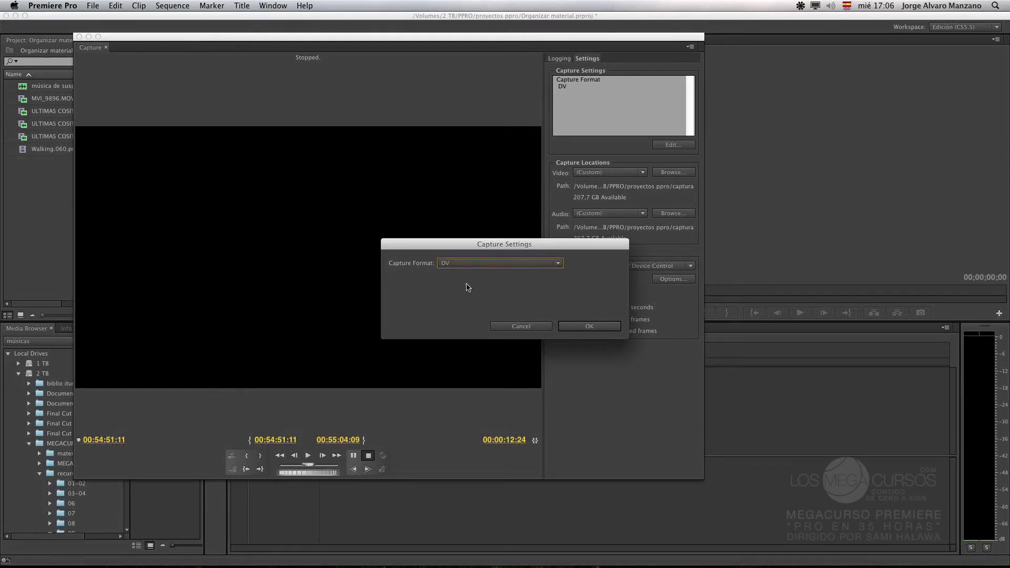
click(528, 327)
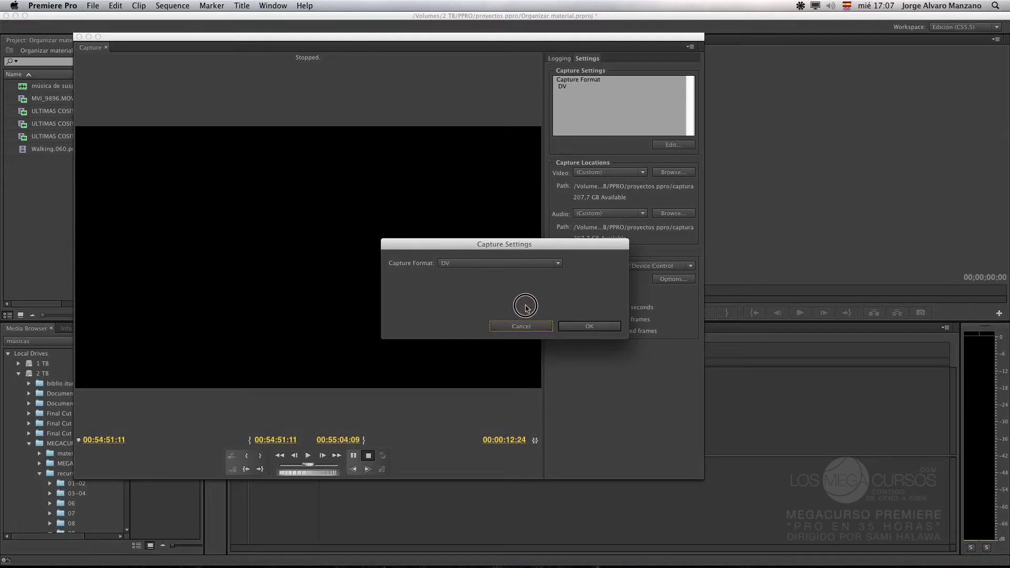
click(514, 264)
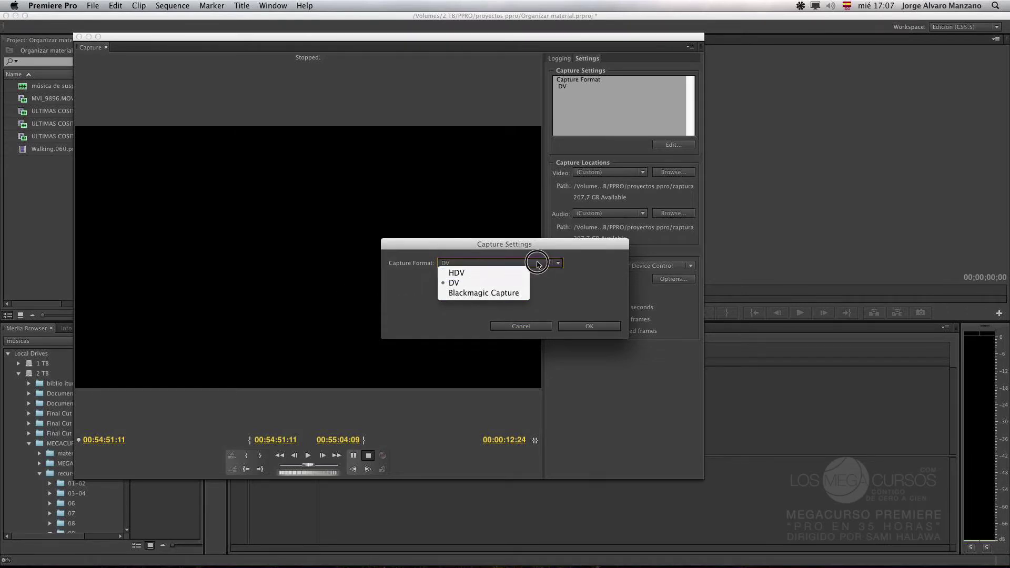
click(394, 292)
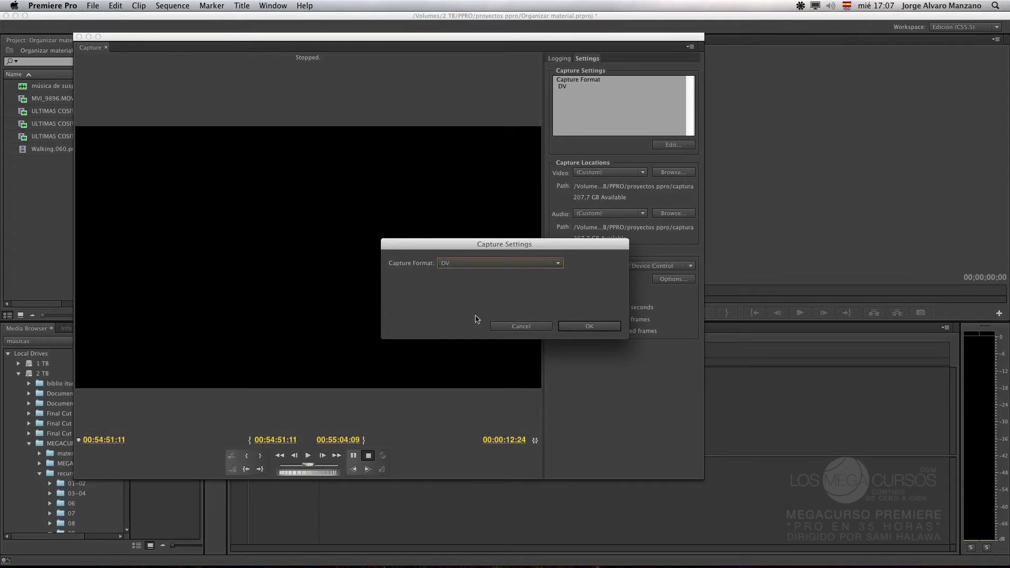
click(520, 325)
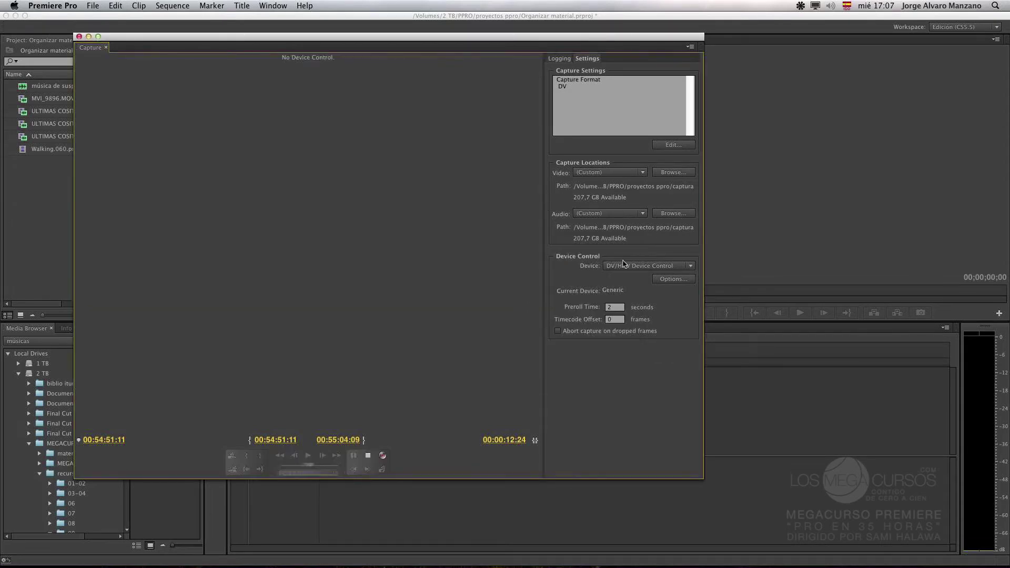
Step: Set the DV/HDV device control options to the PAL video standard and the Sony device brand
click(673, 279)
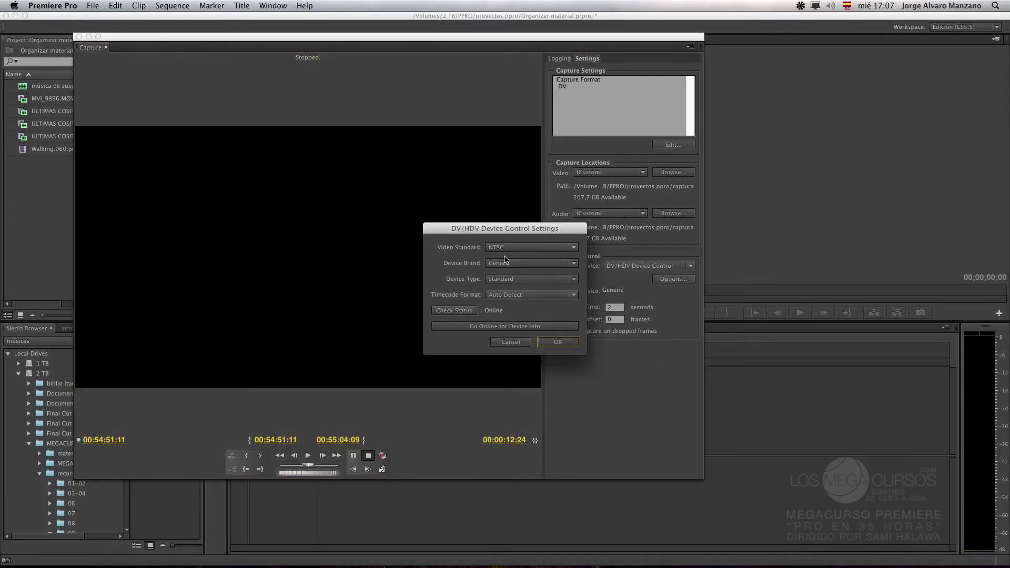
drag(527, 232, 482, 218)
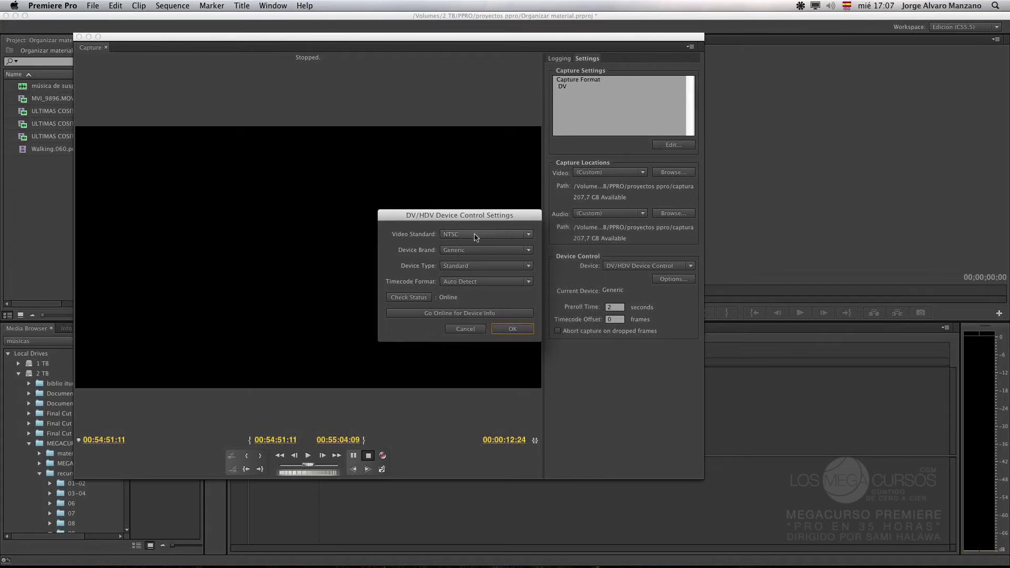
click(505, 238)
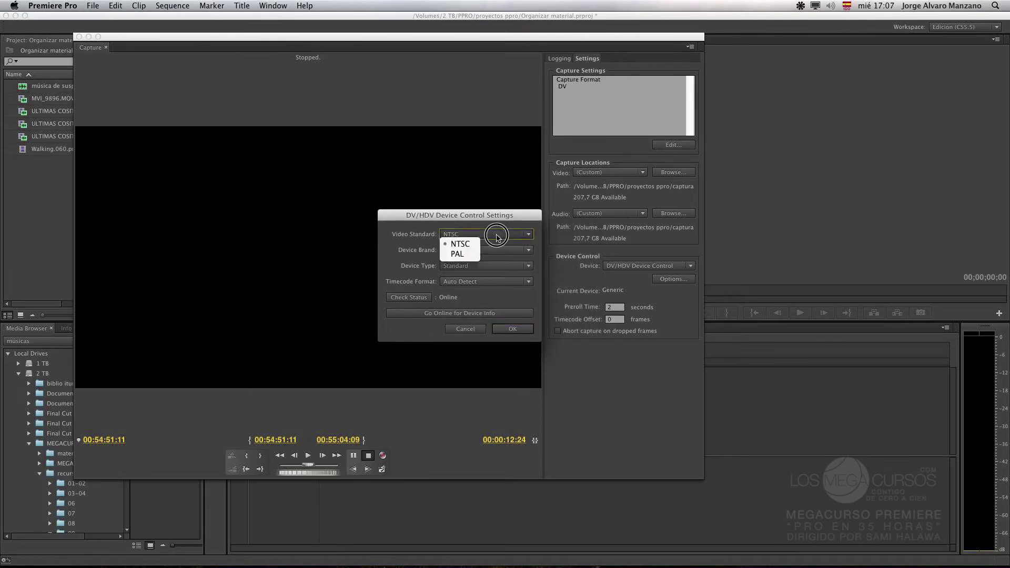
click(457, 255)
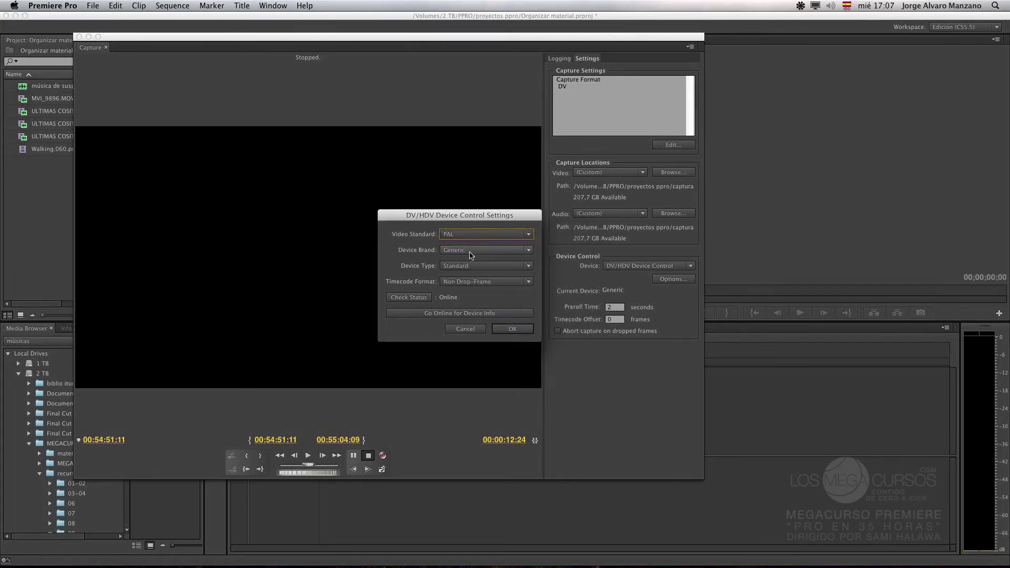
click(471, 252)
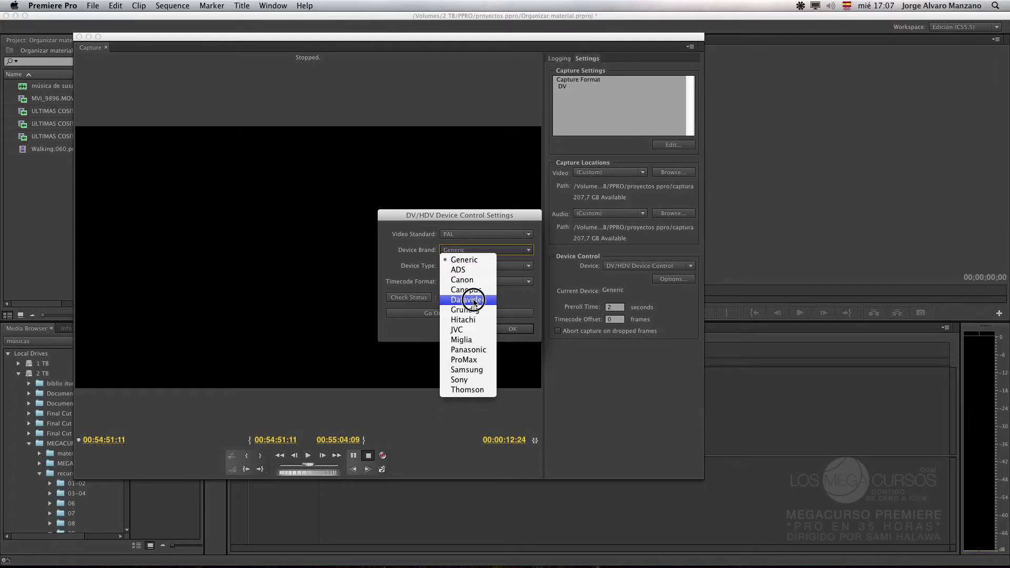
click(465, 380)
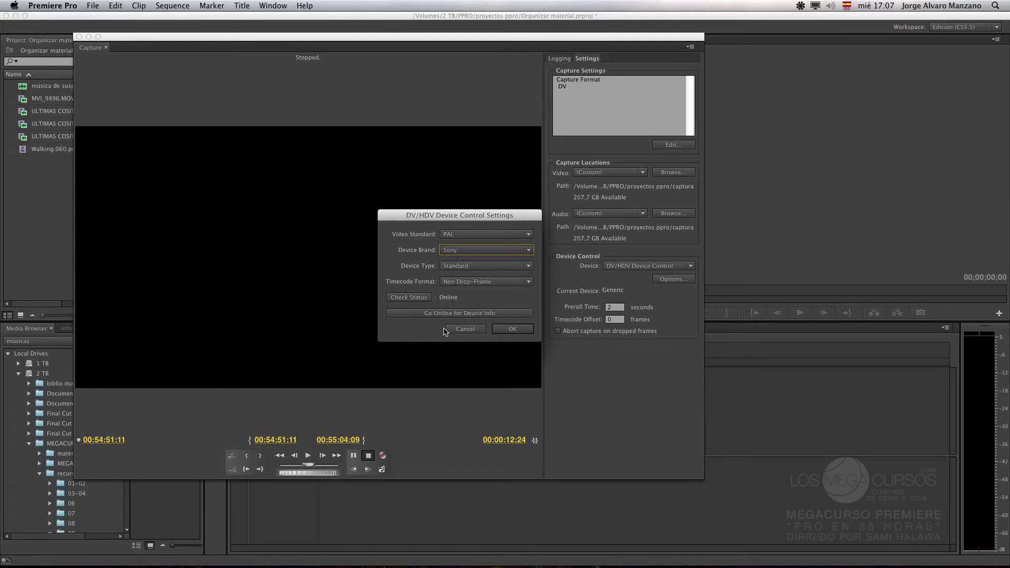
Step: Check the camera's connection status with the Standard device type kept, and accept the device control settings
click(473, 269)
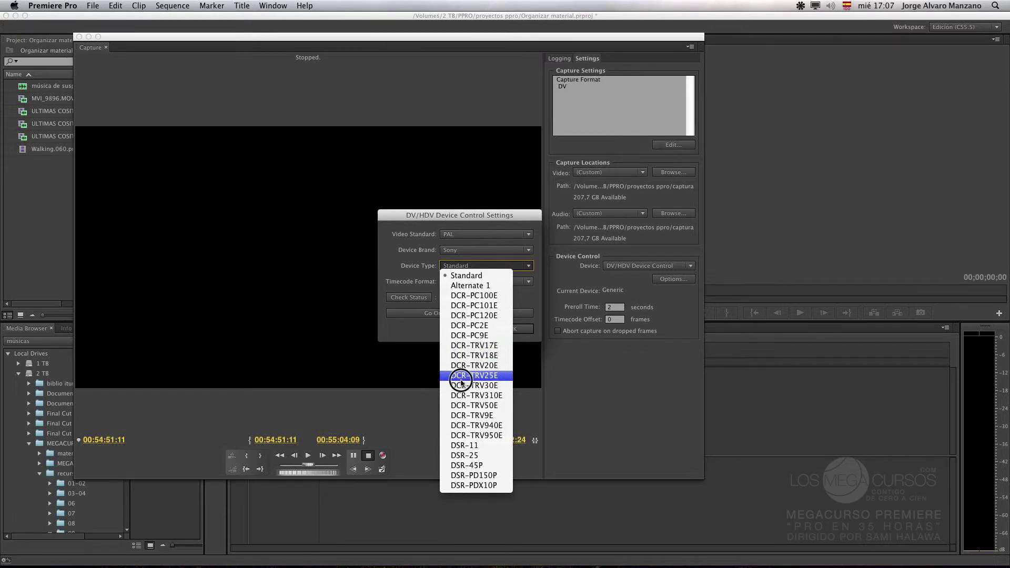
click(413, 327)
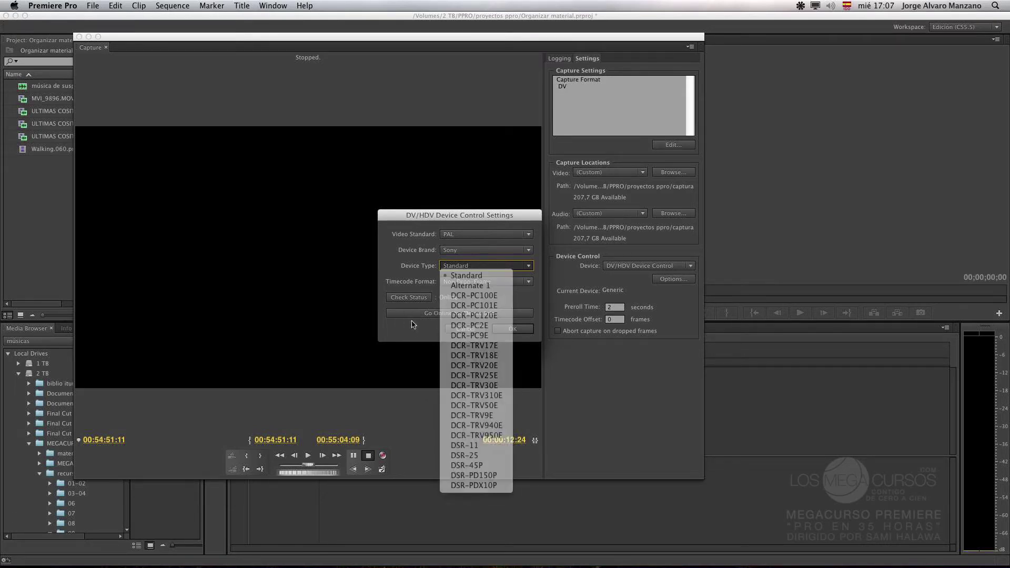
click(478, 281)
click(412, 271)
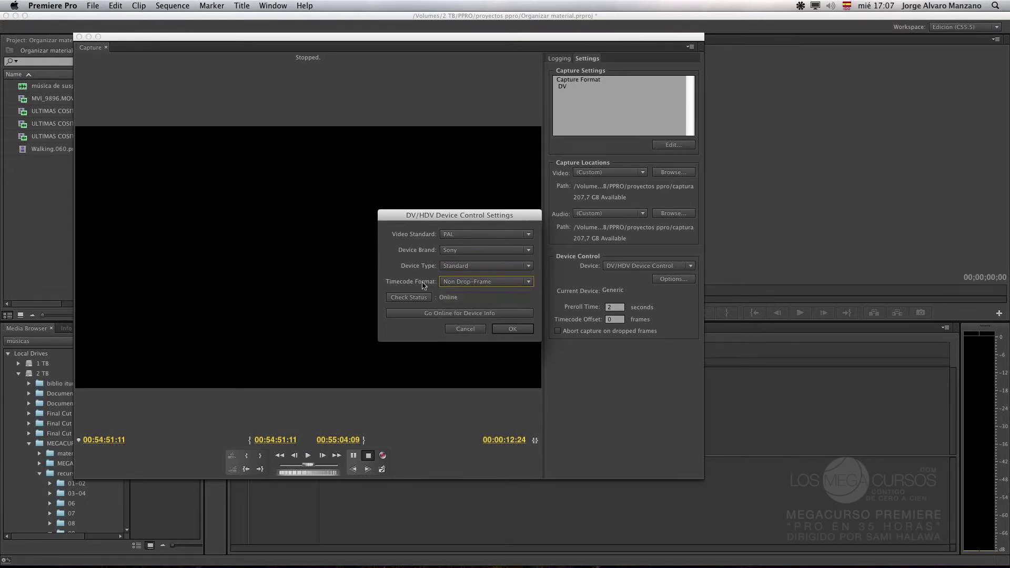
click(421, 299)
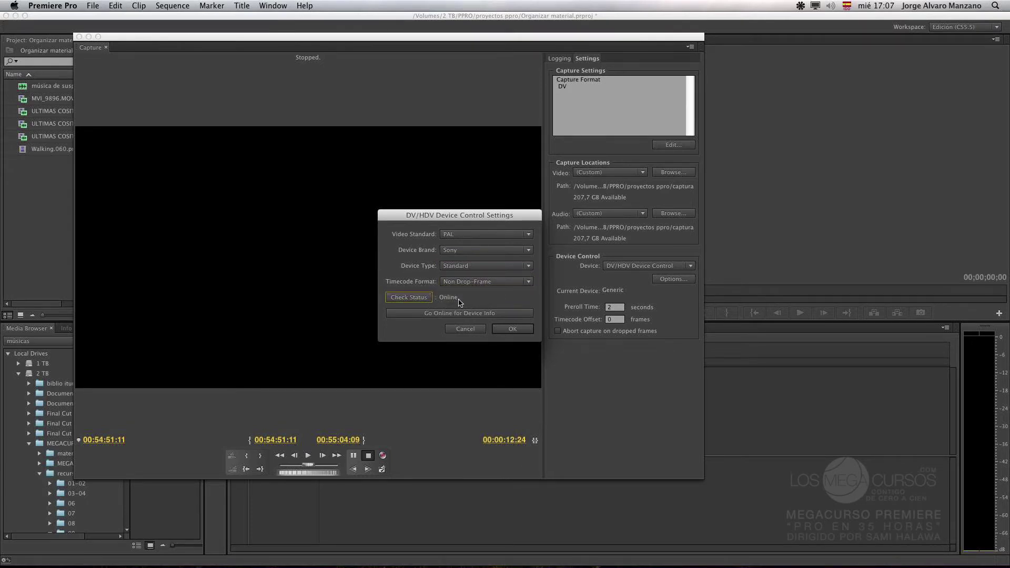
click(512, 329)
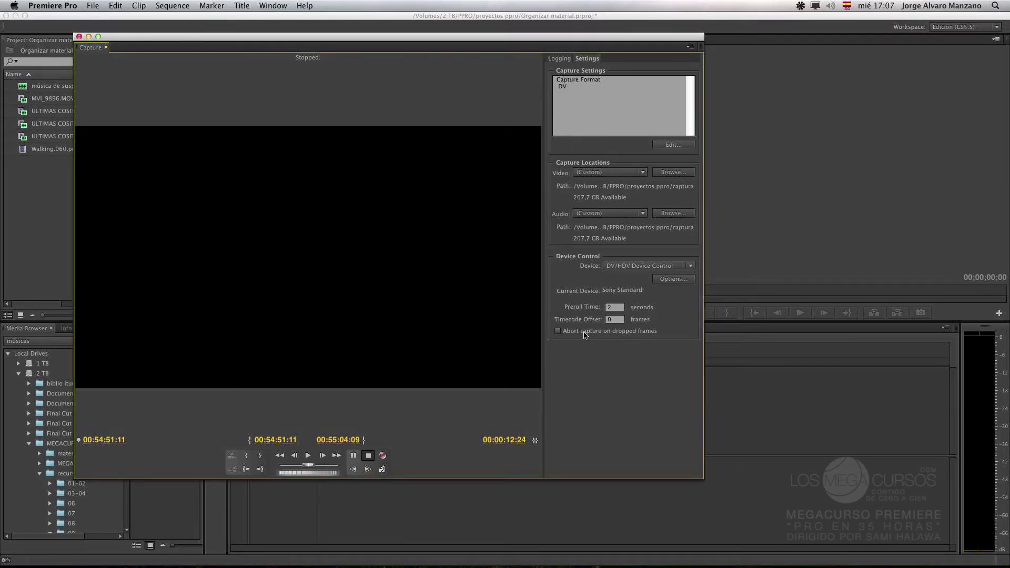
click(614, 307)
click(575, 331)
click(577, 333)
Step: Fill in the logging clip data with tape name "Cinta 1_show teatro" and clip name "danza 01"
click(560, 60)
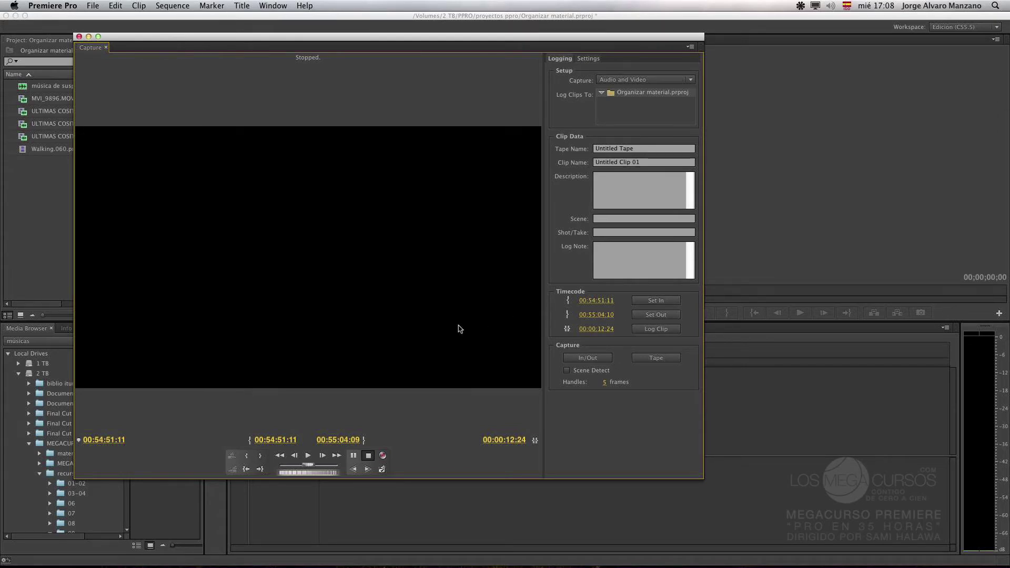
drag(652, 149, 512, 151)
text(C)
text(inta 1_show teatro)
double_click(657, 162)
triple_click(657, 162)
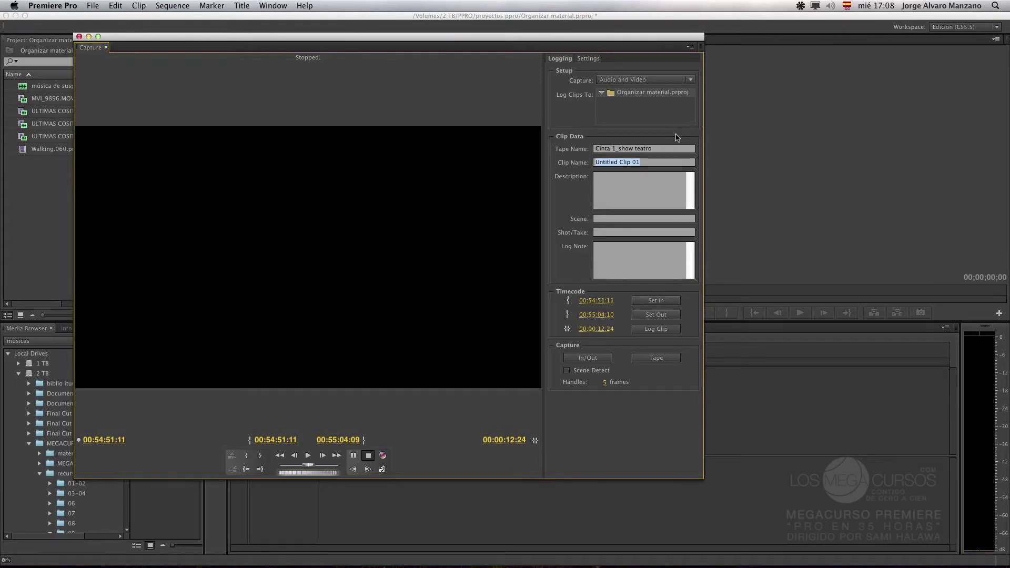
text(canzanza)
click(645, 198)
Step: Capture the tape section from in point 00:54:47:20 to out point 00:54:52:05 and save it as danza 01.mov
drag(605, 317, 503, 329)
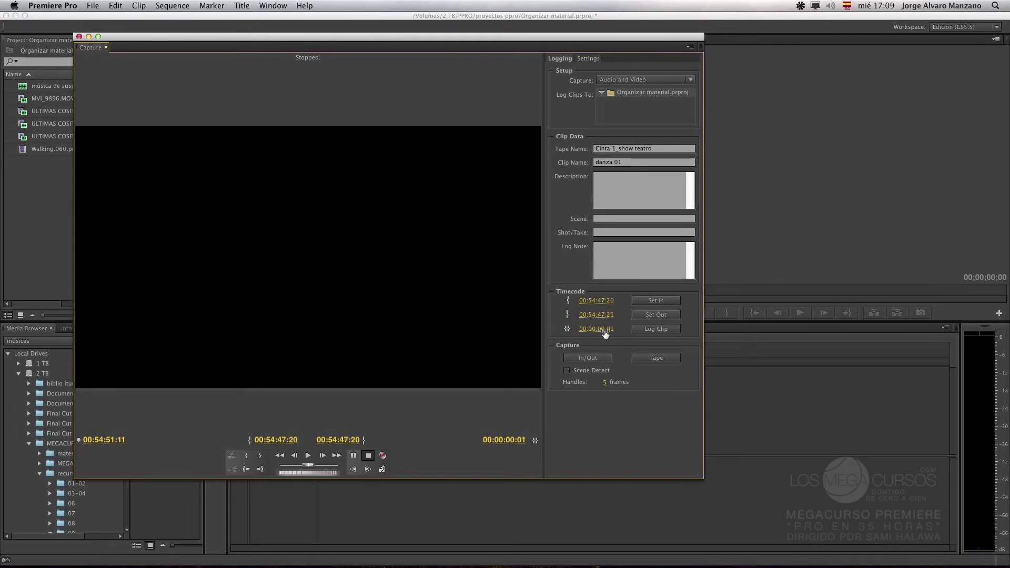
drag(594, 316, 597, 316)
click(588, 362)
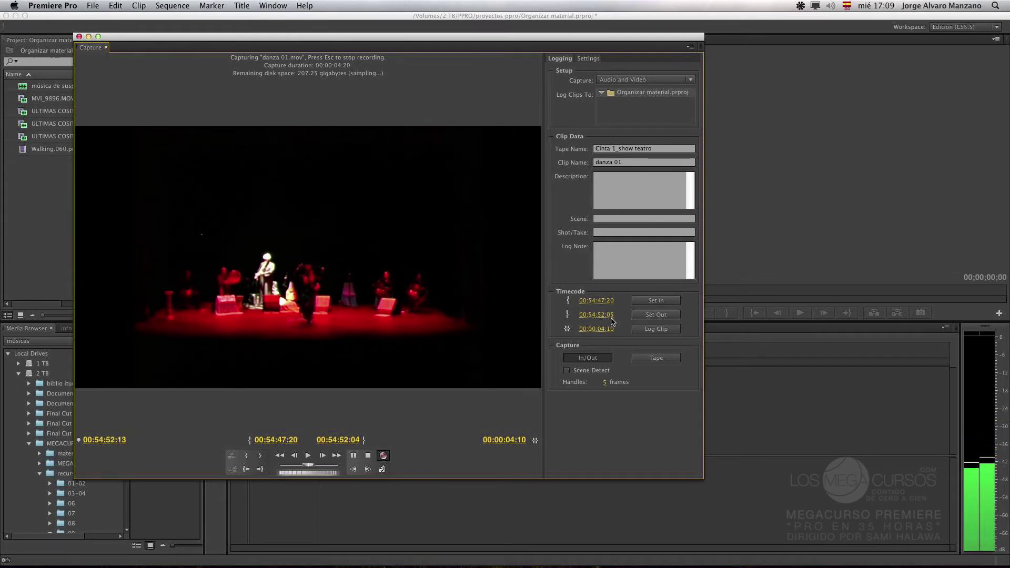
key(Escape)
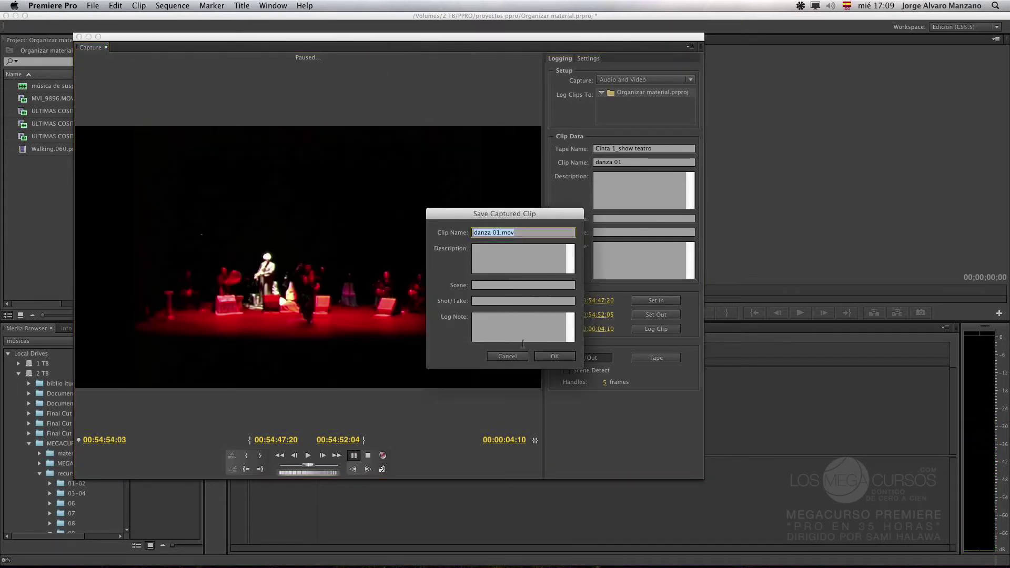
click(554, 356)
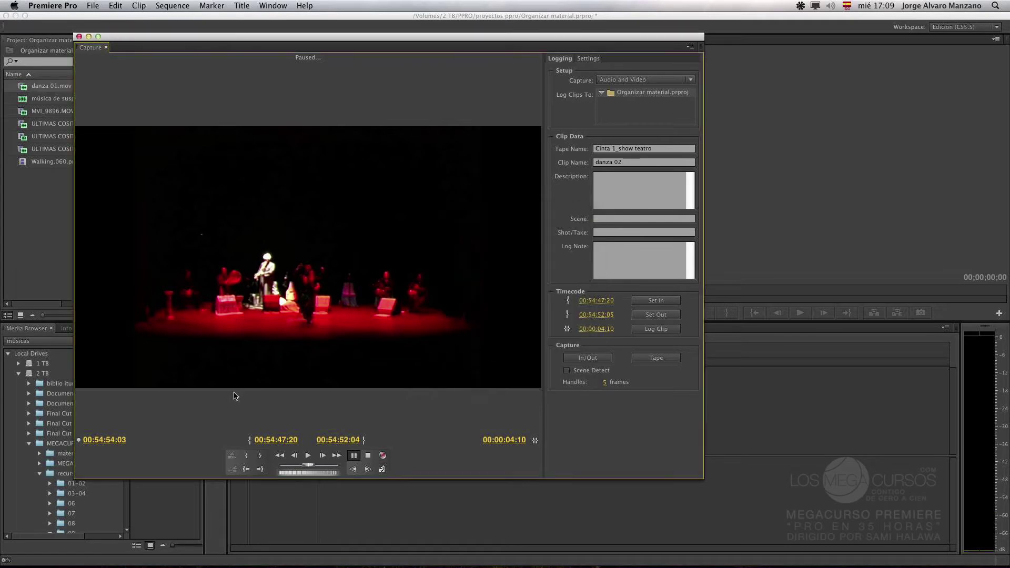
Step: Move the Capture window out of the way and open the captured clip danza 01.mov in the Source monitor
drag(213, 36, 425, 45)
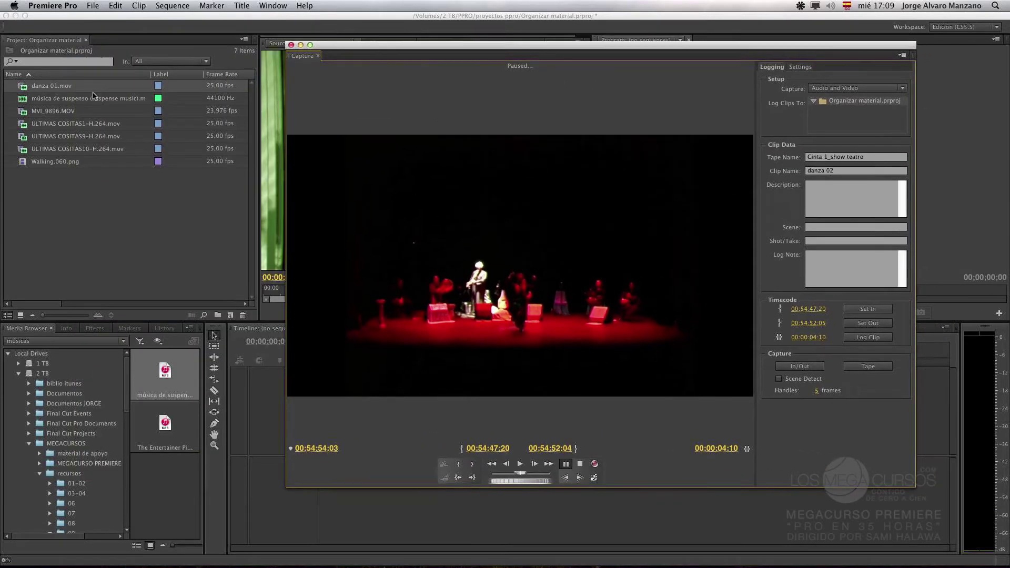
drag(509, 46, 306, 42)
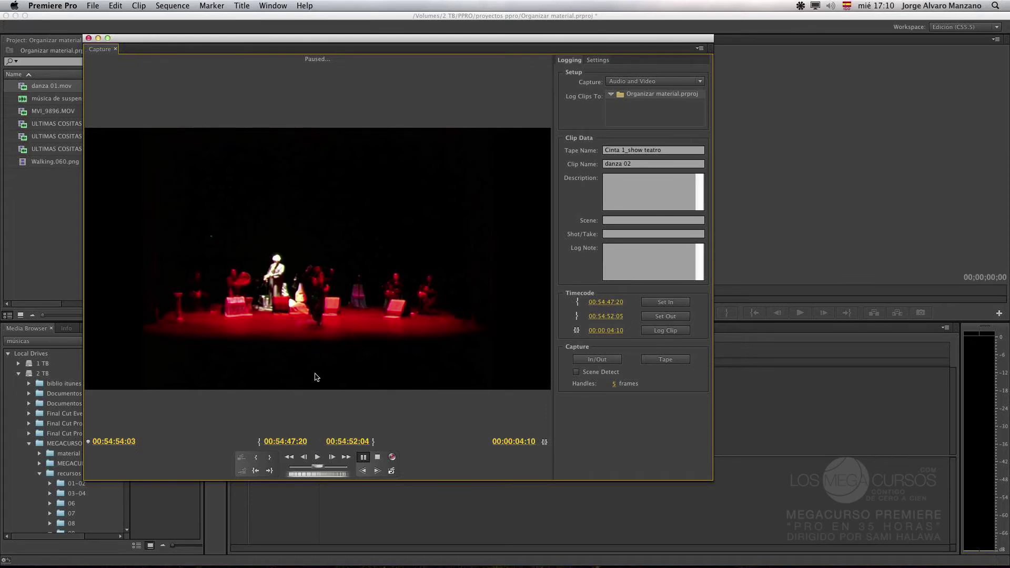
drag(264, 41, 400, 45)
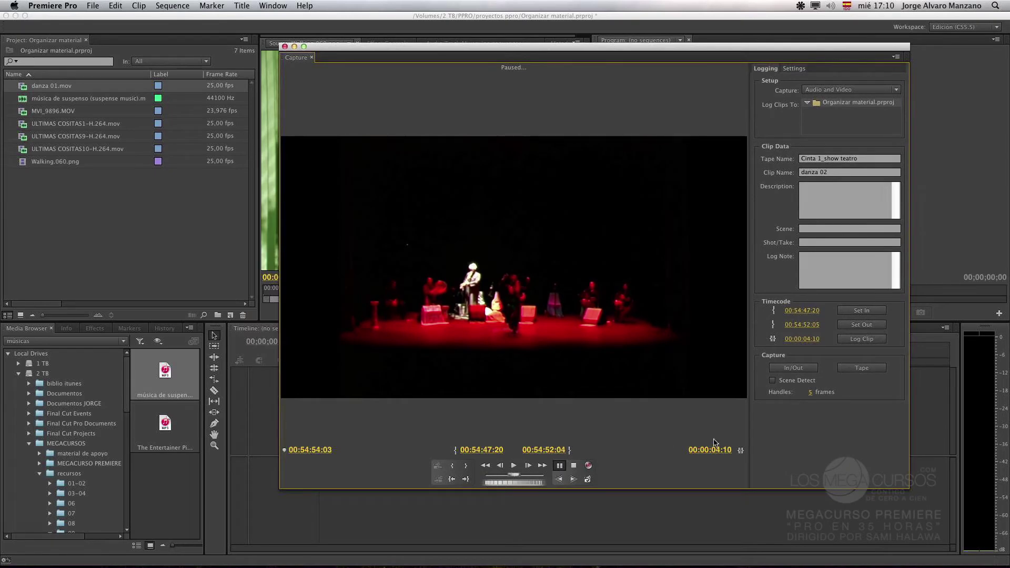
click(294, 47)
click(24, 87)
double_click(24, 87)
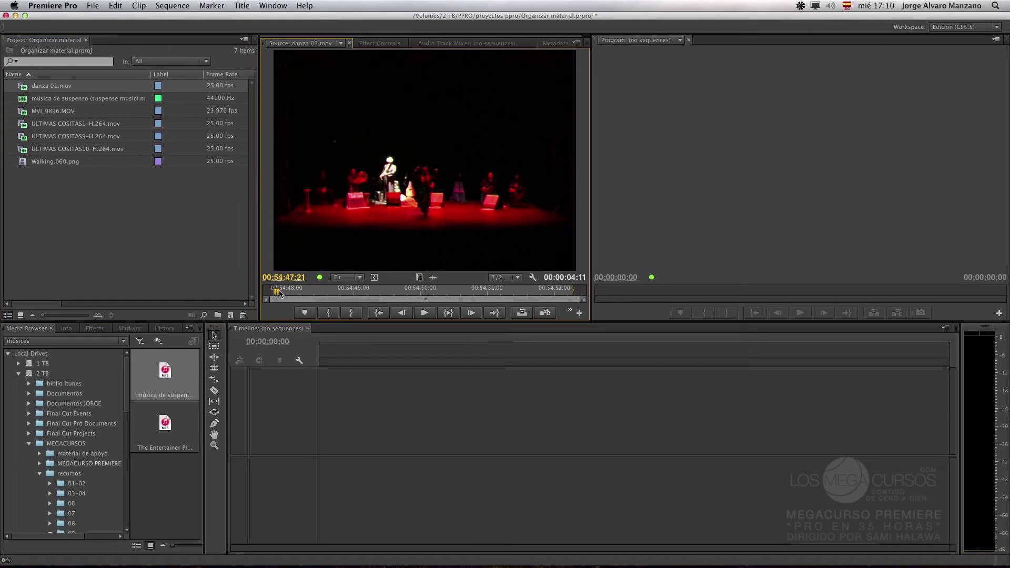
Step: Inspect the start and end of danza 01.mov, play it through, and return to its first frame
drag(279, 293, 226, 295)
key(Home)
drag(551, 293, 607, 293)
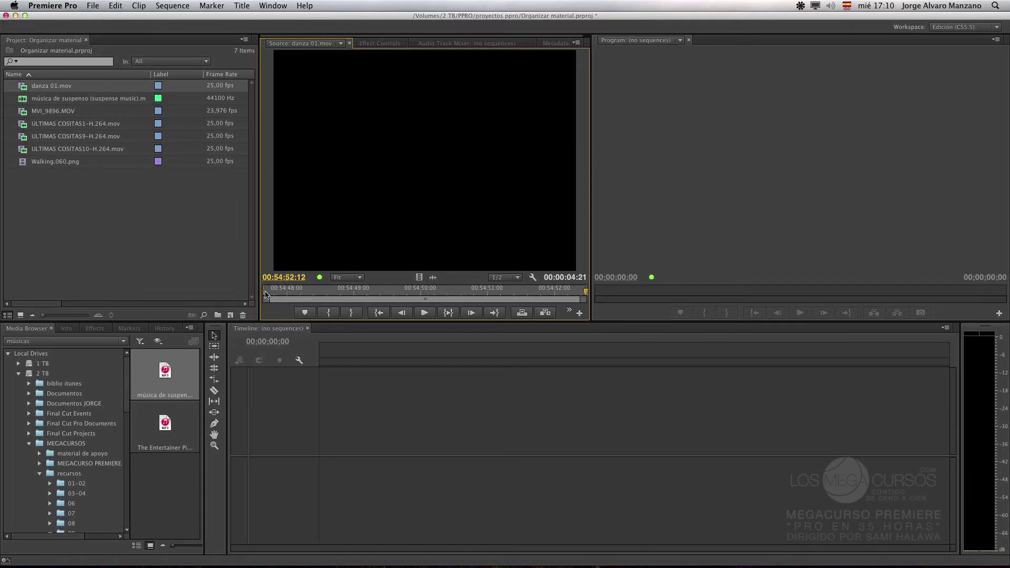
click(264, 293)
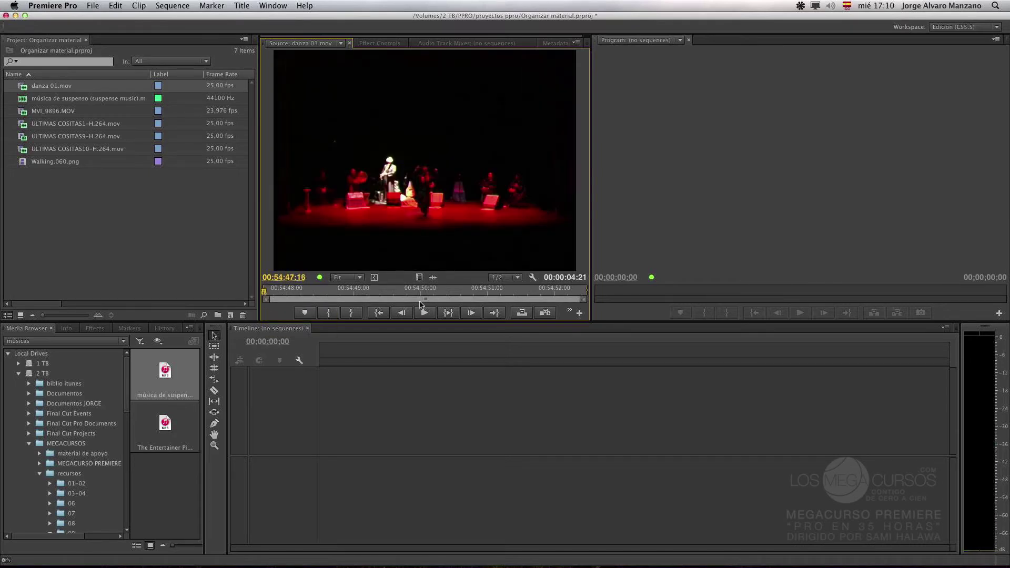
click(424, 313)
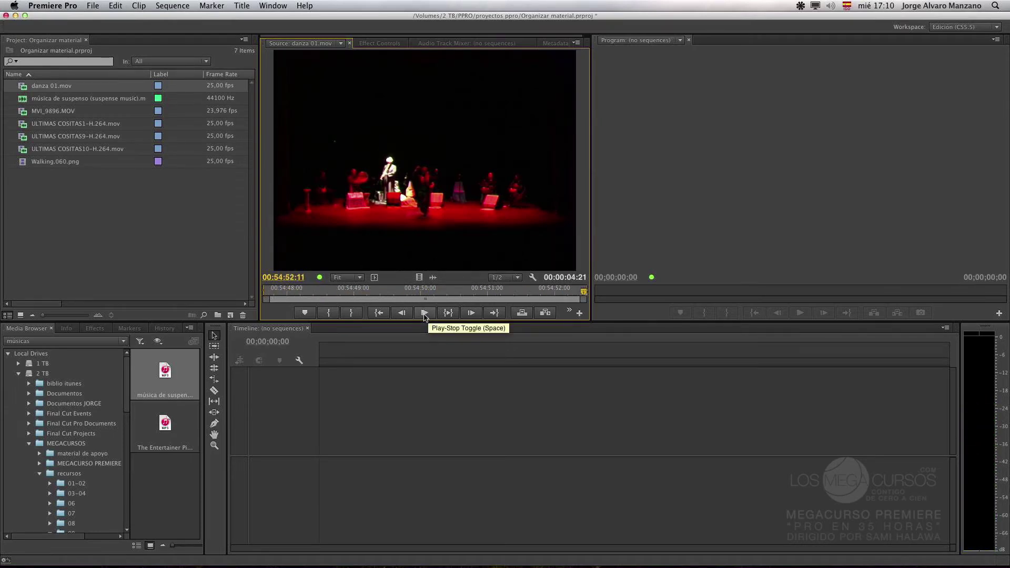
drag(264, 301, 221, 315)
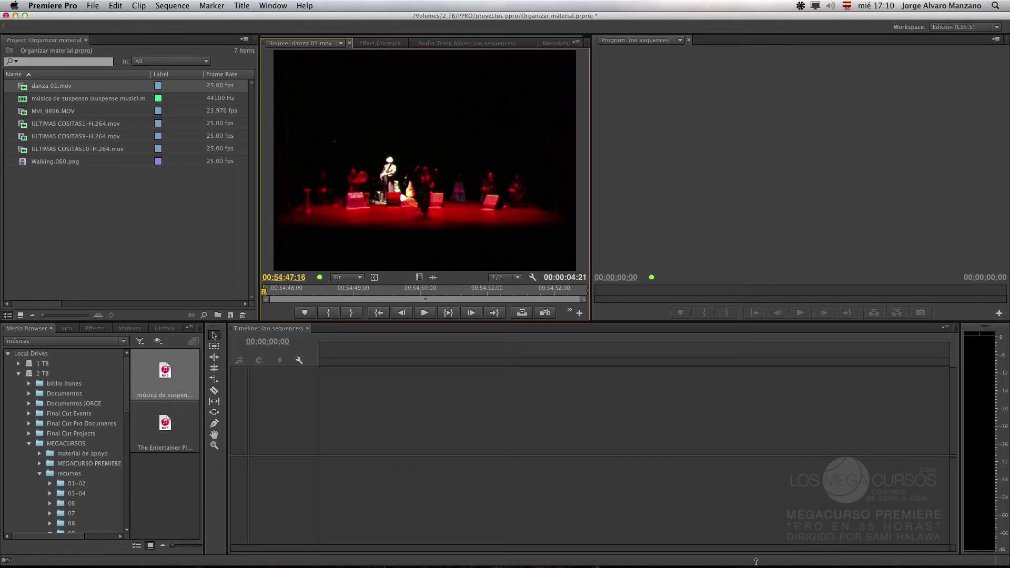
Step: Bring back the Capture window and set the capture handles to 25 frames
click(826, 552)
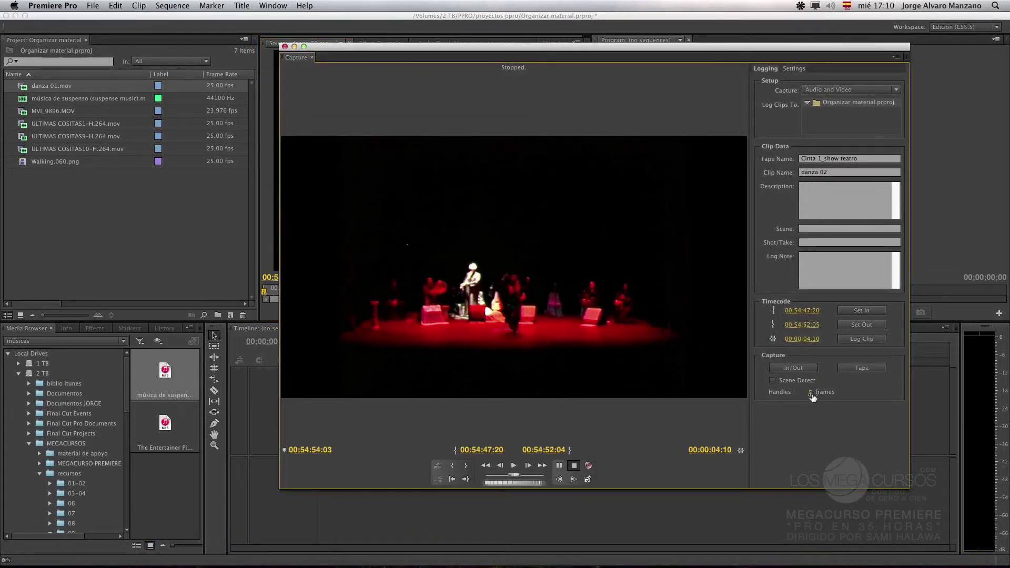
click(806, 394)
key(Return)
drag(591, 44, 477, 35)
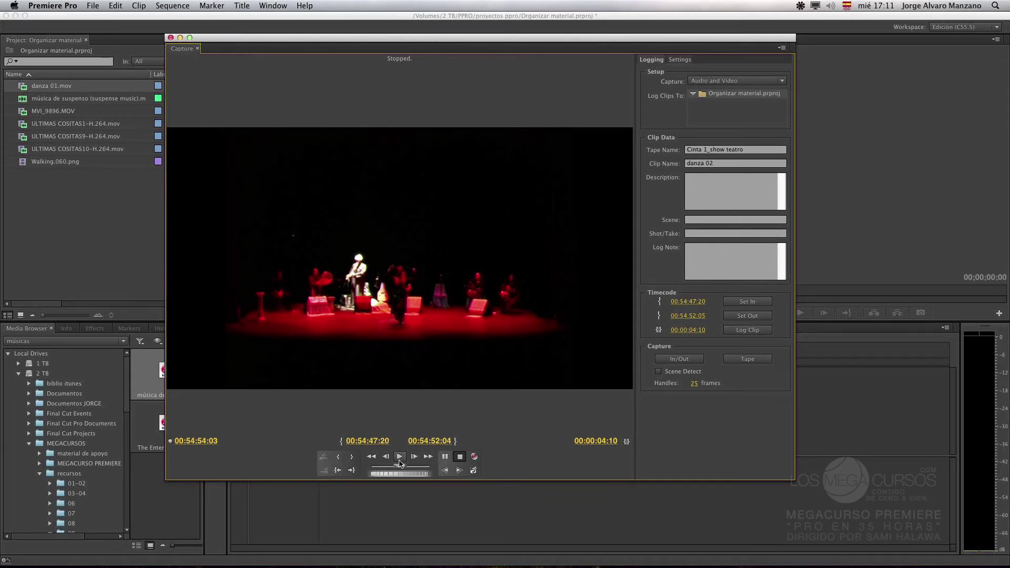
Step: Shuttle the tape and mark the in point at 00:54:51:10 and the out point at 00:55:10:12
drag(399, 468, 333, 470)
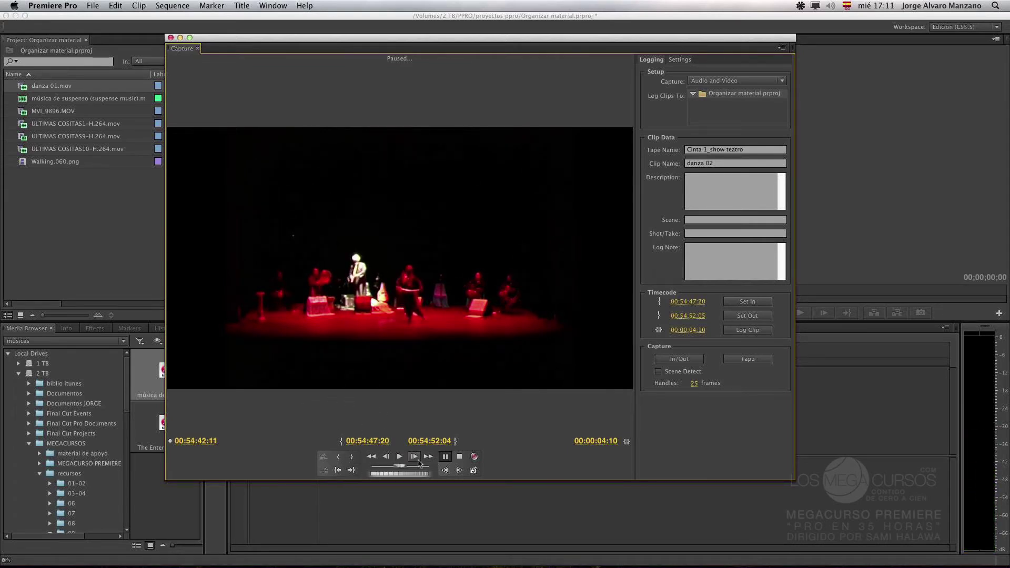
mouse_move(401, 466)
mouse_down()
mouse_move(425, 466)
mouse_move(398, 468)
mouse_up()
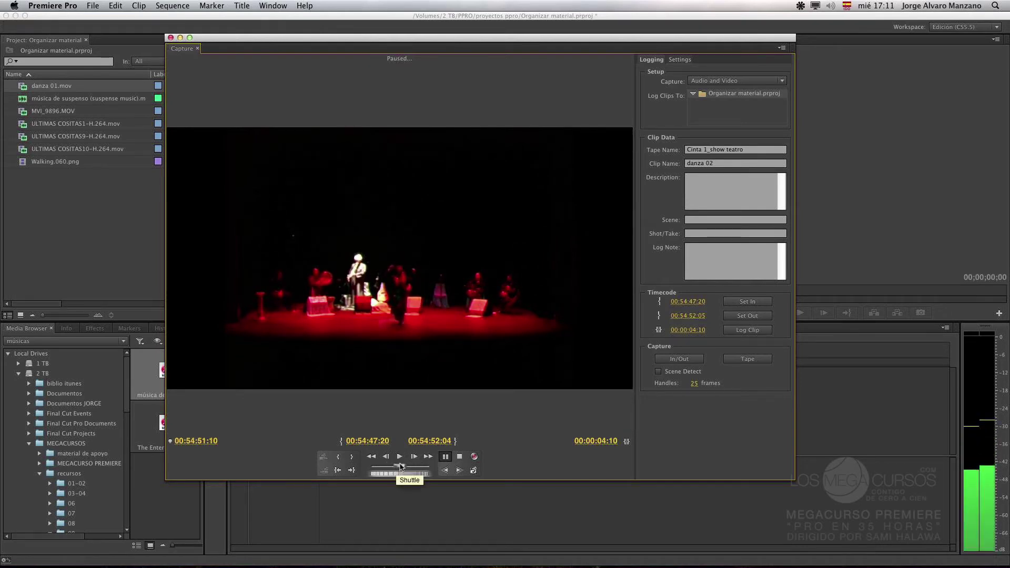
click(749, 307)
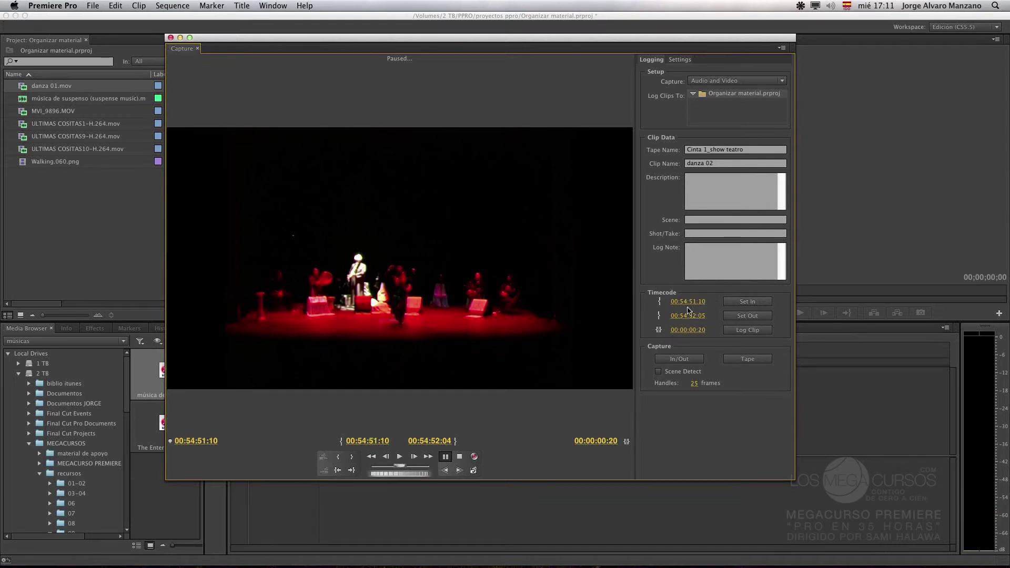
drag(400, 467, 433, 469)
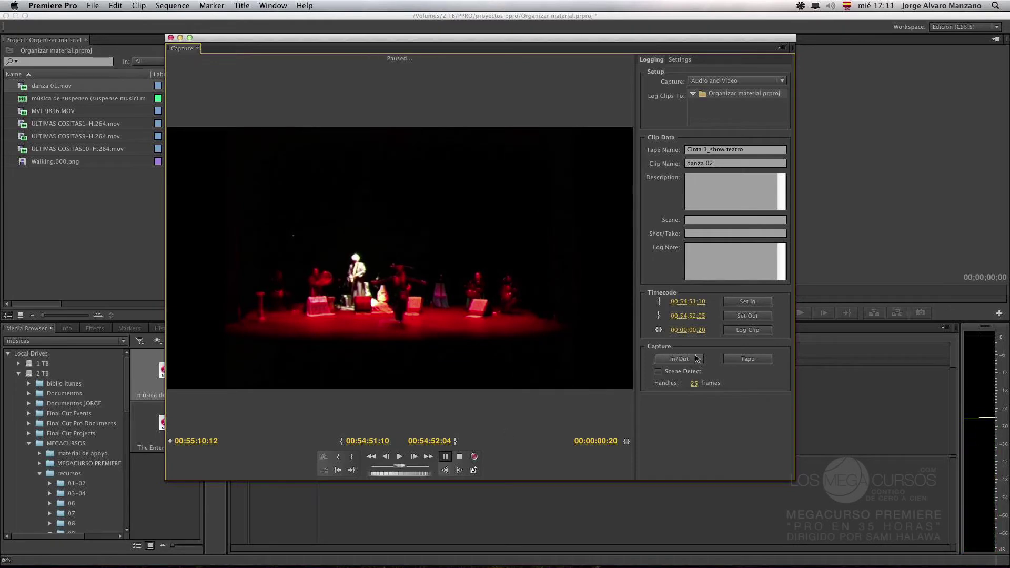
click(755, 317)
Step: Log danza 02.mov with the in point adjusted to 00:54:26:12 and the duration set to 00:00:05:00
drag(429, 441, 83, 479)
drag(467, 441, 552, 444)
click(614, 442)
text(5)
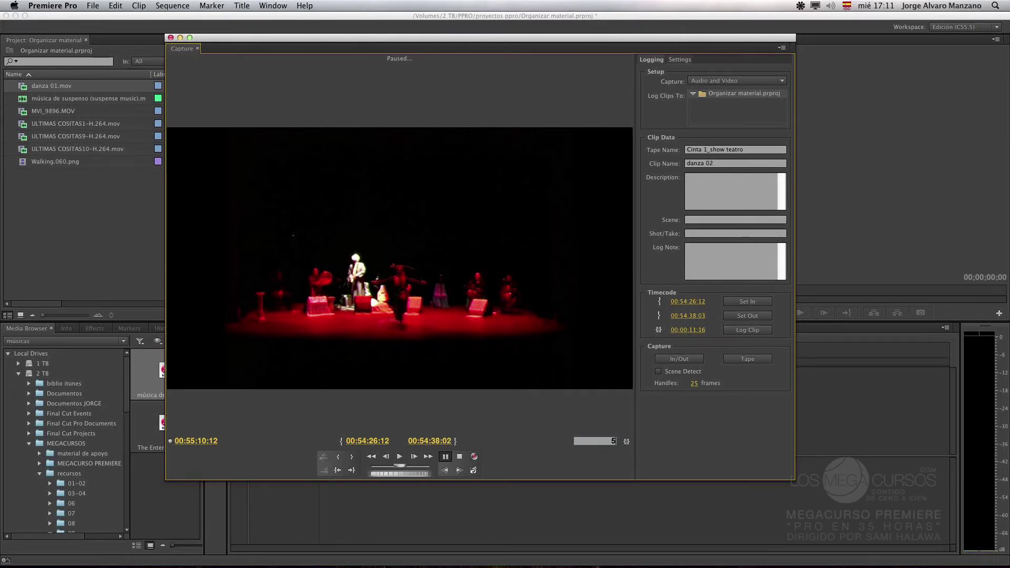
text(:00)
key(Return)
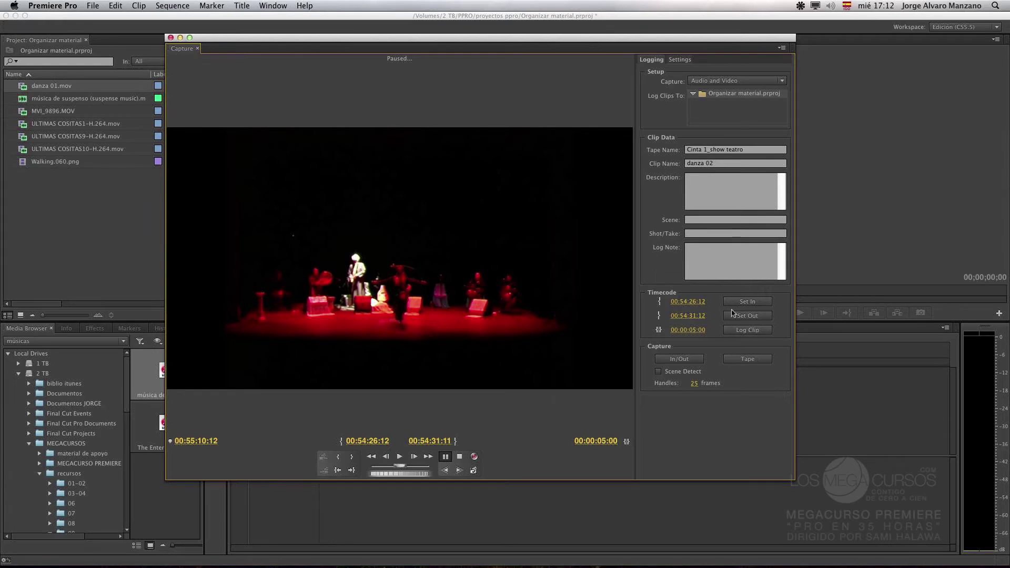
click(750, 331)
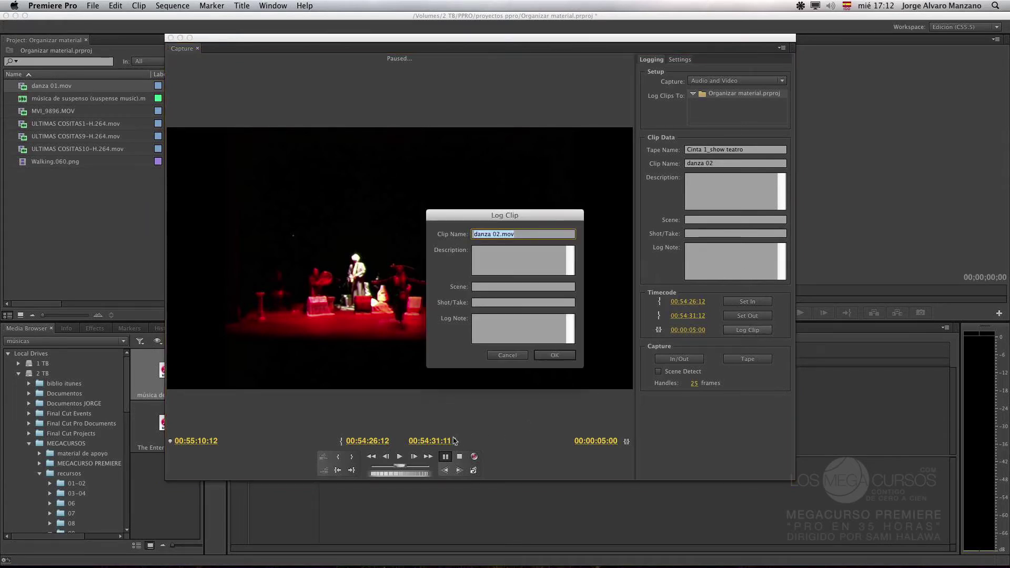
click(566, 357)
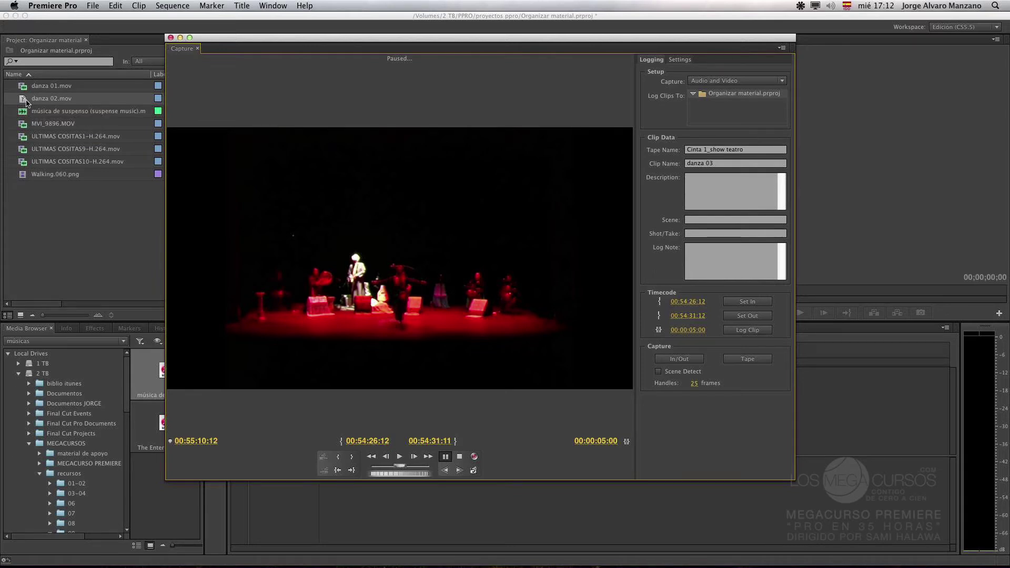
Step: Rewind the tape and mark the in point at 00:53:06:02, play on, mark the out point and pause at 00:53:09:17
mouse_move(26, 103)
click(402, 465)
drag(402, 466, 293, 471)
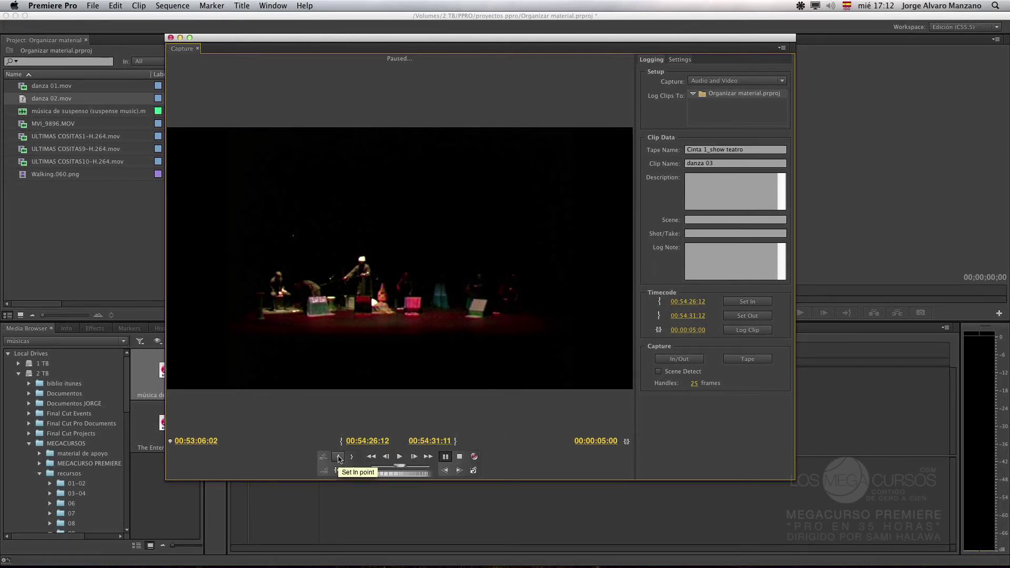
click(338, 457)
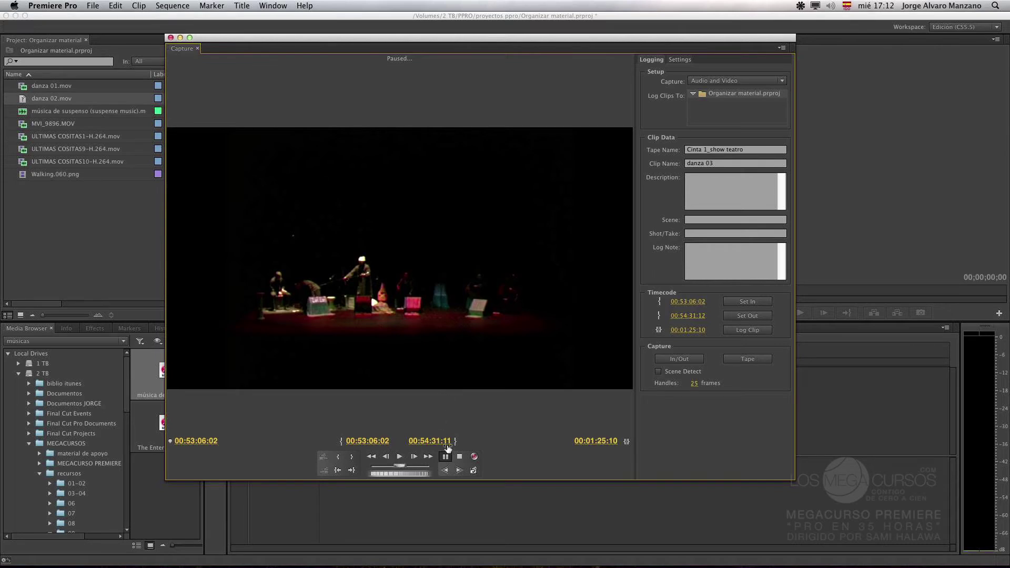
key(space)
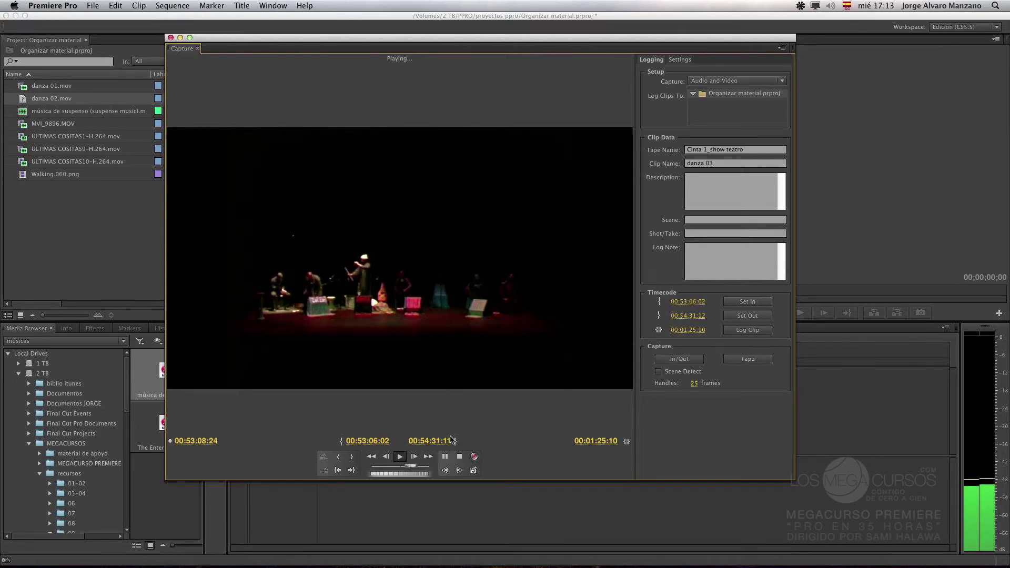
key(o)
click(445, 456)
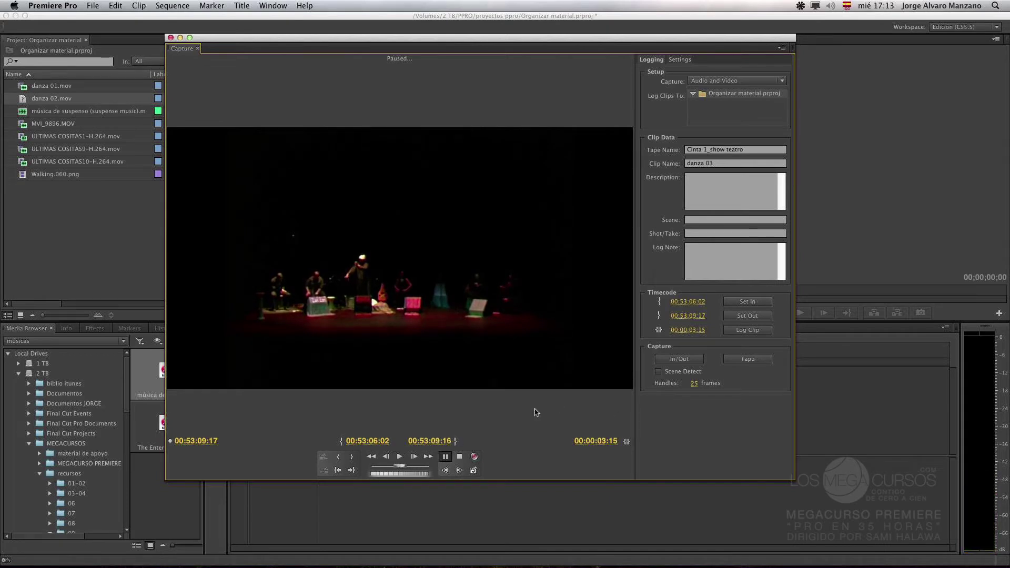
Step: Set the marked section's duration to 00:00:04:00 and log it as danza 03.mov
click(608, 440)
text(400)
key(Return)
click(747, 330)
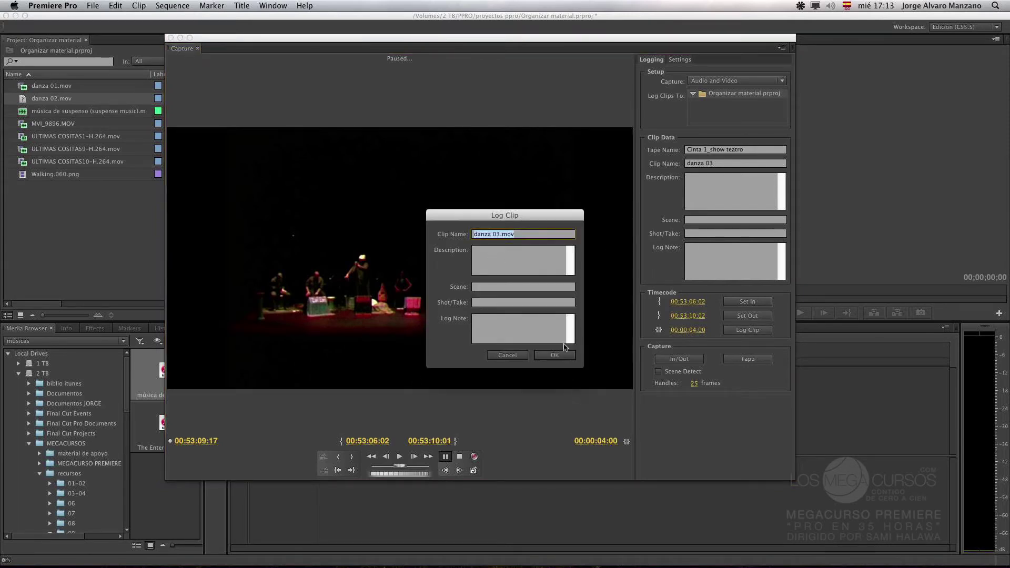
click(554, 355)
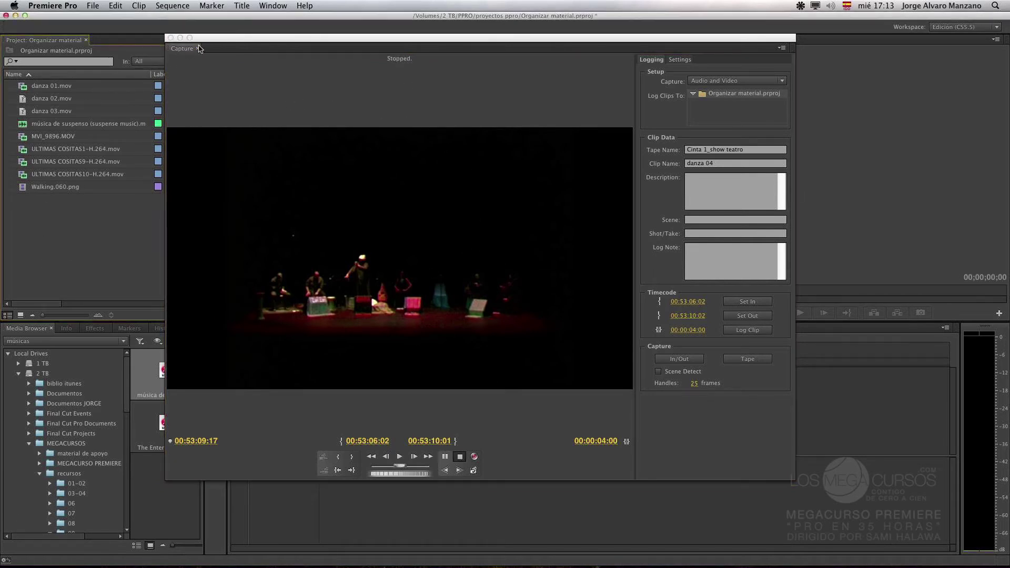
Step: Uncover the project clip list and open Batch Capture for the logged clips danza 02.mov and danza 03.mov
drag(217, 38, 498, 41)
click(74, 100)
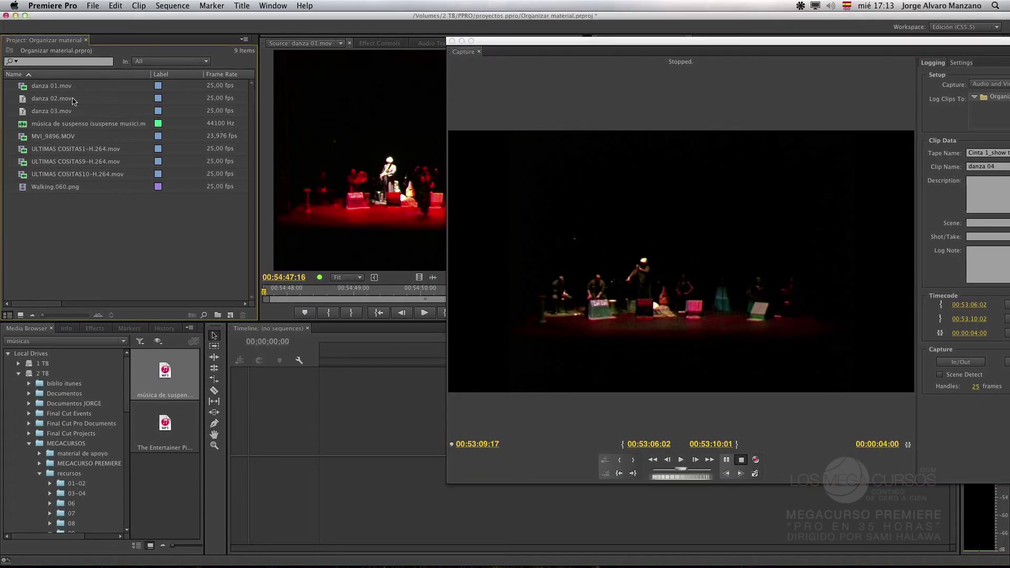
shift+click(60, 114)
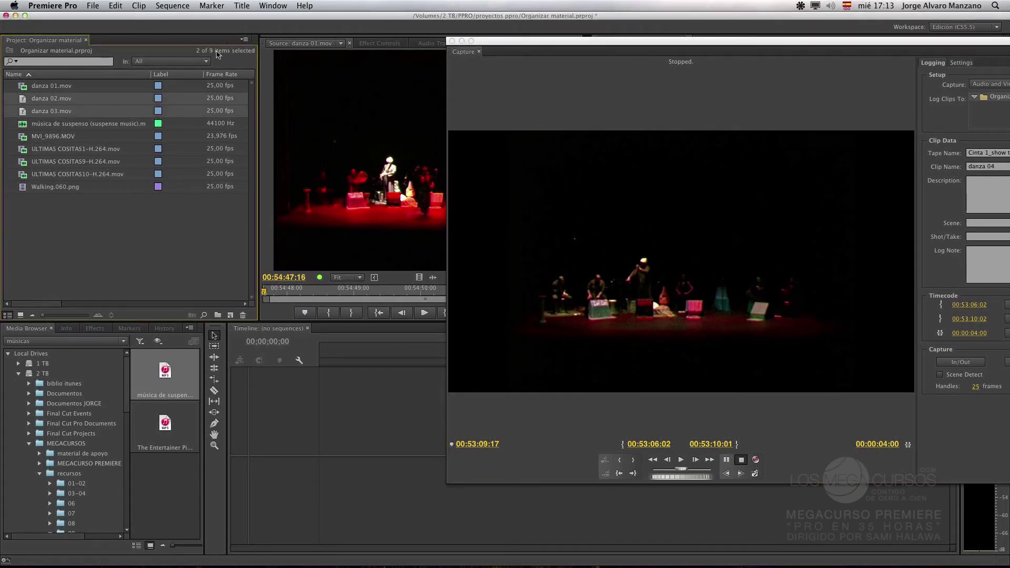
right_click(54, 103)
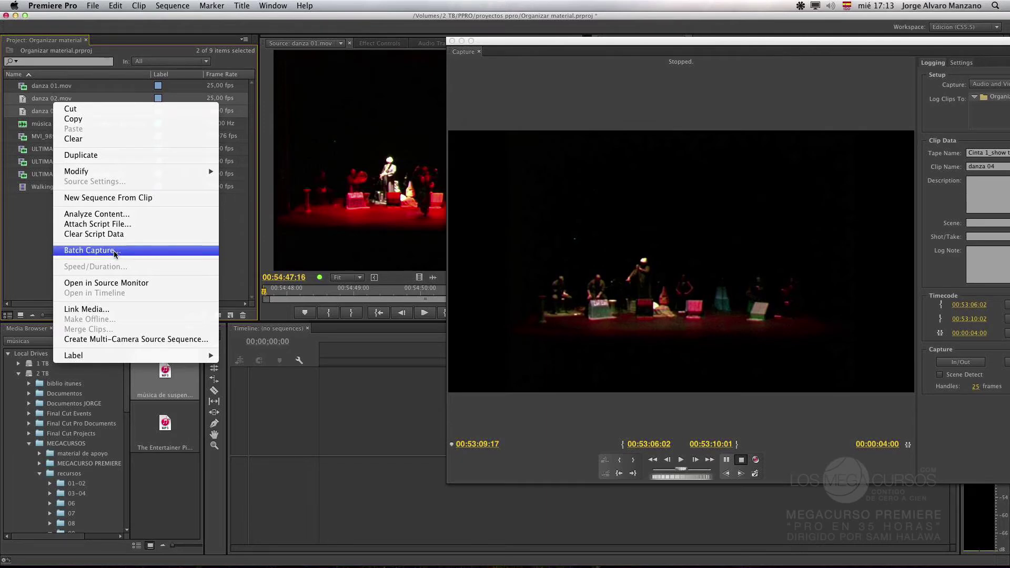
click(105, 254)
click(92, 6)
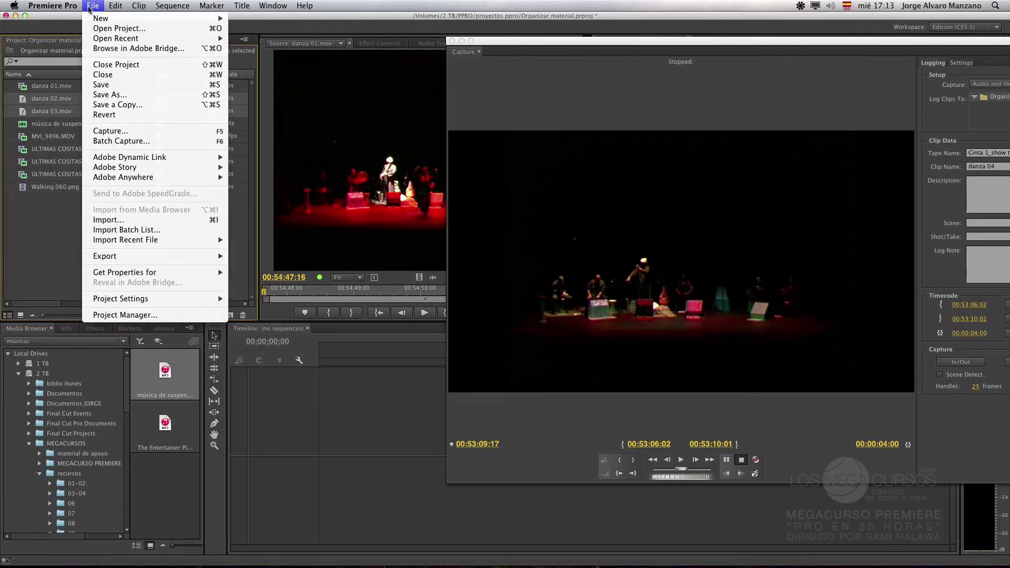
click(130, 146)
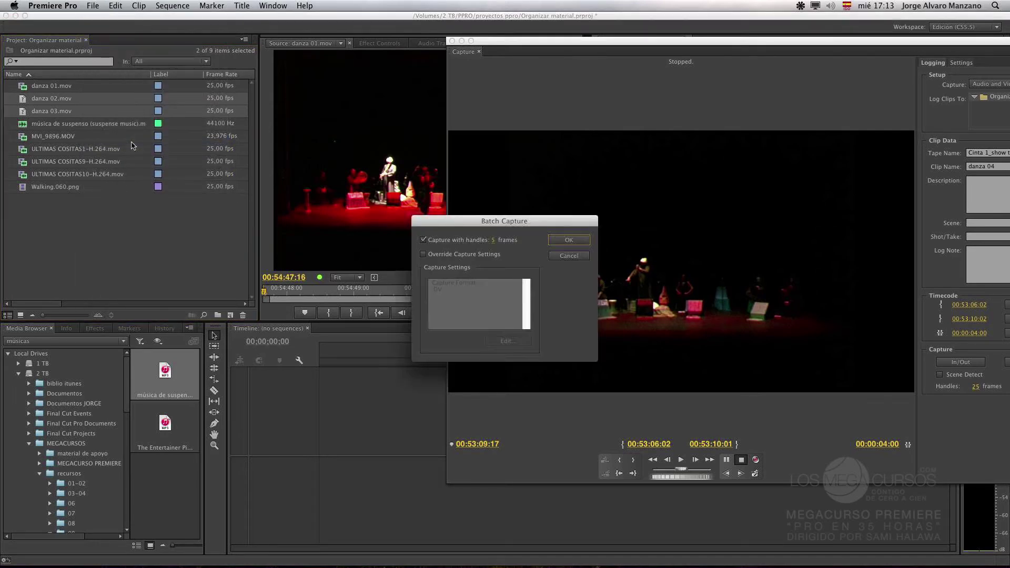
Step: Set the batch capture handles to 25 frames and start the capture from tape Cinta 1_show teatro
drag(518, 222, 205, 153)
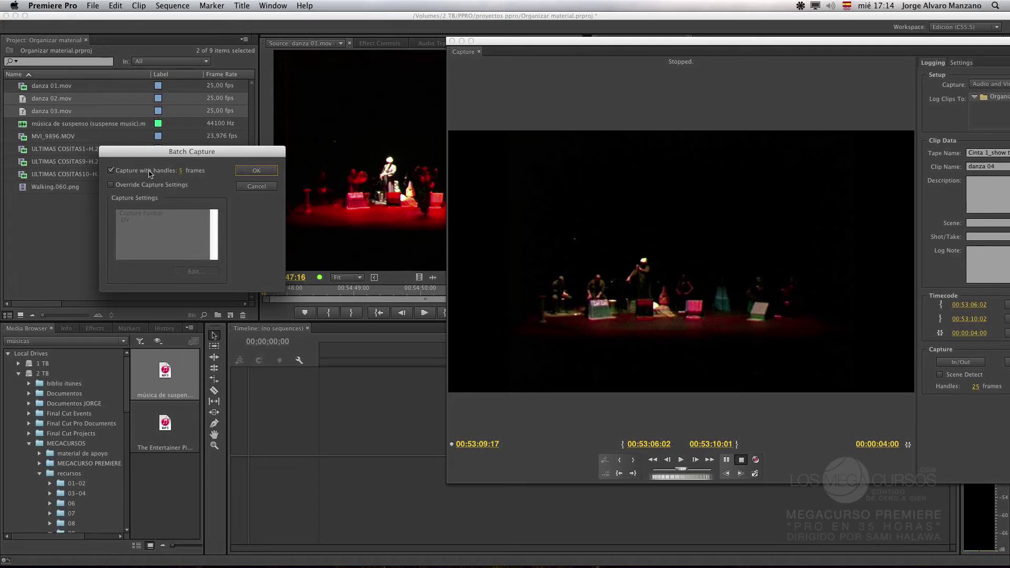
click(185, 171)
drag(262, 219, 296, 217)
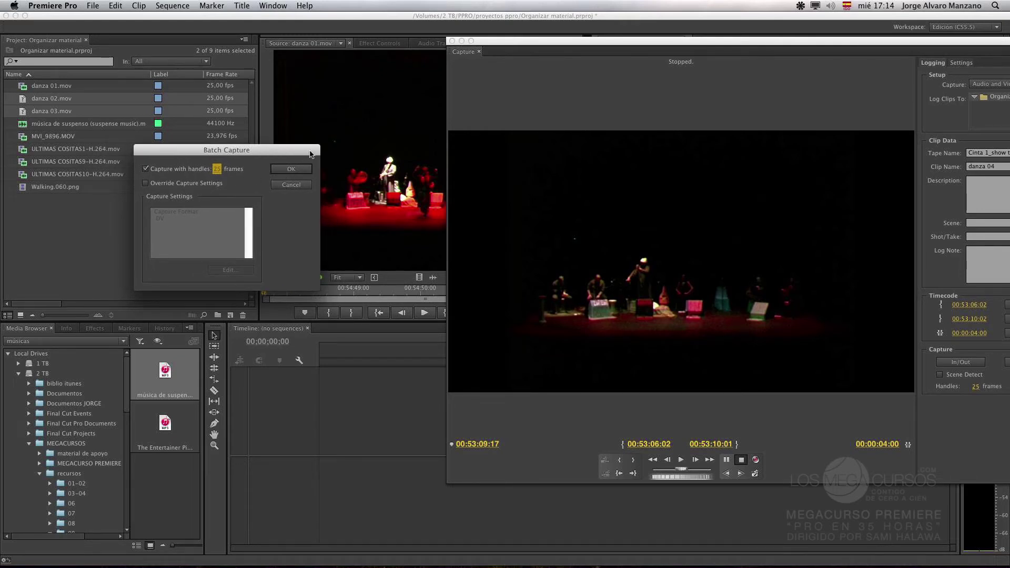
click(295, 169)
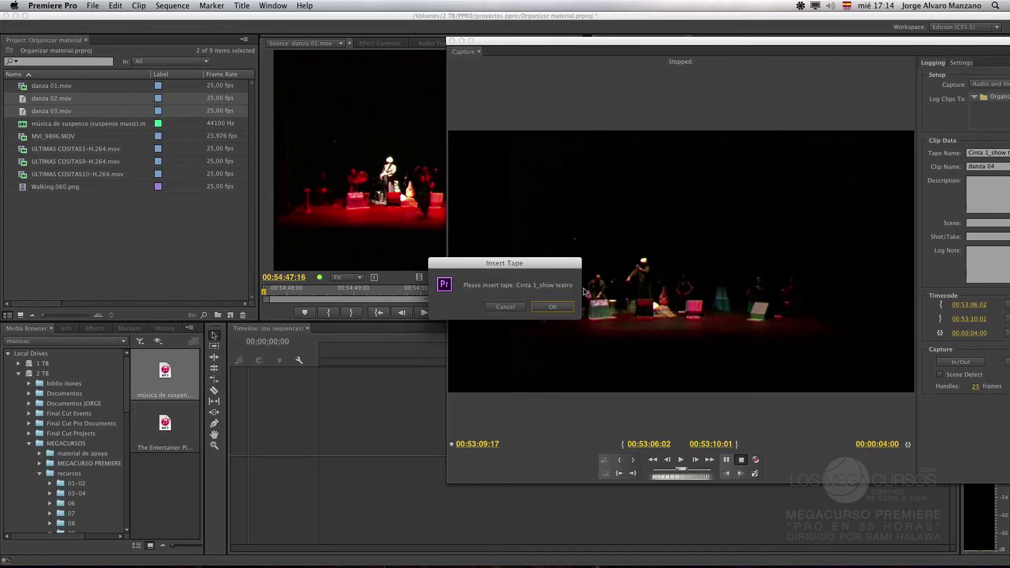
click(552, 307)
Step: Reposition the Capture window during the batch capture, acknowledge its completion and close the window
drag(657, 46, 507, 41)
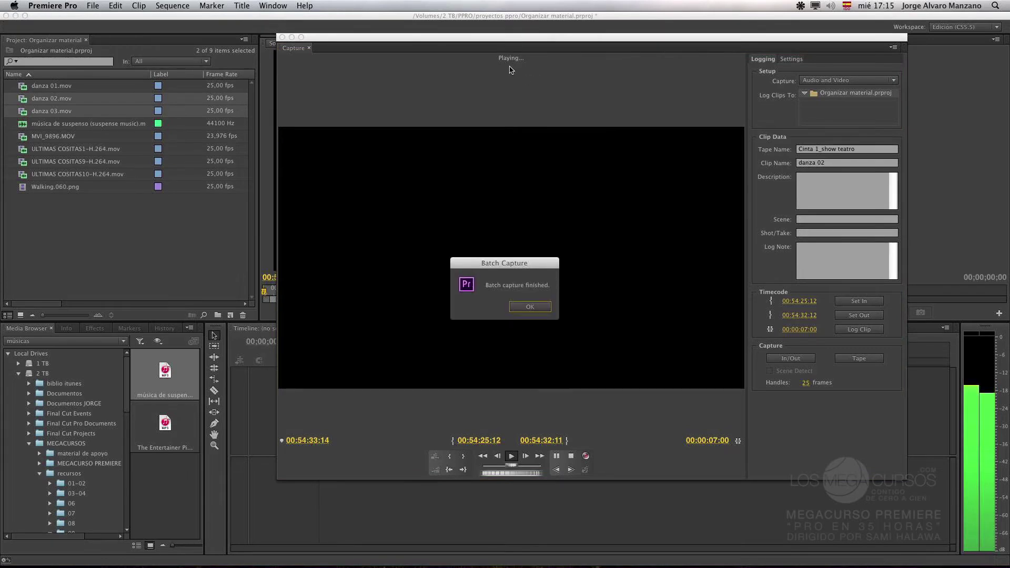
click(523, 306)
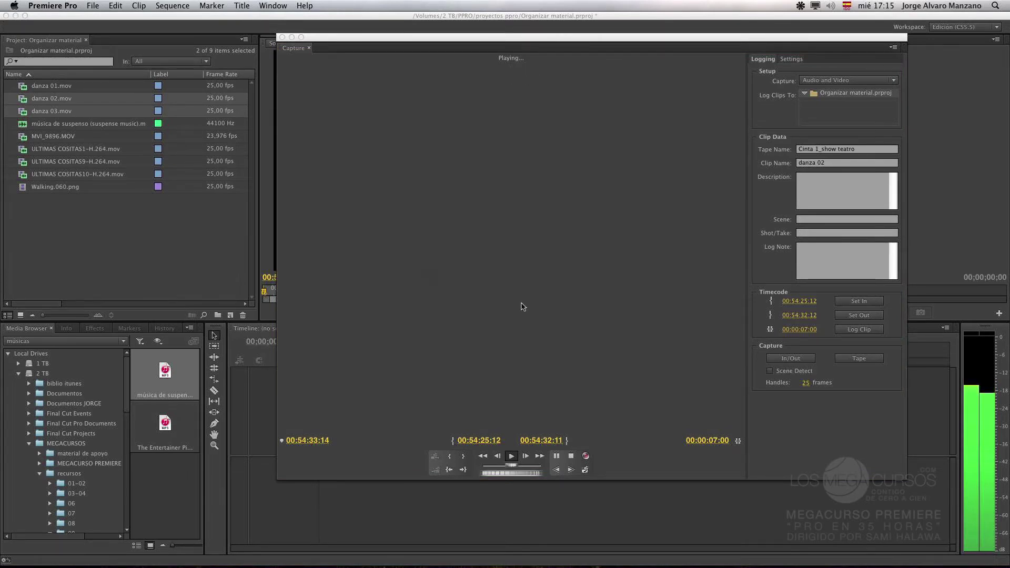
click(282, 38)
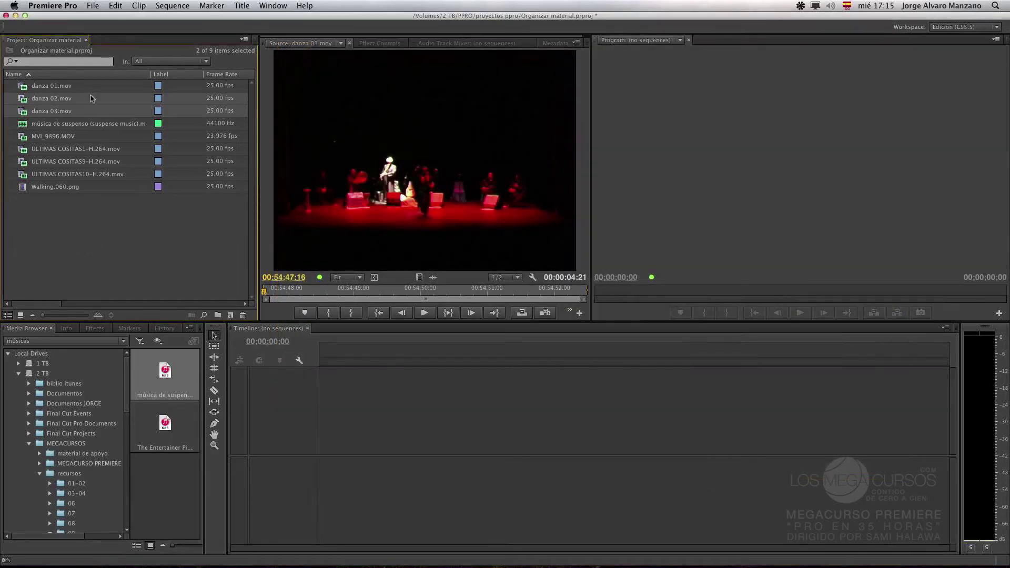
Step: Open danza 02.mov in the Source monitor, scrub it to check the handles, and open danza 03.mov
double_click(36, 101)
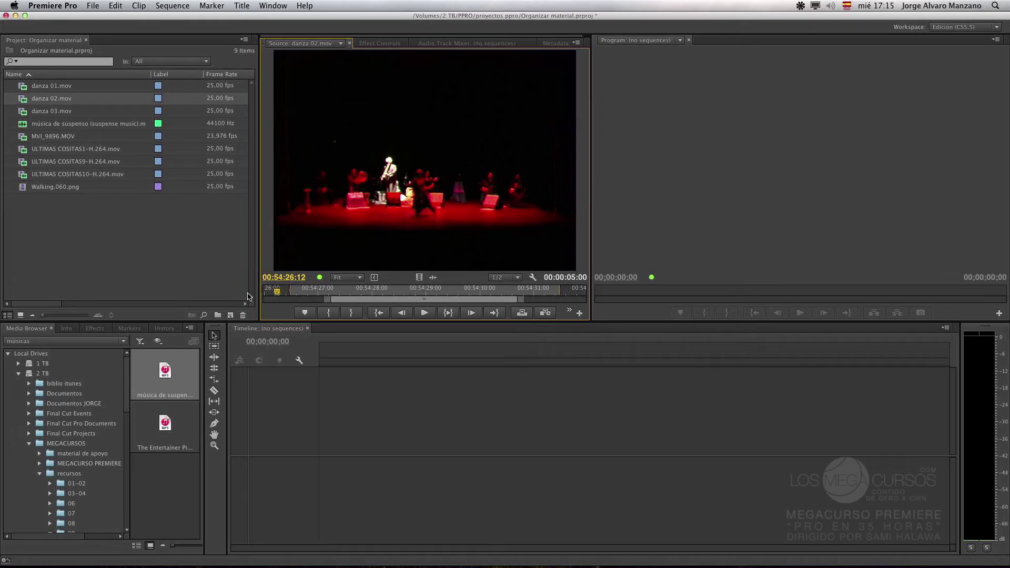
drag(264, 291, 397, 285)
double_click(61, 112)
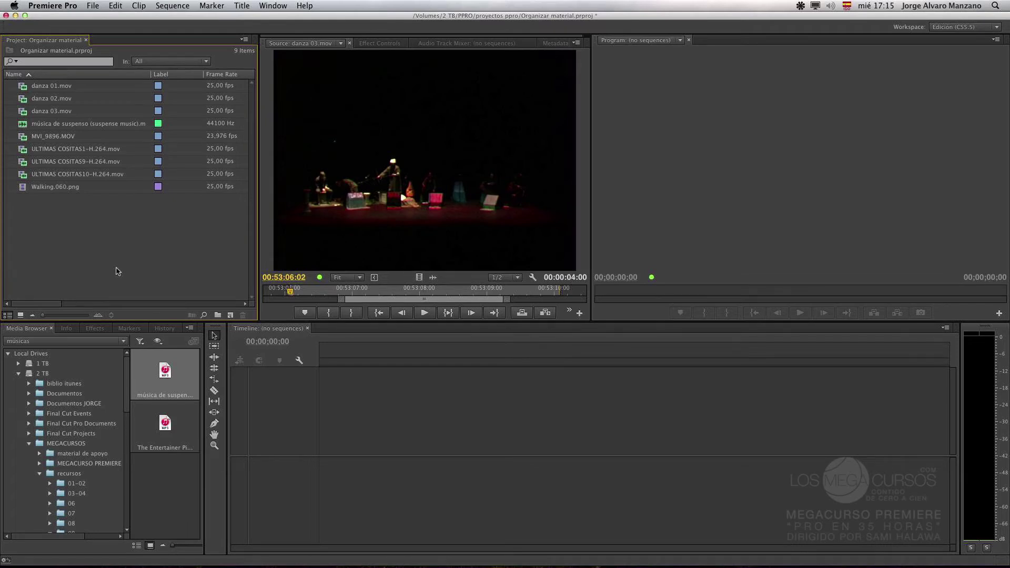
Step: Reopen the Capture window to review the Scene Detect and handles options, and close it
click(93, 6)
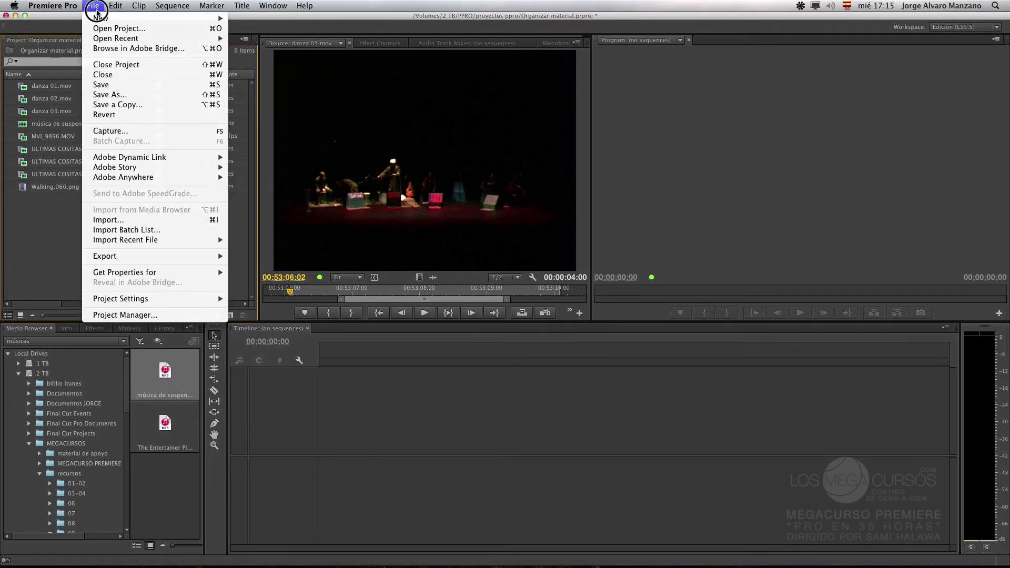
click(226, 132)
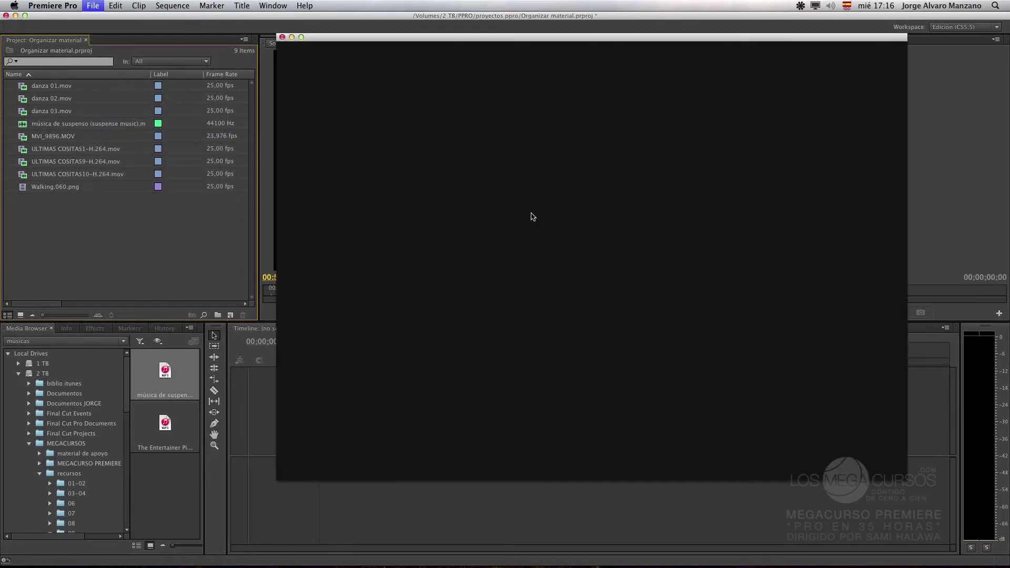
drag(519, 37, 439, 31)
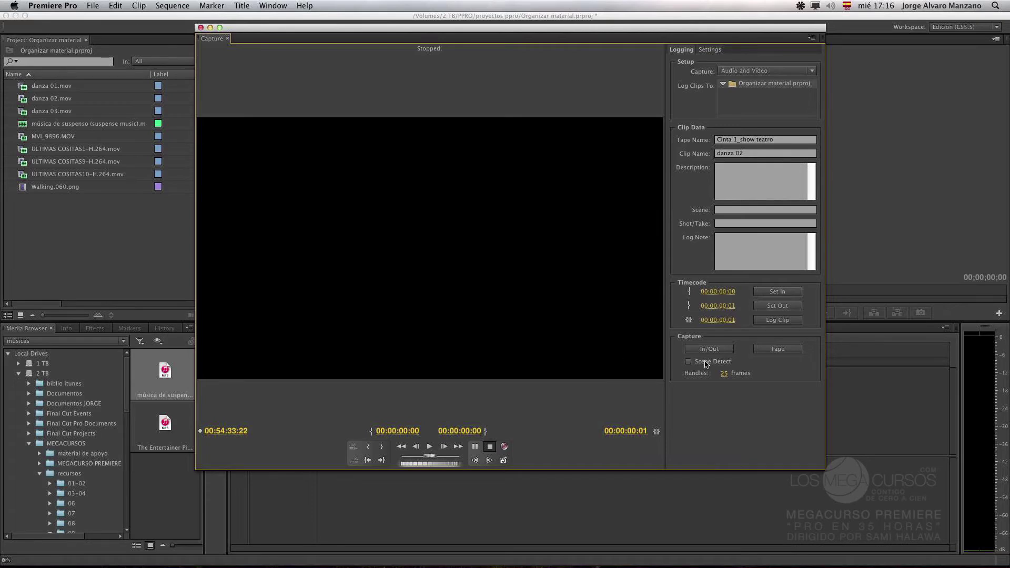
click(201, 28)
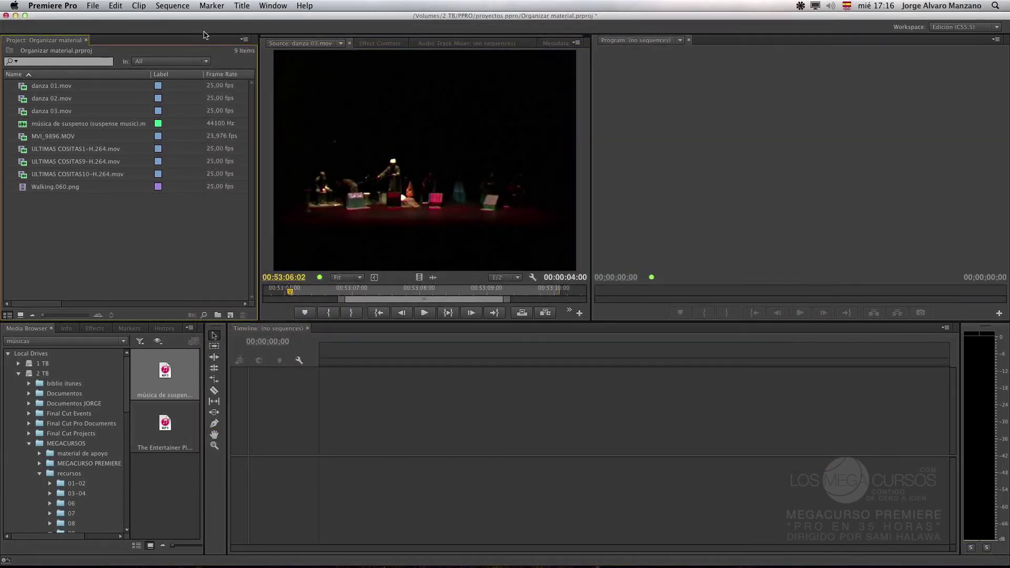
Step: Scrub the extra frames before the in point of danza 03.mov and return to its first frame
click(286, 293)
drag(286, 293, 248, 295)
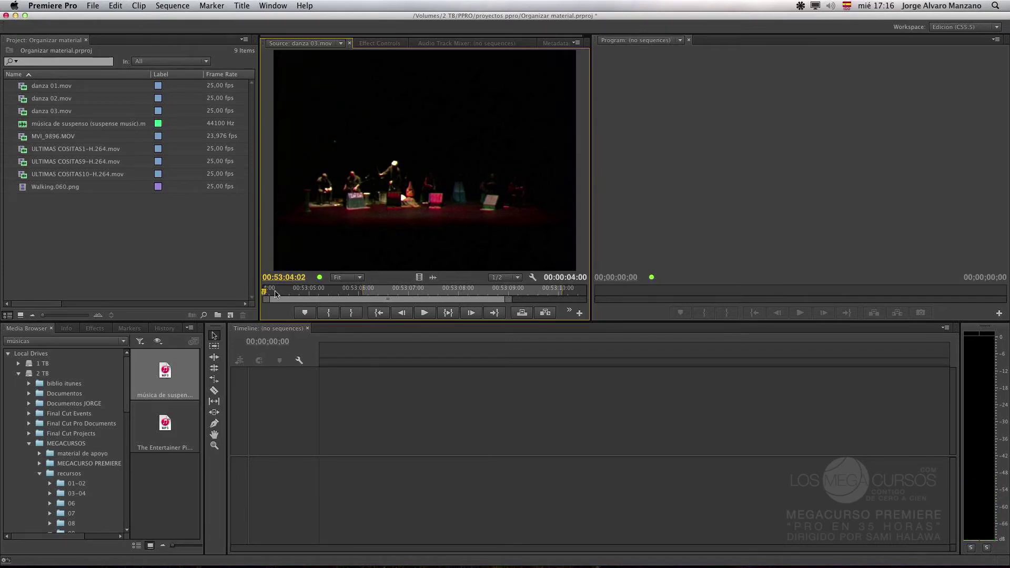
click(278, 293)
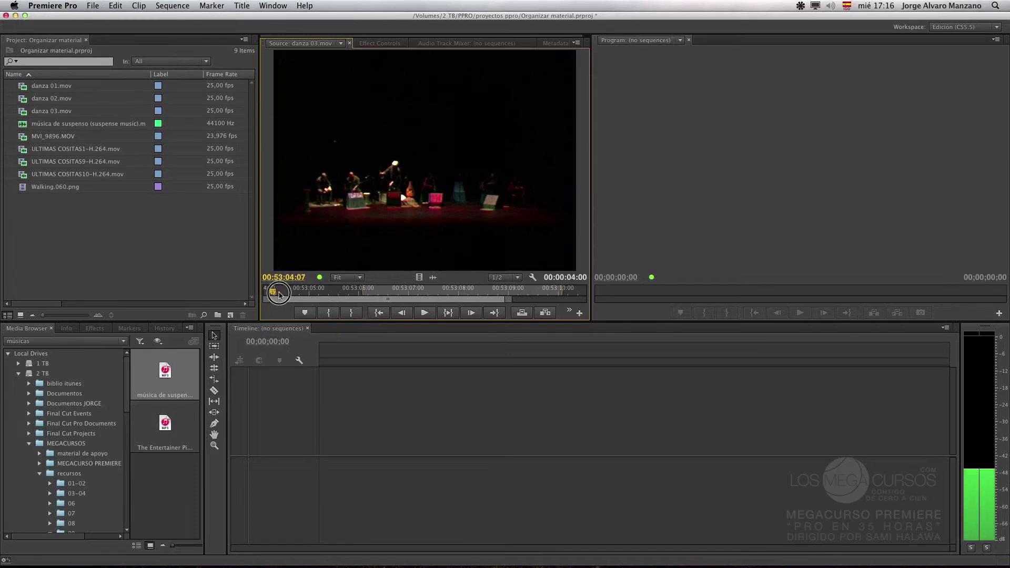
drag(278, 293, 199, 297)
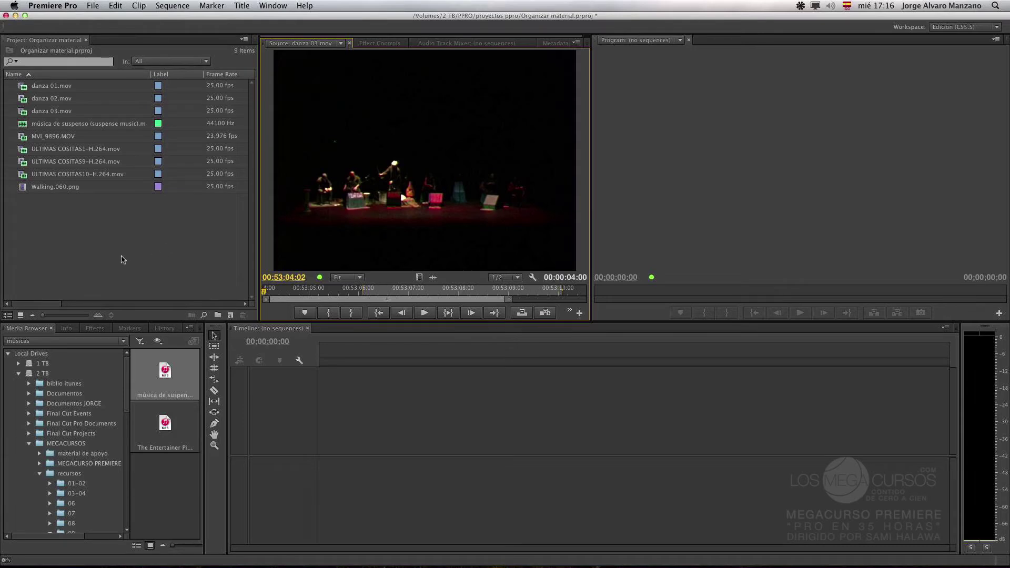
Step: Reopen the Capture window to review its logging and capture settings, and close it
click(92, 5)
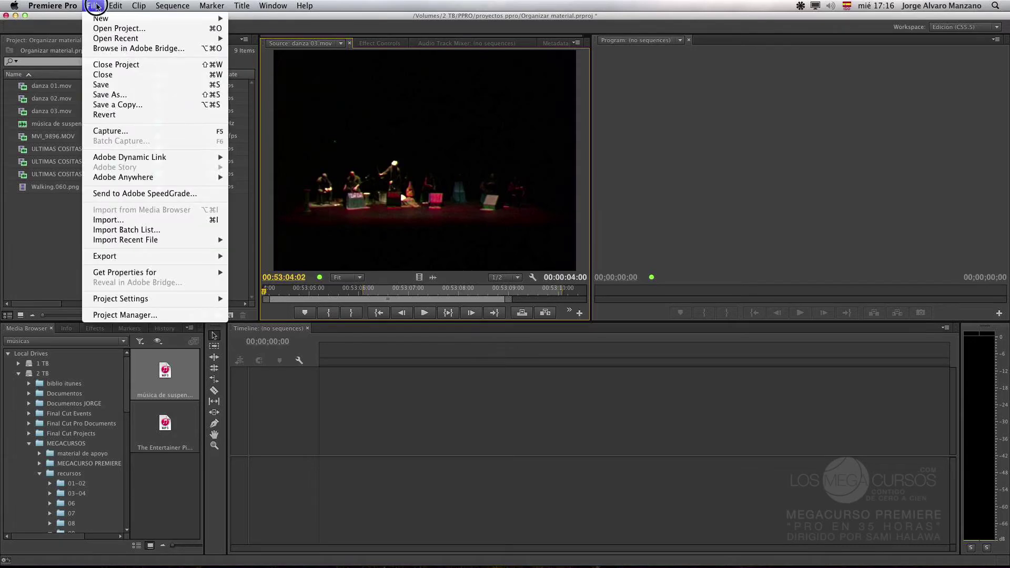
click(104, 130)
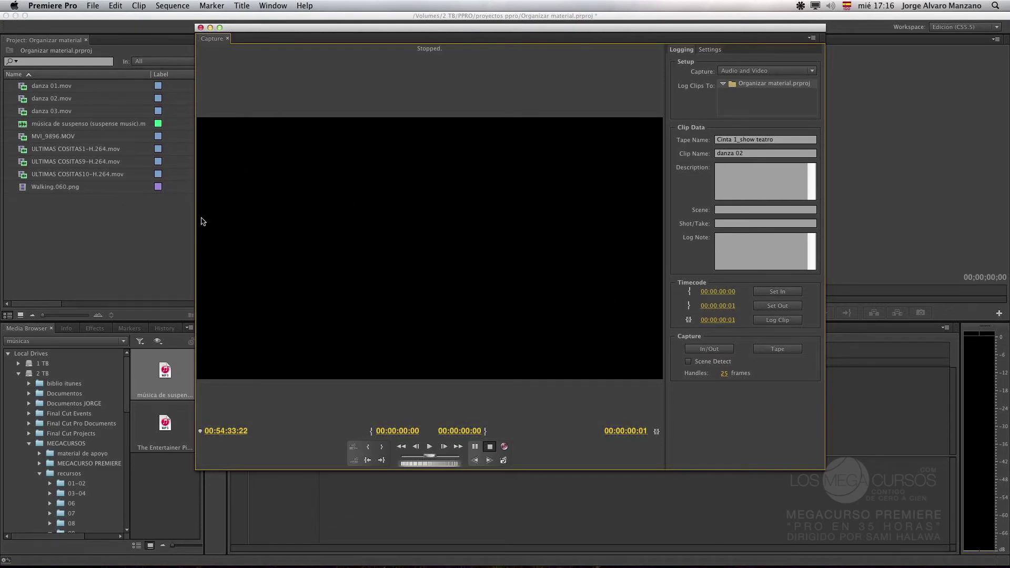
click(201, 29)
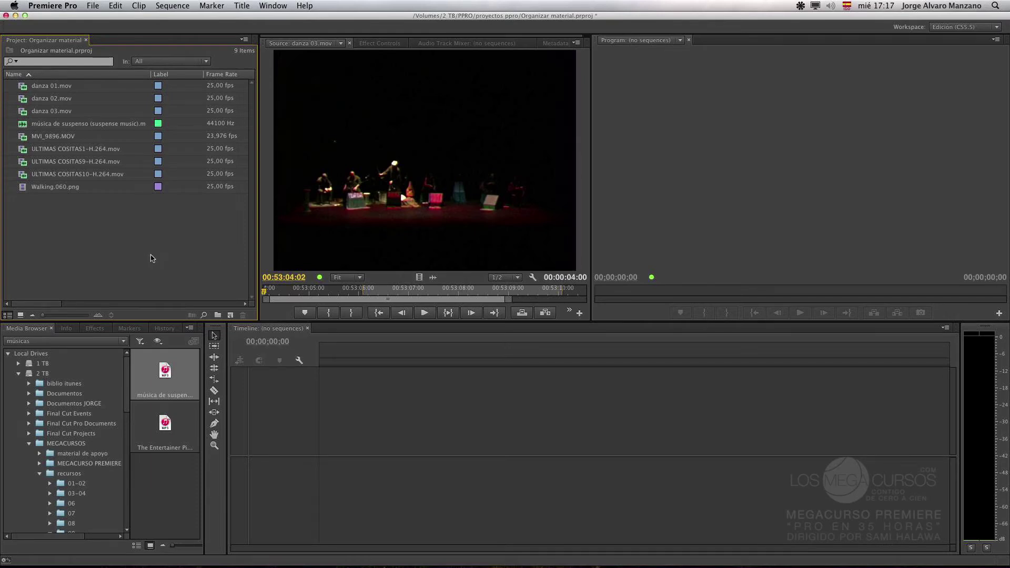
Step: Start a file import and browse to folder 10 inside MEGACURSOS/recursos on the 2 TB drive
click(131, 248)
click(91, 6)
click(108, 221)
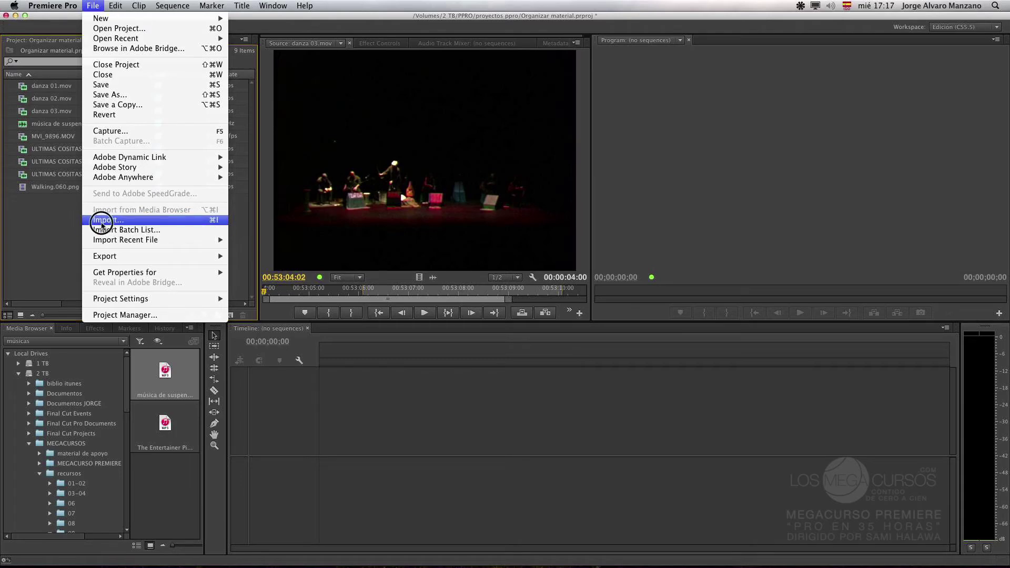
click(111, 221)
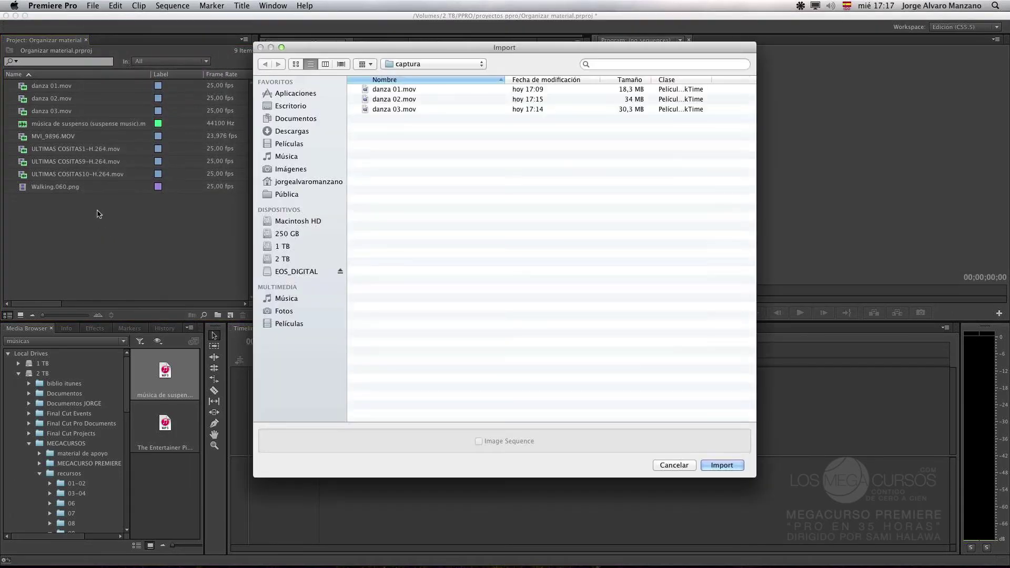
click(424, 65)
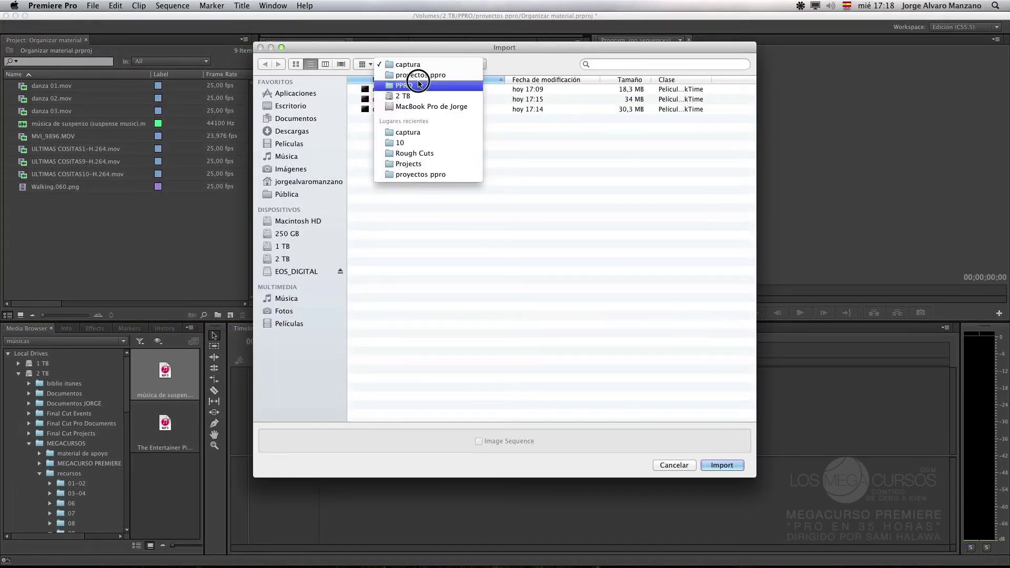
click(371, 203)
click(283, 258)
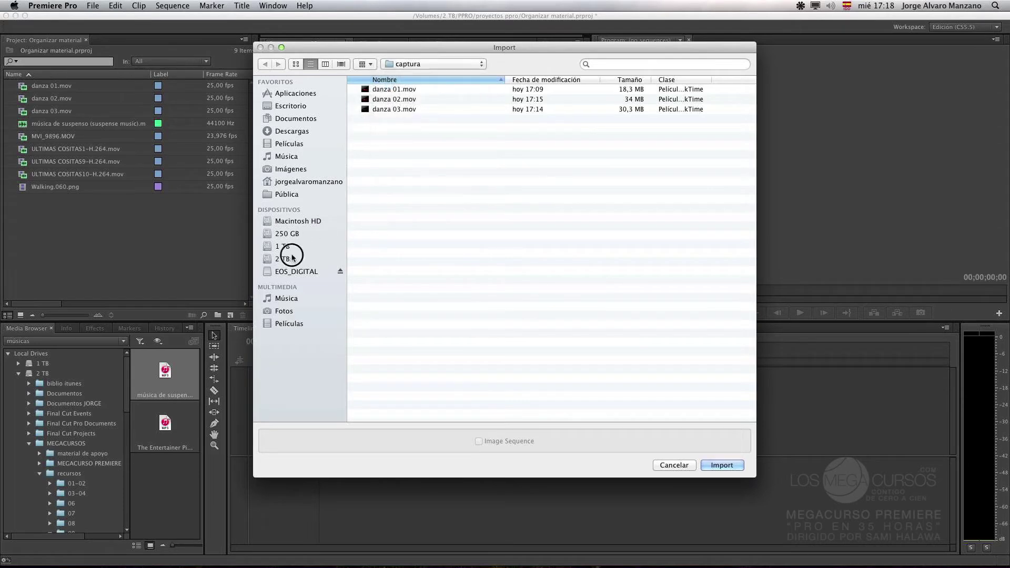
double_click(401, 110)
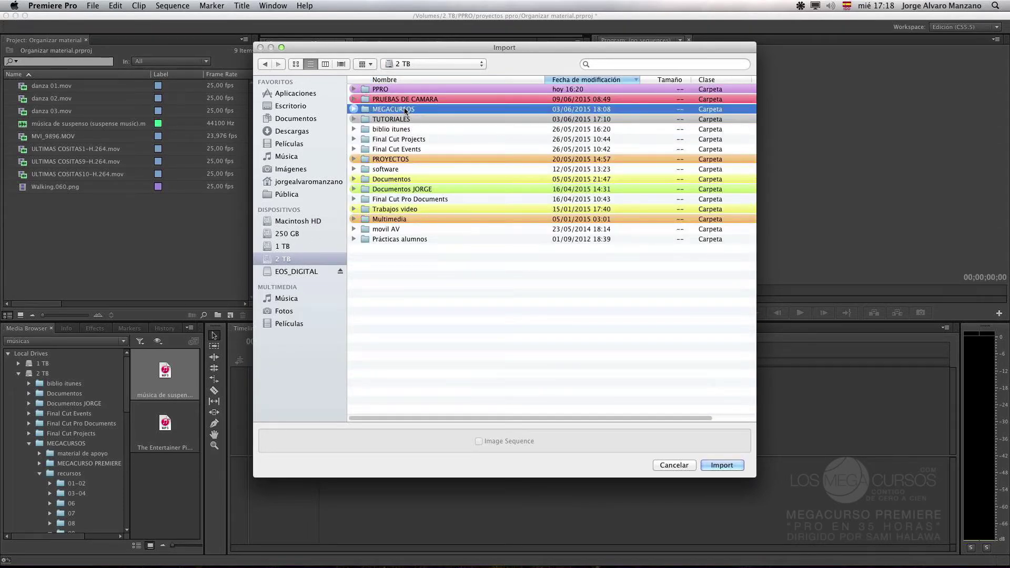
click(401, 112)
double_click(400, 112)
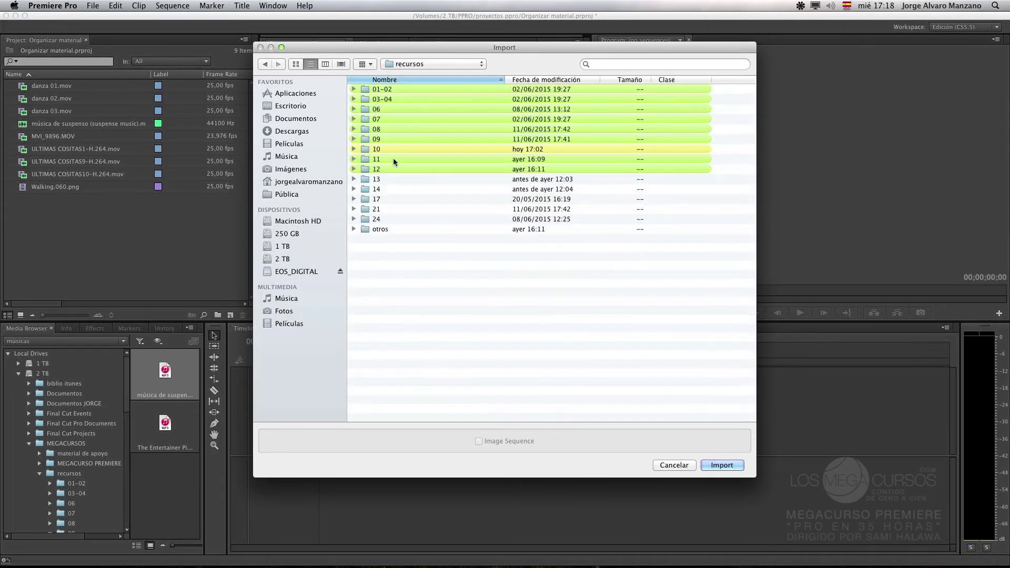
double_click(392, 149)
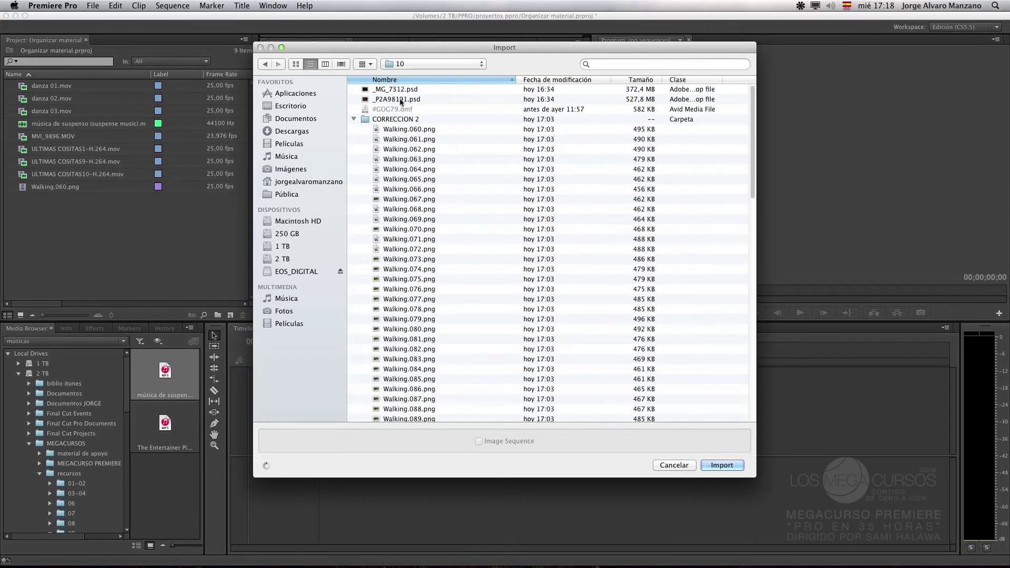
Step: Import the Photoshop file _MG_7312.psd into the project
click(409, 100)
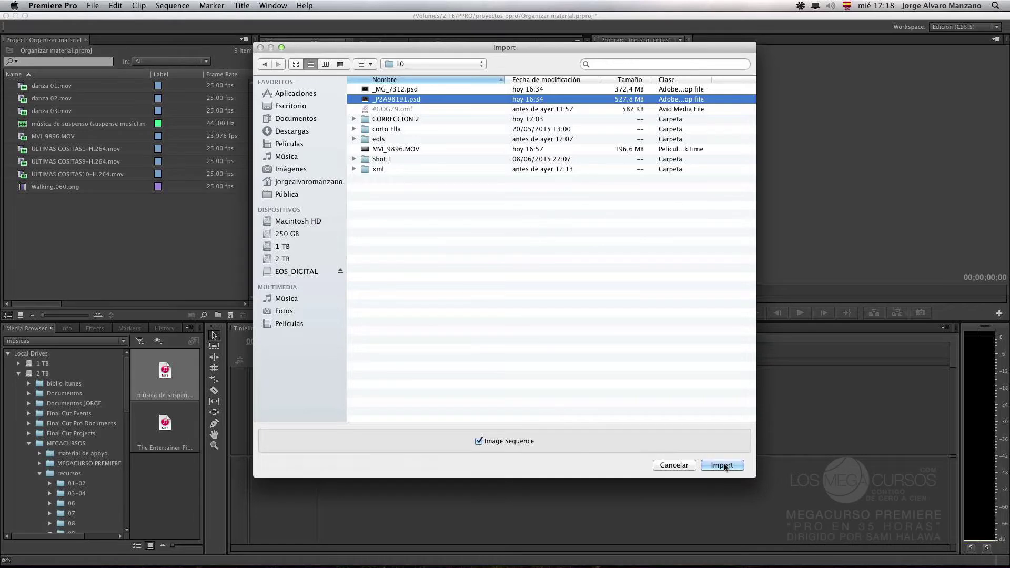
click(415, 90)
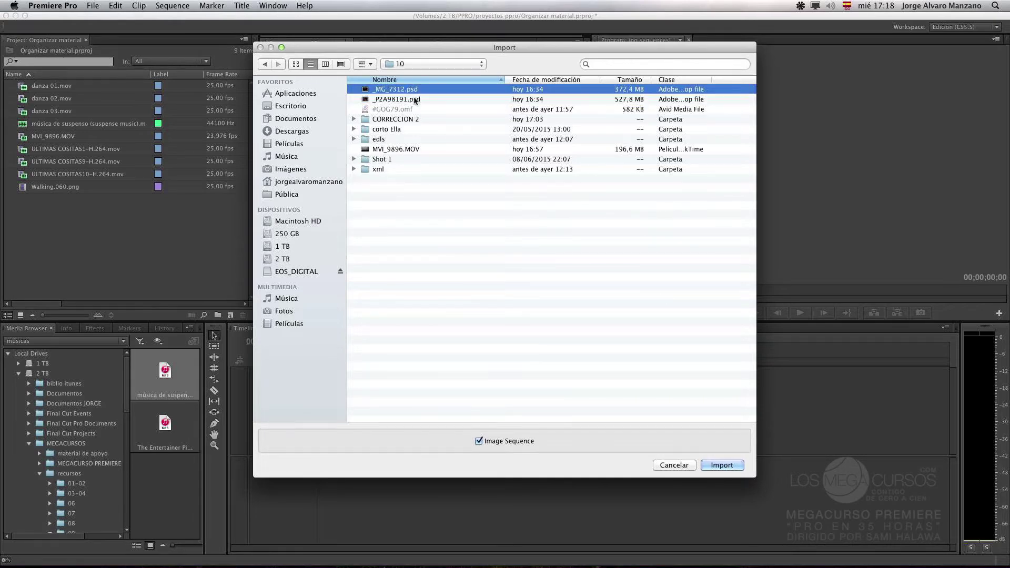
click(710, 466)
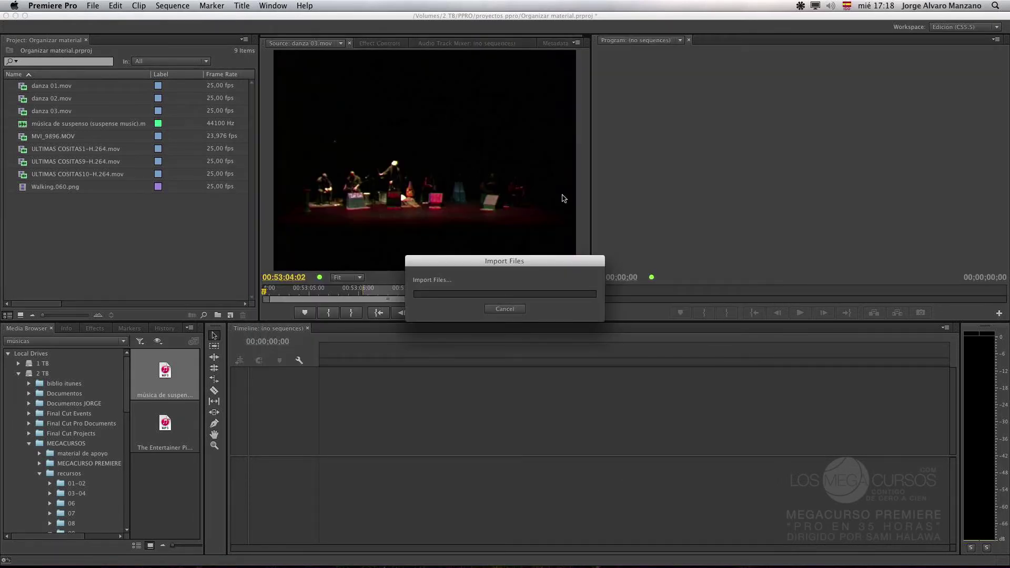
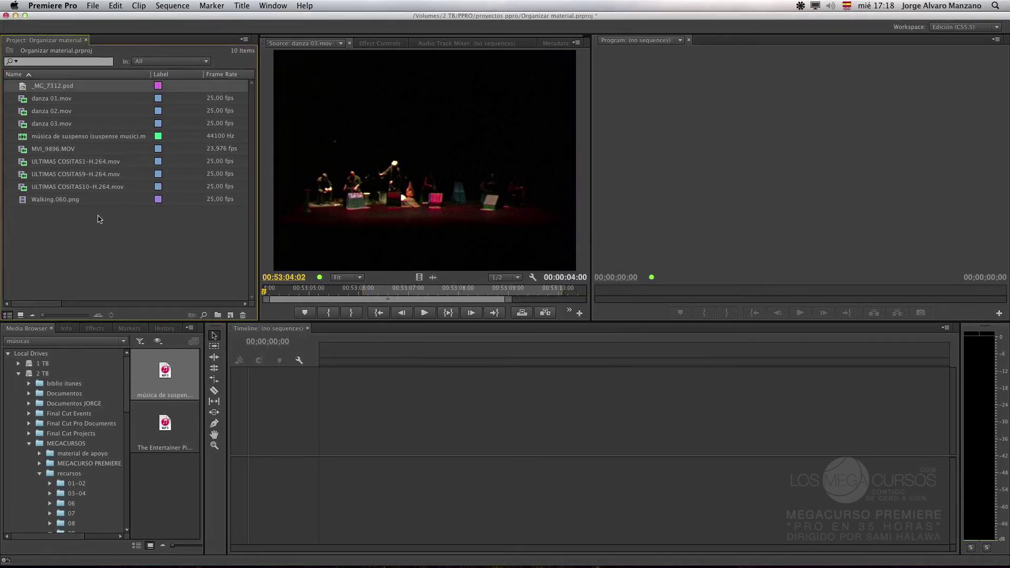
Step: Open _MG_7312.psd in the Source monitor with the playhead at its first frame to view the image
click(22, 87)
double_click(23, 87)
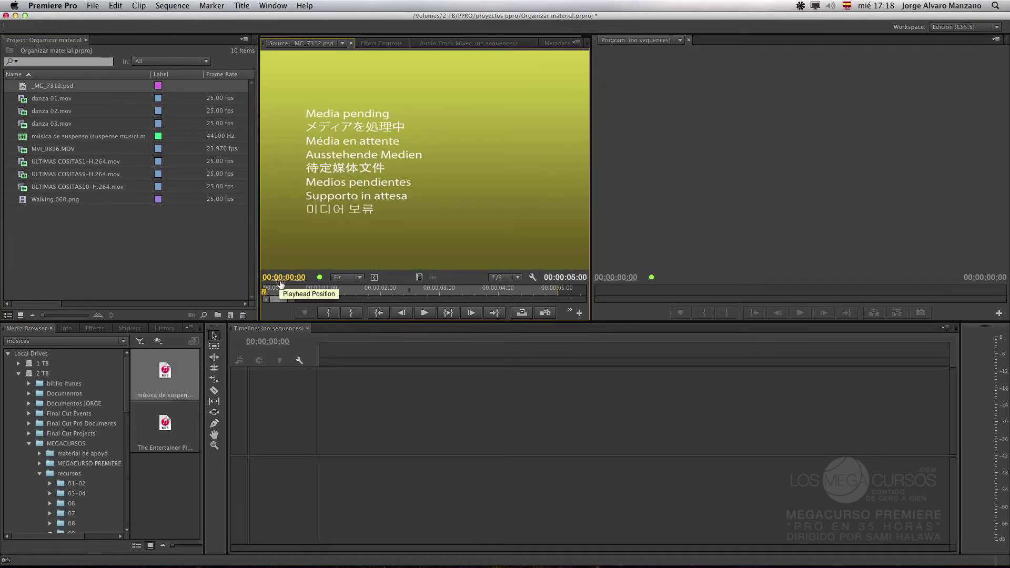
click(268, 293)
drag(269, 293, 262, 293)
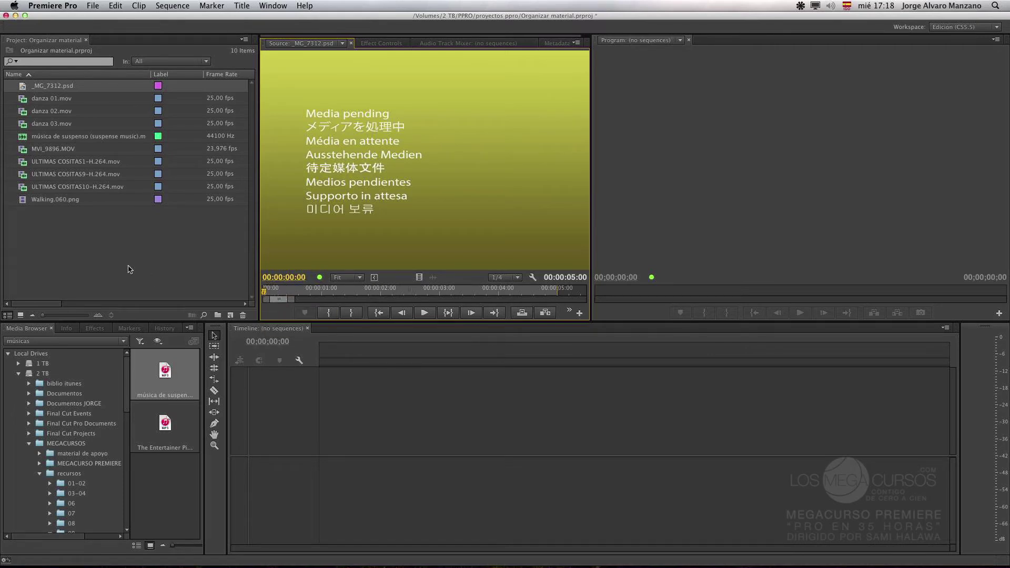
click(81, 213)
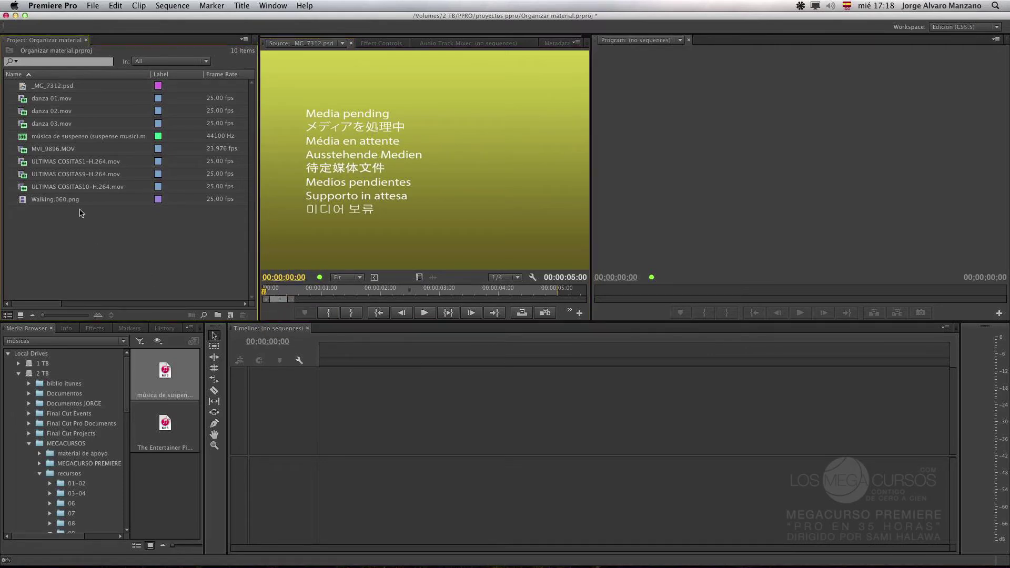
Step: Start importing the layered file alagar cuello.psd from the Imágenes folder on Macintosh HD
click(90, 8)
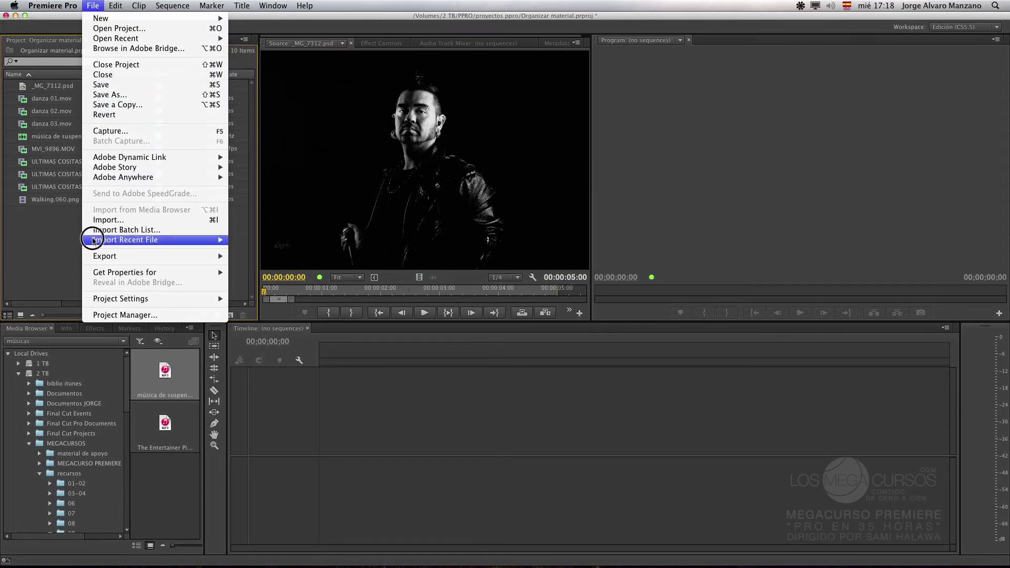
click(97, 219)
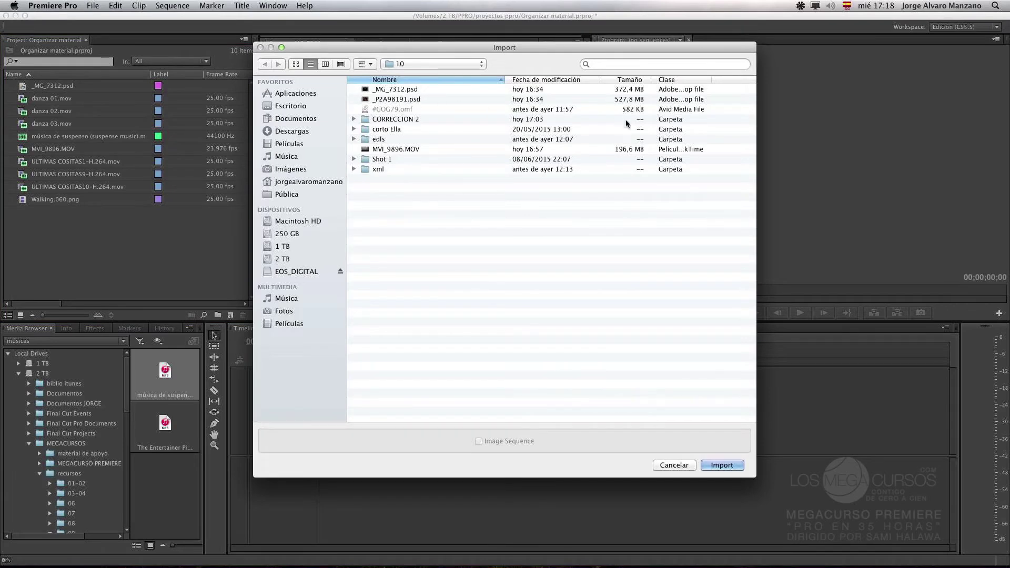
click(291, 170)
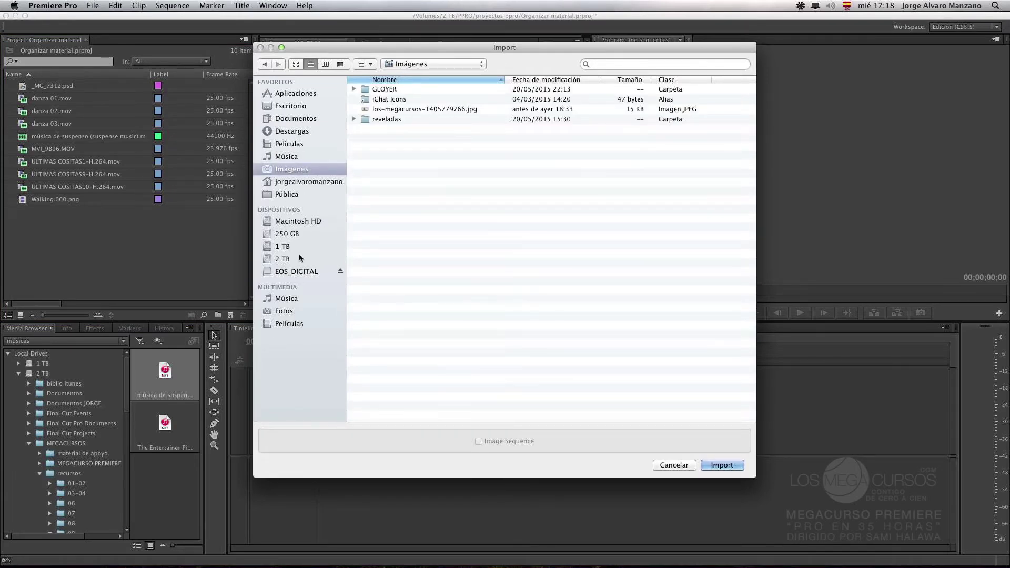
click(298, 221)
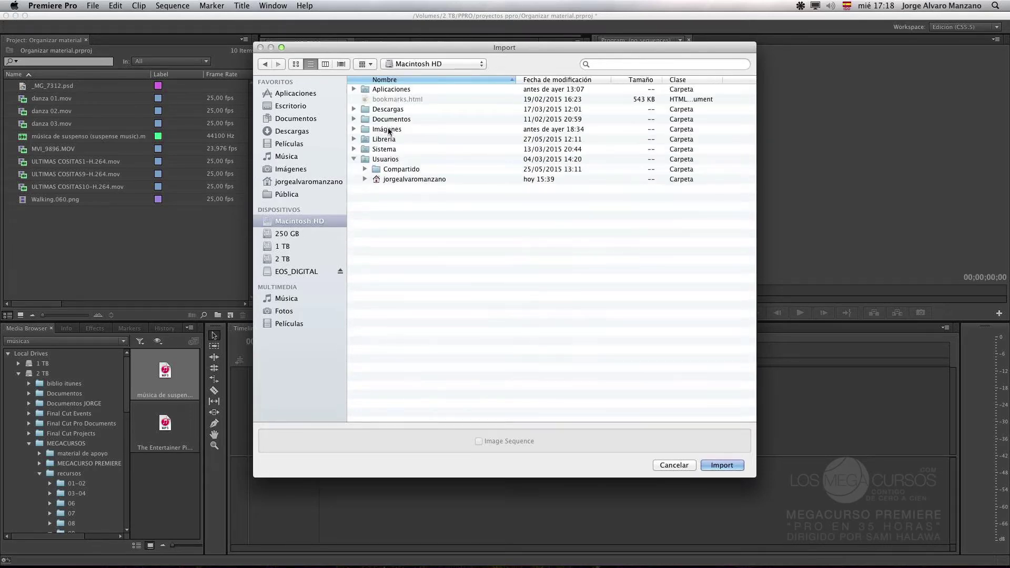
double_click(388, 129)
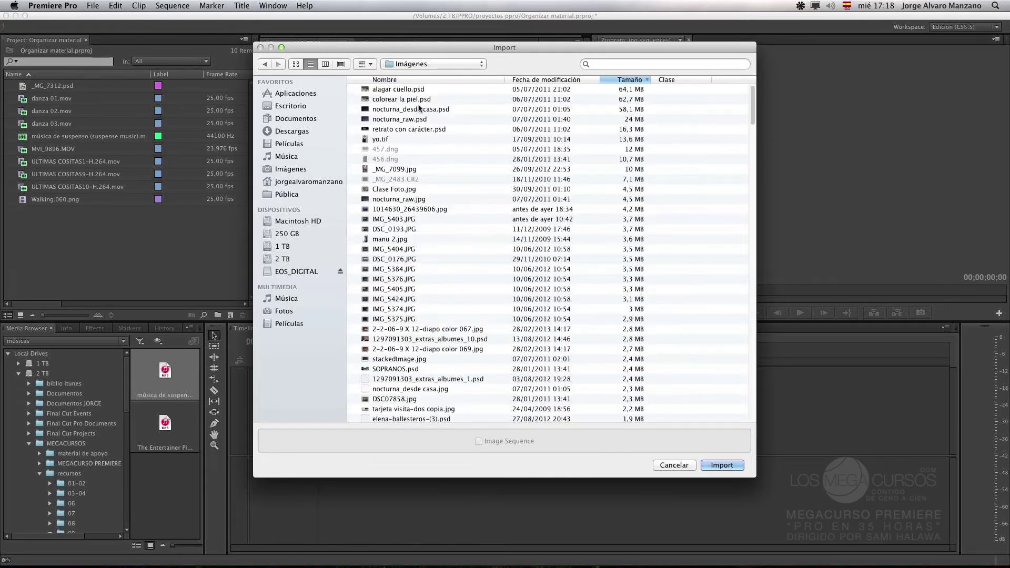
click(412, 90)
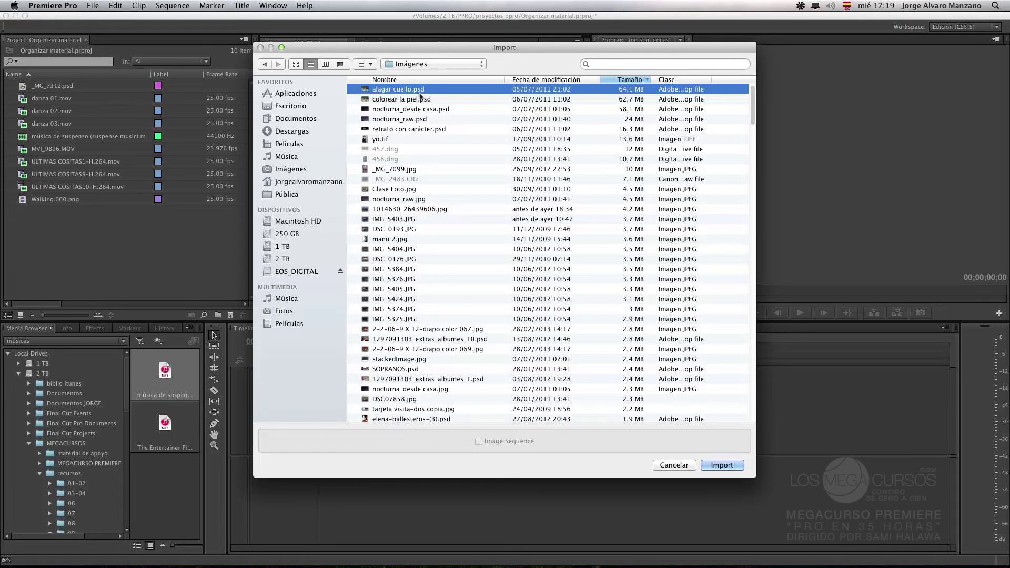
click(726, 469)
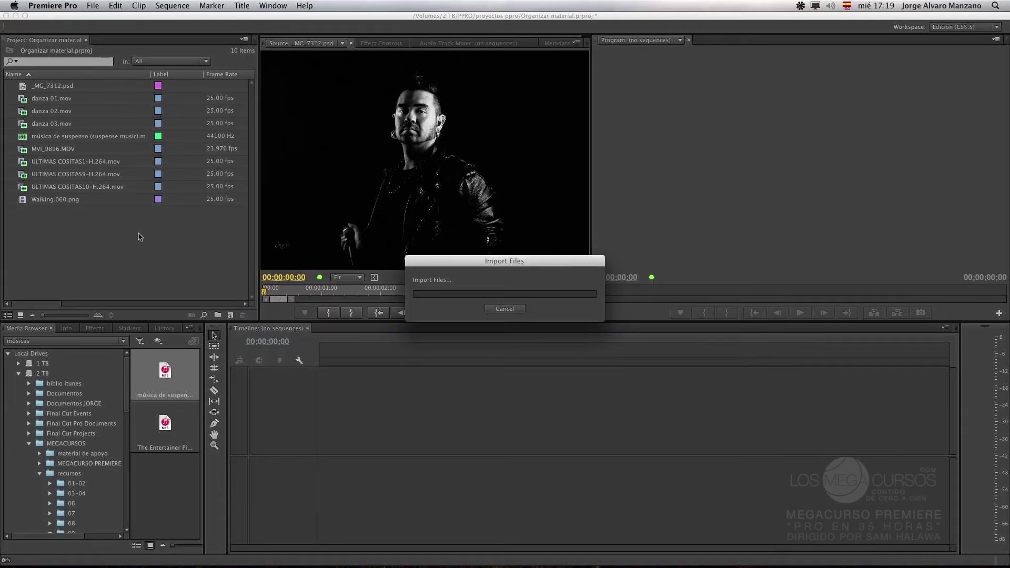
Step: Enlarge and reposition the Import Layered File dialog for alagar cuello
drag(480, 238, 298, 141)
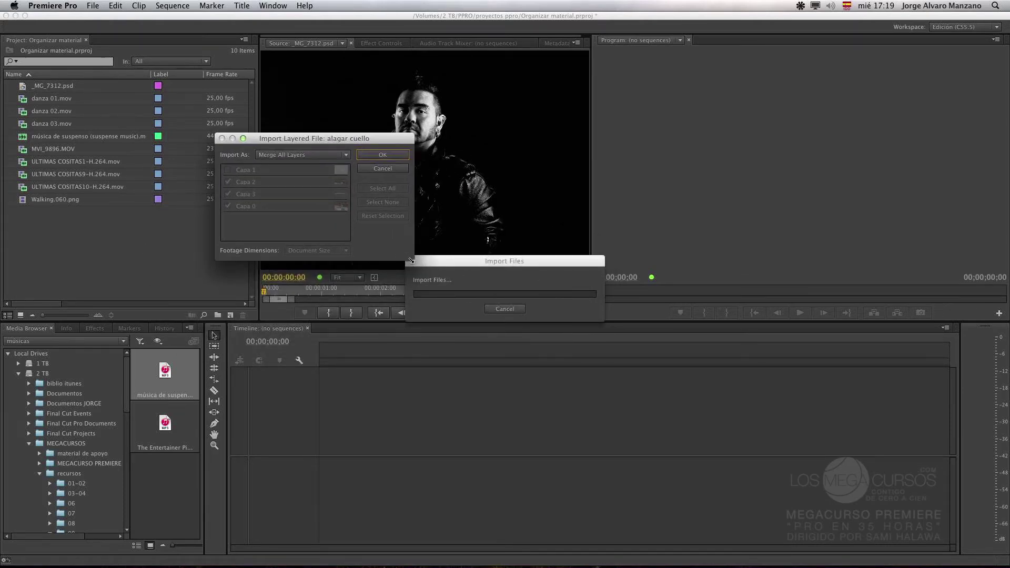
drag(410, 260, 542, 351)
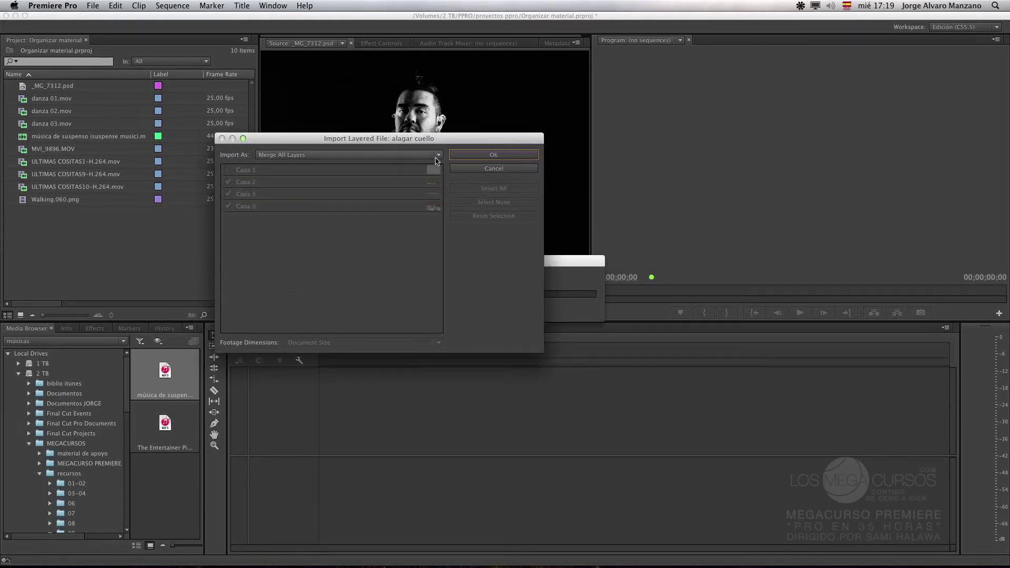
drag(392, 141, 440, 142)
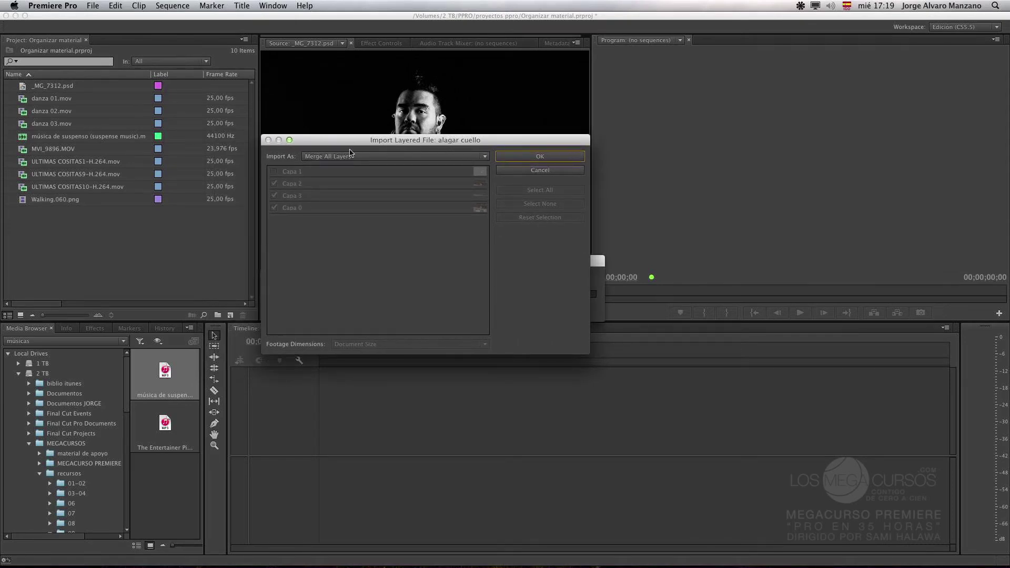
drag(420, 145, 398, 133)
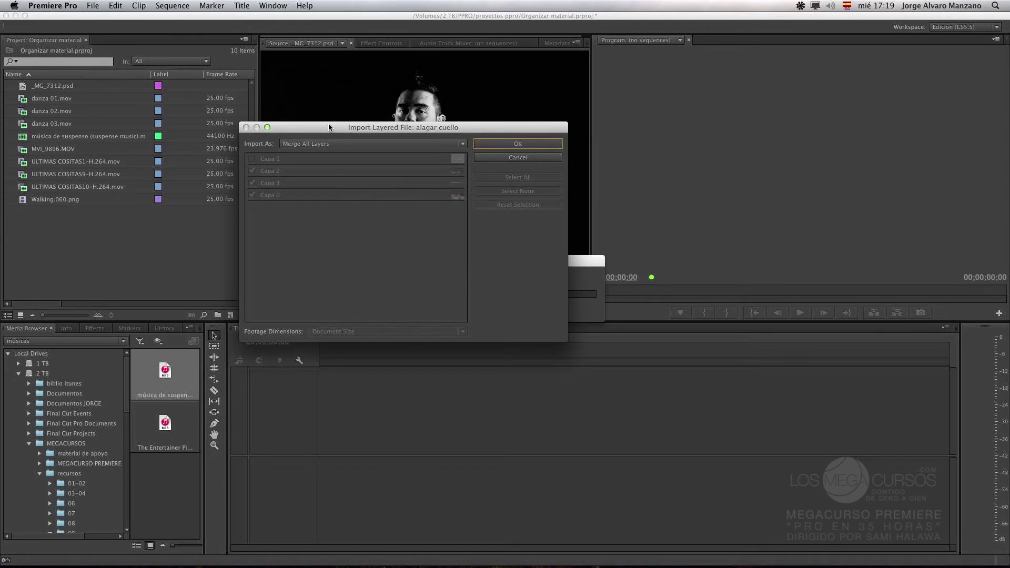
mouse_move(329, 126)
mouse_down()
mouse_move(373, 128)
mouse_move(332, 129)
mouse_up()
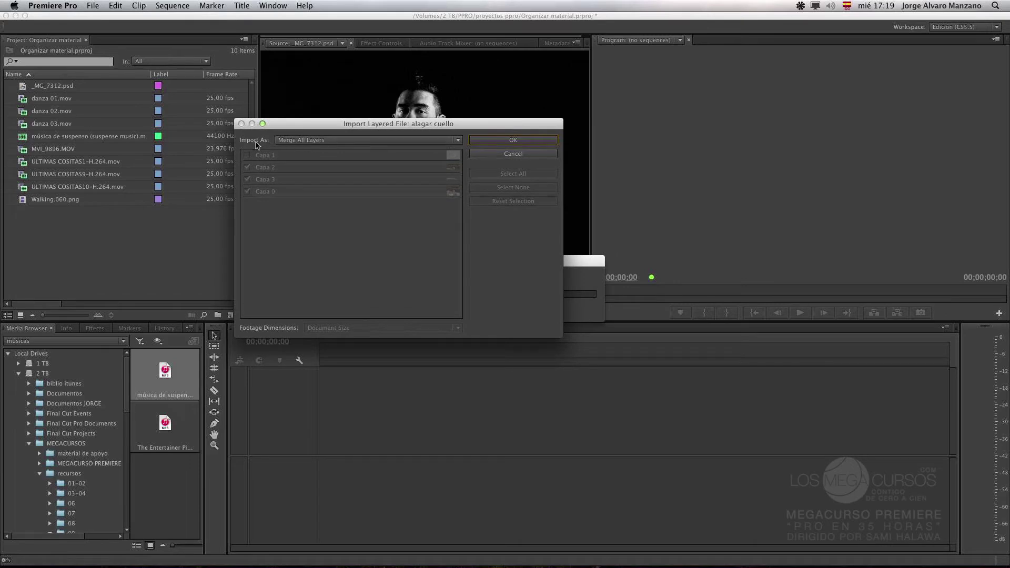
Step: Set the layered file to import as Merged Layers with only Capa 1 and Capa 0 included
click(312, 142)
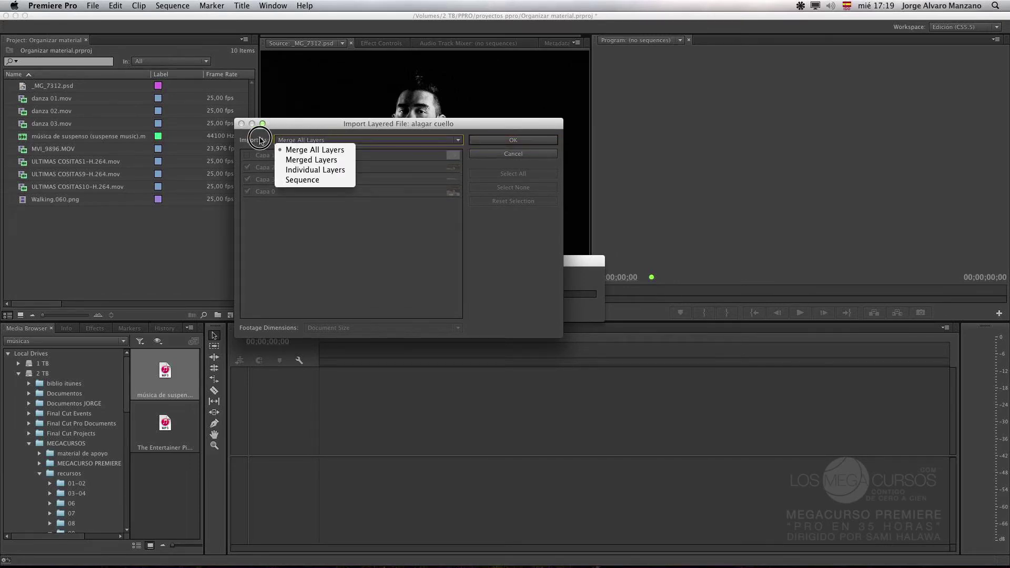
click(325, 160)
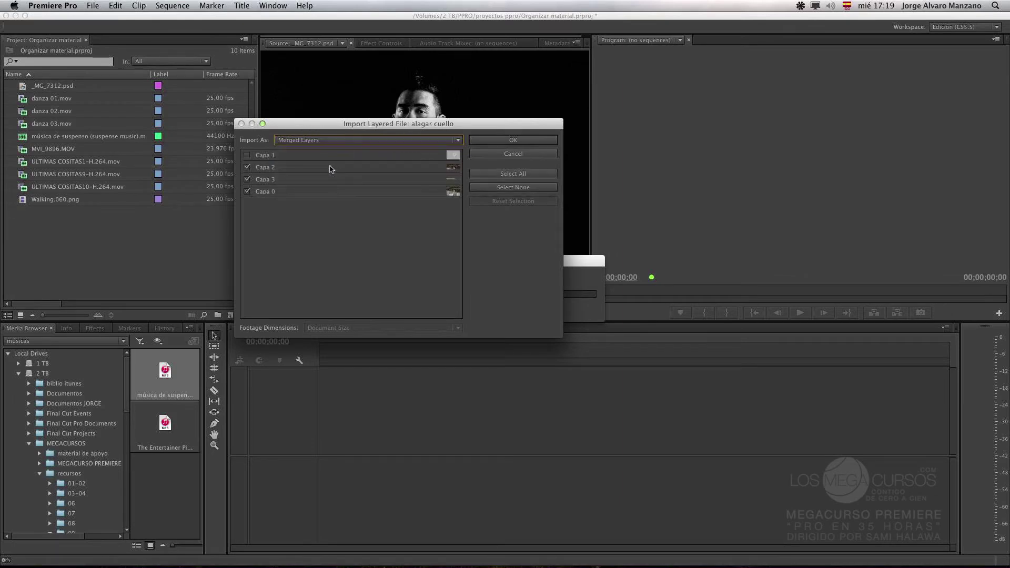
click(247, 168)
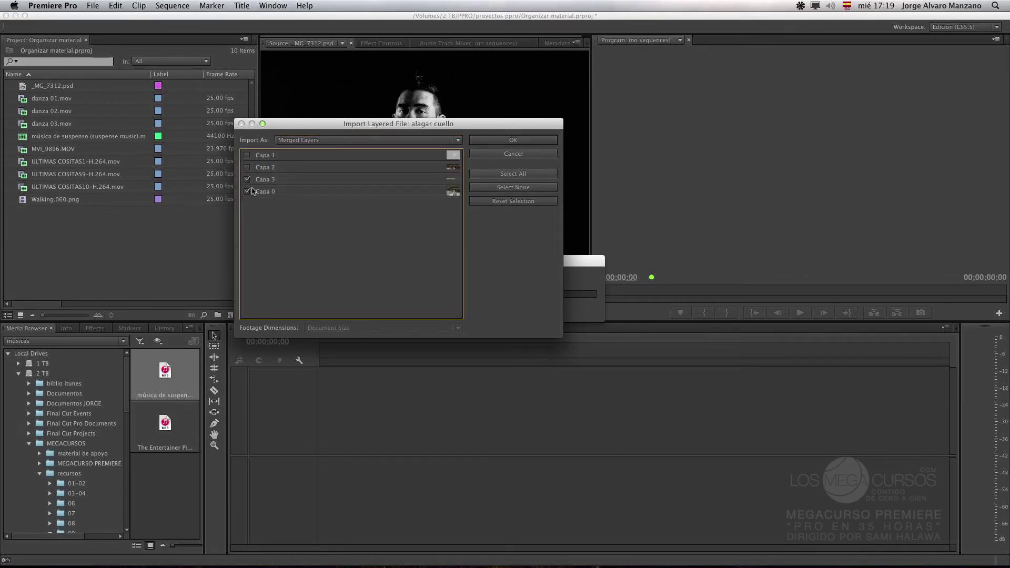
click(247, 155)
click(247, 155)
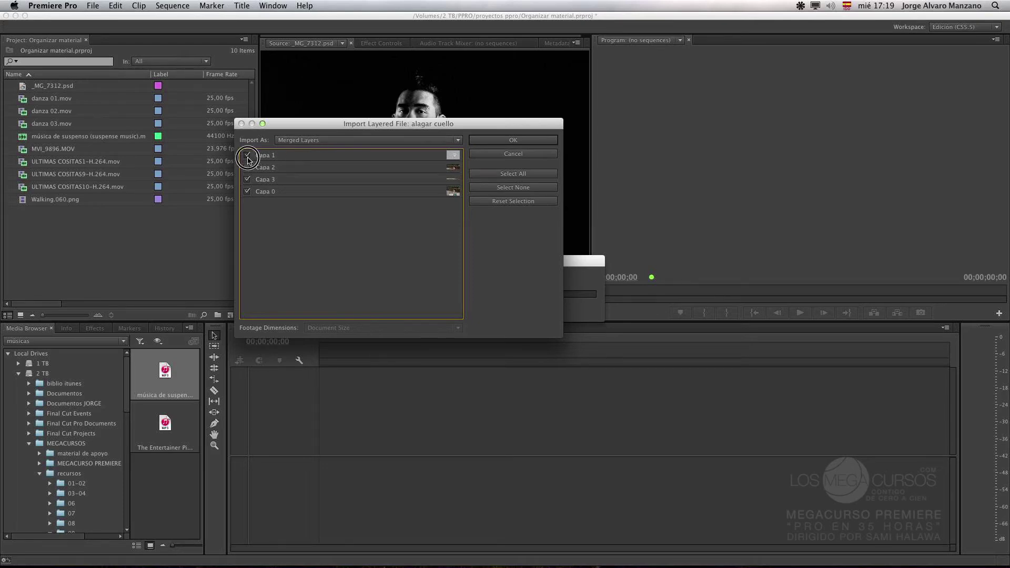
click(247, 192)
click(247, 193)
click(247, 191)
click(247, 179)
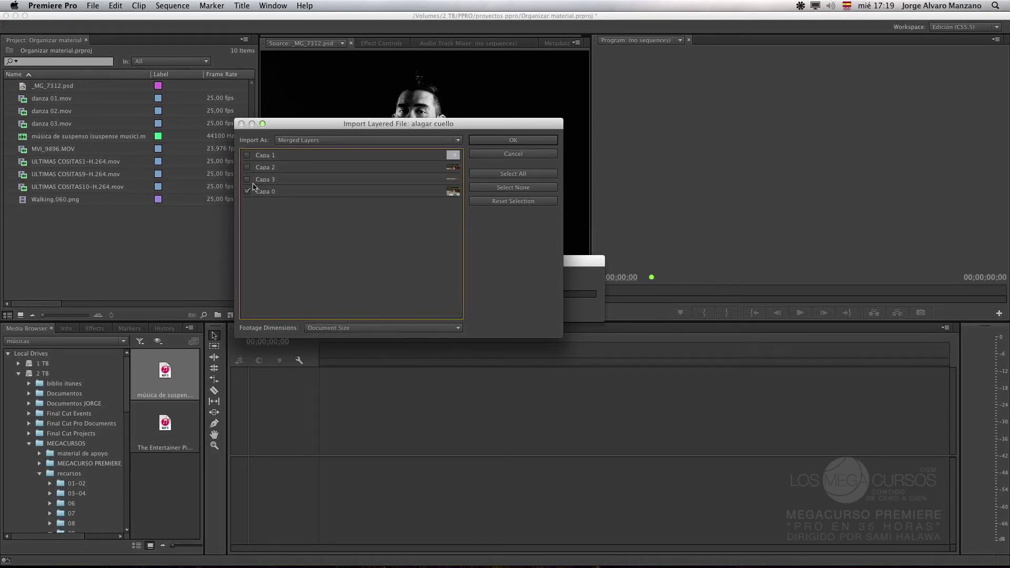
click(247, 155)
Step: Import alagar cuello.psd as a Sequence with Capa 0, Capa 1, Capa 2 and Capa 3 all included
click(341, 141)
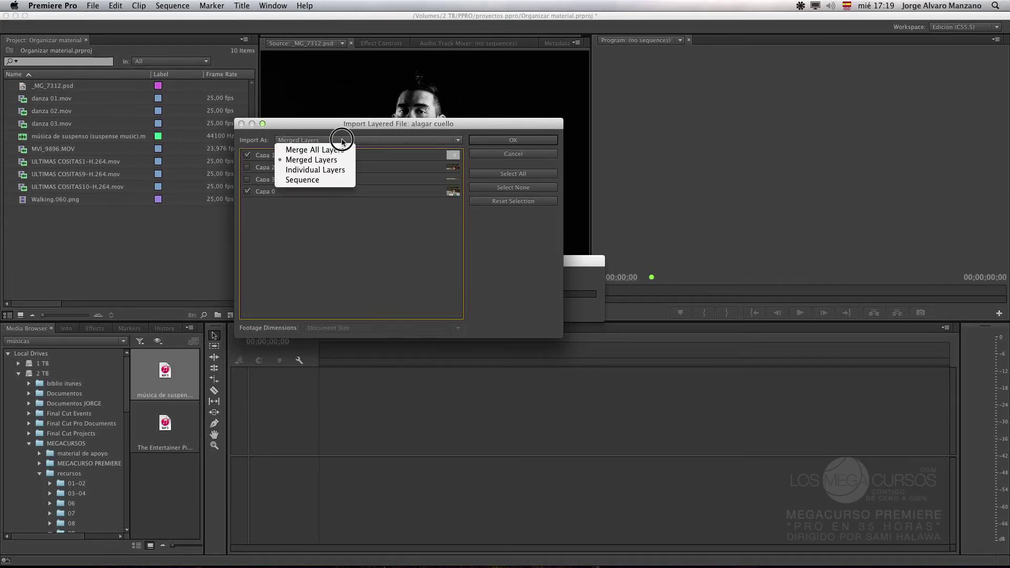
click(329, 170)
click(247, 167)
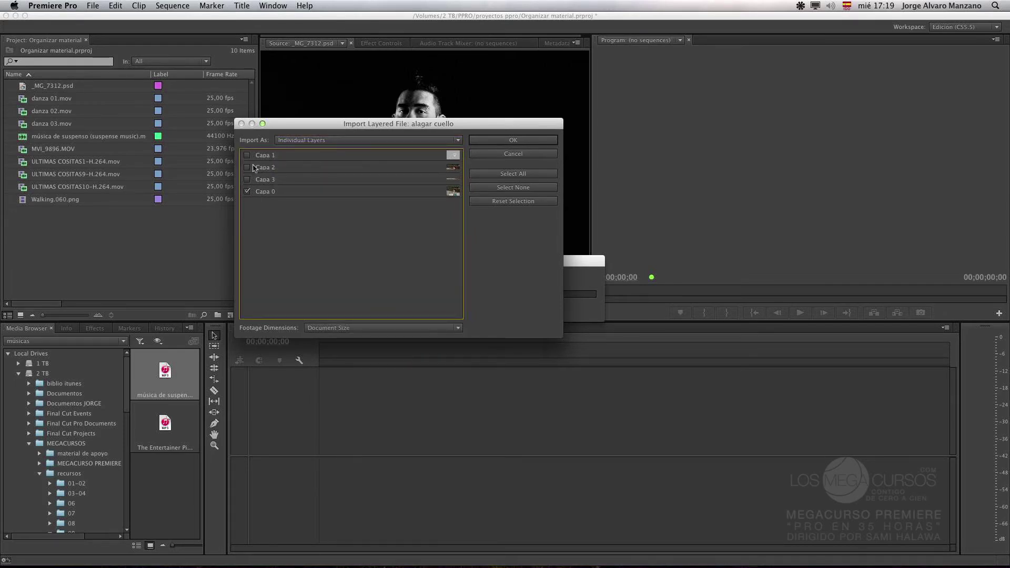
click(247, 179)
click(319, 140)
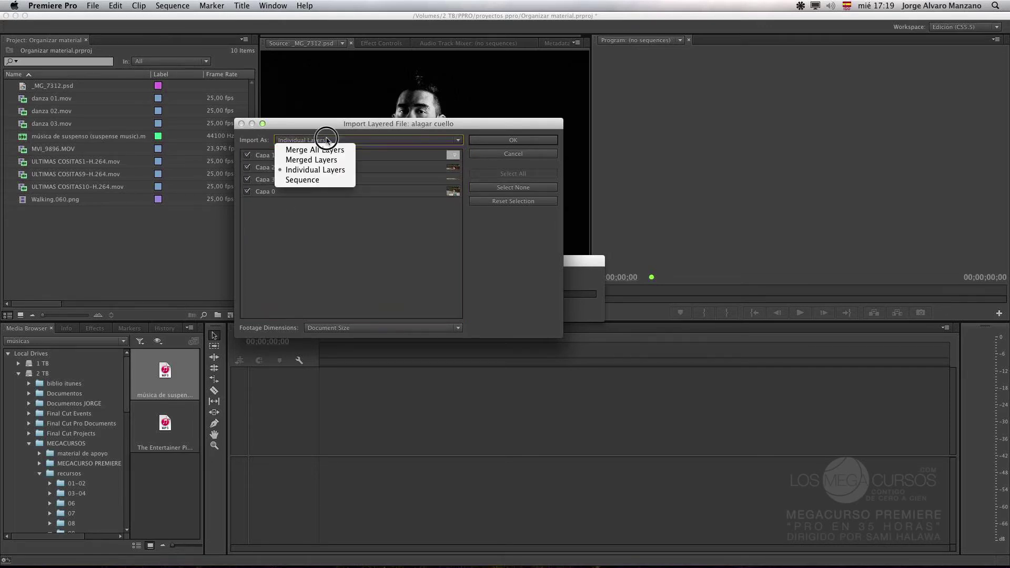
click(317, 186)
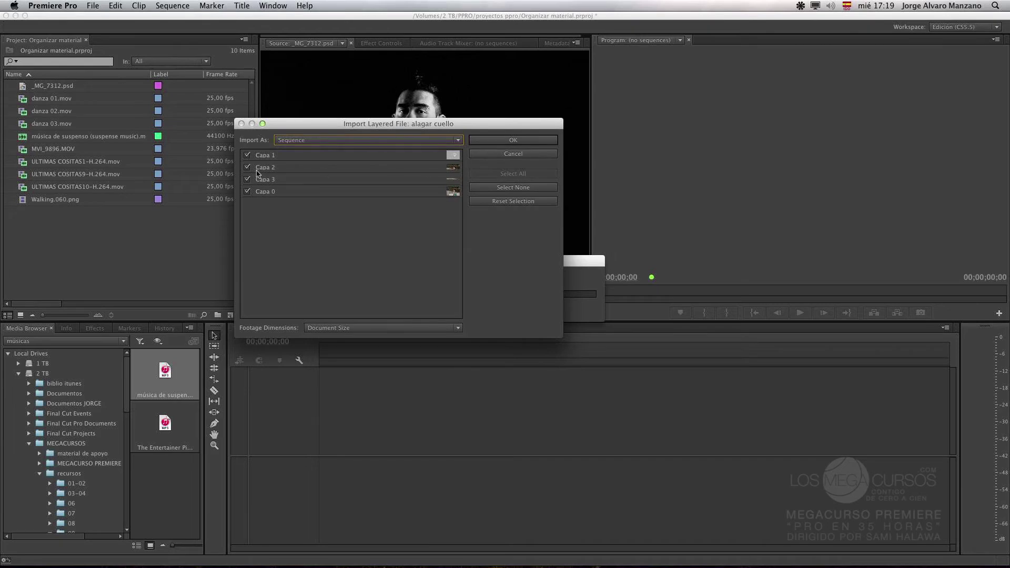
click(507, 141)
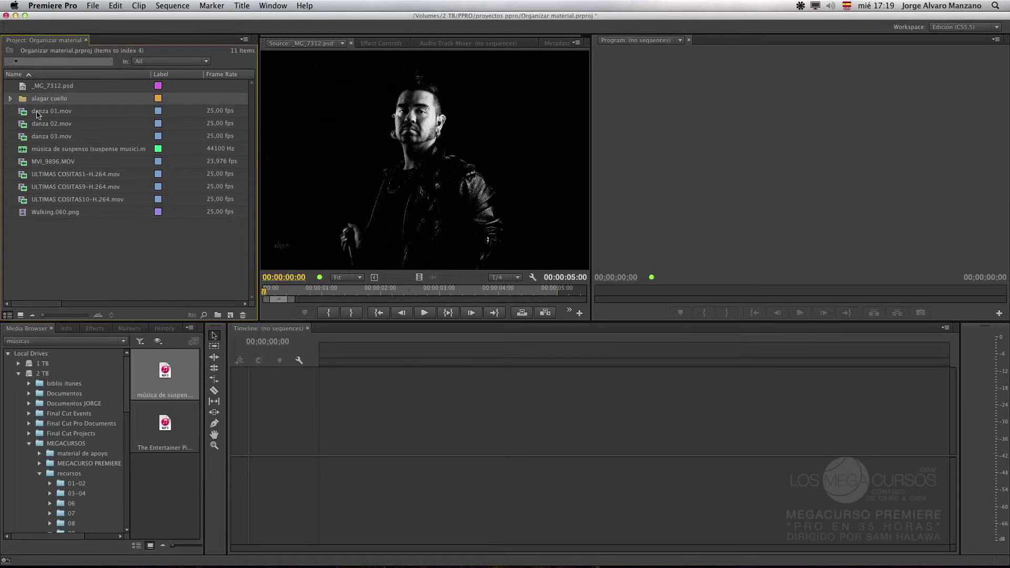
Step: Expand the alagar cuello bin and view each of its layers, Capa 0 through Capa 3, in the Source monitor
click(10, 99)
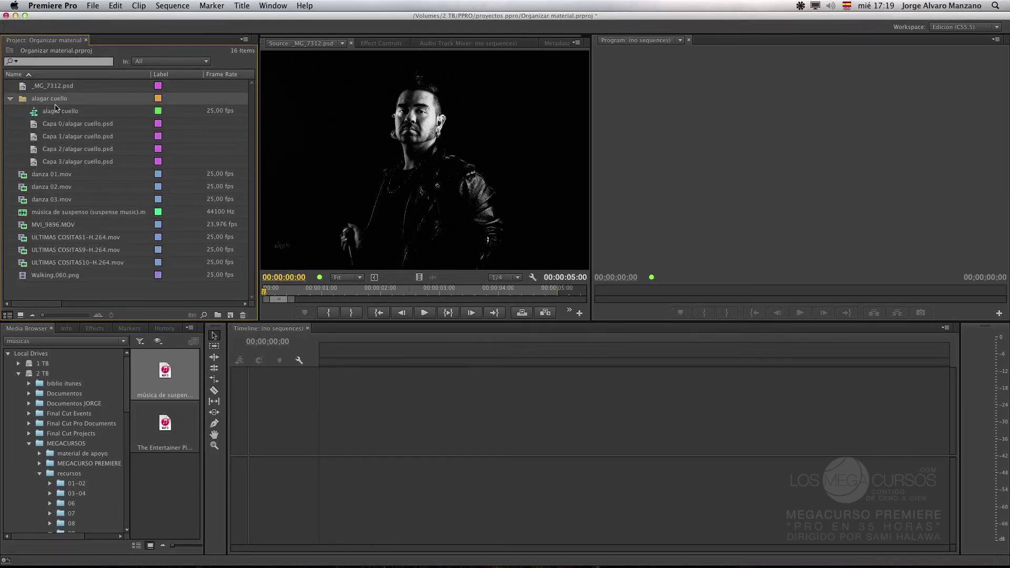
double_click(70, 126)
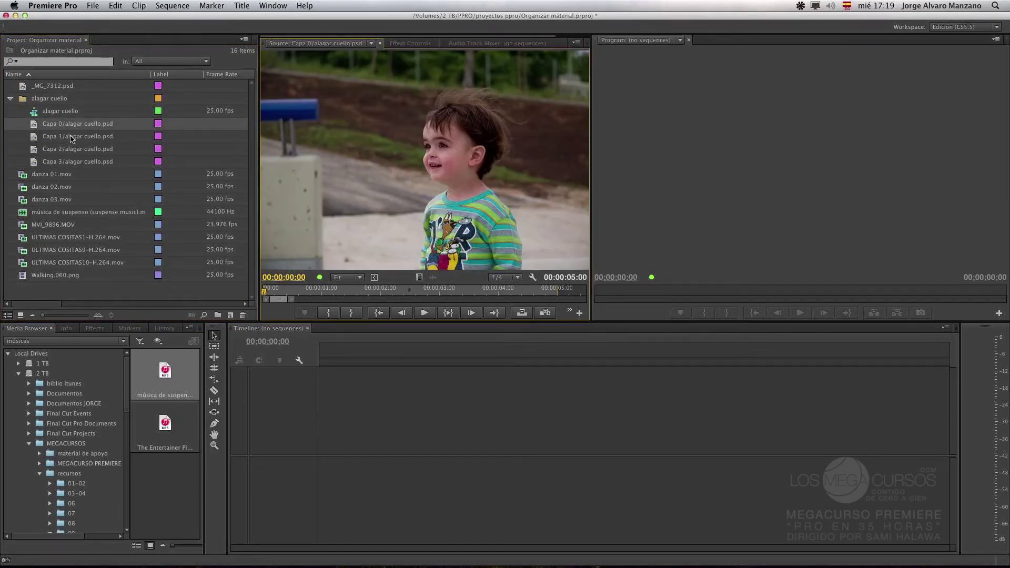
double_click(73, 137)
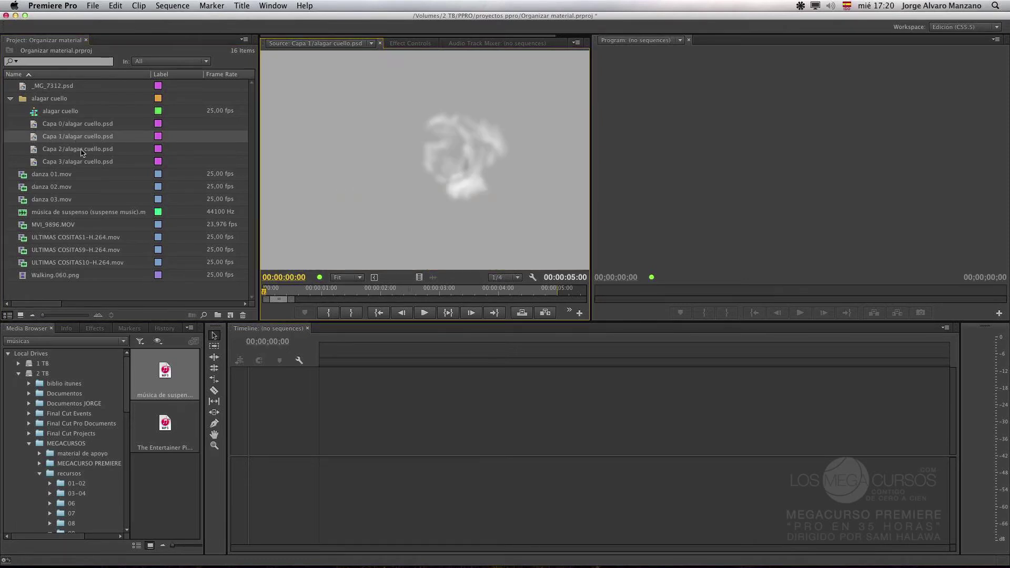
double_click(82, 149)
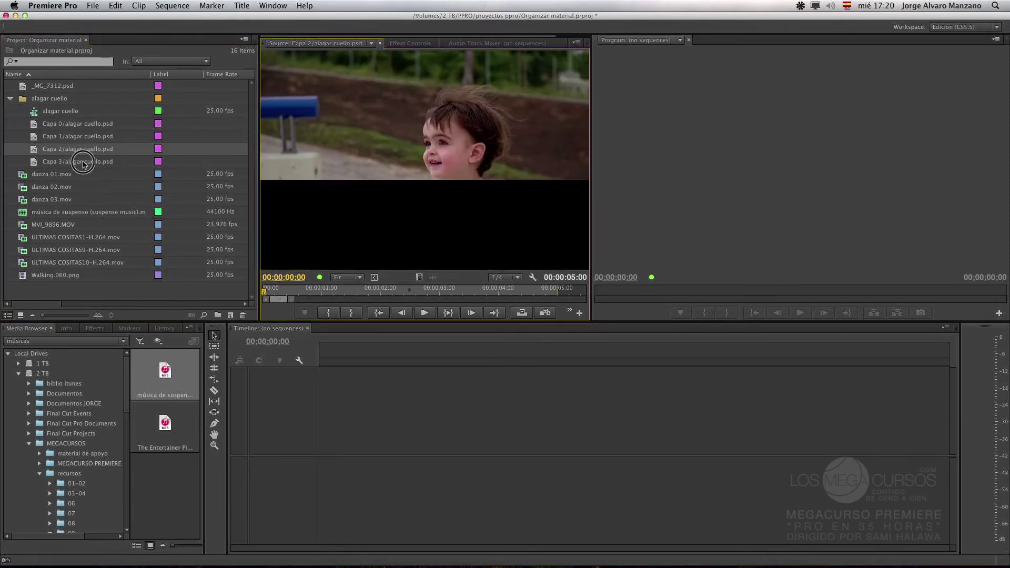
double_click(82, 162)
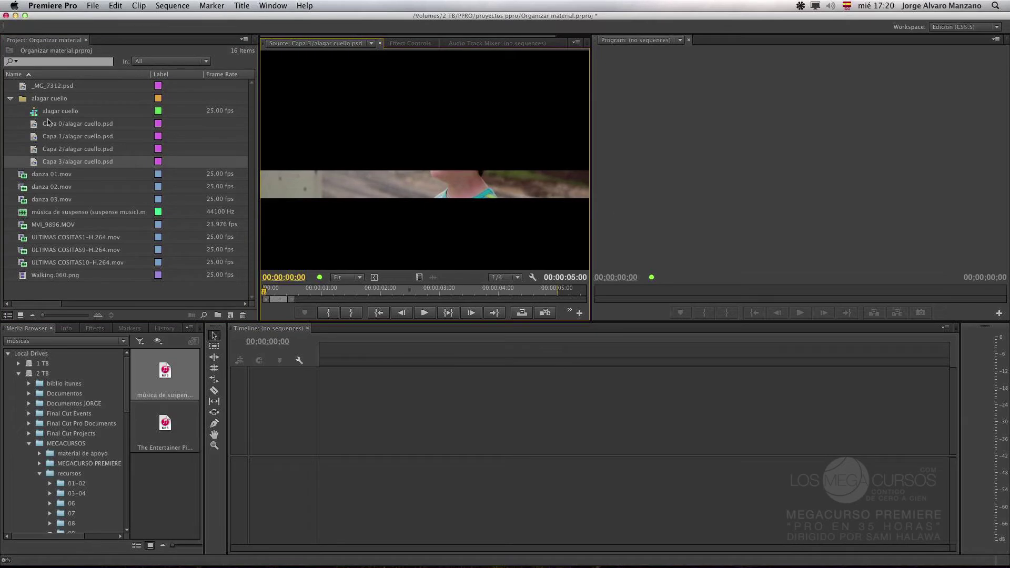
Step: Open the alagar cuello sequence in the timeline with the playhead at its start
double_click(64, 112)
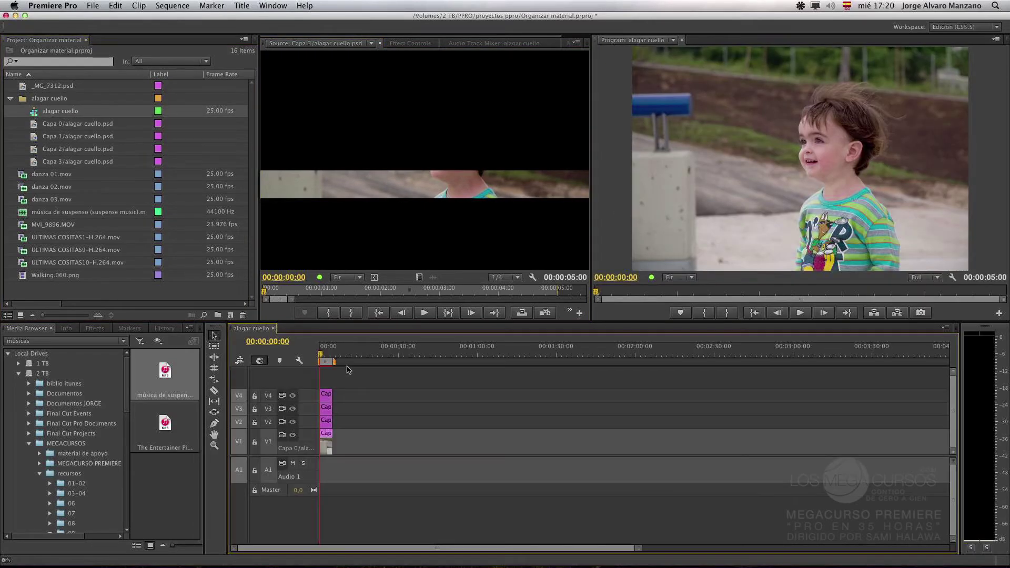
drag(324, 355, 319, 359)
Step: Toggle the output of video tracks V4, V3 and V2 off and back on to compare the layers
click(292, 396)
click(292, 397)
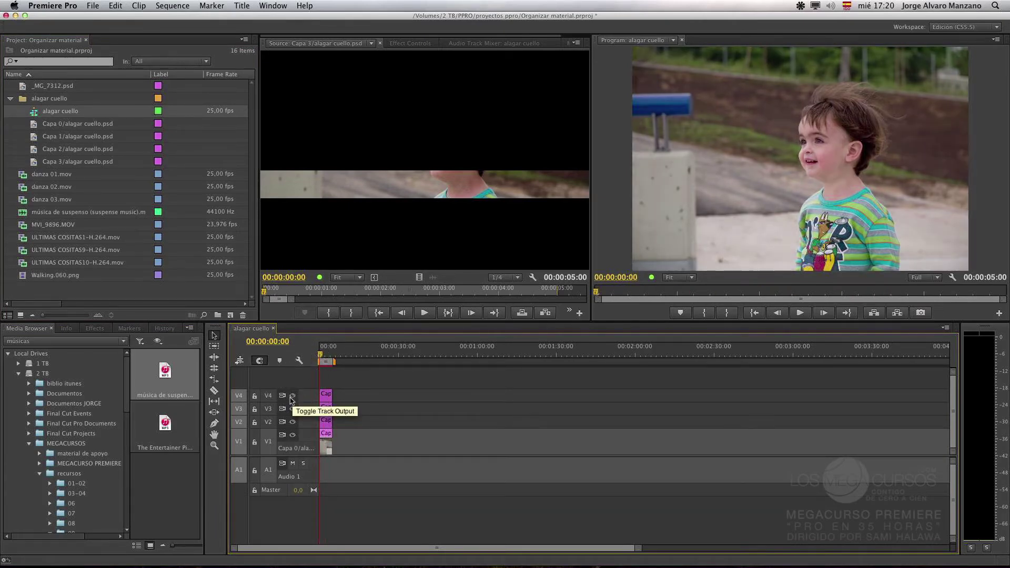
click(293, 424)
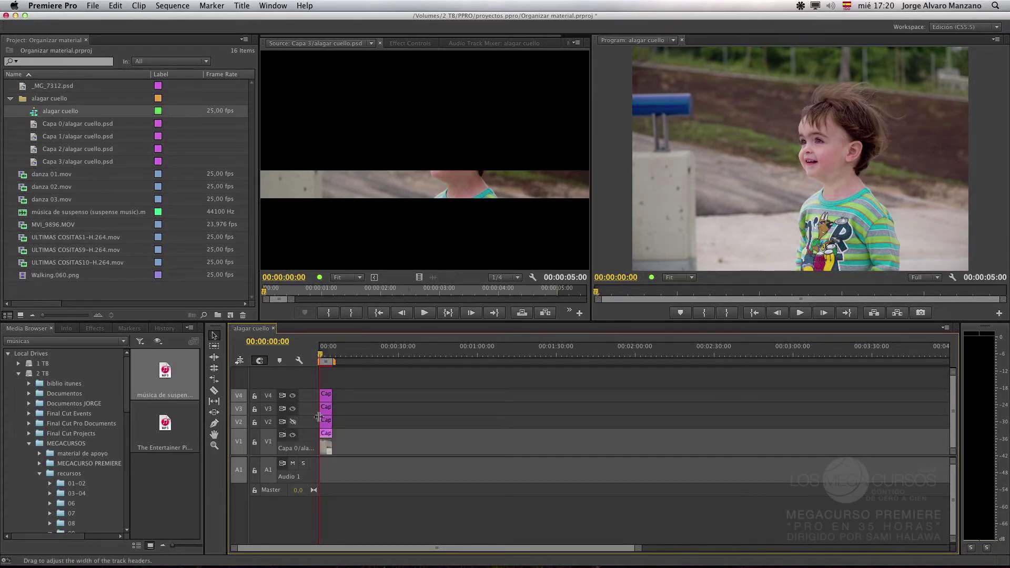
click(293, 409)
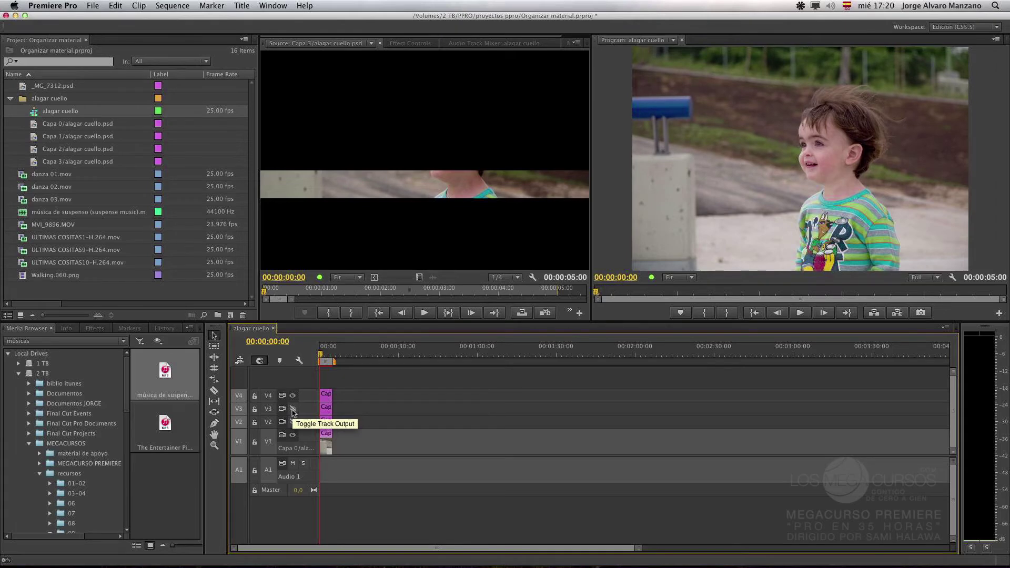
click(293, 396)
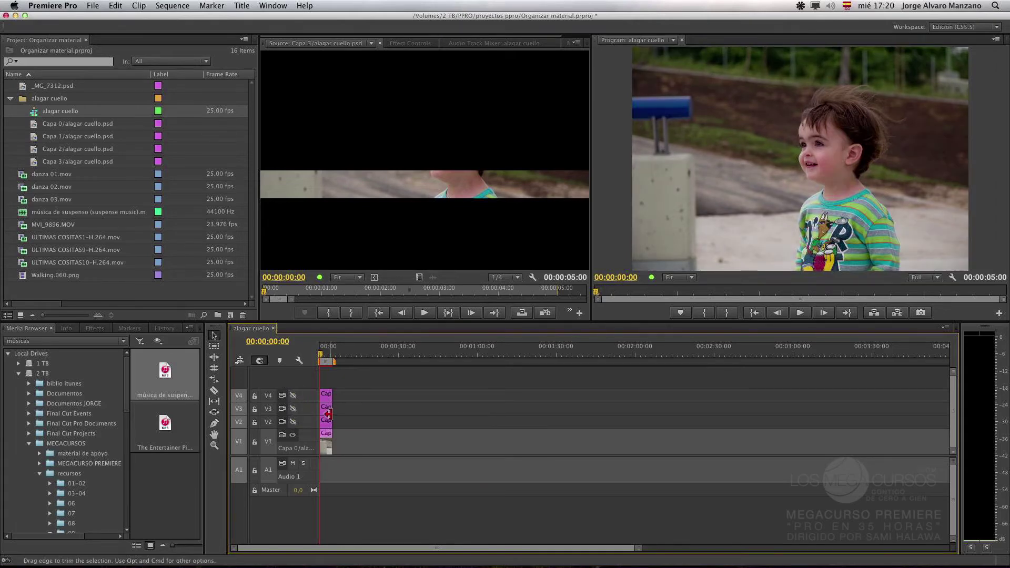
click(293, 396)
click(293, 409)
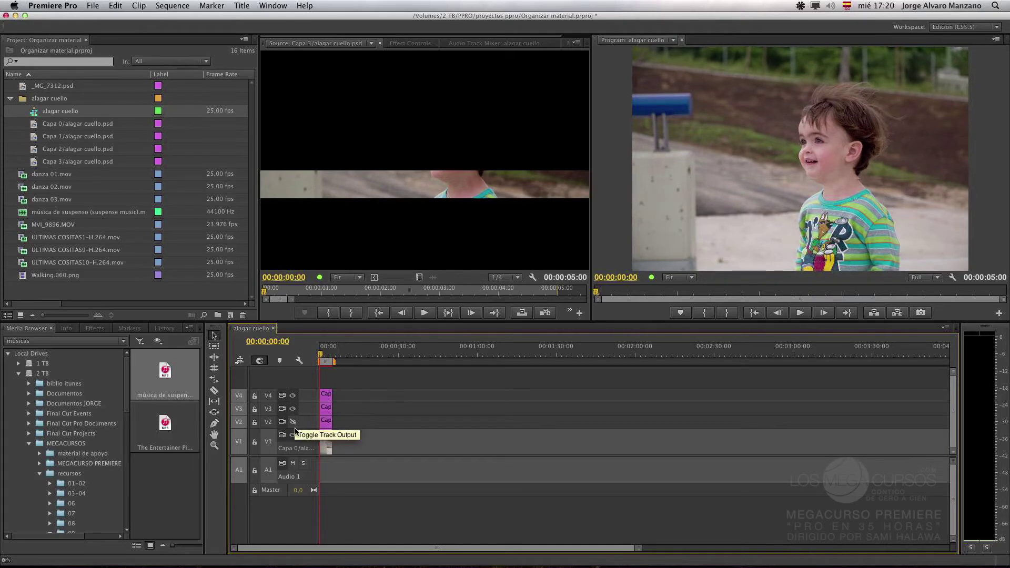
click(293, 422)
click(293, 422)
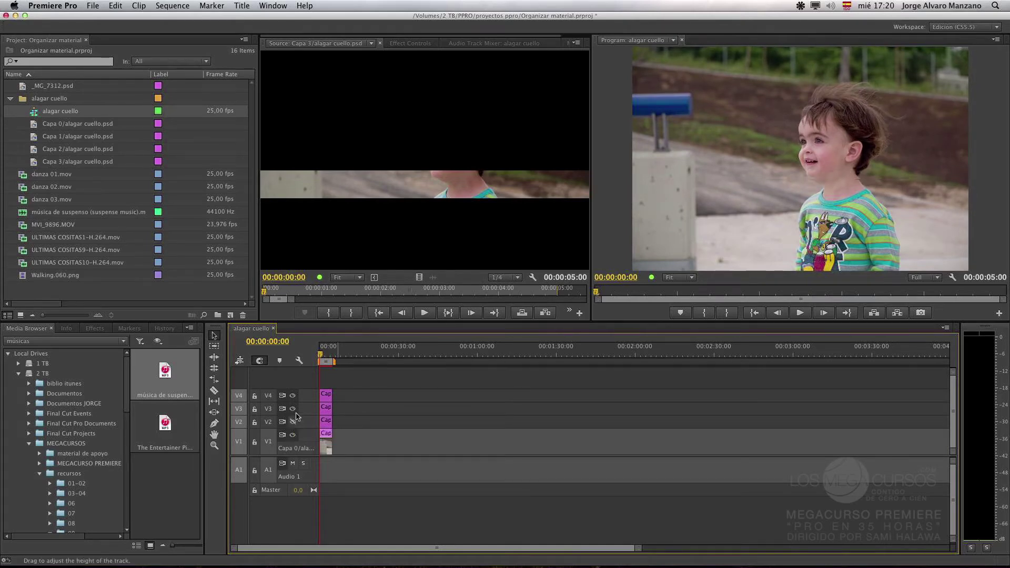
click(293, 408)
click(293, 396)
click(293, 395)
click(293, 408)
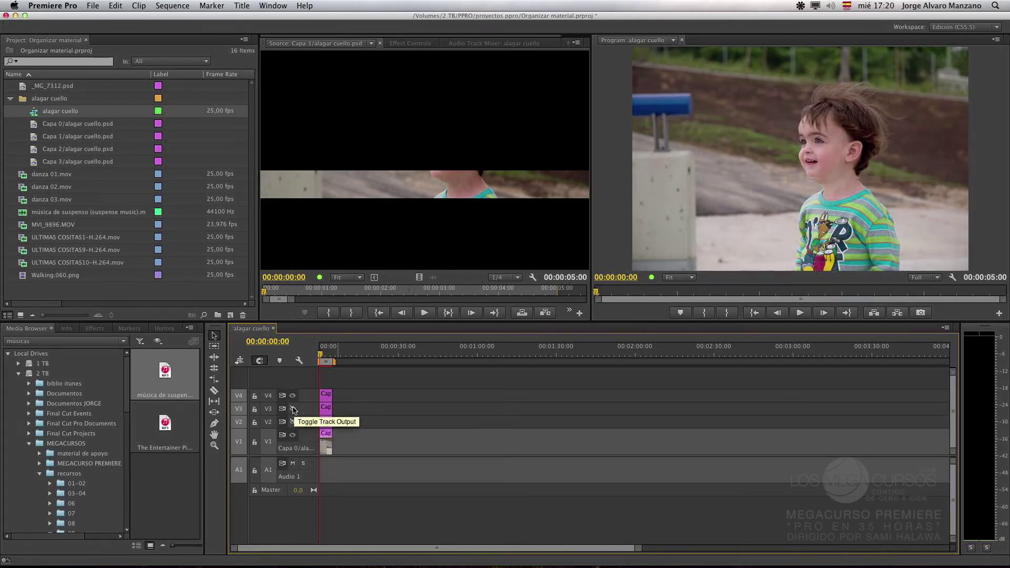
click(293, 422)
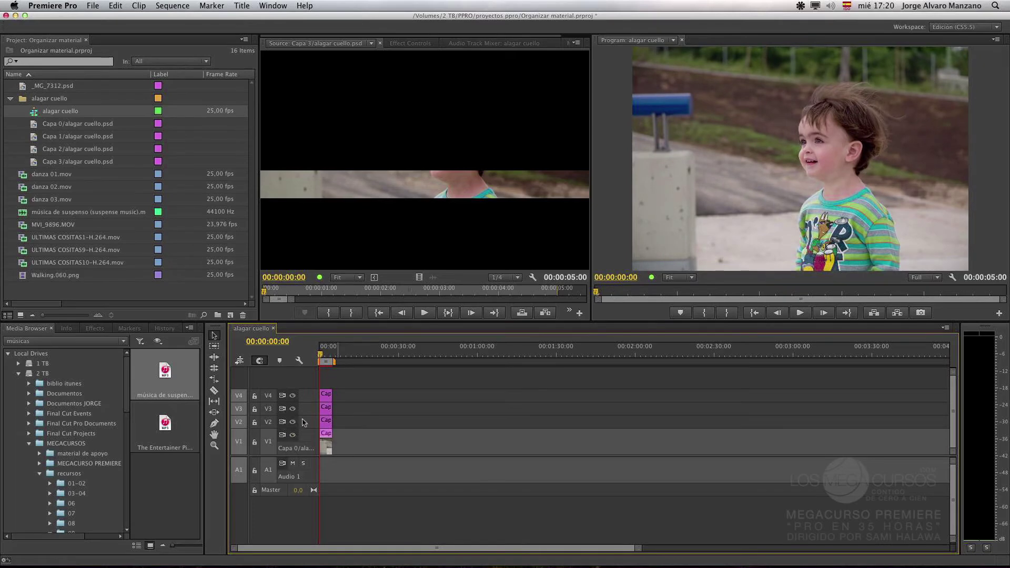
click(48, 100)
click(10, 99)
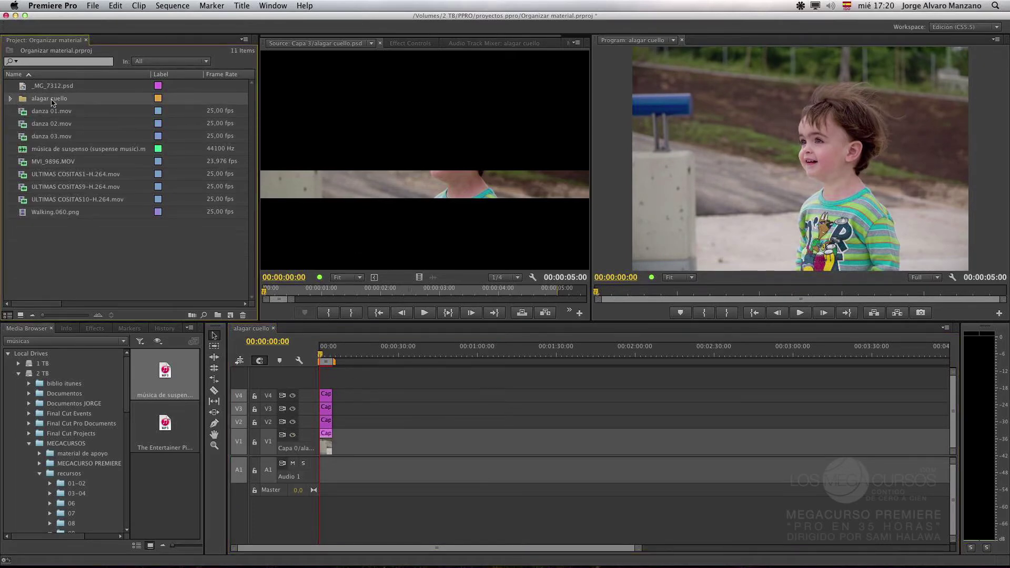
click(10, 99)
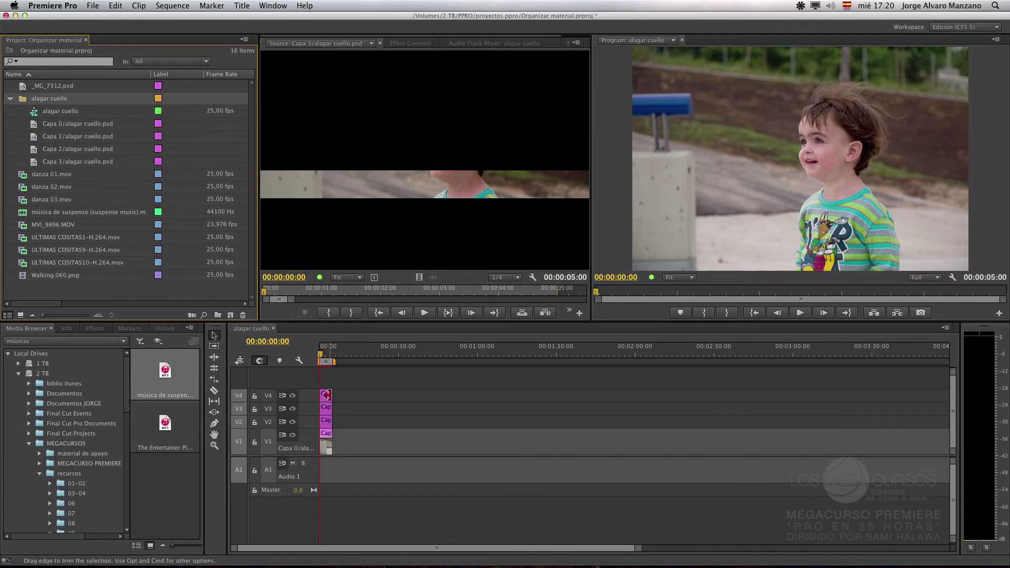
drag(349, 418, 328, 388)
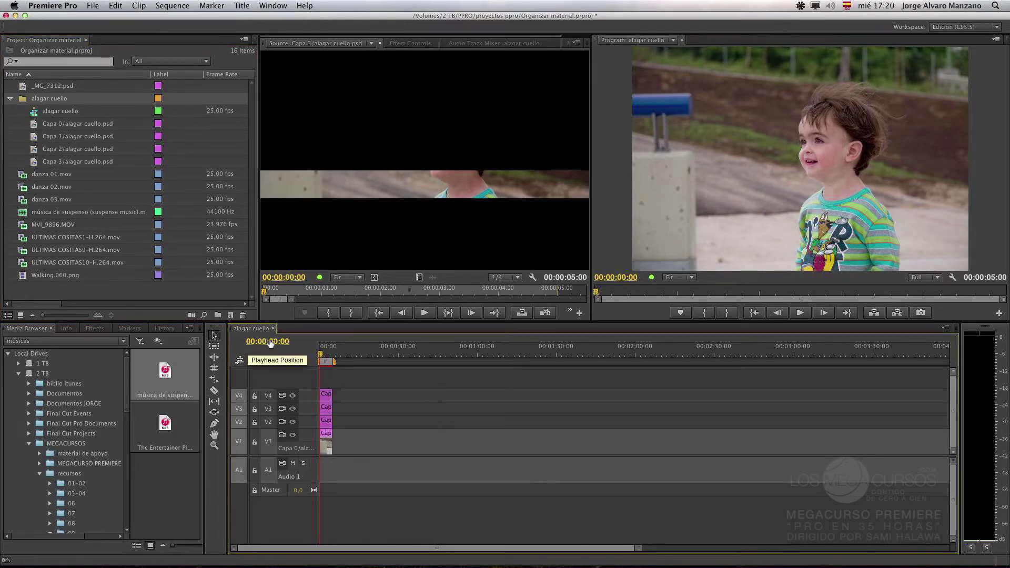
Step: Place _MG_7312.psd on track V2 at about 00:00:13:05 and preview it with the playhead at 00:00:15:05
drag(46, 84, 357, 423)
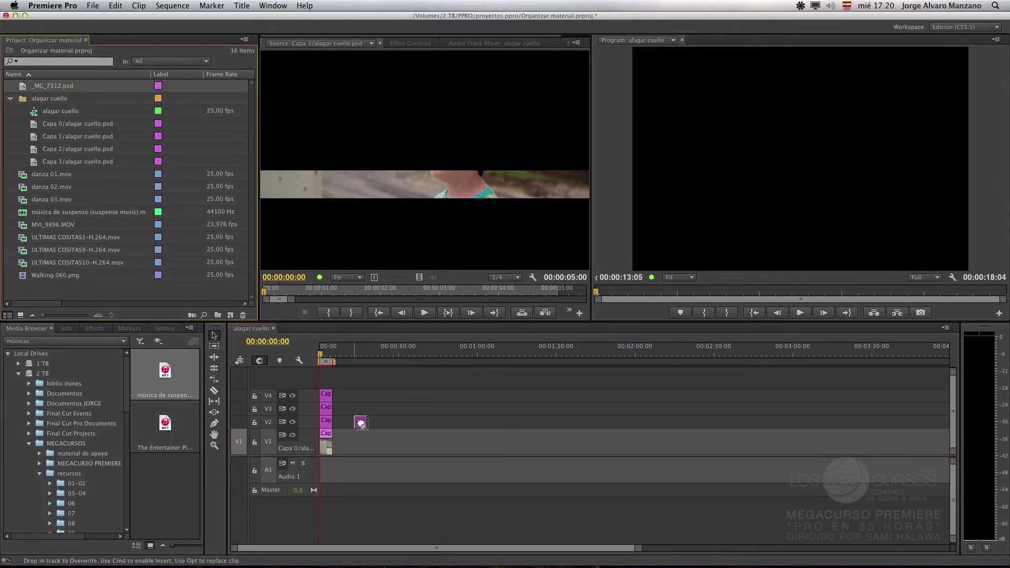
click(357, 354)
drag(359, 355, 362, 355)
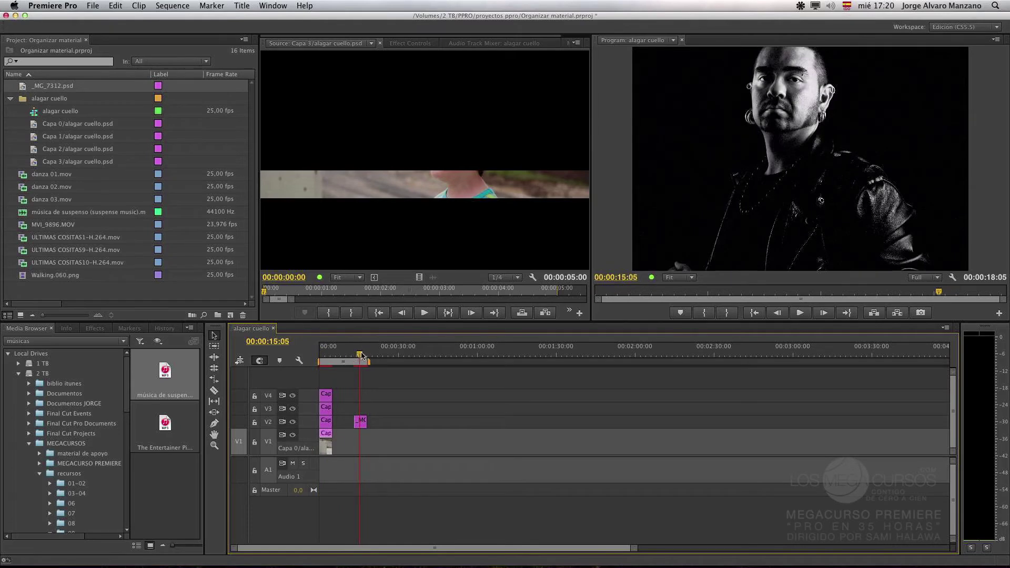
Step: Delete _MG_7312.psd from both the timeline and the project, and collapse the alagar cuello bin
click(360, 421)
key(Delete)
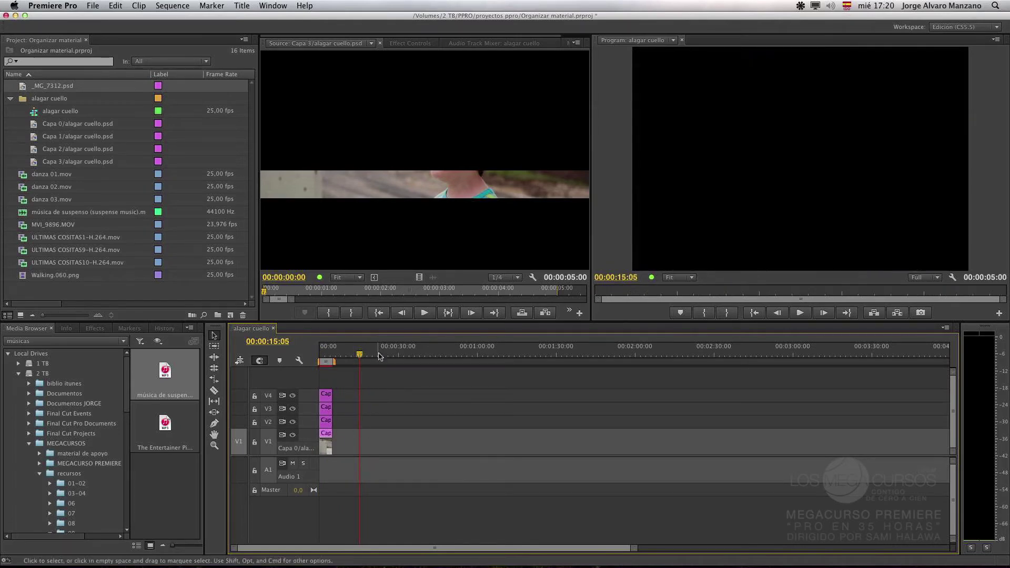
click(55, 85)
key(Delete)
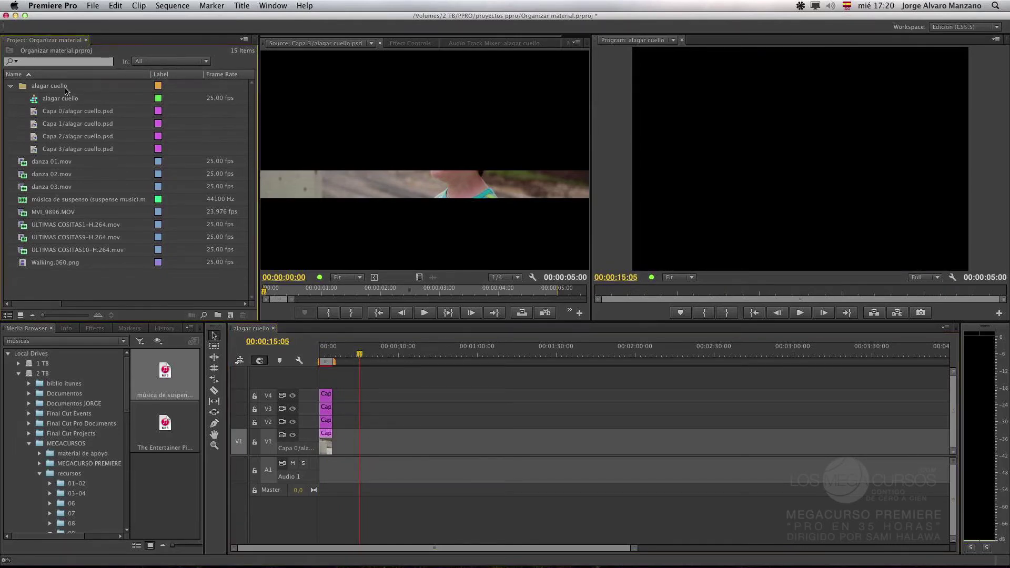
click(10, 87)
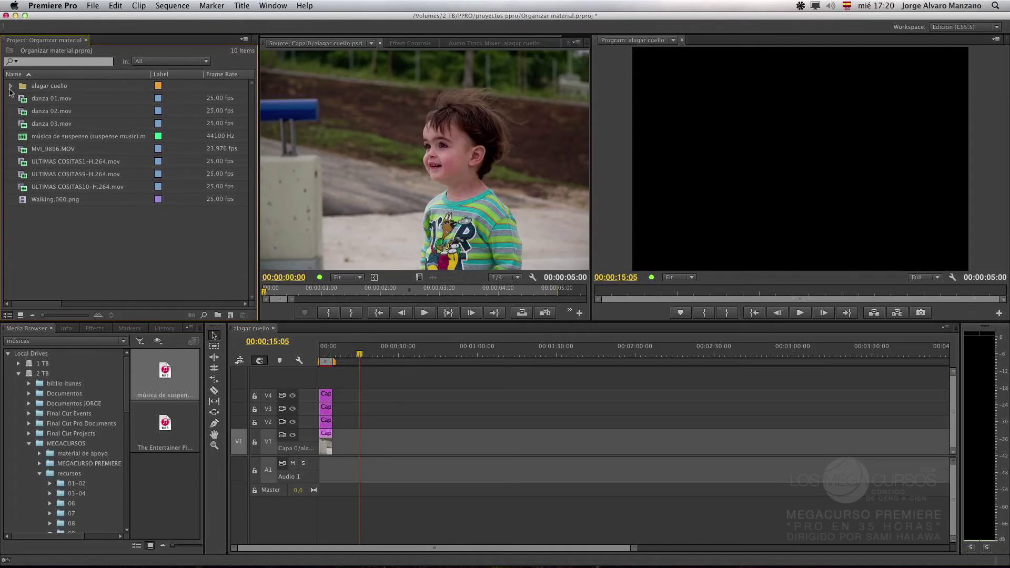
Step: Try to import retrato con carácter.psd from the Imágenes folder with Merge All Layers
right_click(51, 239)
click(79, 287)
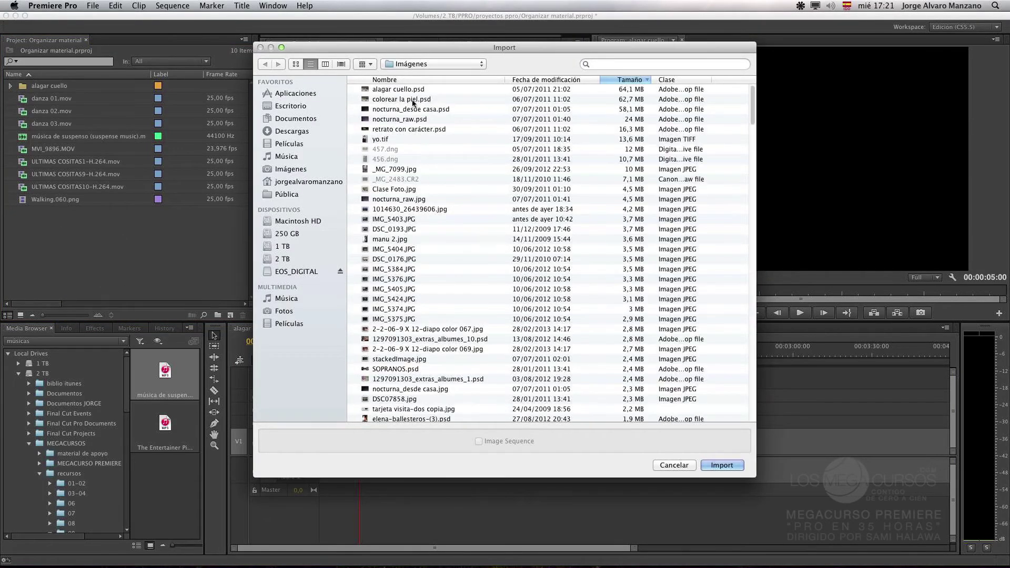
click(424, 99)
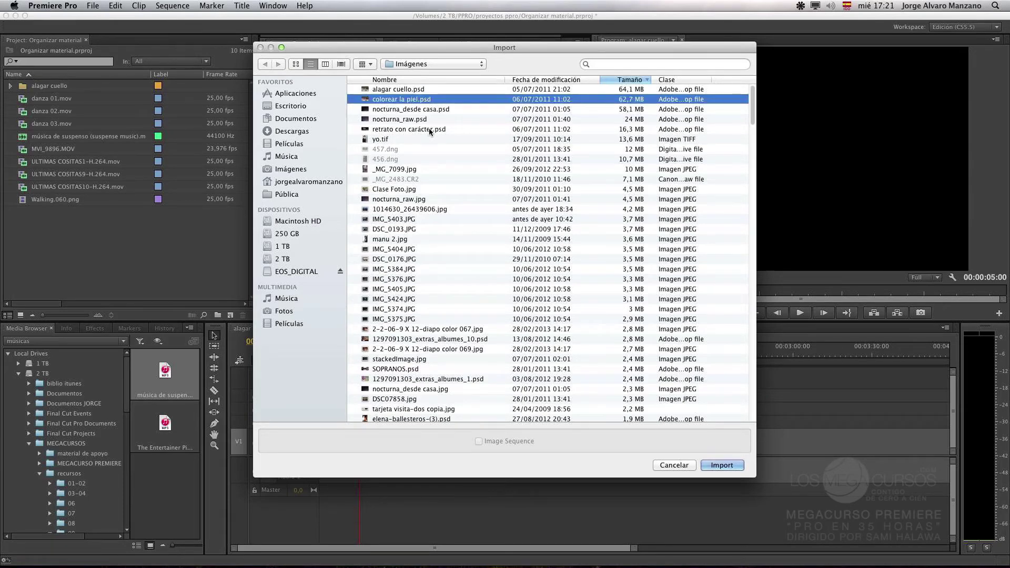
click(430, 129)
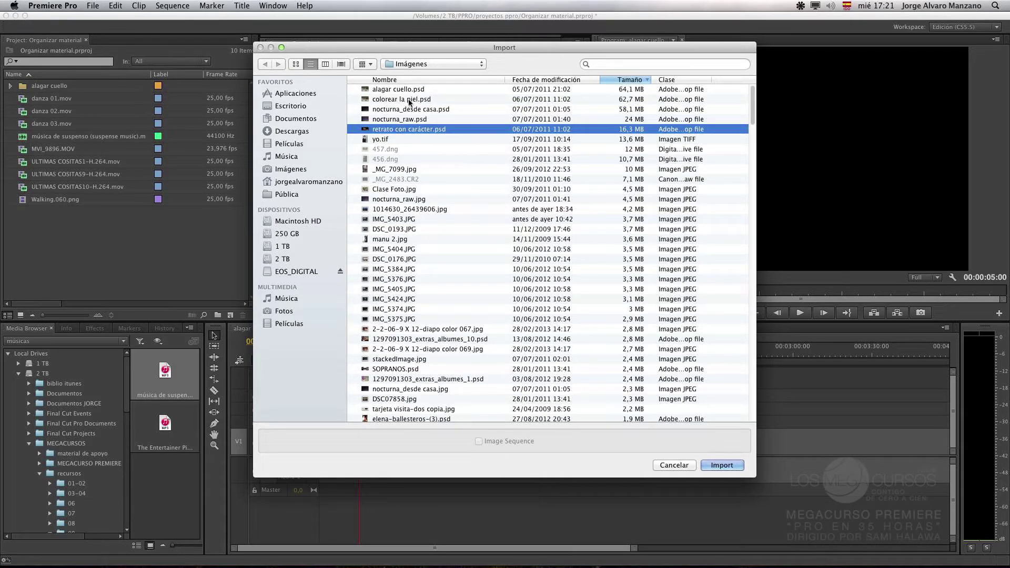
click(707, 467)
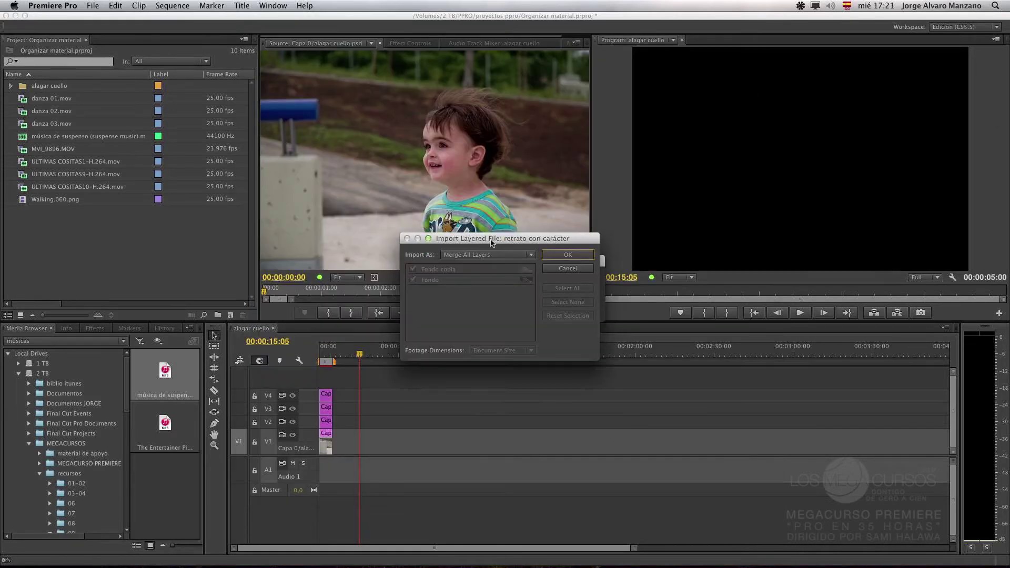
drag(492, 242, 351, 153)
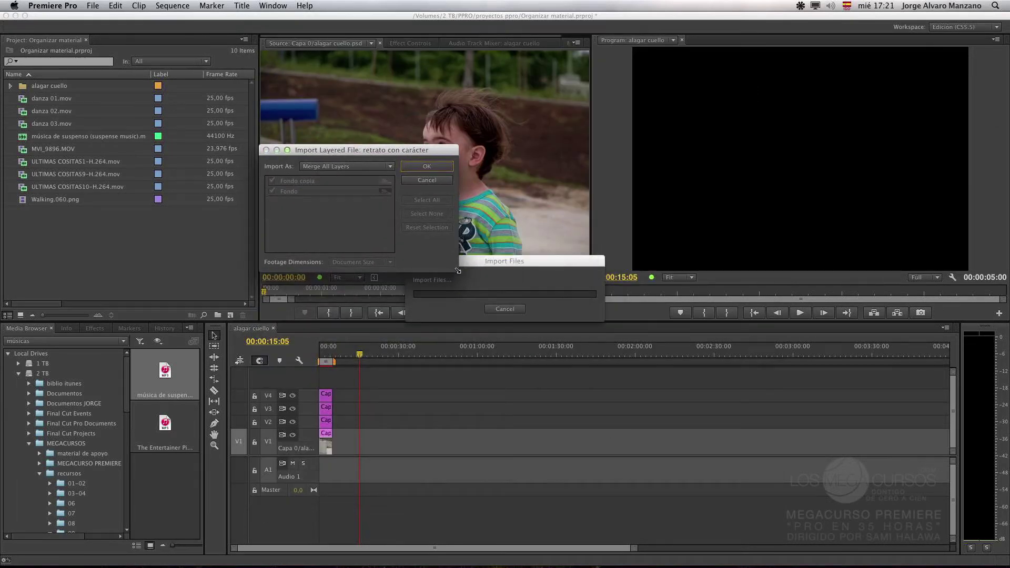
click(423, 167)
Step: Import colorear la piel.psd from the Imágenes folder with Merge All Layers and open it in the Source monitor
click(94, 5)
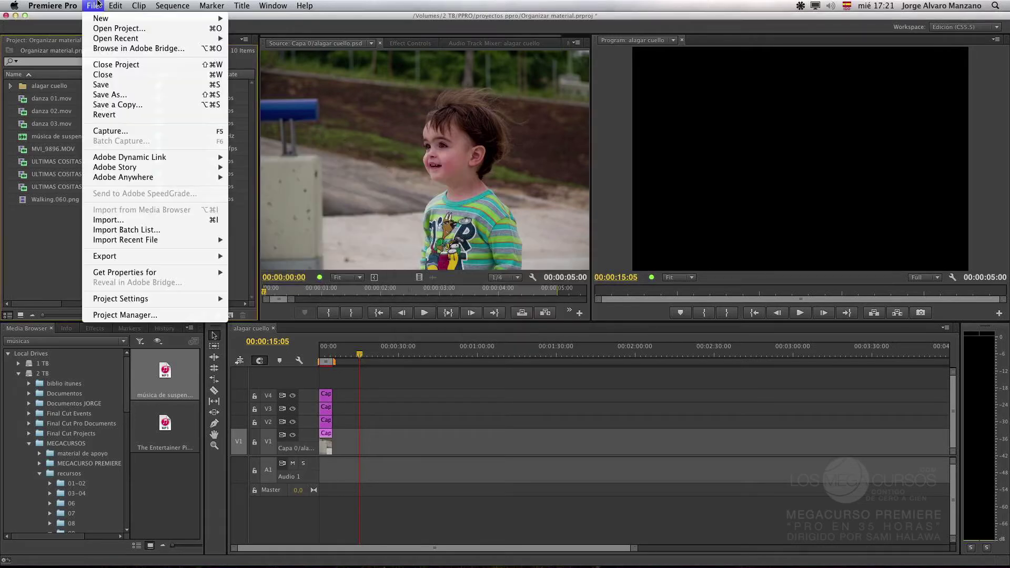
click(14, 233)
right_click(23, 255)
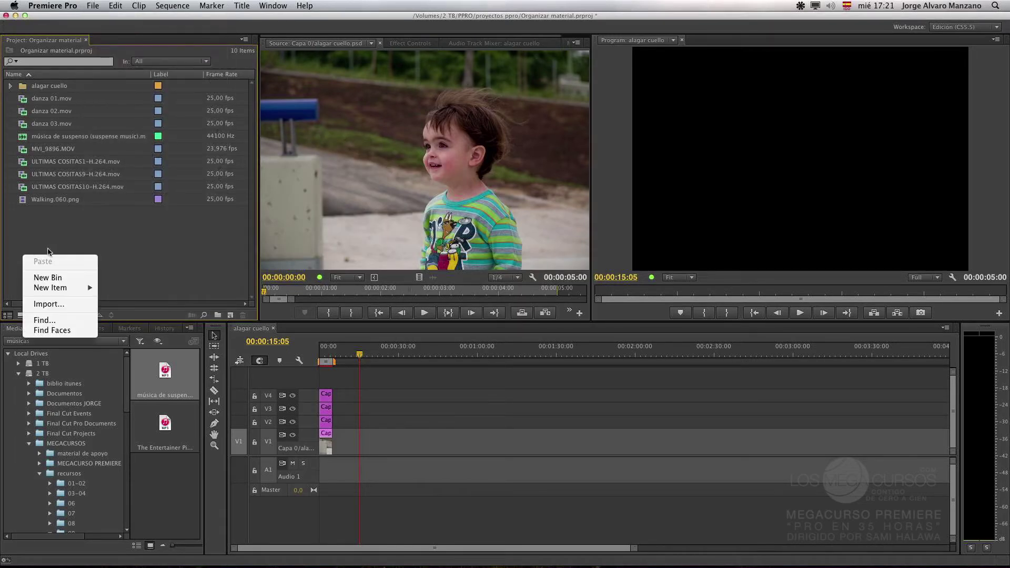
click(94, 304)
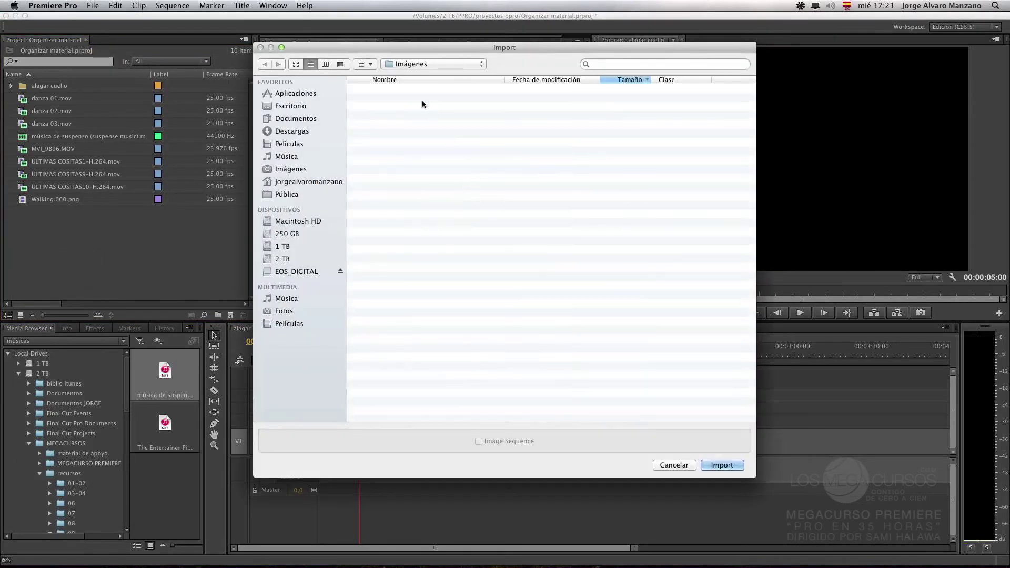
click(408, 98)
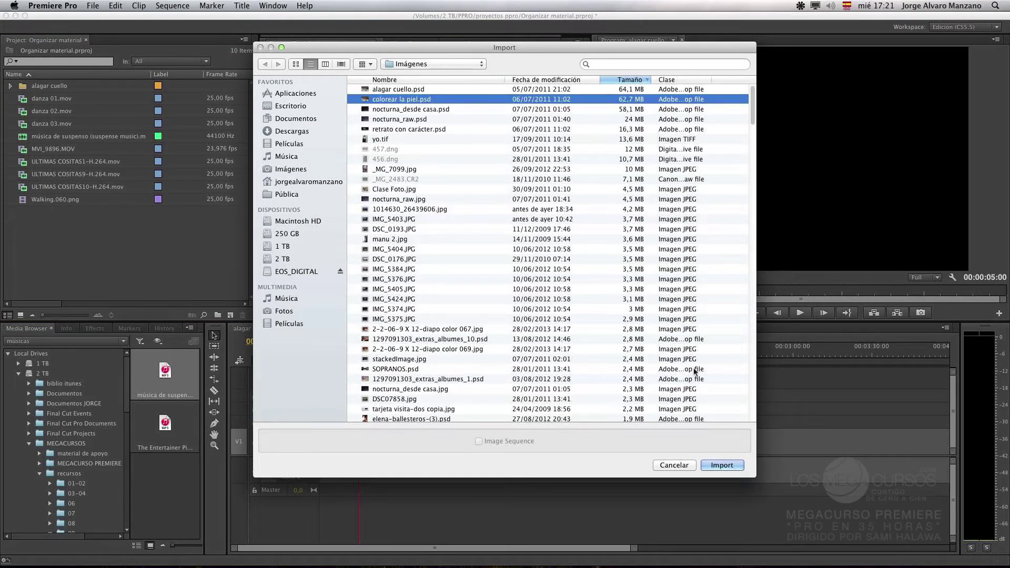
click(721, 465)
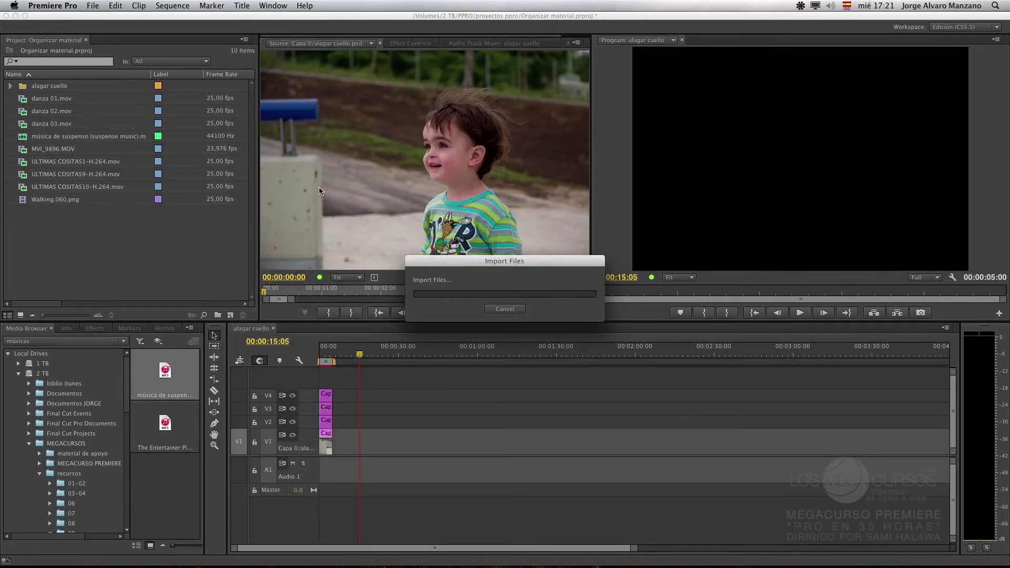
drag(516, 240, 390, 176)
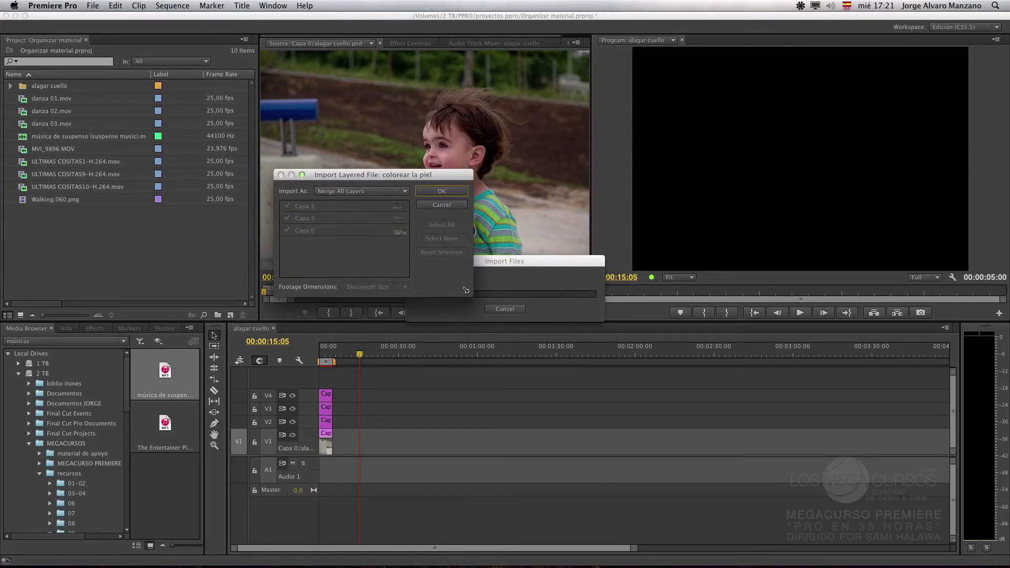
drag(471, 296, 627, 407)
click(600, 192)
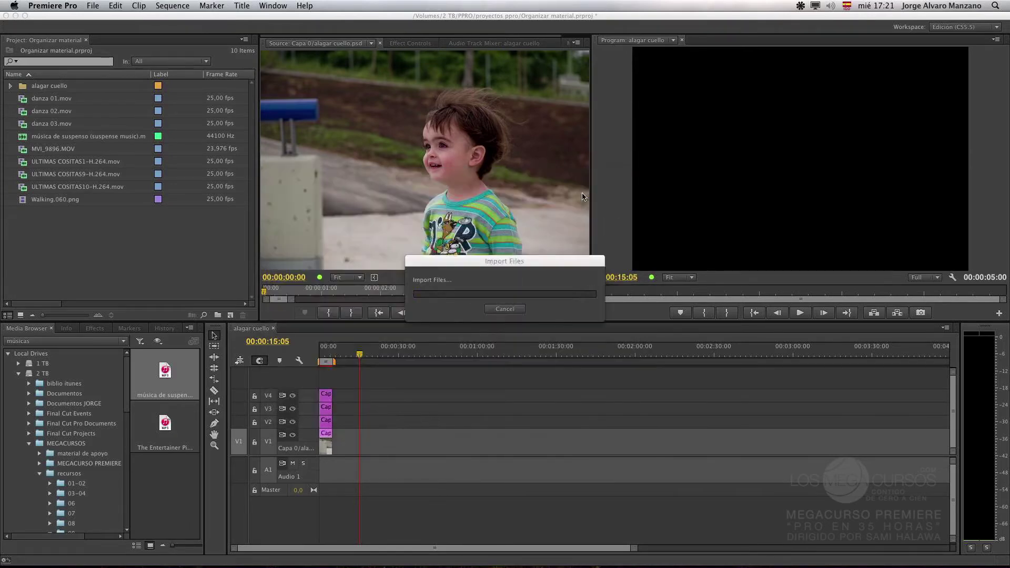
double_click(23, 100)
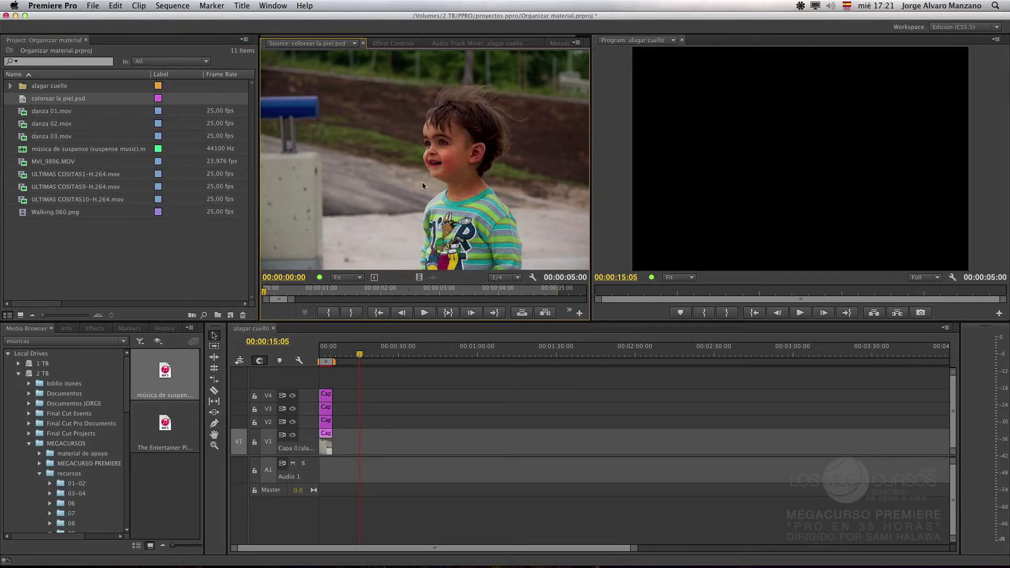
Step: Place colorear la piel.psd on track V3 at about 00:00:18:15, check it at 00:00:20:15, and undo the placement
drag(397, 191, 374, 407)
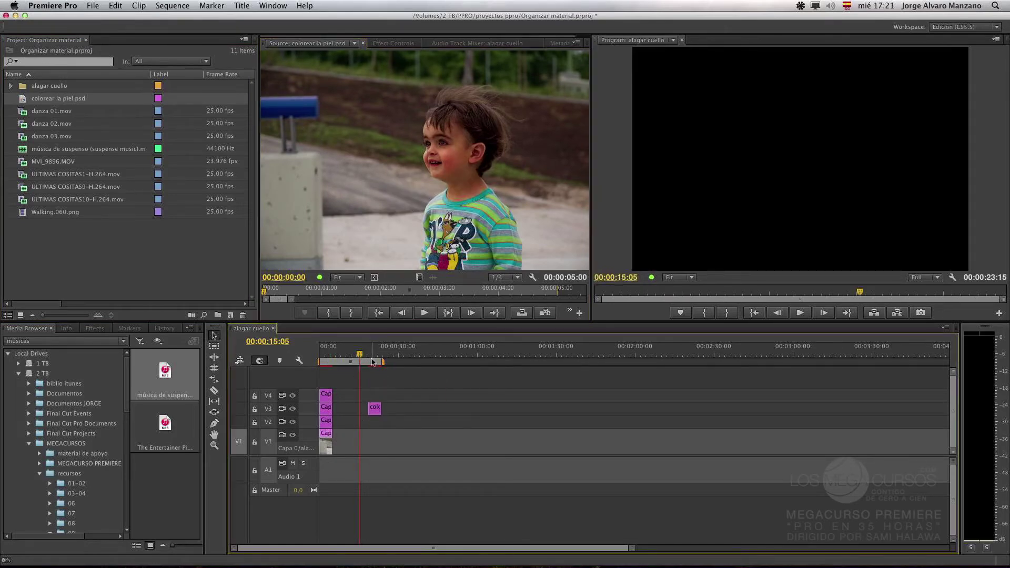
click(375, 358)
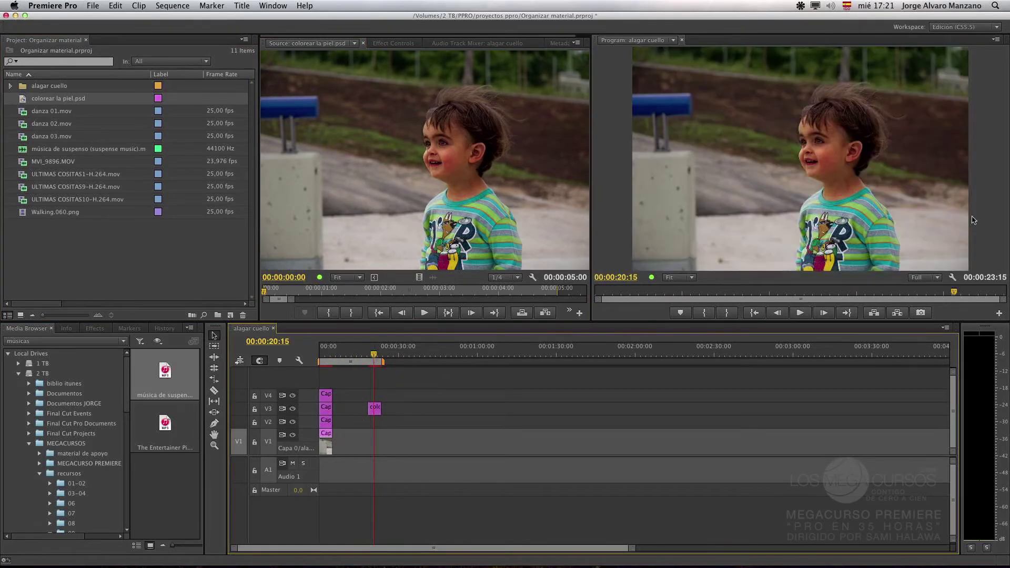
mouse_move(374, 409)
mouse_down()
mouse_move(373, 396)
mouse_move(373, 408)
mouse_up()
key(super+z)
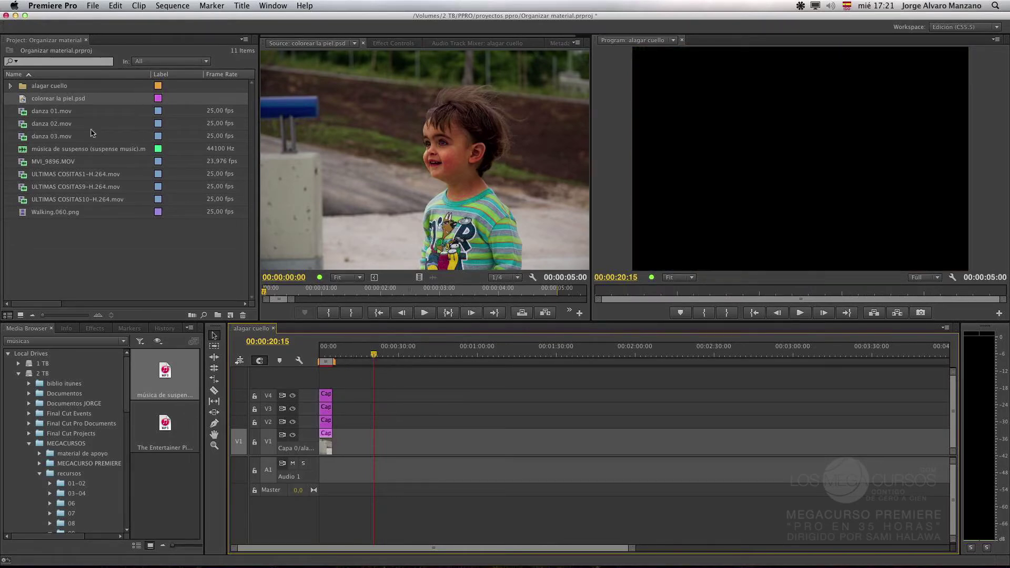
Step: Import colorear la piel.psd again as Merged Layers without Capa 3, and compare both imported versions in the Source monitor
click(103, 263)
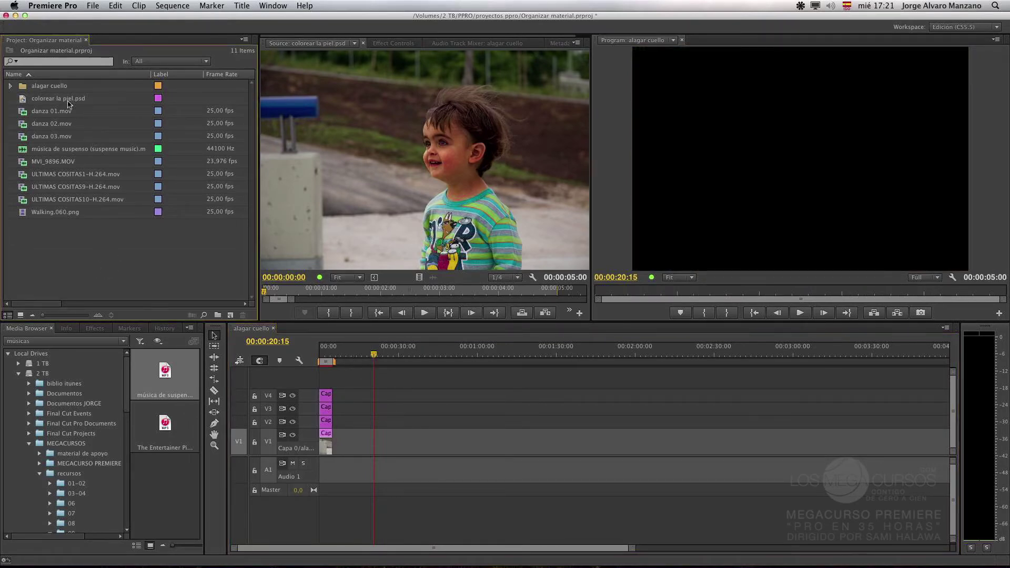
right_click(60, 246)
click(87, 297)
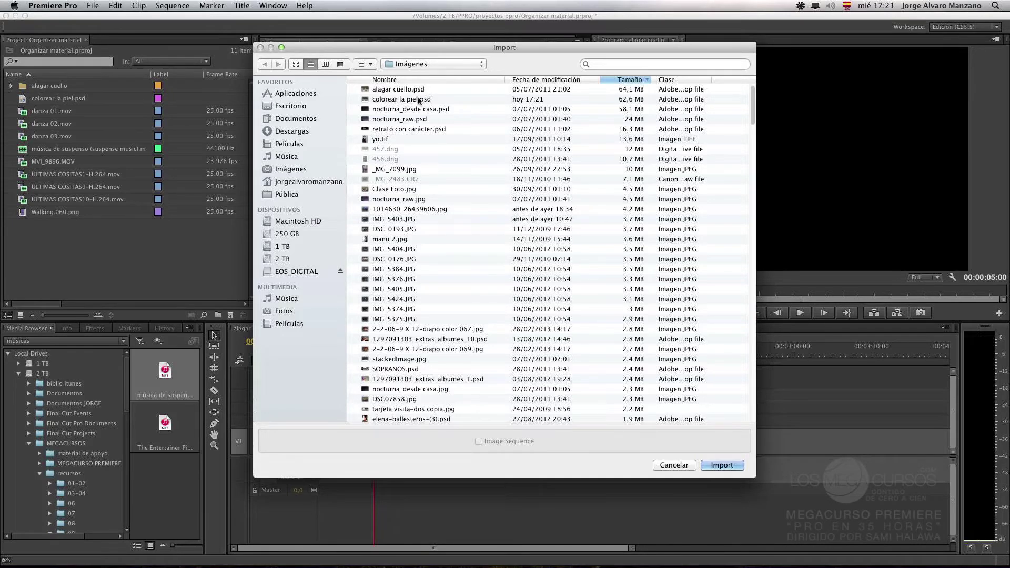
click(420, 100)
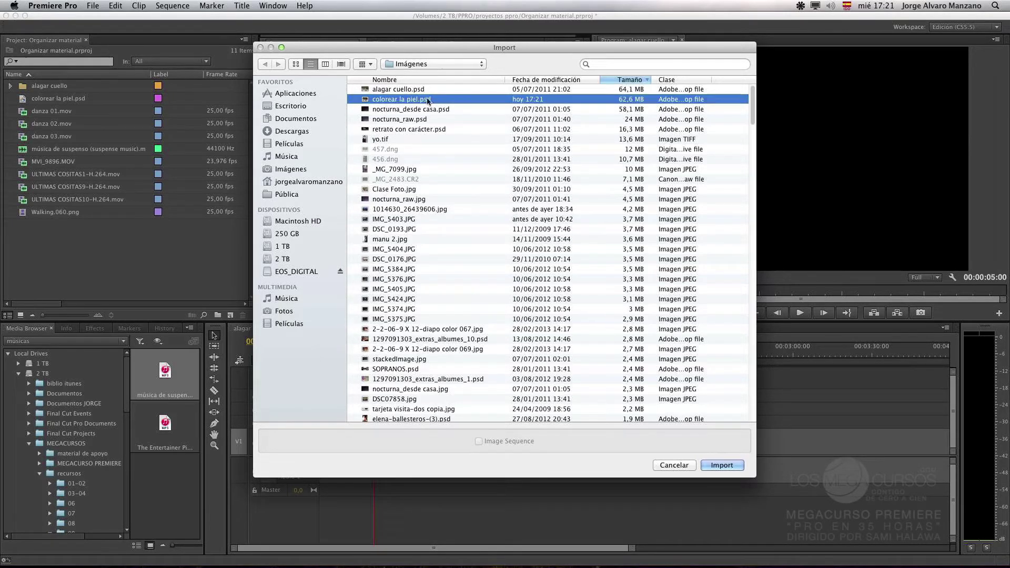
click(730, 464)
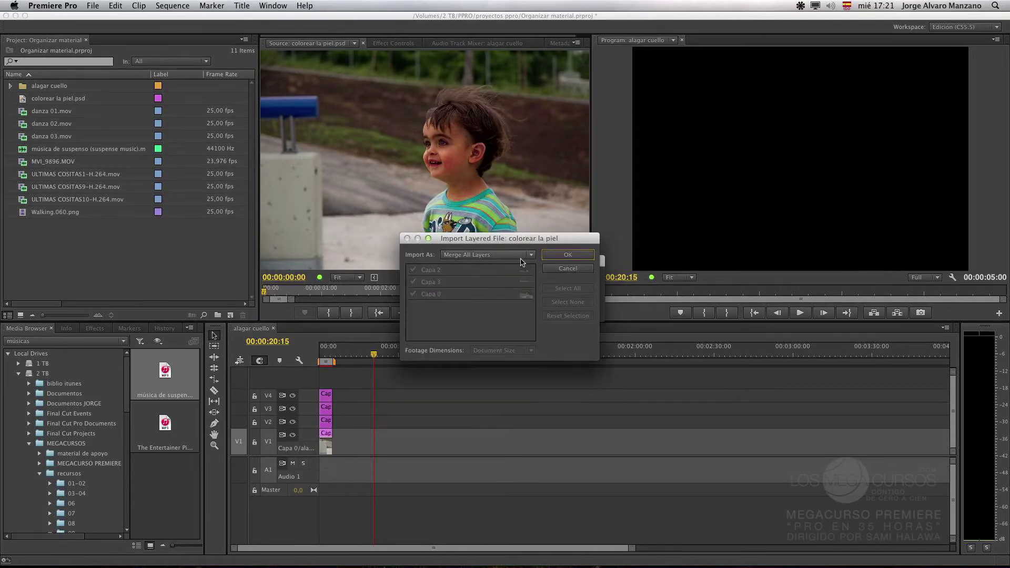
drag(518, 257, 490, 277)
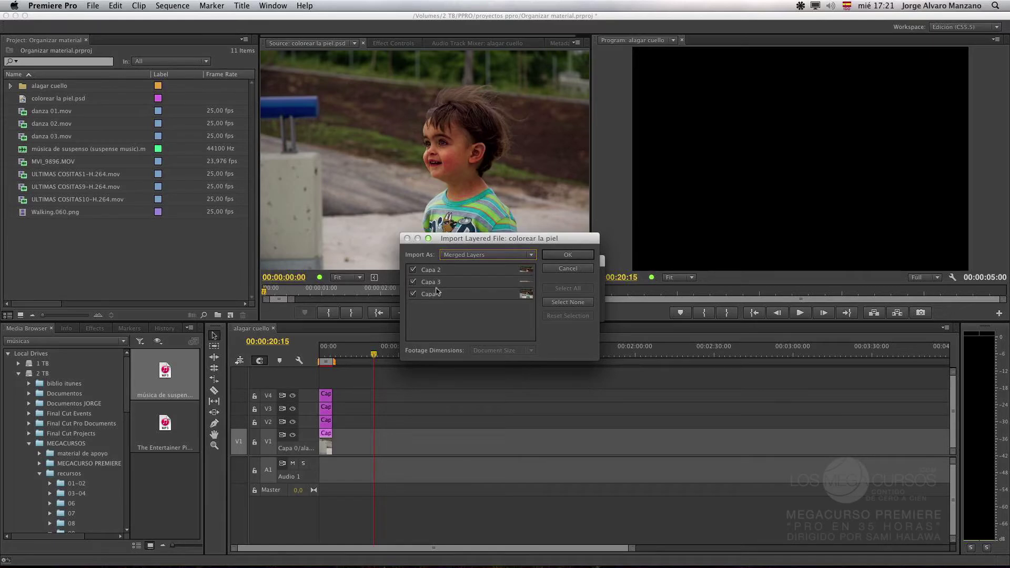
click(413, 283)
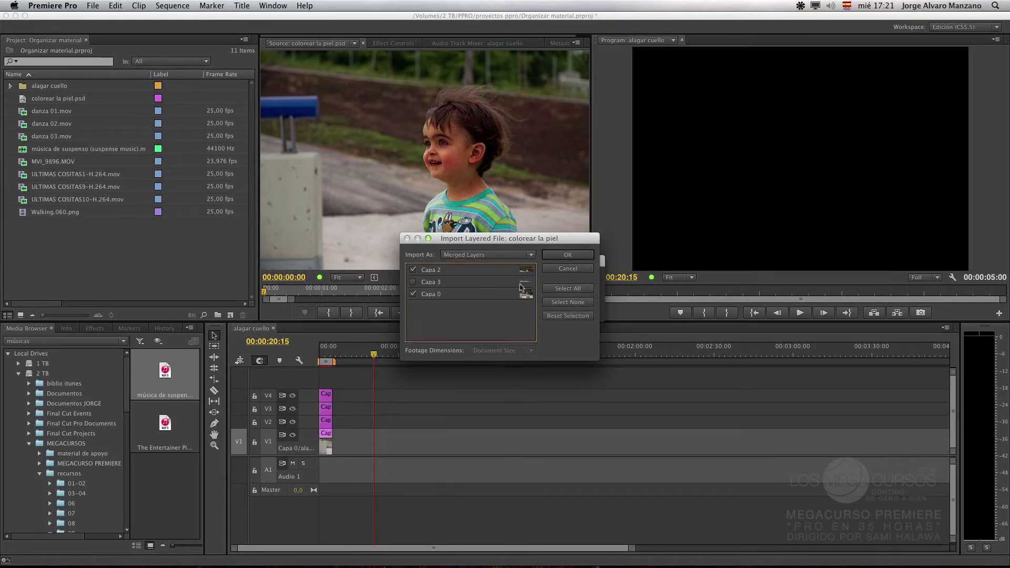
click(567, 255)
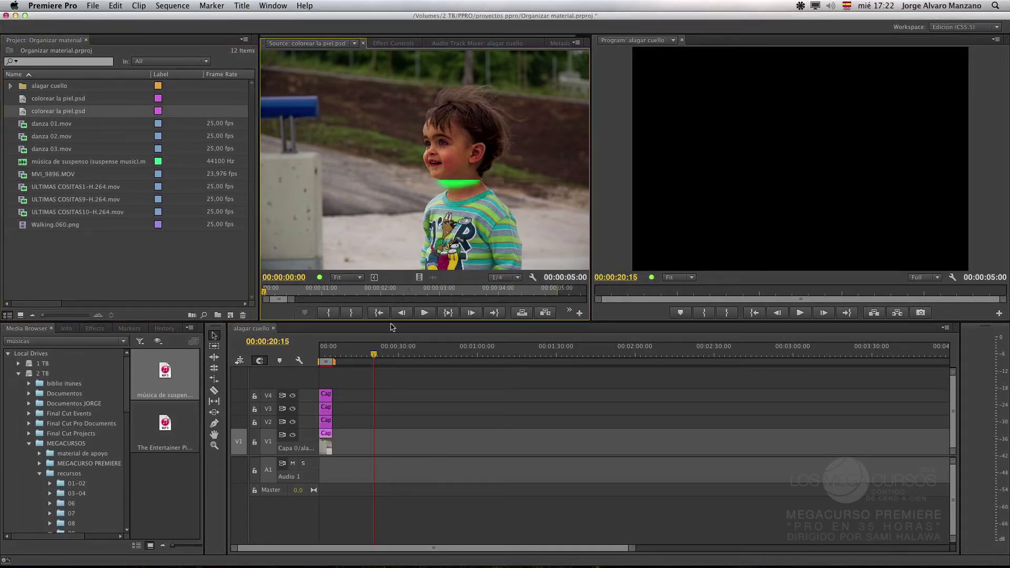
click(25, 100)
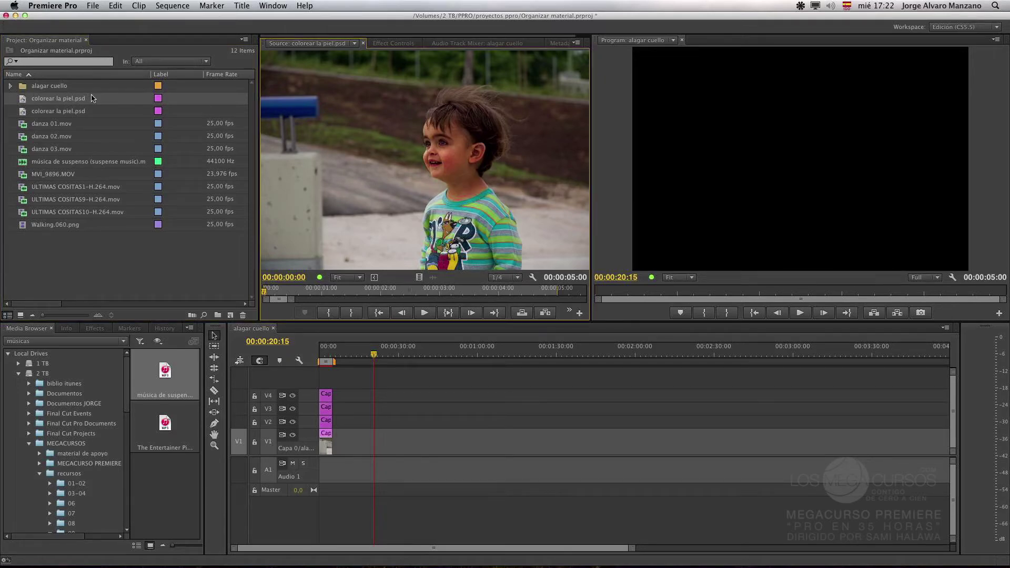
double_click(24, 112)
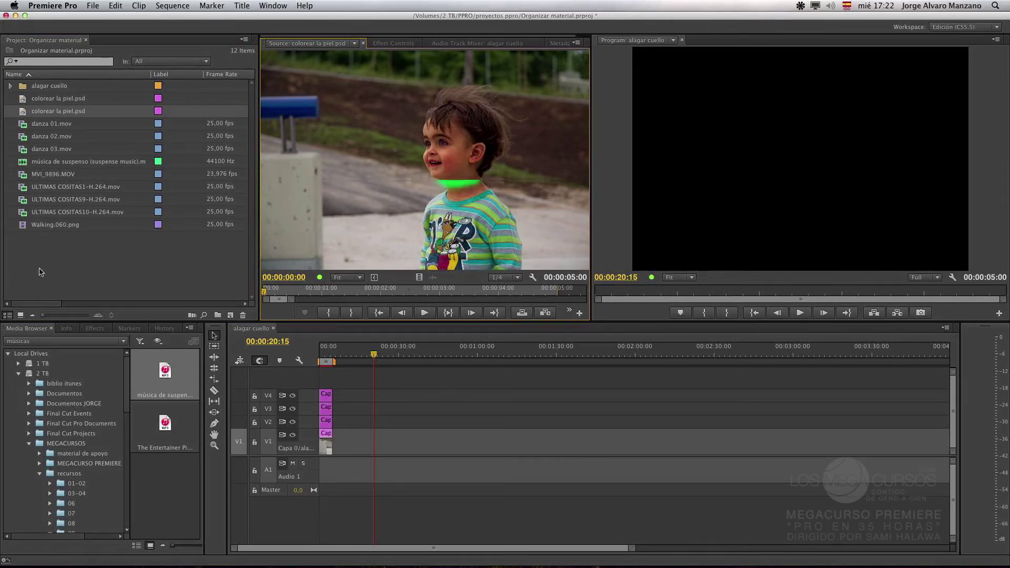
Step: Import colorear la piel.psd once more as Individual Layers and expand the colorear la piel bin
right_click(63, 265)
click(87, 314)
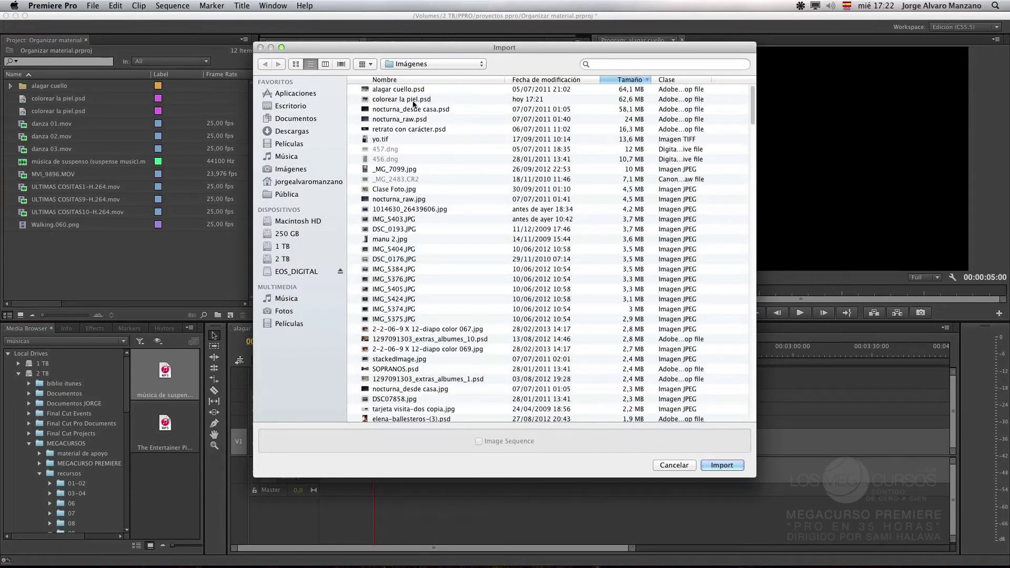
click(412, 101)
click(730, 466)
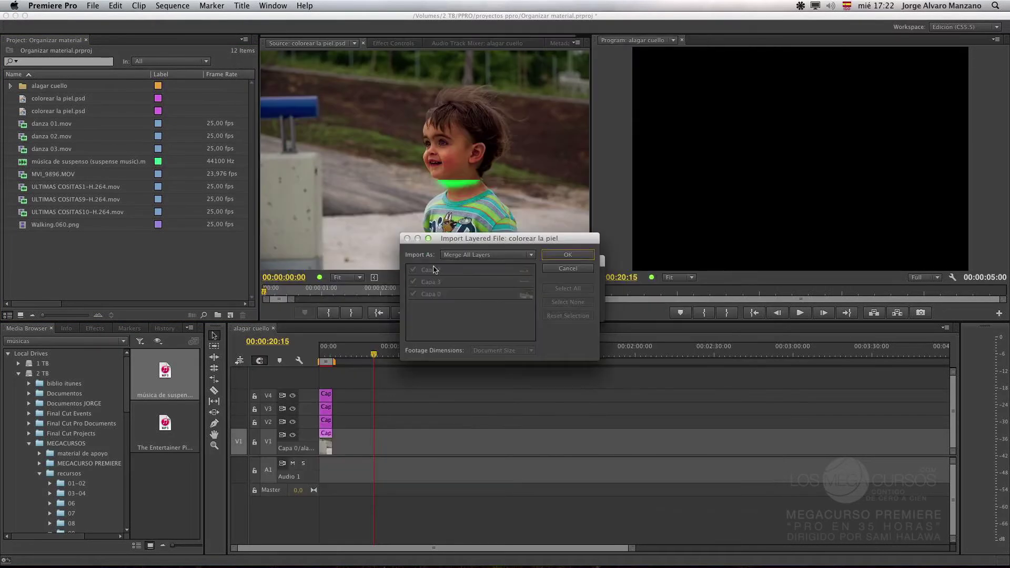
click(468, 258)
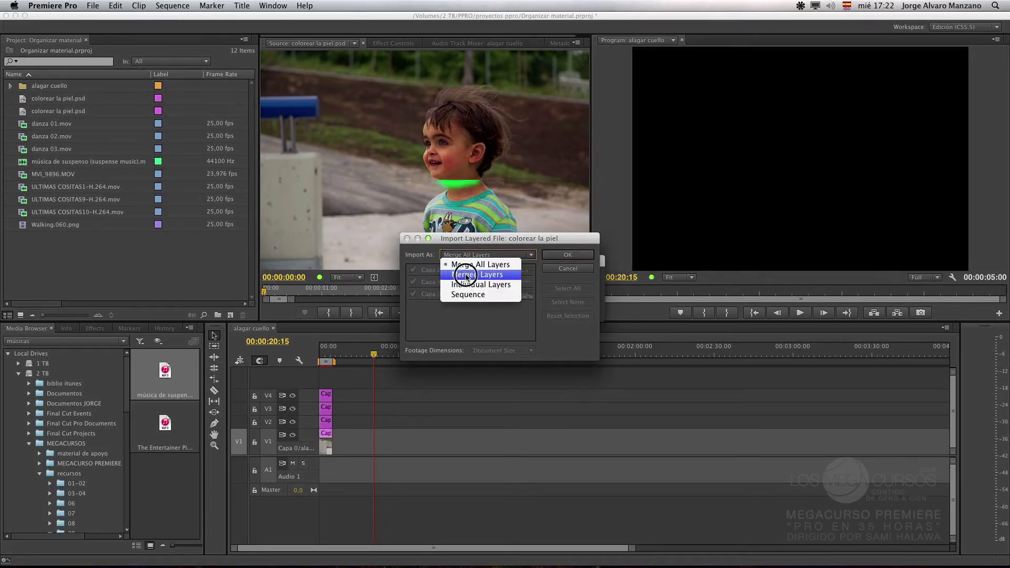
click(476, 285)
click(567, 255)
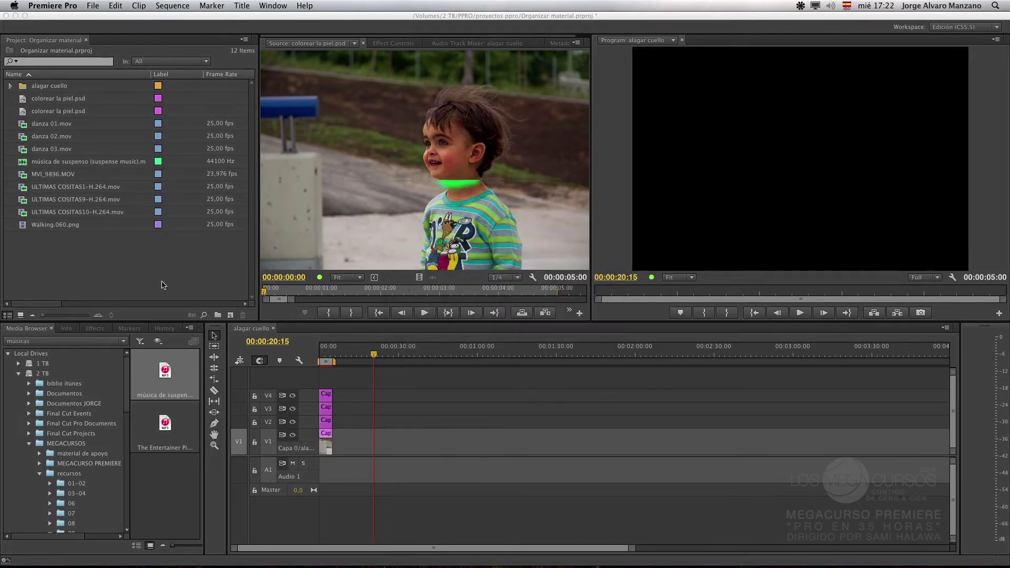
click(10, 99)
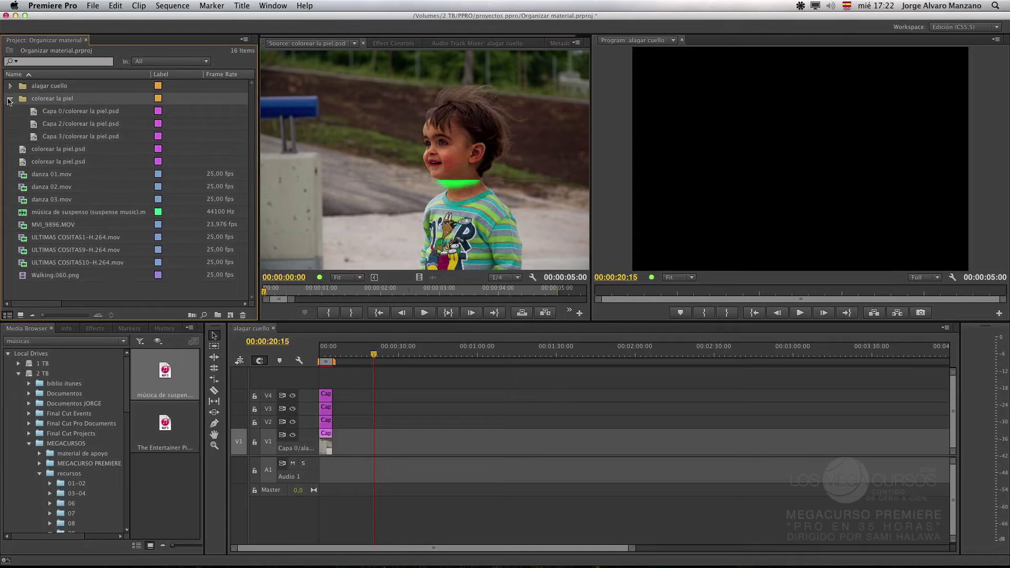
Step: Preview Capa 0, Capa 2 and Capa 3 of colorear la piel.psd one by one in the Source monitor
double_click(72, 112)
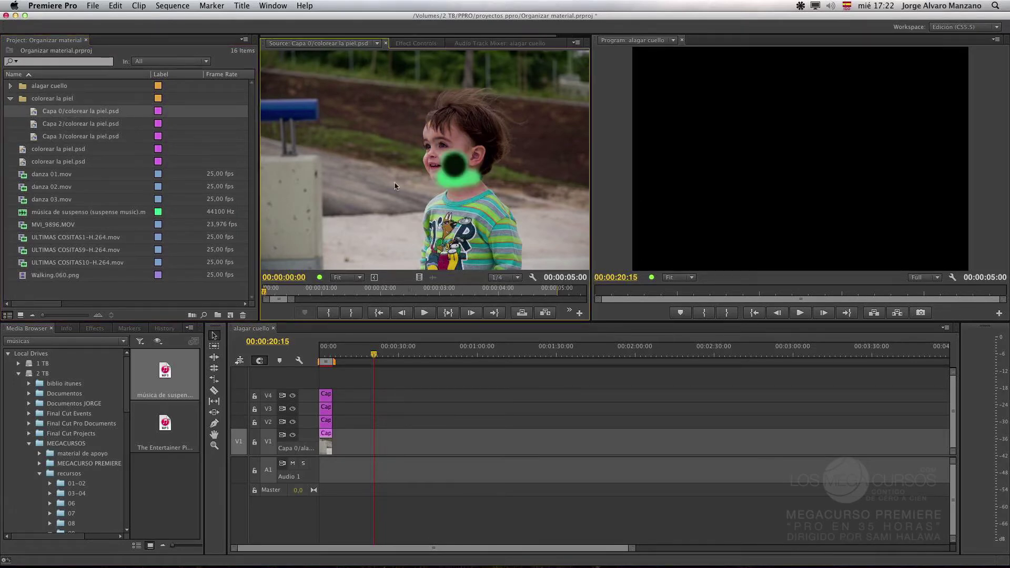
double_click(101, 124)
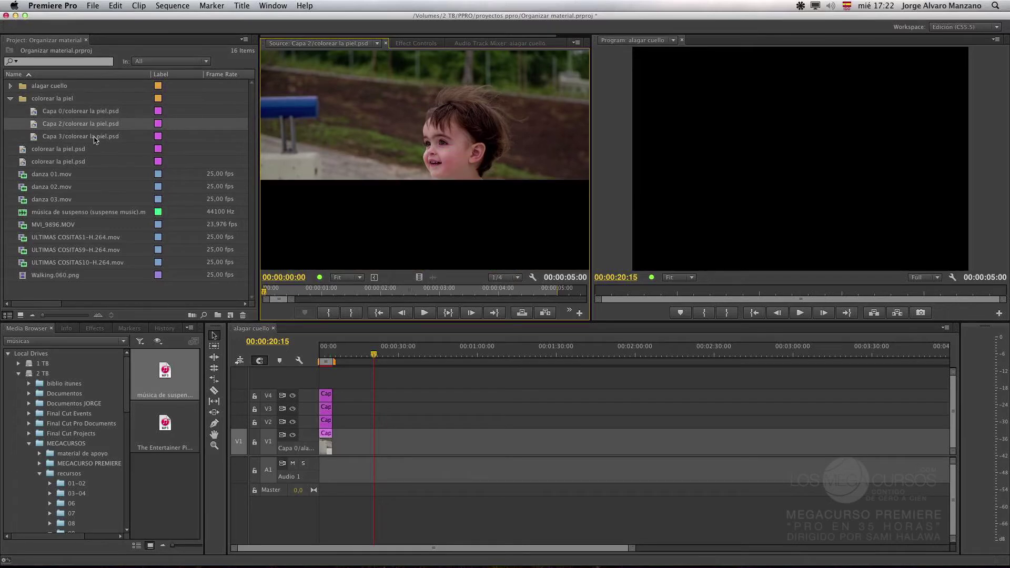
double_click(95, 138)
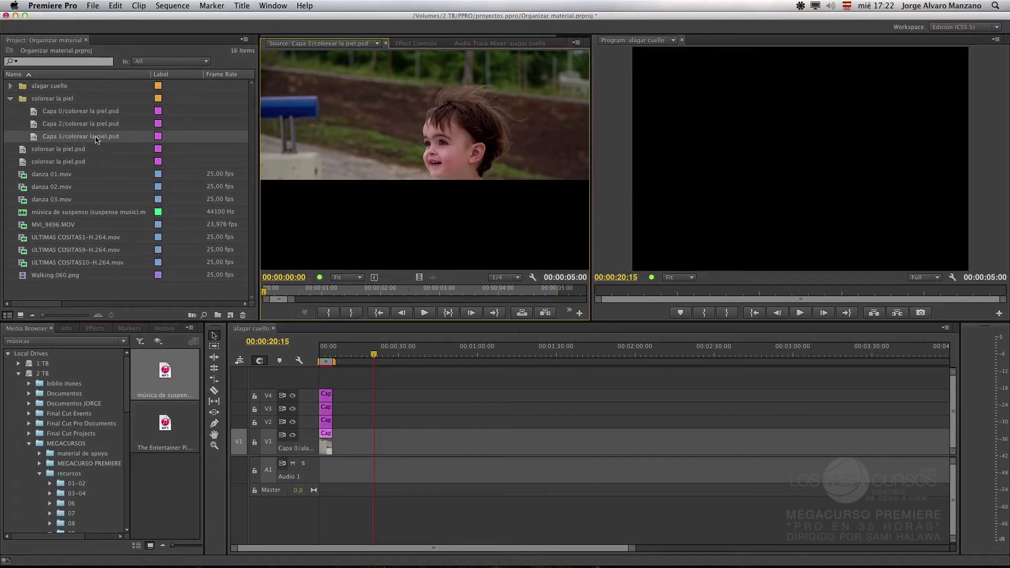
Step: Place the three colorear la piel layers together on tracks V2 to V4 at about 00:00:33:03 and preview them at 00:00:35:05
shift+click(76, 114)
drag(84, 116, 413, 395)
click(440, 421)
click(405, 351)
click(410, 352)
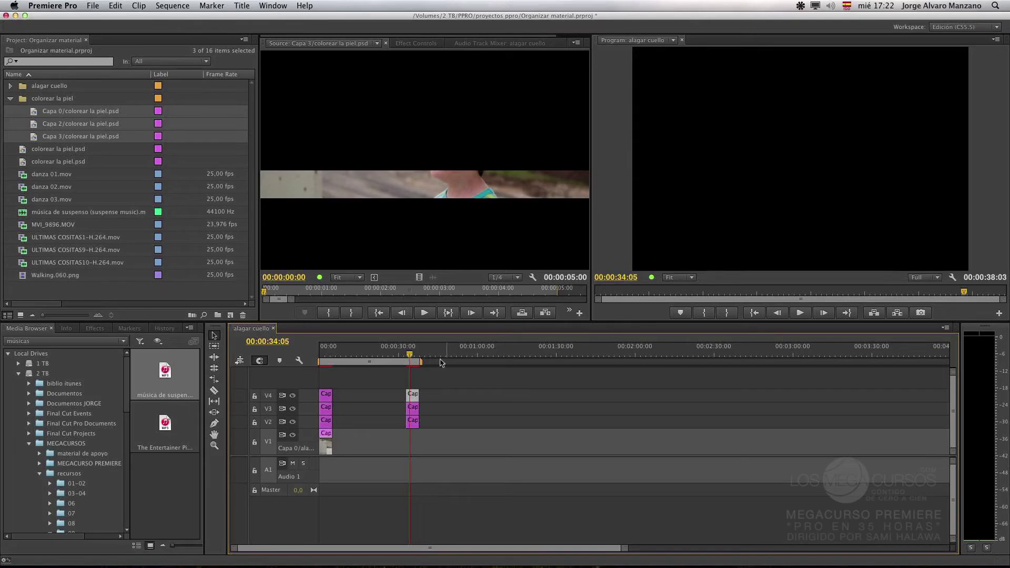
drag(412, 357, 413, 360)
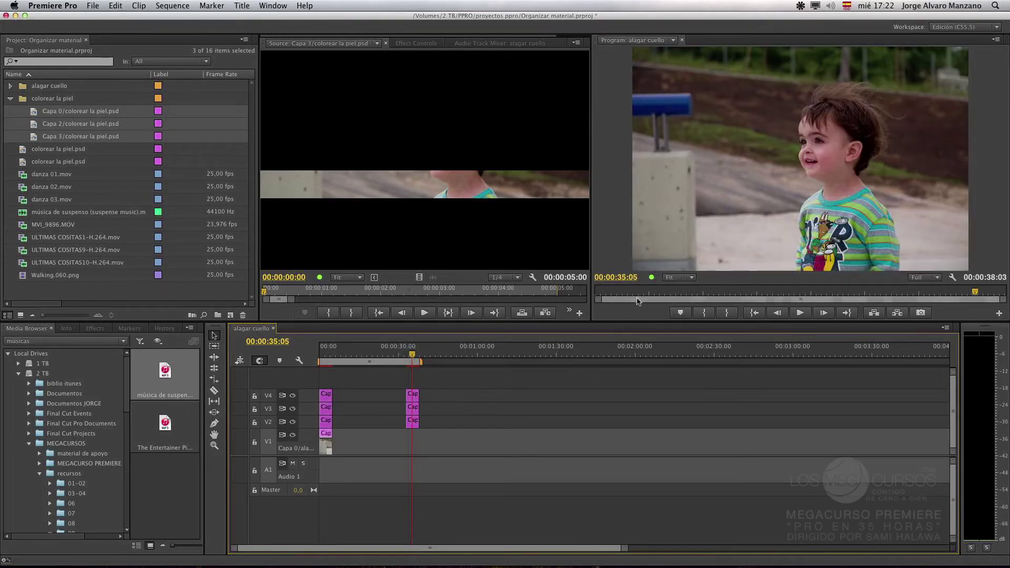
Step: Toggle the output of tracks V4, V3 and V2 off and back on to compare the stacked colorear la piel layers
click(293, 396)
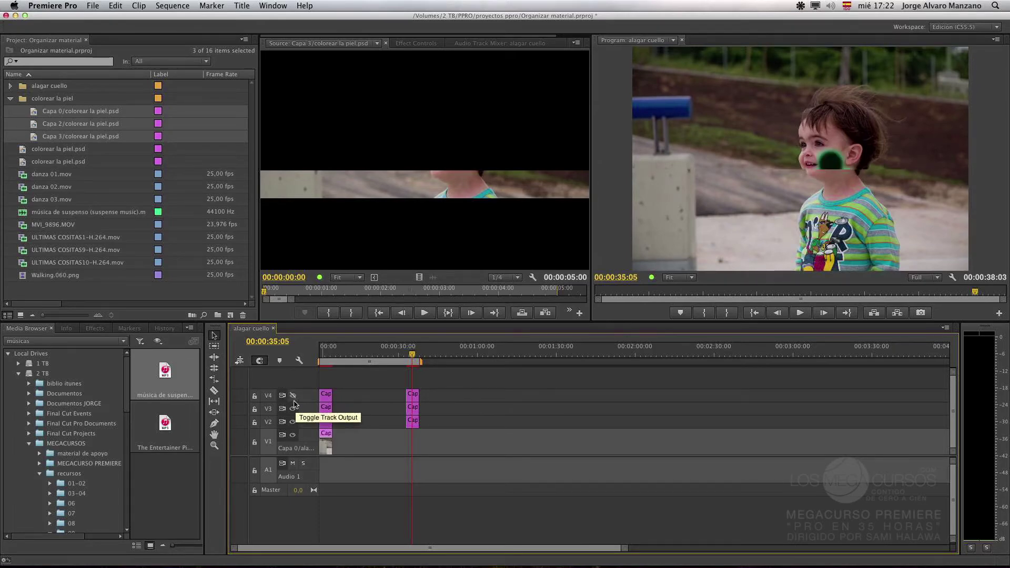
click(293, 408)
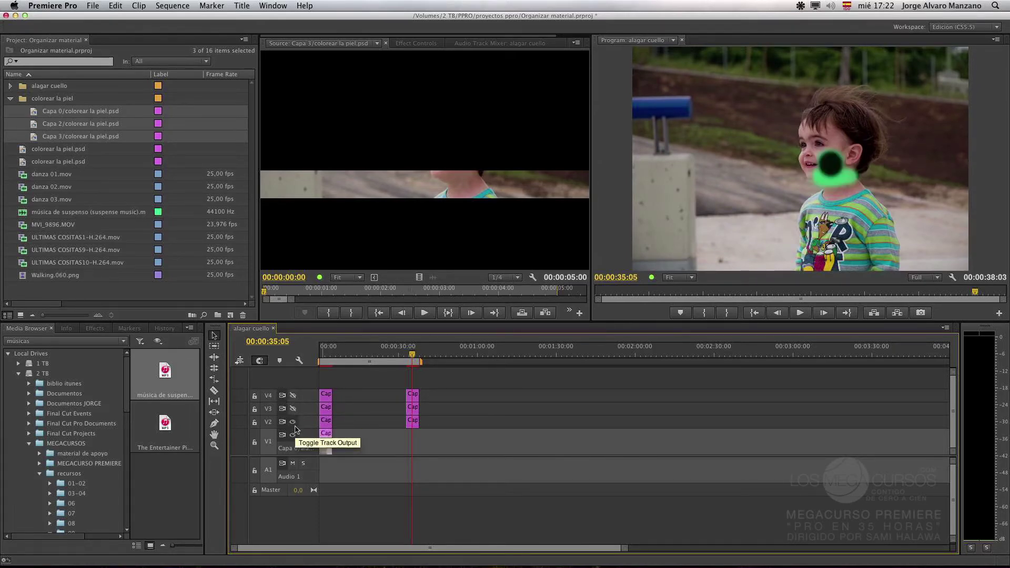
click(293, 421)
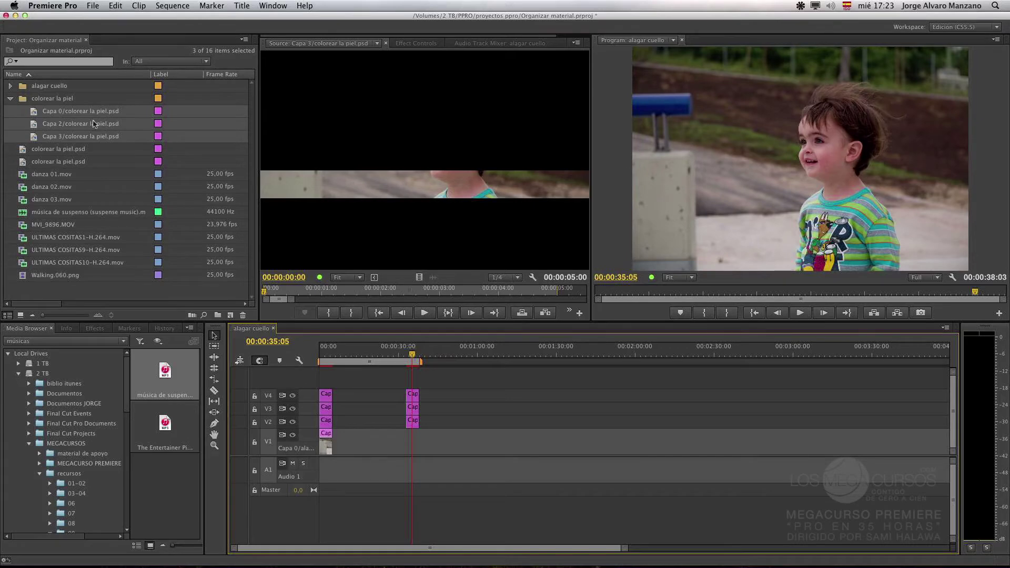
Step: Collapse the colorear la piel bin and delete its three layer clips from the timeline
click(10, 98)
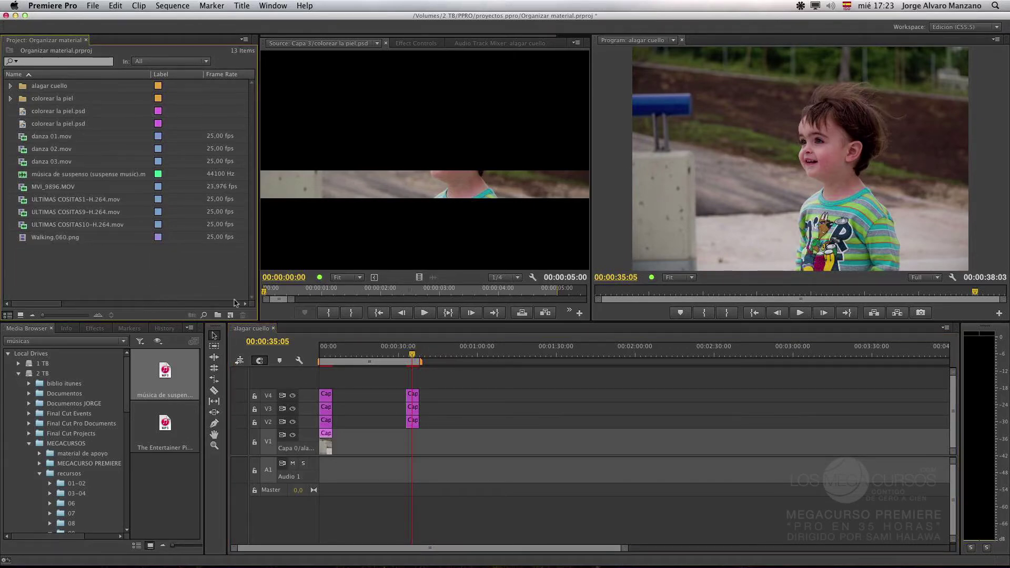
drag(446, 420, 371, 385)
key(Delete)
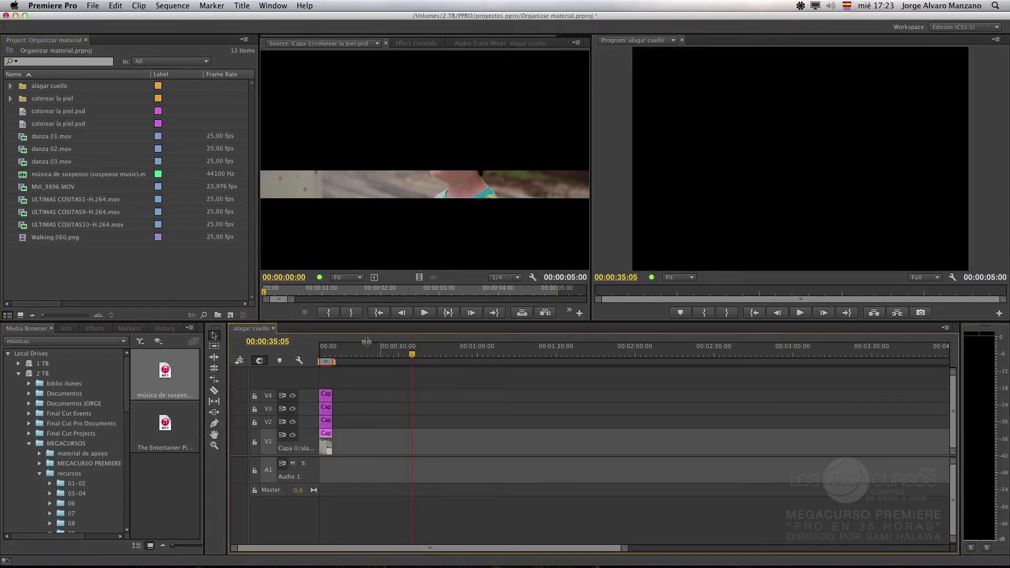
Step: Move the playhead to 00:00:11:15 and delete the remaining layer clips from the alagar cuello timeline
click(98, 272)
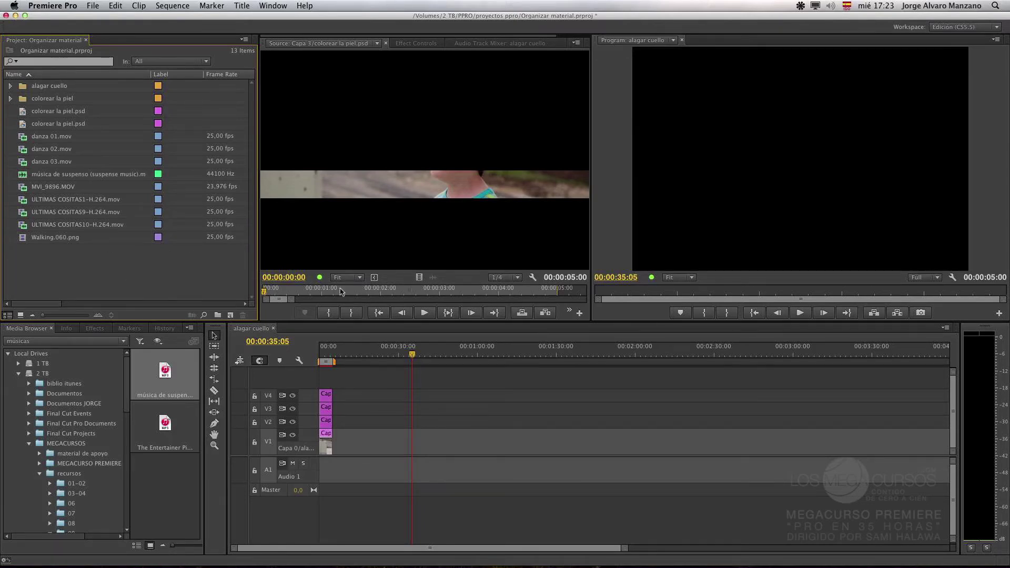
drag(329, 353, 349, 353)
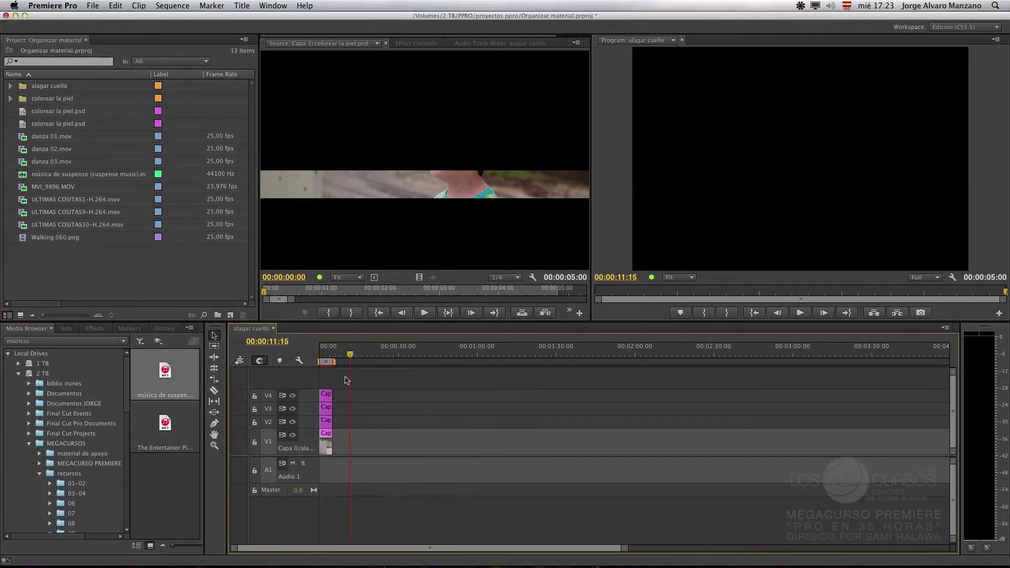
click(350, 447)
key(Delete)
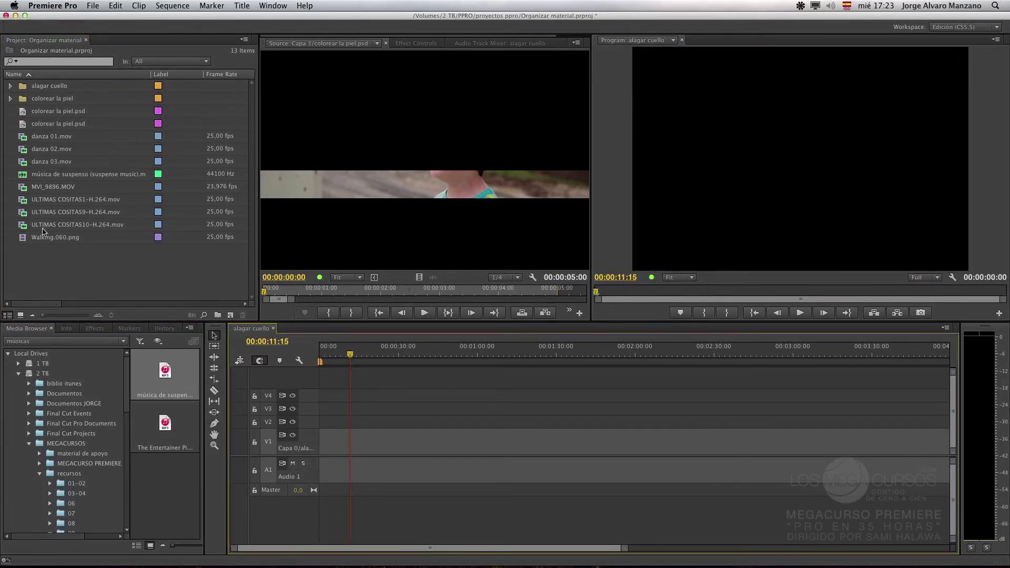
right_click(64, 272)
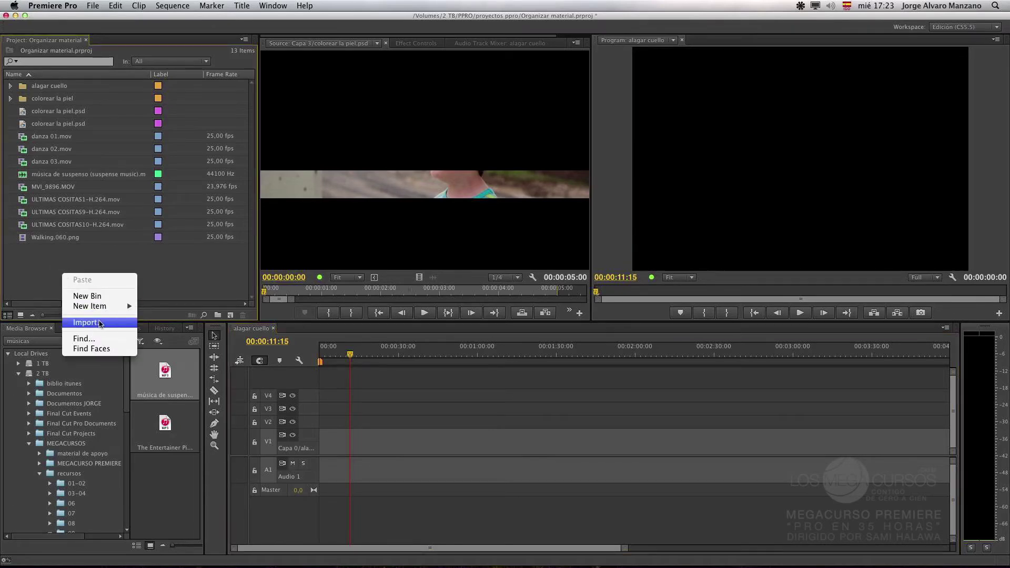
click(100, 322)
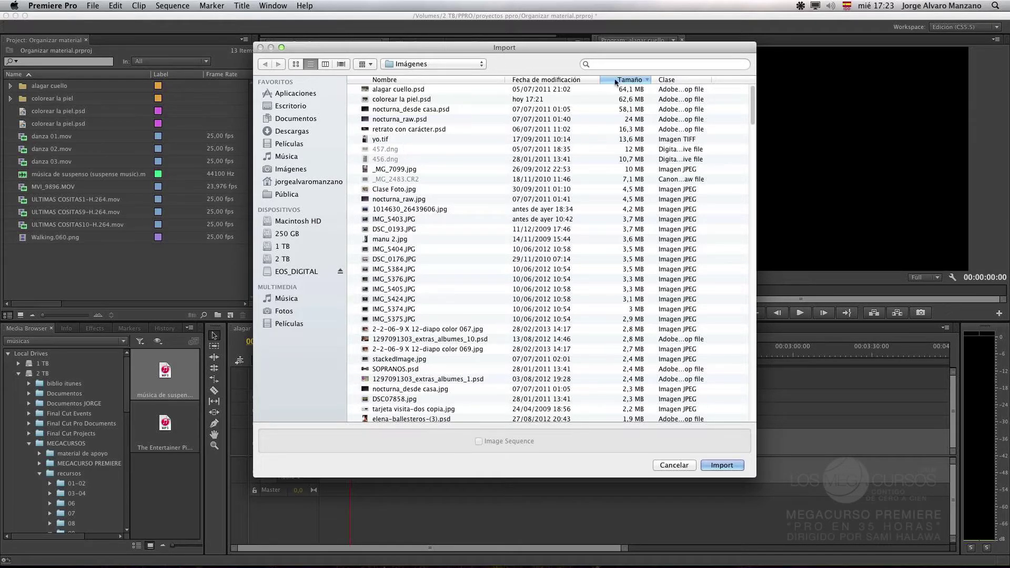
click(421, 129)
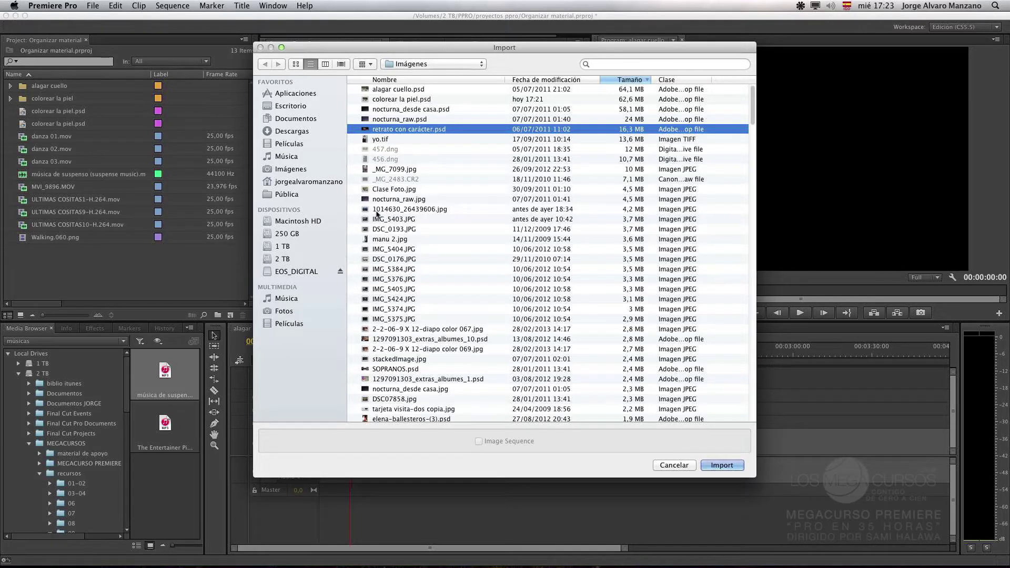
click(674, 465)
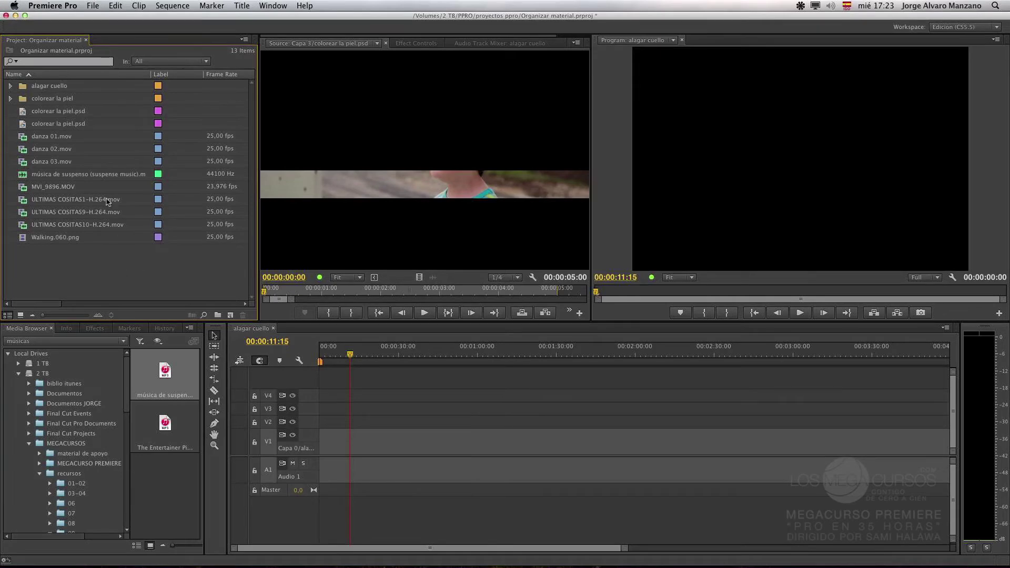
Step: Preview Walking.060.png in the Source monitor, scrub back to its first frame and deselect it in the project
double_click(64, 237)
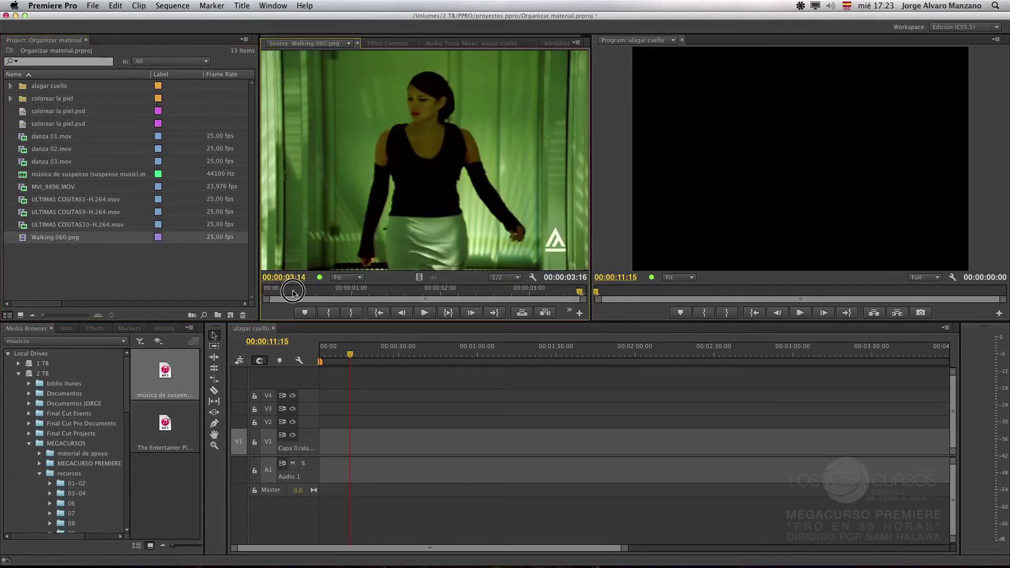
drag(349, 291, 265, 291)
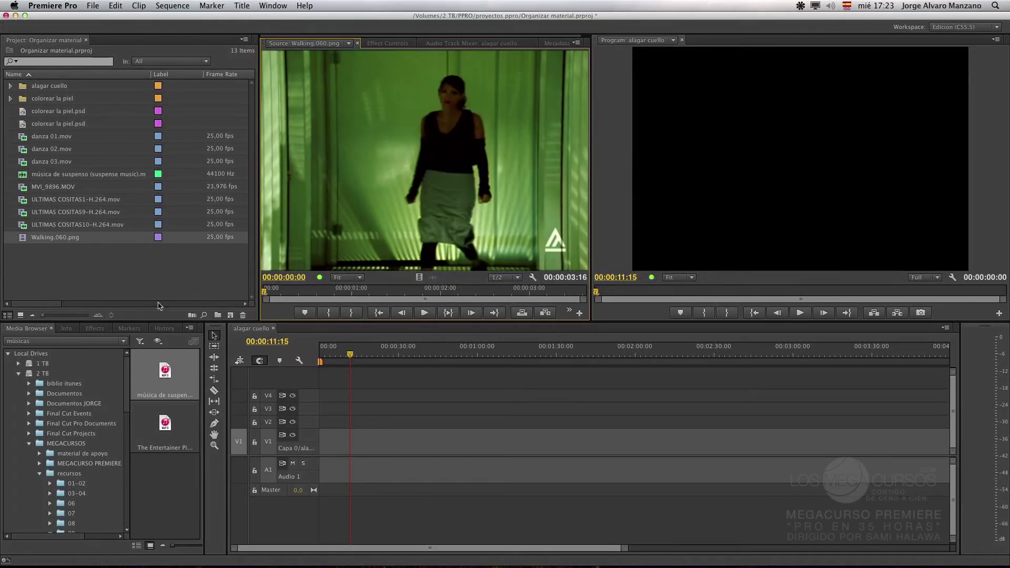
click(52, 269)
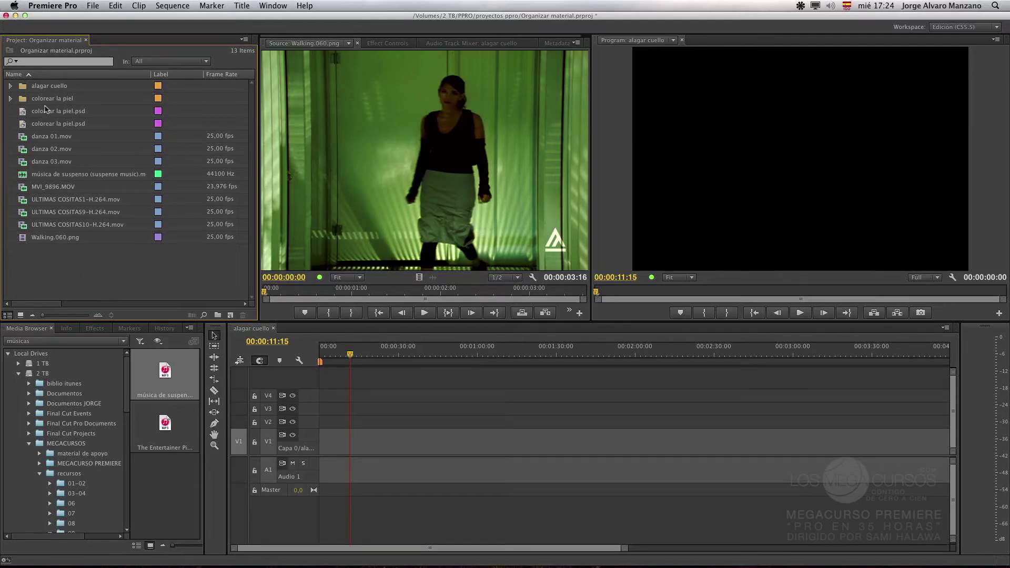
Step: Display the Info panel with nothing selected in the project
click(72, 274)
click(67, 328)
click(69, 266)
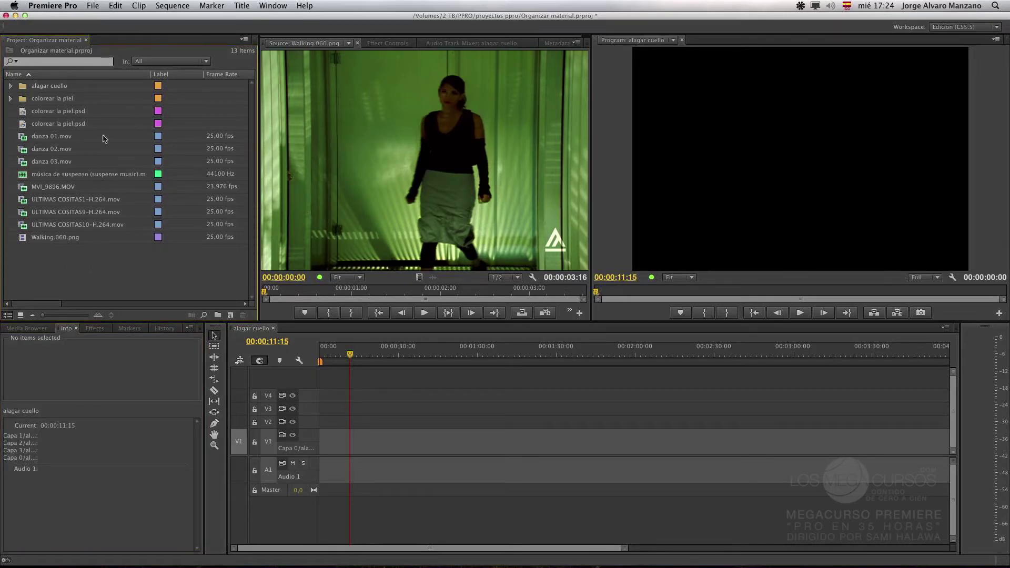
Step: Start an import, browse the 2 TB drive to MEGACURSOS, recursos, 10, and expand the xml folder
mouse_move(162, 222)
click(94, 6)
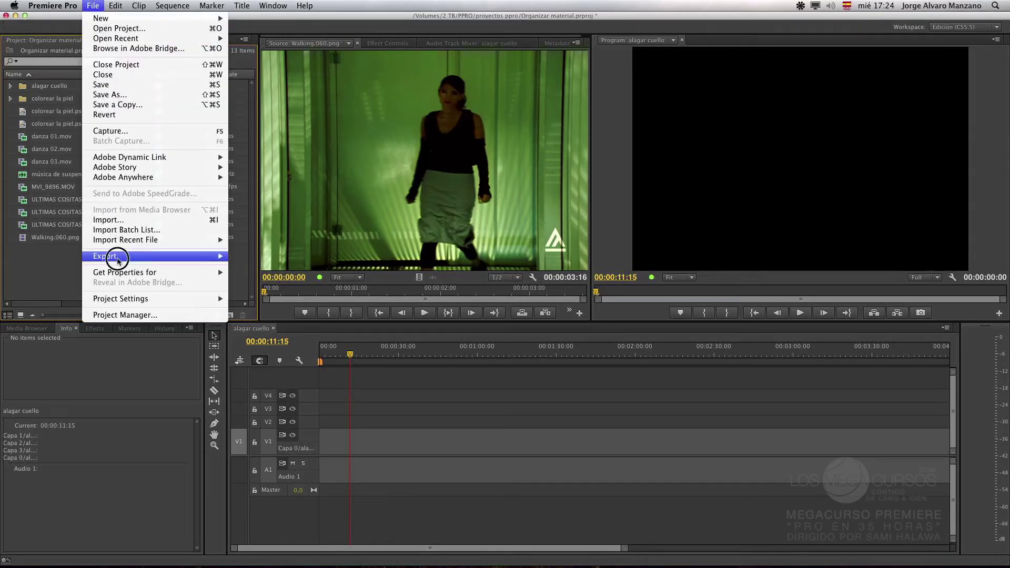
click(132, 220)
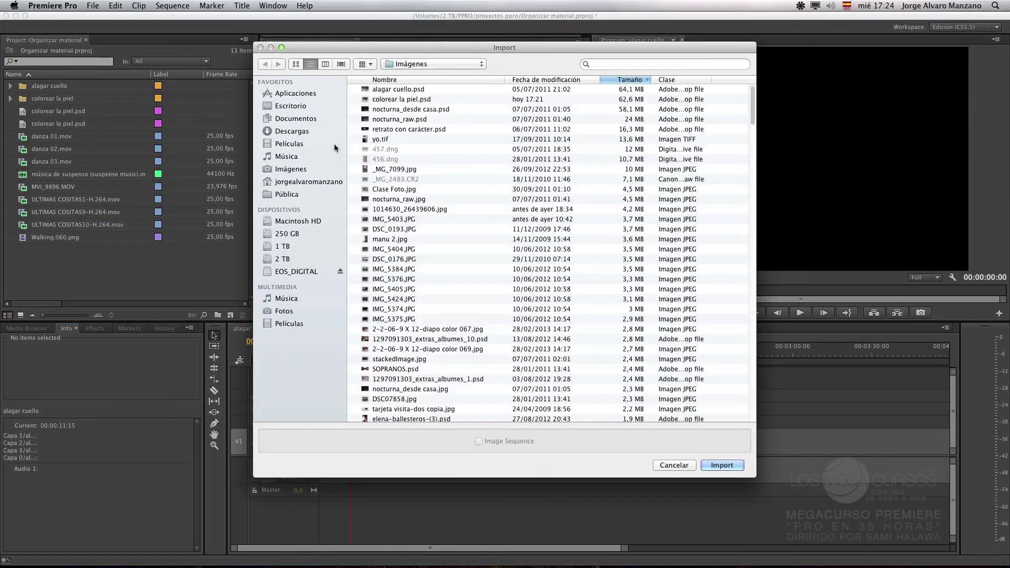
click(292, 257)
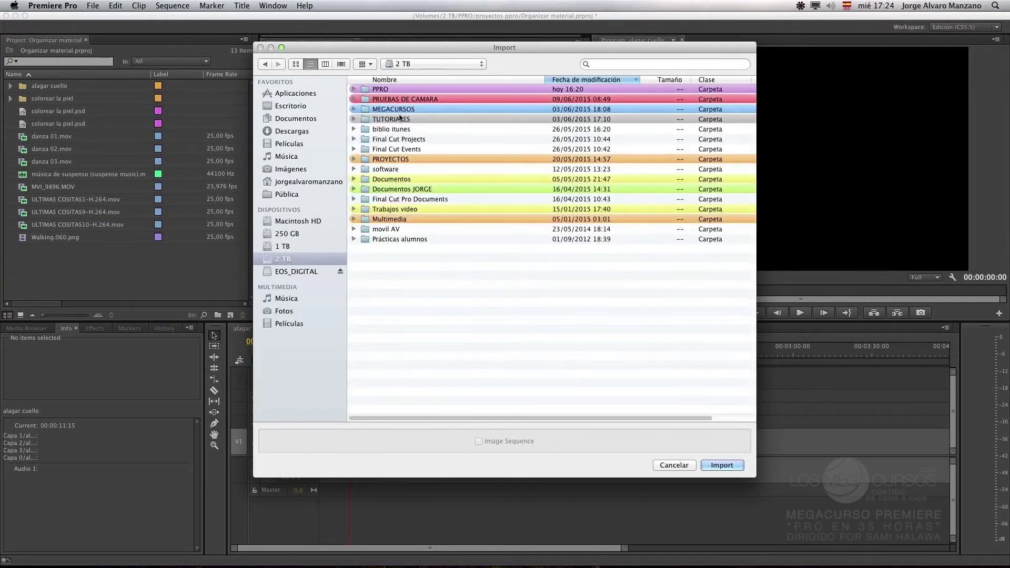
double_click(399, 110)
double_click(408, 111)
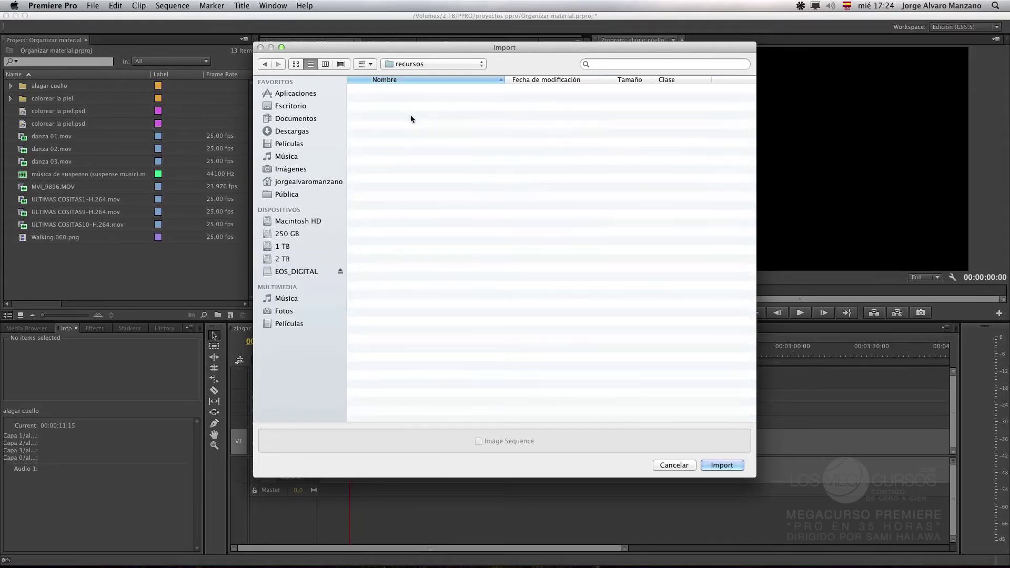
double_click(399, 146)
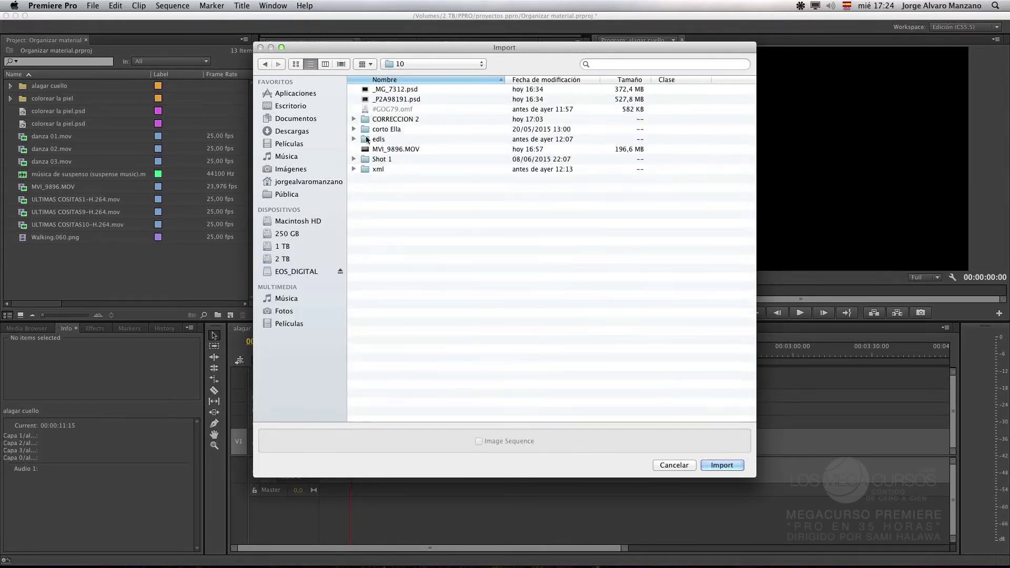
click(353, 169)
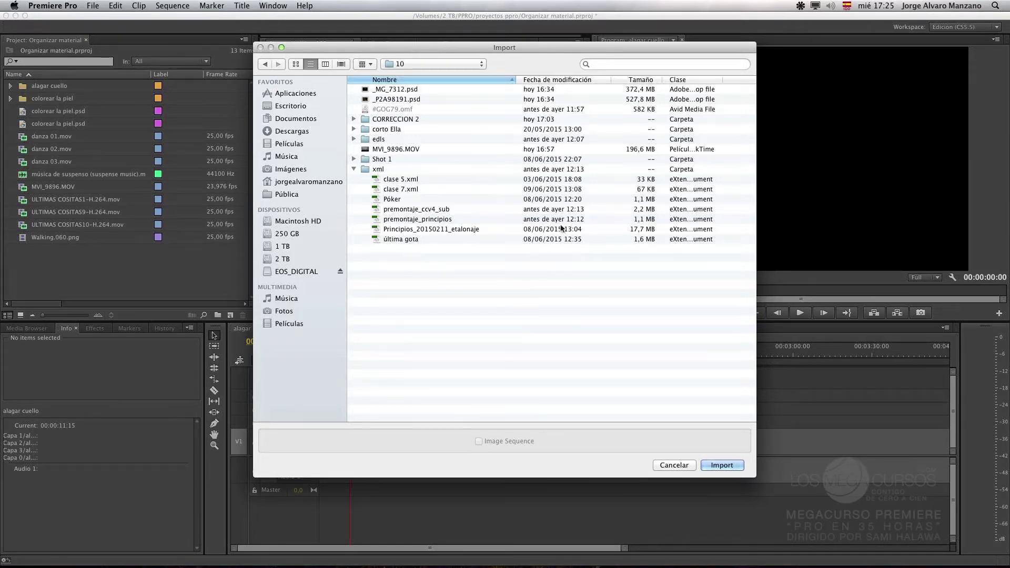
Step: Import the última gota XML file from the xml folder and acknowledge the translation report
click(388, 170)
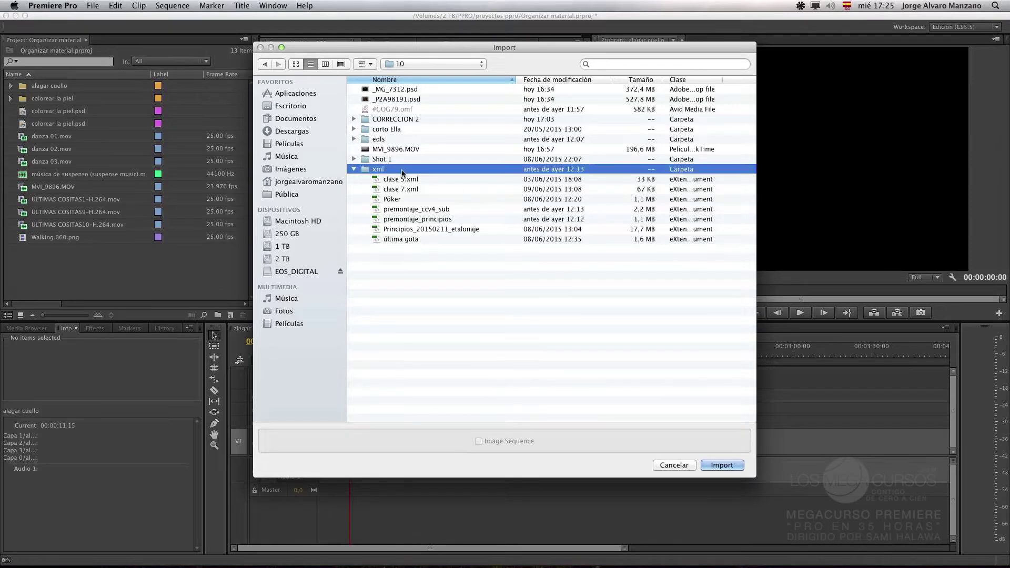
click(477, 266)
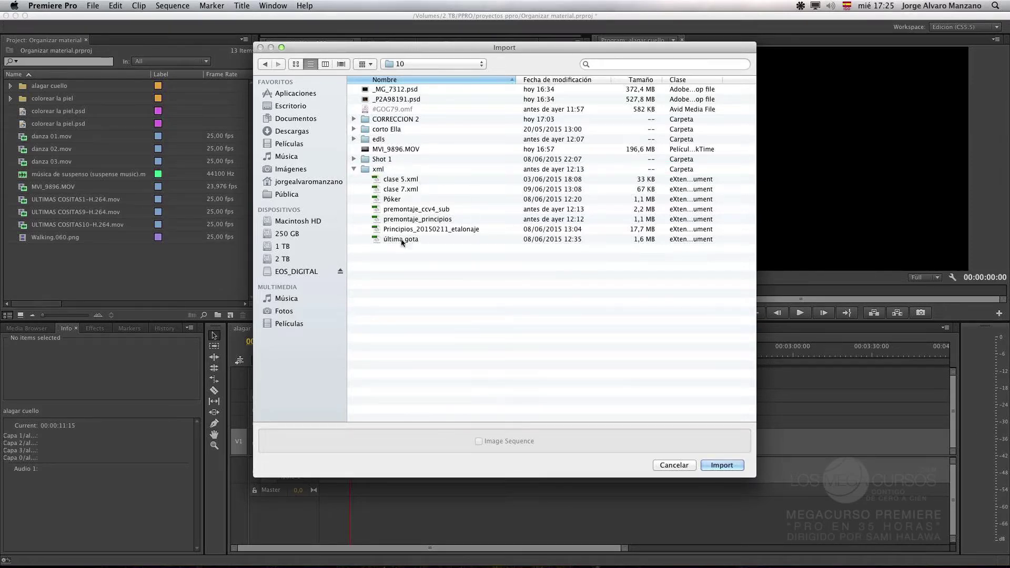
click(432, 241)
click(445, 263)
click(424, 243)
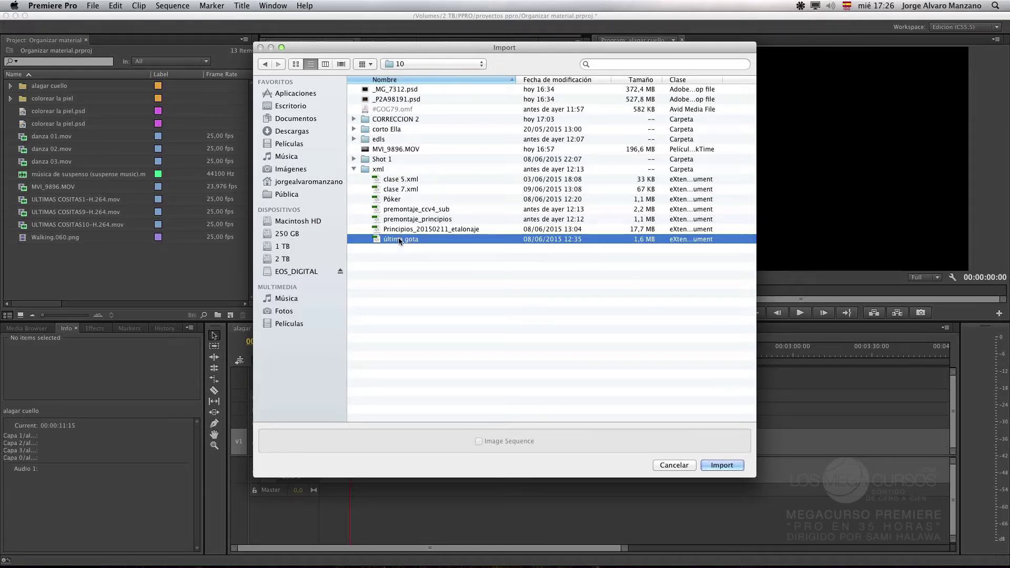
click(709, 466)
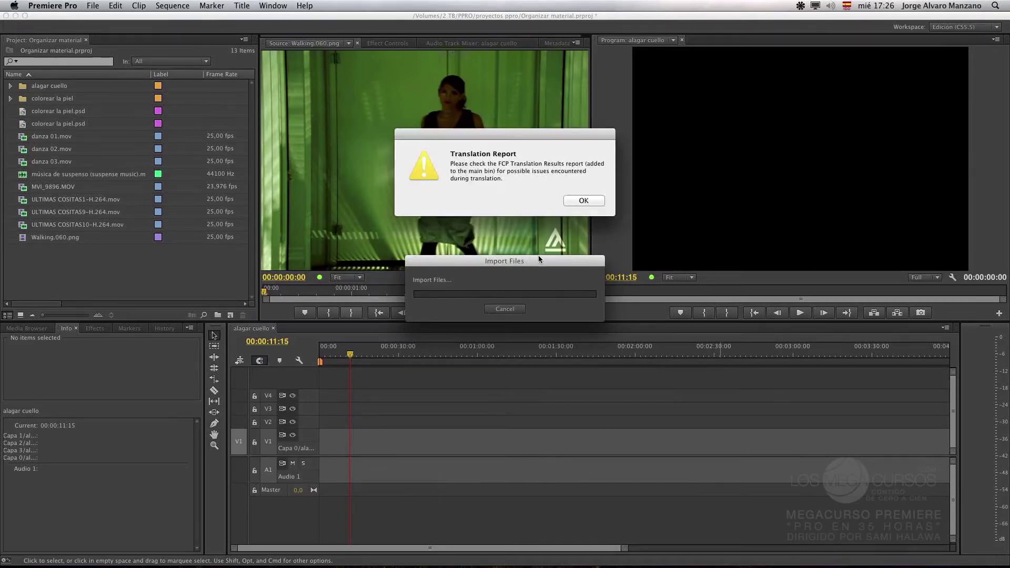
drag(536, 136, 504, 133)
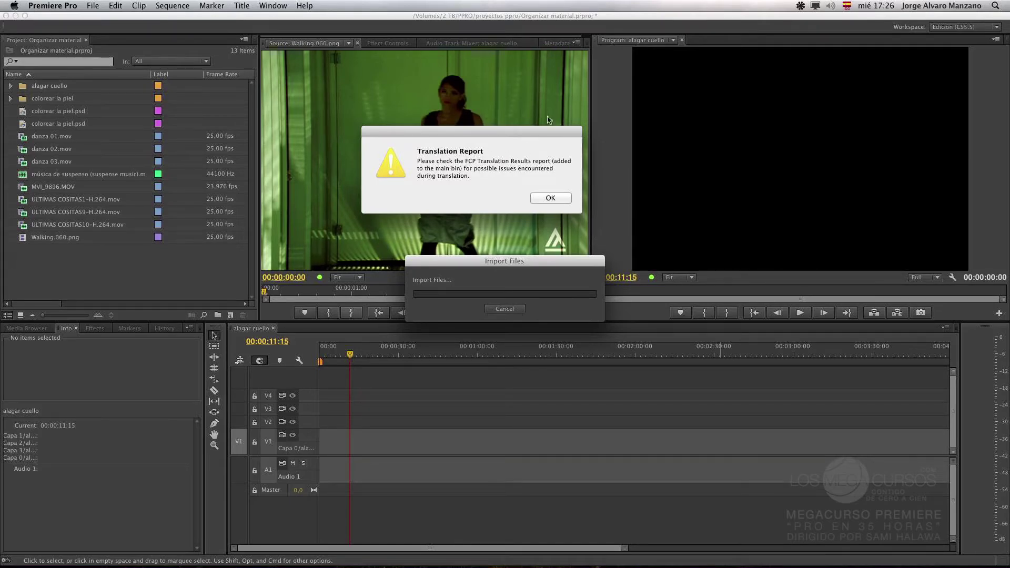
click(549, 198)
click(550, 198)
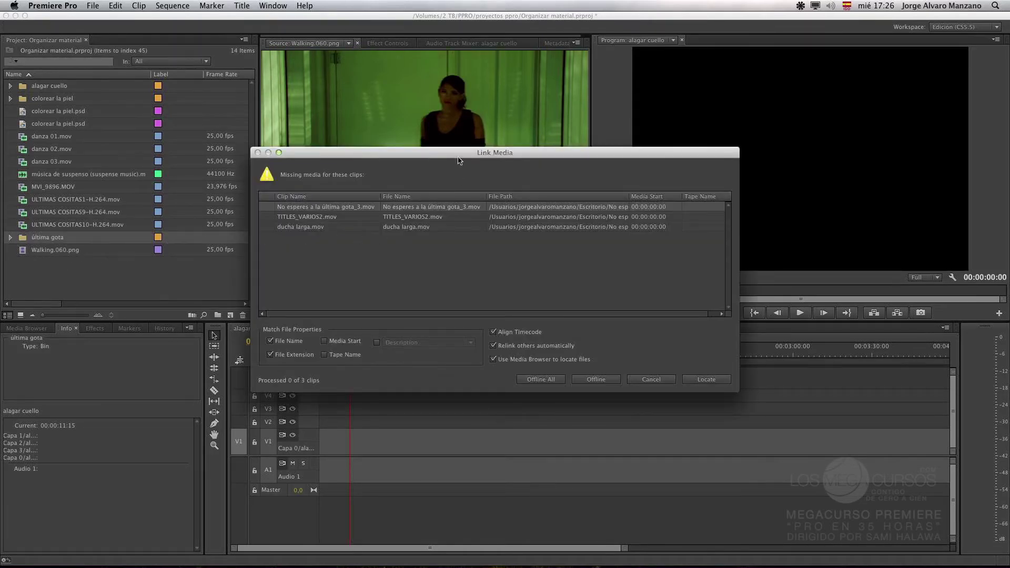
Step: Examine the missing clips in the Link Media window, widening the File Path column and enlarging the window to read the paths
drag(460, 157, 589, 73)
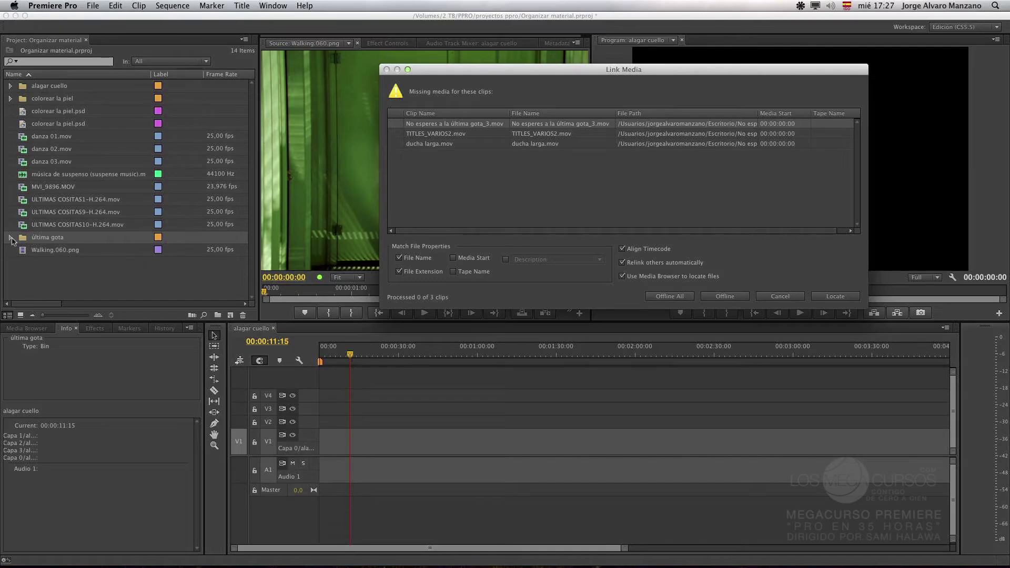
drag(607, 71, 475, 134)
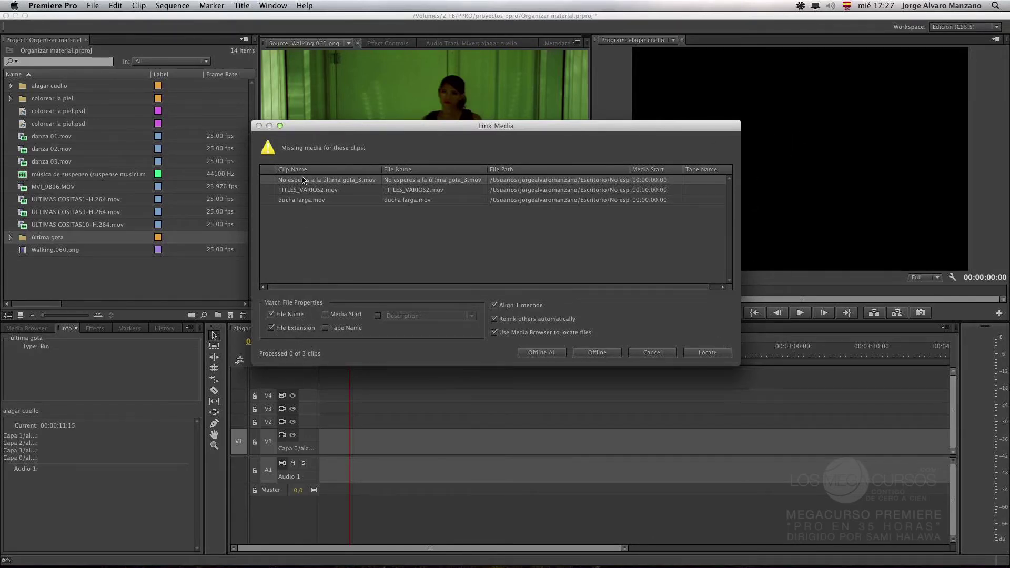
click(306, 202)
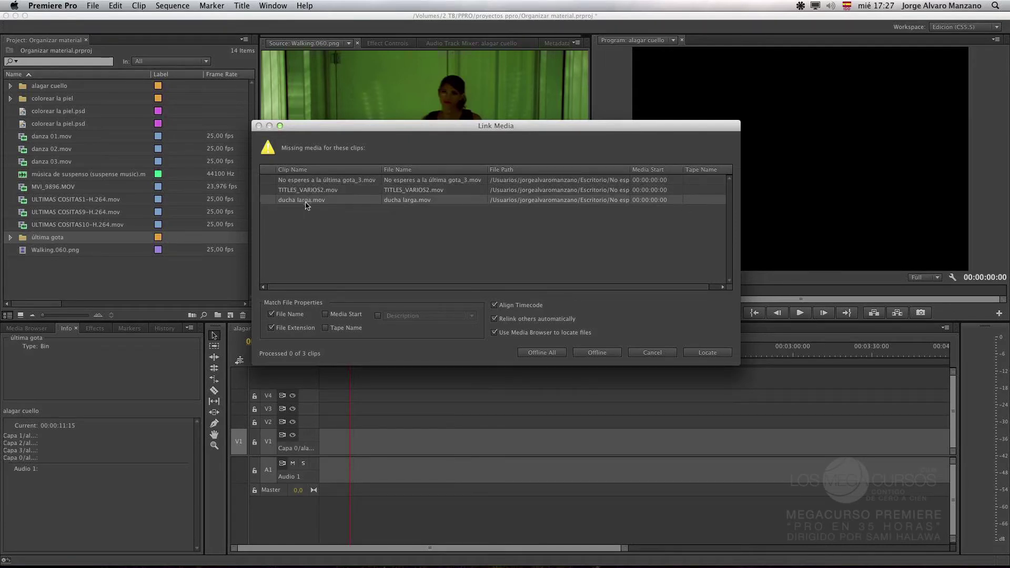
click(400, 181)
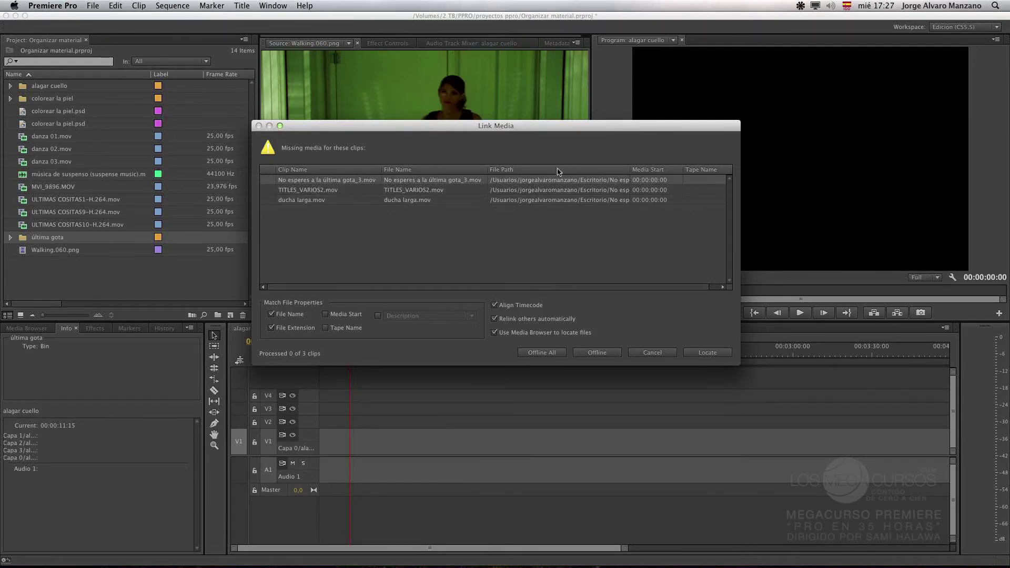
drag(627, 169, 684, 170)
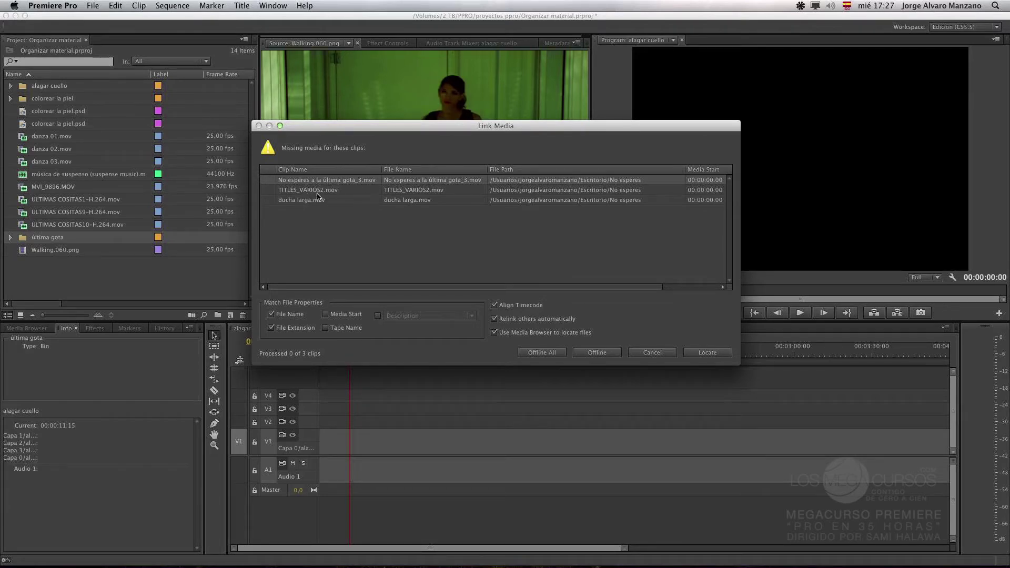
drag(515, 126, 517, 106)
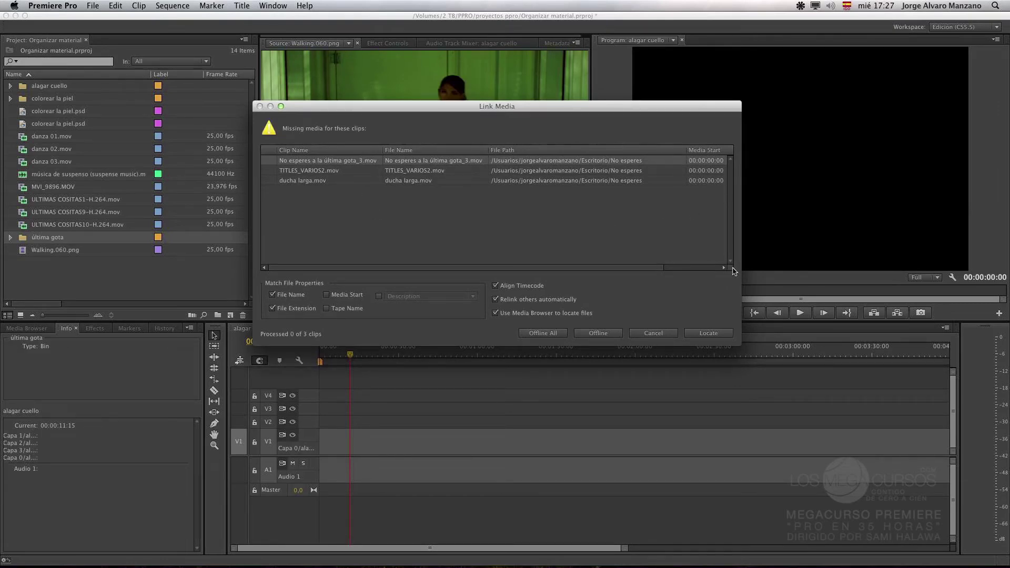
drag(740, 345, 837, 447)
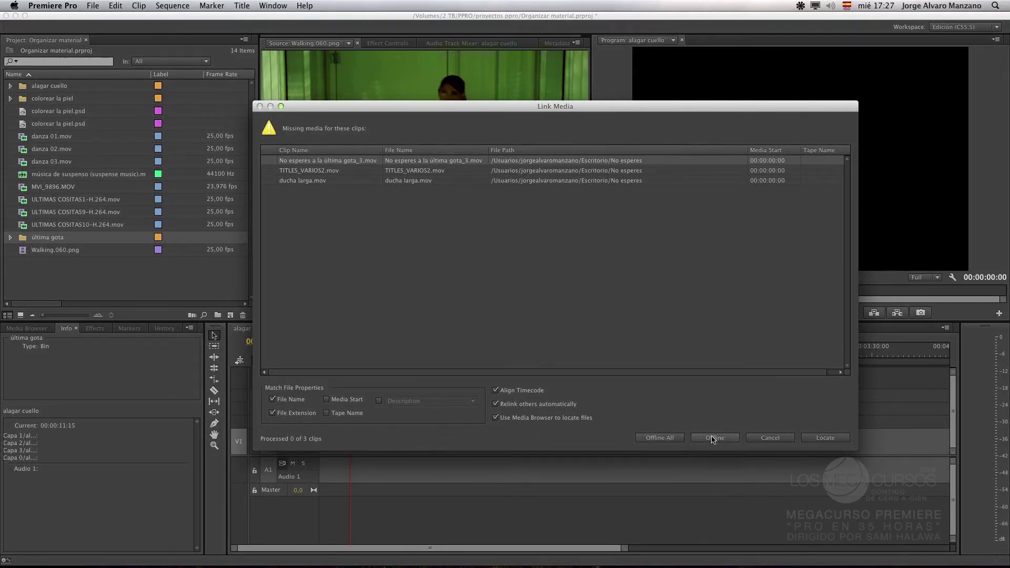
Step: Open and cancel the file search for No esperes a la última gota_3.mov, and set all the missing clips offline
click(824, 438)
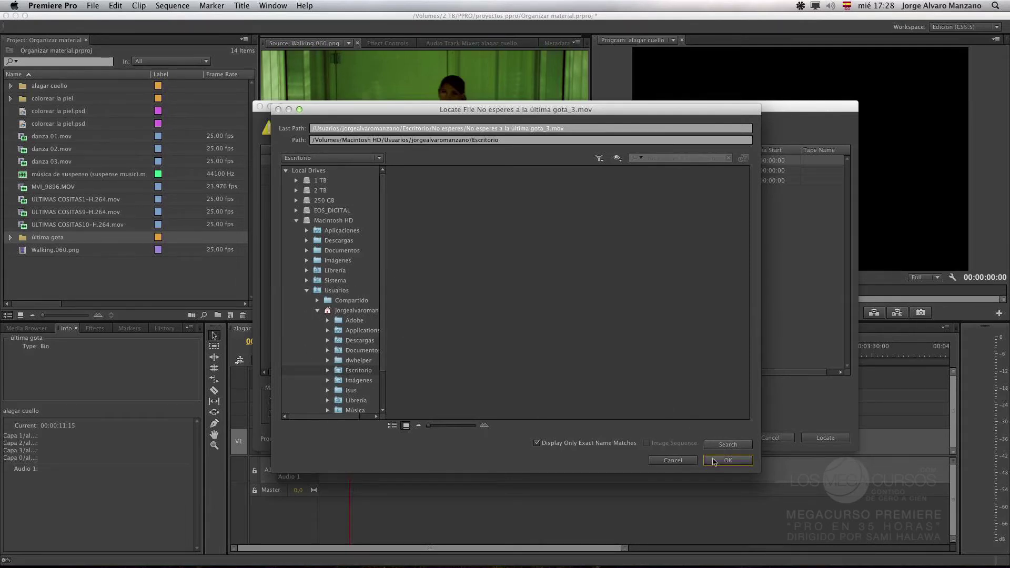
click(669, 461)
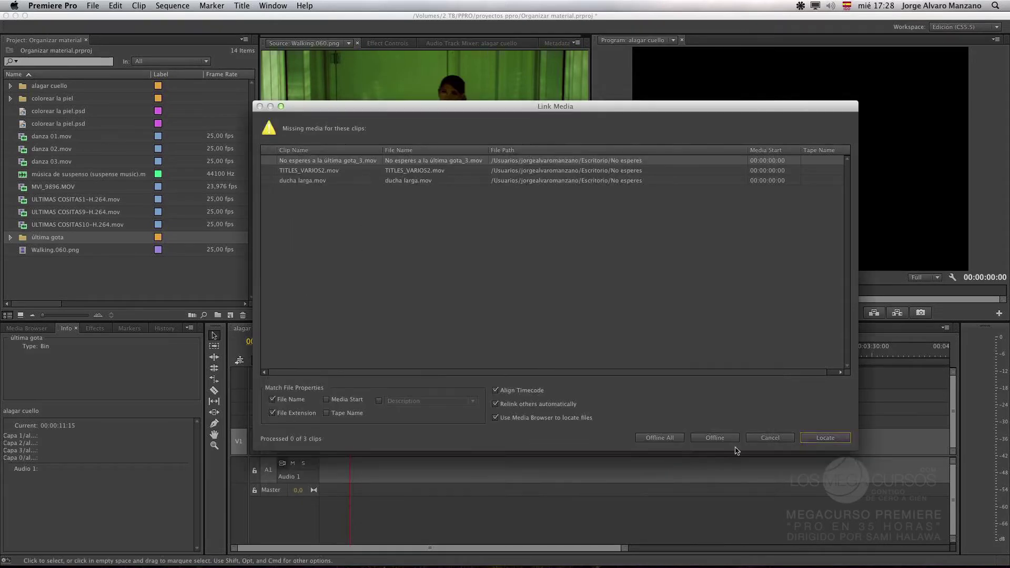
click(664, 440)
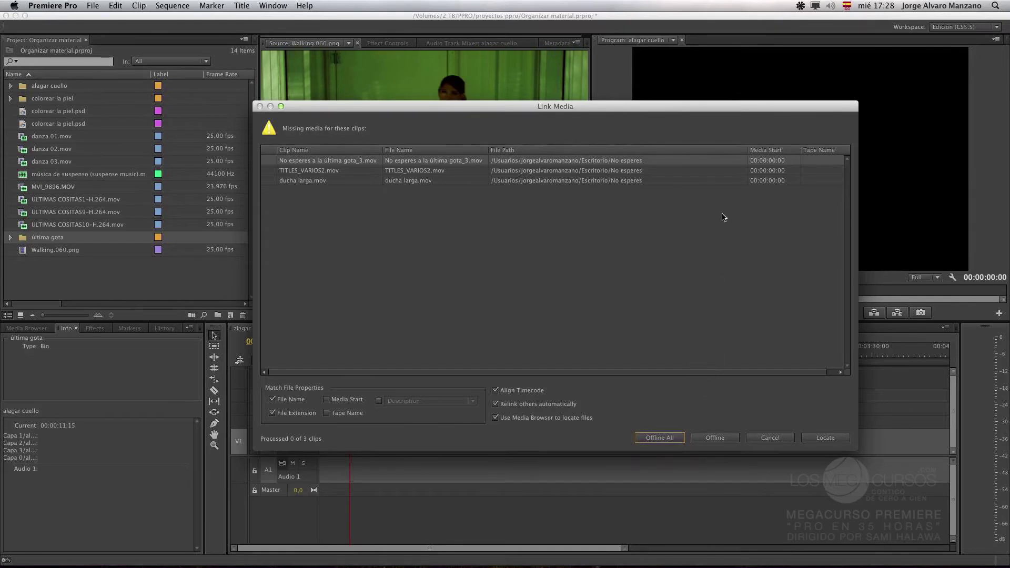
drag(546, 106, 514, 102)
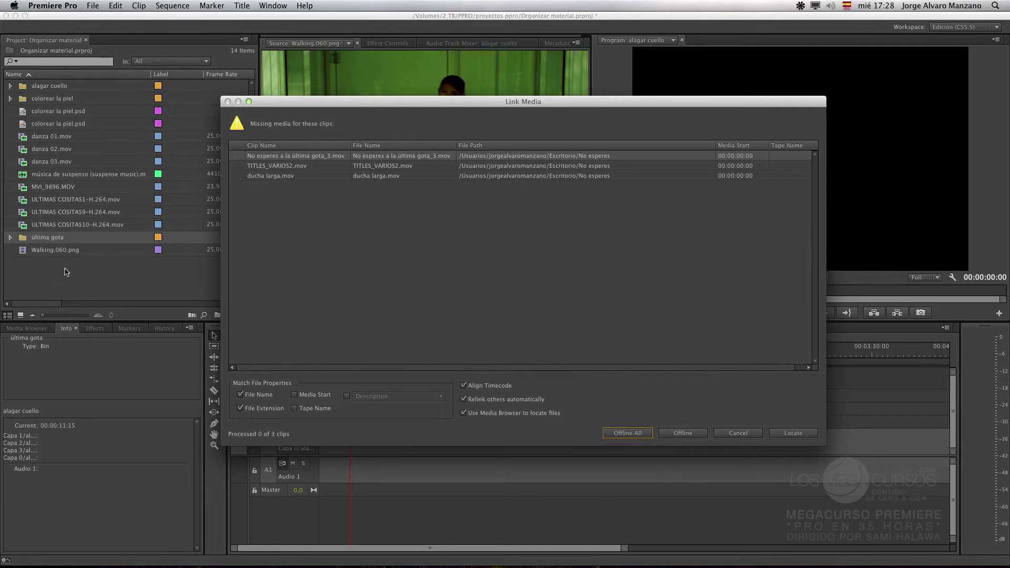
click(639, 433)
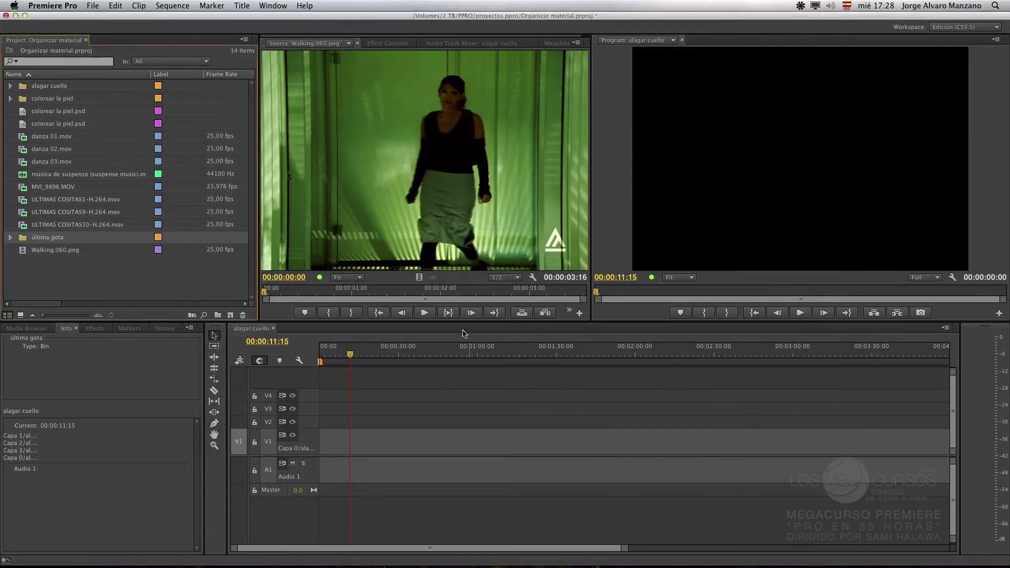
Step: Open the última gota bin, dock it beside the Project panel, and select the FCP Translation Results file in it
double_click(23, 239)
drag(131, 53, 74, 22)
drag(333, 272, 256, 317)
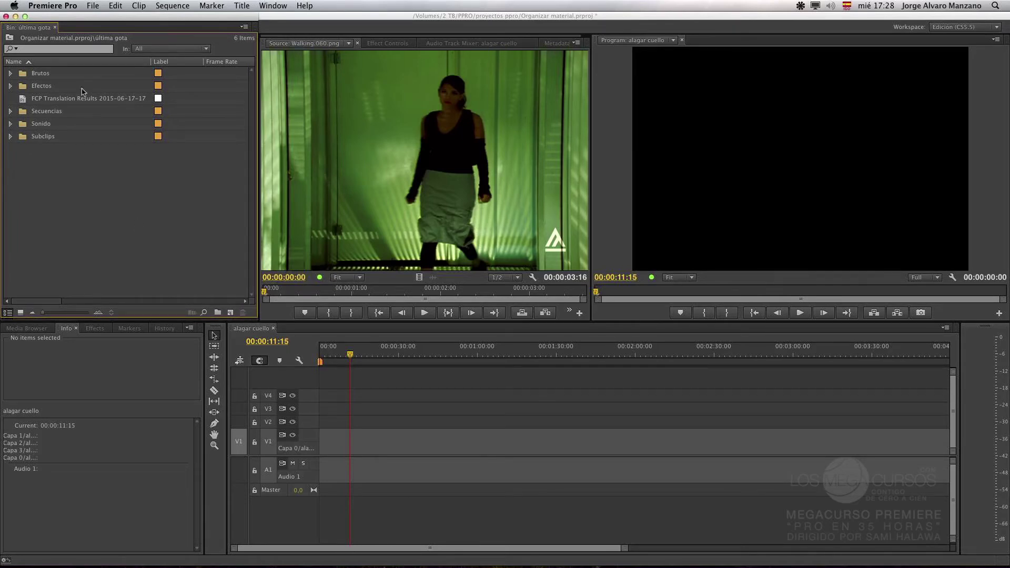
drag(77, 26, 56, 50)
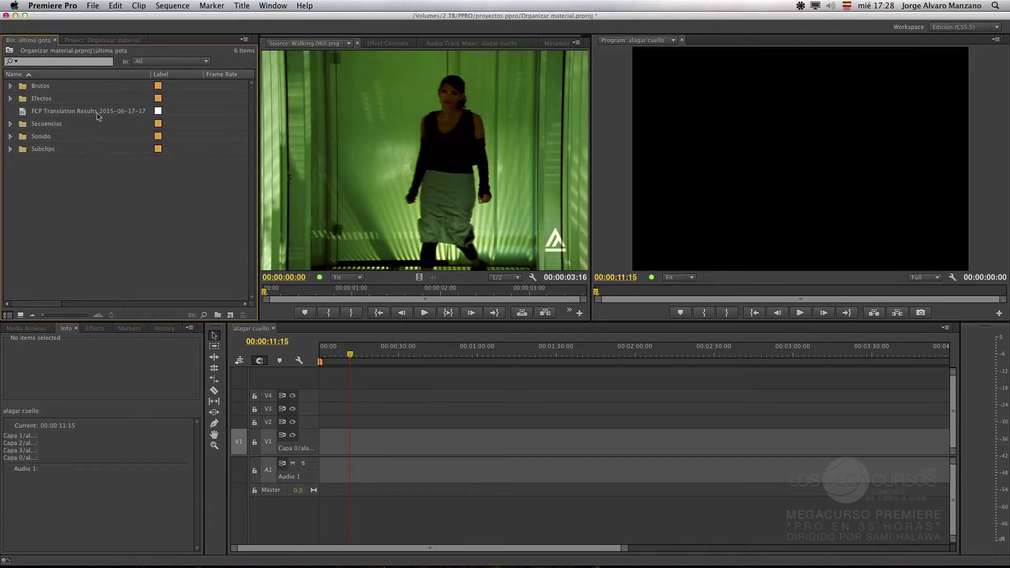
click(78, 114)
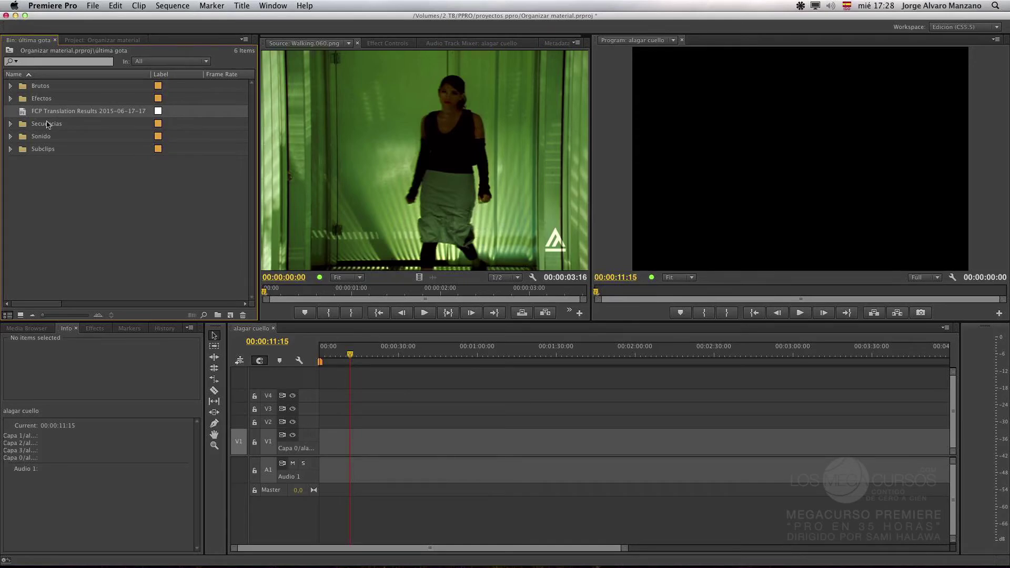
Step: Expand the Brutos bin and preview the Untitled and Untitled2 clips in the Source monitor
click(10, 86)
click(54, 100)
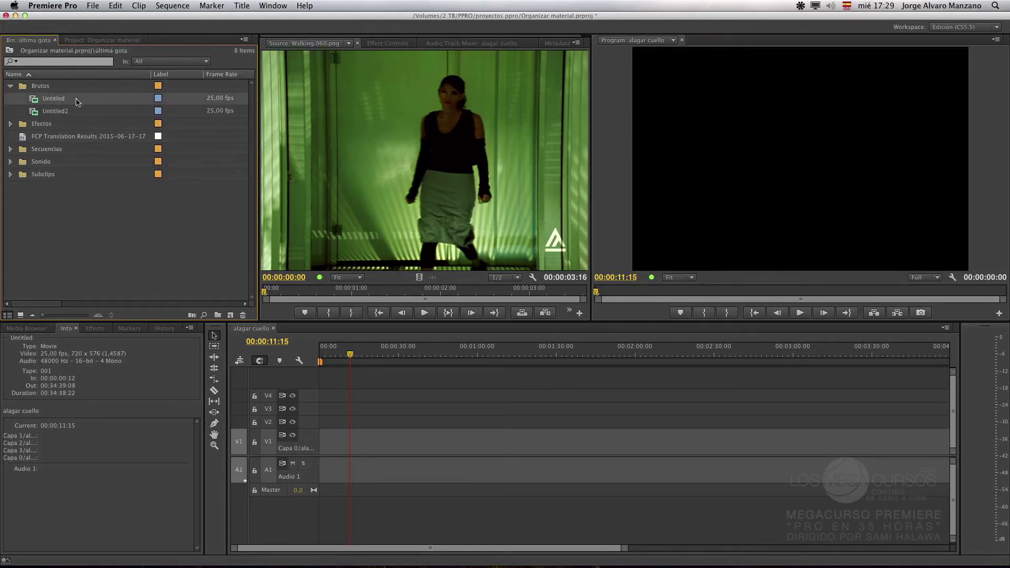
double_click(35, 101)
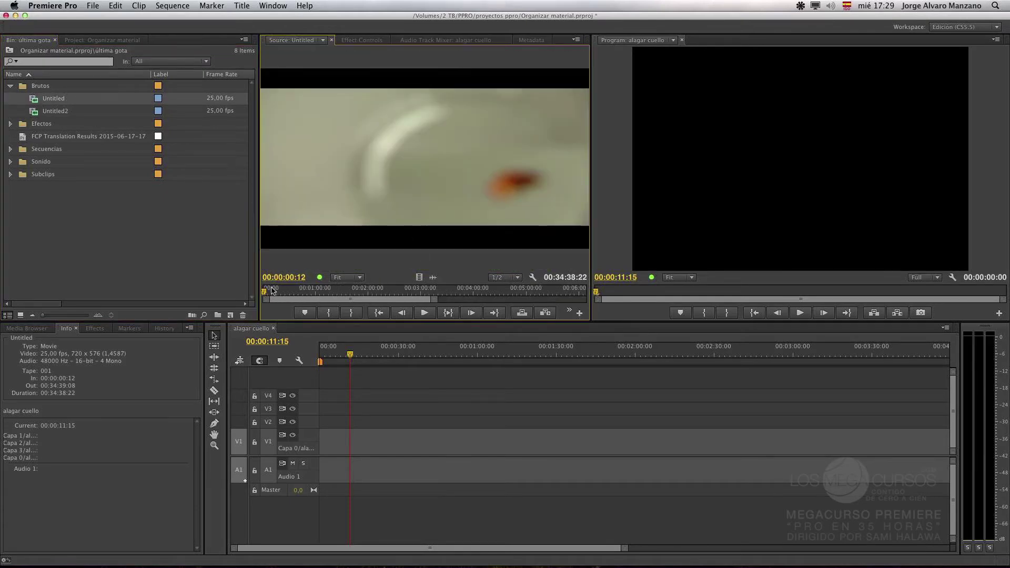
click(404, 289)
drag(406, 291, 264, 288)
click(53, 112)
double_click(53, 112)
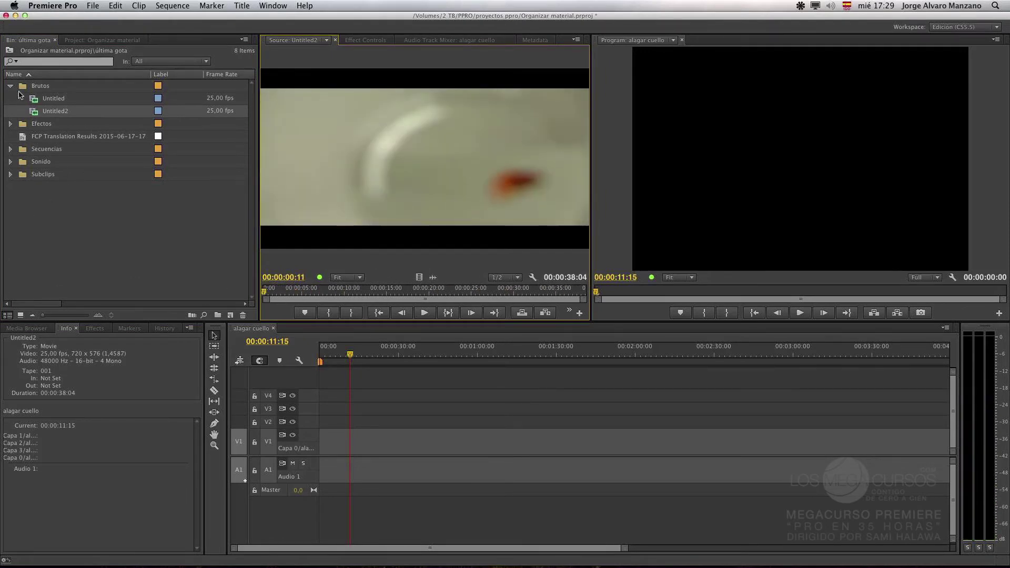
Step: Inspect the three title clips in Efectos > Títulos, slightly enlarge the bin's item rows, and collapse Efectos
click(11, 124)
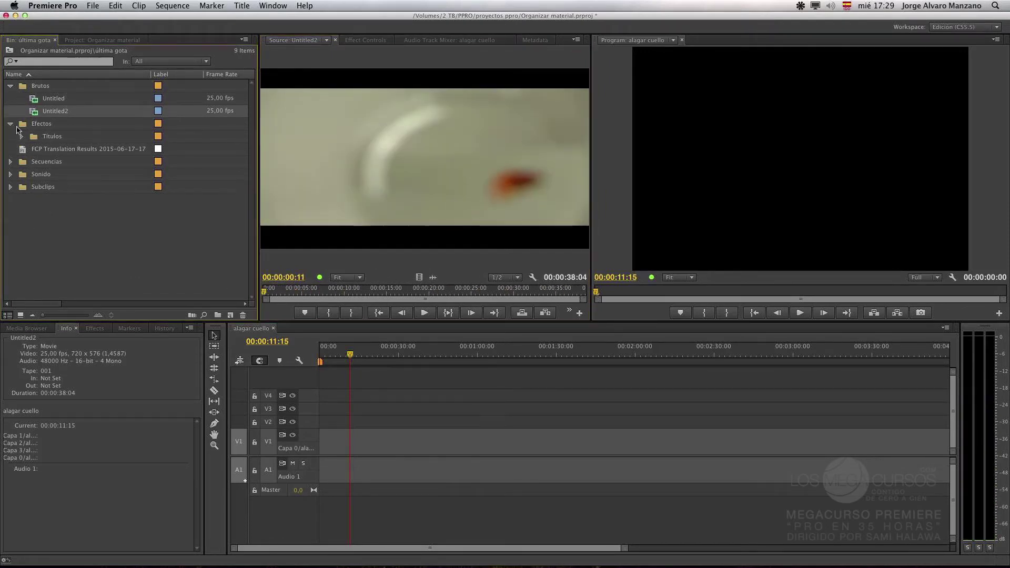
click(22, 136)
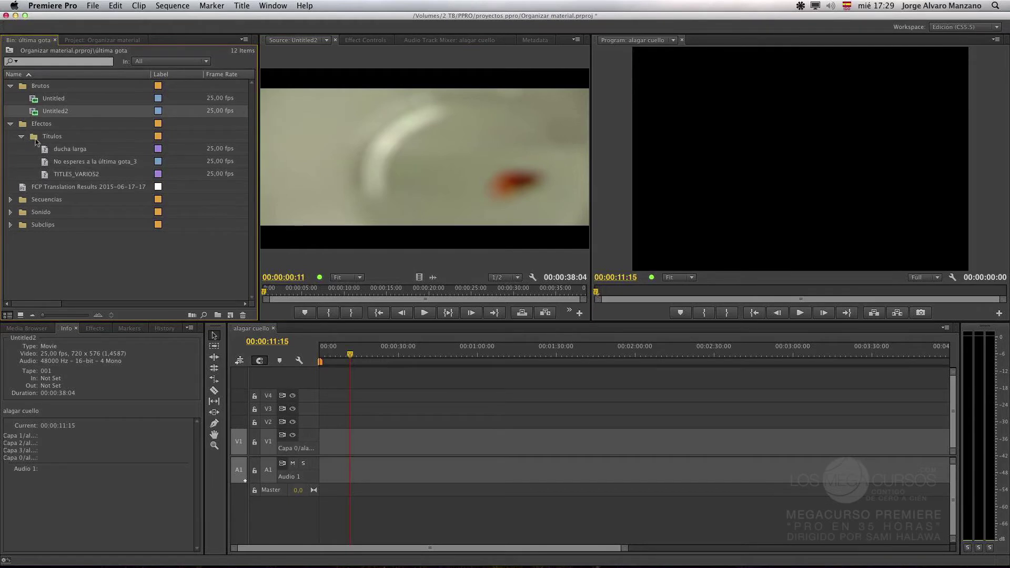
click(71, 150)
click(92, 163)
click(95, 175)
click(75, 152)
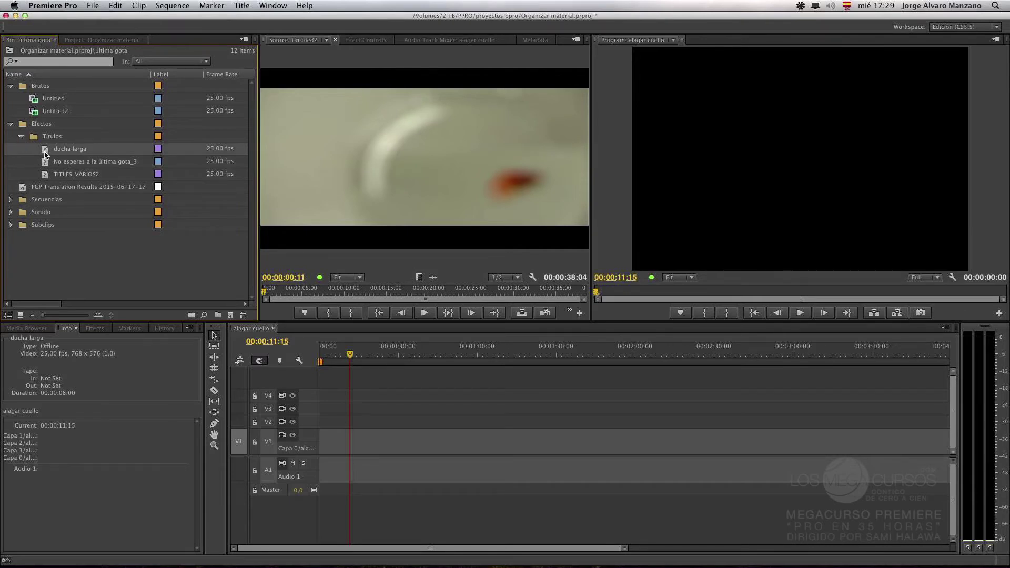
click(45, 316)
mouse_move(46, 316)
mouse_down()
mouse_move(66, 315)
mouse_move(52, 316)
mouse_up()
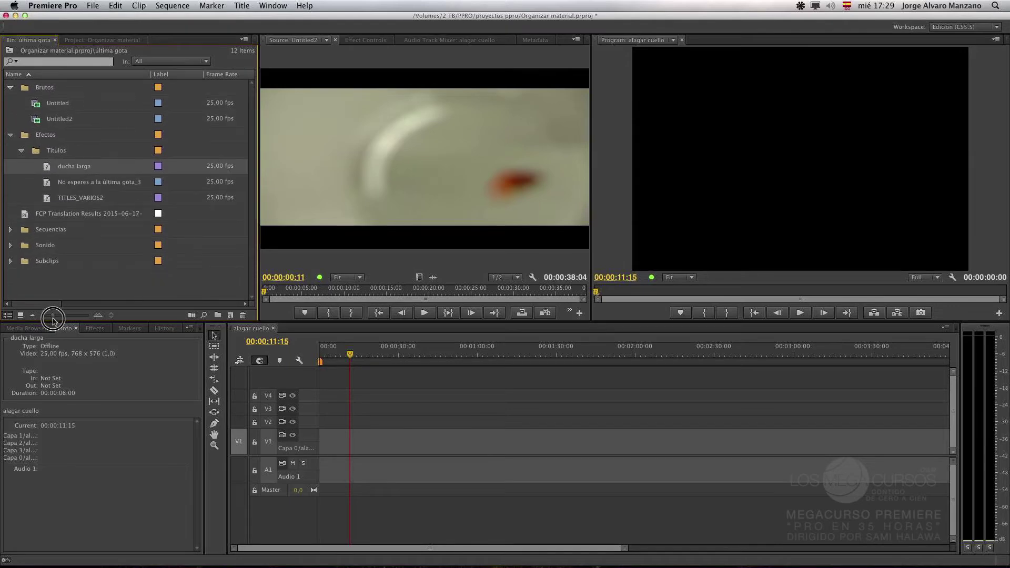
click(11, 136)
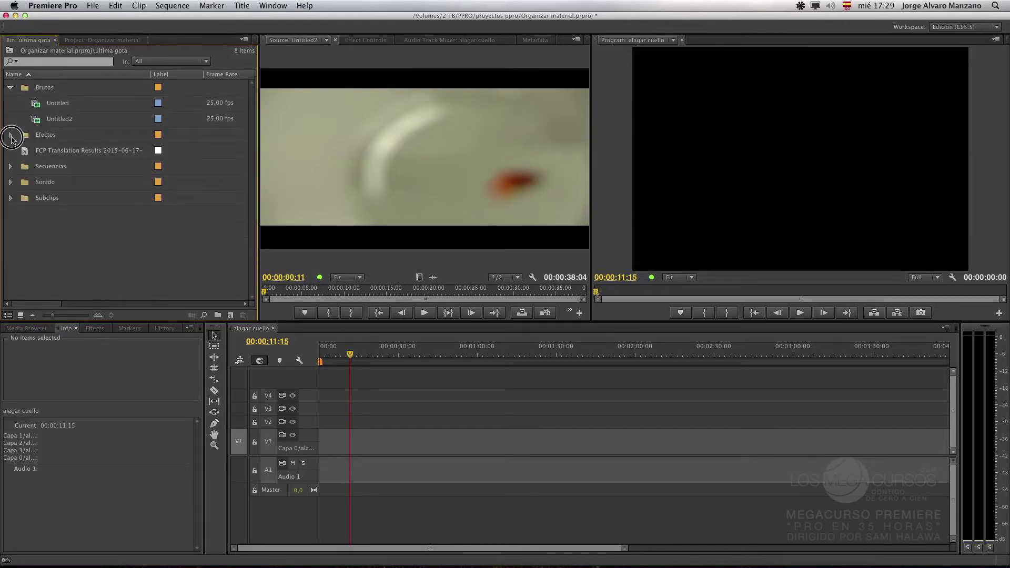
Step: Open the No esperes a la última gota sequence from Secuencias and scrub through it to 00:00:58:20
click(11, 166)
click(77, 185)
double_click(50, 188)
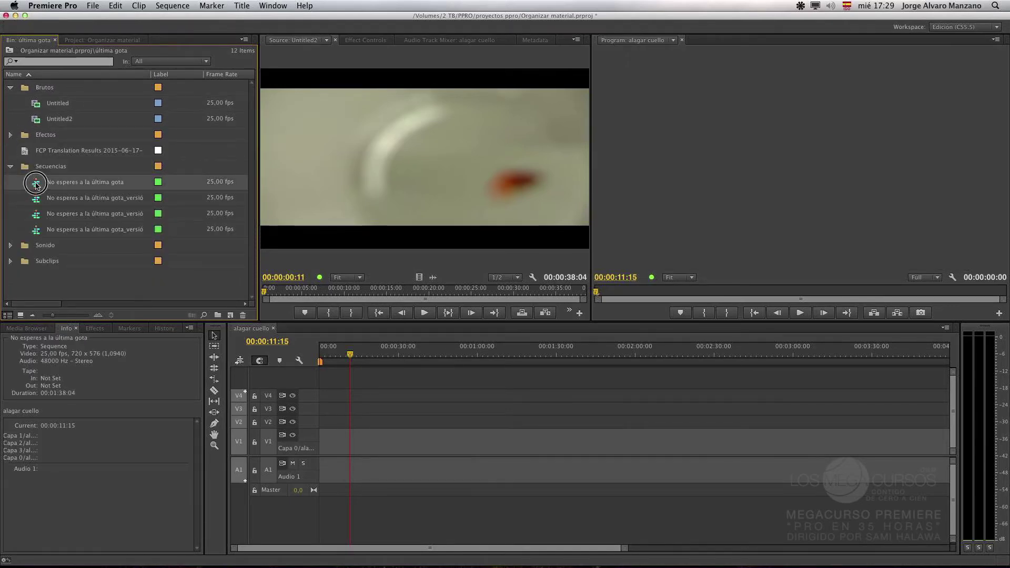
drag(320, 353, 397, 361)
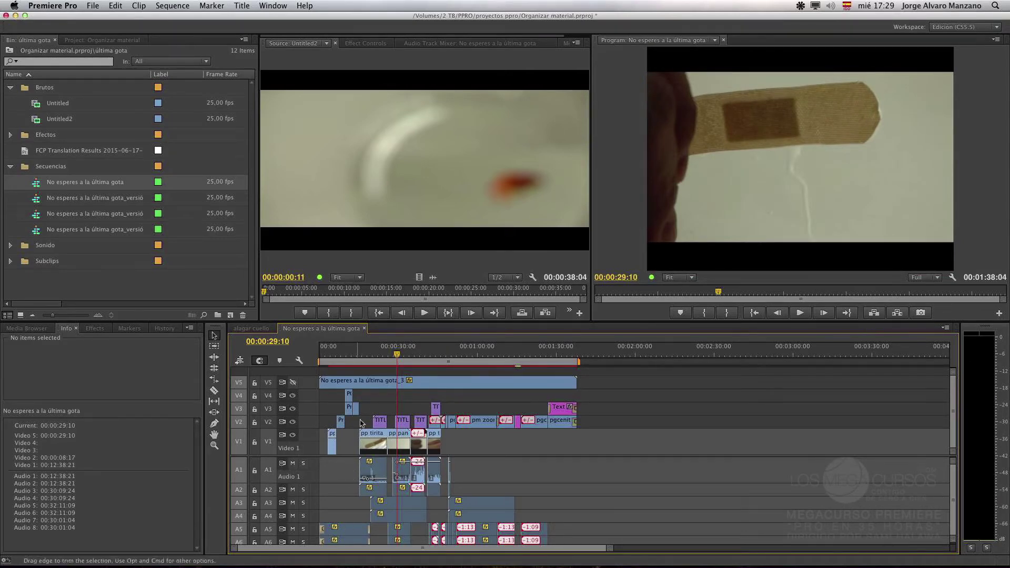
drag(398, 358, 469, 371)
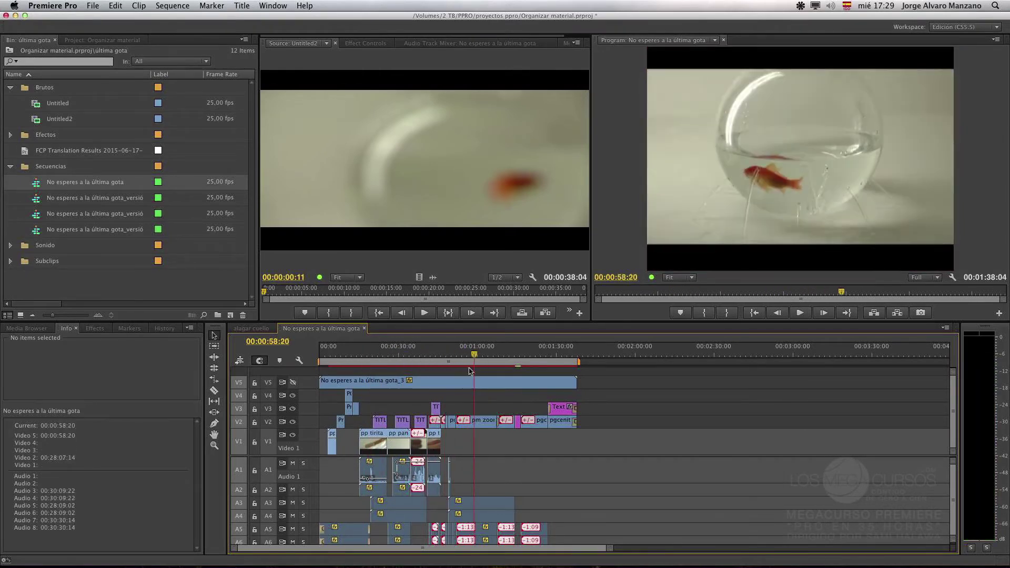
Step: Open the versión 2, versión 3 and versión_sonido sequences, widening the Name column to read their full names, and collapse Secuencias
double_click(78, 199)
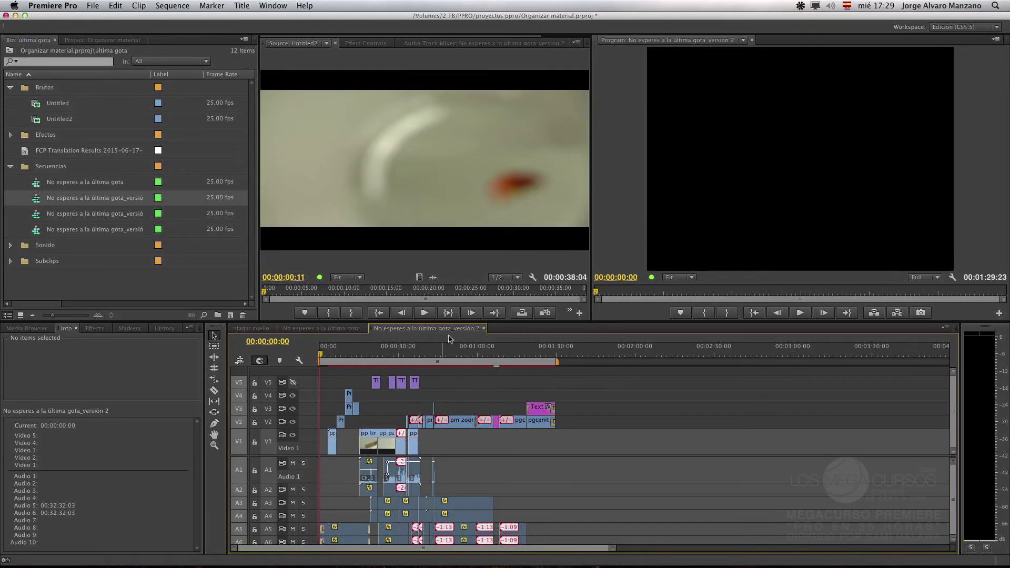
double_click(84, 214)
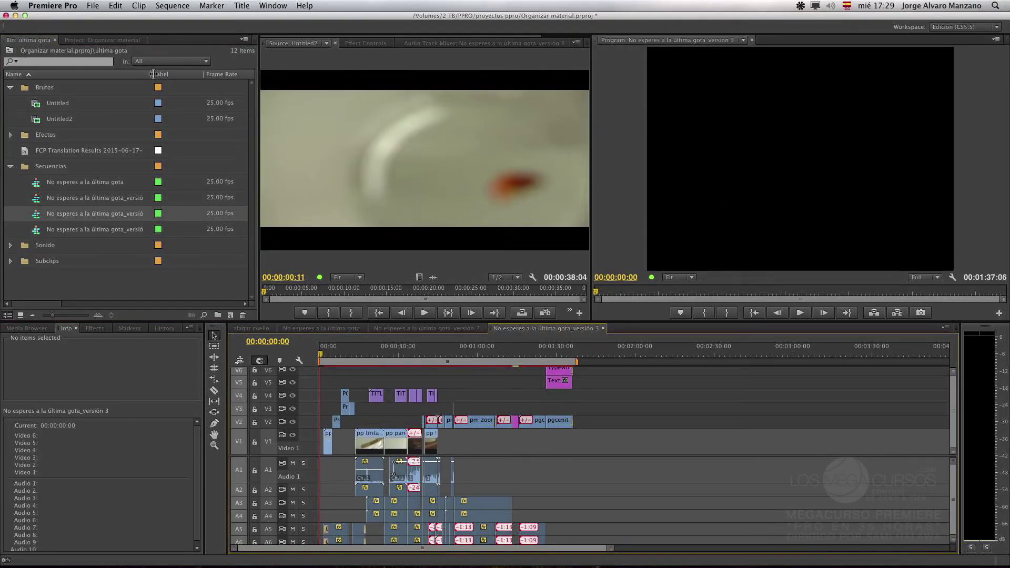
drag(155, 74, 202, 77)
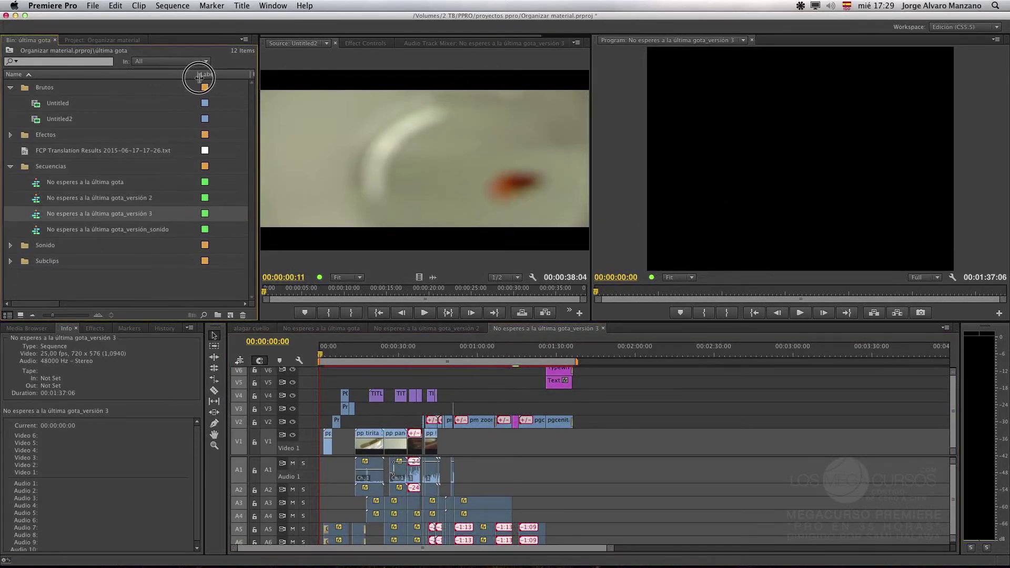
double_click(157, 230)
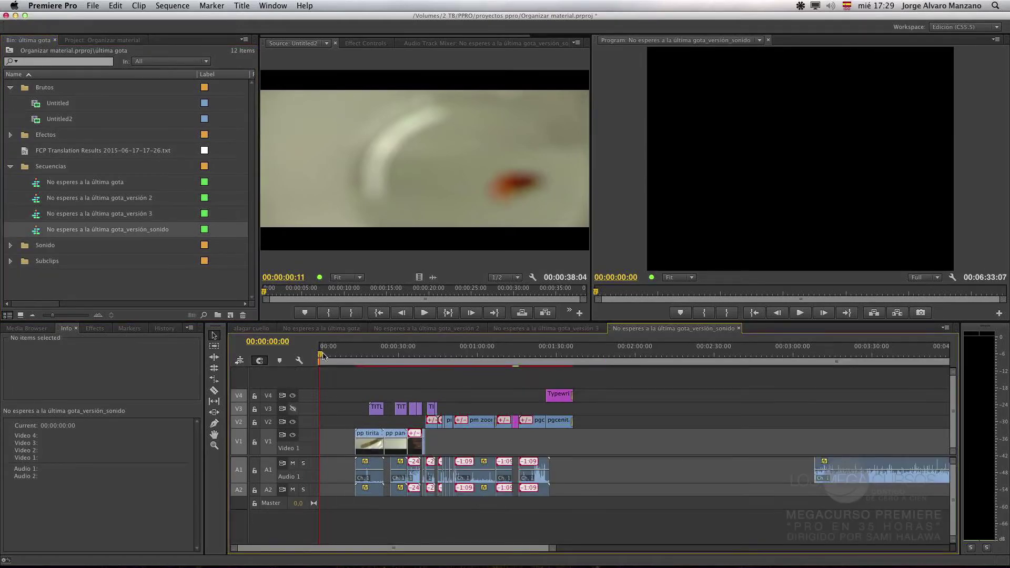
mouse_move(322, 356)
mouse_down()
mouse_move(552, 360)
mouse_move(322, 362)
mouse_up()
click(11, 167)
Step: Preview walltrack chorro agua and walltrack chorro agua 2 from Sonido > efectos audio, and collapse the efectos audio bin
click(10, 182)
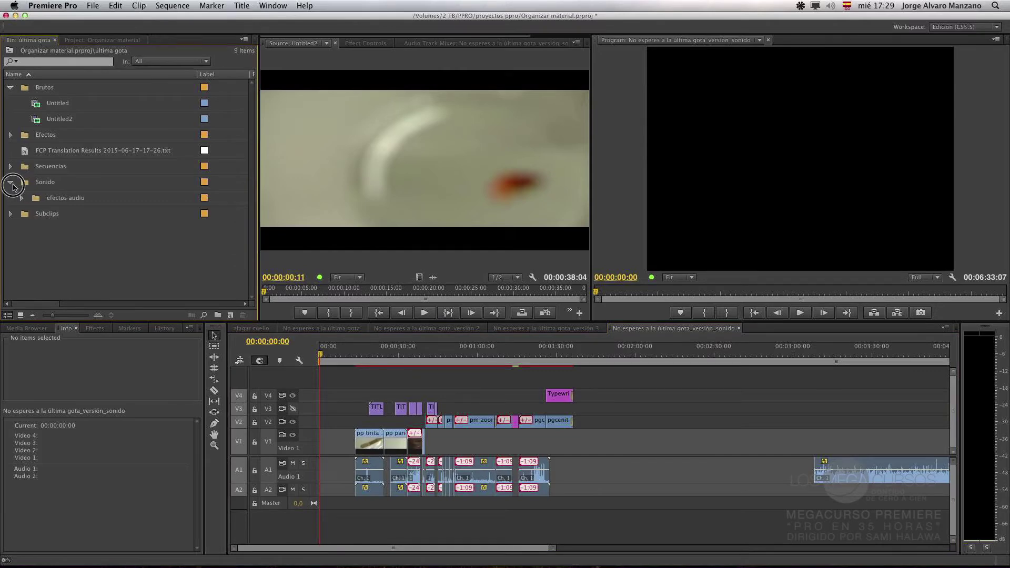
click(22, 198)
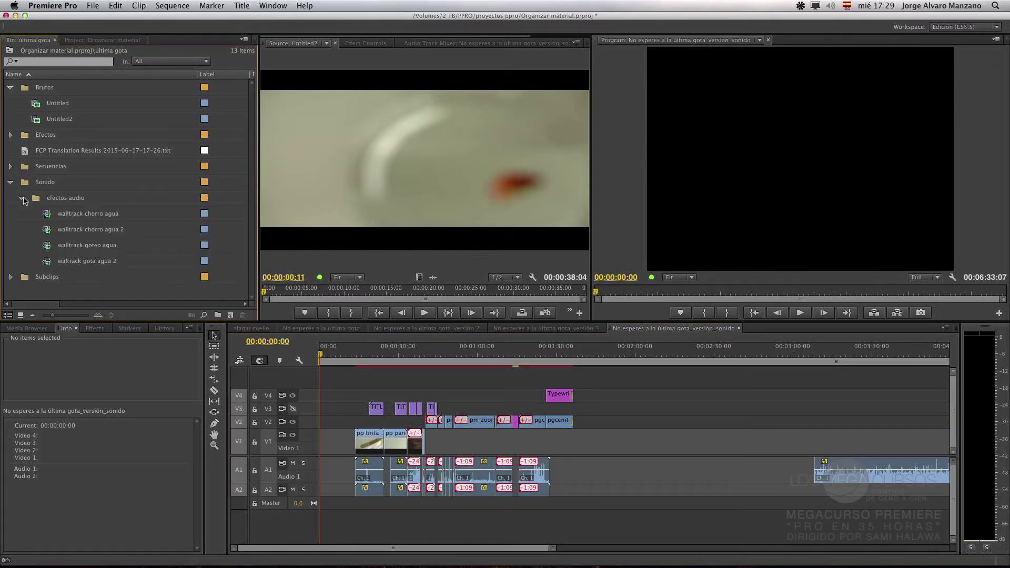
double_click(111, 215)
drag(271, 294, 345, 295)
double_click(98, 231)
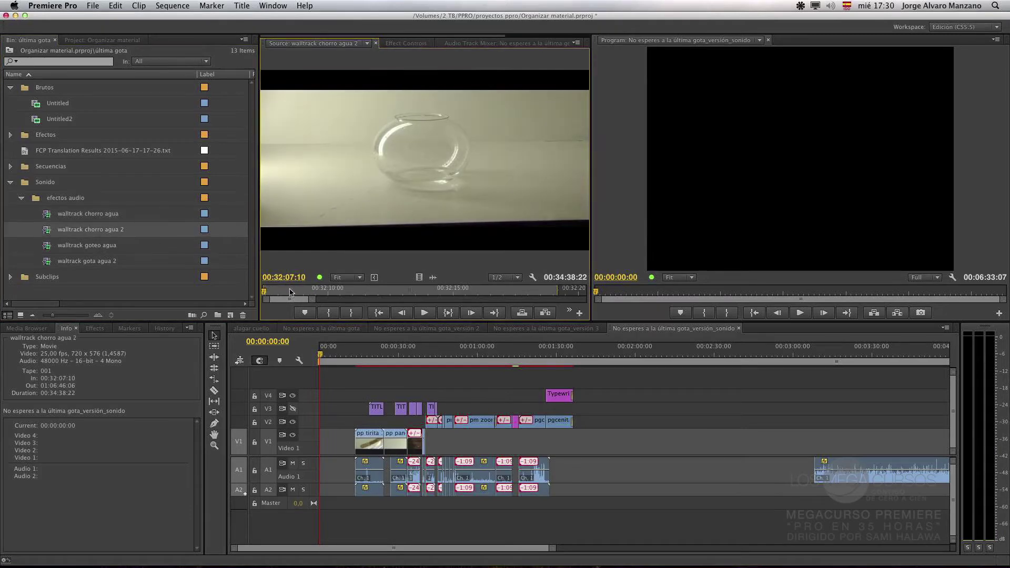
click(22, 198)
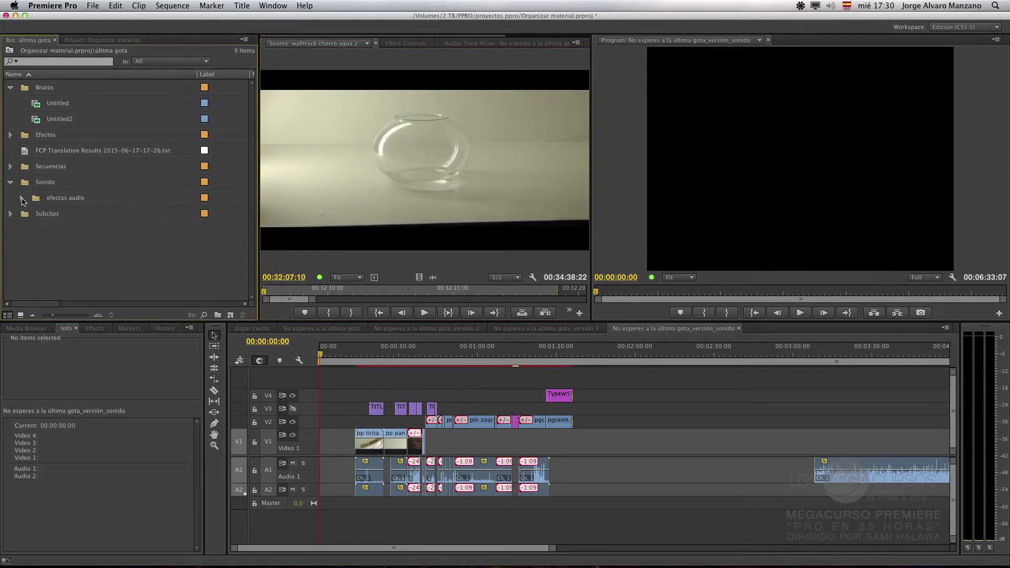
Step: Expand the Subclips bin and preview Pg pecera de foco a desenfoque, PG pecera desenfocada and PG Pecera desenfoque a foco
click(11, 215)
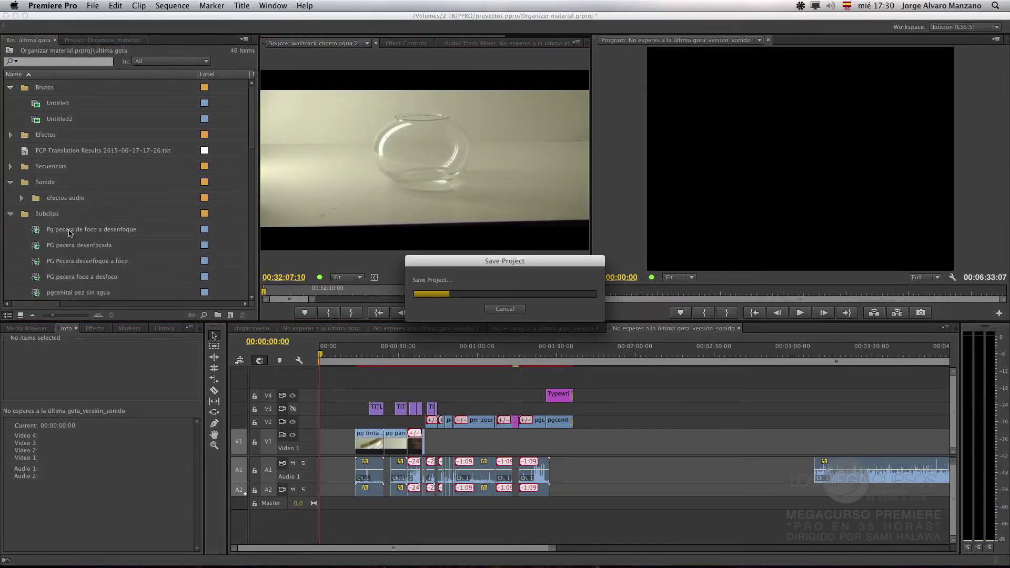
double_click(97, 231)
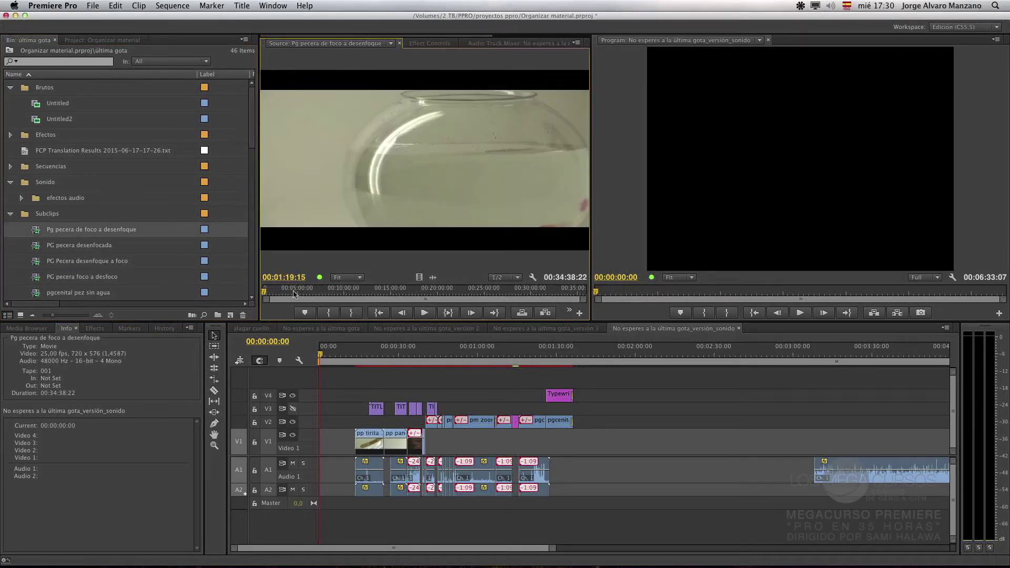
double_click(78, 245)
drag(286, 292, 78, 276)
double_click(89, 262)
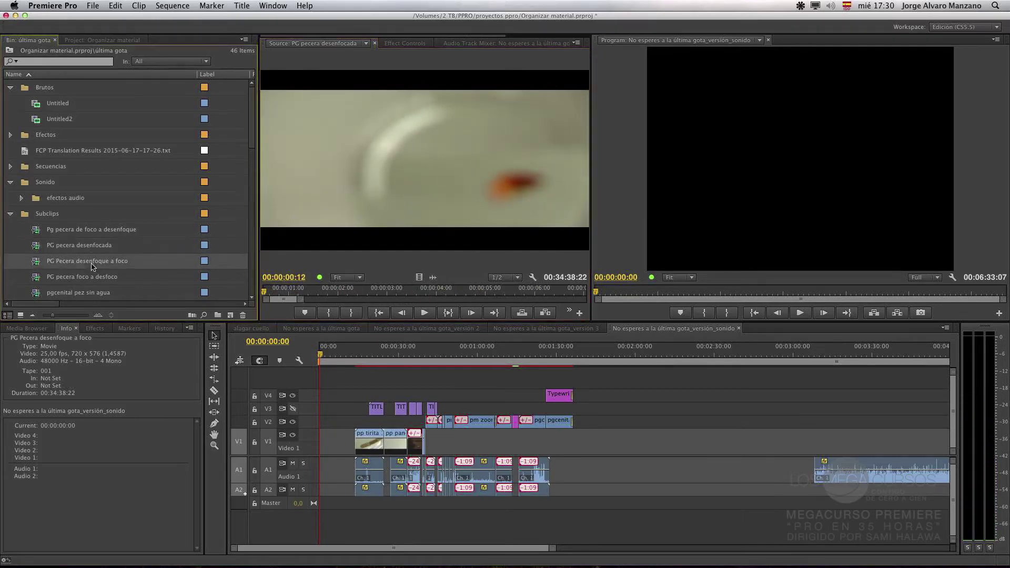
click(275, 291)
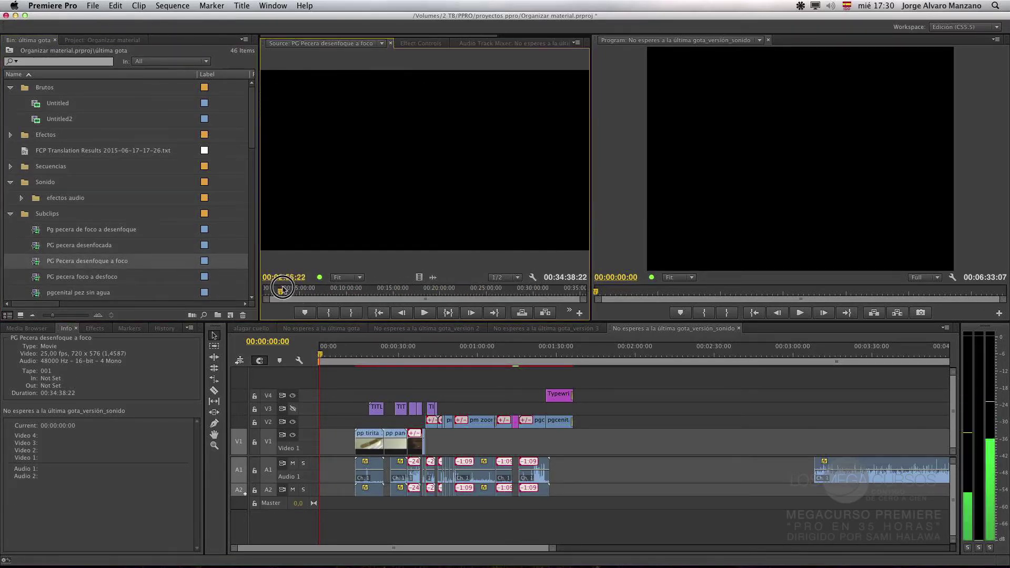
Step: Collapse the Subclips, Sonido and Brutos bins
click(10, 214)
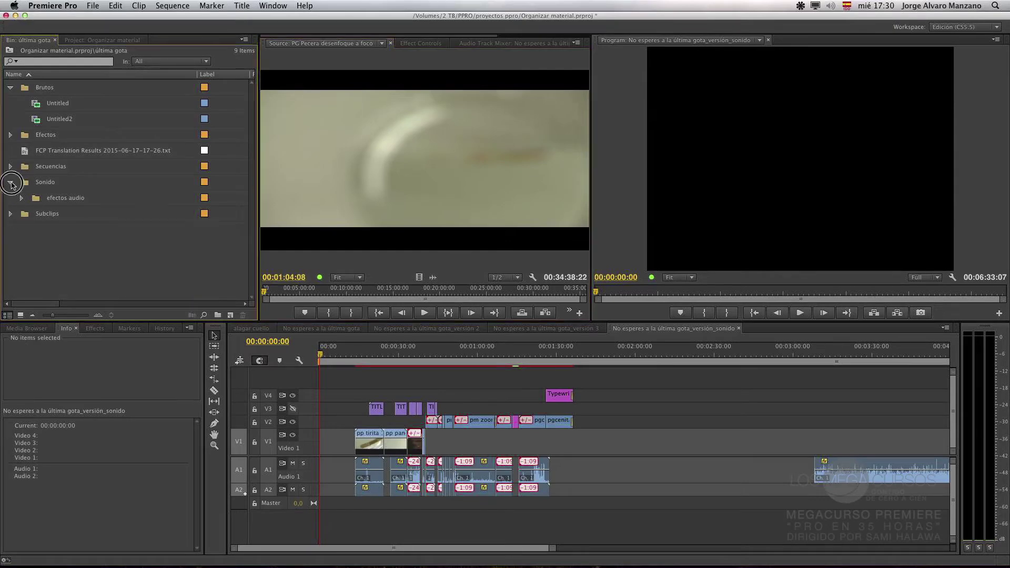
click(10, 182)
click(10, 88)
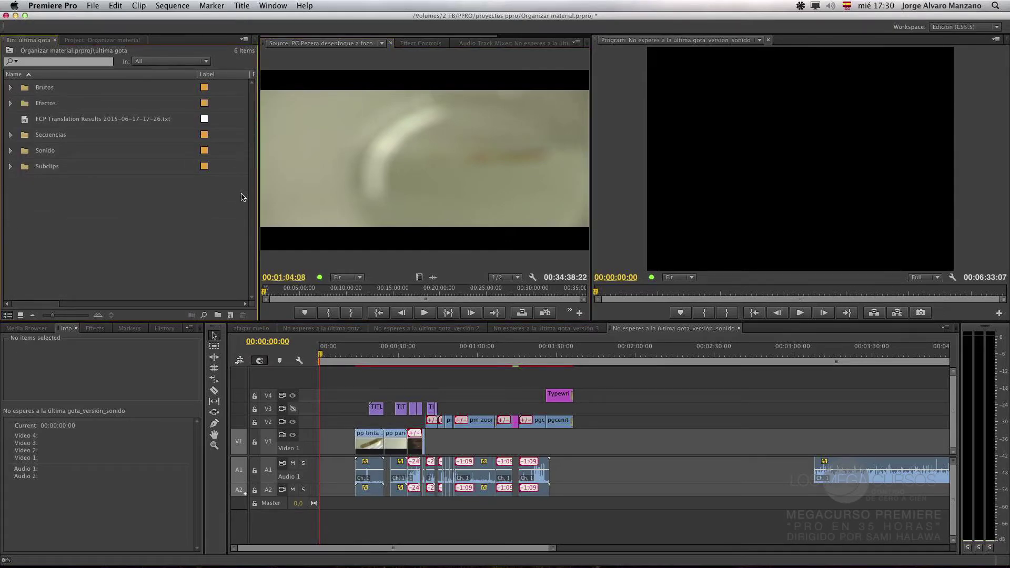
Step: Check the offline title at 00:00:21:20 in the versión_sonido sequence, hide track V3, and scrub to 00:01:30:10
click(378, 361)
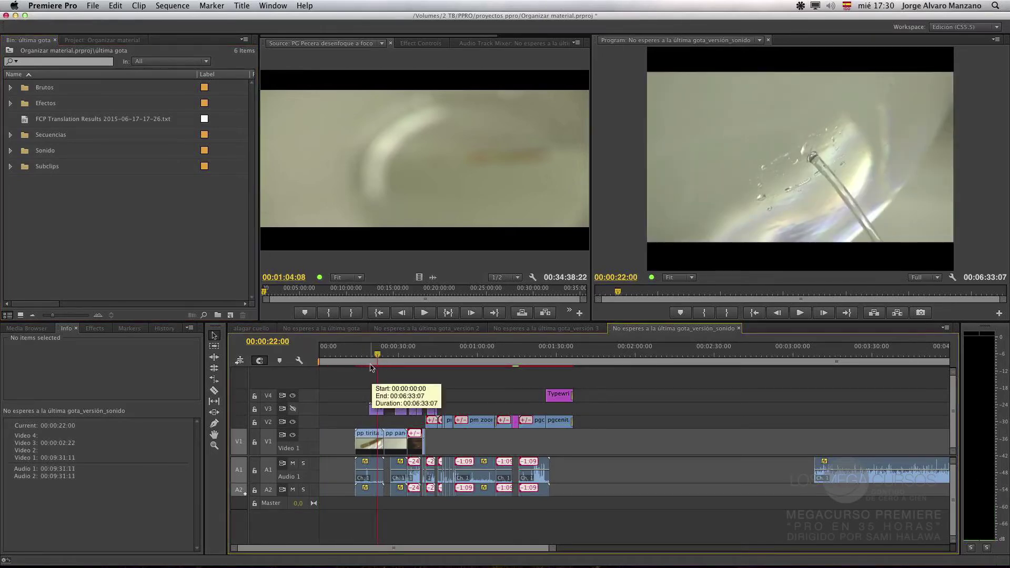
drag(378, 355, 377, 354)
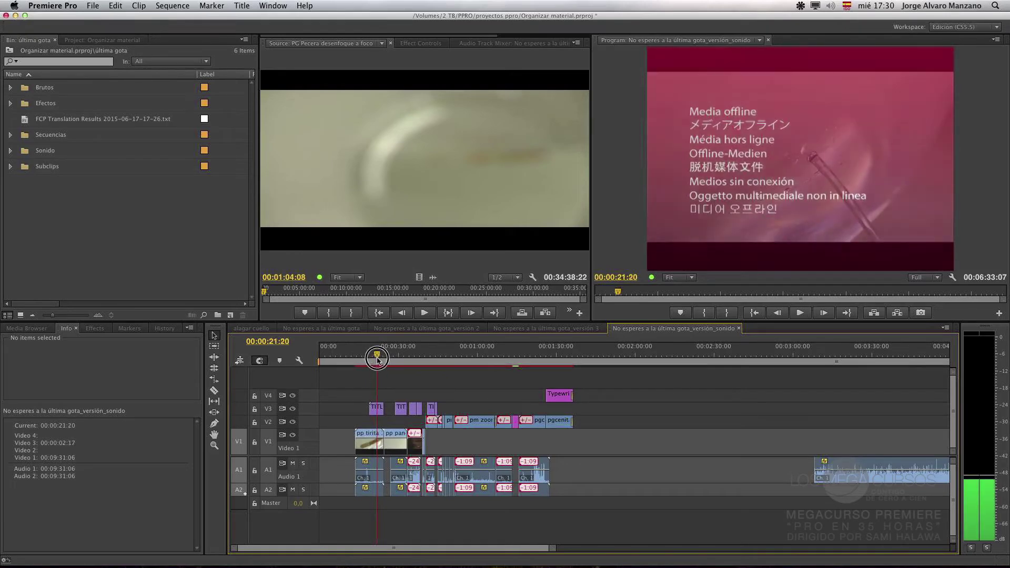
click(292, 409)
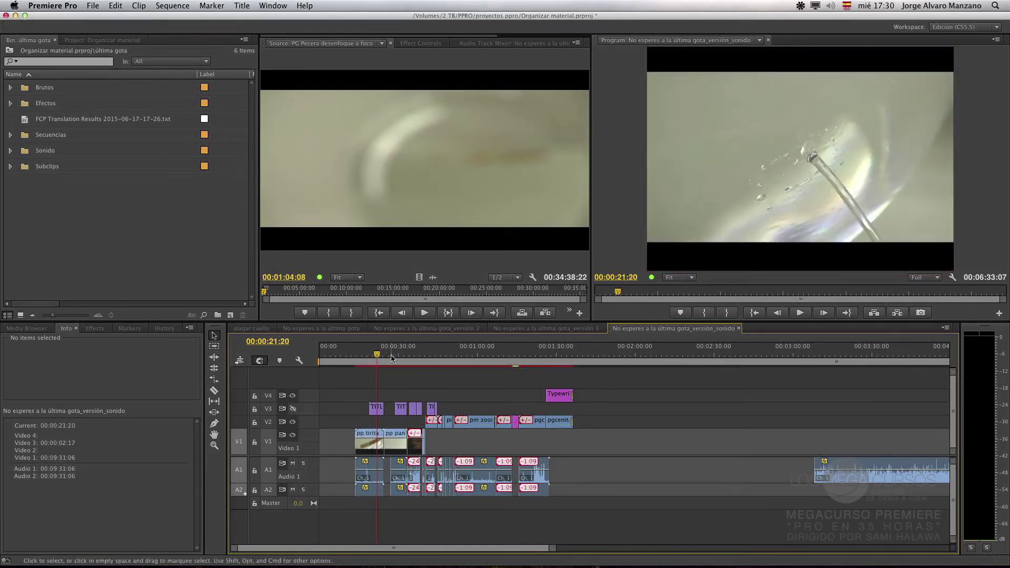
drag(376, 355, 555, 368)
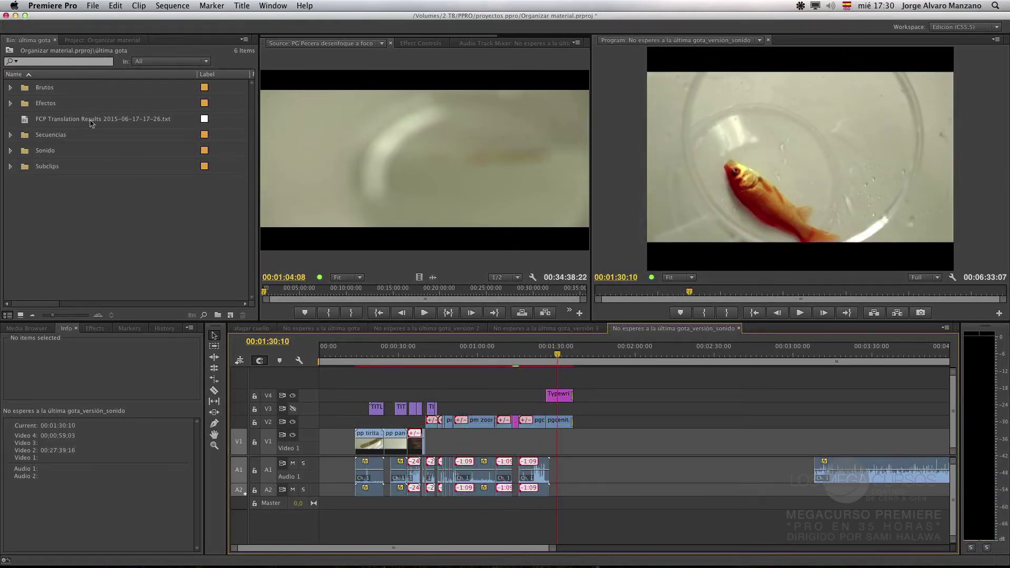
Step: Review the title clips in the Efectos bin once more, collapse it, and return to the main project list with nothing selected
click(11, 103)
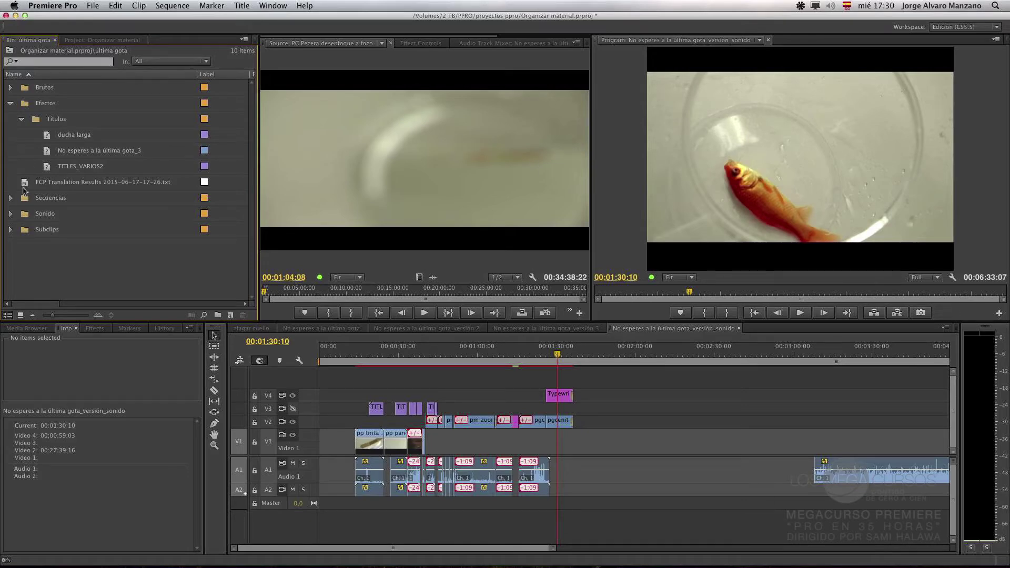
click(10, 104)
click(100, 40)
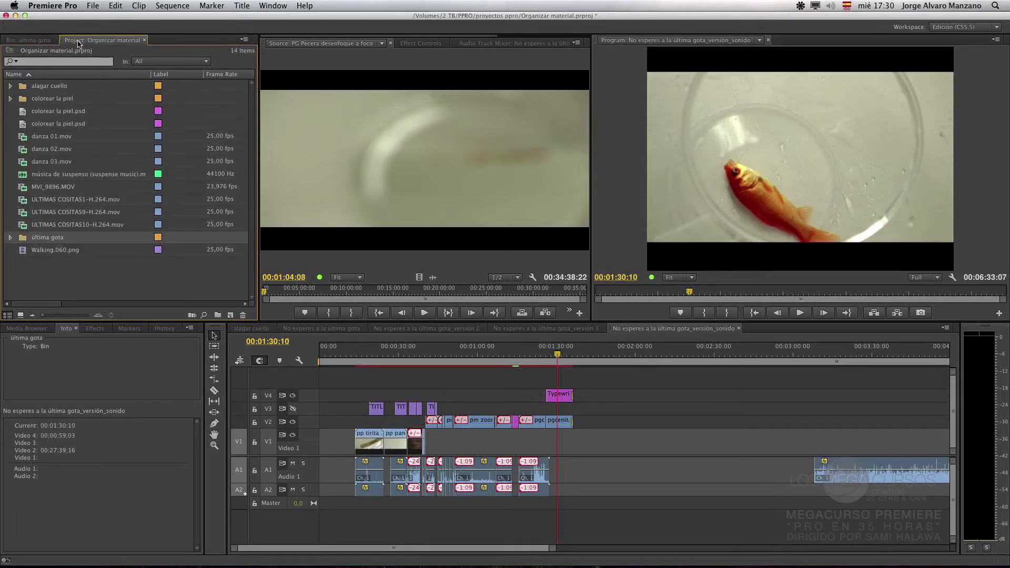
click(57, 271)
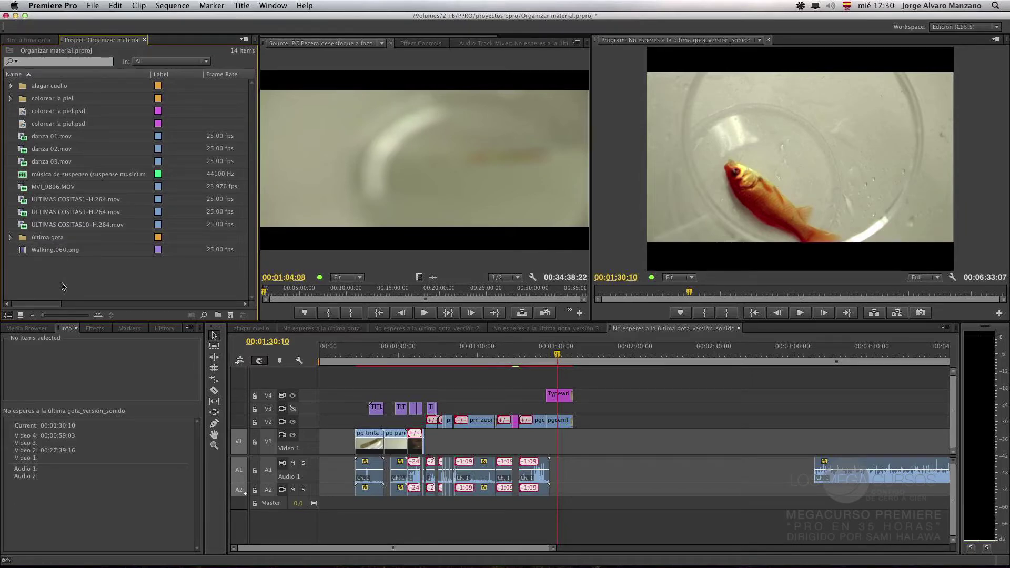
click(92, 6)
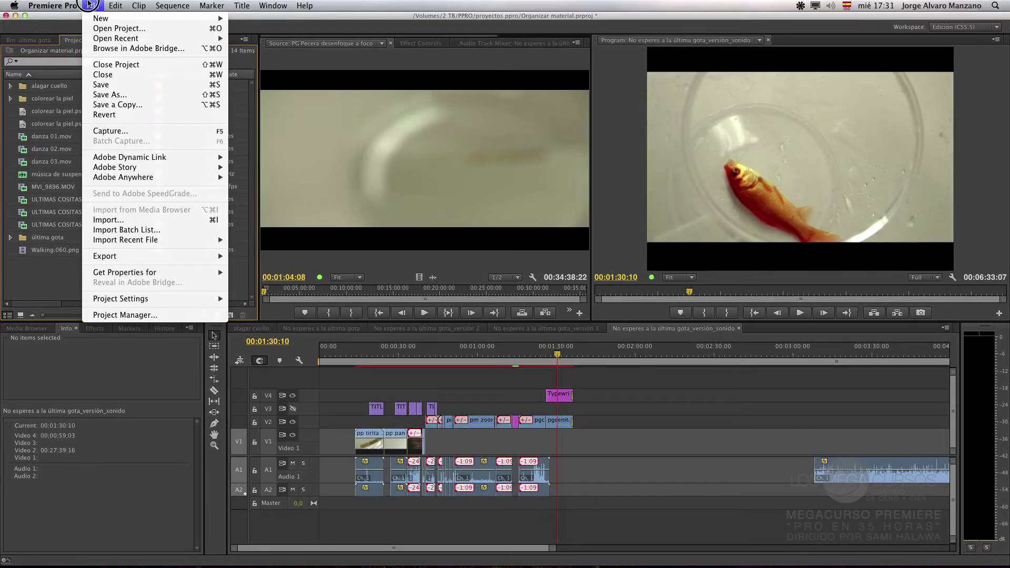
click(91, 6)
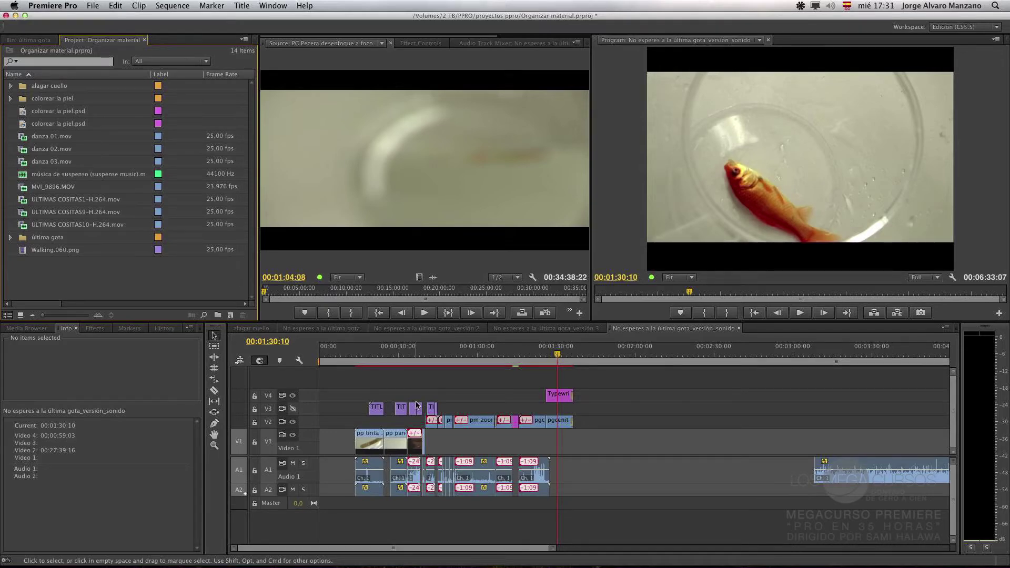
Step: Open the última gota bin, preview the Brutos clips Untitled and Untitled2, and collapse the Brutos bin
double_click(50, 238)
click(10, 87)
double_click(61, 105)
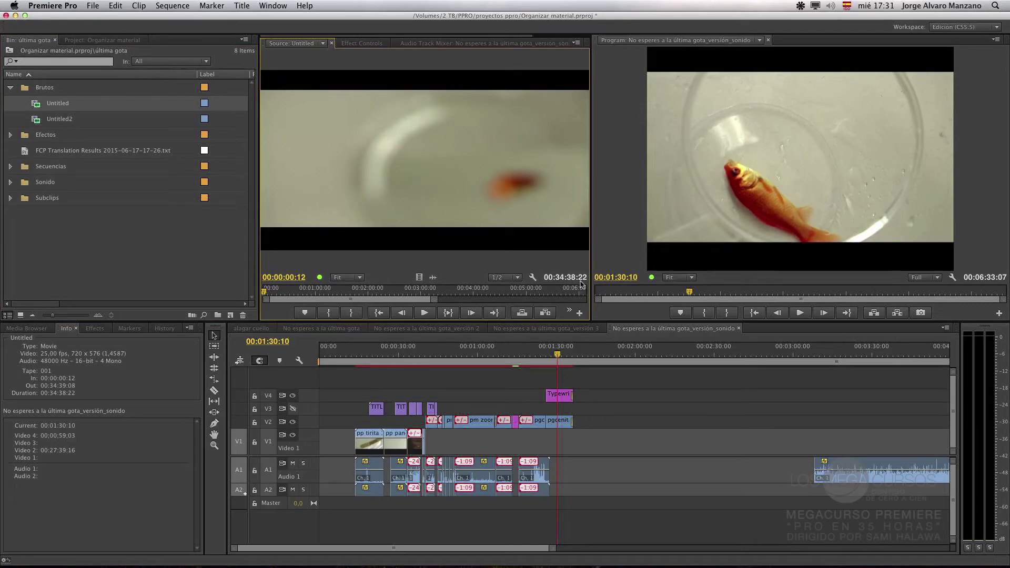
double_click(60, 120)
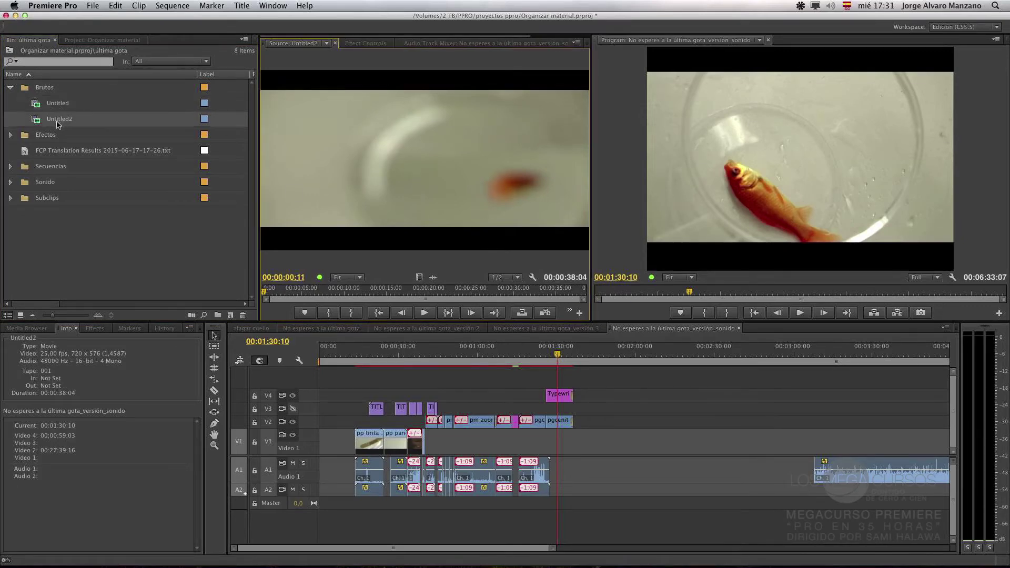
mouse_move(283, 292)
mouse_down()
mouse_move(339, 293)
mouse_move(264, 292)
mouse_up()
click(11, 88)
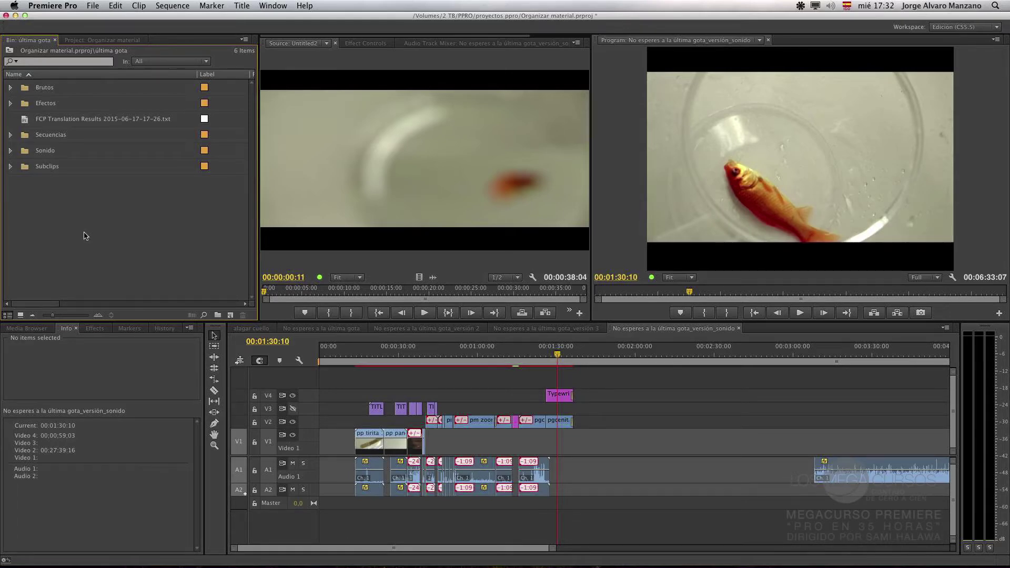
Step: Scrub the versión_sonido sequence to 00:00:38:00 and return to the main project list with nothing selected
drag(392, 354, 419, 353)
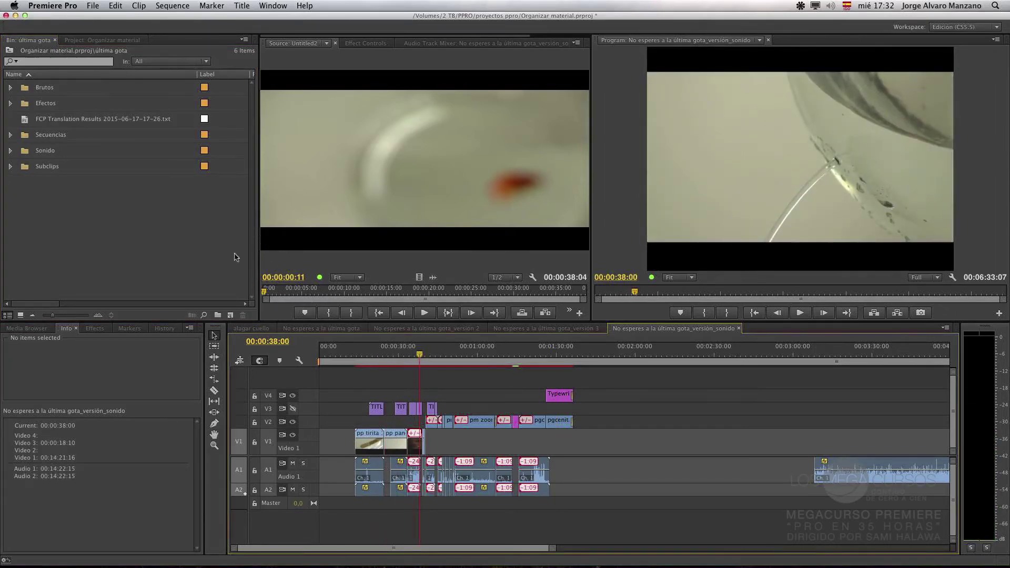
click(126, 227)
click(100, 40)
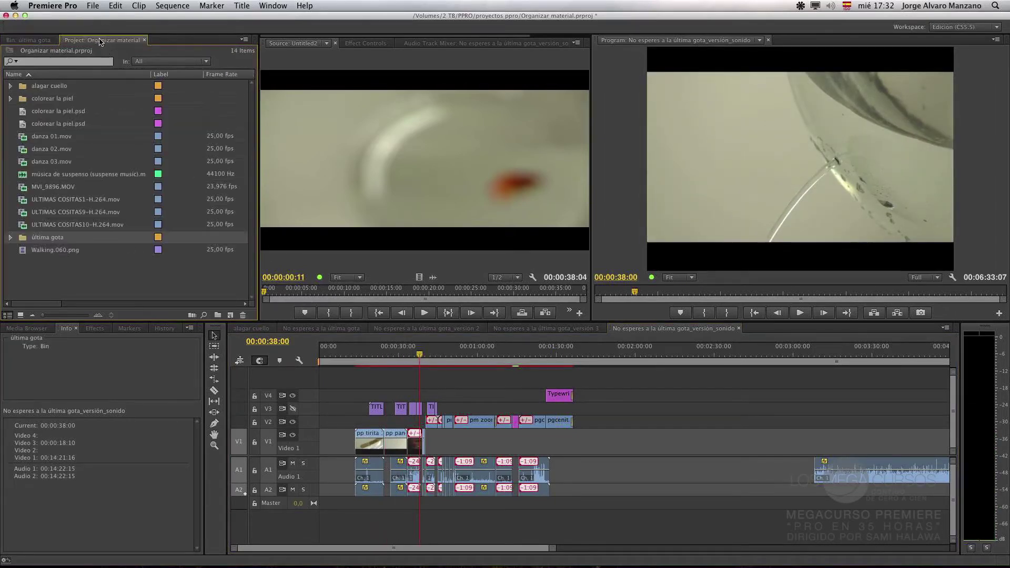
click(58, 271)
Step: Import the GOG79.EDL file from the edls folder
click(116, 5)
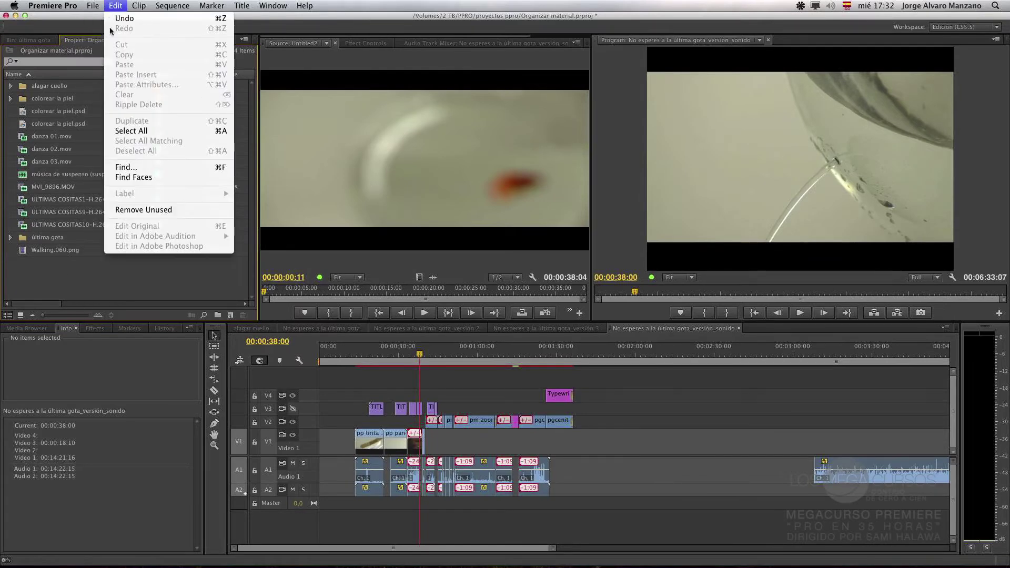
mouse_move(96, 5)
click(122, 221)
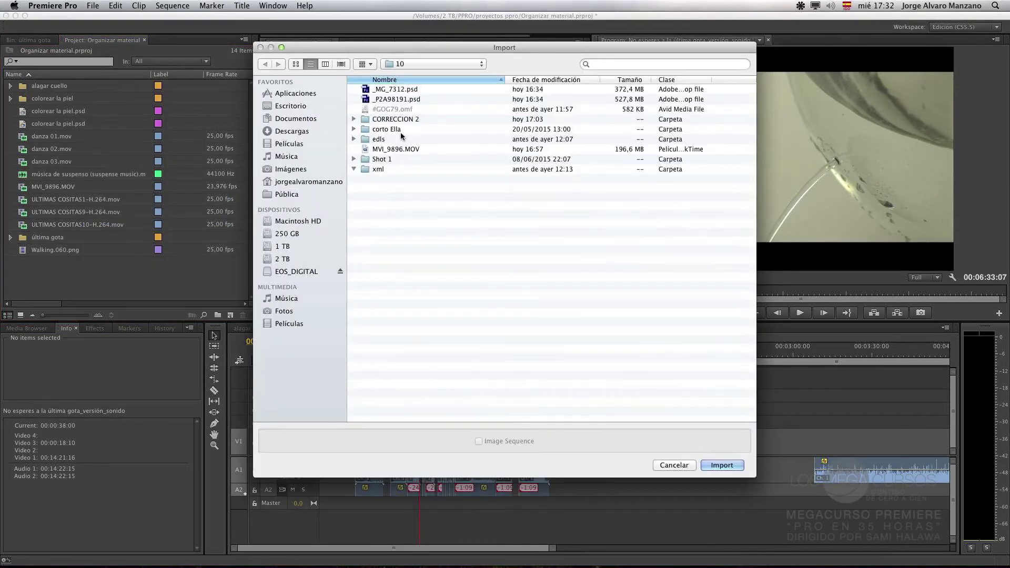
click(354, 169)
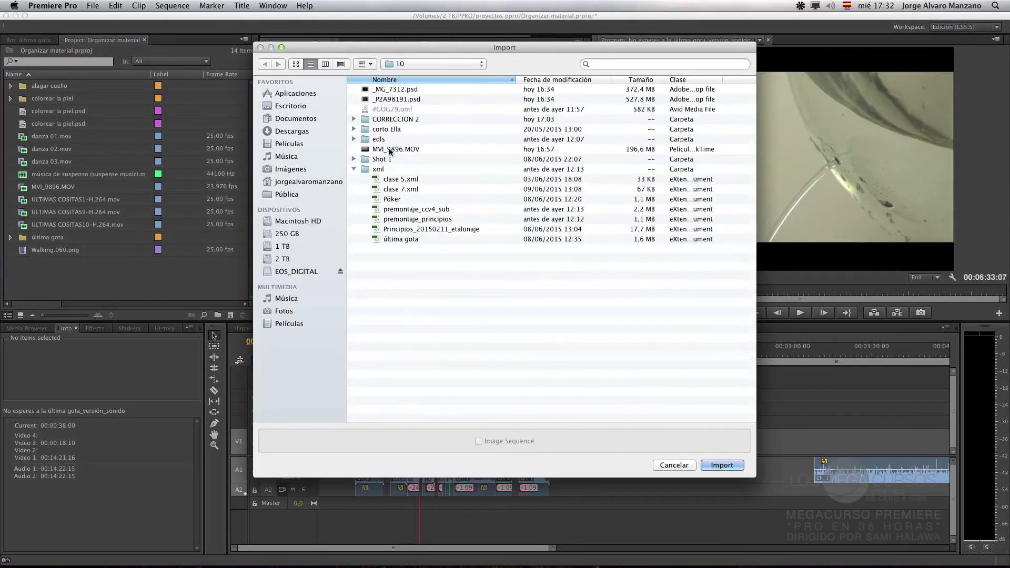
click(354, 169)
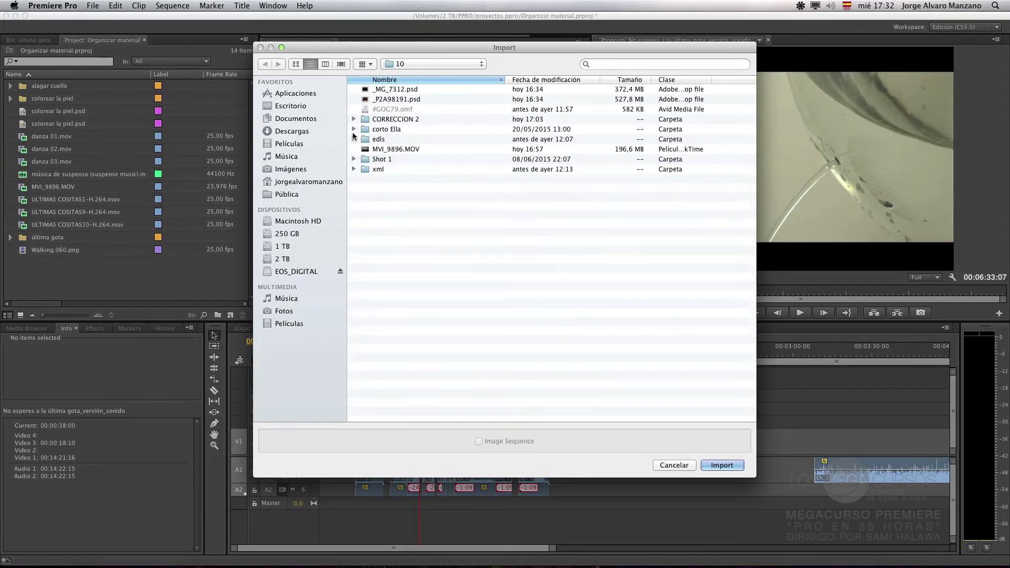
click(354, 139)
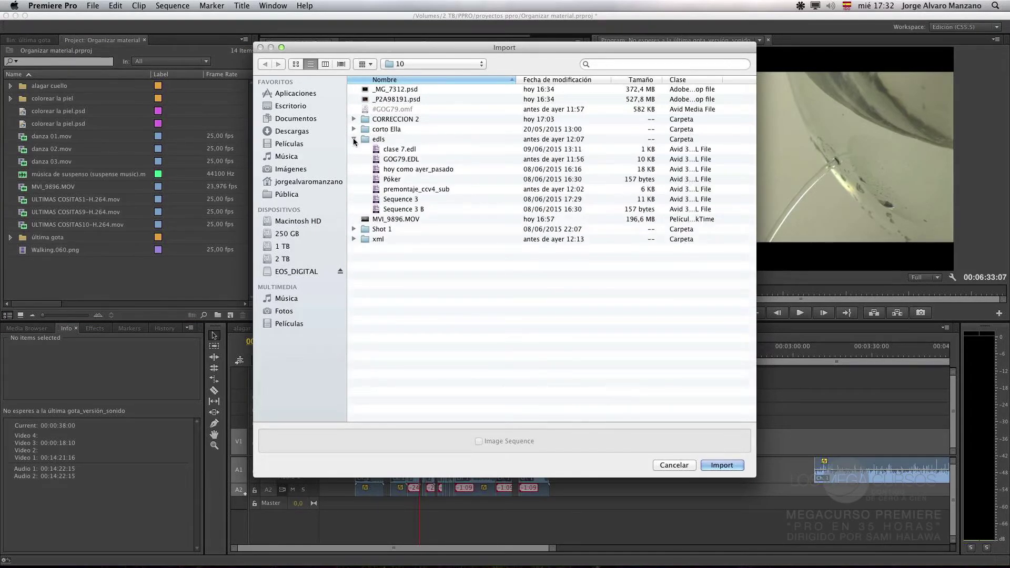
click(407, 161)
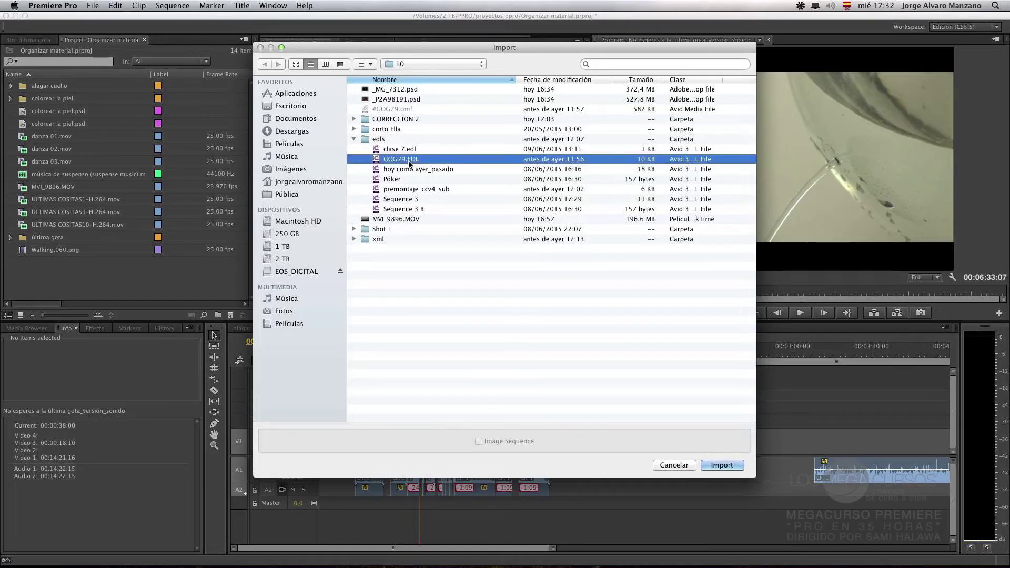
click(354, 129)
click(354, 130)
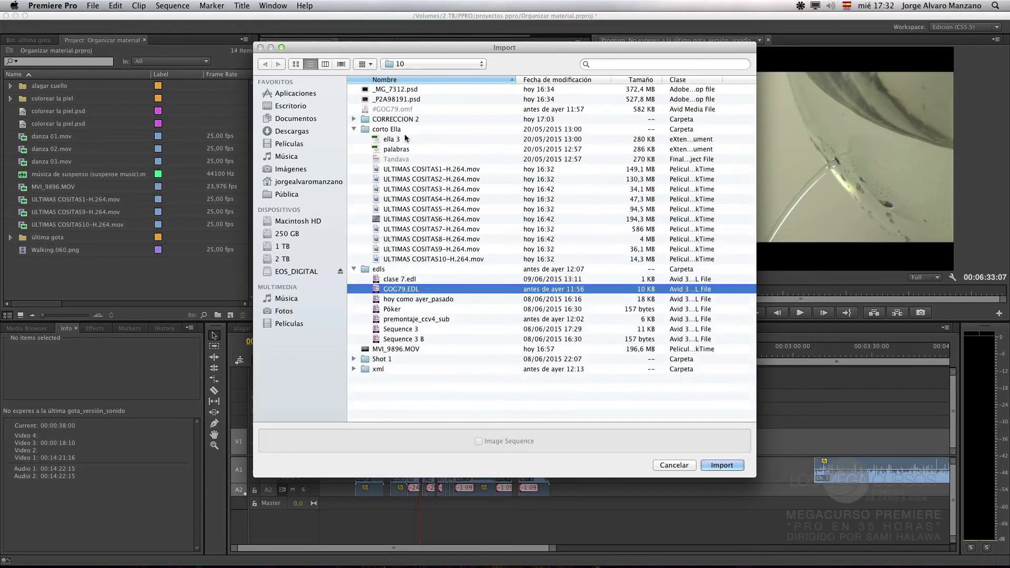
click(354, 128)
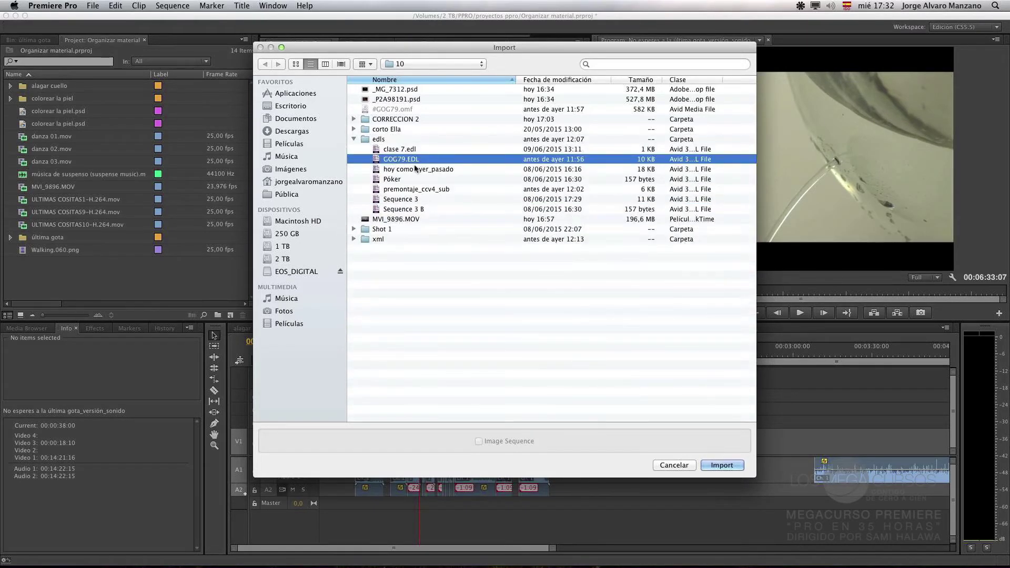
click(707, 466)
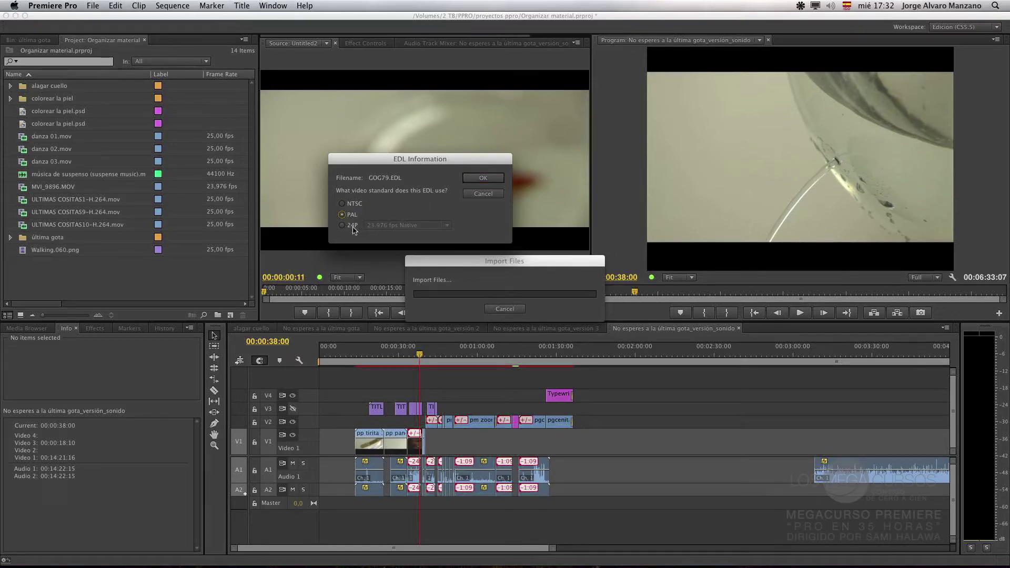
Step: Try the 24P and NTSC video standards for the EDL and view the 24P frame rate options
click(353, 226)
click(392, 225)
click(418, 210)
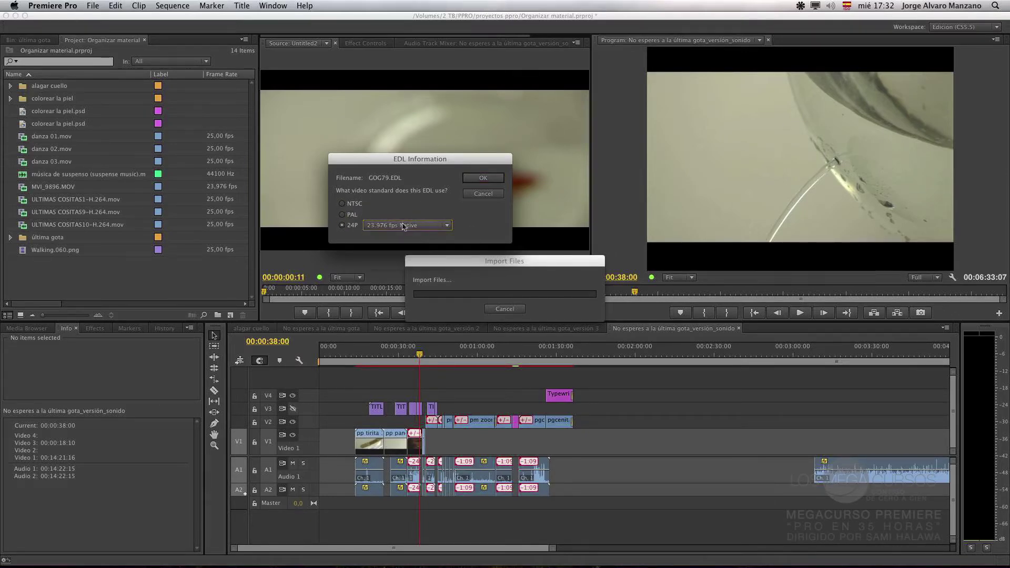
click(351, 216)
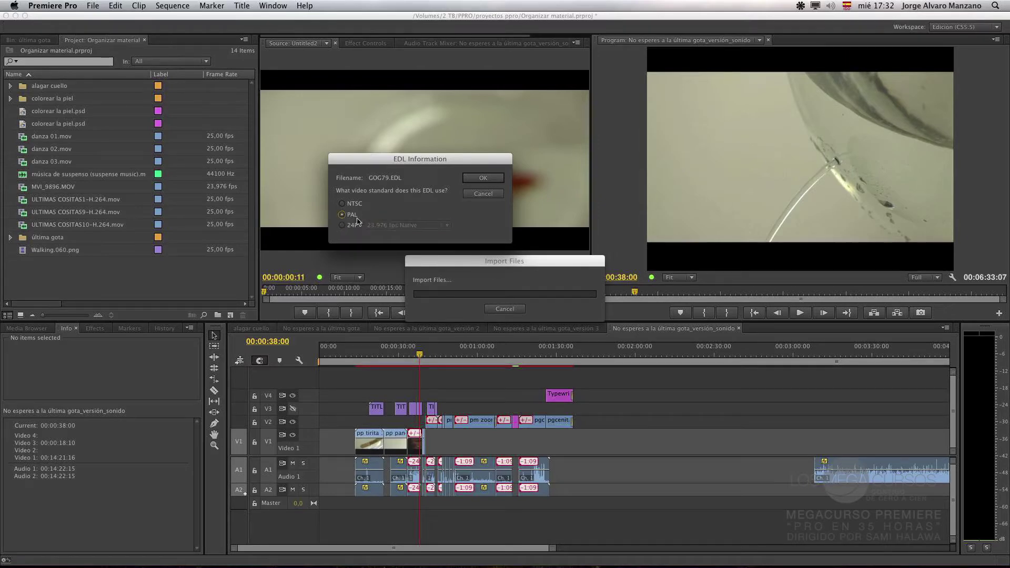
click(352, 226)
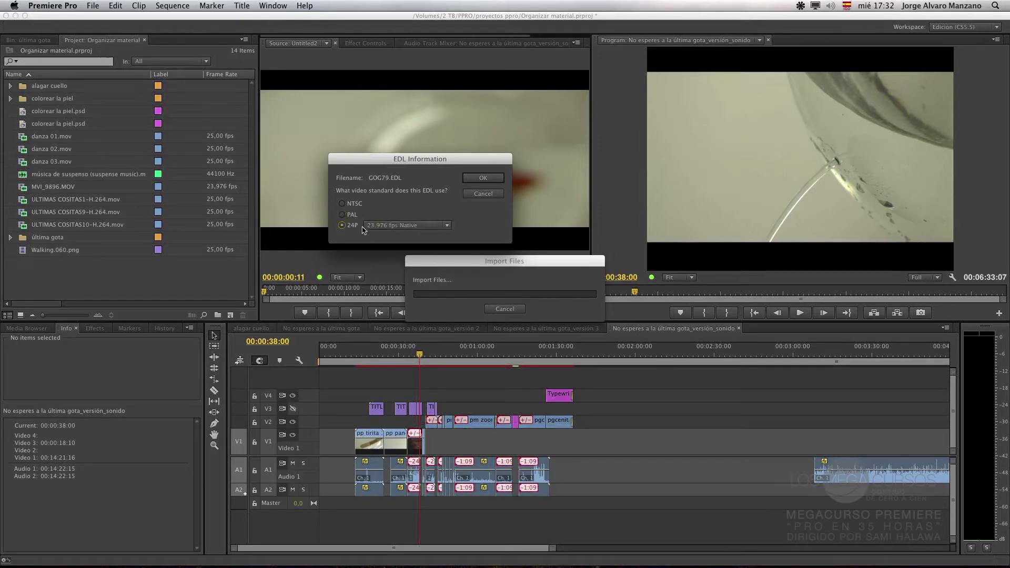
click(394, 225)
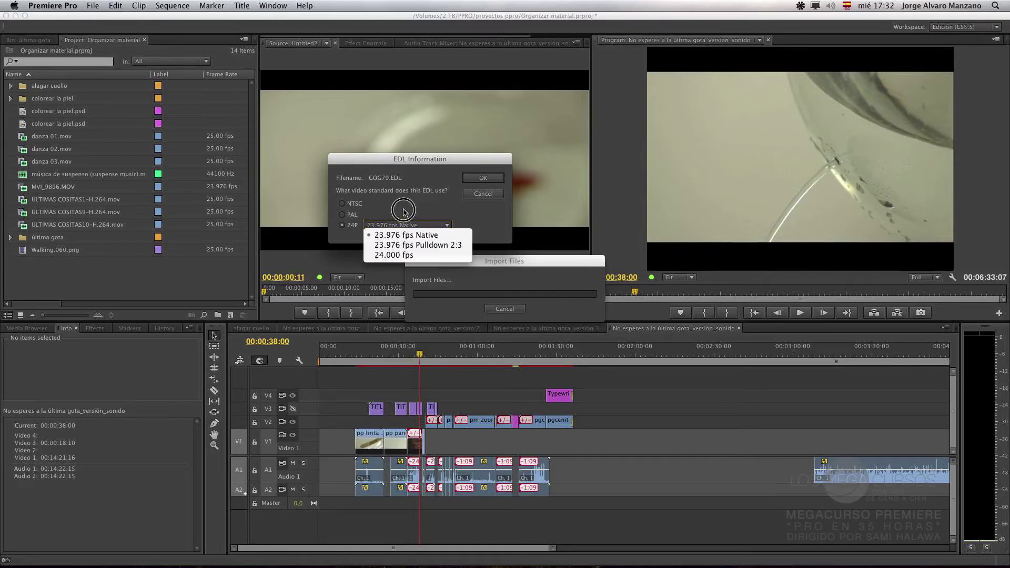
click(403, 214)
click(361, 205)
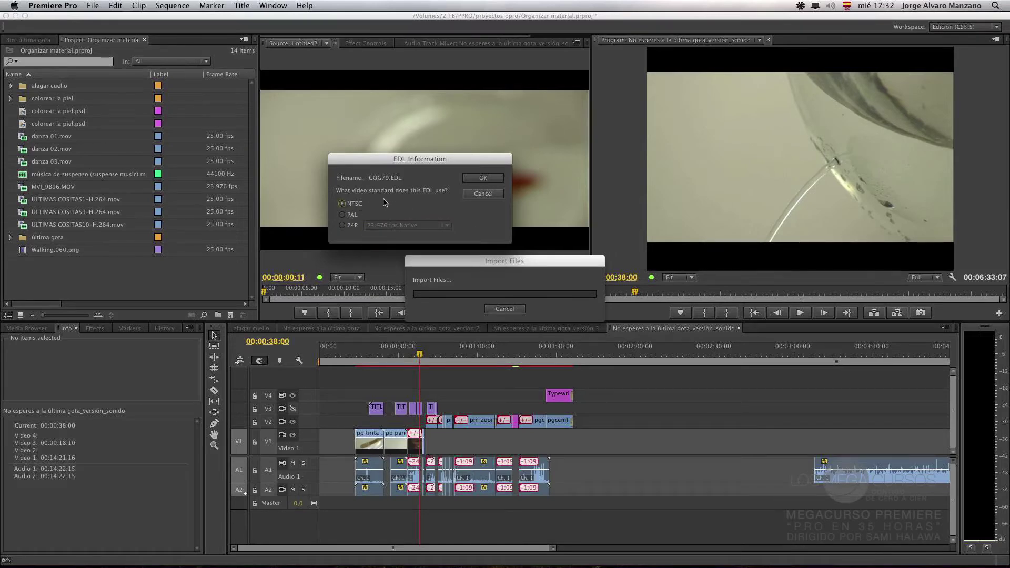
Step: Set the EDL's video standard to PAL and create sequence #GOG79 with the custom SLR 25FPS preset
click(351, 218)
click(475, 182)
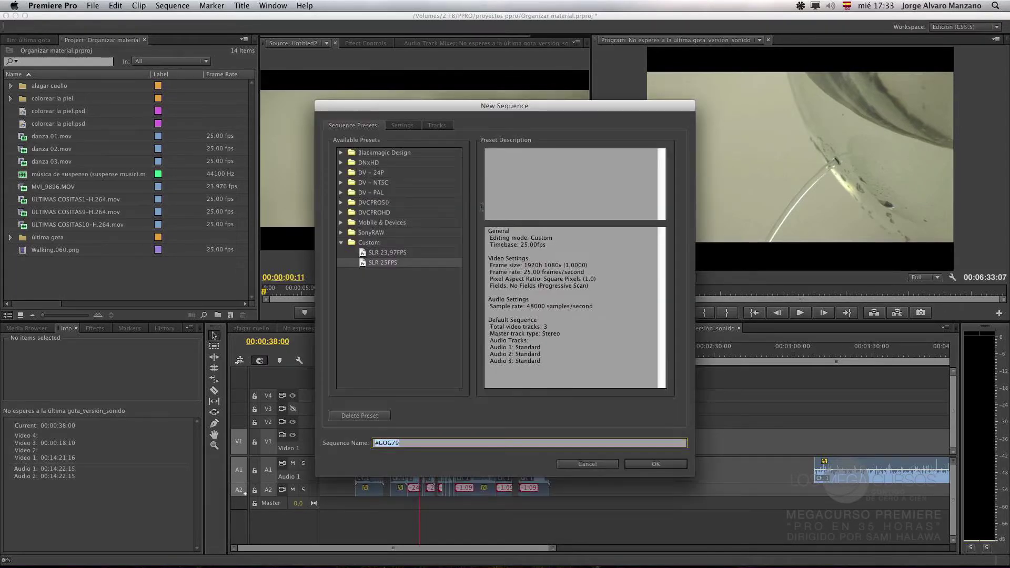
drag(547, 102, 478, 40)
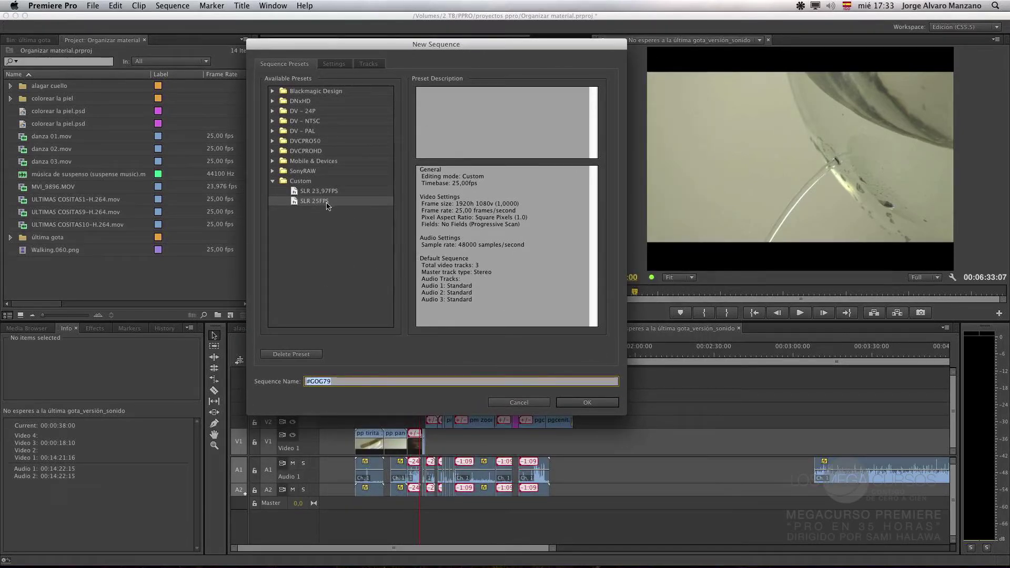
click(587, 403)
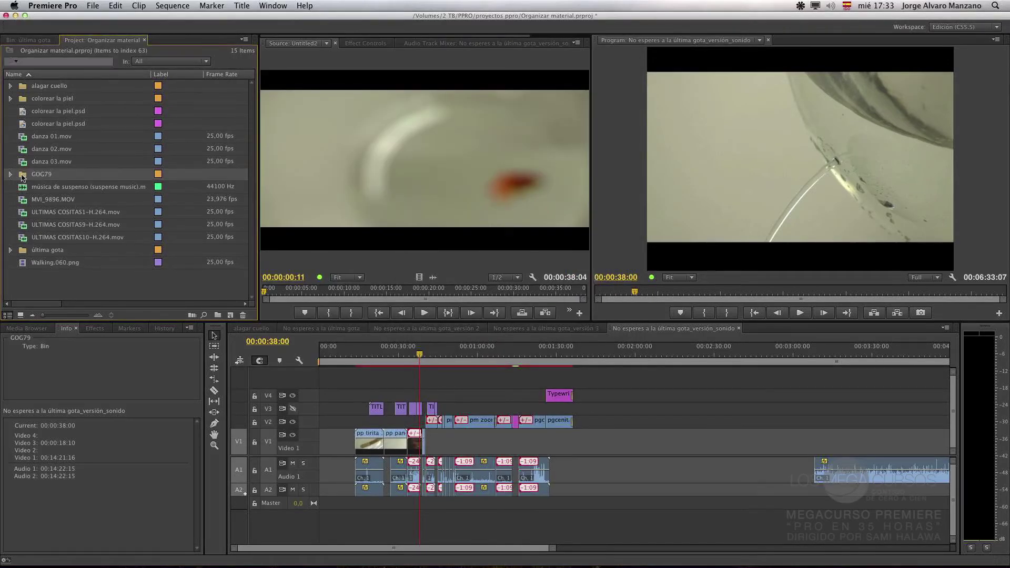
Step: Open the GOG79 bin in its own window and dock it beside the project list
double_click(23, 178)
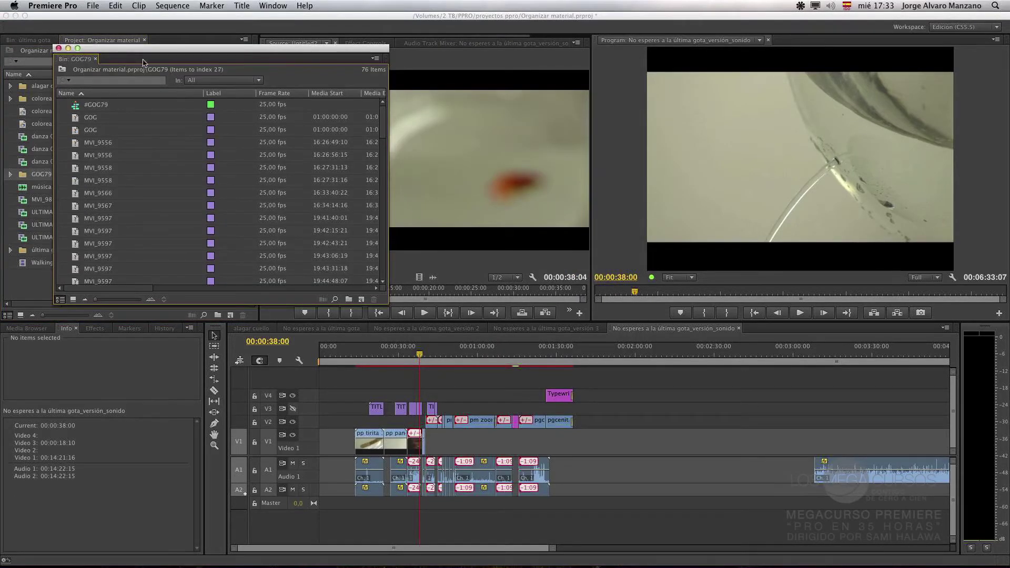
drag(146, 53, 127, 134)
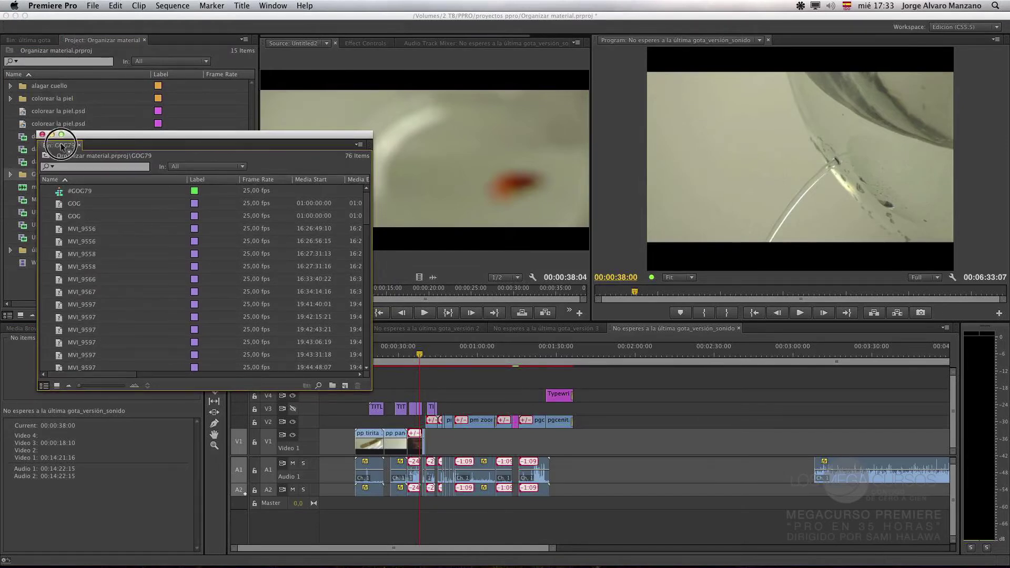
drag(40, 144, 105, 41)
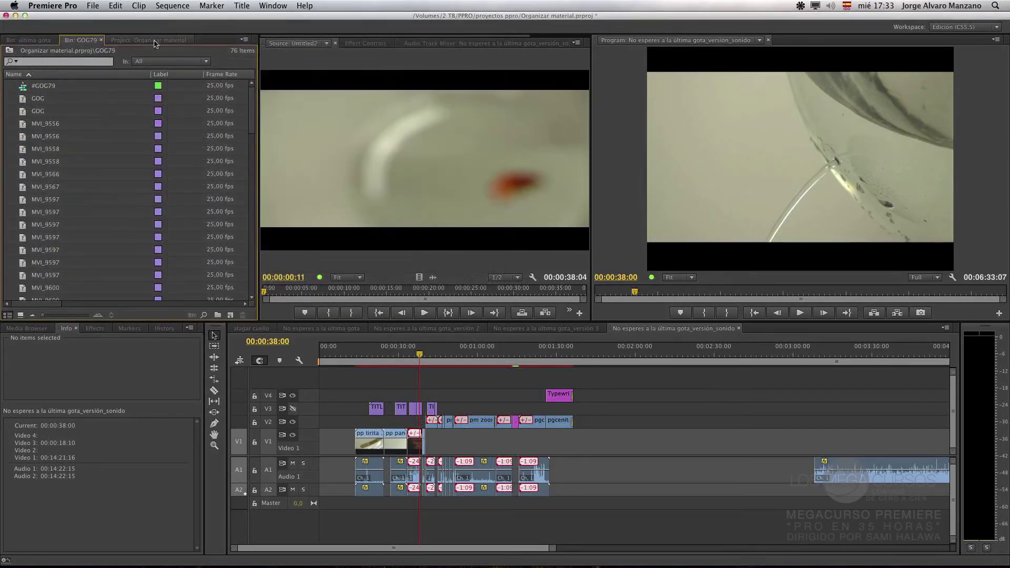
Step: Examine the imported GOG79 bin, checking the first GOG clip's details and viewing the clips as icons and as a list
mouse_move(251, 108)
mouse_down()
mouse_move(234, 295)
mouse_move(250, 92)
mouse_up()
click(45, 100)
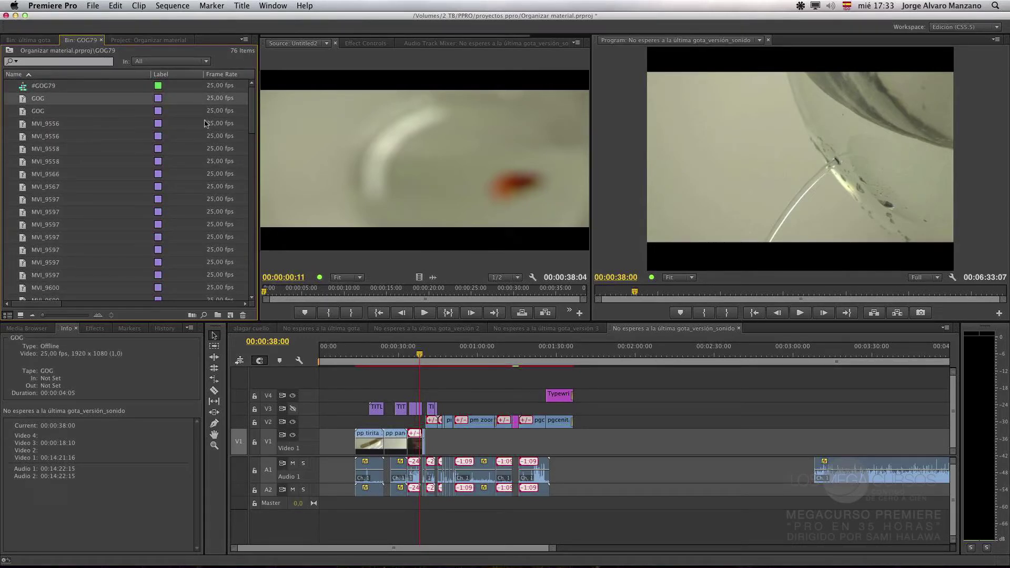
click(20, 315)
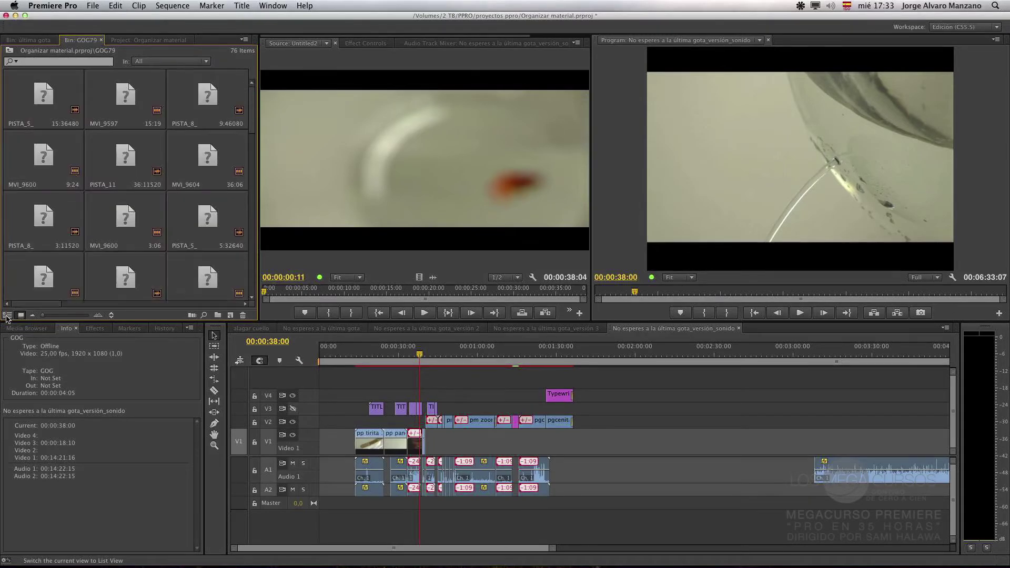
click(8, 315)
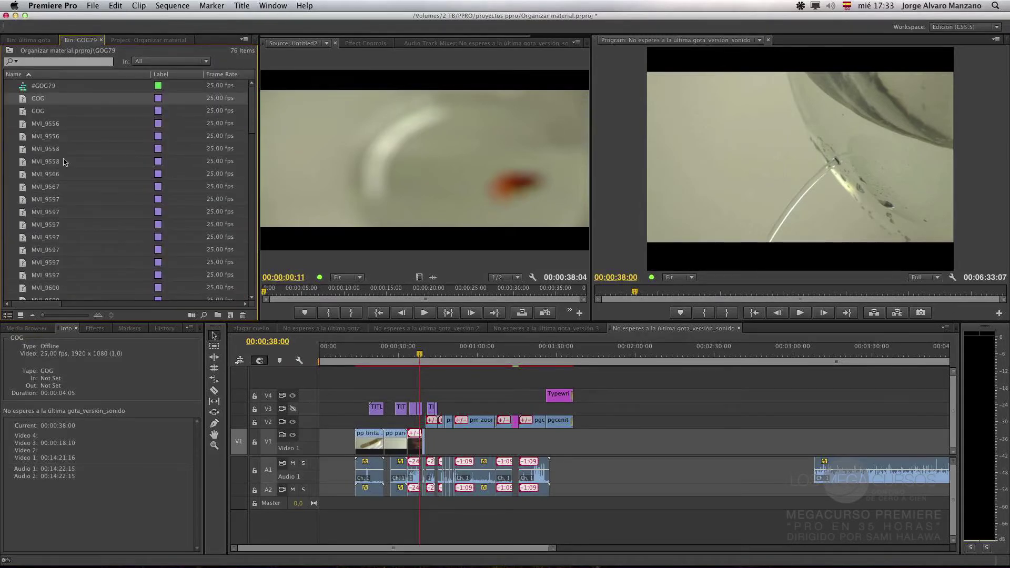
Step: Open the #GOG79 sequence, fit the whole edit in view, and place the playhead at 01:00:12:20
double_click(45, 86)
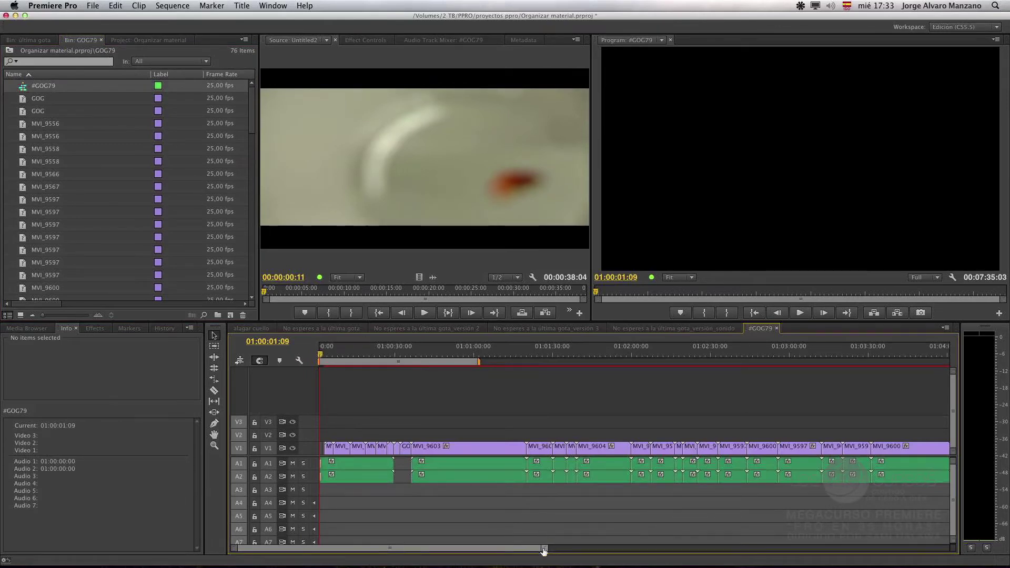
click(545, 548)
drag(667, 551, 237, 548)
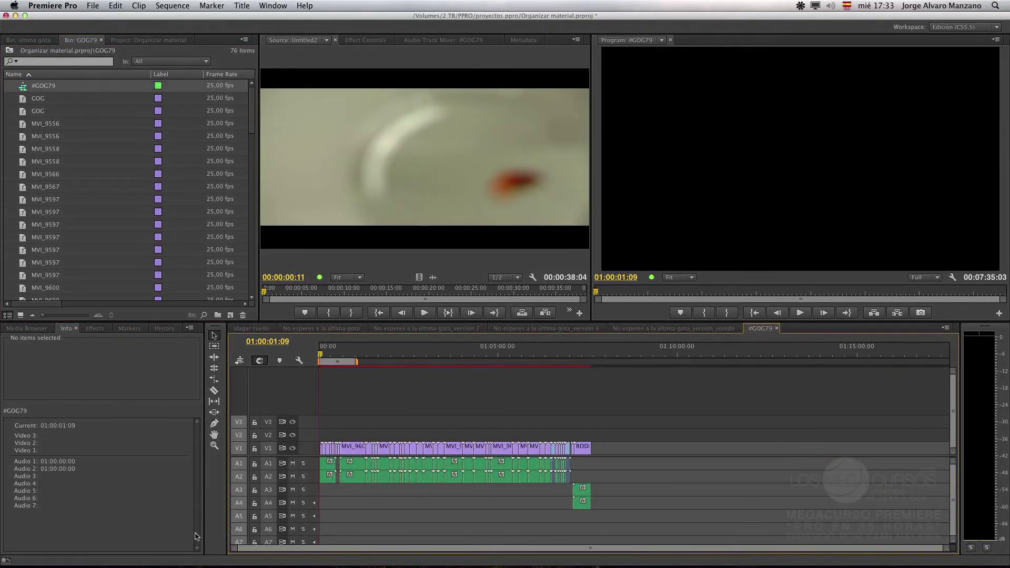
click(325, 356)
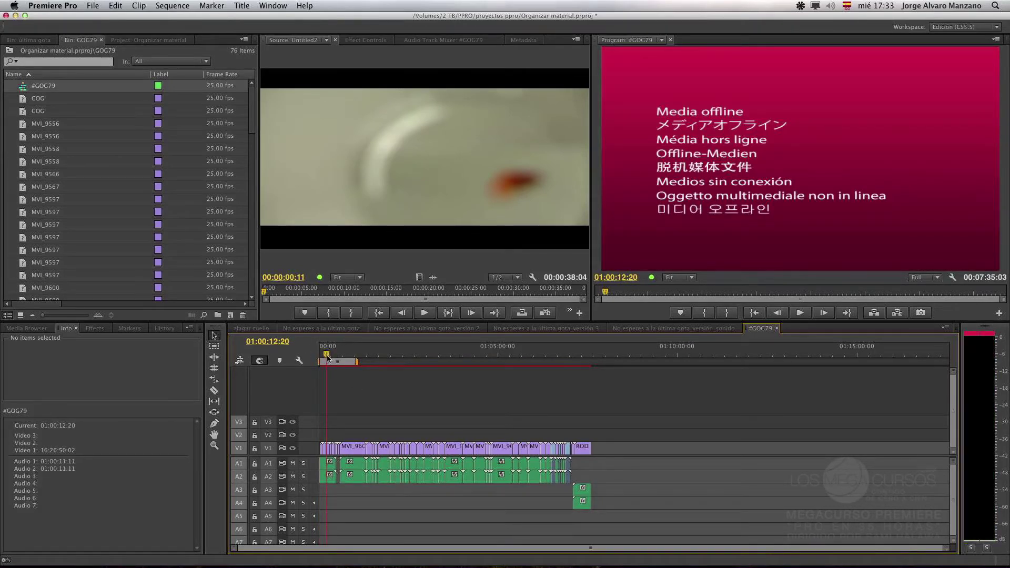
Step: Toggle solo on audio tracks A1 and A2 of #GOG79 and mute both tracks
click(303, 463)
click(304, 476)
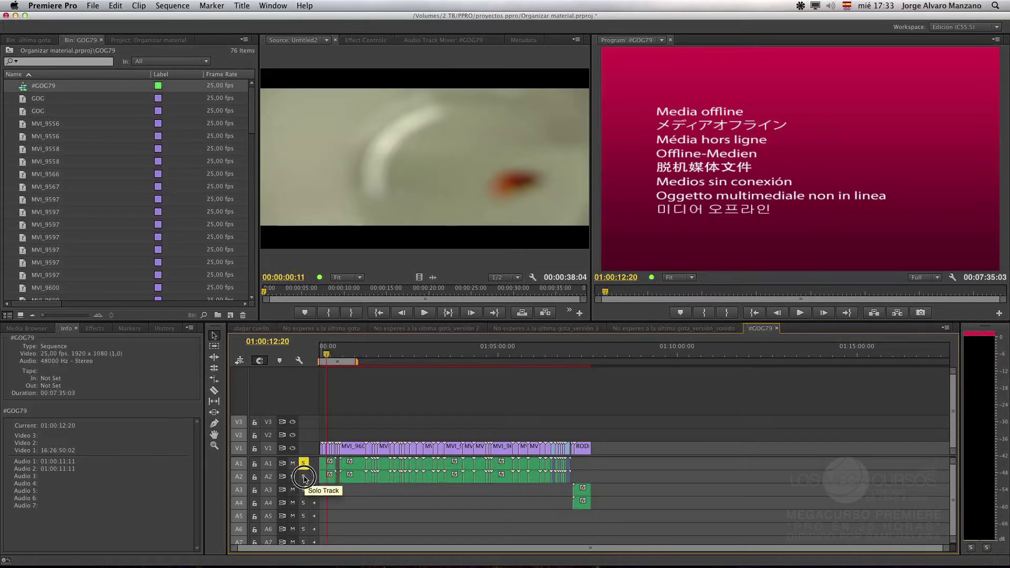
click(303, 463)
click(303, 477)
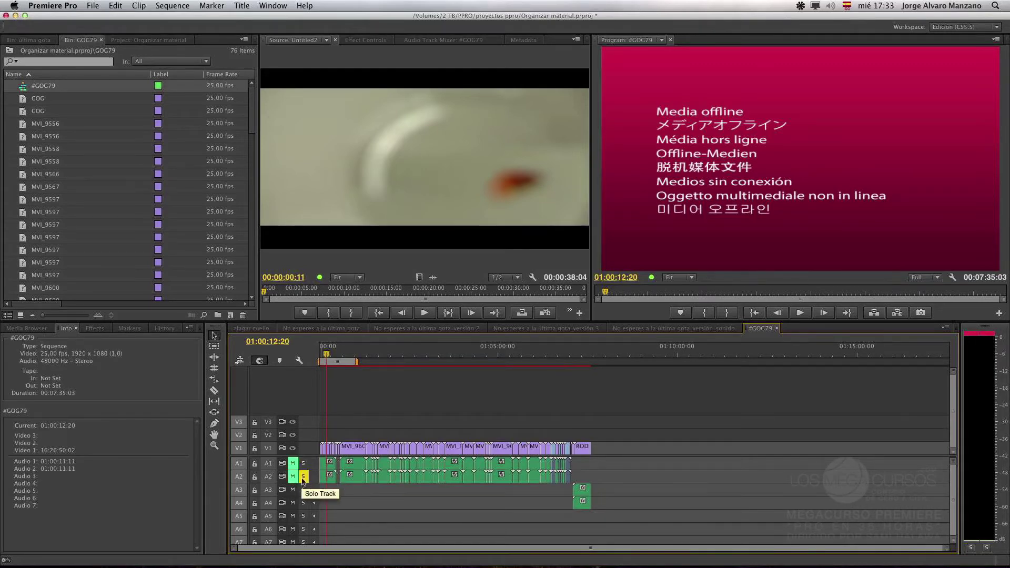
Step: Turn off solo on audio track A2 of #GOG79 and move the playhead to 01:00:04:22
click(302, 477)
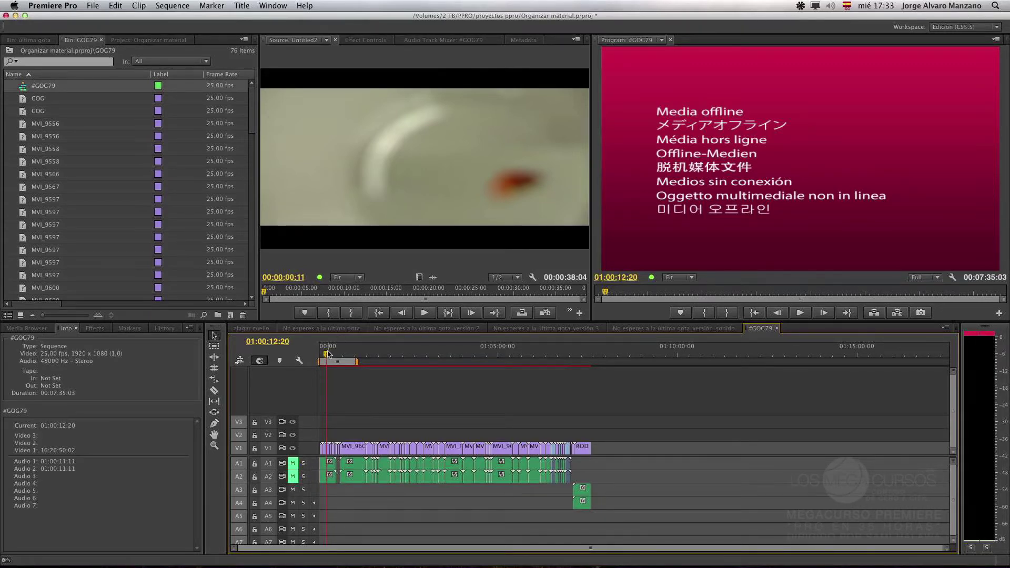
mouse_move(328, 353)
mouse_down()
mouse_move(311, 351)
mouse_move(322, 352)
mouse_up()
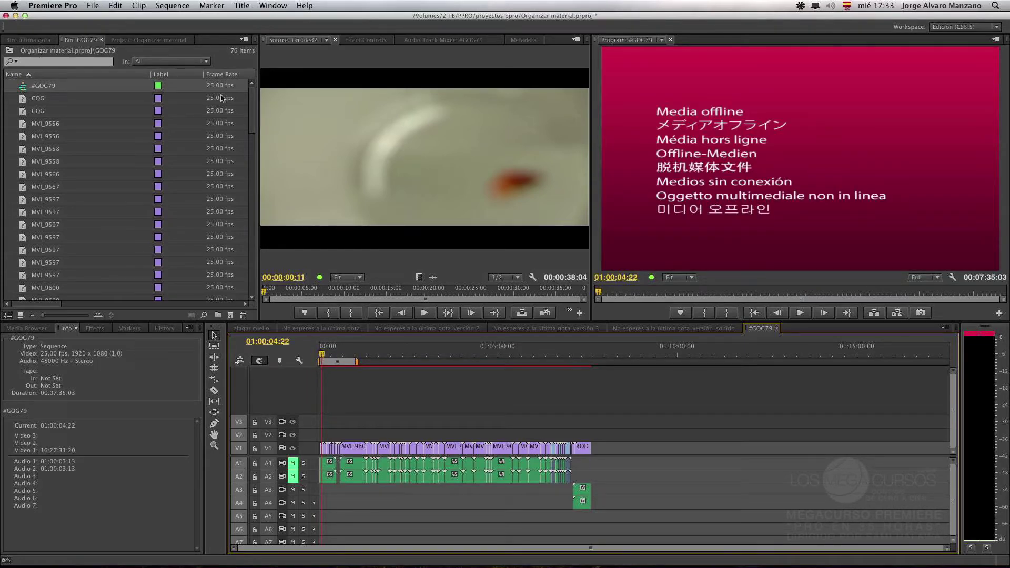
Step: Look through the whole clip list of the GOG79 bin and delete that bin from the project
click(252, 95)
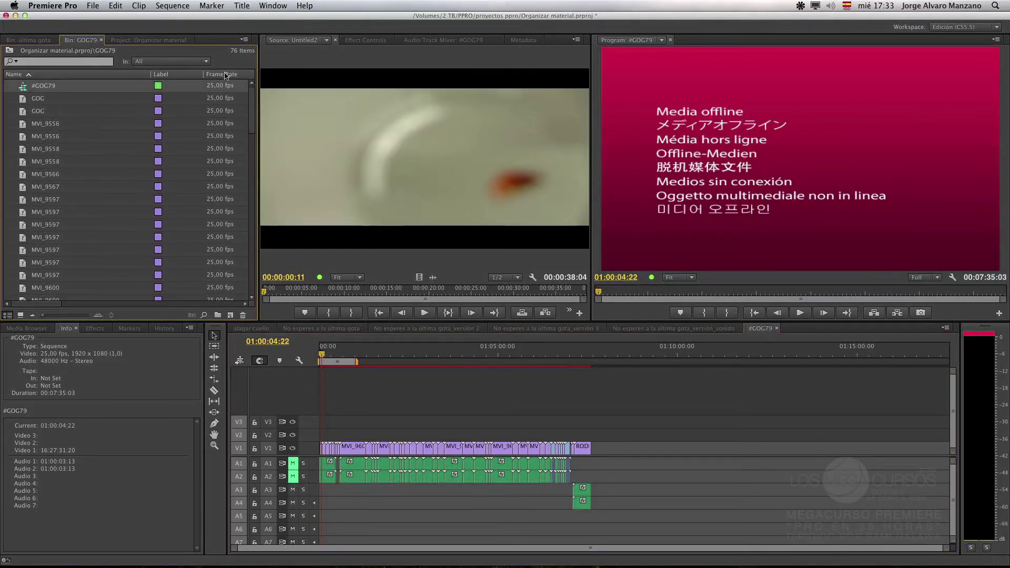
key(super+shift+a)
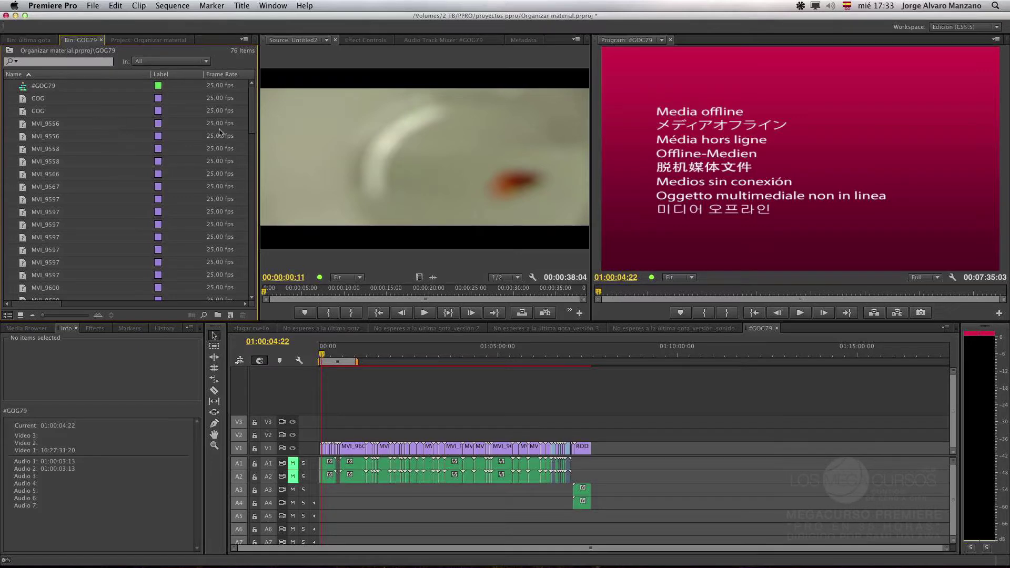
click(249, 116)
drag(249, 116, 216, 290)
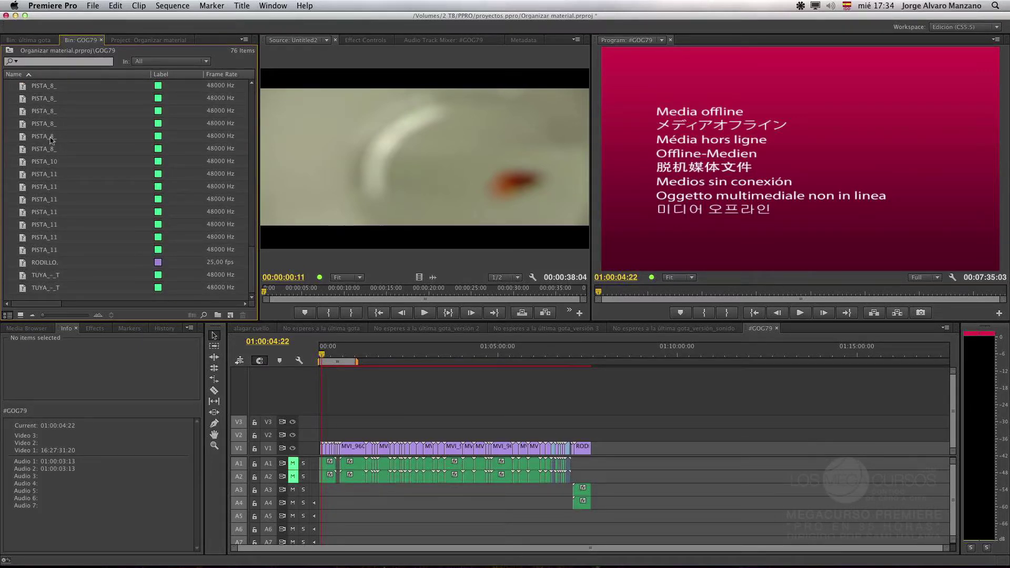
drag(251, 247, 217, 64)
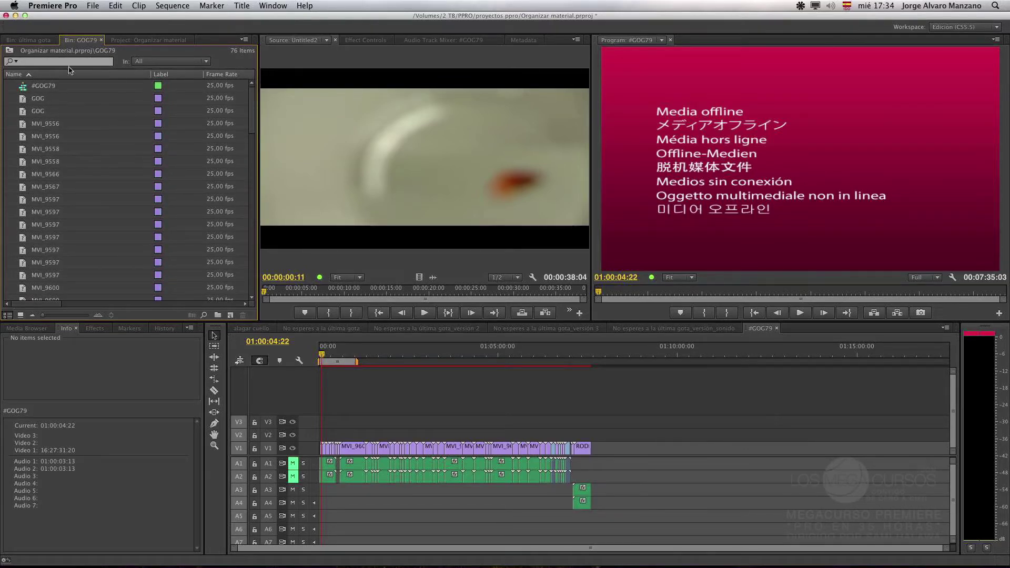
click(101, 40)
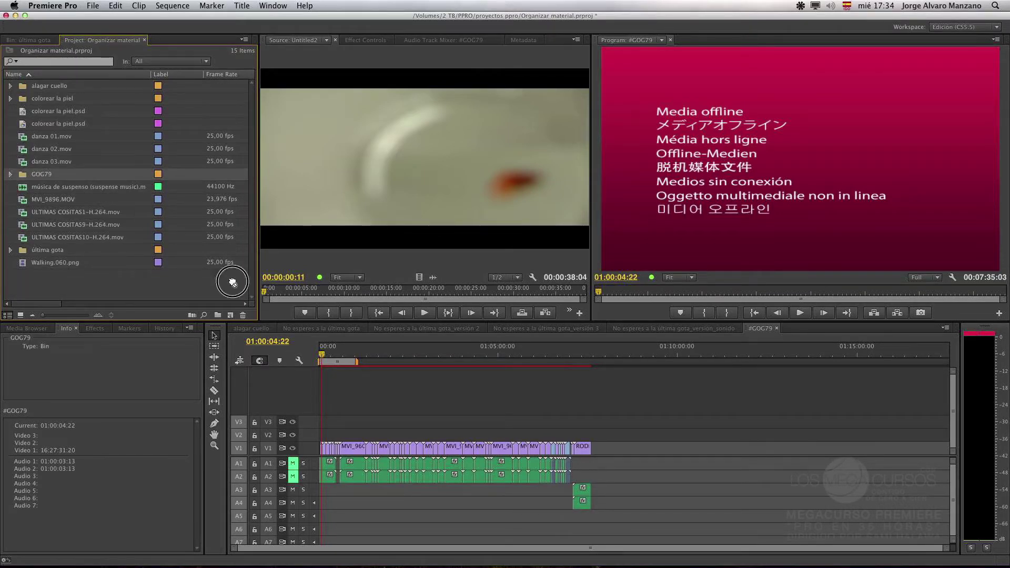
click(243, 314)
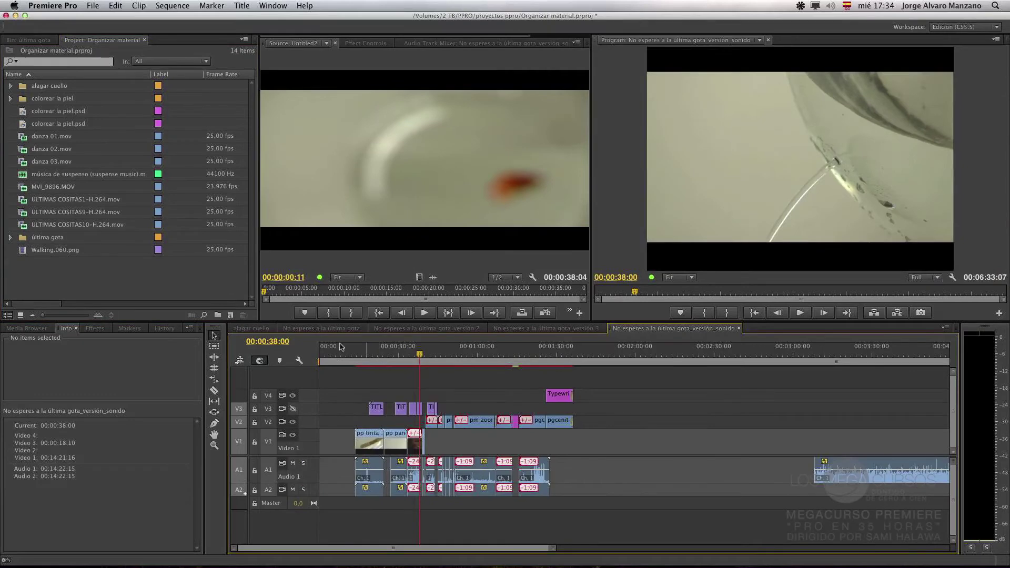
Step: Import the Póker EDL from the edls folder as PAL, using the SLR 25FPS sequence preset
click(92, 6)
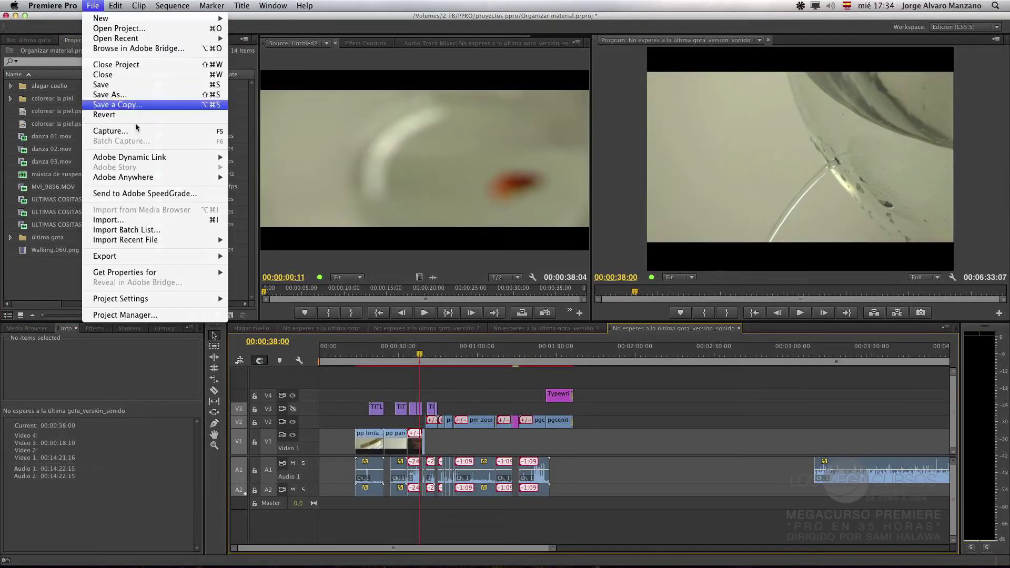
click(108, 219)
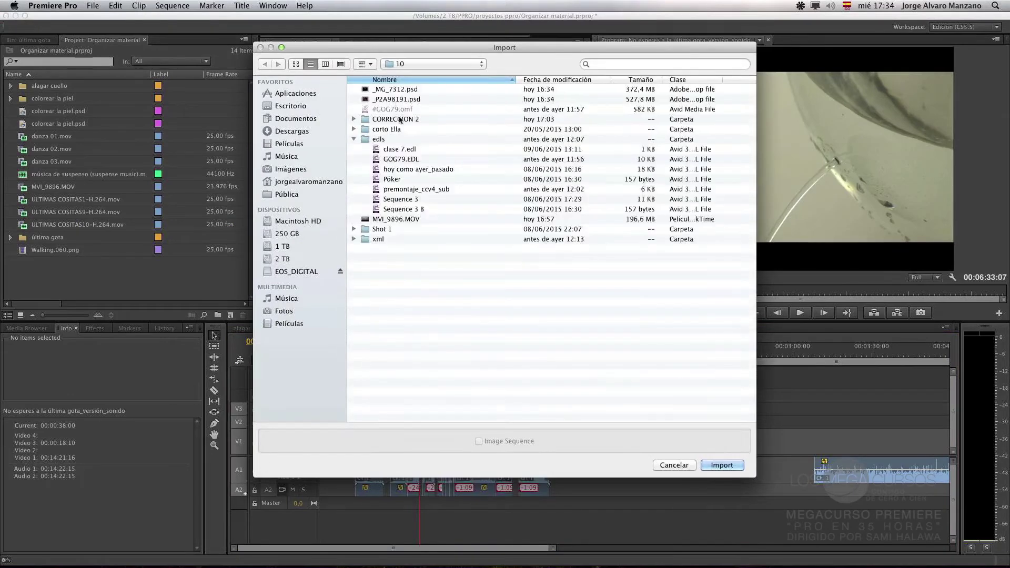
click(397, 179)
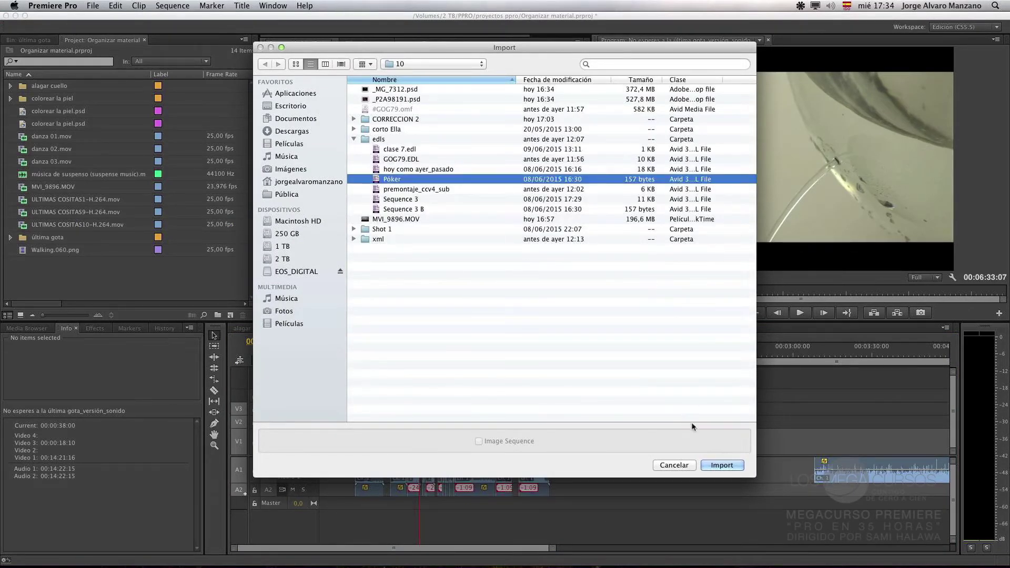
click(728, 469)
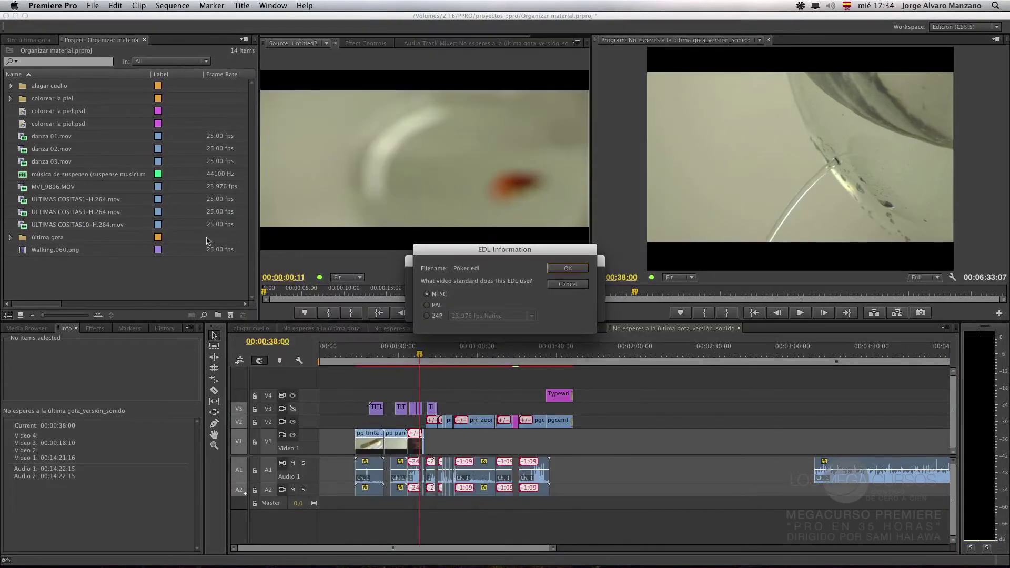
click(442, 305)
click(568, 268)
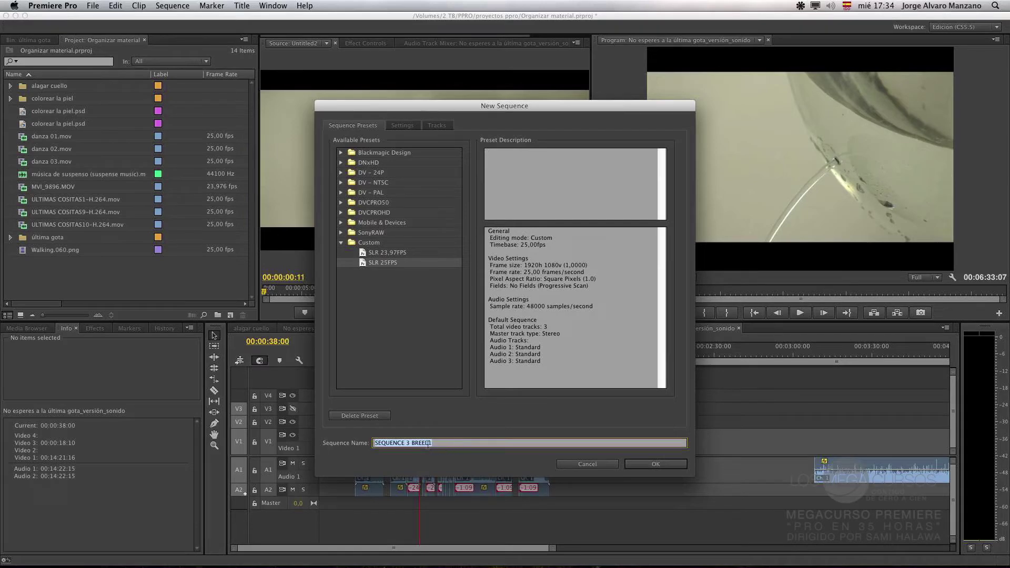
click(645, 463)
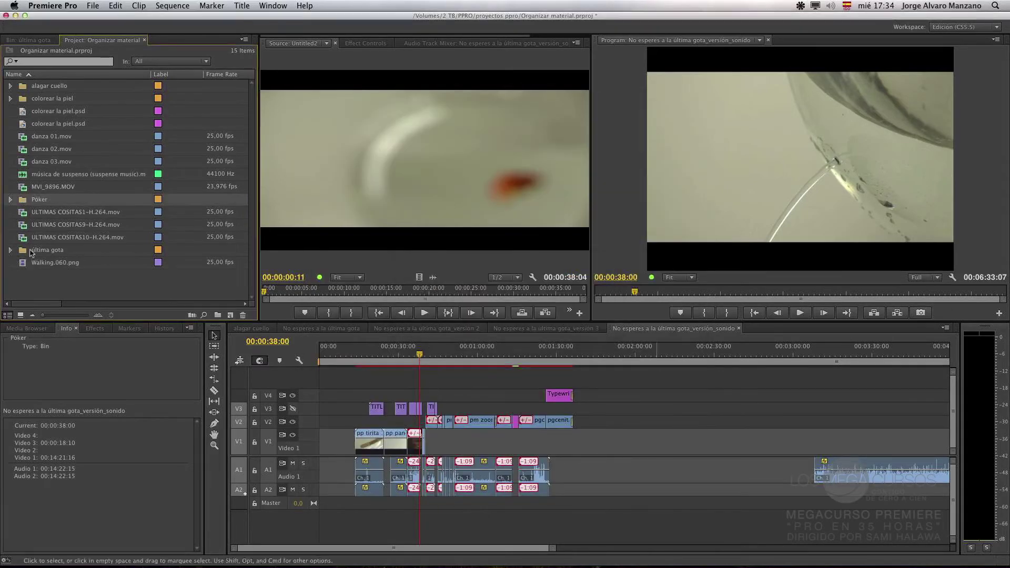
Step: Open the SEQUENCE 3 BREEL1 sequence from the Póker bin and delete the Póker bin from the project
click(10, 200)
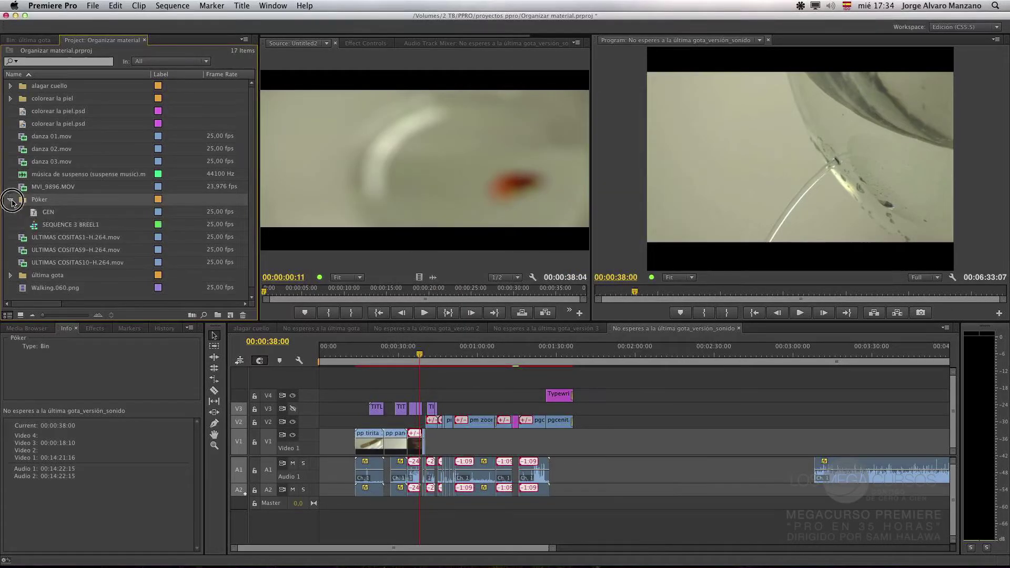
double_click(62, 226)
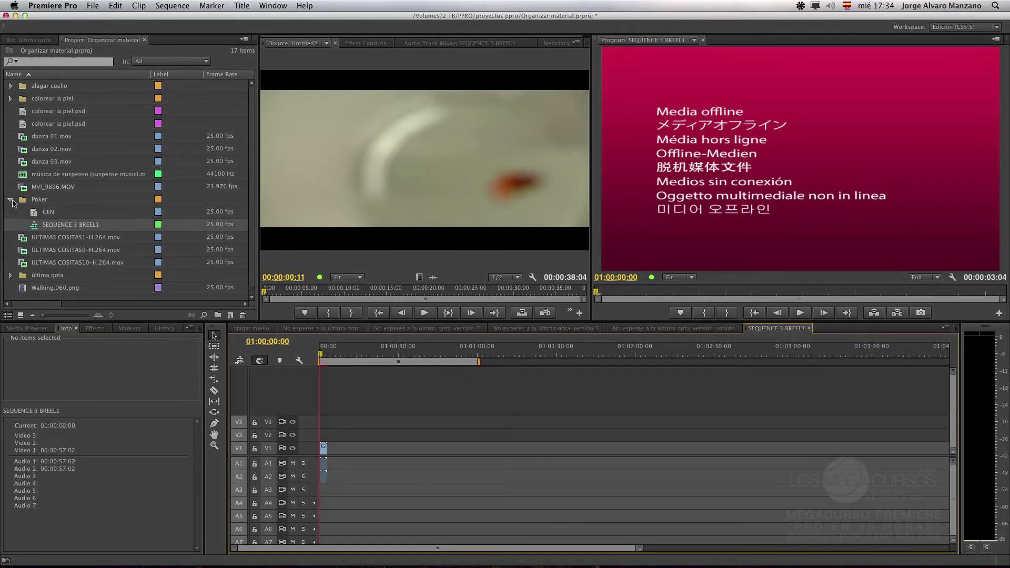
drag(27, 201, 243, 315)
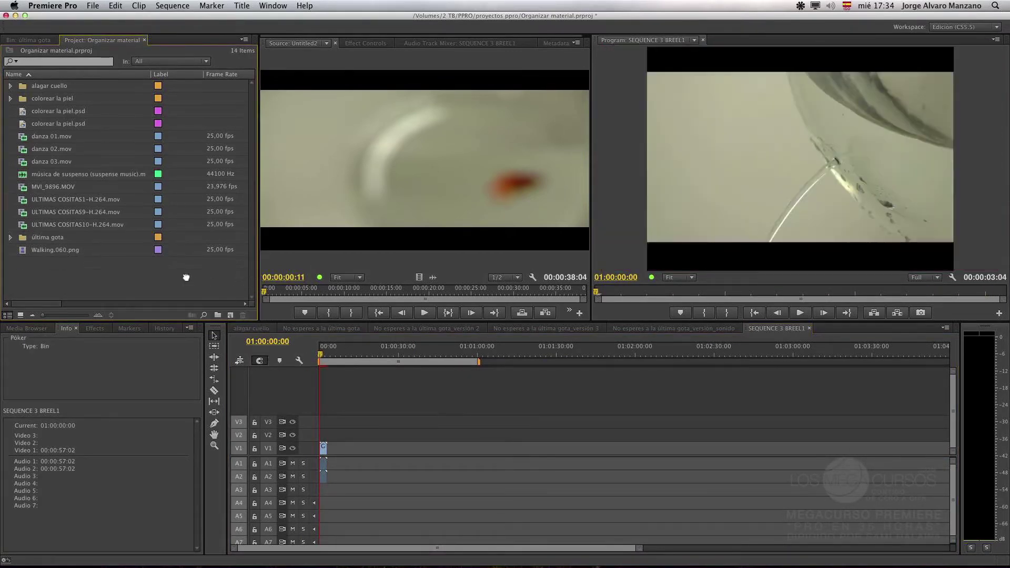
Step: Import the hoy como ayer_pasado EDL as PAL, using the SLR 25FPS sequence preset
click(93, 6)
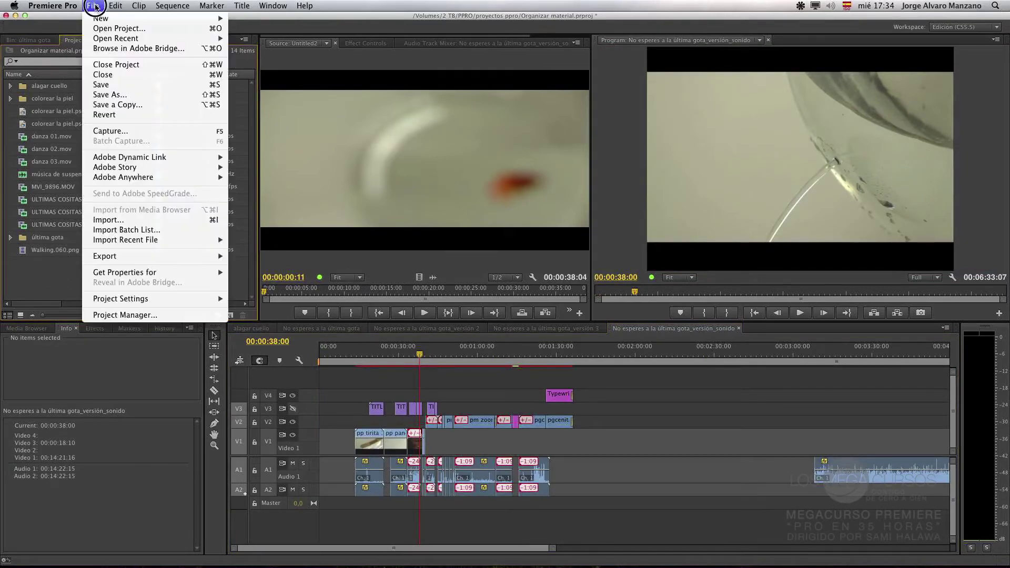
click(92, 219)
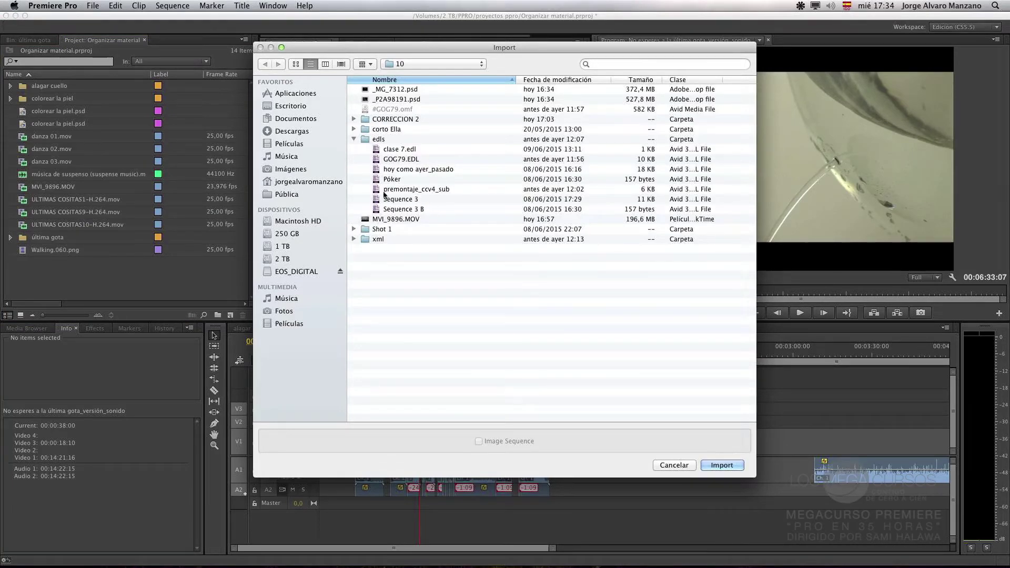
click(406, 171)
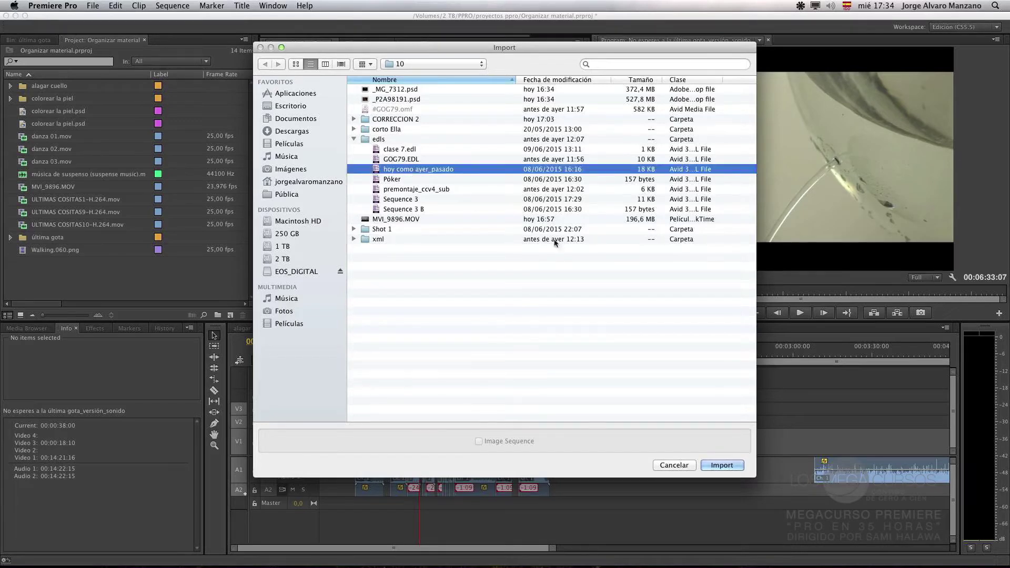
click(722, 466)
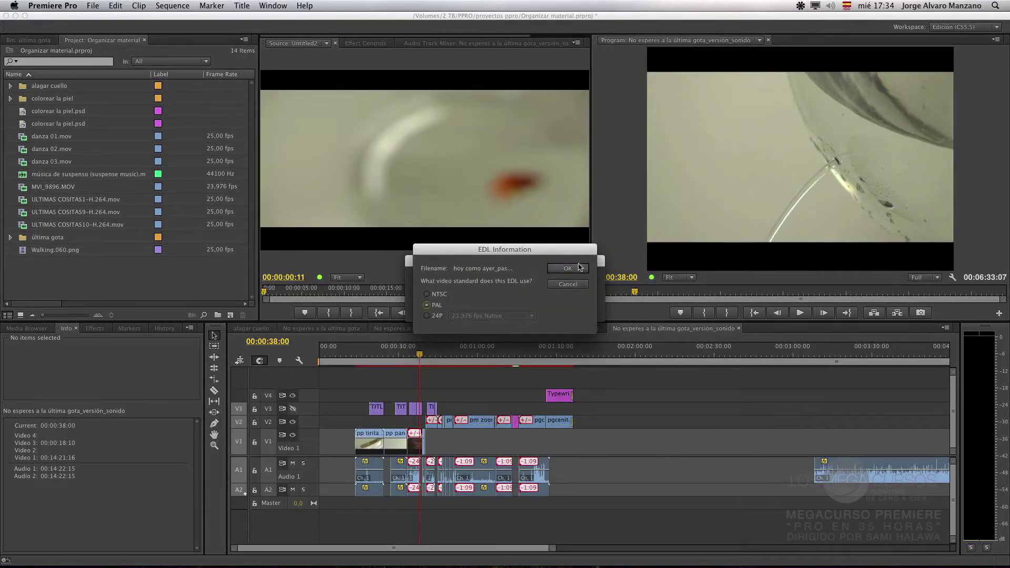
click(577, 268)
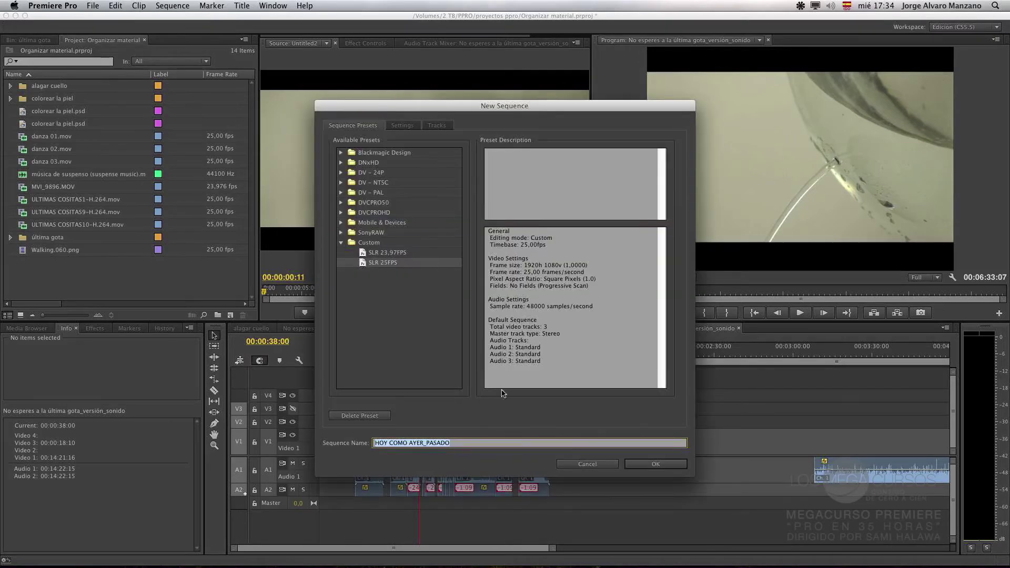
click(652, 463)
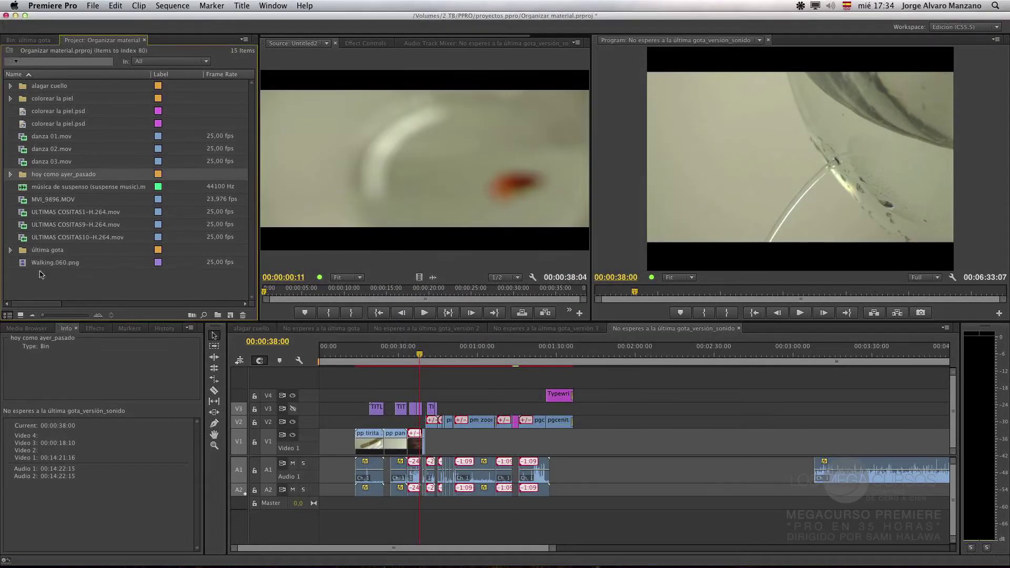
Step: View the hoy como ayer_pasado bin in its own window, check the details of a PLANO 2 - 3.MOV video clip, and close the window
double_click(33, 178)
drag(176, 53, 126, 22)
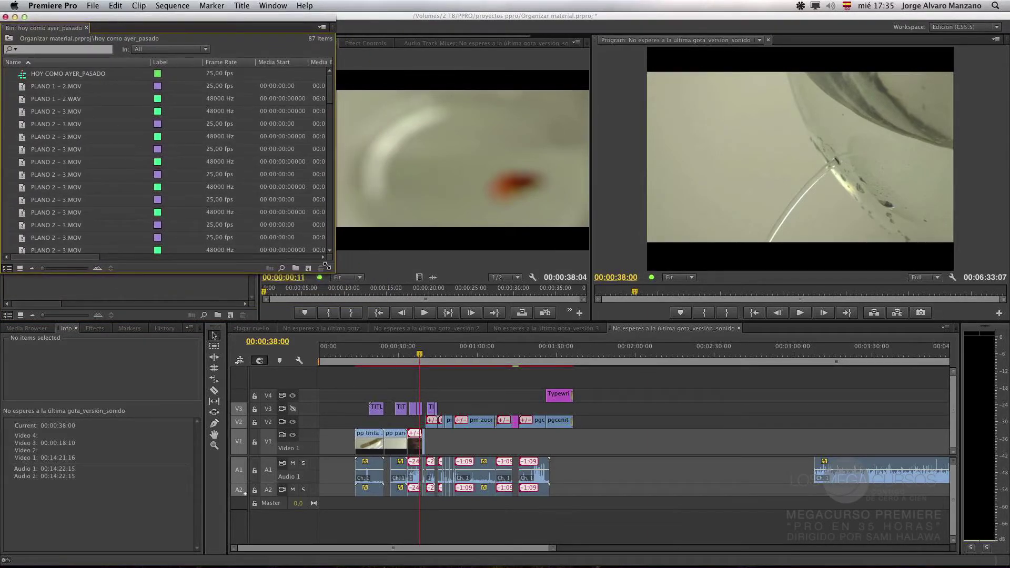
drag(332, 272, 260, 316)
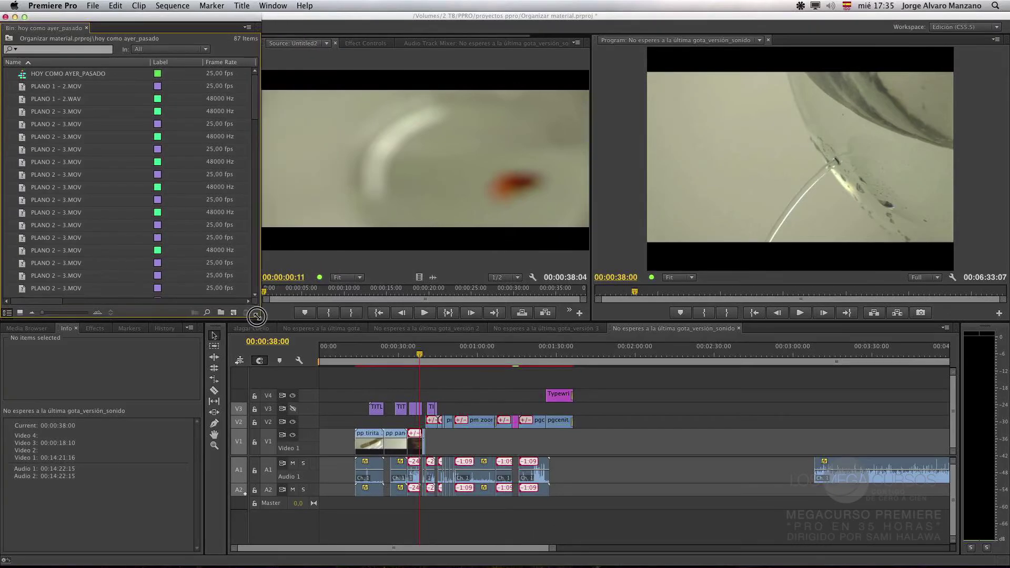
click(44, 124)
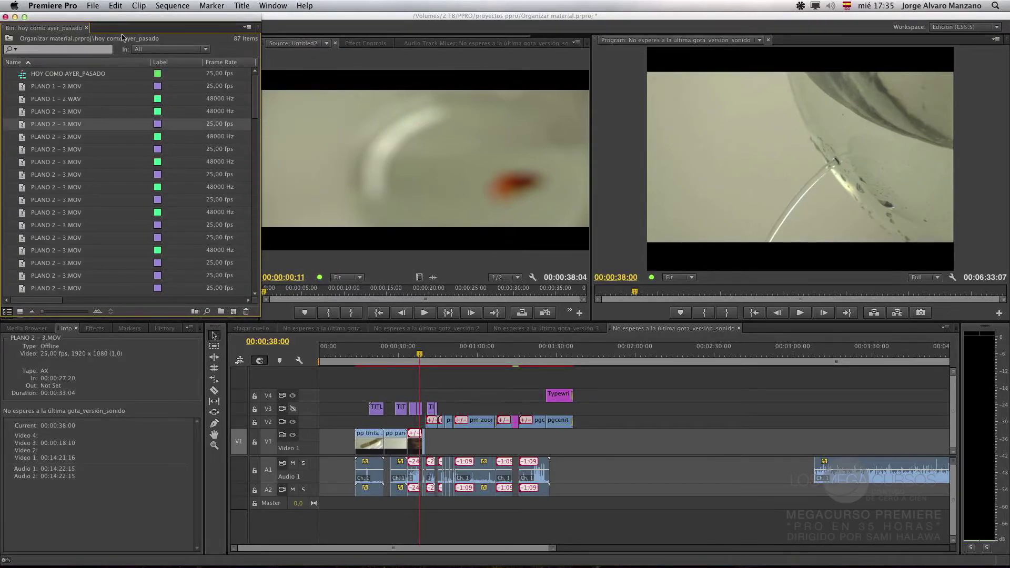
drag(39, 21, 60, 53)
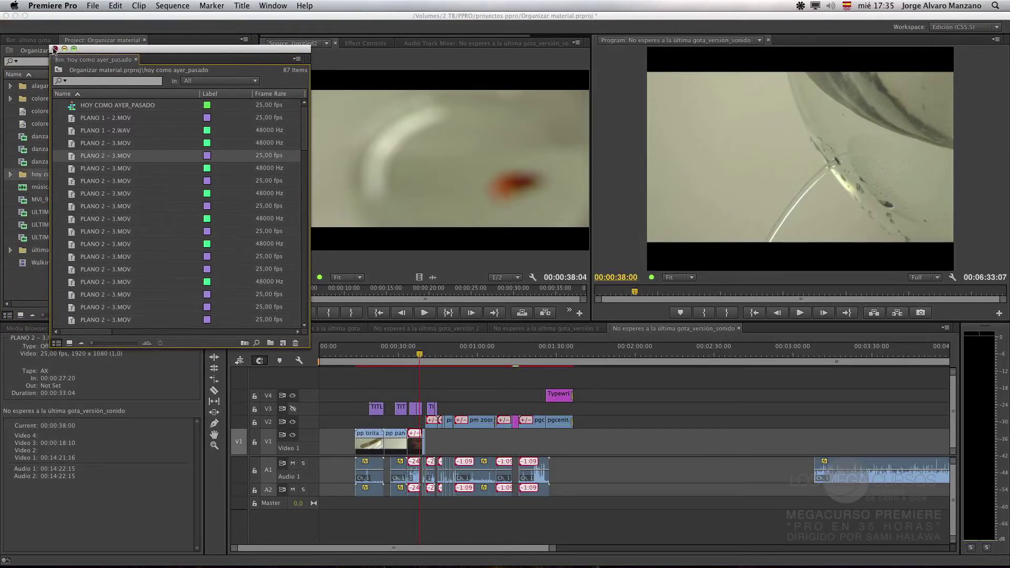
click(54, 49)
Step: Import the premontaje_ccv4_sub EDL from the edls folder as PAL, using the SLR 25FPS sequence preset
right_click(39, 281)
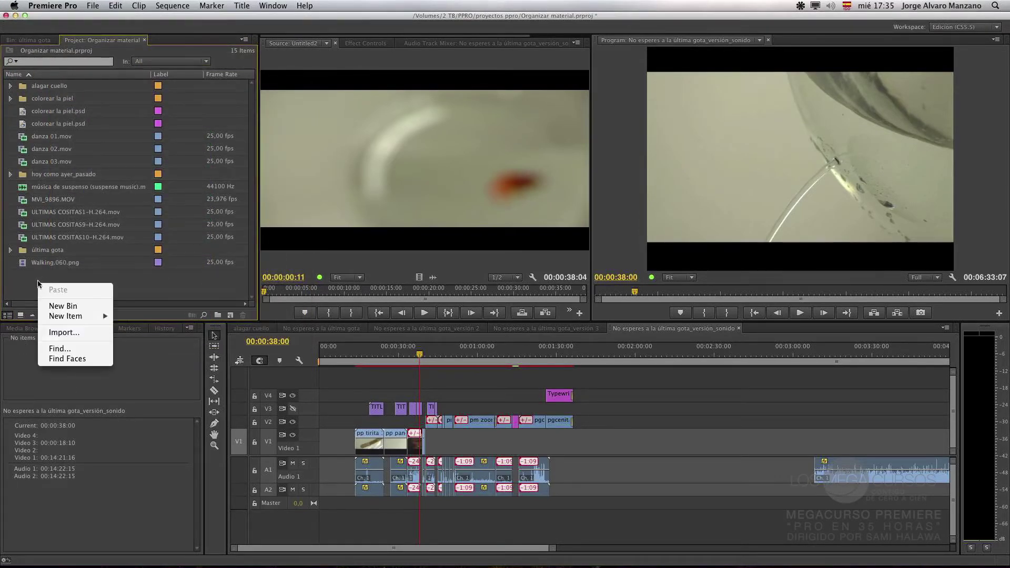
click(65, 333)
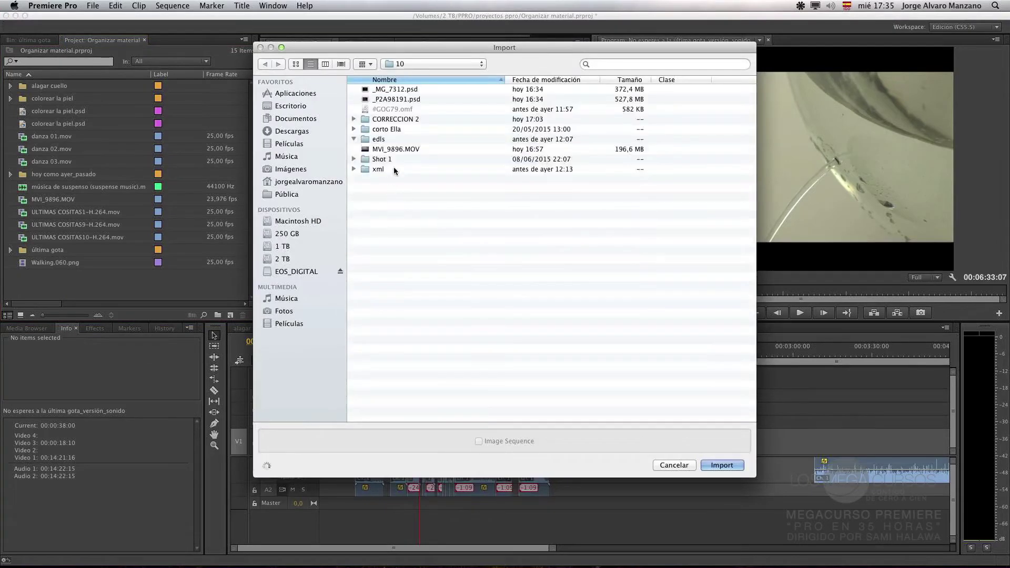
click(353, 139)
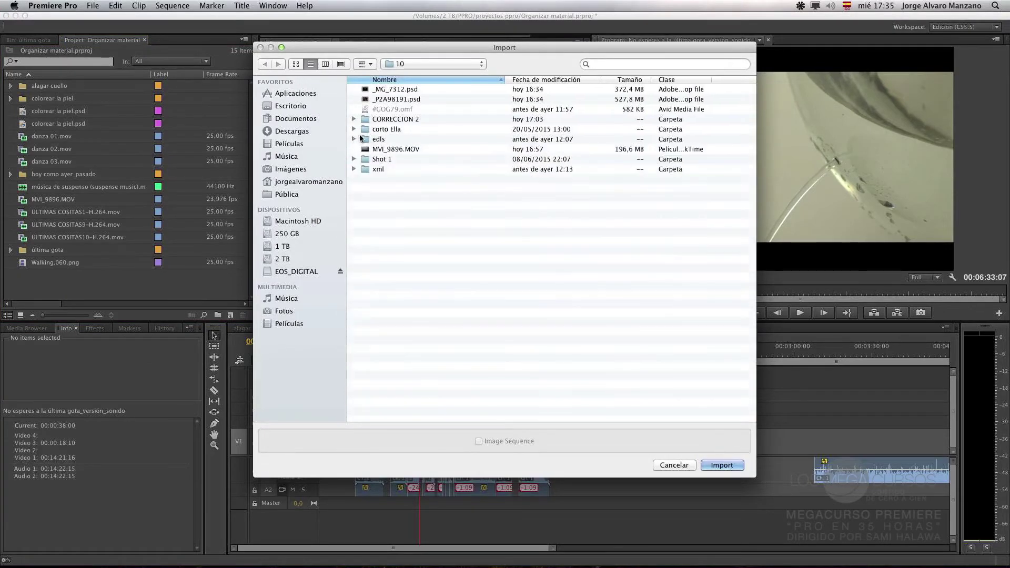
click(355, 129)
click(354, 129)
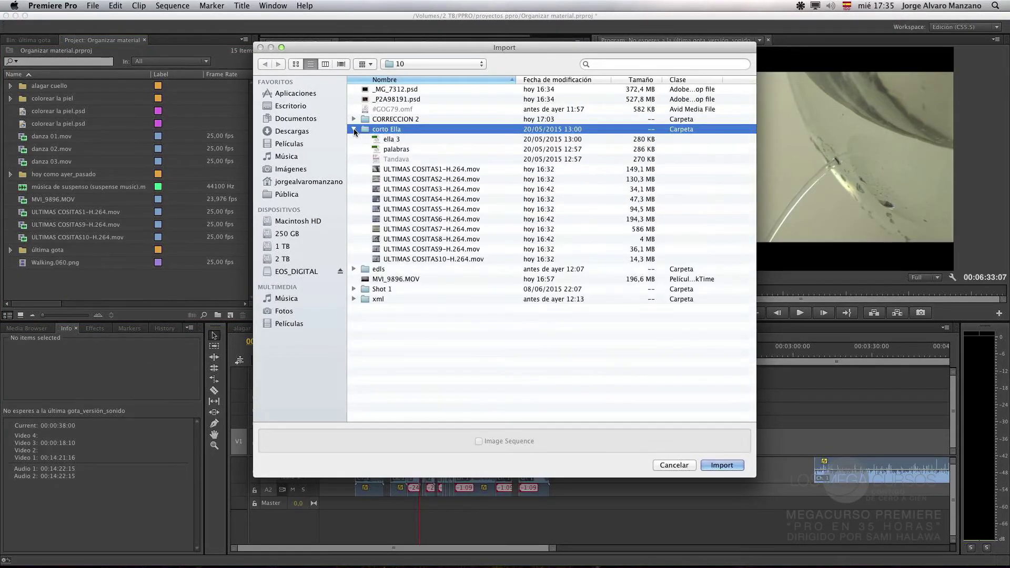
click(354, 129)
click(354, 139)
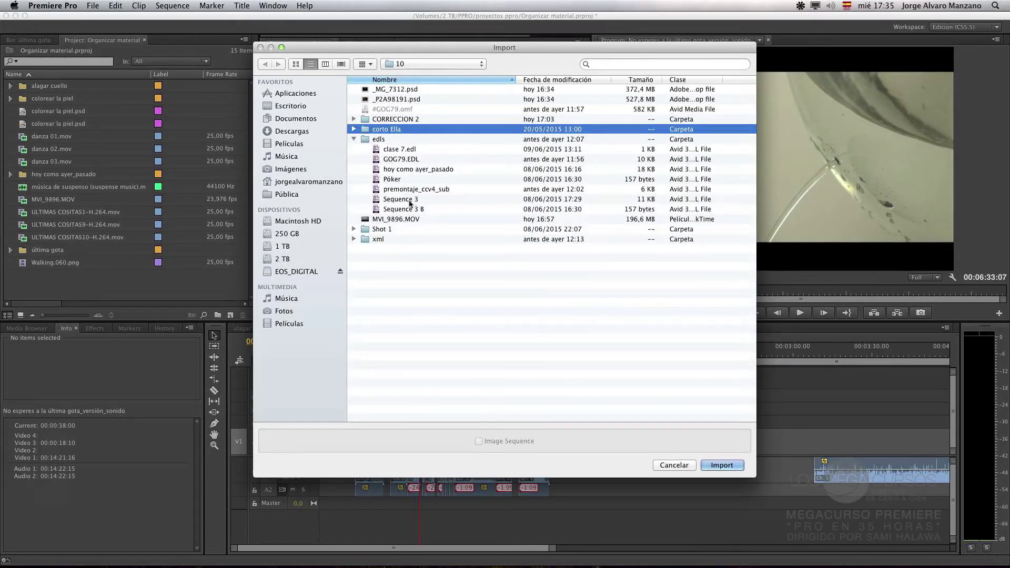
click(405, 189)
click(722, 465)
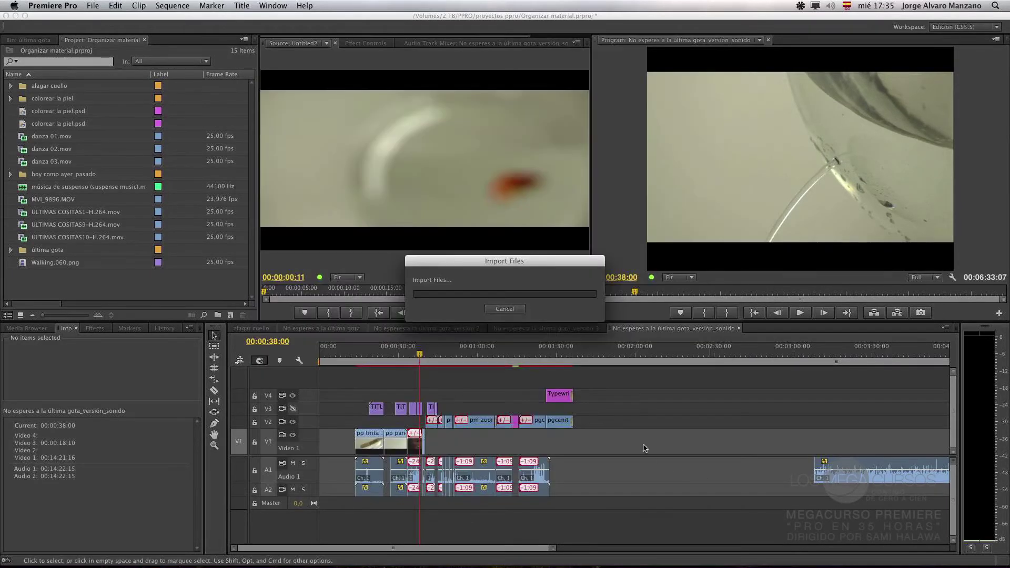
click(436, 308)
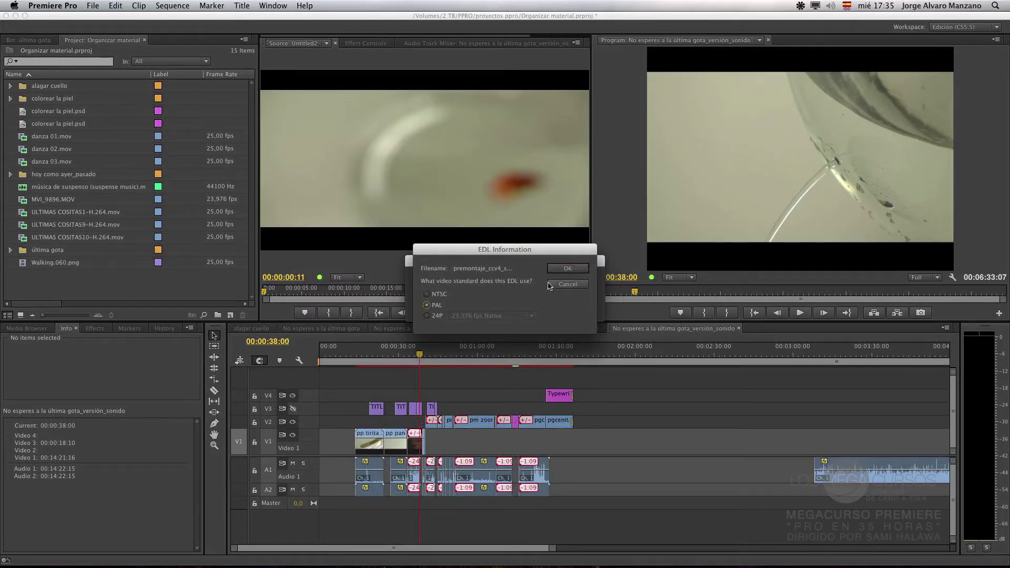
click(567, 269)
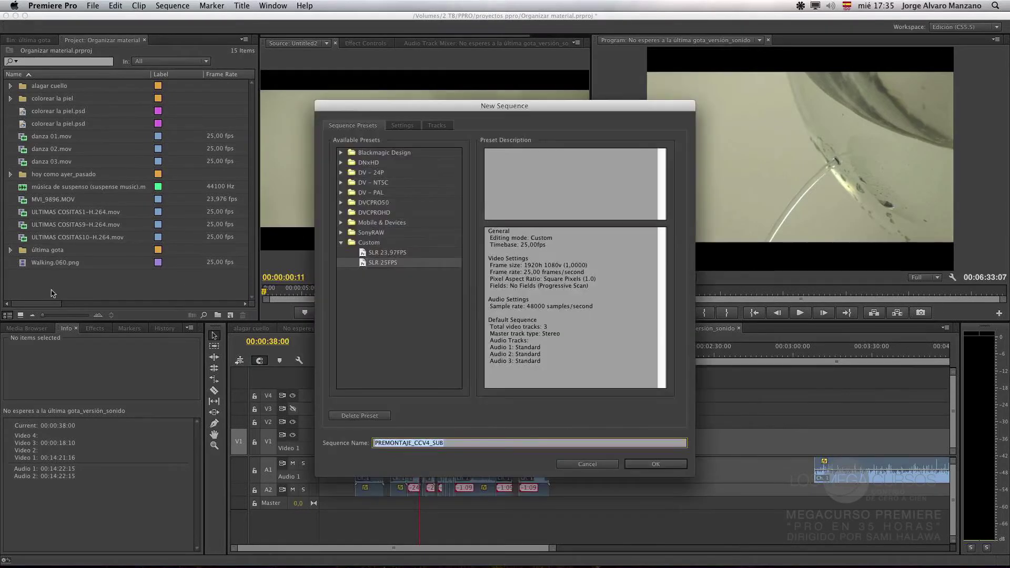
click(654, 465)
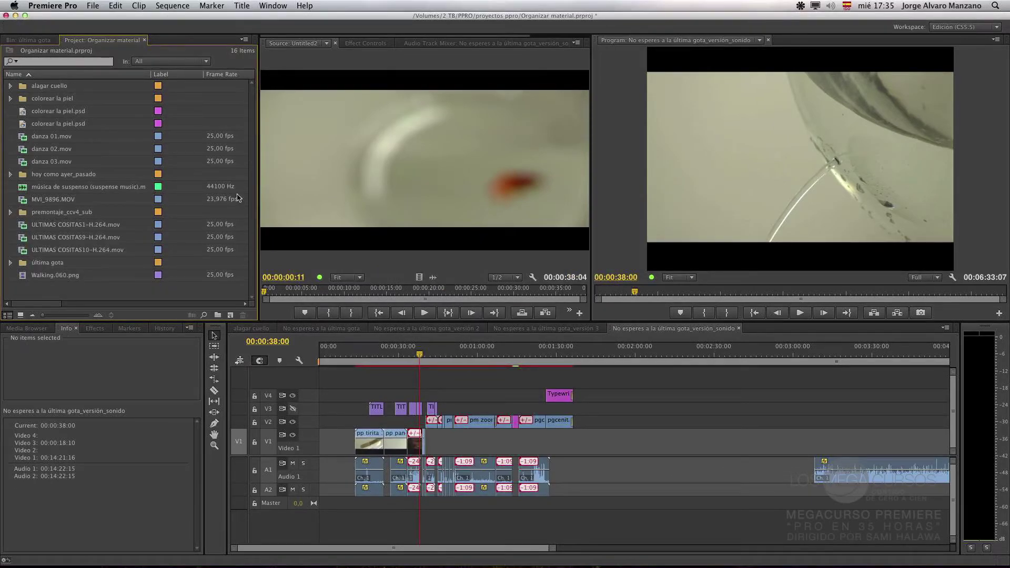
Step: Open the PREMONTAJE_CCV4_SUB sequence from the premontaje_ccv4_sub bin and mute audio tracks A1 and A2
double_click(37, 213)
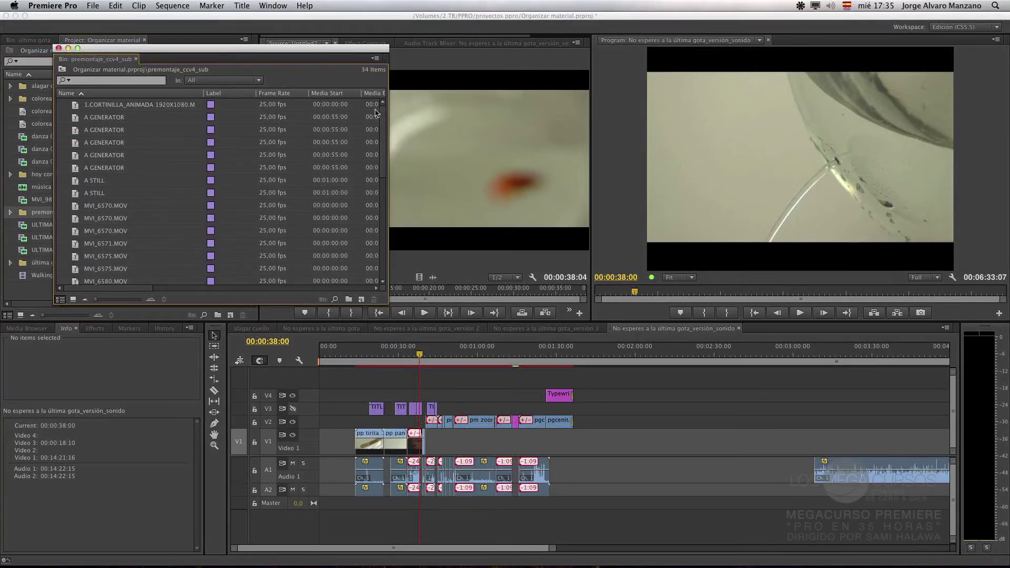
scroll(383, 133, down, 5)
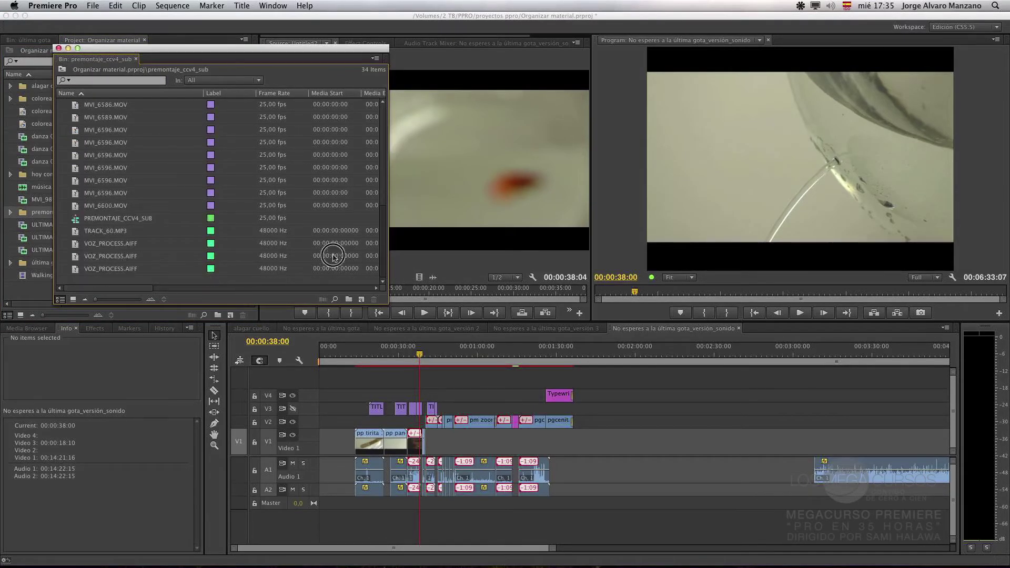
double_click(115, 219)
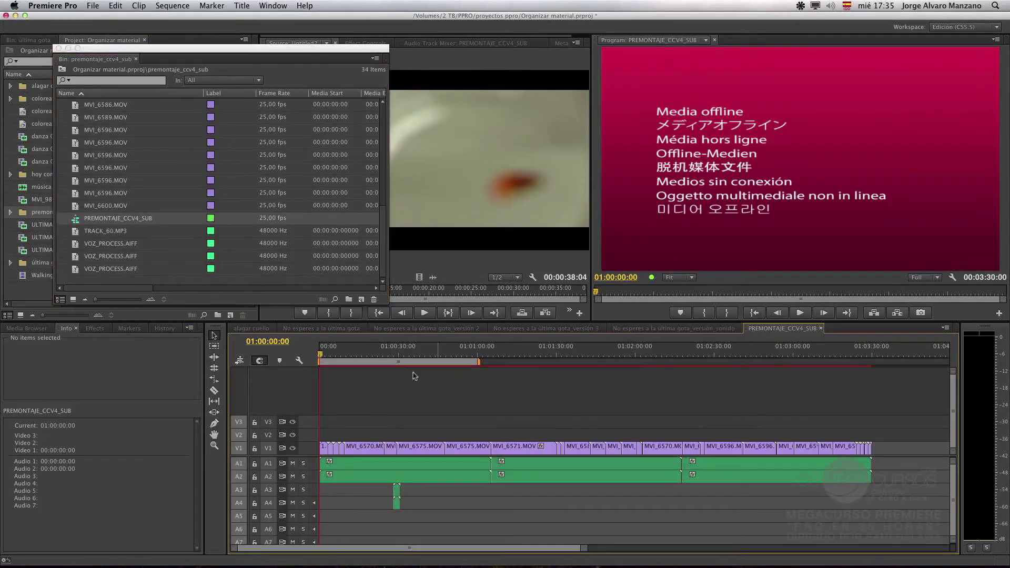
click(293, 464)
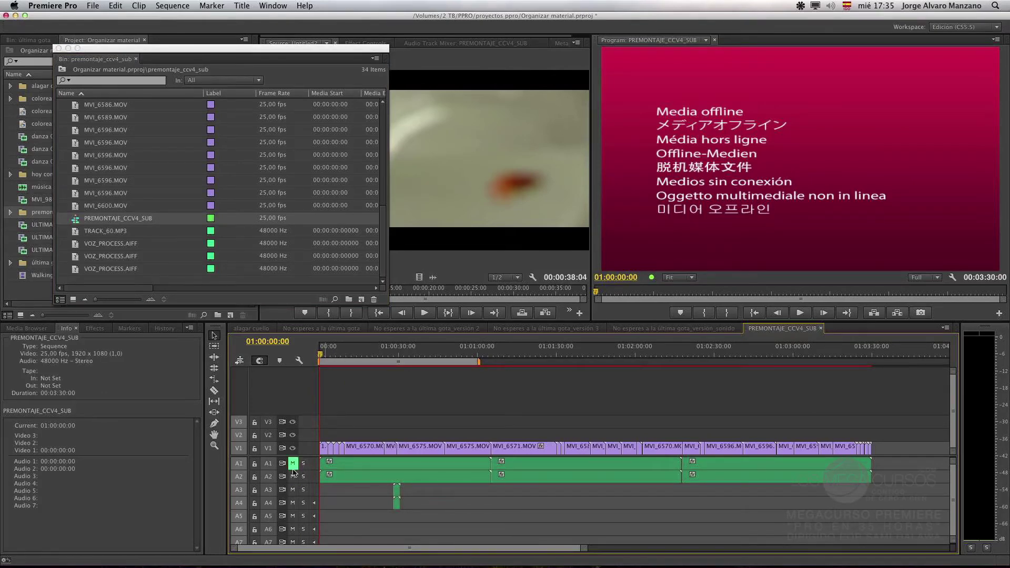
click(293, 477)
drag(320, 354, 260, 358)
drag(156, 210, 110, 109)
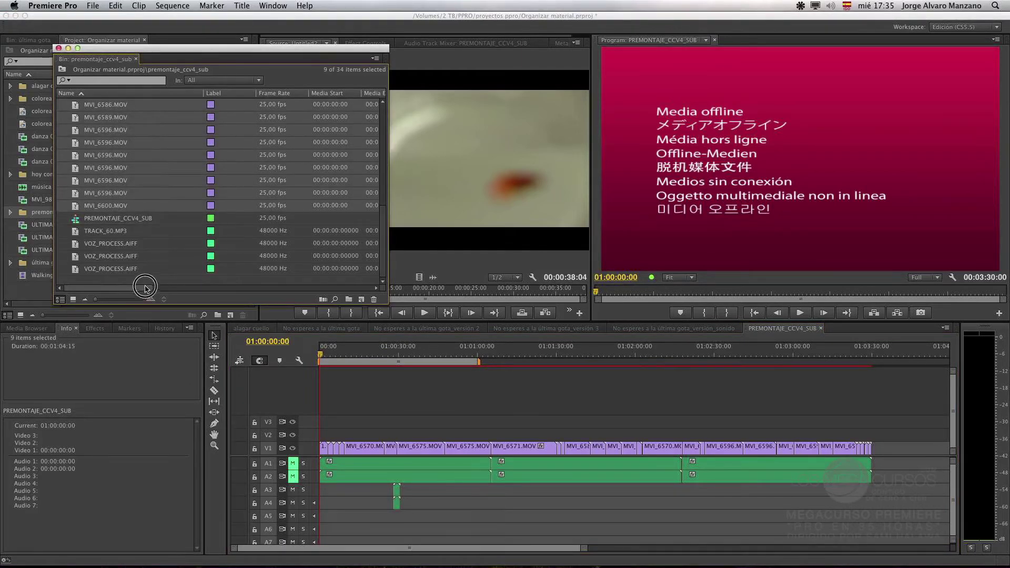
drag(142, 289, 64, 295)
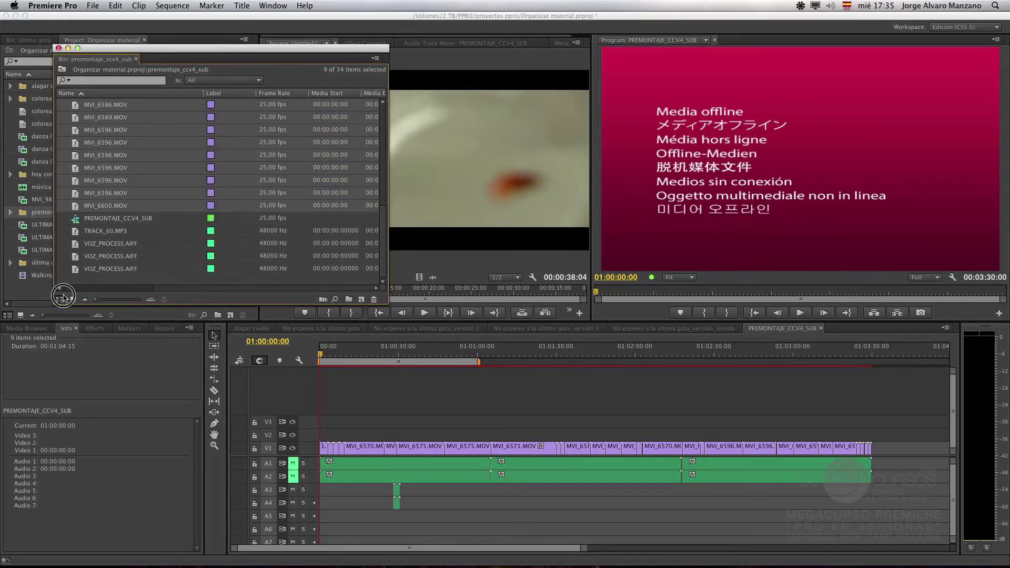
right_click(105, 140)
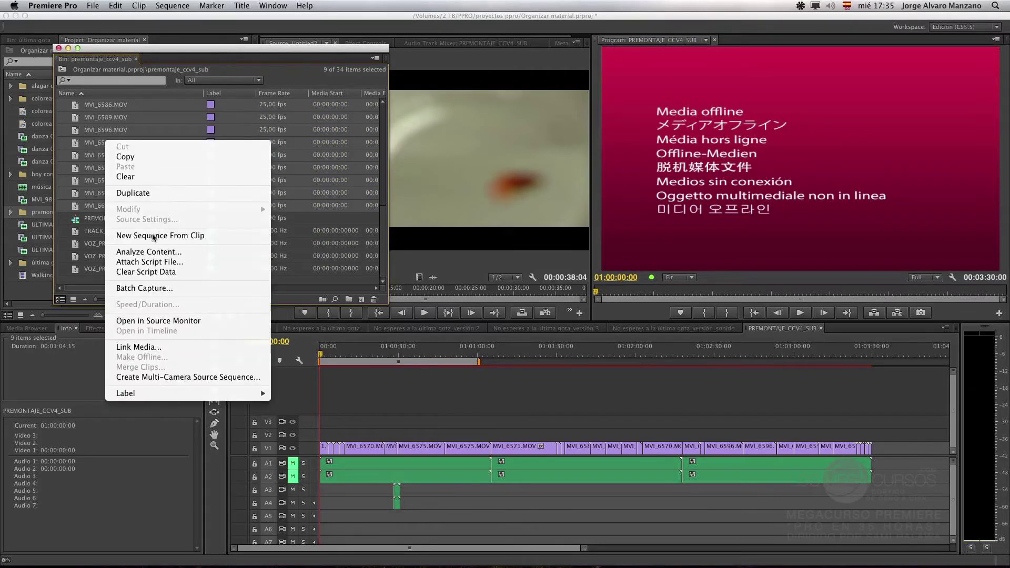
click(142, 347)
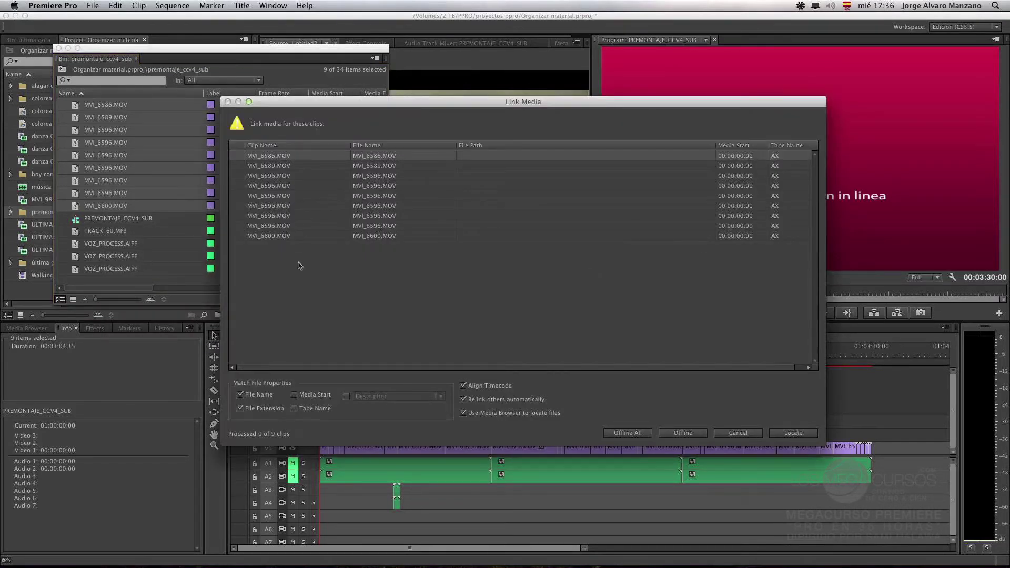
click(736, 433)
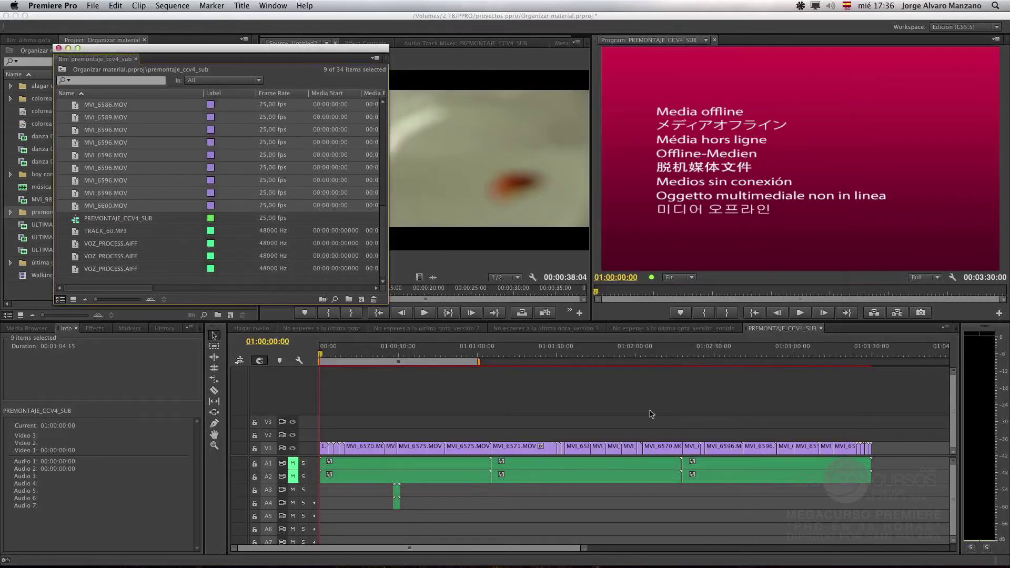
click(59, 47)
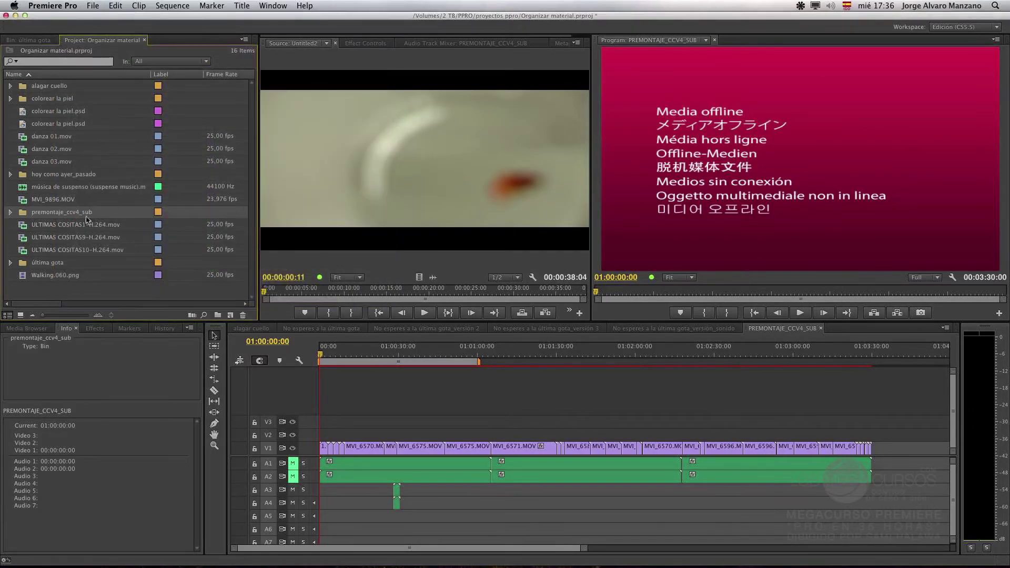
Step: Reopen the premontaje_ccv4_sub bin and select all its items except the PREMONTAJE_CCV4_SUB sequence
double_click(21, 215)
key(super+a)
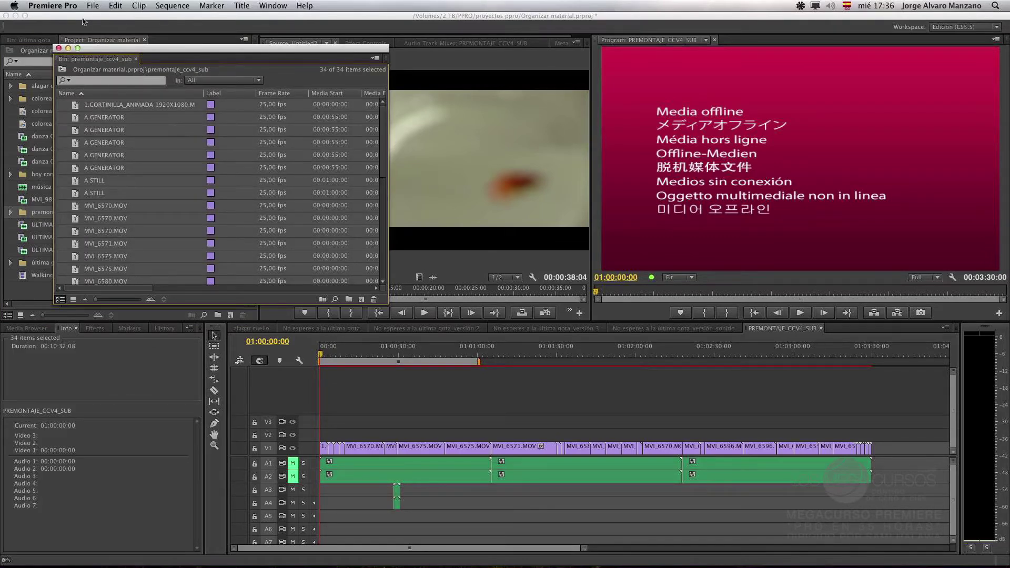
drag(93, 49, 48, 32)
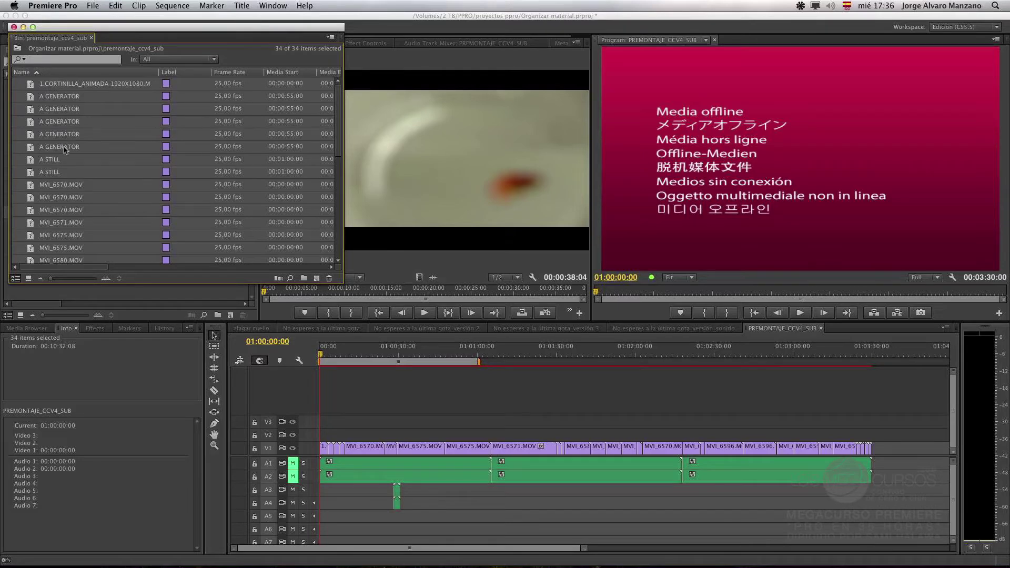
drag(333, 129, 298, 272)
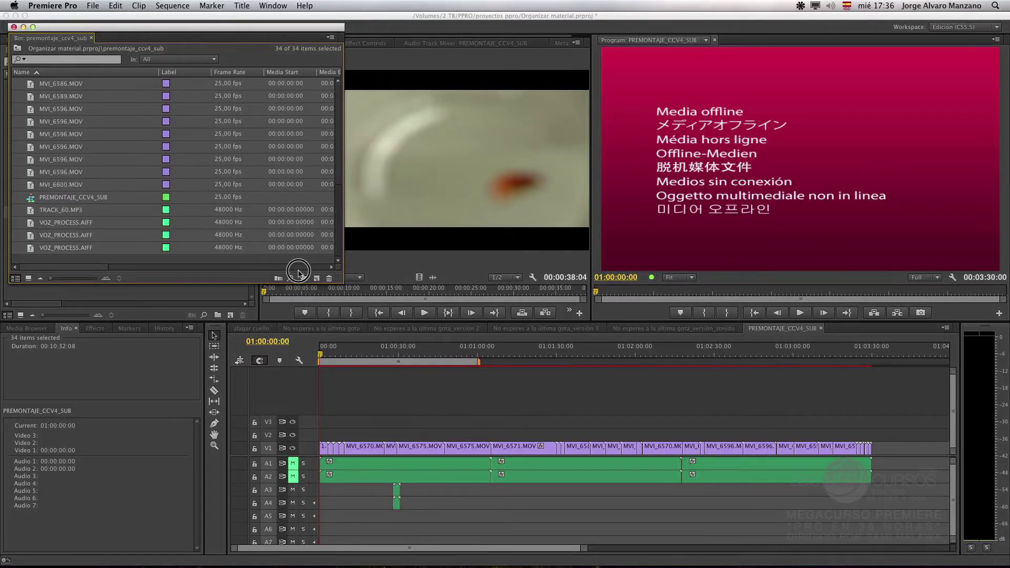
super+click(96, 198)
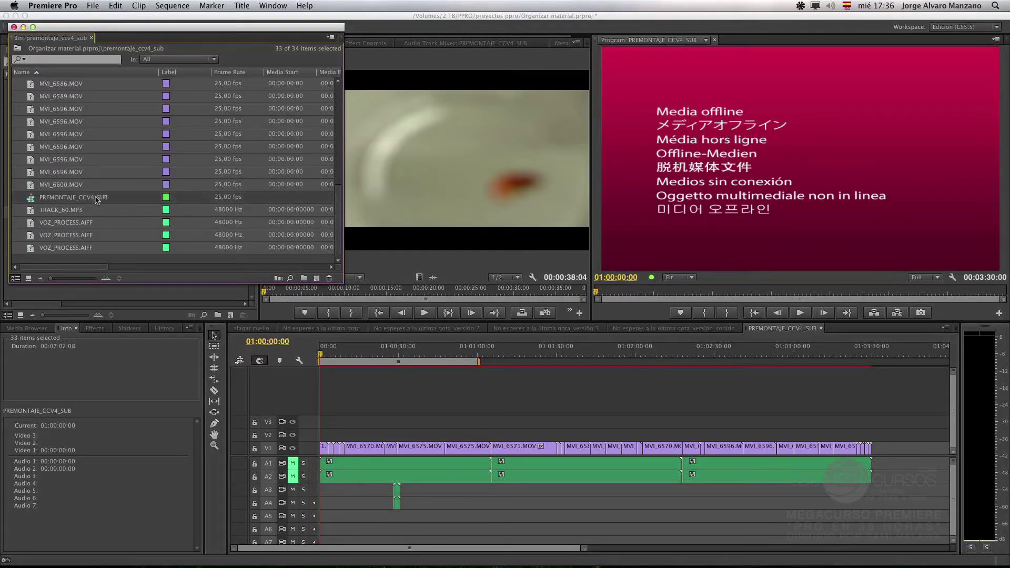
click(92, 7)
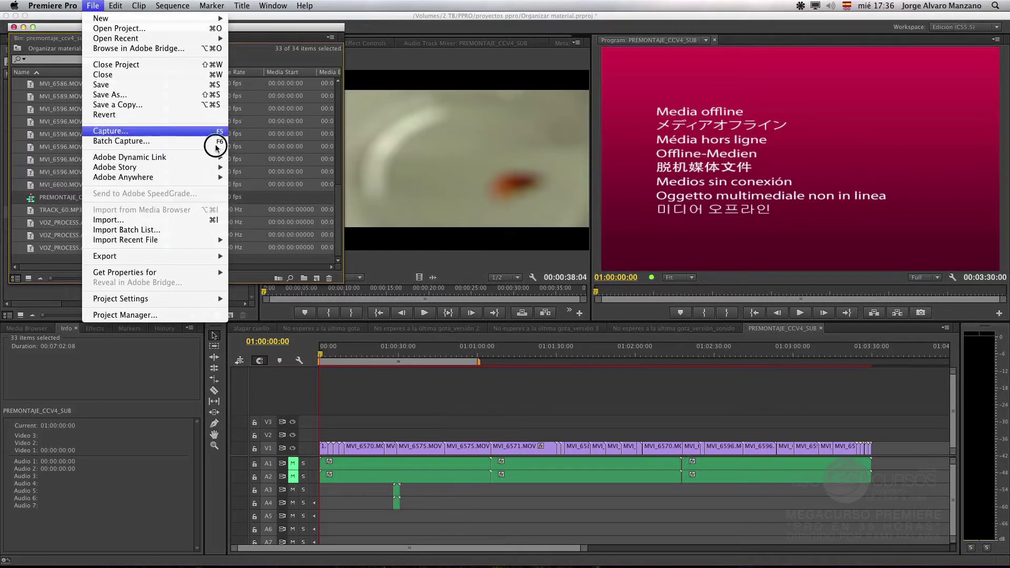
mouse_move(174, 183)
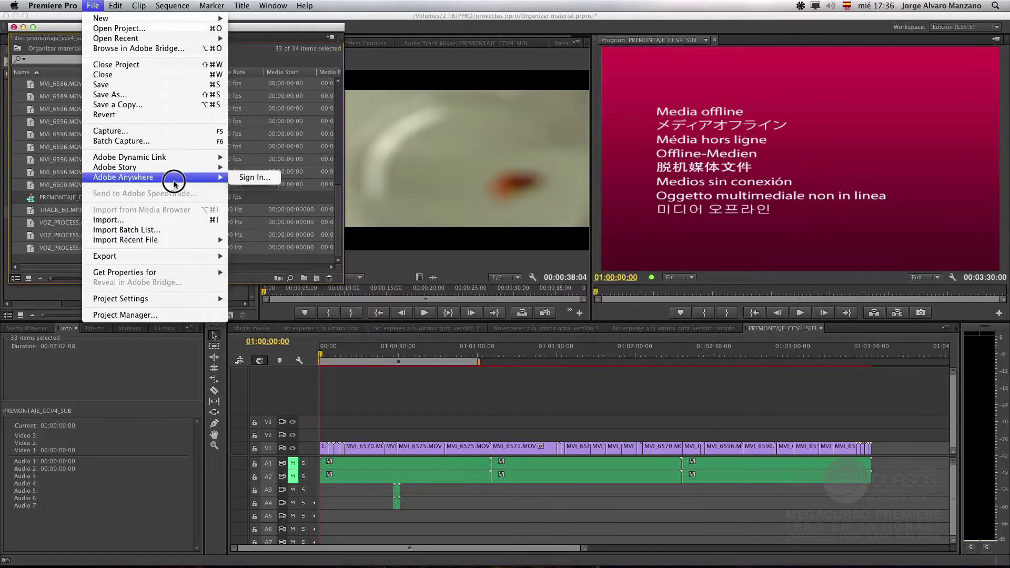
mouse_move(120, 7)
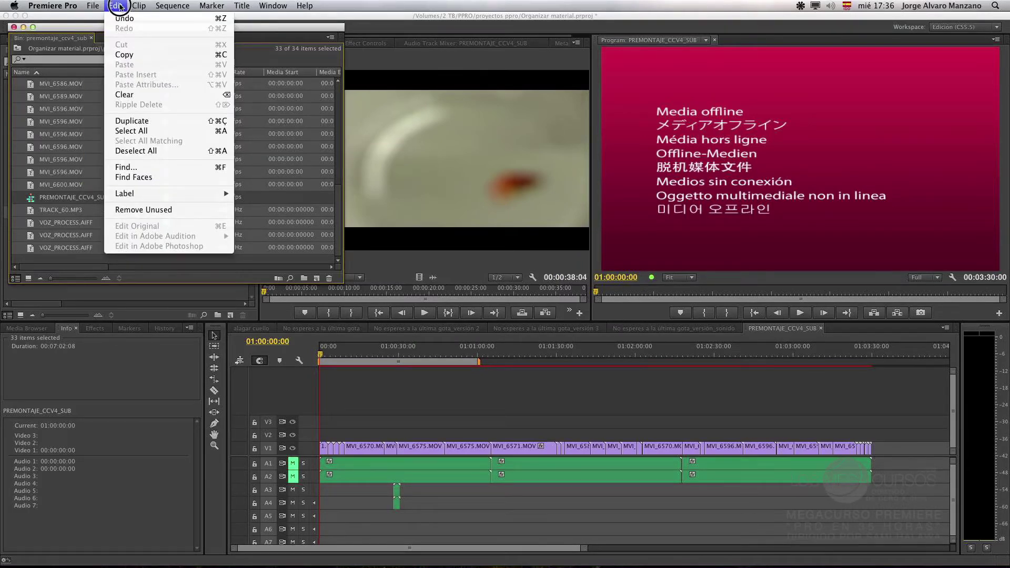
click(120, 7)
Step: Start linking media for the selected clips and leave the 1.CORTINILLA_ANIMADA, A GENERATOR and A STILL clips offline
right_click(61, 107)
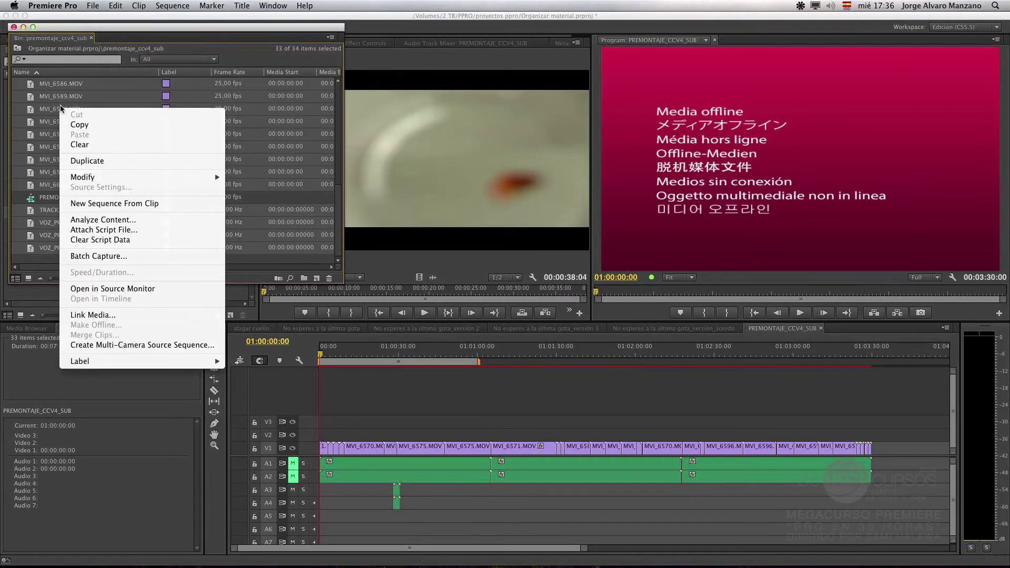
click(103, 316)
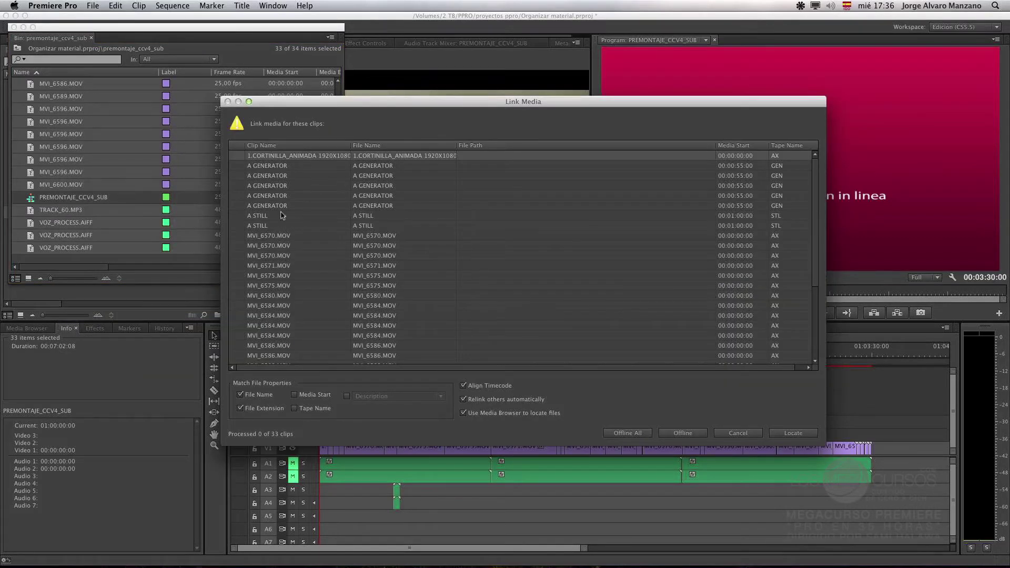
click(390, 226)
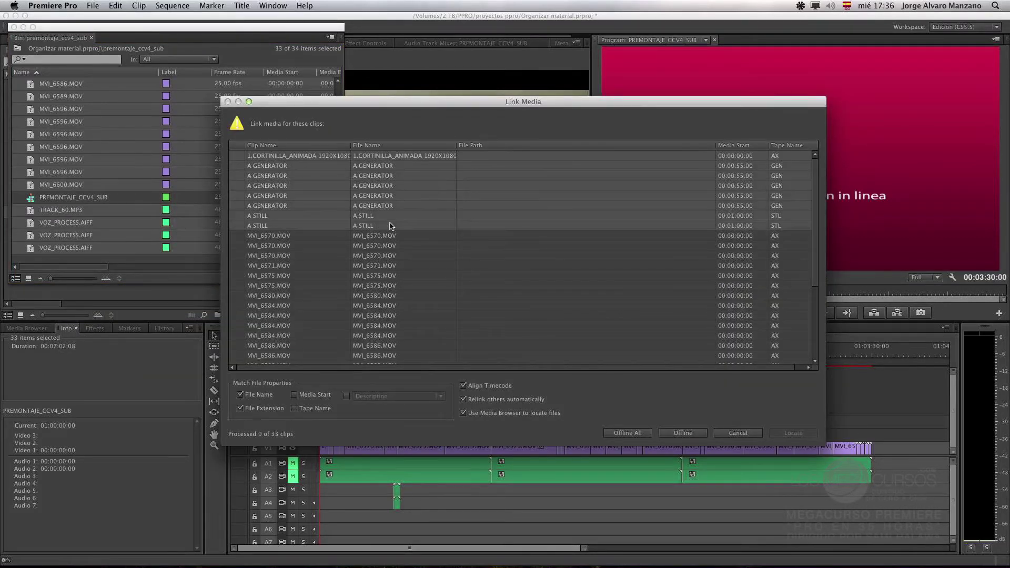
click(682, 433)
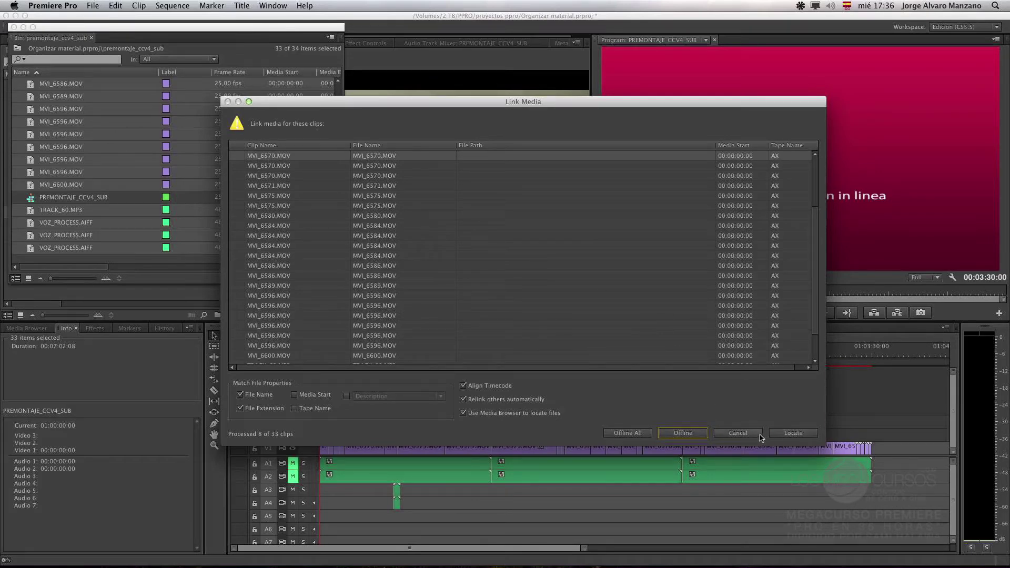
Step: Start locating the file for MVI_6570.MOV and try searching the Macintosh HD drive for exact name matches
click(777, 434)
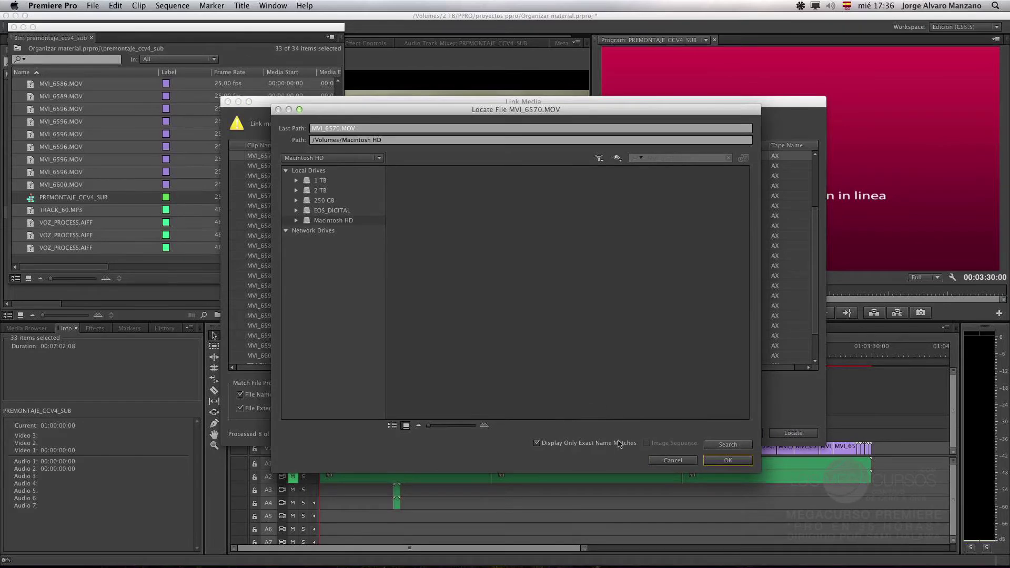
click(584, 443)
click(589, 444)
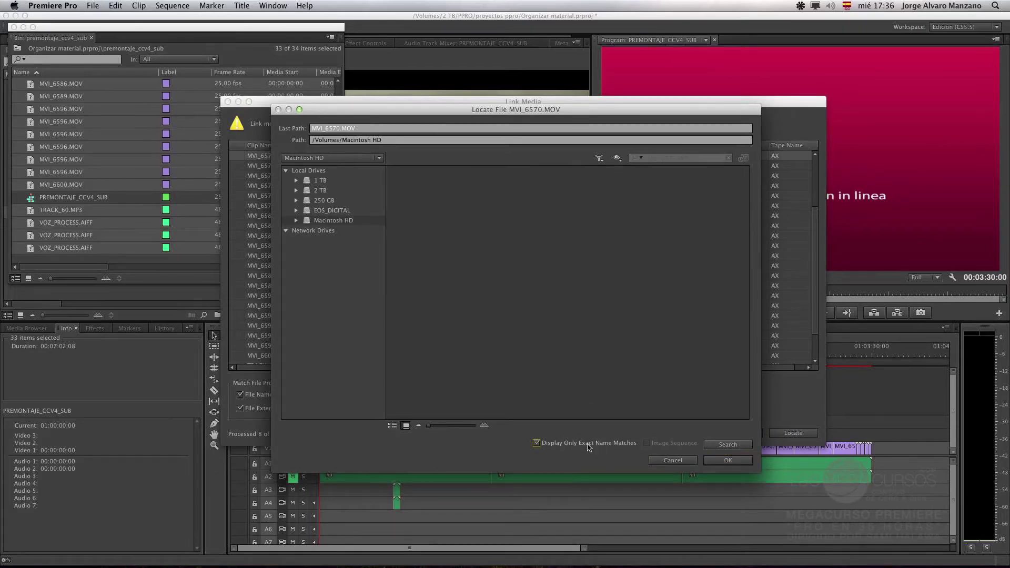
click(729, 445)
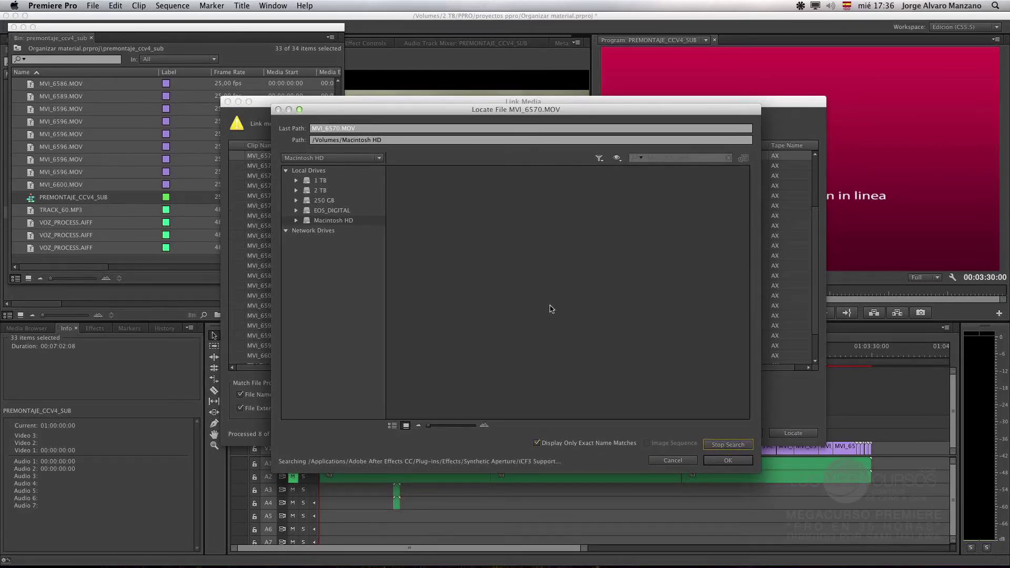
click(721, 444)
Step: Search the PROYECTOS folder on the 2 TB drive for MVI_6570.MOV and link the clips to the found file
click(321, 191)
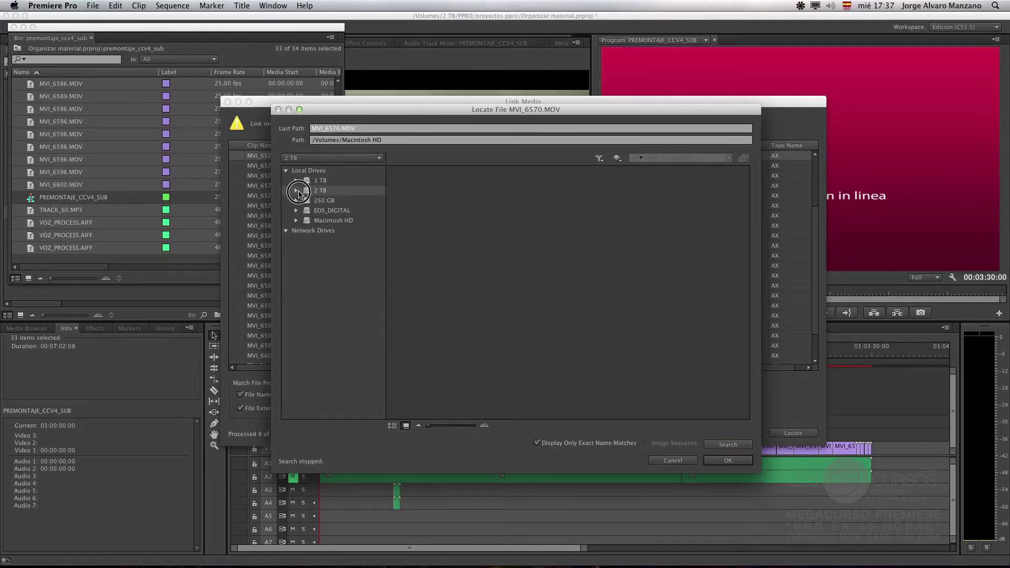
click(296, 191)
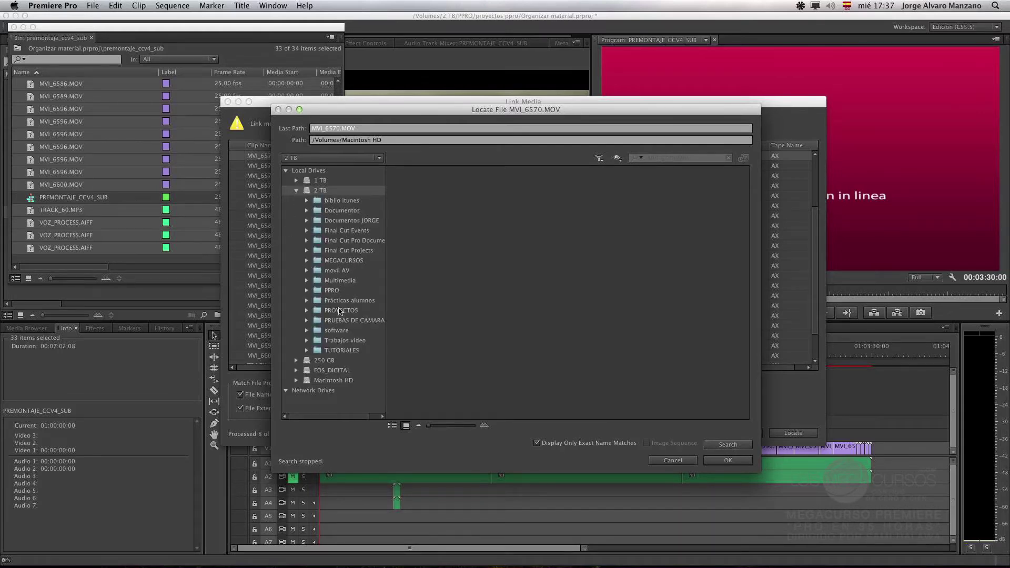
click(341, 310)
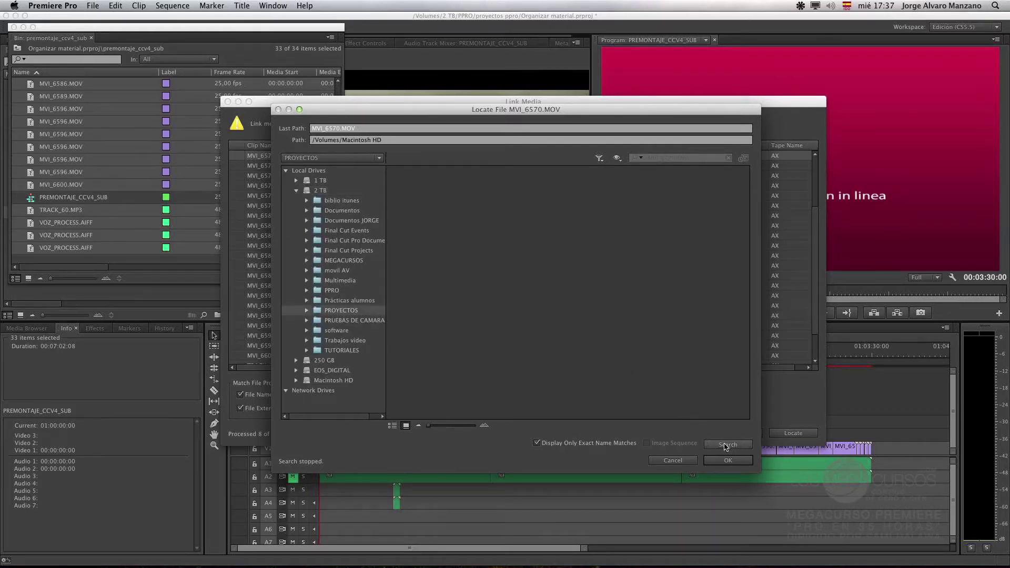
click(725, 445)
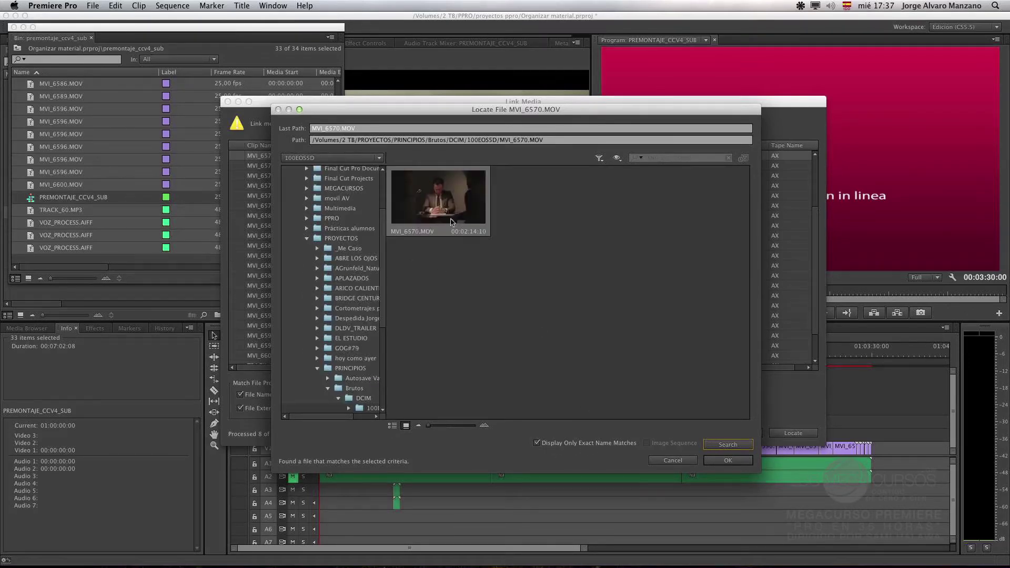
click(730, 464)
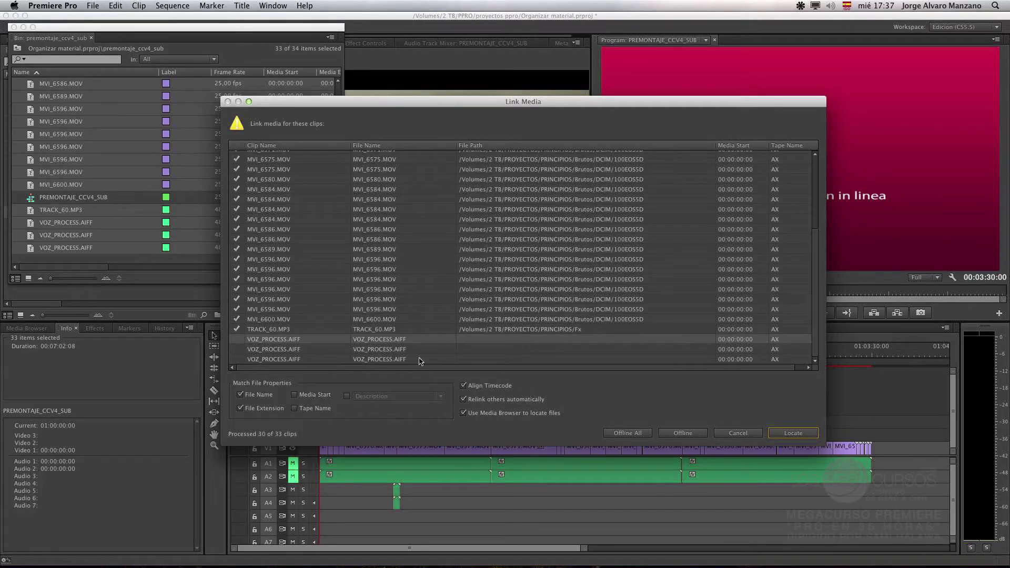
Step: Leave the remaining VOZ_PROCESS.AIFF clips offline and clear the multiple selection in the bin
click(300, 363)
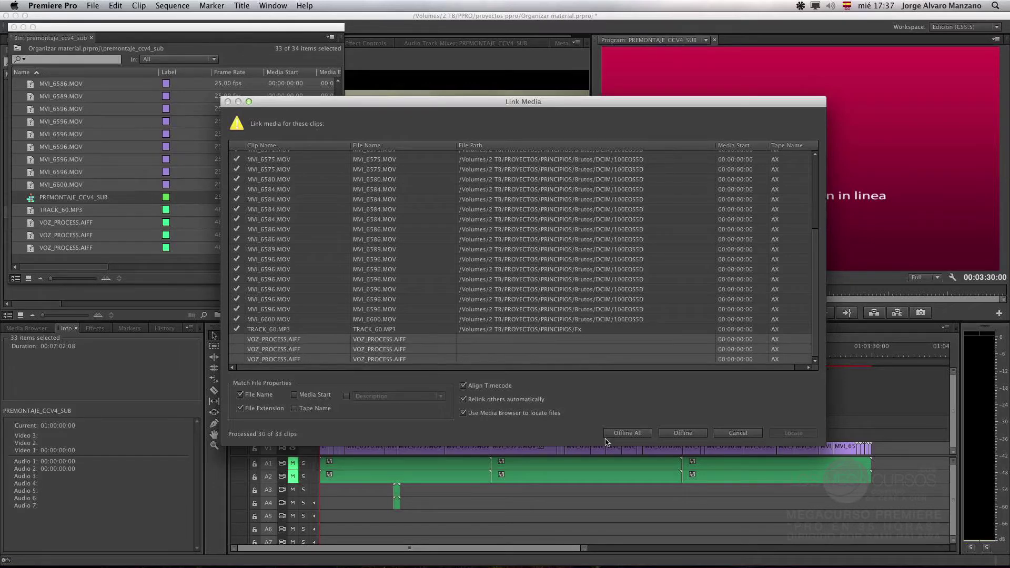
click(624, 433)
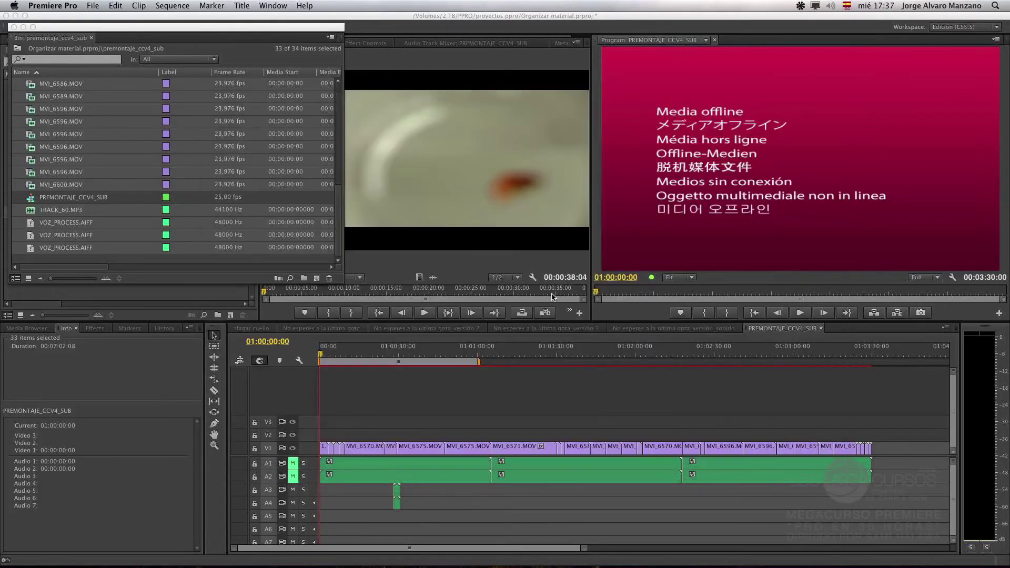
click(62, 109)
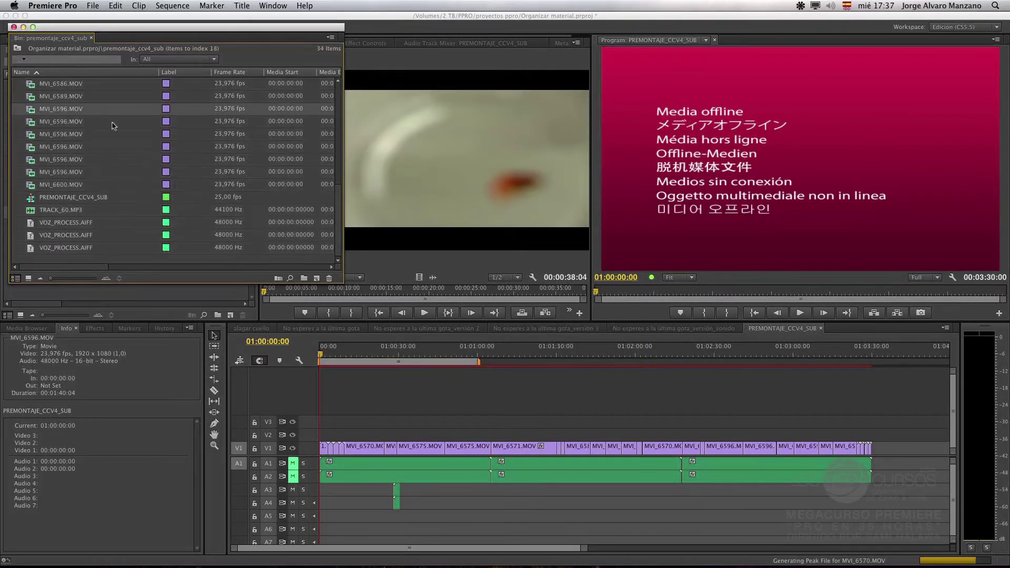
Step: Unmute audio tracks A1 and A2 and play the PREMONTAJE_CCV4_SUB sequence from 01:00:27:00 for a few seconds
click(338, 356)
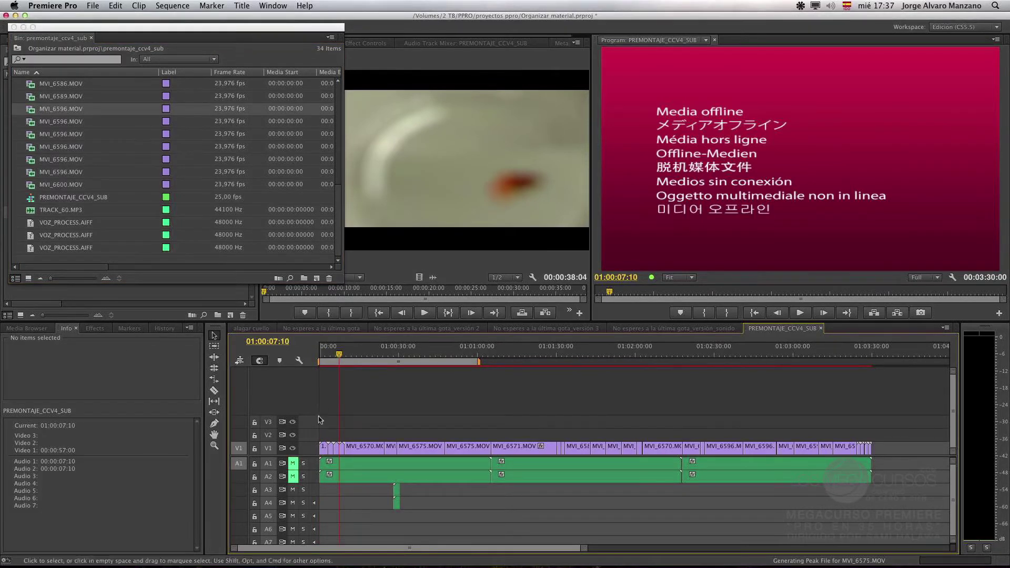
click(384, 355)
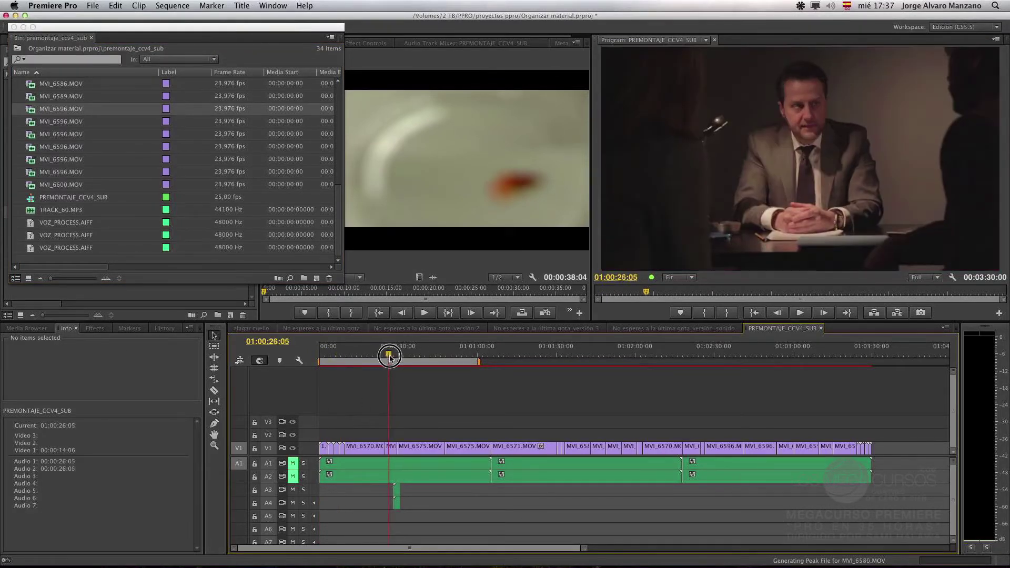
mouse_move(384, 355)
mouse_down()
mouse_move(301, 360)
mouse_move(390, 362)
mouse_up()
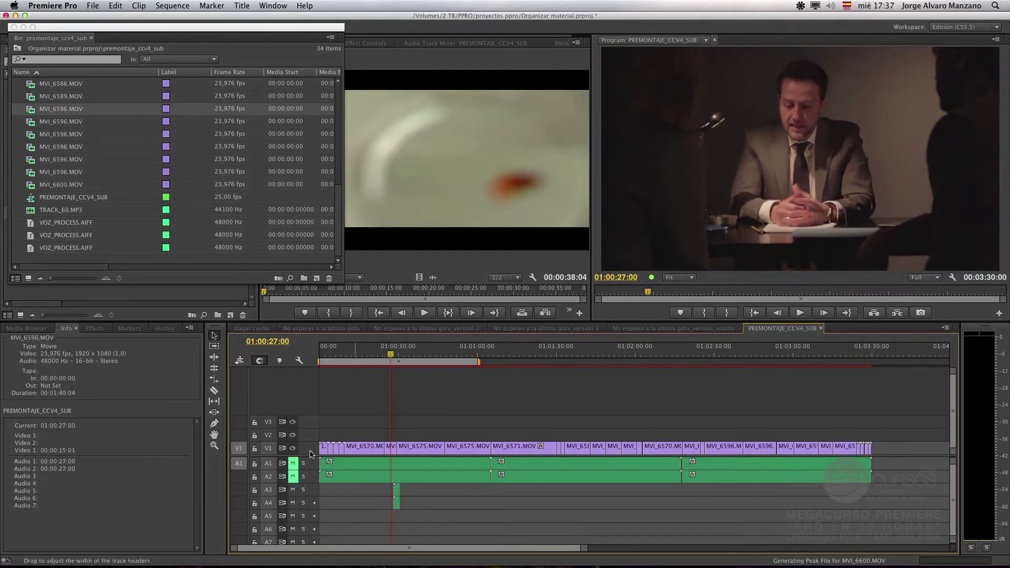
click(294, 478)
key(space)
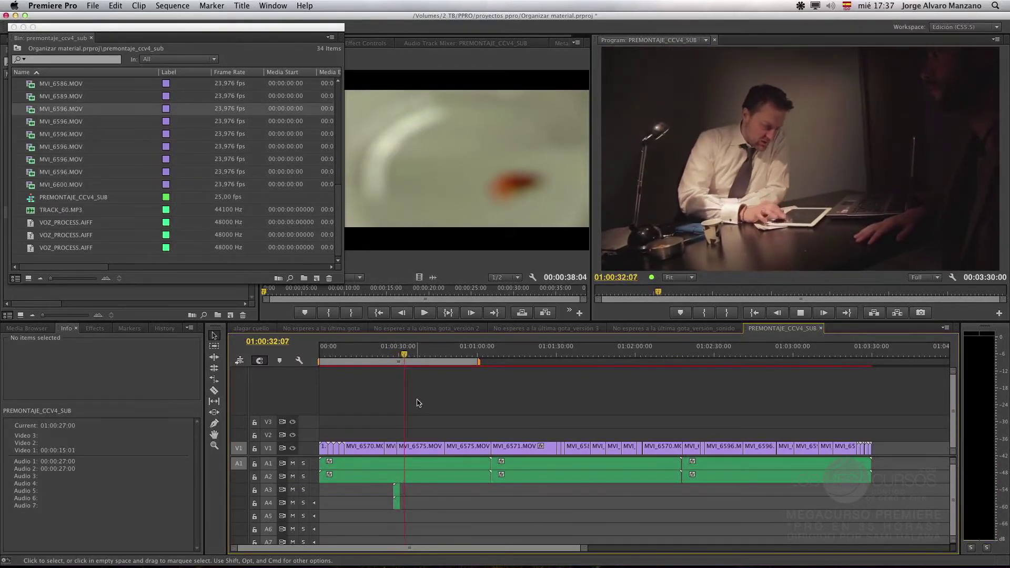
key(space)
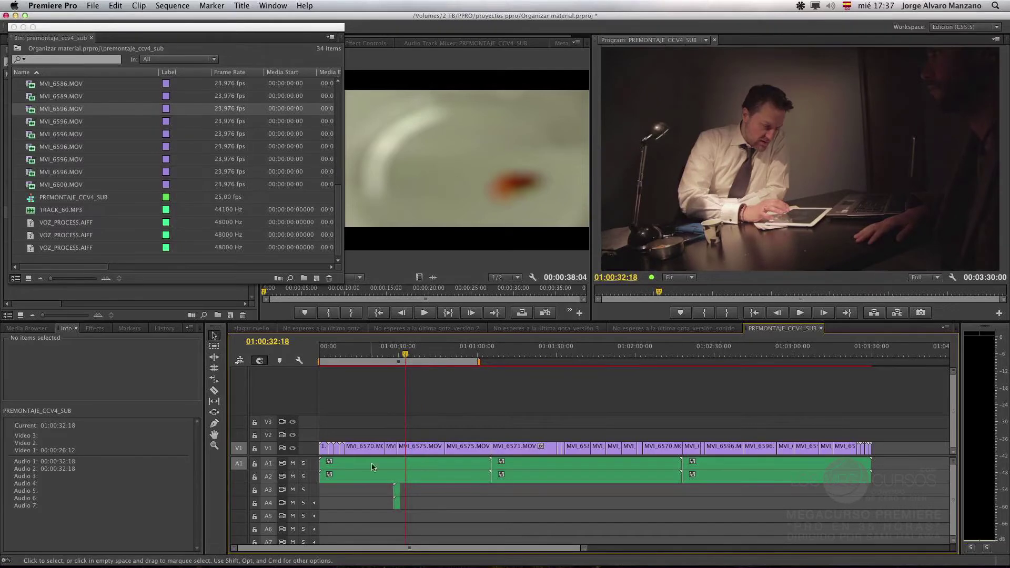
Step: Examine the offline file properties of the first audio clip on tracks A1 and A2, leaving them unedited
click(352, 465)
double_click(352, 465)
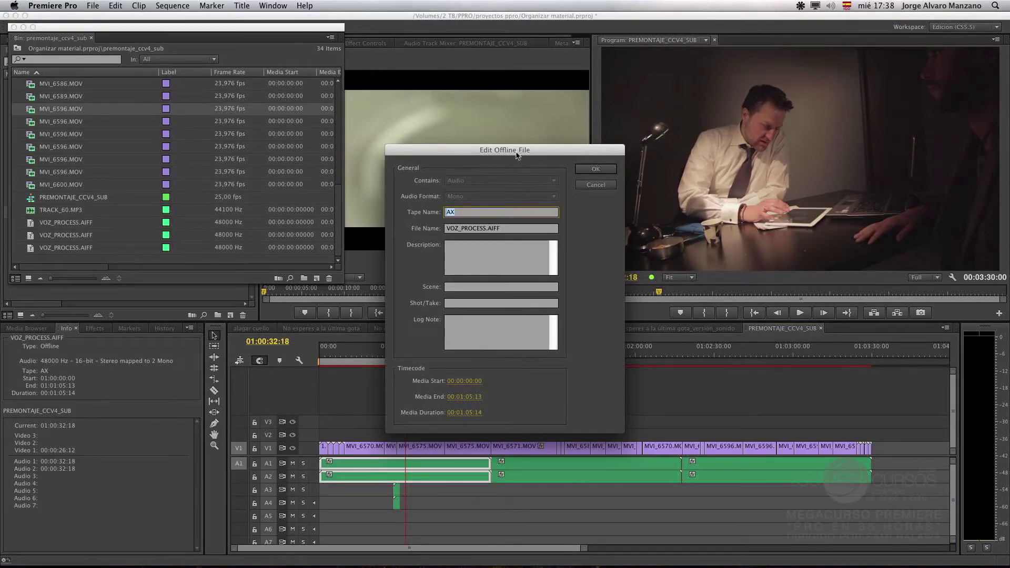
drag(517, 155, 490, 146)
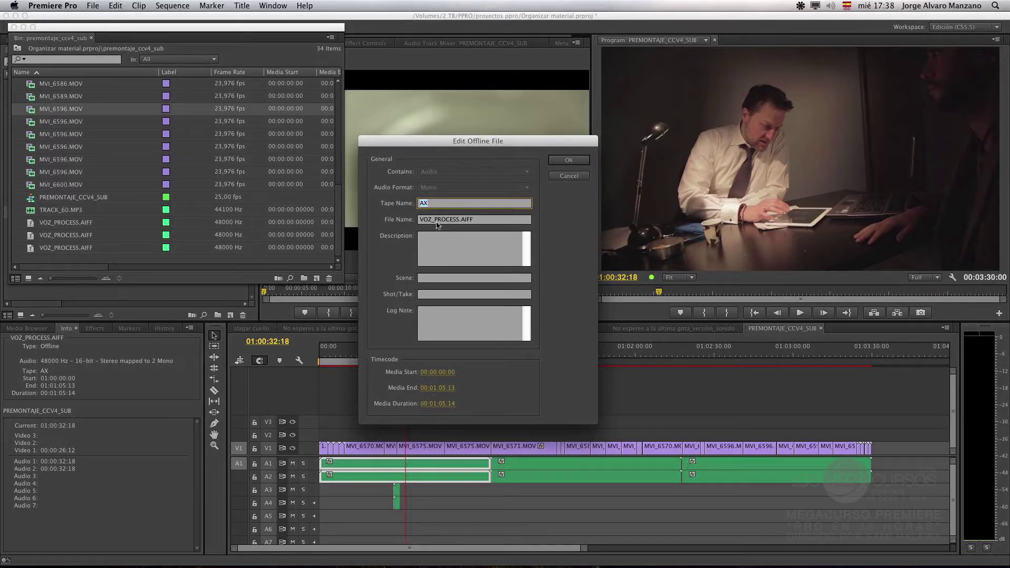
click(568, 176)
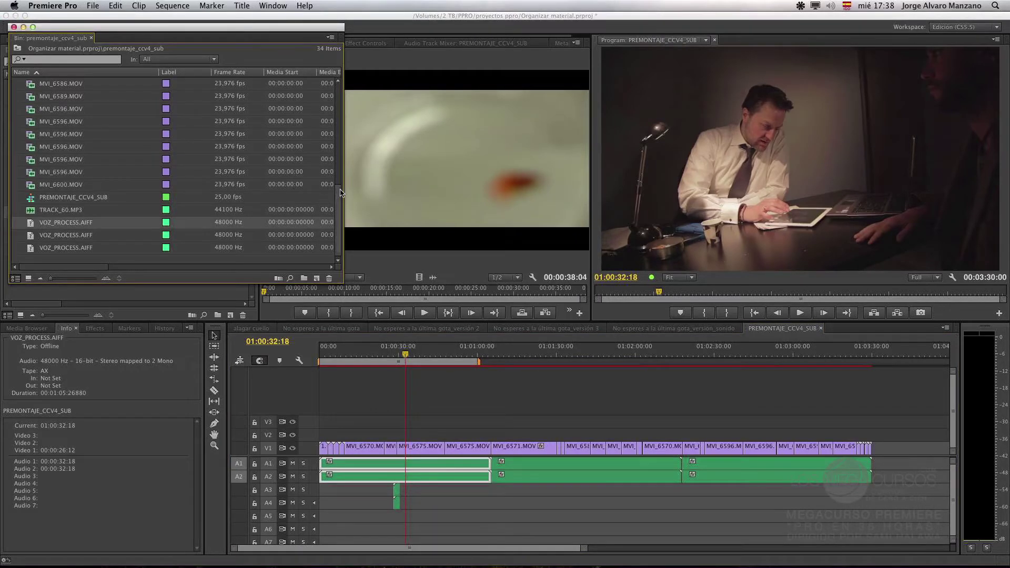
Step: Select the three VOZ_PROCESS.AIFF clips in the bin and start locating their media
shift+click(88, 248)
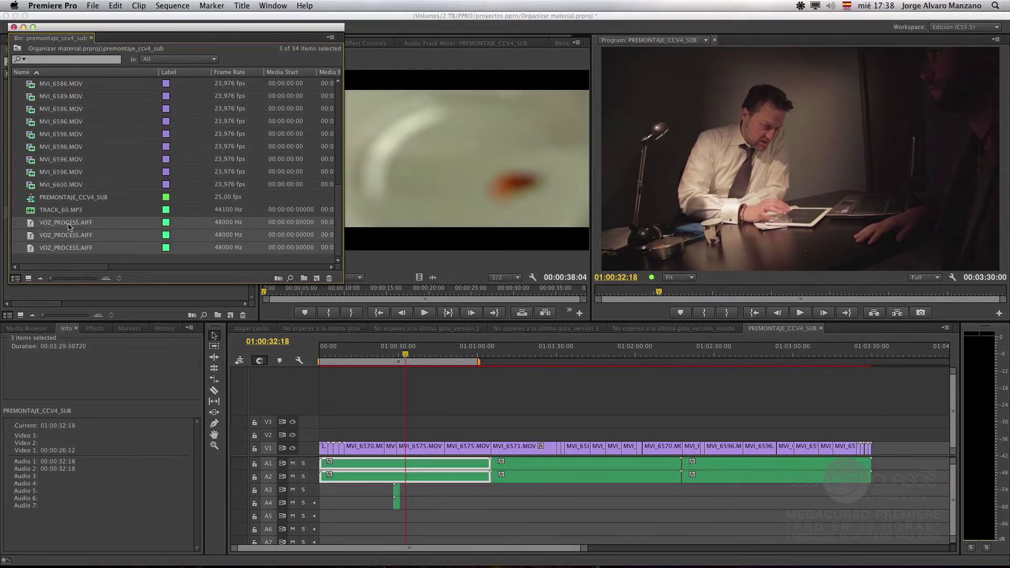
right_click(68, 226)
click(100, 435)
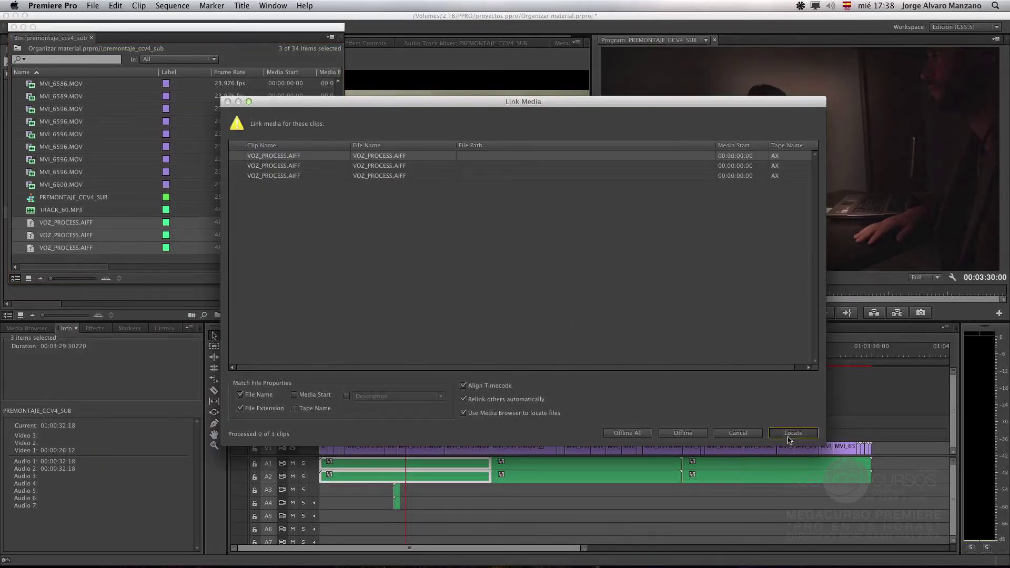
click(792, 433)
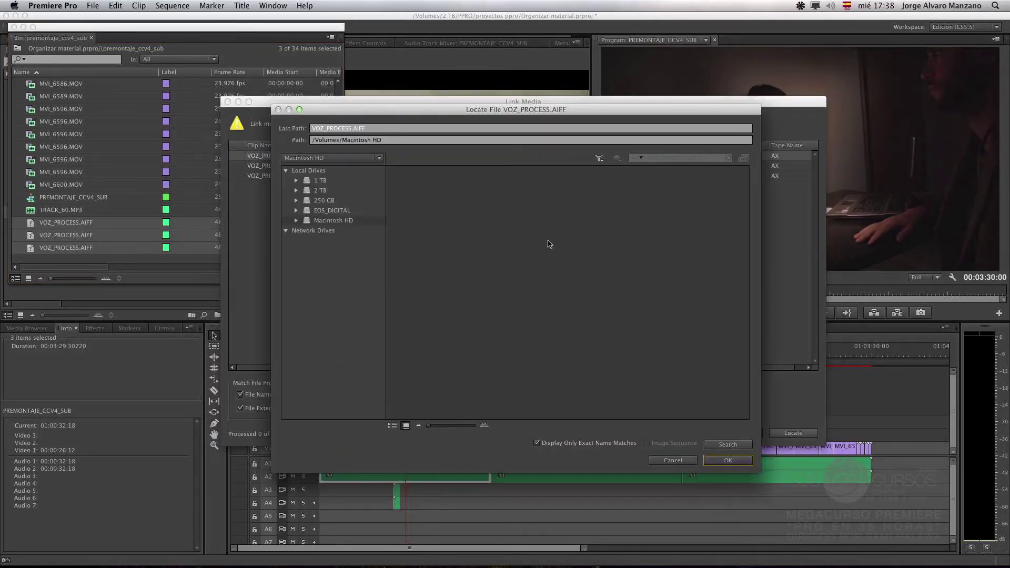
Step: Search the PROYECTOS/PRINCIPIOS folder on the 2 TB drive for VOZ_PROCESS.AIFF and link the three clips to it
click(295, 190)
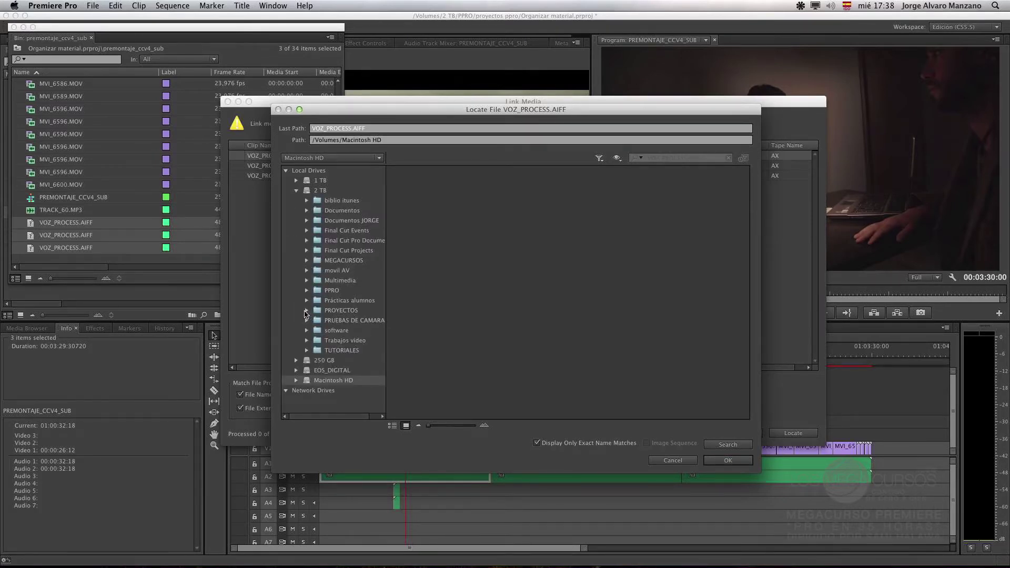
click(306, 311)
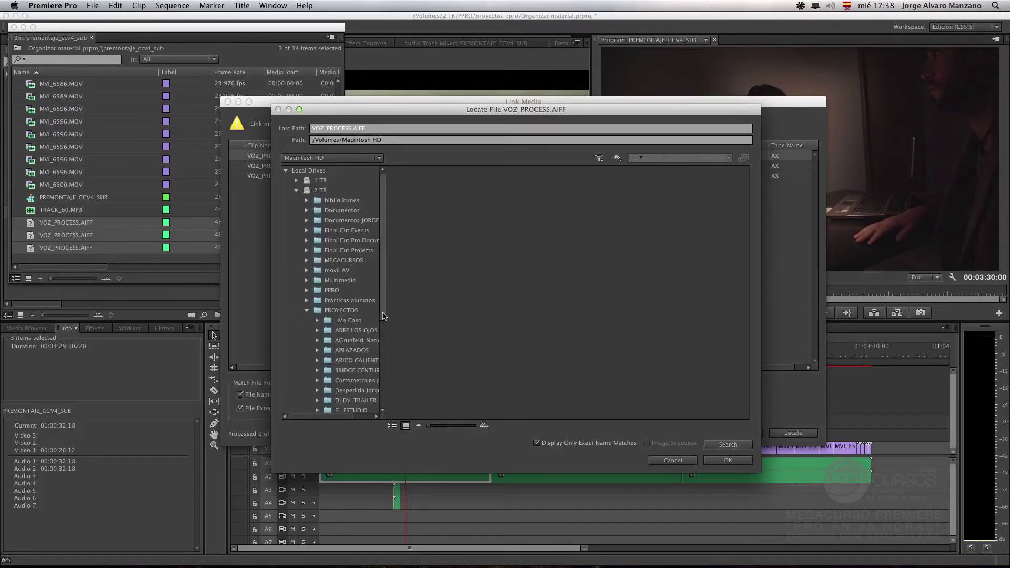
drag(385, 316, 383, 350)
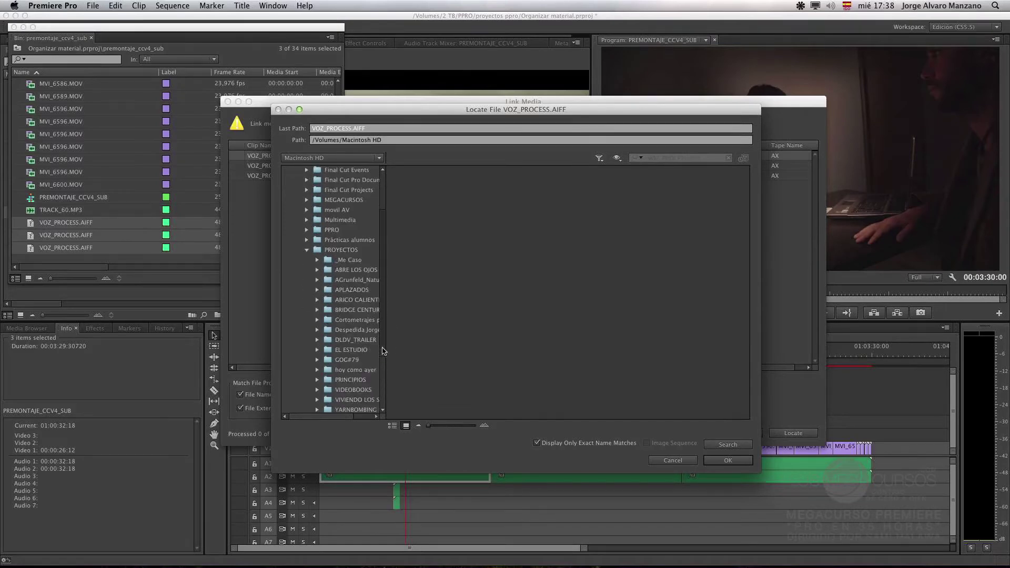
click(351, 380)
click(728, 445)
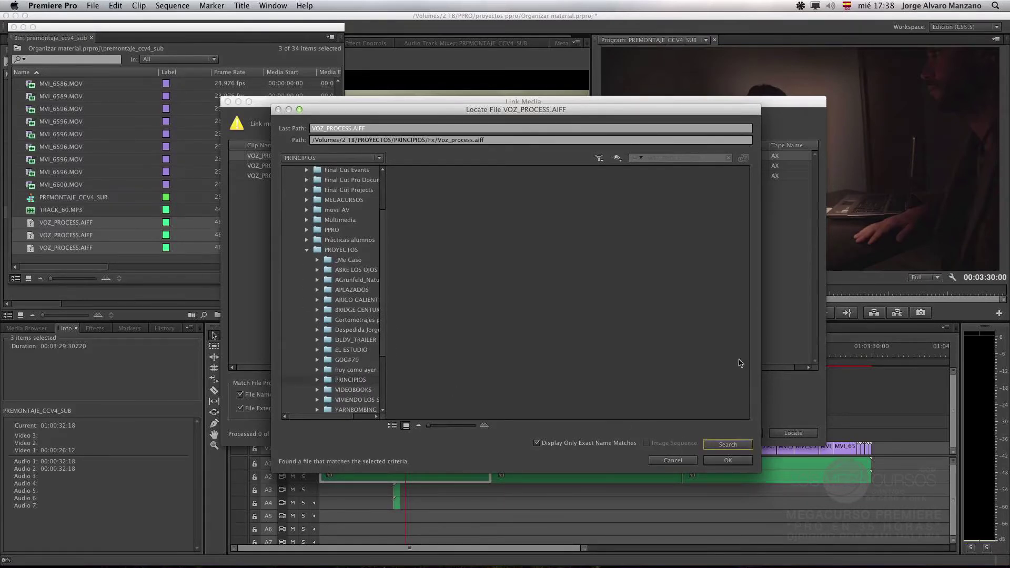
click(726, 459)
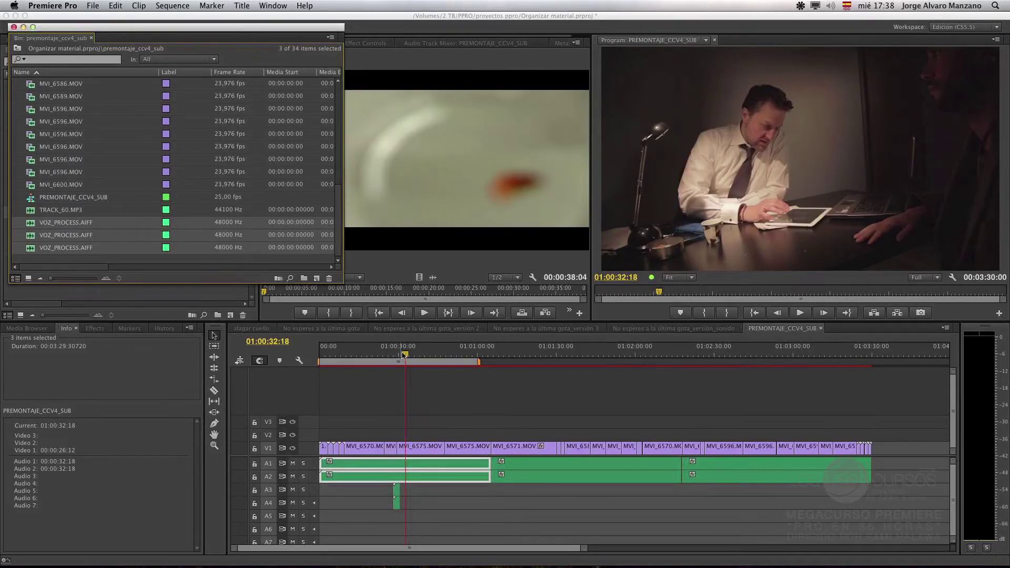
Step: Play the relinked sequence from 01:00:32:00 and 01:01:11:05, return to its start, and close the premontaje_ccv4_sub bin
drag(391, 356, 401, 357)
key(space)
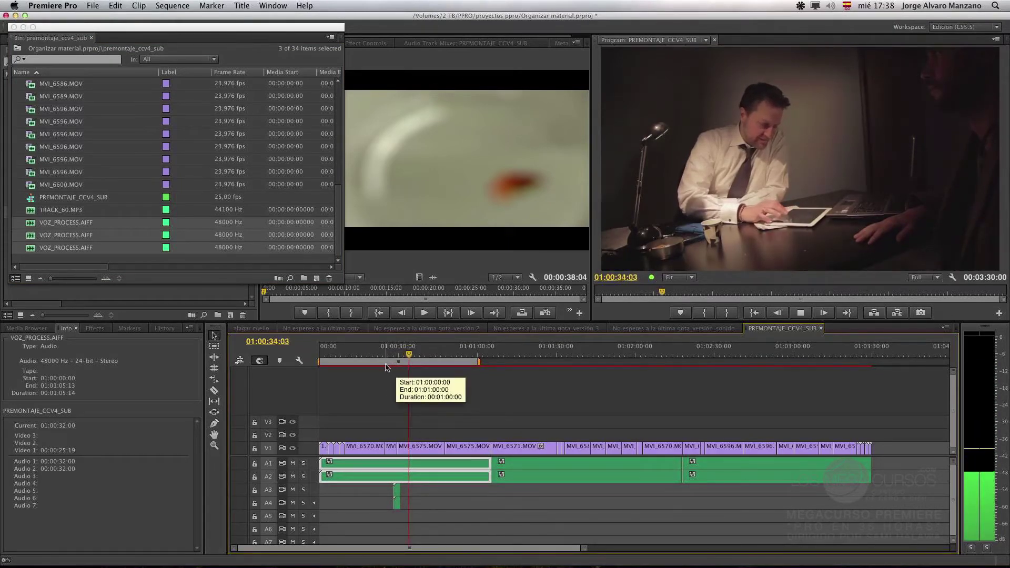
click(508, 359)
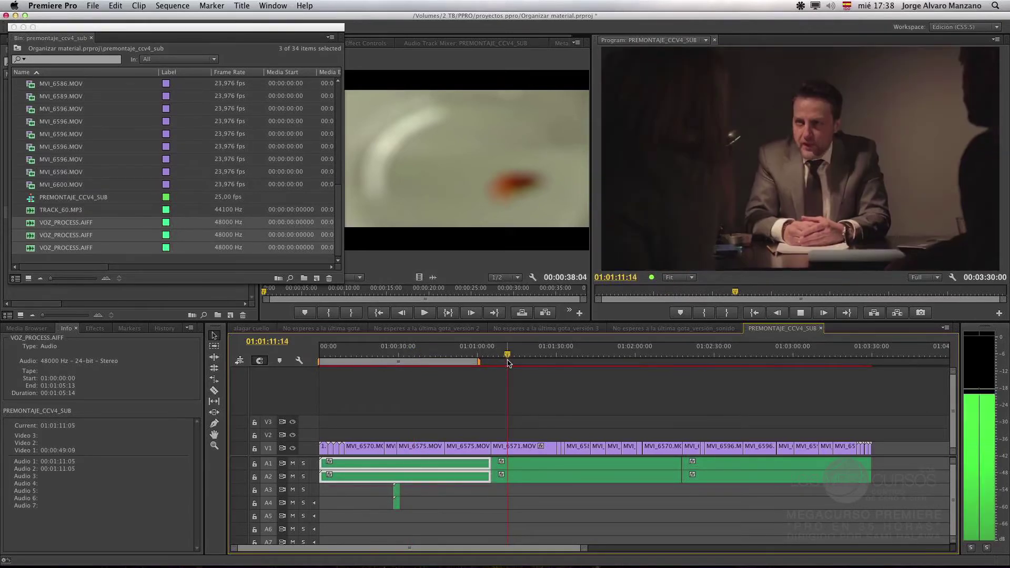
key(space)
key(Home)
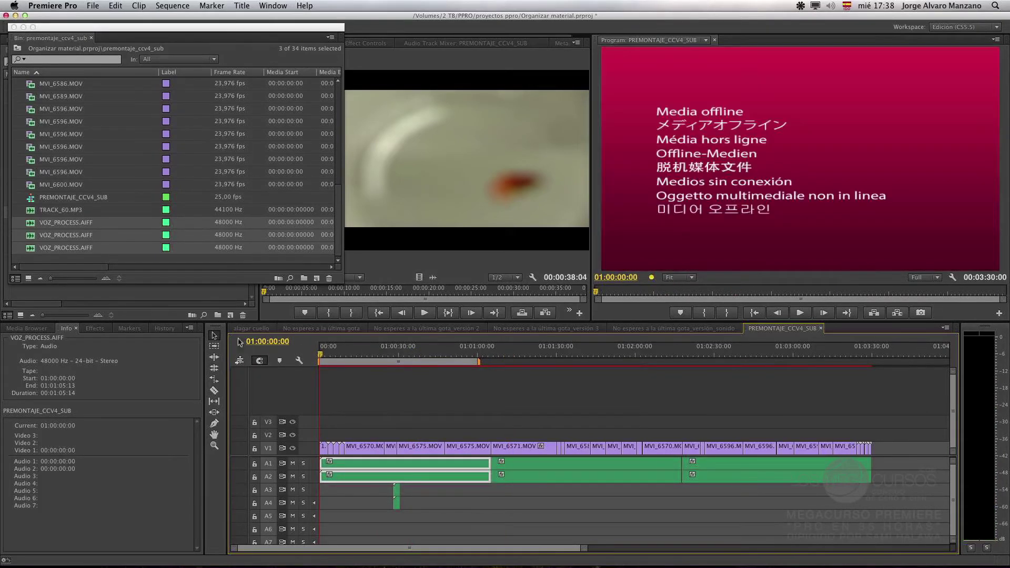
click(13, 28)
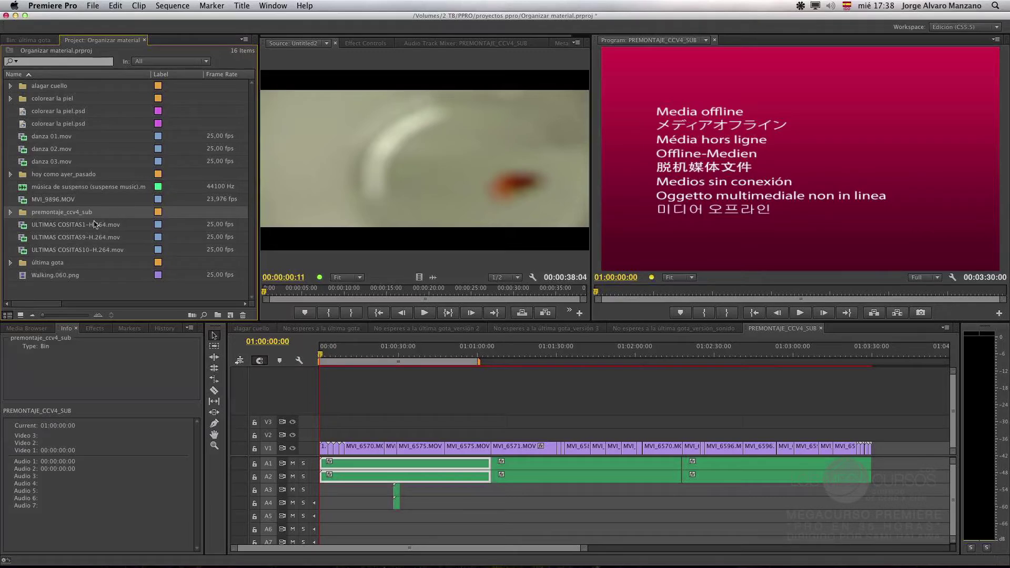
mouse_move(95, 225)
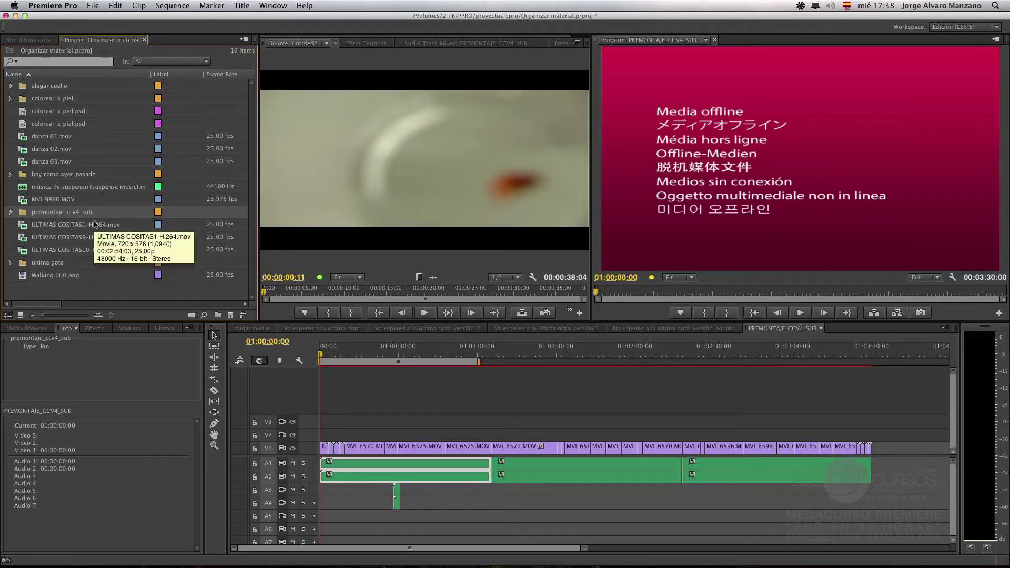
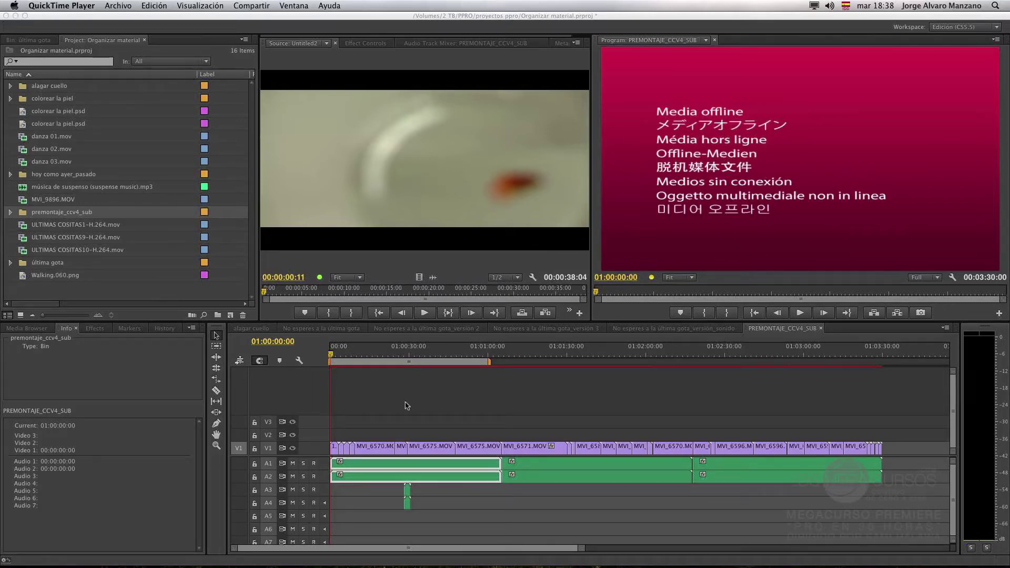
click(154, 293)
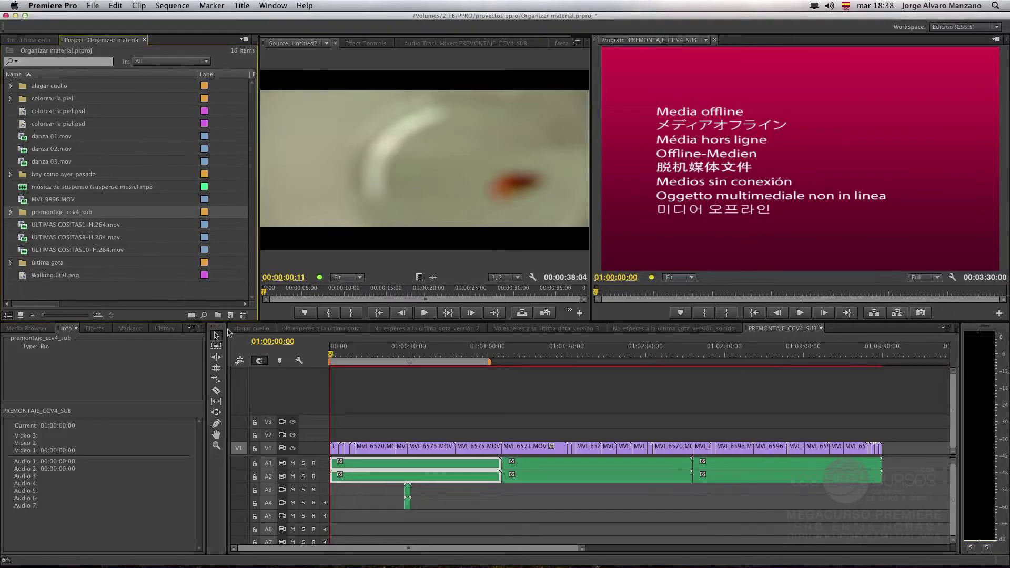
click(79, 275)
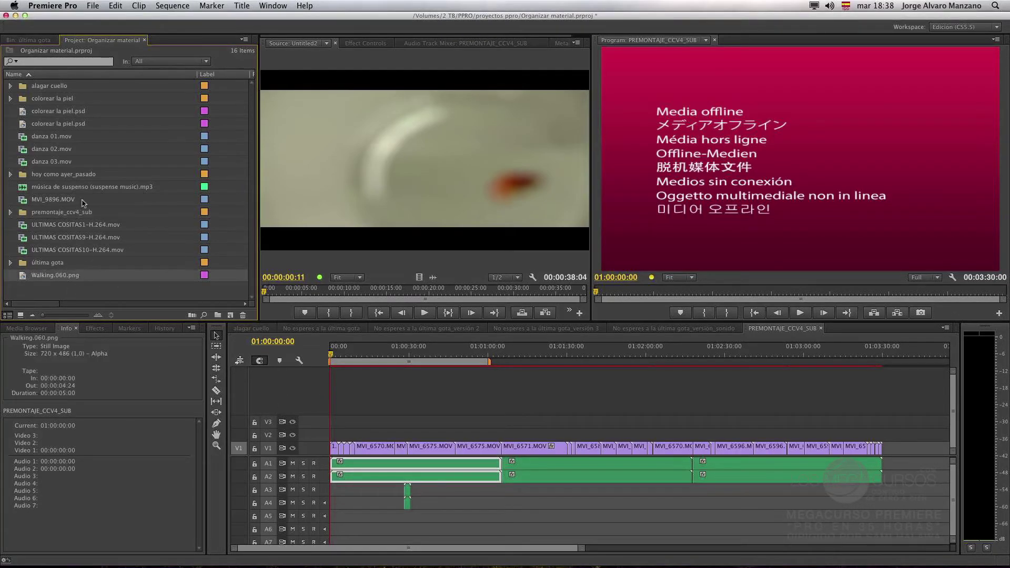
click(84, 212)
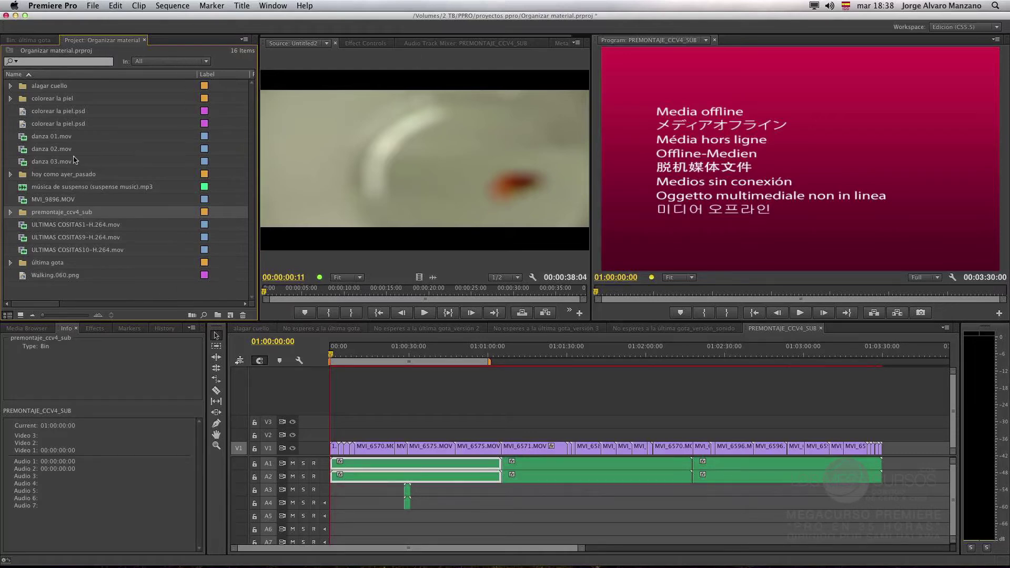
click(60, 139)
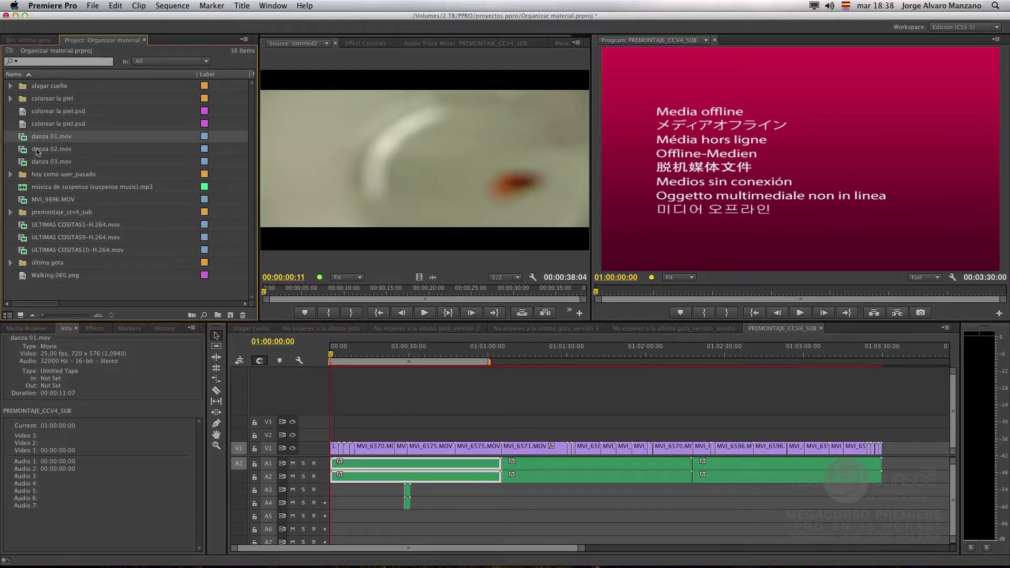
Step: Open the audio channel modification settings for the danza 03.mov clip
click(62, 161)
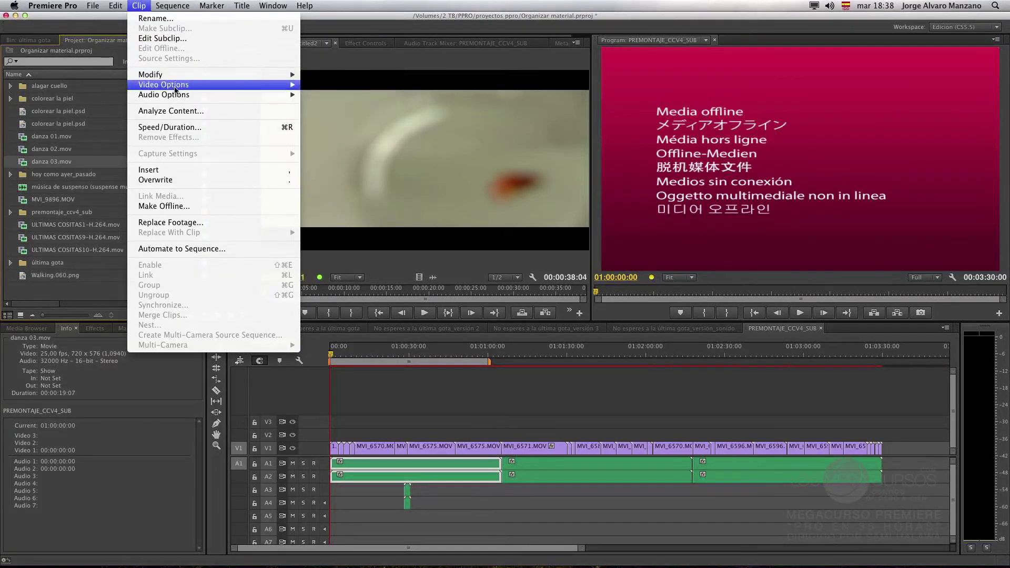
mouse_move(178, 88)
click(341, 77)
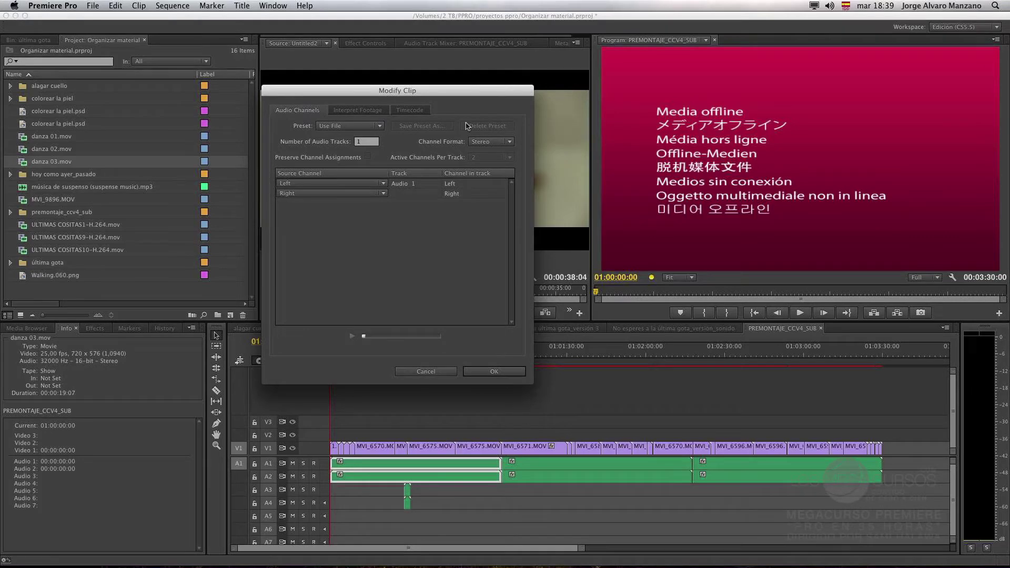
Step: Review the audio channel presets available for danza 03.mov in the Modify Clip dialog
drag(421, 89, 481, 97)
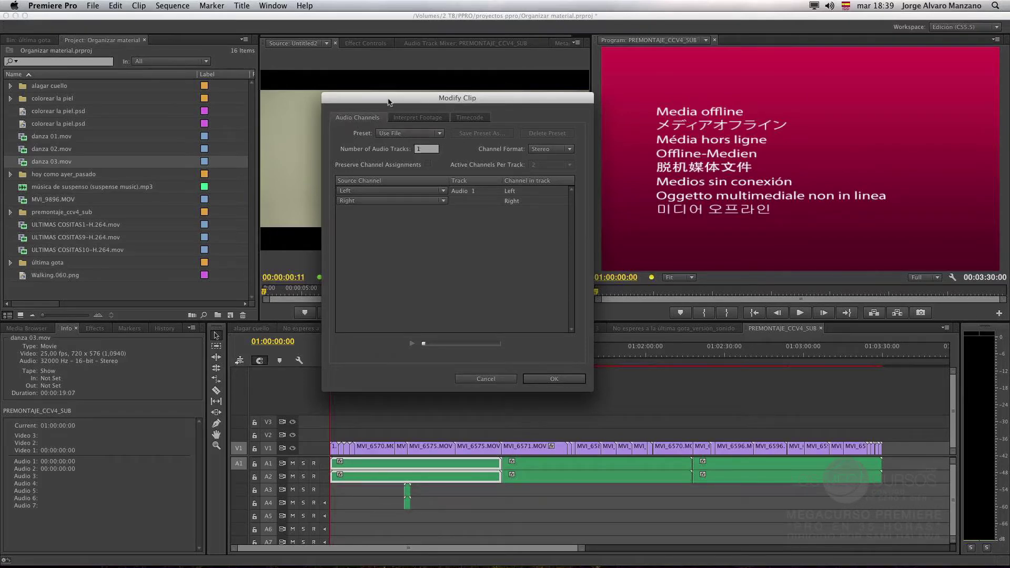
drag(413, 99, 409, 100)
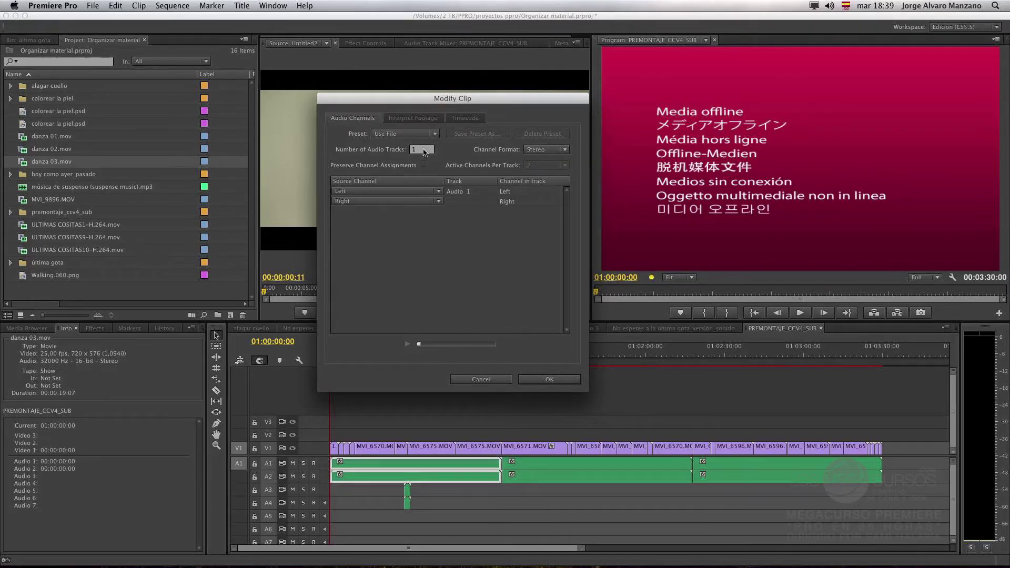
click(403, 134)
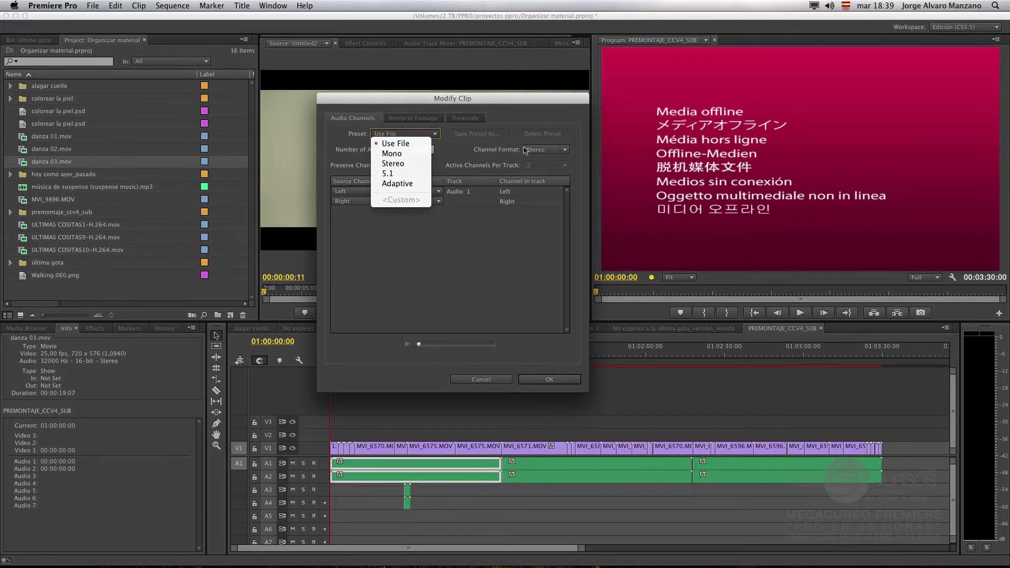
click(489, 146)
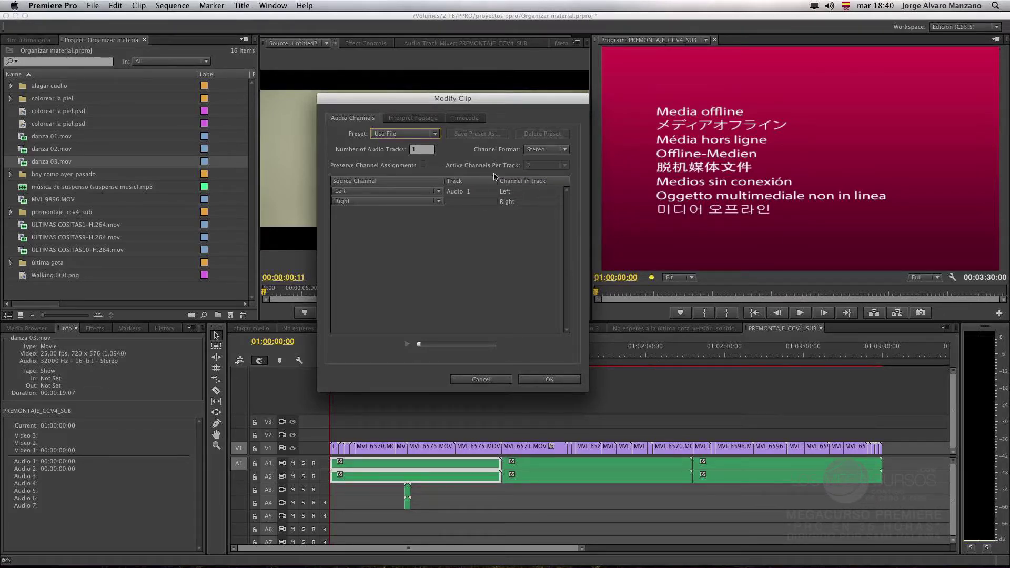
Step: Try an assumed frame rate of 24 fps in danza 03.mov's footage interpretation, and switch back to the file's own rate
click(416, 119)
drag(464, 101, 429, 95)
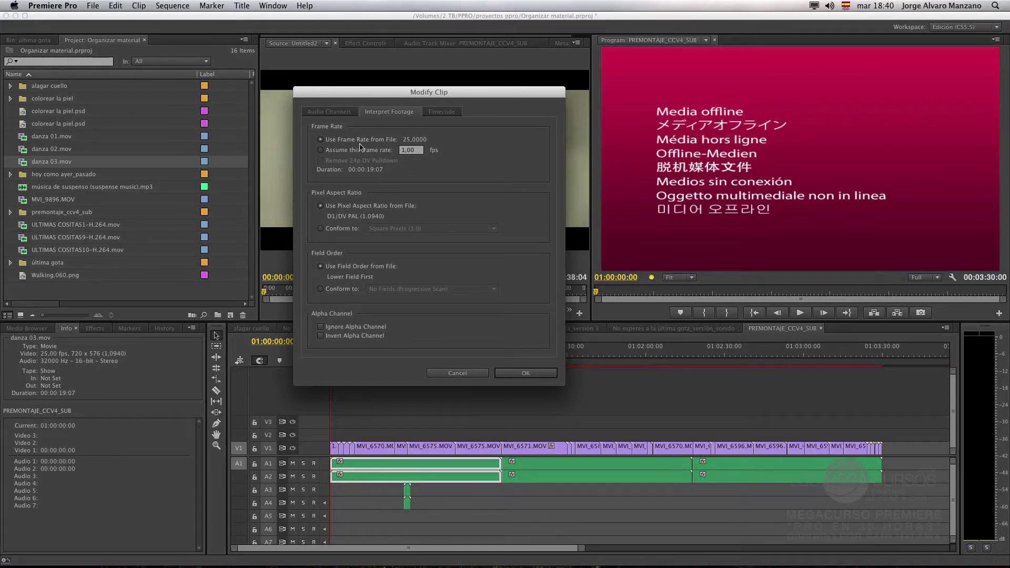
click(330, 151)
click(352, 140)
click(362, 151)
text(24)
click(357, 139)
Step: Try an assumed frame rate of 1 fps for danza 03.mov, and switch back to the file's own rate
click(359, 150)
click(364, 148)
click(363, 140)
click(374, 151)
text(1)
click(347, 141)
Step: Try an assumed frame rate of 50 fps for danza 03.mov, and discard the footage interpretation changes
click(357, 151)
click(365, 142)
click(414, 153)
text(50)
key(Tab)
click(361, 151)
click(370, 141)
click(367, 150)
drag(460, 93, 458, 67)
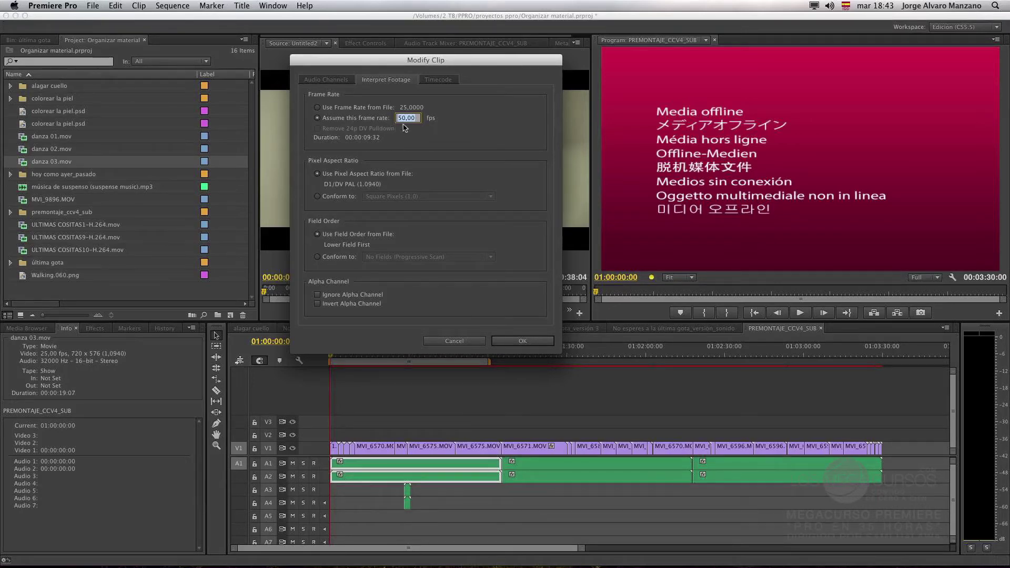
click(371, 110)
click(469, 342)
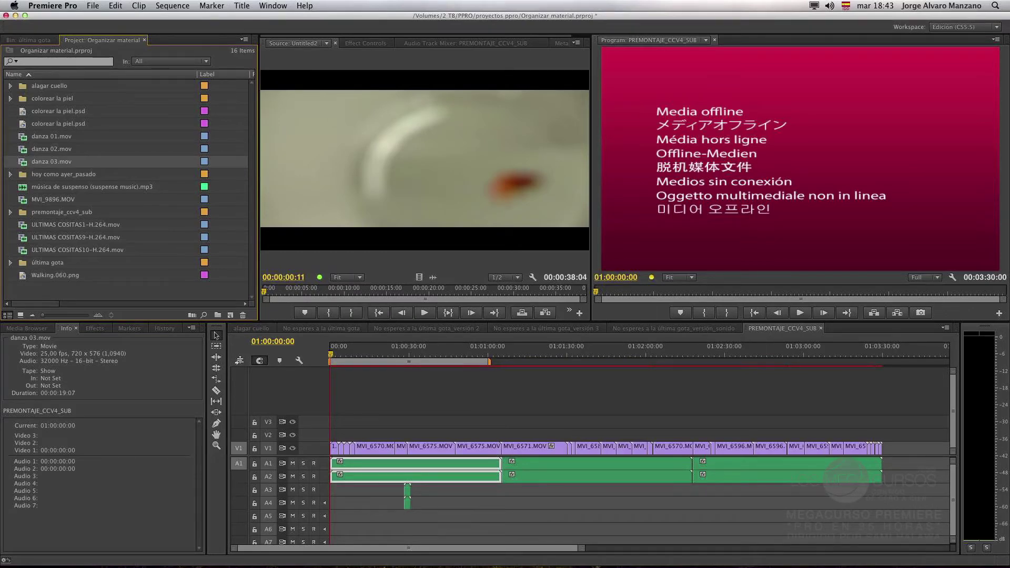
Step: Load danza 03.mov in the Source monitor and create a new sequence from the clip
click(22, 165)
double_click(22, 164)
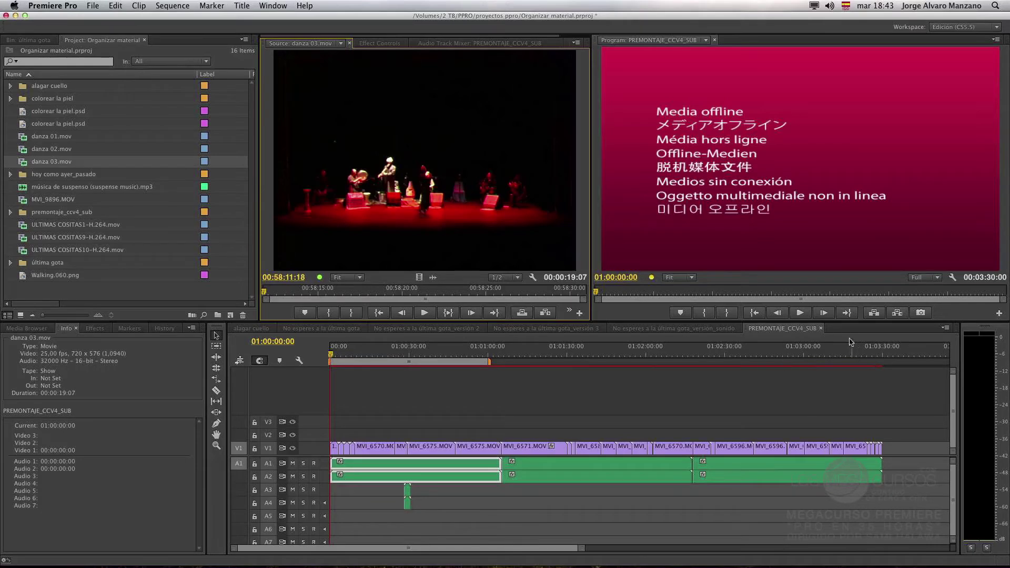
right_click(23, 166)
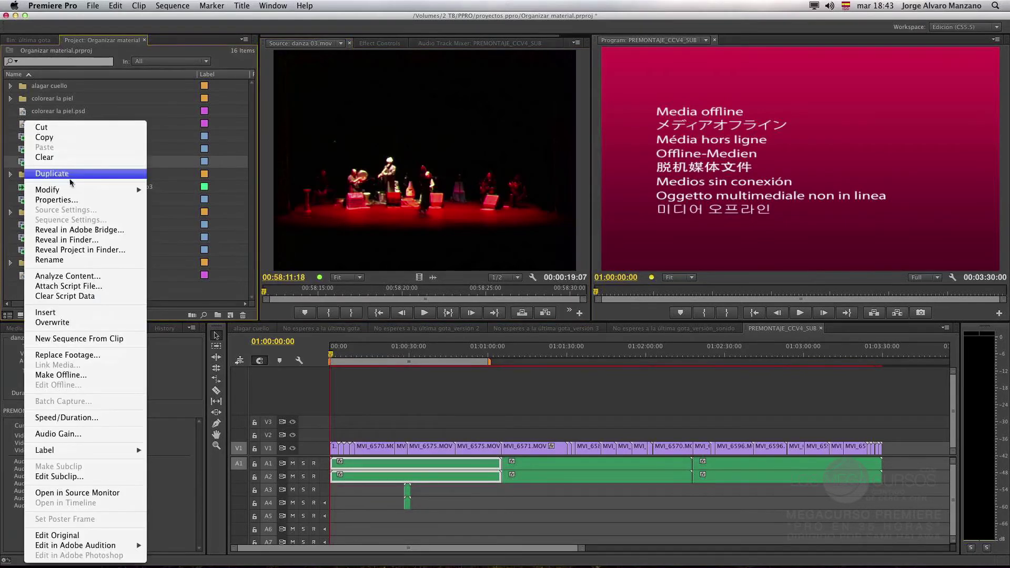
click(43, 339)
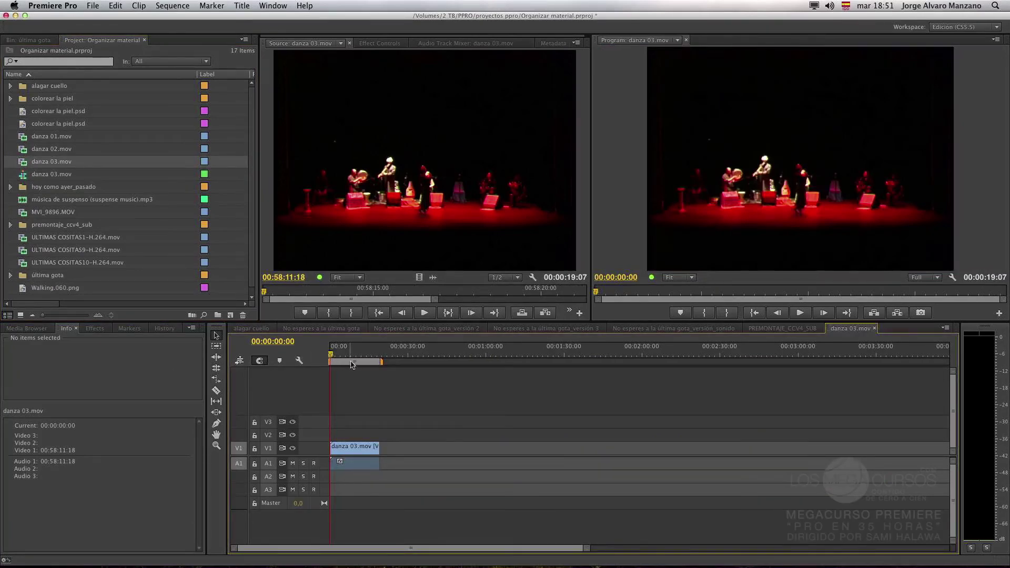
drag(333, 356, 308, 359)
Step: Interpret the danza 03.mov footage with an assumed frame rate of 1 fps
right_click(52, 164)
mouse_move(116, 190)
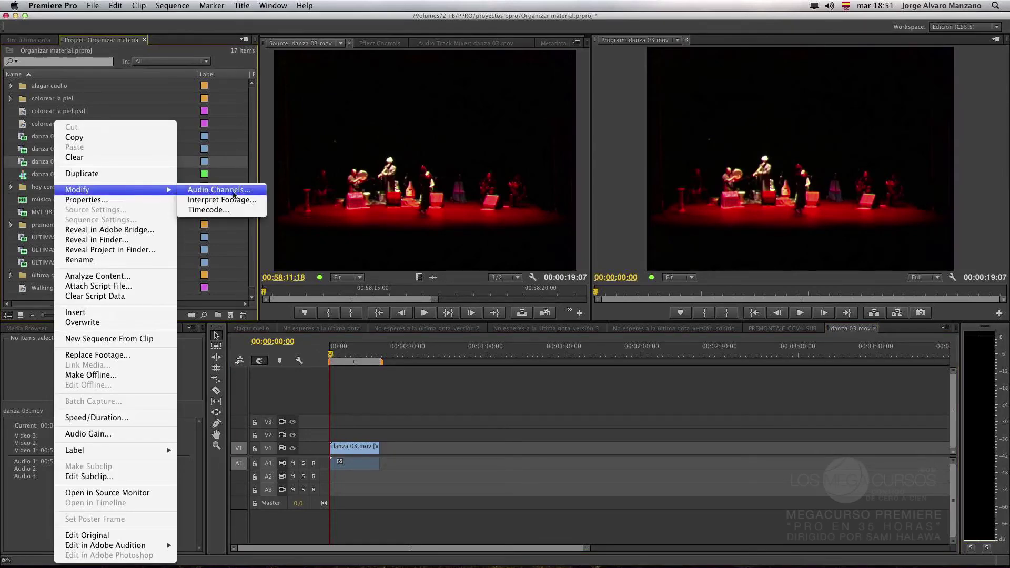
click(231, 202)
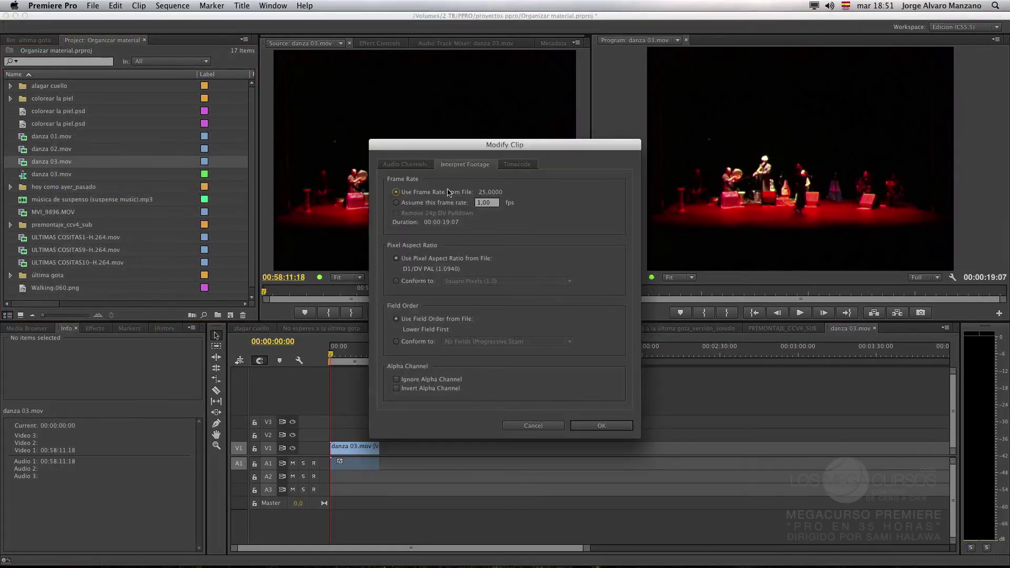
click(451, 203)
click(489, 203)
click(601, 425)
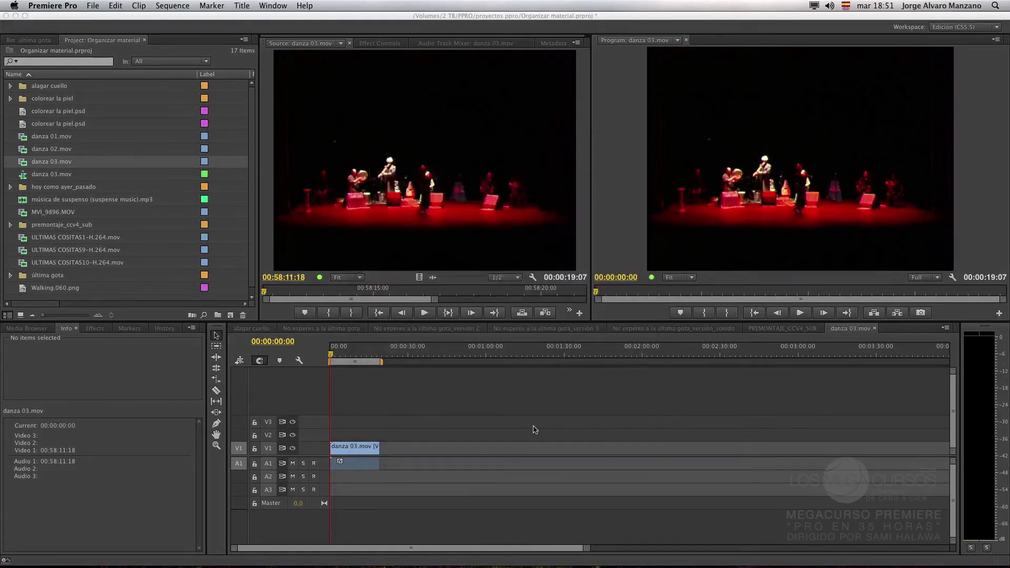
Step: Try extending danza 03.mov in the timeline to about 00:01:18:03, play it, and undo the extension
drag(379, 448, 532, 450)
key(space)
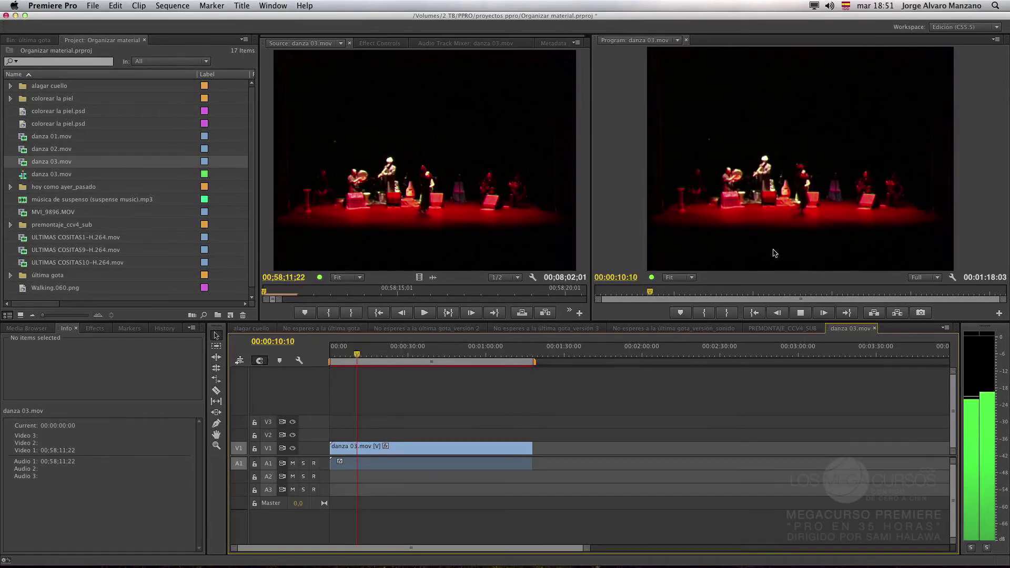
key(space)
key(super+z)
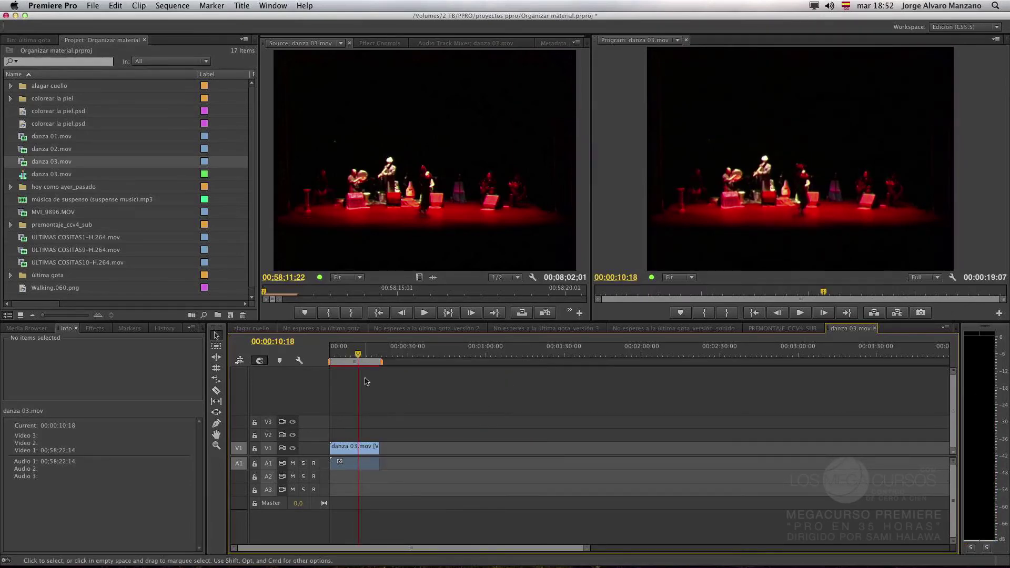
key(Home)
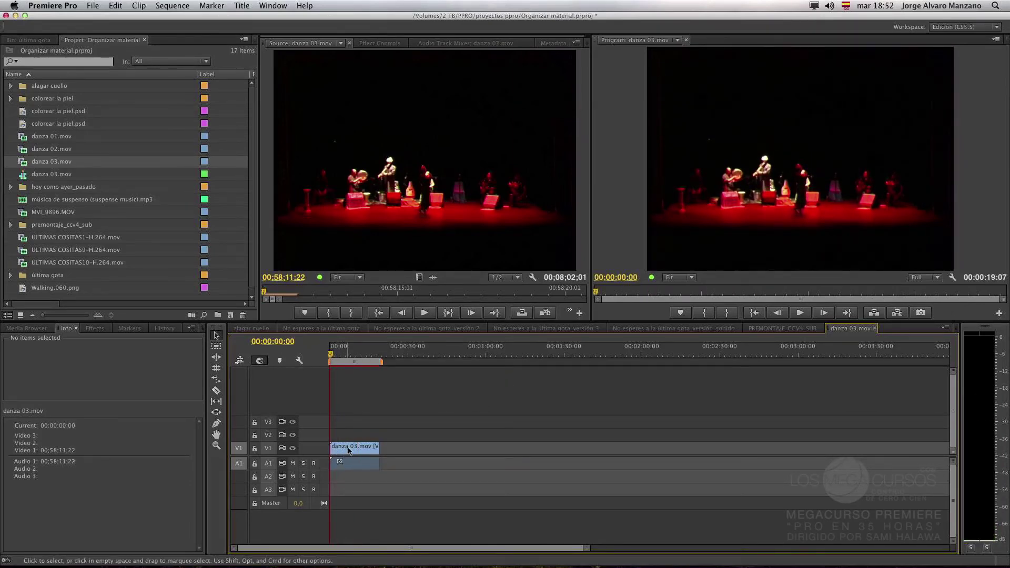
Step: Interpret the danza 03.mov footage with an assumed frame rate of 50 fps
right_click(59, 167)
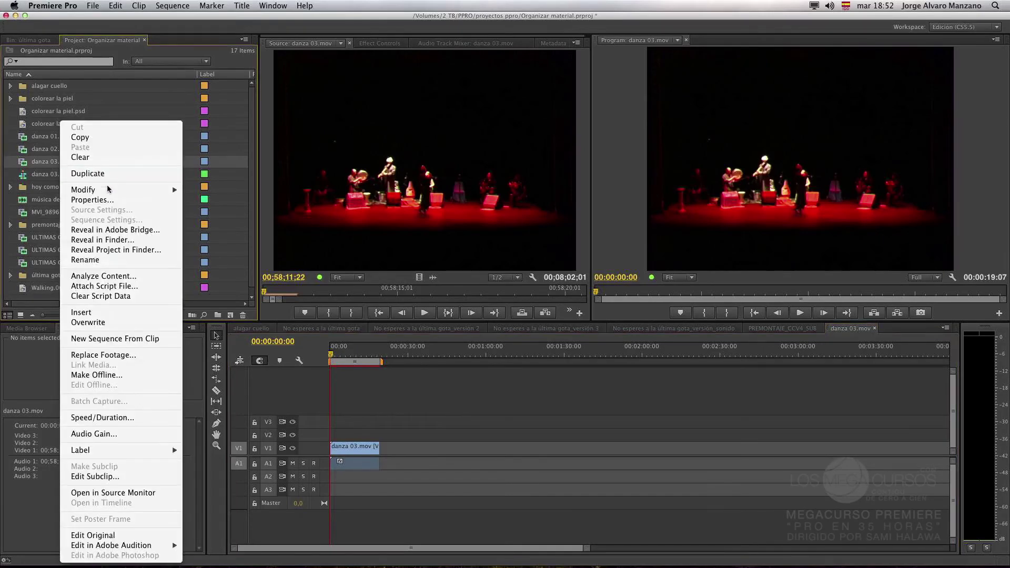
mouse_move(111, 190)
click(213, 200)
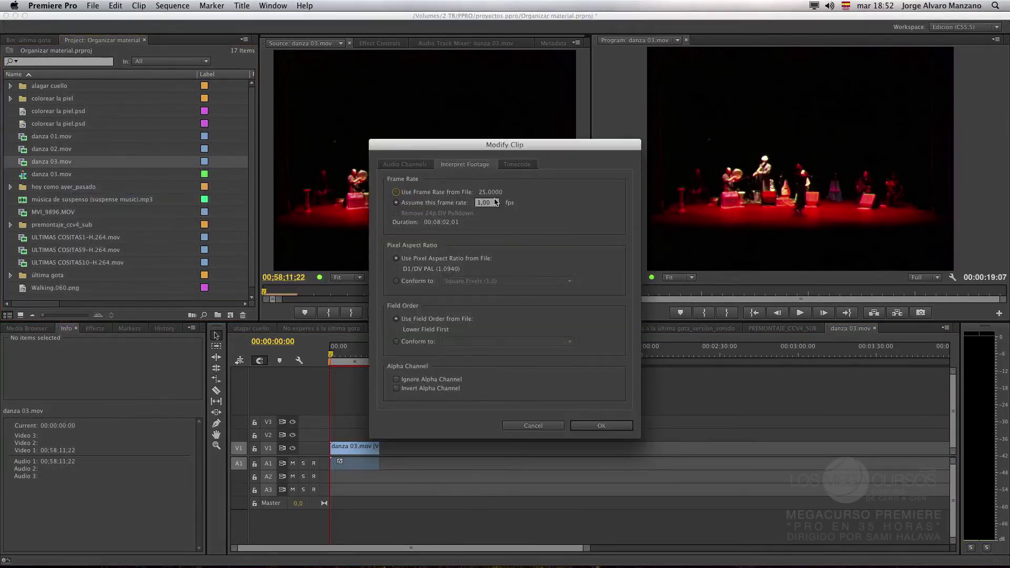
click(400, 203)
text(50)
click(603, 423)
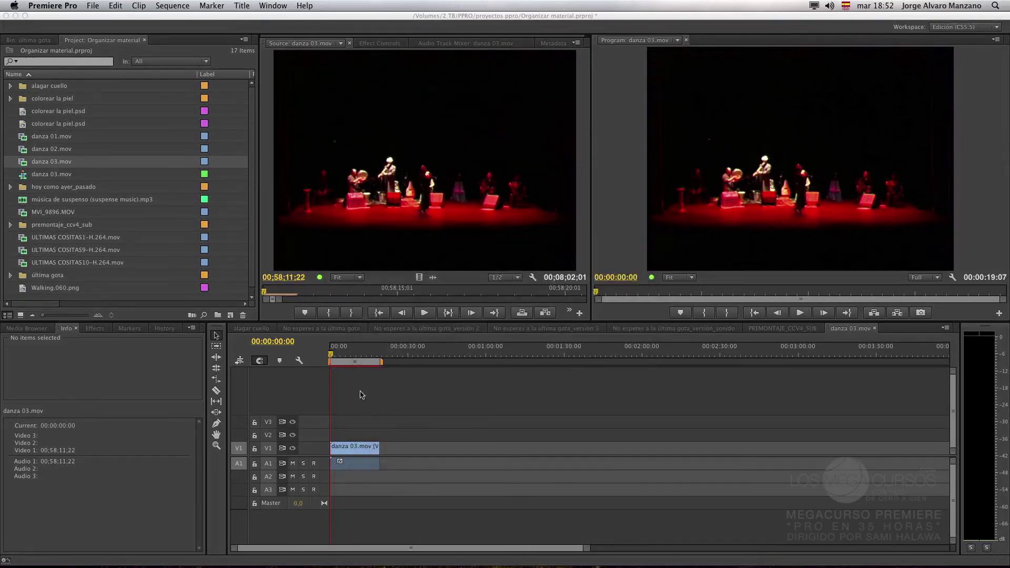
Step: Expand video track V1 to show the clip thumbnail, and play the sequence from its start
double_click(324, 448)
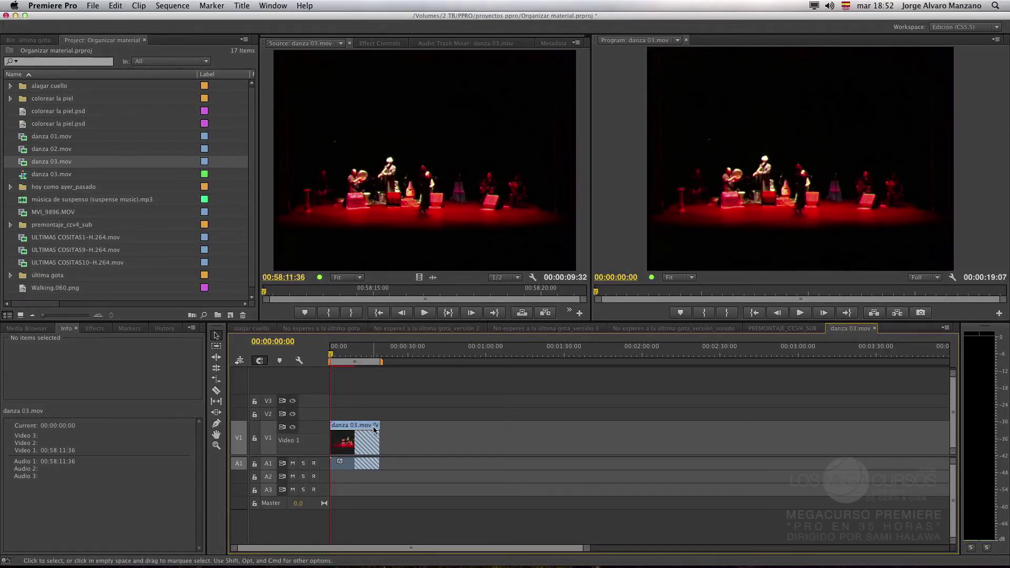
mouse_move(374, 429)
key(space)
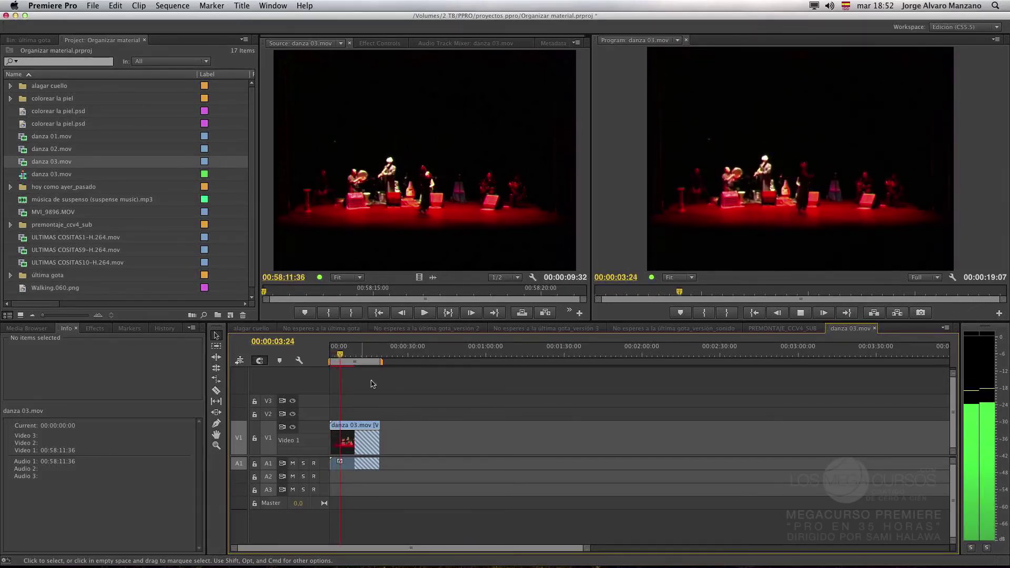
key(space)
Step: Interpret the danza 03.mov footage with an assumed frame rate of 100 fps
click(50, 161)
right_click(51, 161)
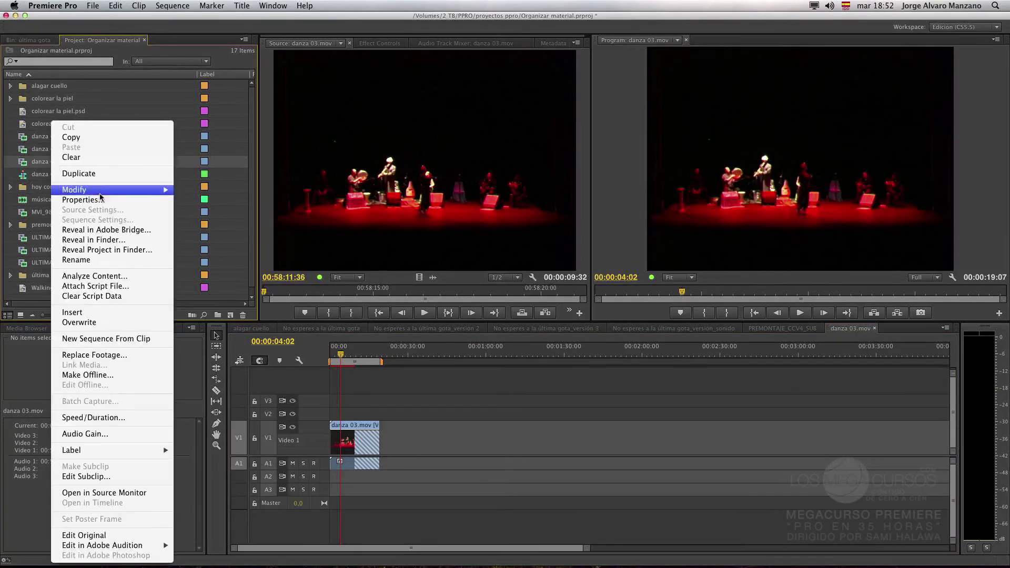
mouse_move(101, 195)
click(226, 201)
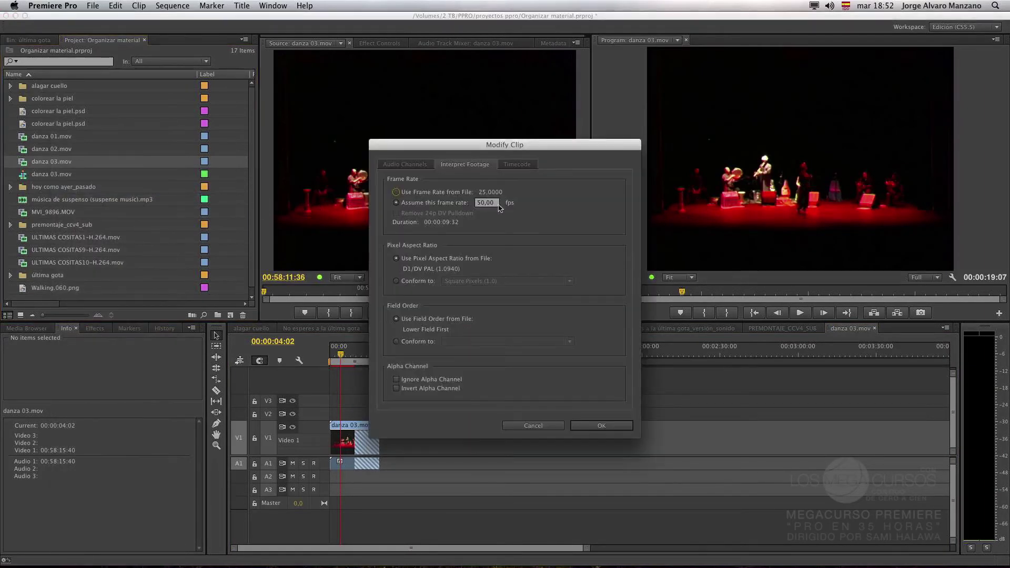
click(426, 204)
text(100)
key(Return)
Step: Return to the start of the danza 03.mov sequence and play it briefly to check the clip's speed
click(307, 356)
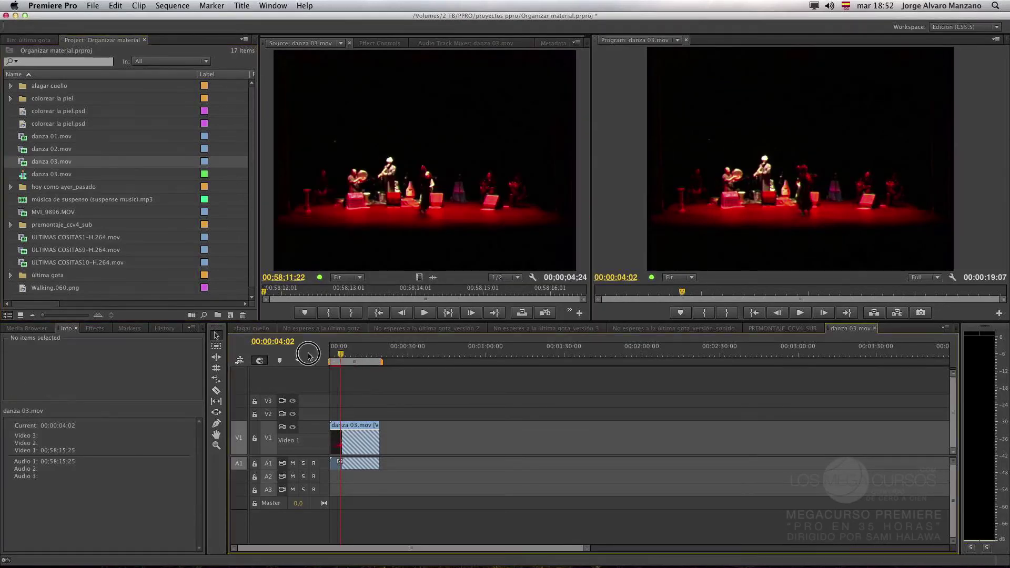
key(Home)
key(space)
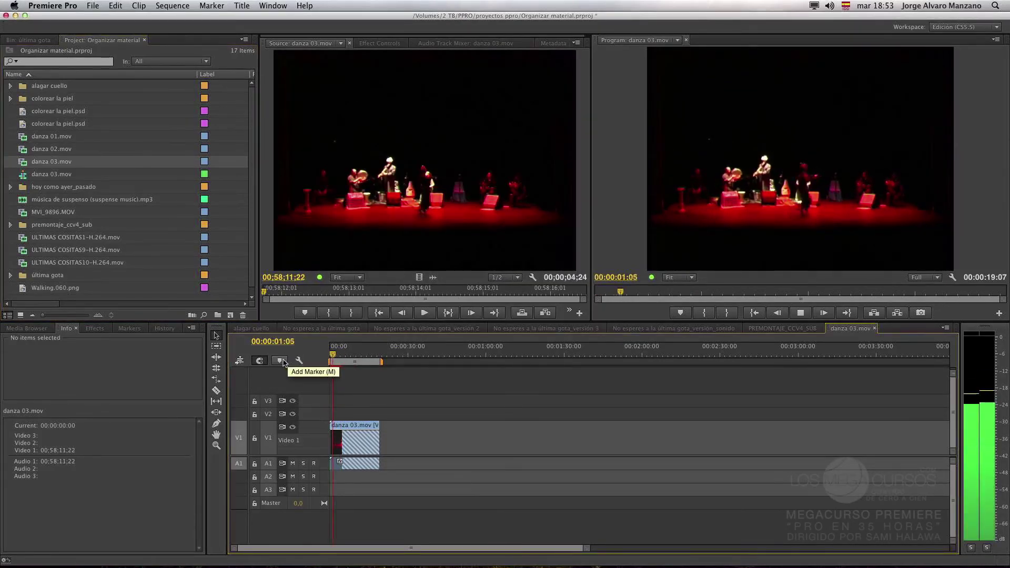
key(space)
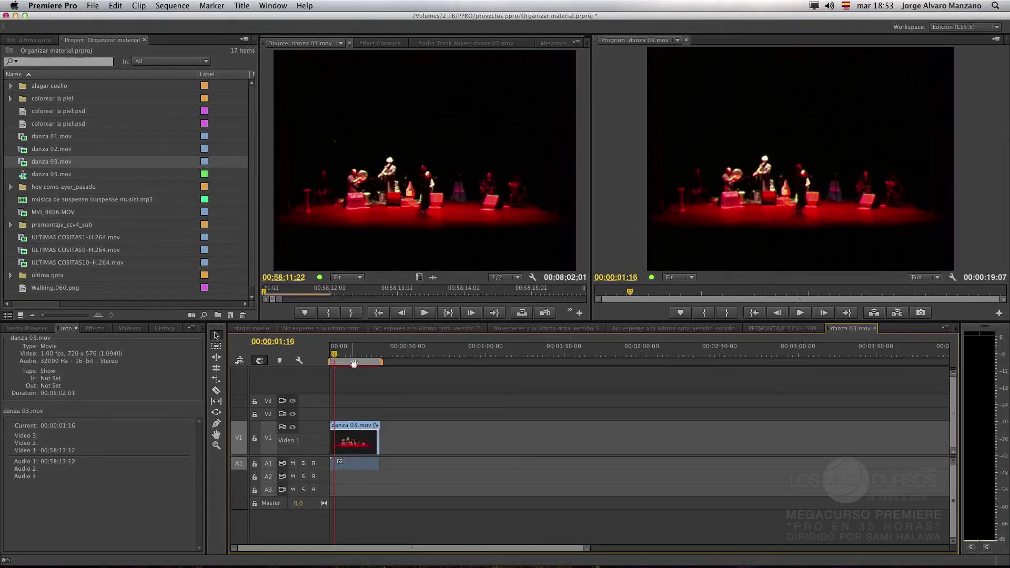
Step: Undo the frame rate changes made to danza 03.mov and play the sequence to check its motion
key(space)
key(space)
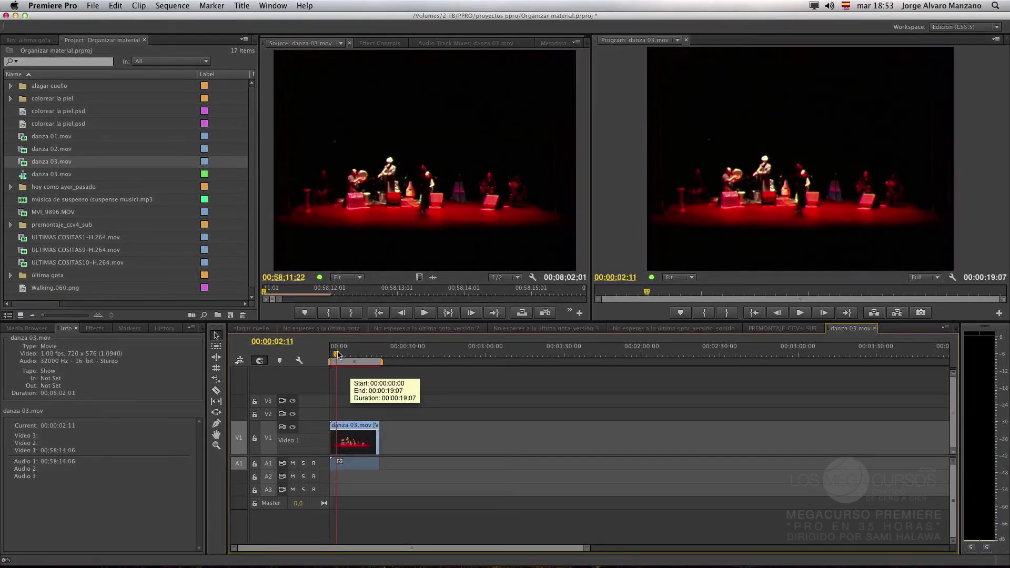
key(space)
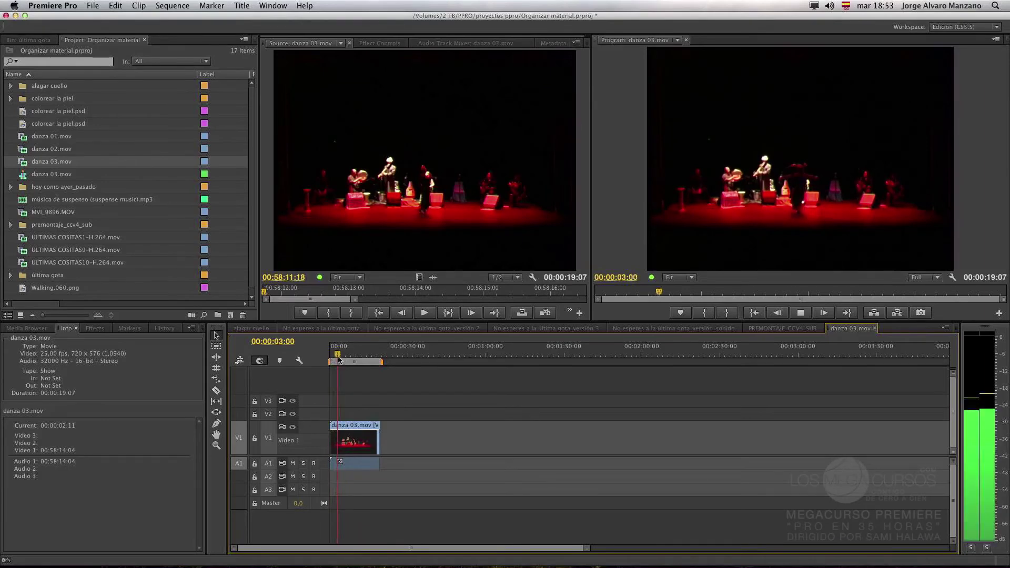
key(space)
Step: Conform the pixel aspect ratio of danza 03.mov to Anamorphic 2:1 (2.0) in its footage interpretation
click(45, 164)
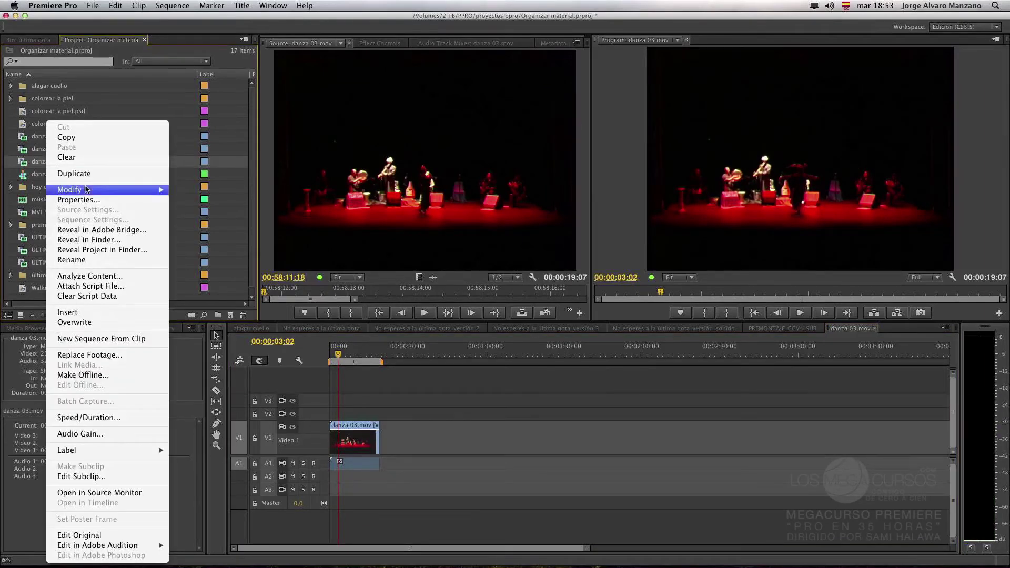
mouse_move(94, 189)
click(210, 198)
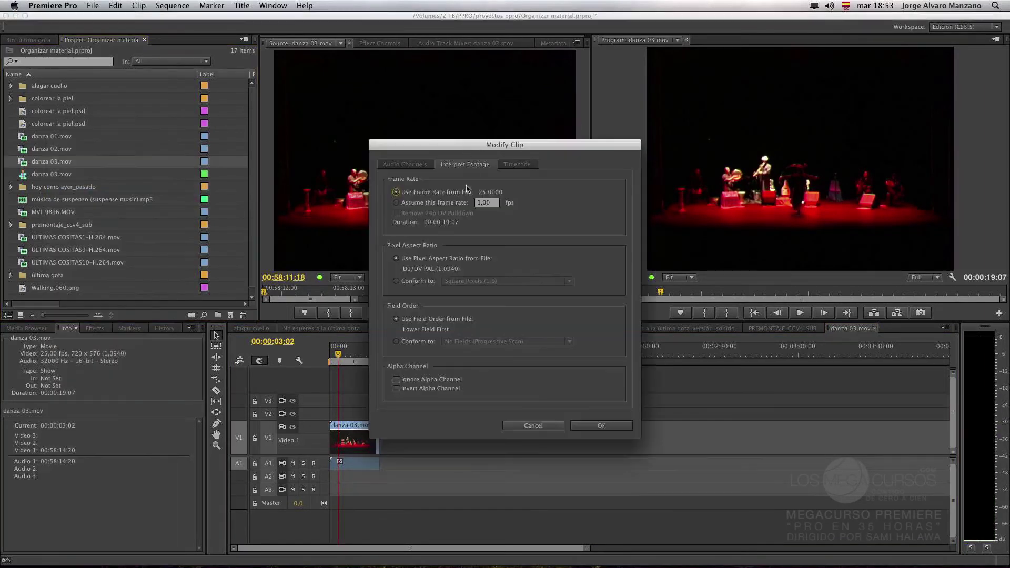
drag(473, 145, 286, 57)
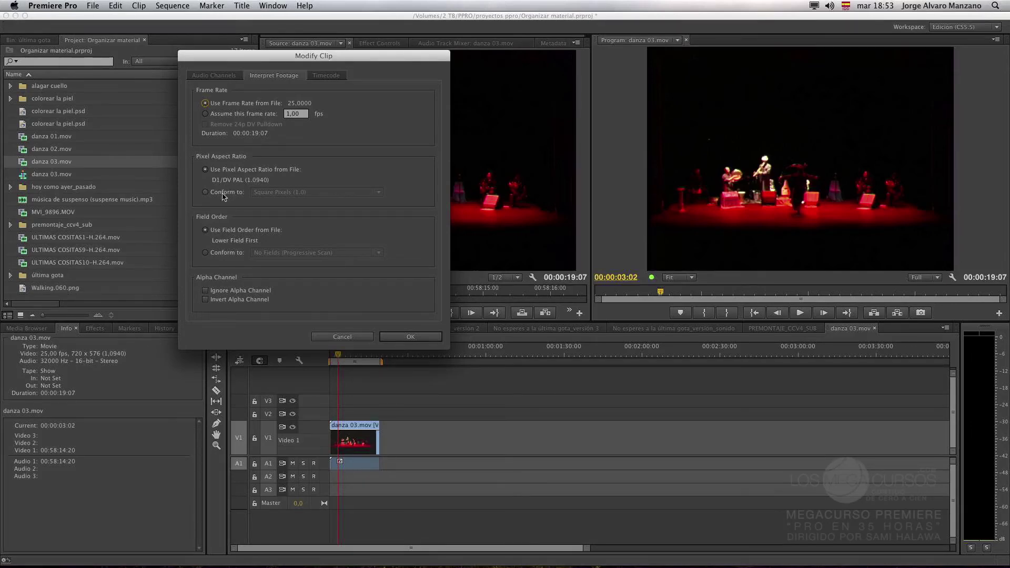
drag(326, 64, 289, 42)
click(169, 165)
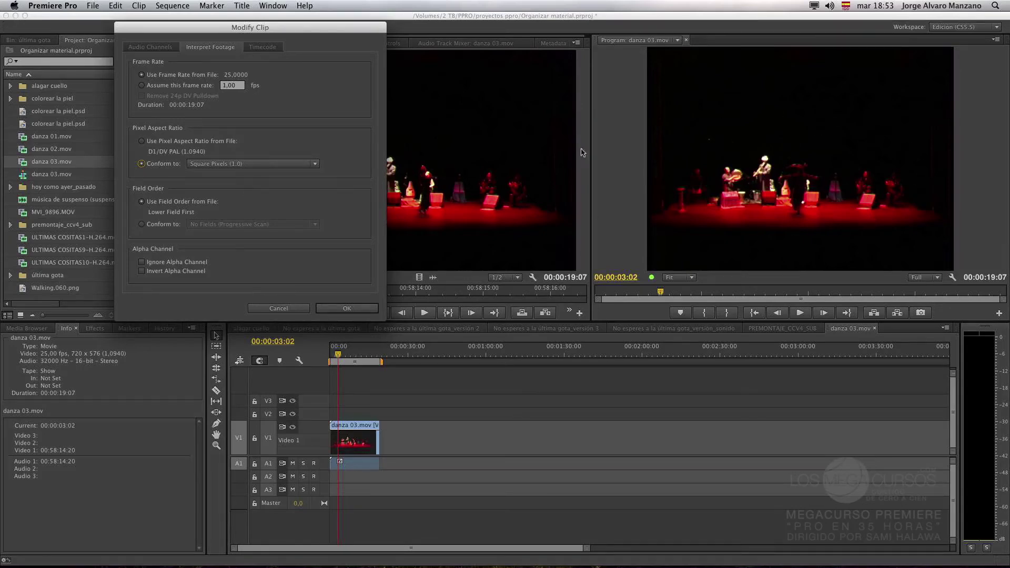
click(263, 164)
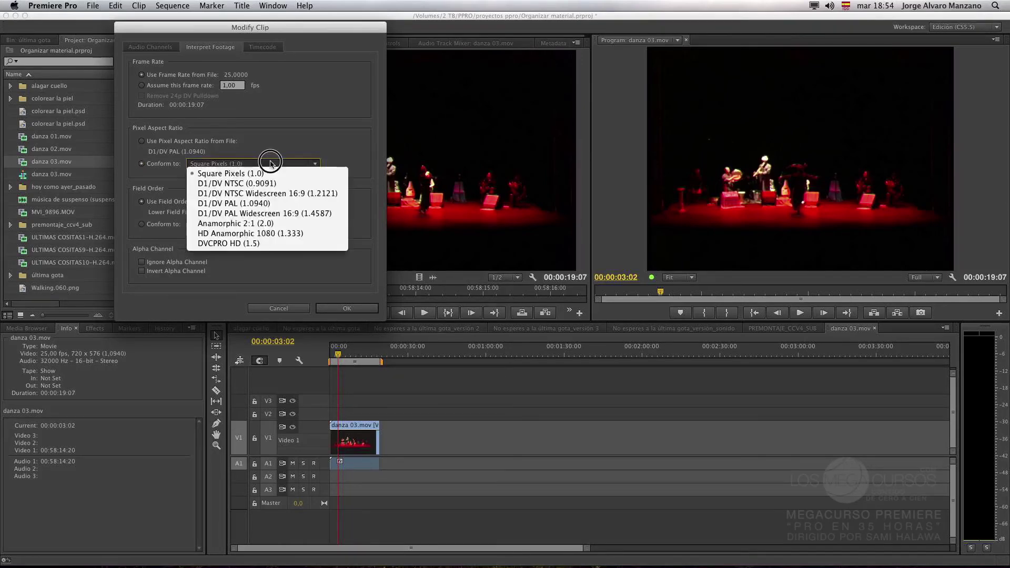
click(263, 223)
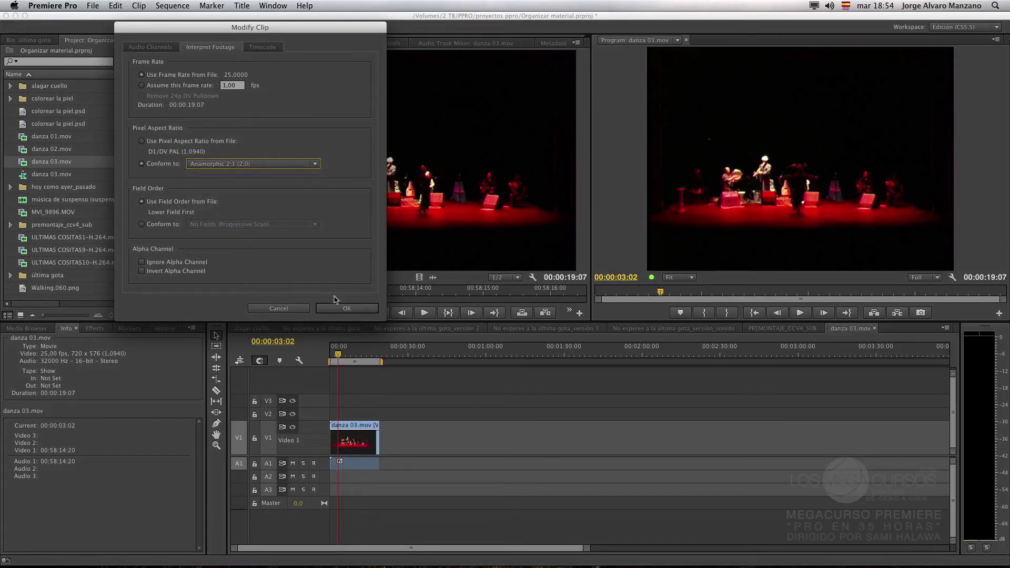
click(343, 309)
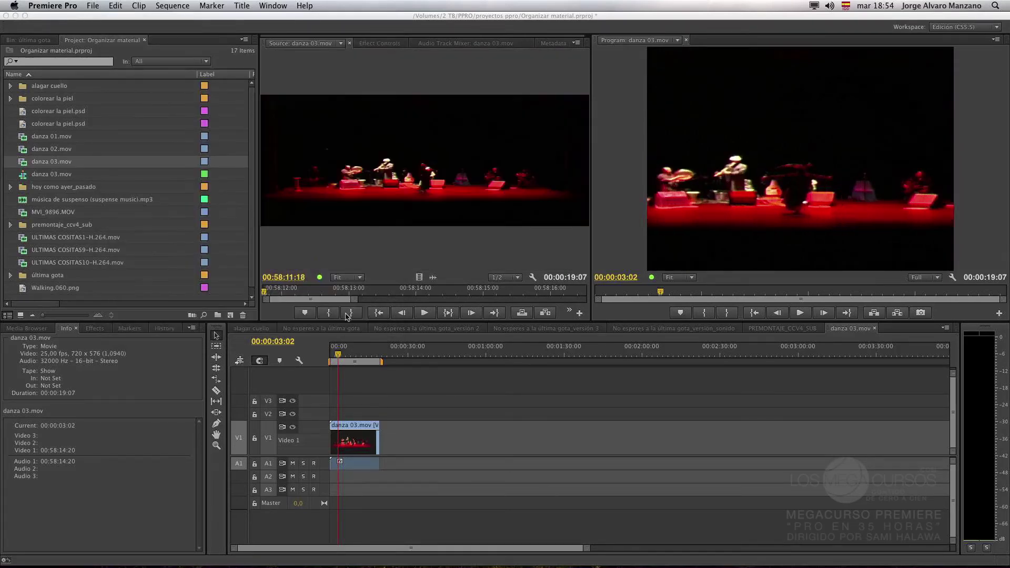
Step: Scale the stretched danza 03.mov clip down in the program monitor until its full width fits within the frame
click(332, 358)
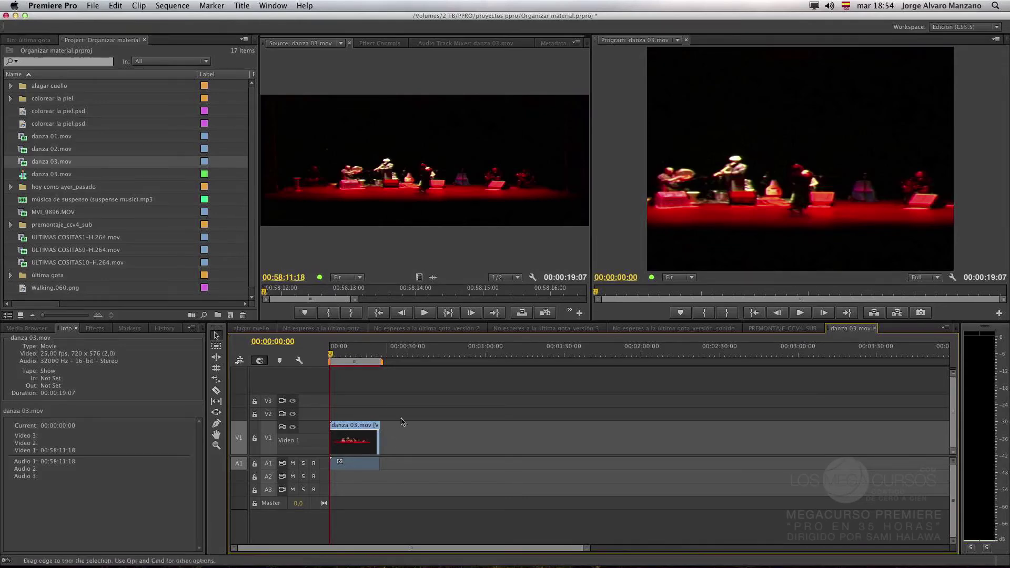
click(765, 168)
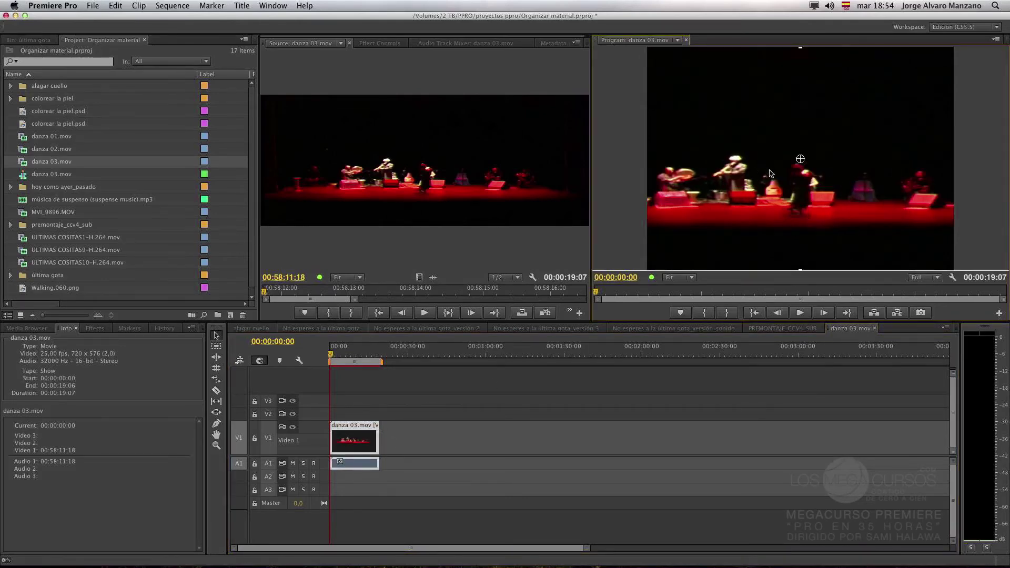
click(697, 290)
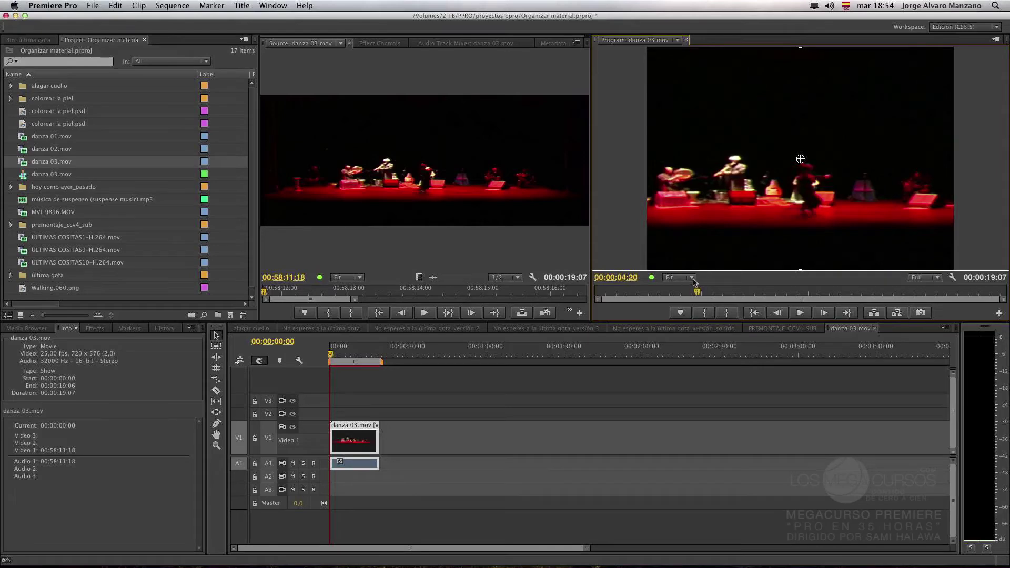
click(692, 278)
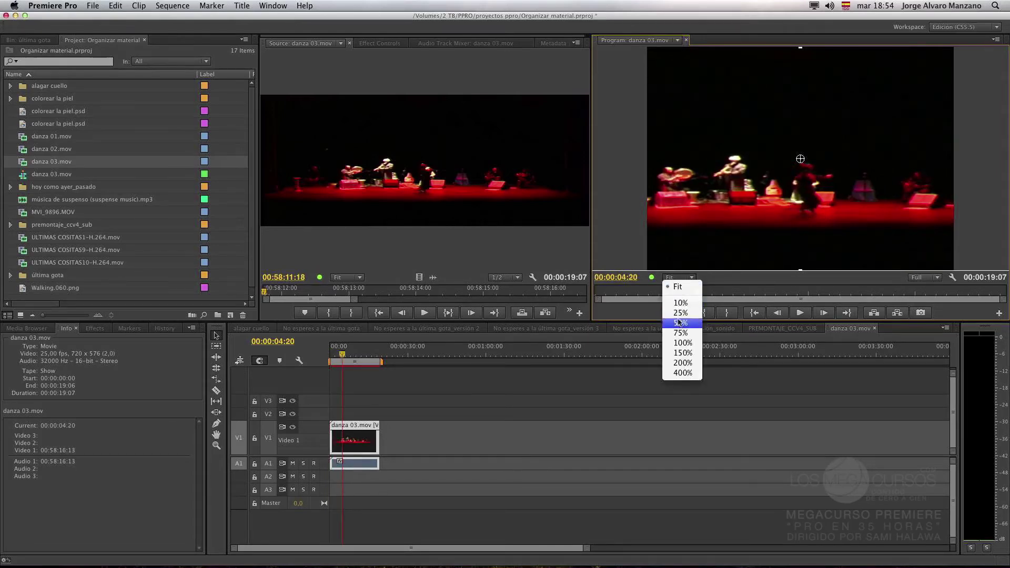
click(680, 313)
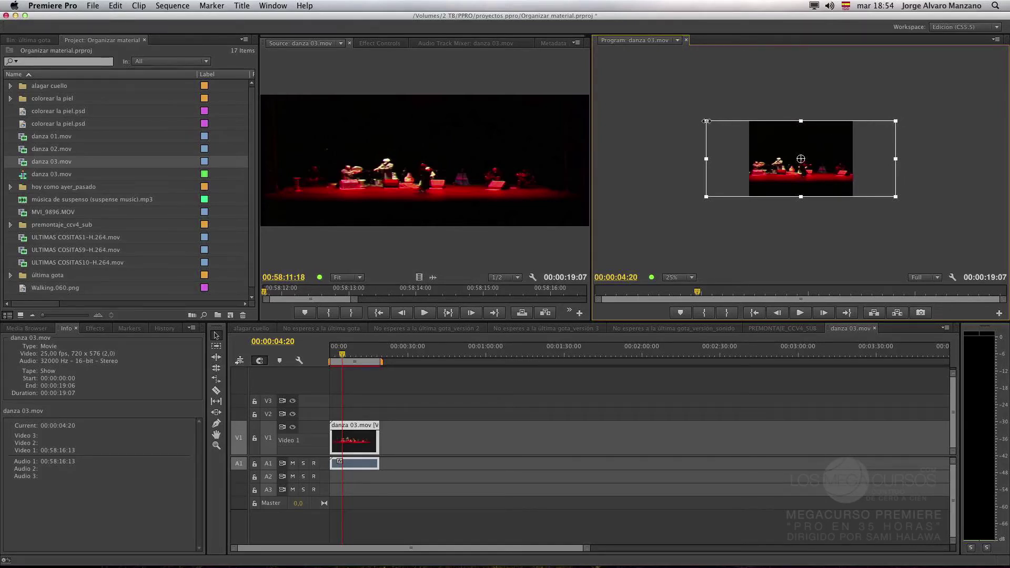
drag(706, 120, 755, 139)
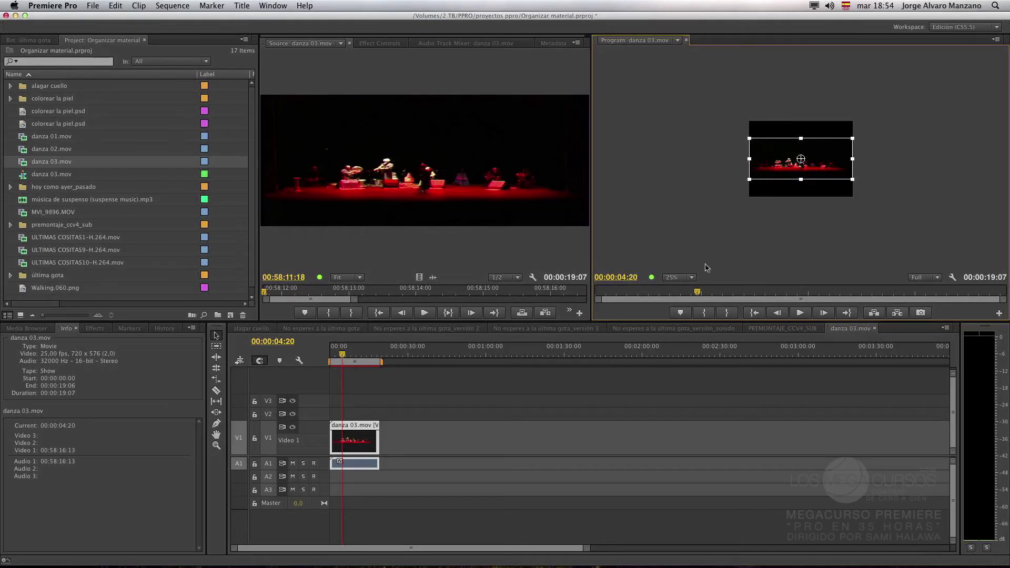
click(693, 278)
click(678, 287)
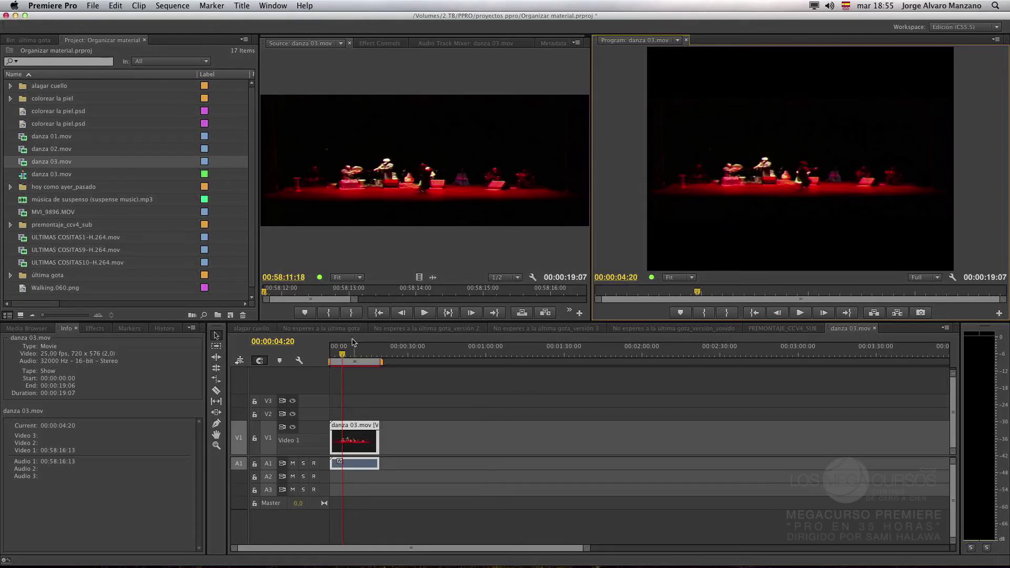
Step: Undo the scaling and the Anamorphic 2:1 interpretation of danza 03.mov, with the playhead at 00:00:02:06
drag(346, 356, 335, 354)
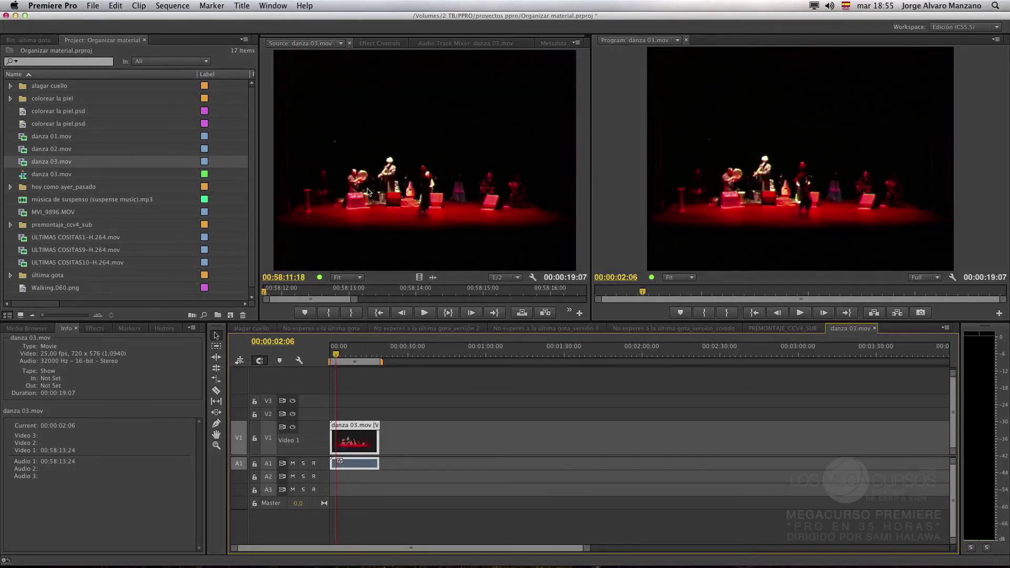
click(335, 355)
key(space)
key(space)
Step: Open the footage interpretation of danza 03.mov and examine its frame rate, pixel aspect ratio and field order options
right_click(63, 166)
mouse_move(103, 191)
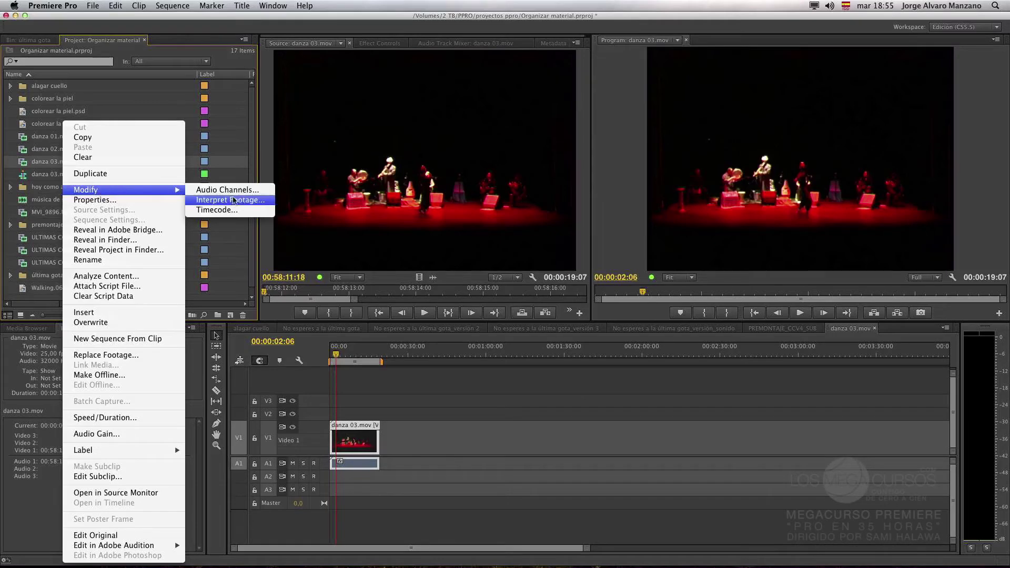
click(231, 200)
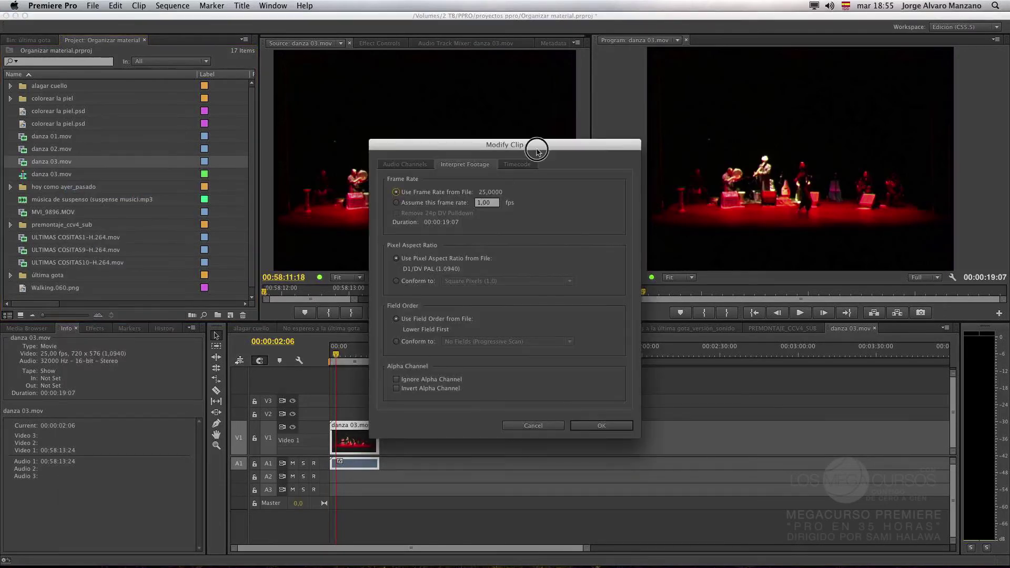
drag(528, 148, 458, 74)
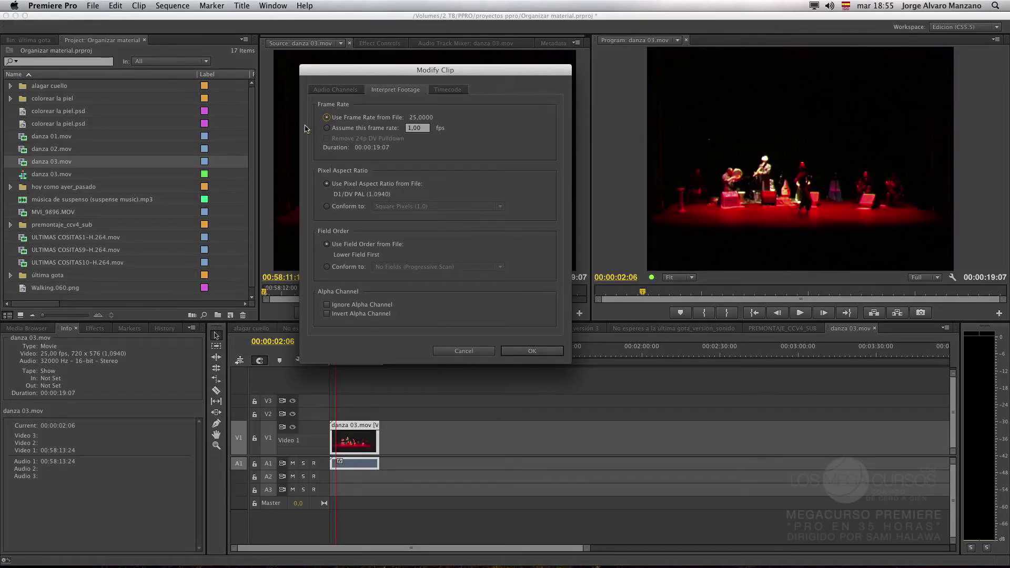
drag(480, 76, 477, 95)
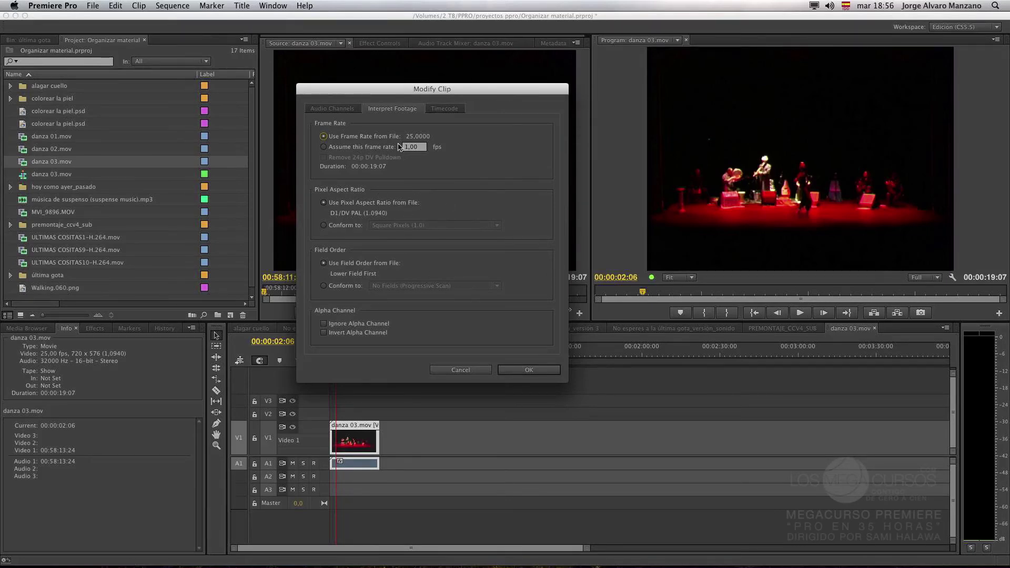
mouse_move(446, 89)
mouse_down()
mouse_move(428, 64)
mouse_move(445, 89)
mouse_move(452, 74)
mouse_move(455, 90)
mouse_up()
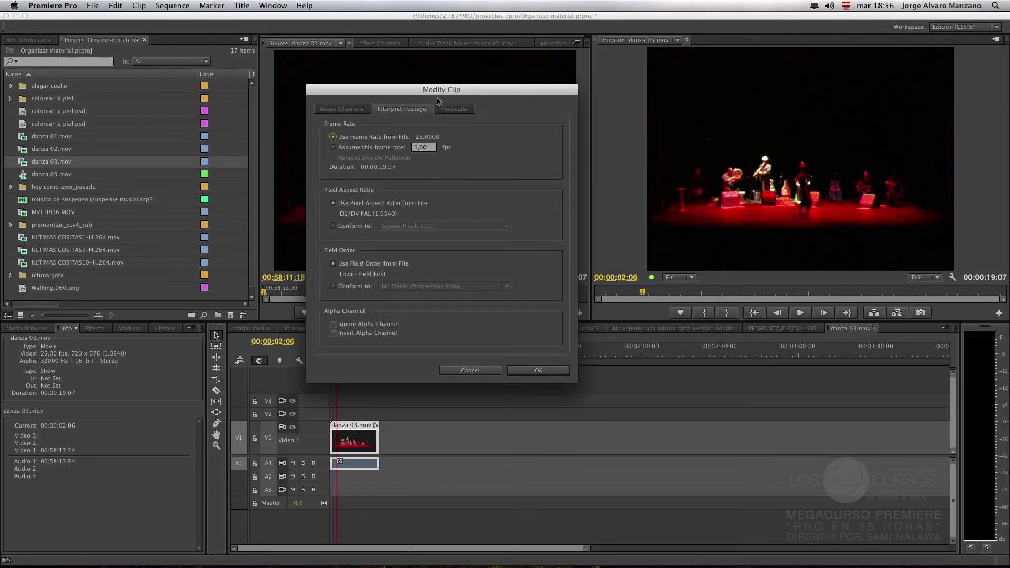
click(354, 287)
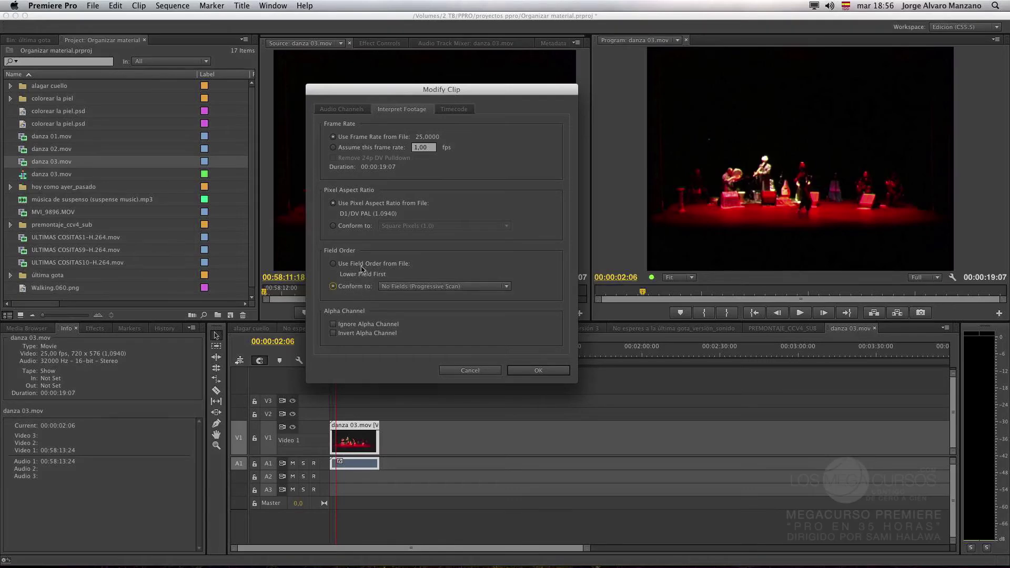
click(364, 264)
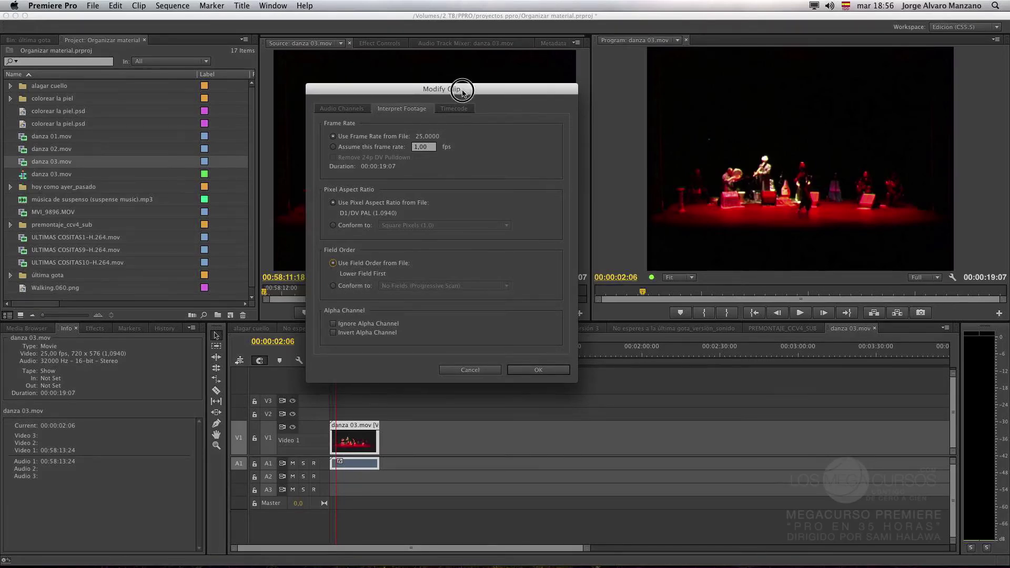
drag(466, 90, 445, 79)
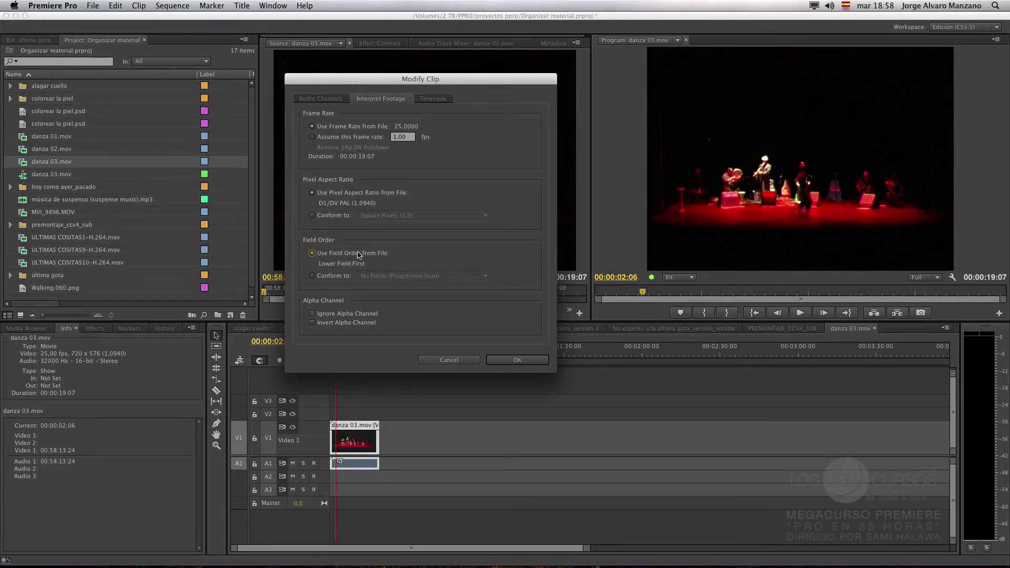
Step: Conform the field order of danza 03.mov to No Fields (Progressive Scan) and apply the interpretation
click(329, 276)
click(420, 277)
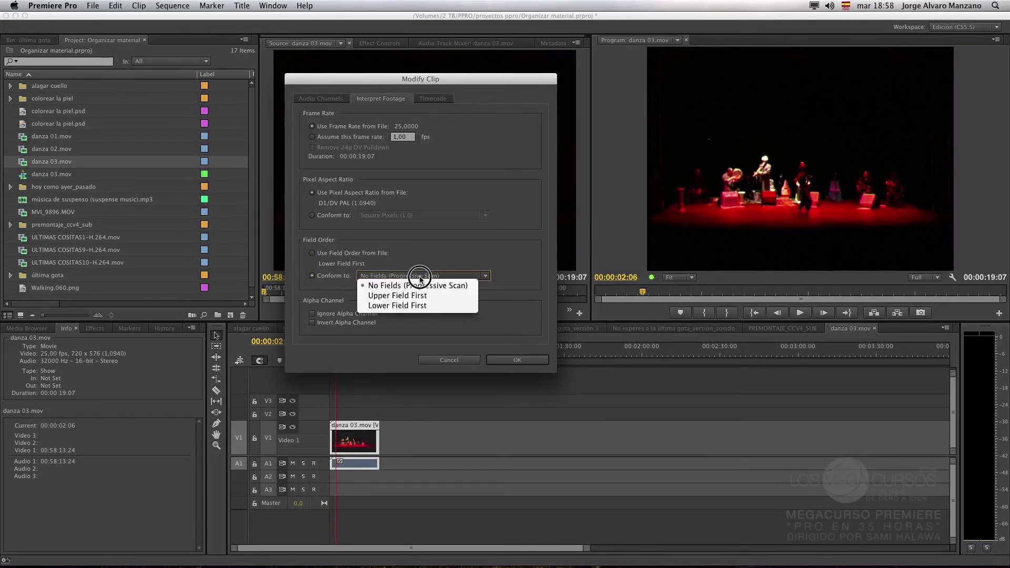
click(417, 295)
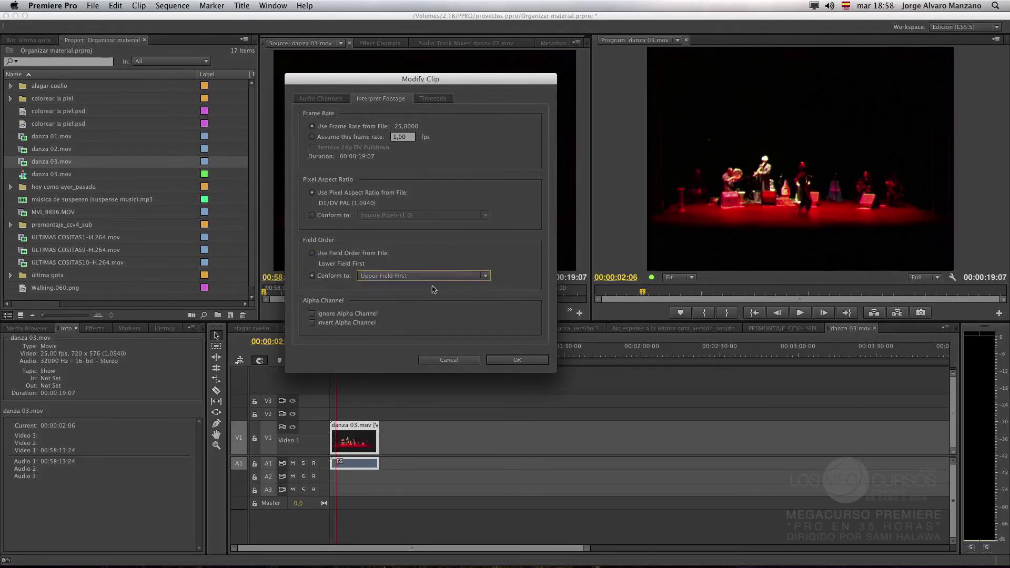
click(419, 276)
click(420, 284)
click(507, 360)
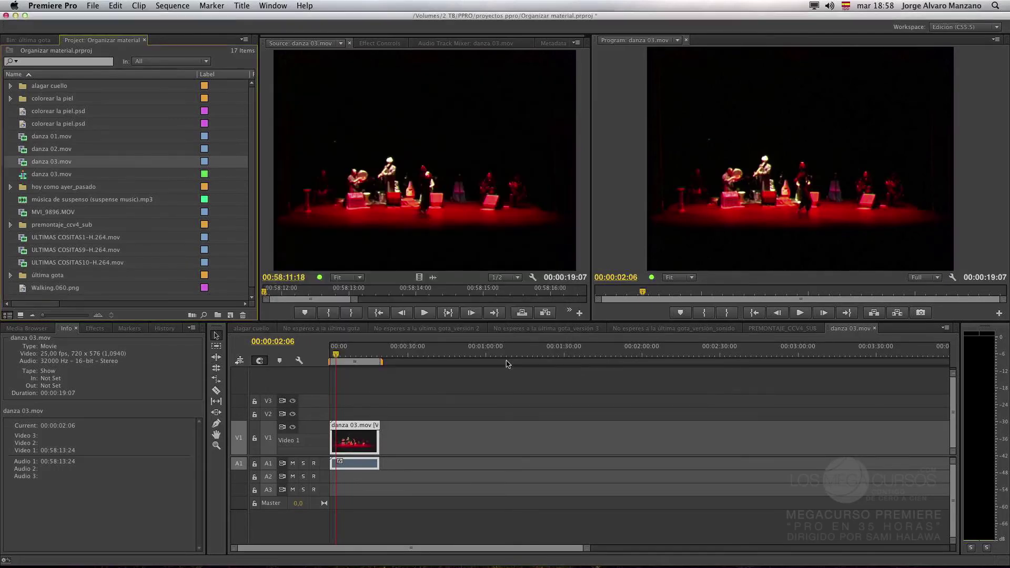
Step: Play the danza 03.mov sequence from its start at 200% program monitor zoom to inspect the dancer's movement
click(692, 277)
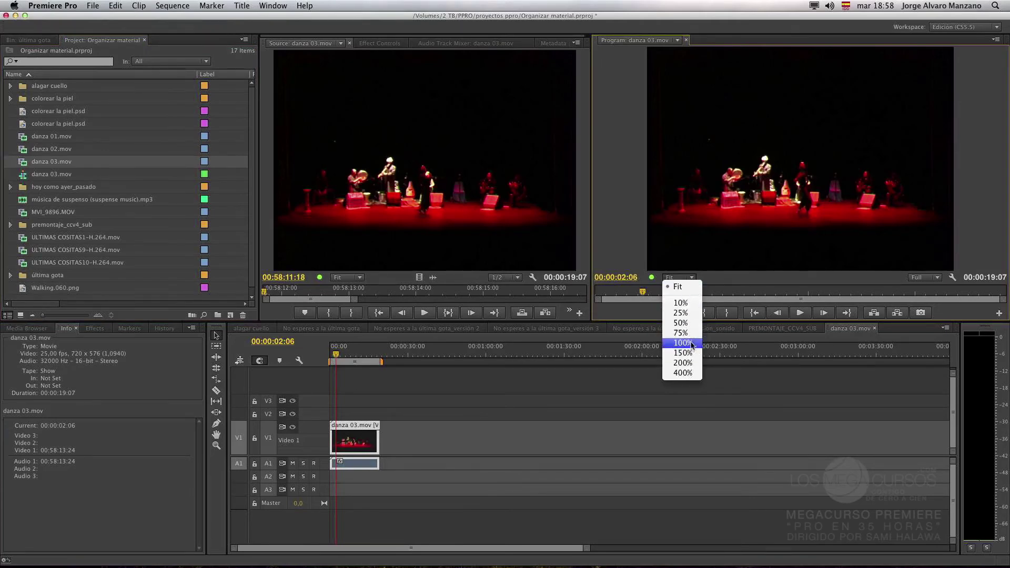
click(684, 346)
click(690, 277)
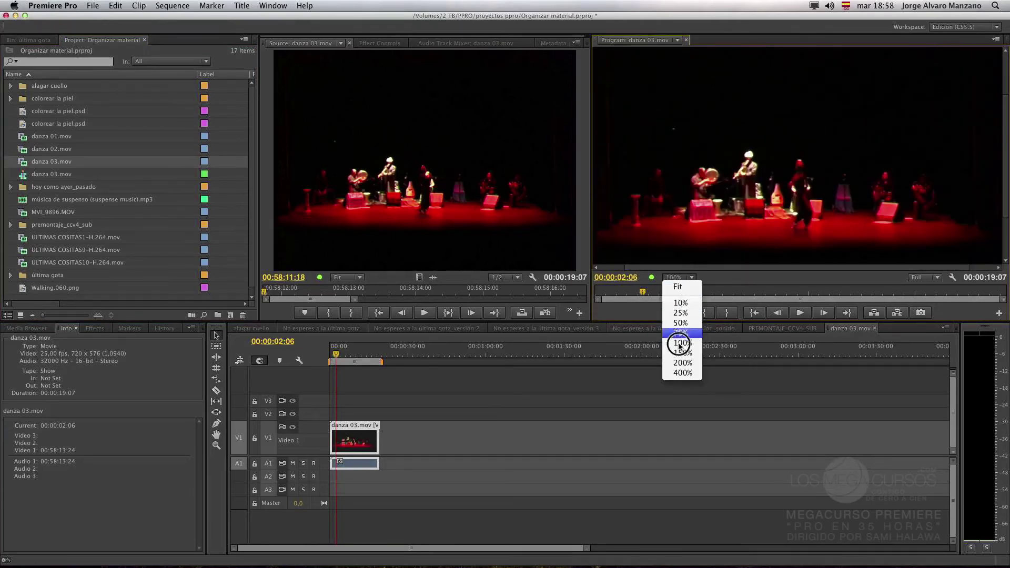
click(682, 363)
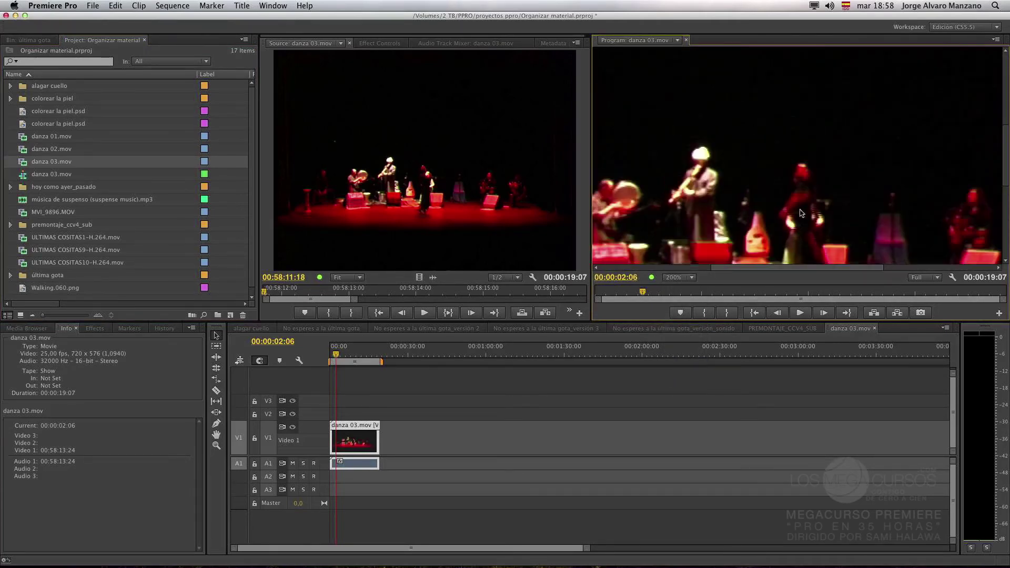
drag(335, 354, 330, 356)
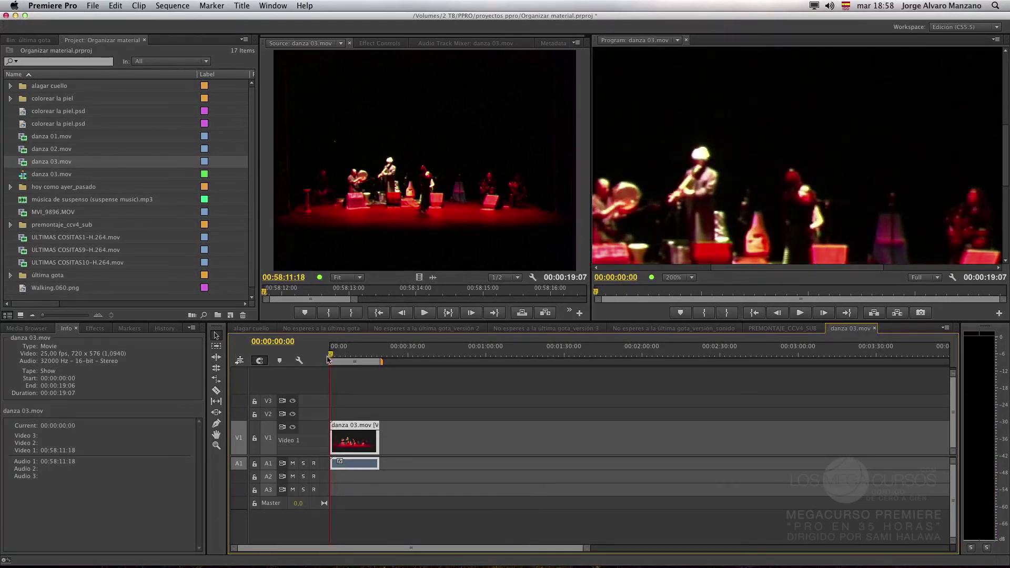
key(space)
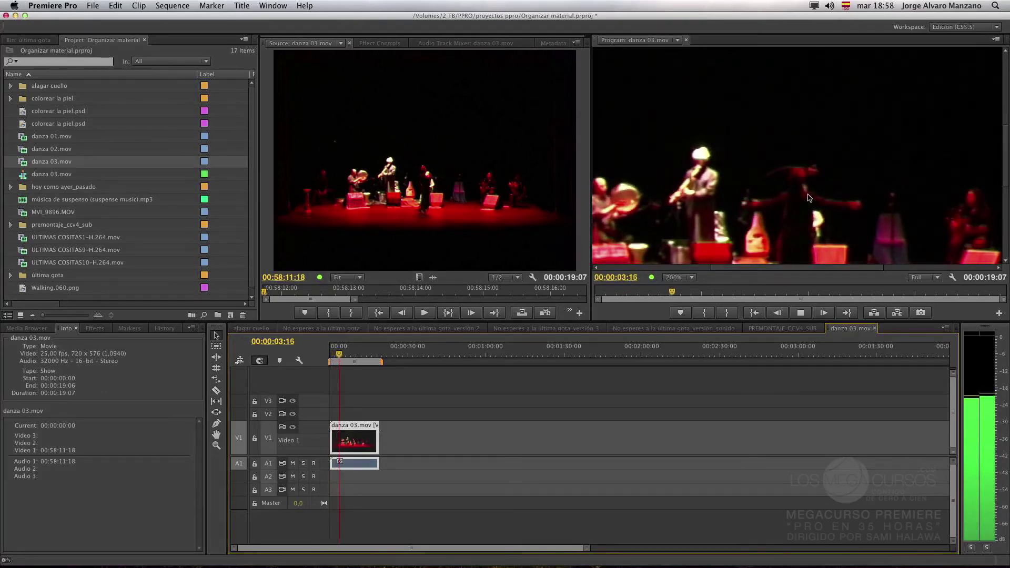
key(space)
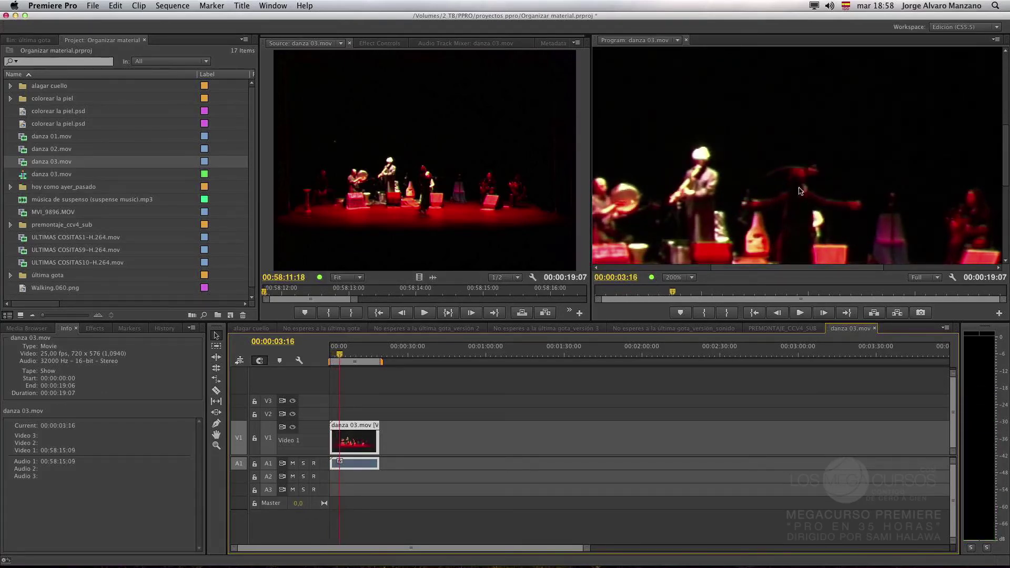
Step: Set the footage interpretation of danza 03.mov back to using the field order from the file
right_click(65, 162)
mouse_move(108, 191)
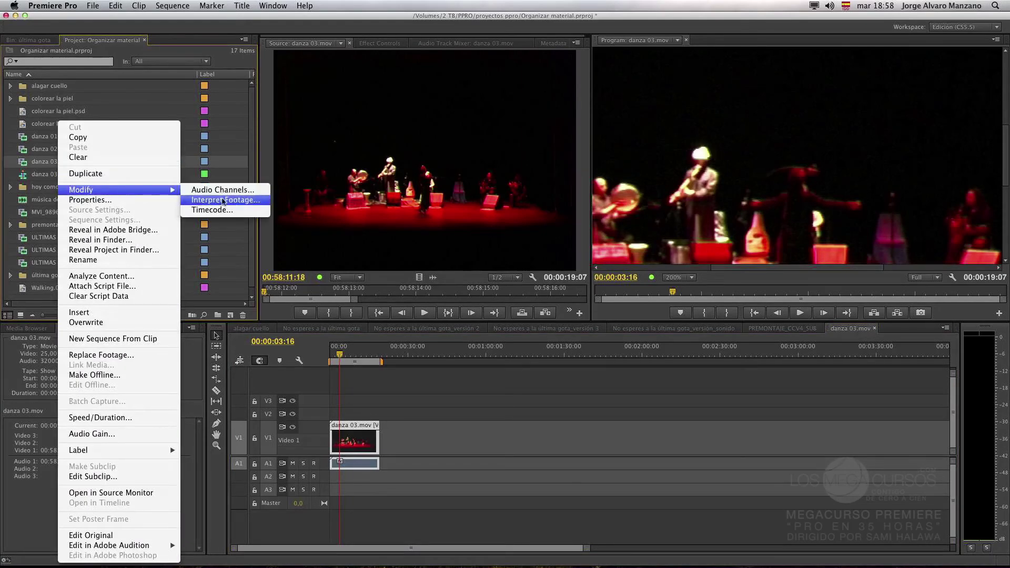
click(225, 201)
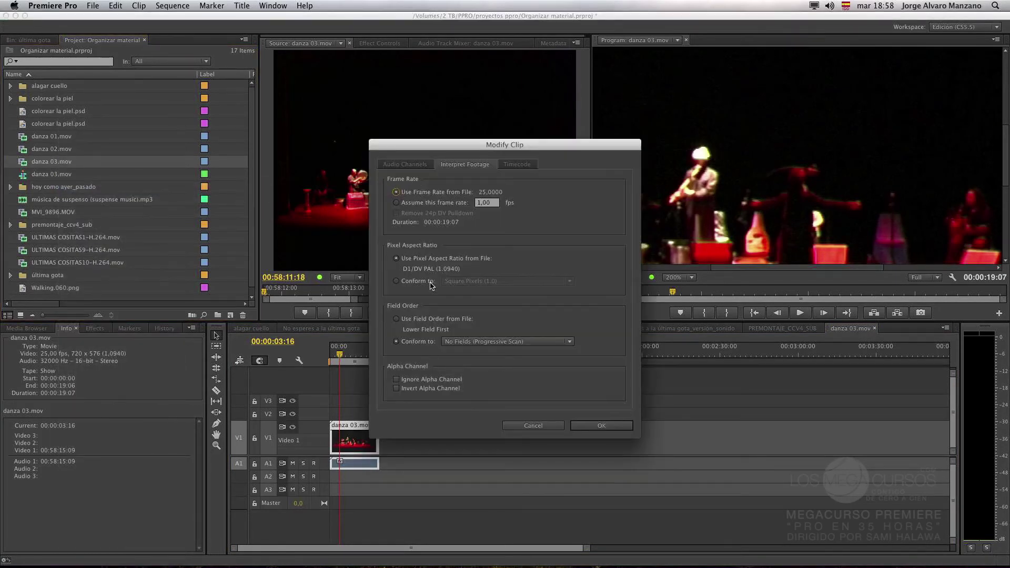
click(422, 319)
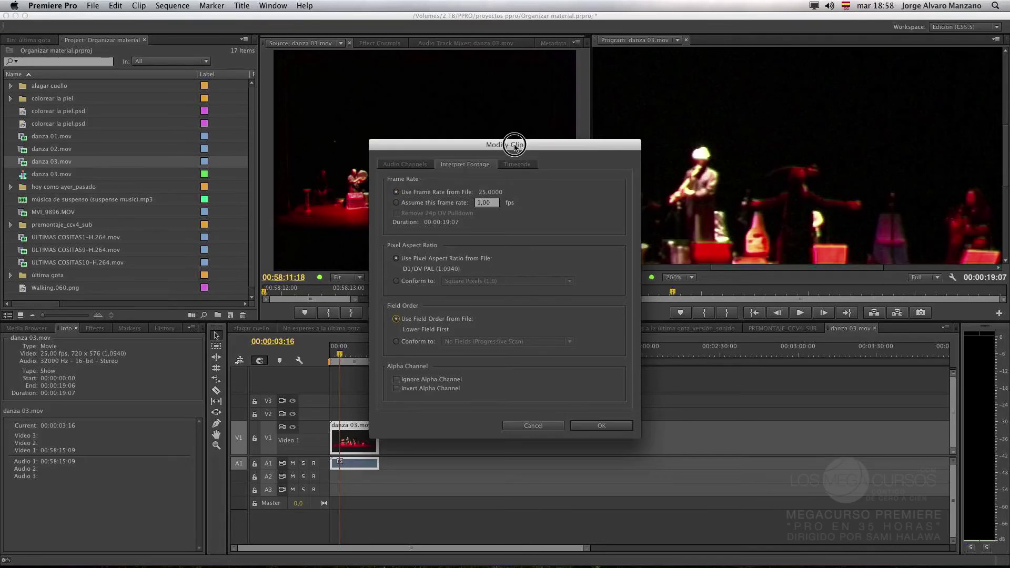
drag(513, 142, 291, 107)
click(375, 390)
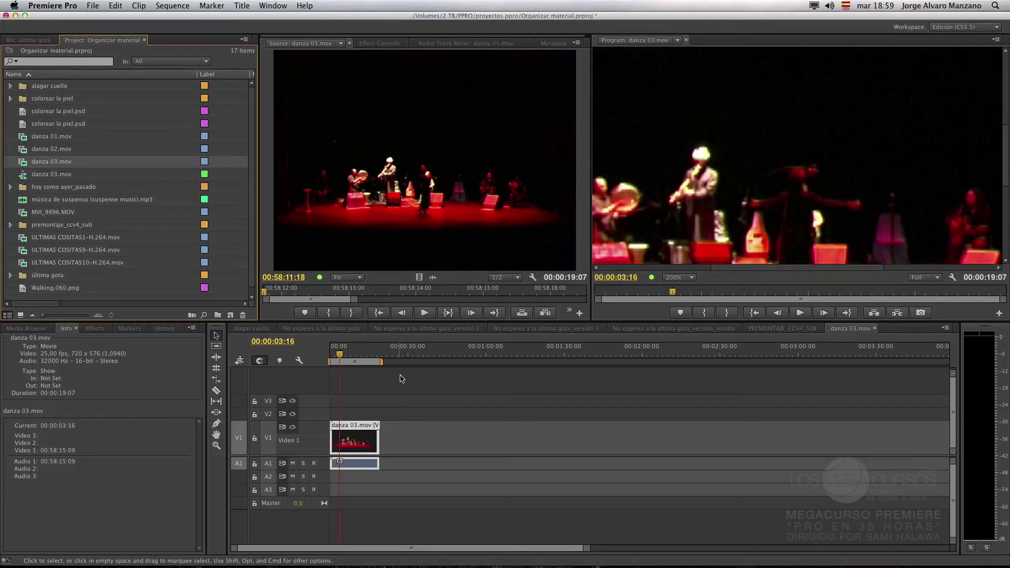
Step: Deselect the clip and play the sequence briefly to check the movement with the file's field order
click(370, 392)
key(space)
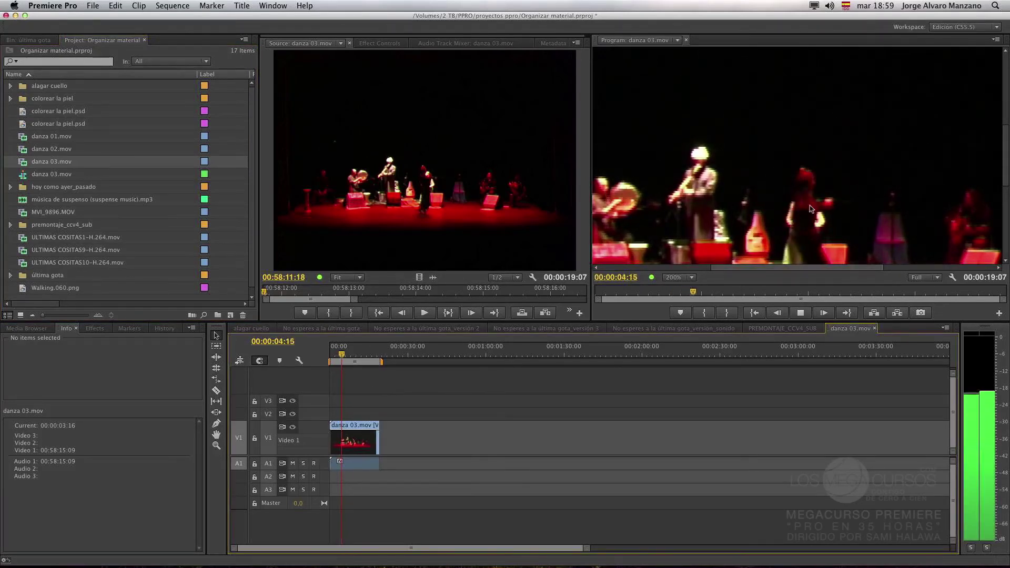
key(space)
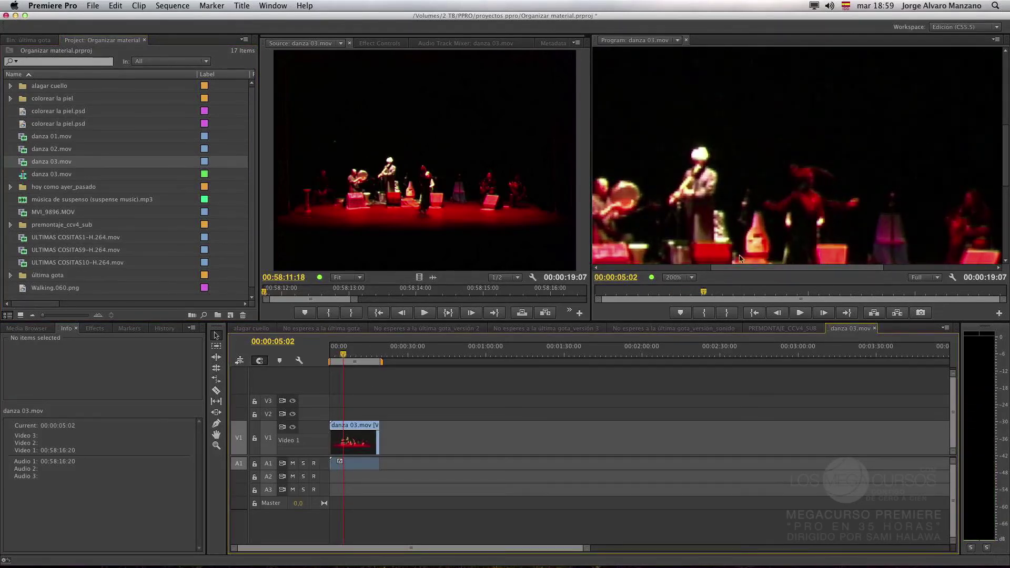
Step: Compare the program monitor at Fit and 200% zoom, move the playhead to 00:00:03:21 and set the zoom to 100%
click(690, 279)
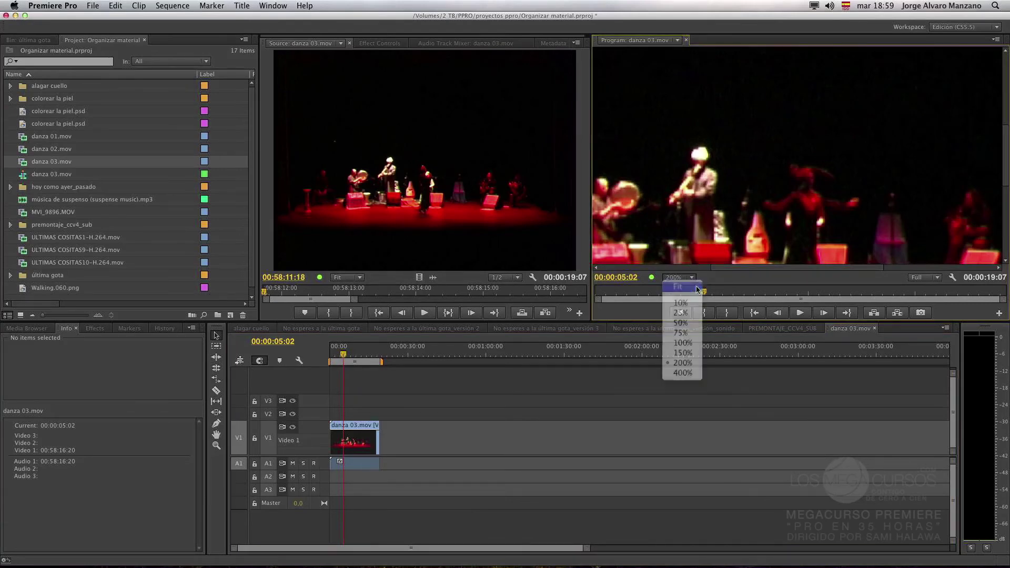
click(689, 288)
click(691, 279)
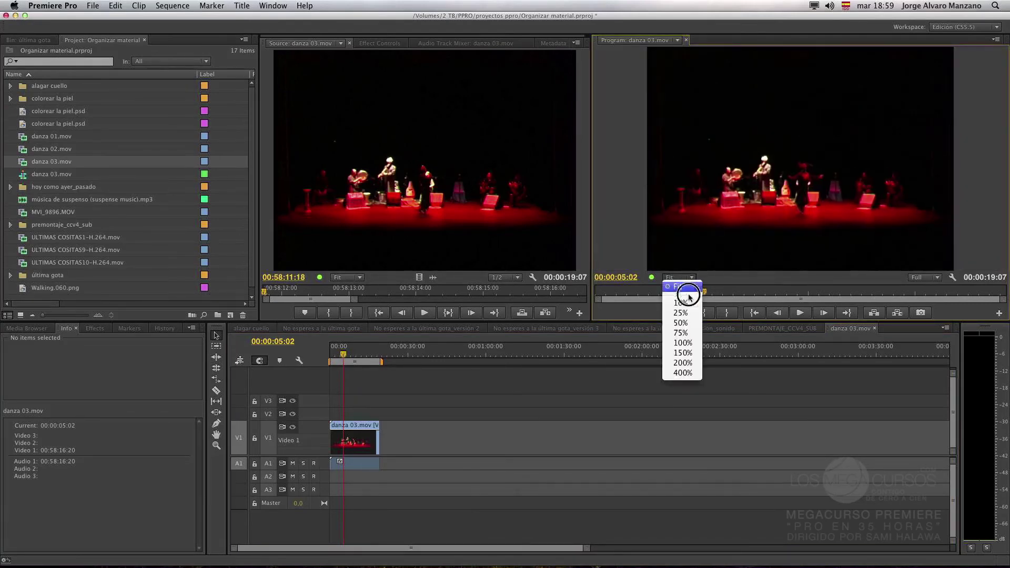
click(682, 362)
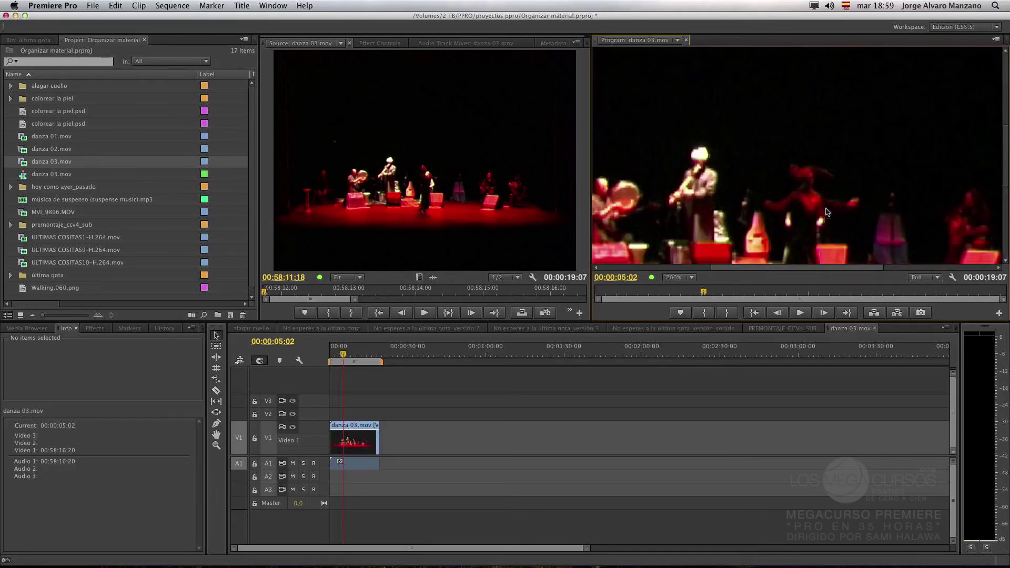
mouse_move(346, 360)
mouse_down()
mouse_move(356, 356)
mouse_move(339, 357)
mouse_up()
click(691, 279)
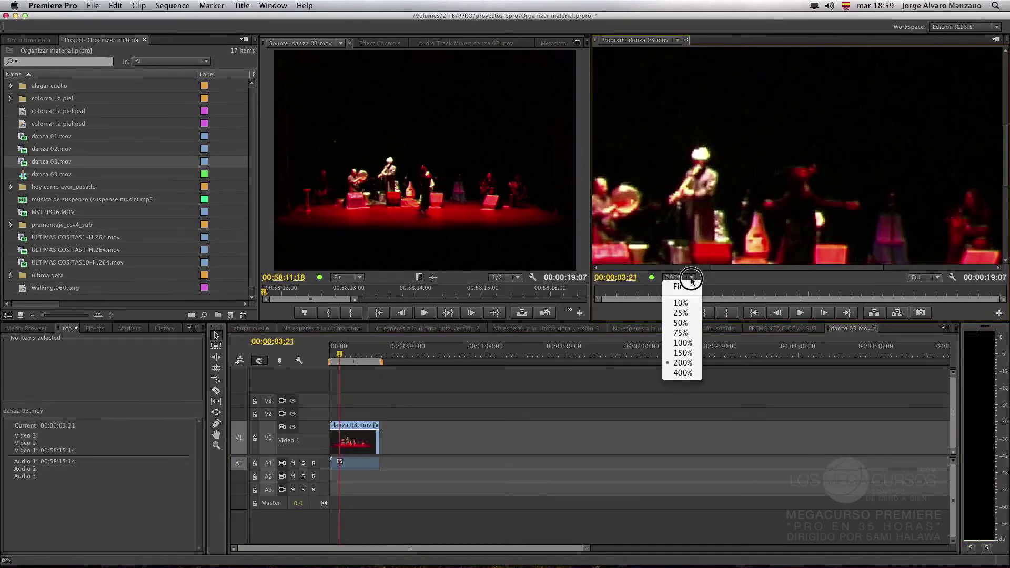
click(683, 343)
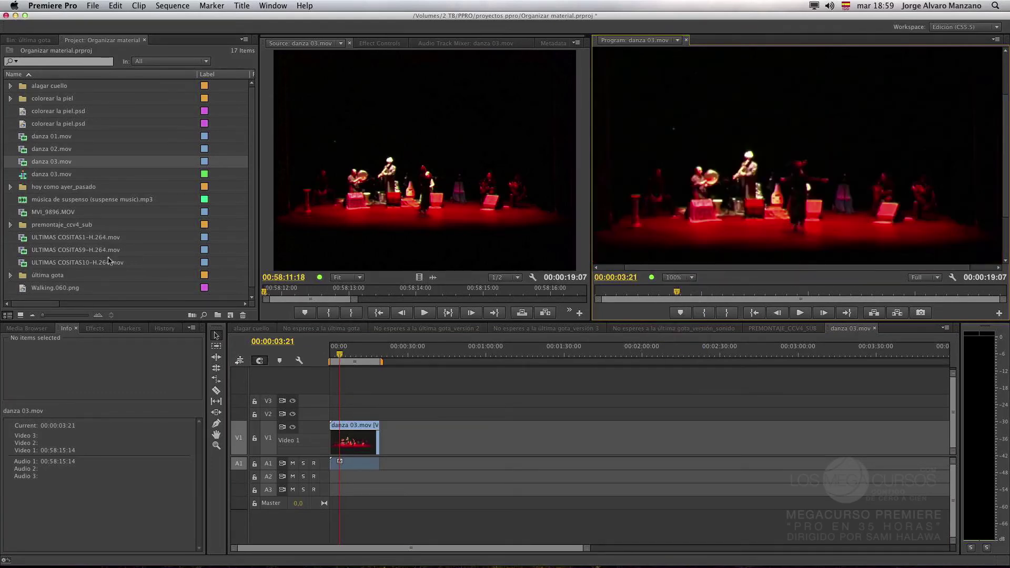
Step: Open the footage interpretation of danza 03.mov and try conforming its field order to No Fields (Progressive Scan)
right_click(24, 165)
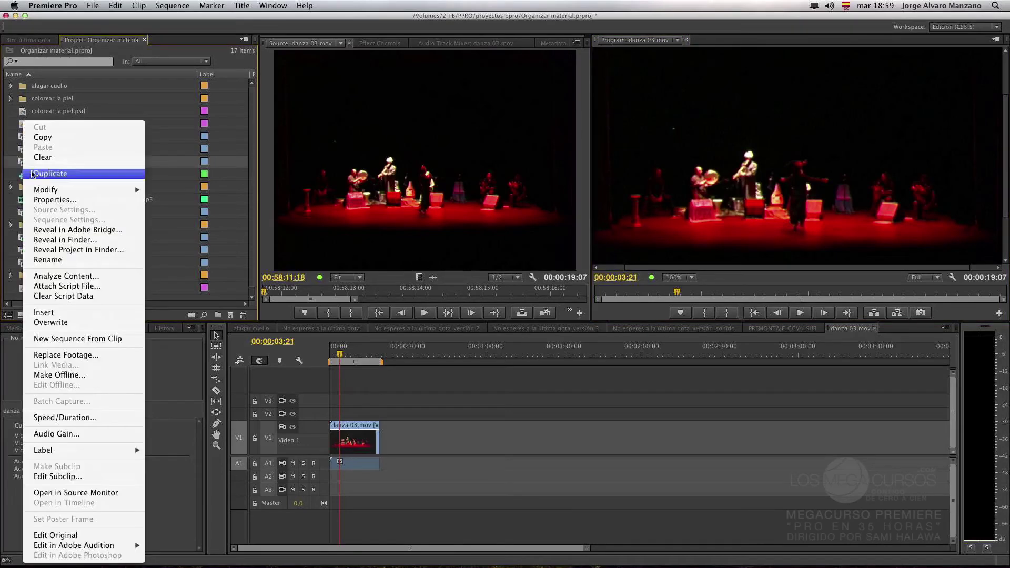
mouse_move(68, 189)
click(191, 200)
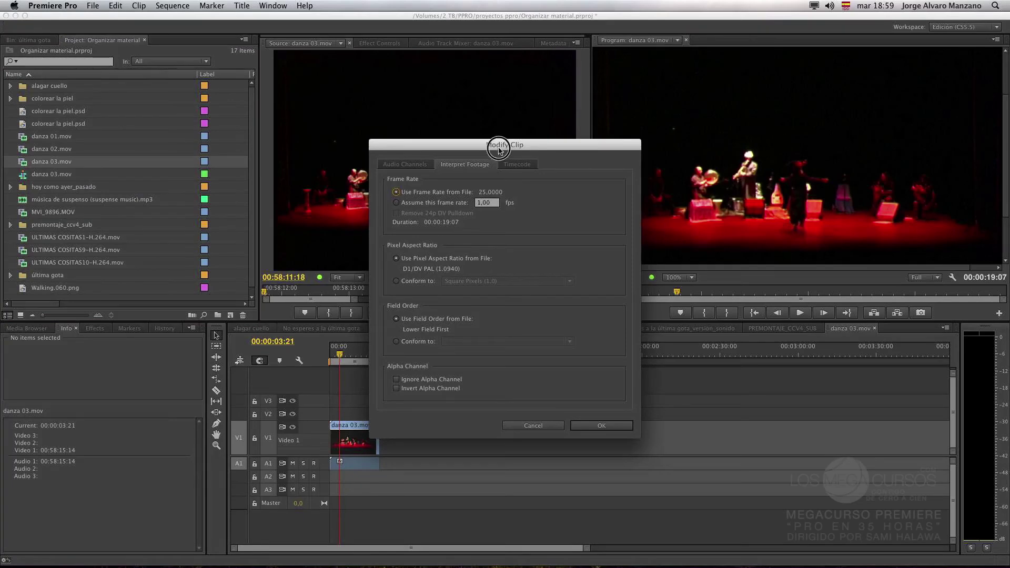
drag(505, 145, 464, 94)
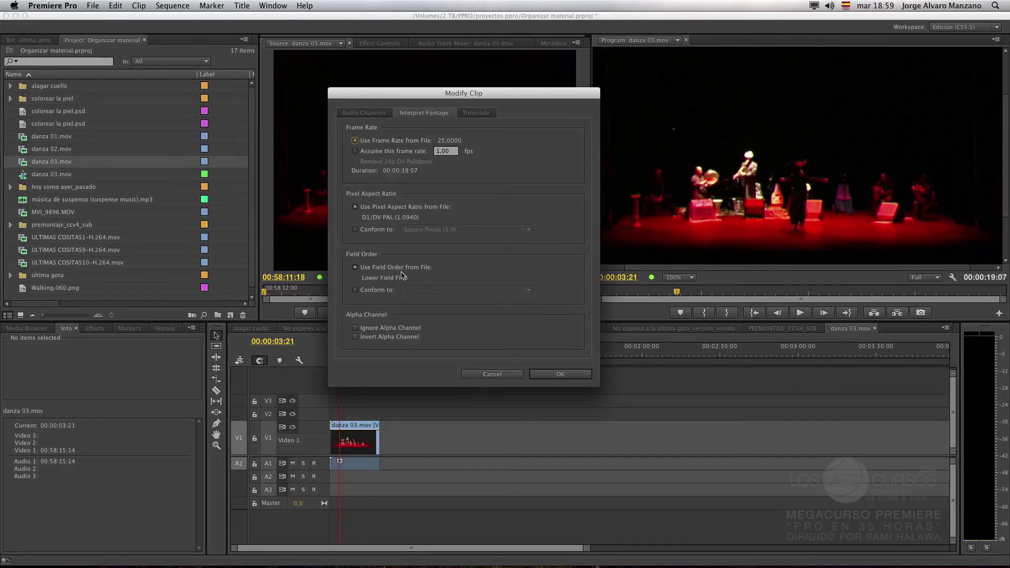
click(389, 289)
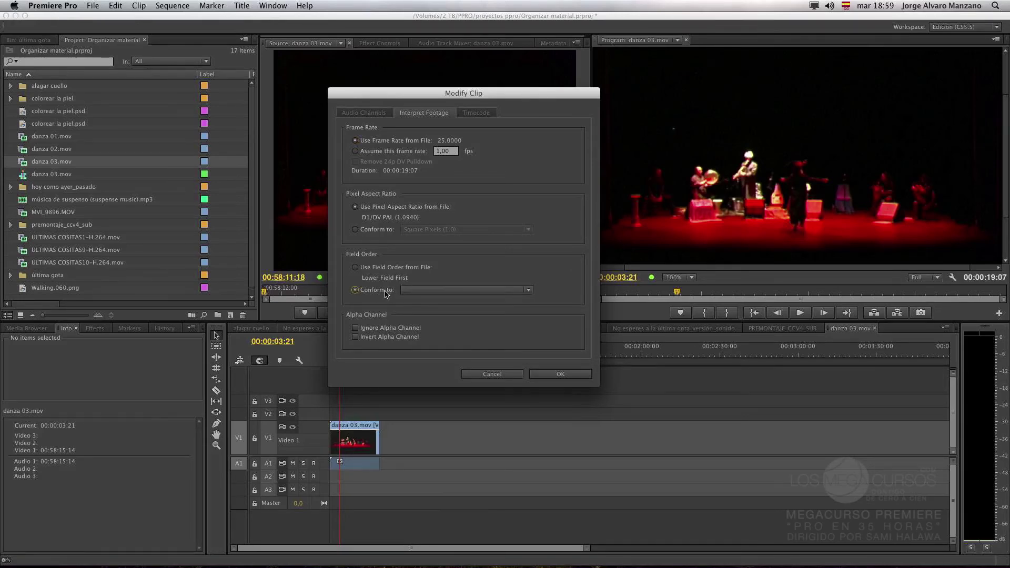
click(428, 291)
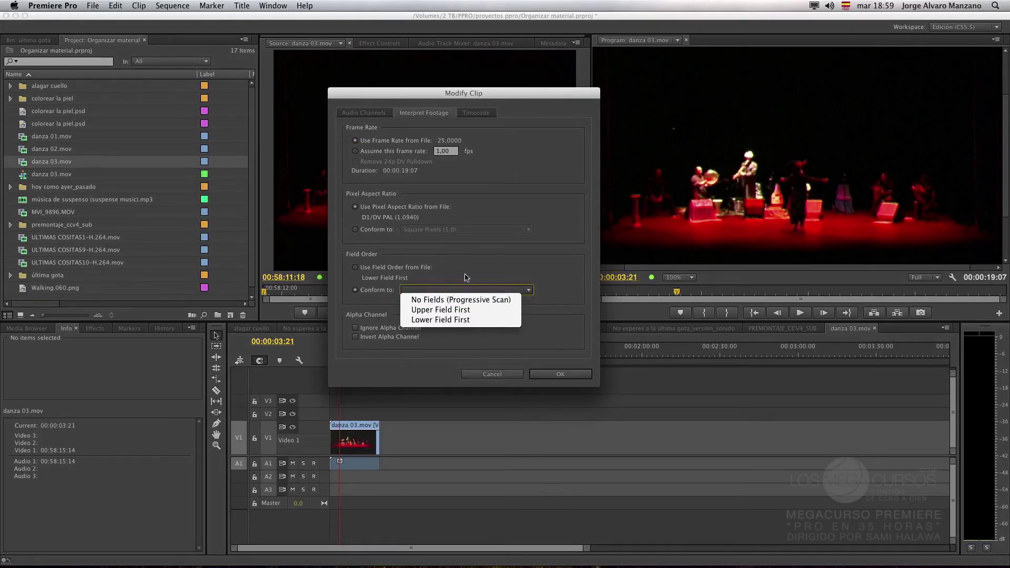
click(445, 290)
click(444, 290)
click(446, 296)
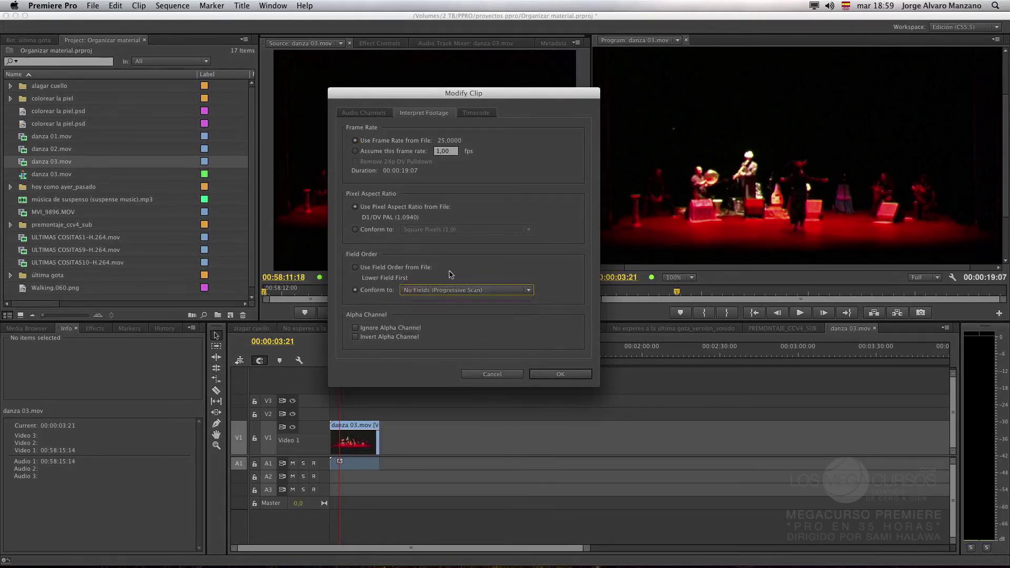
Step: Try the Upper Field First and Lower Field First options, then return to the file's field order and cancel the clip modification
click(447, 289)
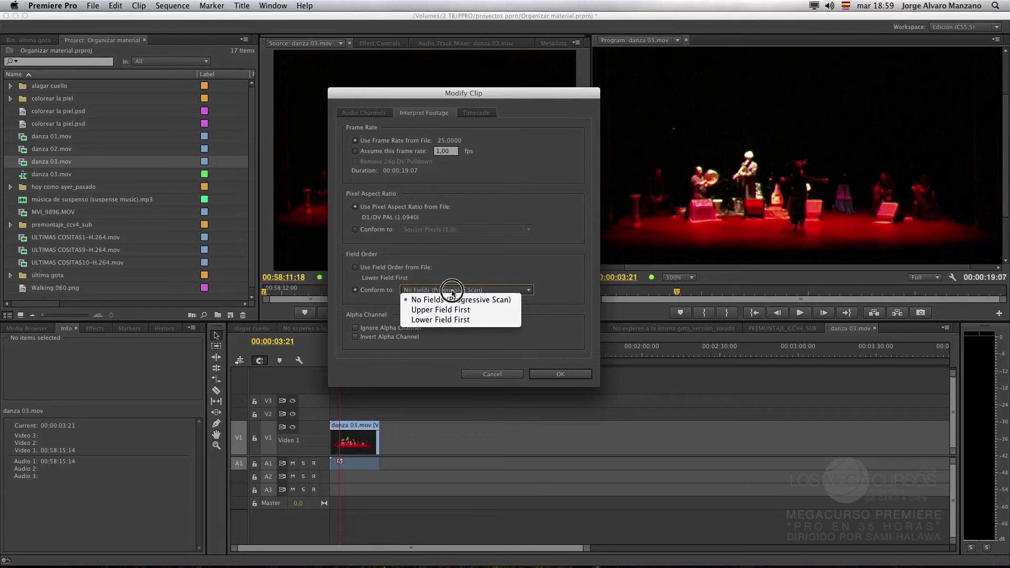
click(437, 310)
click(444, 290)
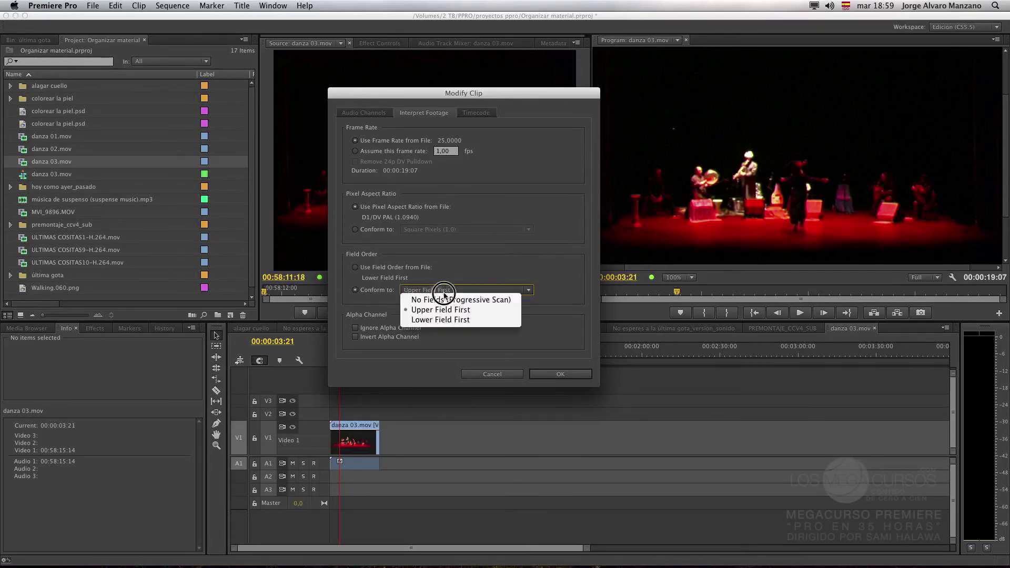
click(430, 320)
click(386, 268)
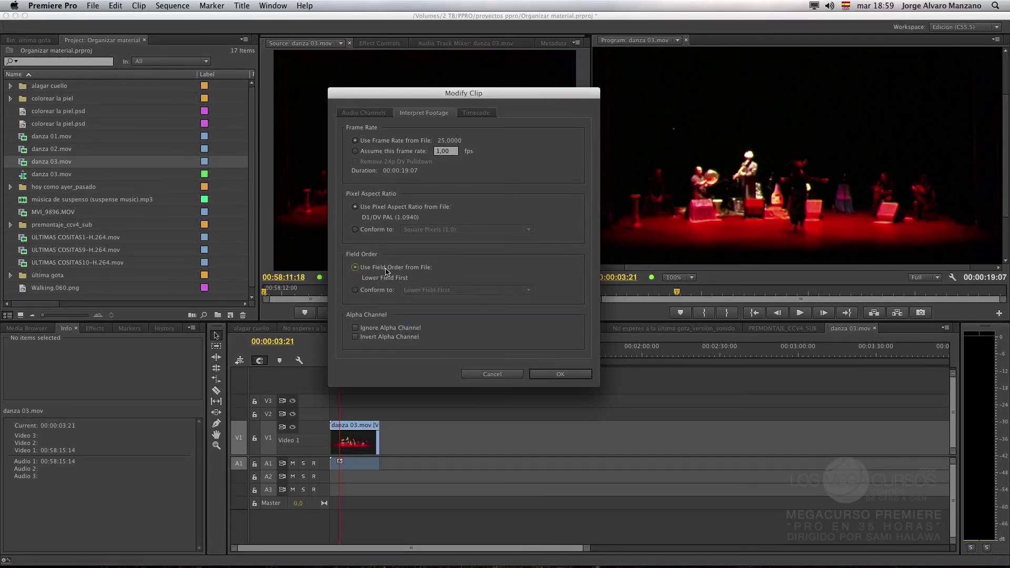
click(370, 290)
click(387, 274)
click(500, 373)
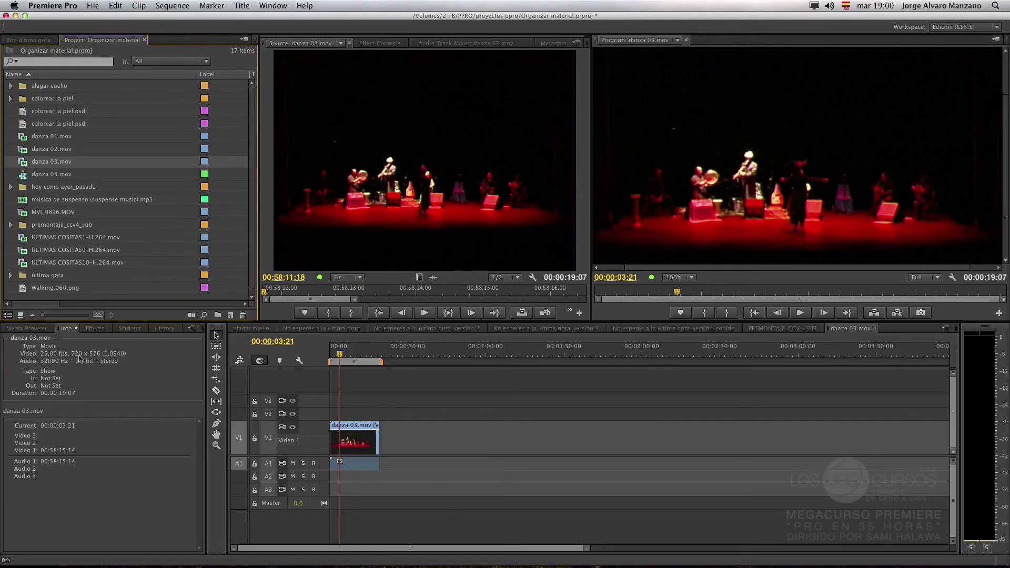
Step: Browse the media on the 2 TB drive to the recursos folder inside MEGACURSOS
click(26, 328)
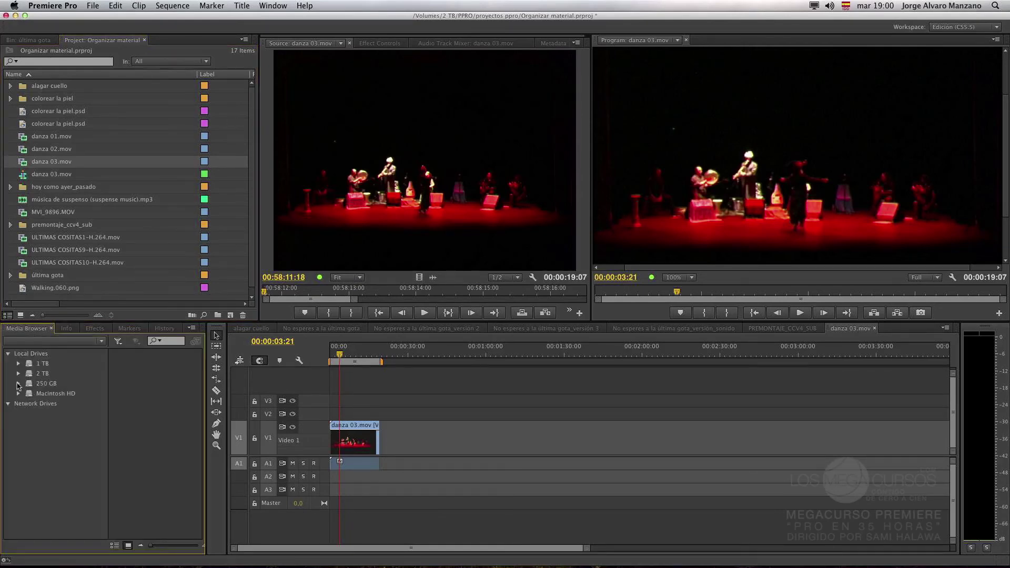
click(19, 373)
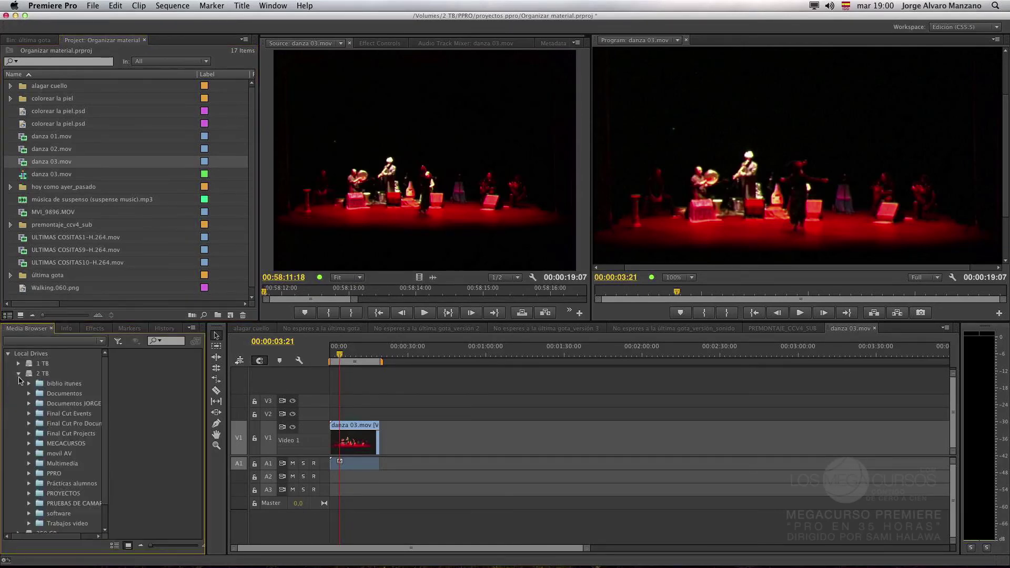
click(32, 445)
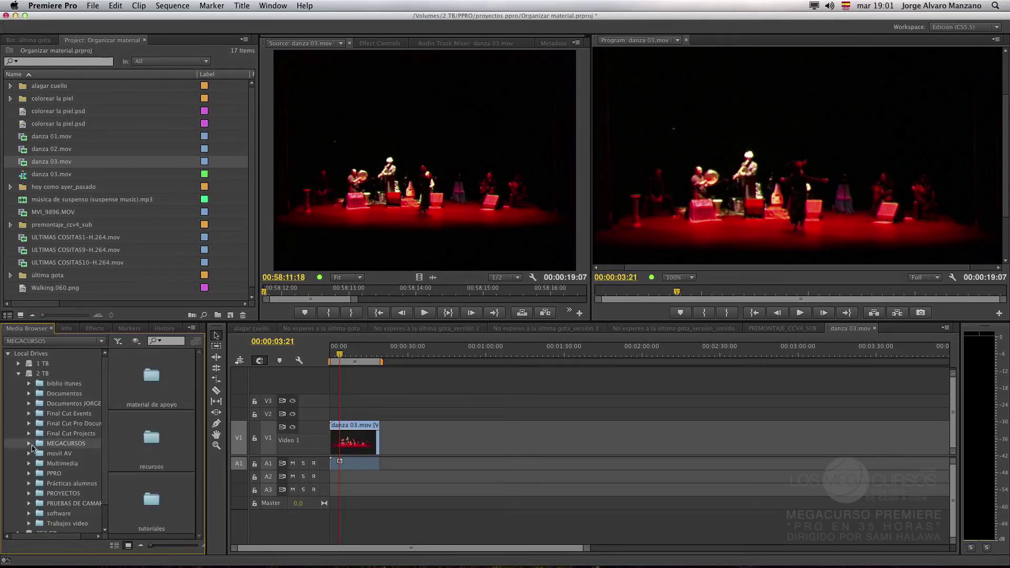
click(29, 443)
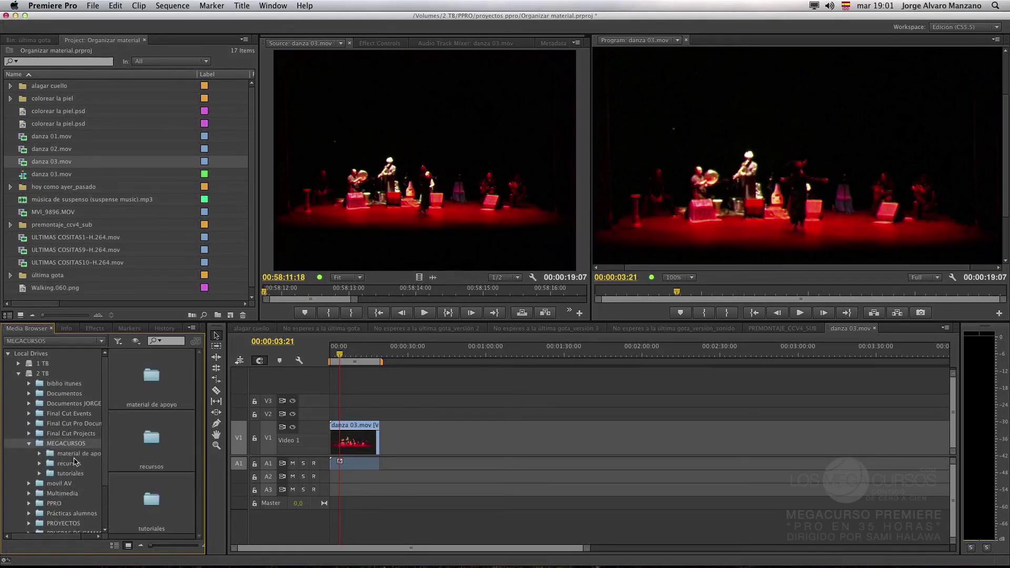
click(73, 464)
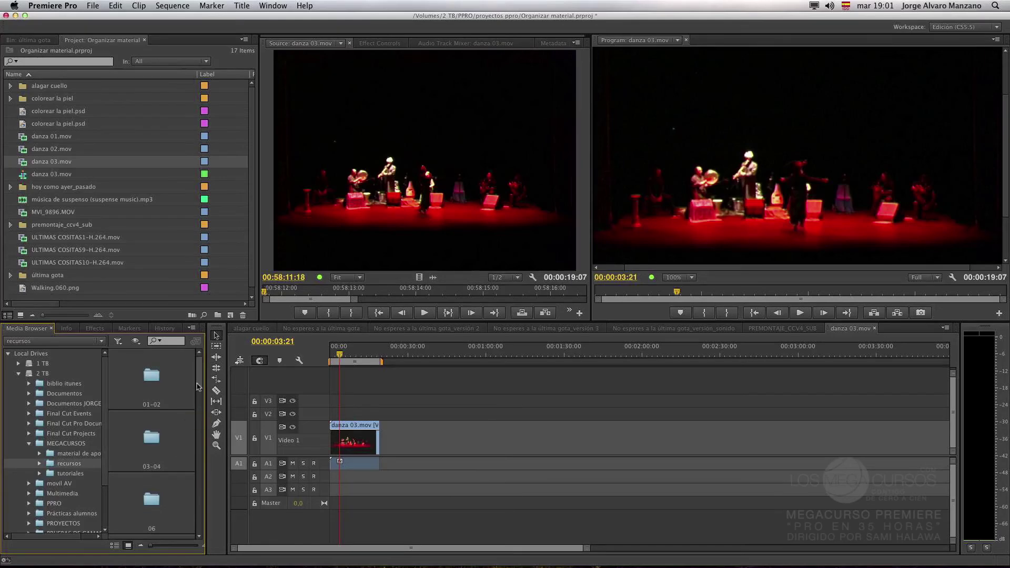
Step: Look into resource folder 06, then go to the Moscas folder inside 07 > NOTICIA BARAJAS
drag(199, 373, 200, 397)
double_click(153, 374)
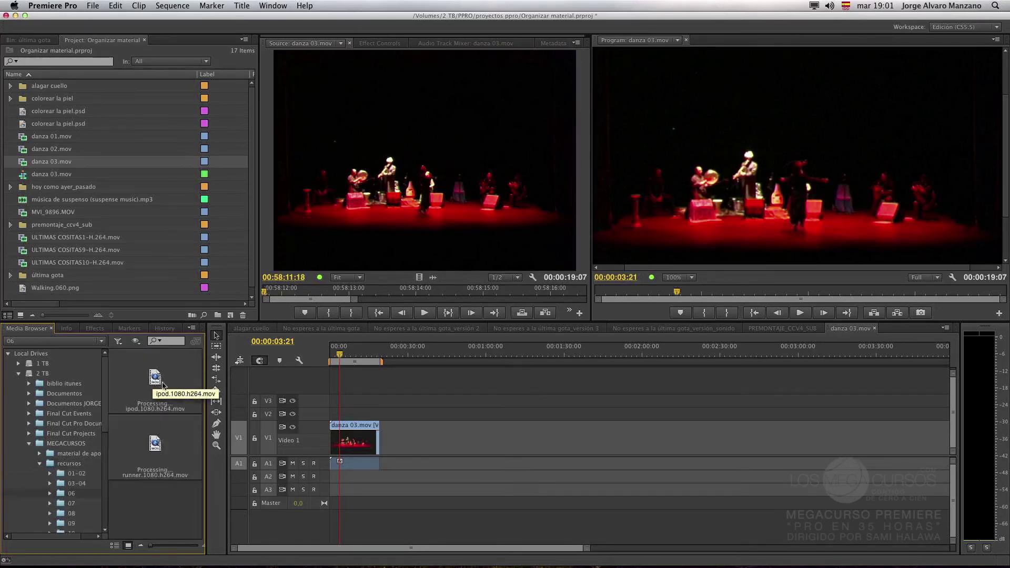
click(71, 504)
click(170, 396)
double_click(170, 395)
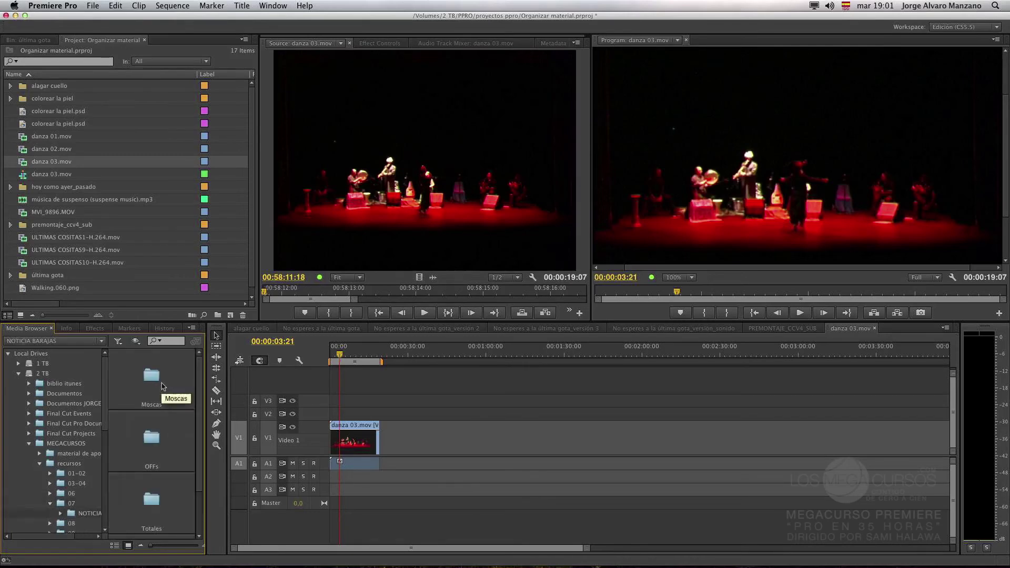
double_click(168, 396)
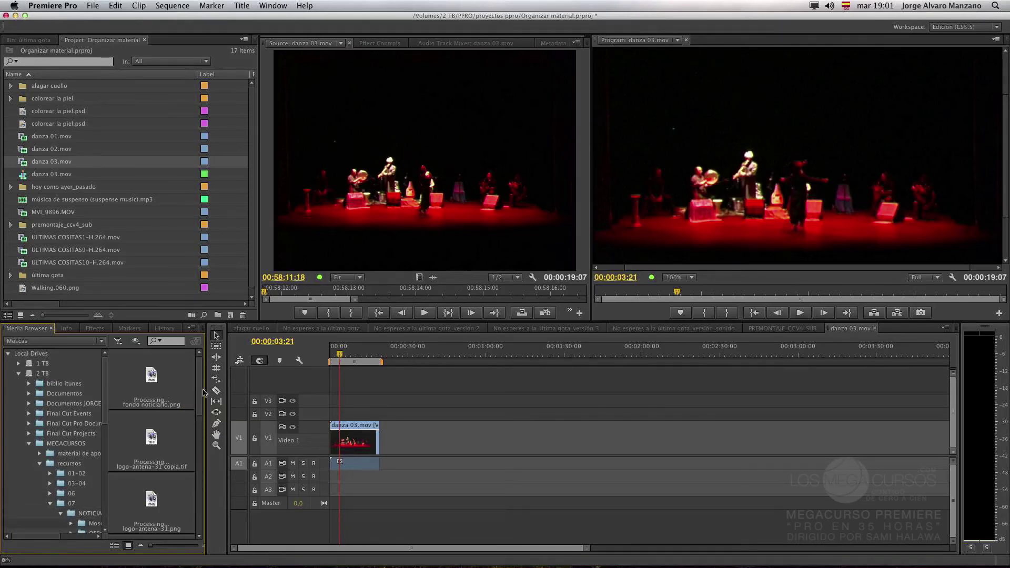
drag(199, 406, 180, 486)
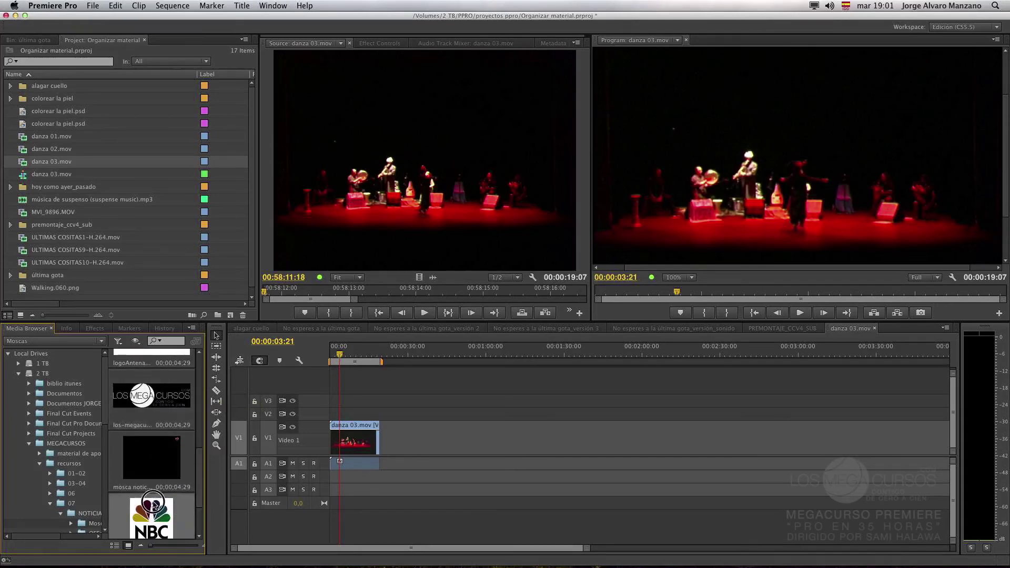
drag(160, 238, 160, 238)
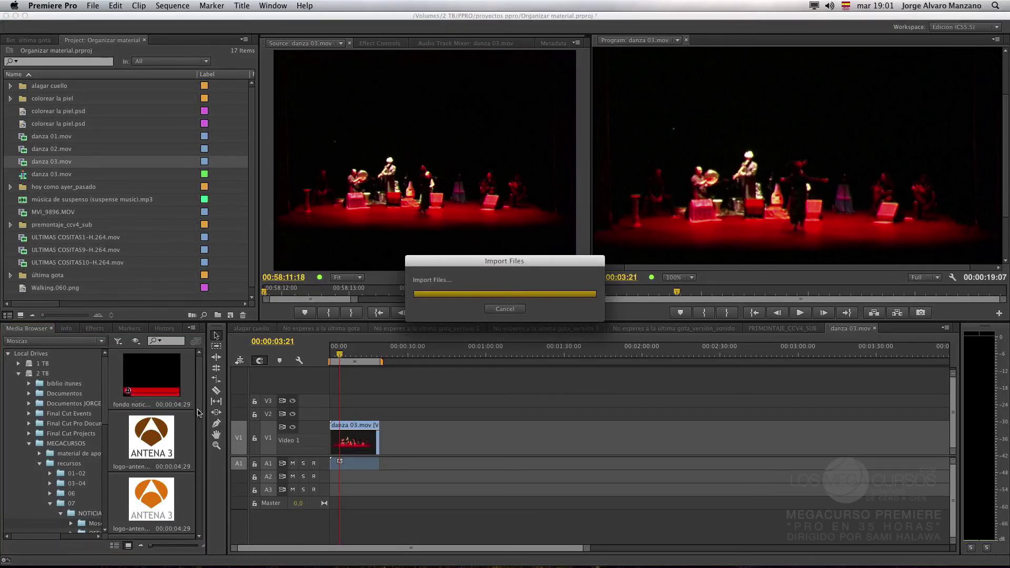
drag(201, 412, 204, 499)
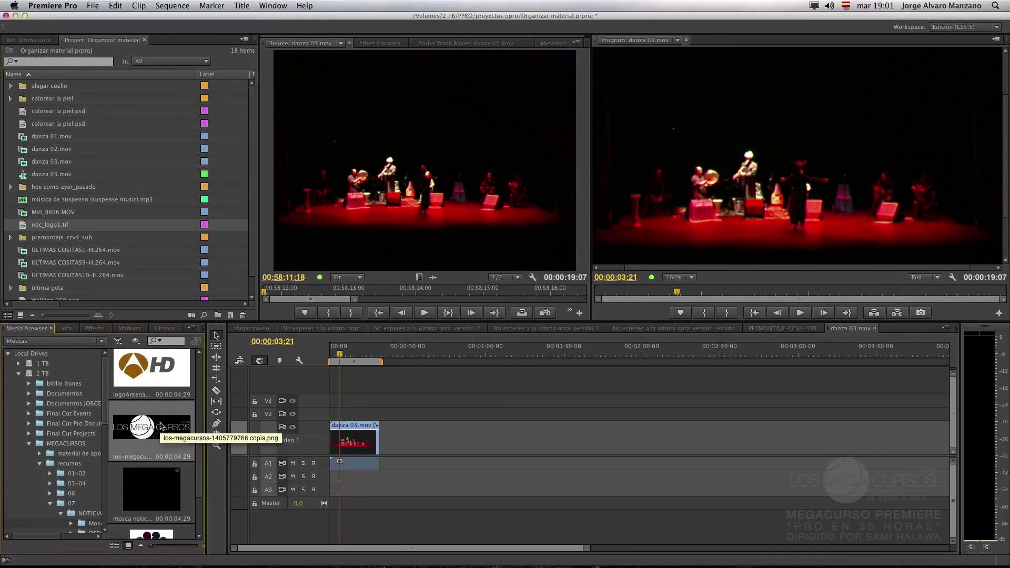
drag(148, 425, 137, 220)
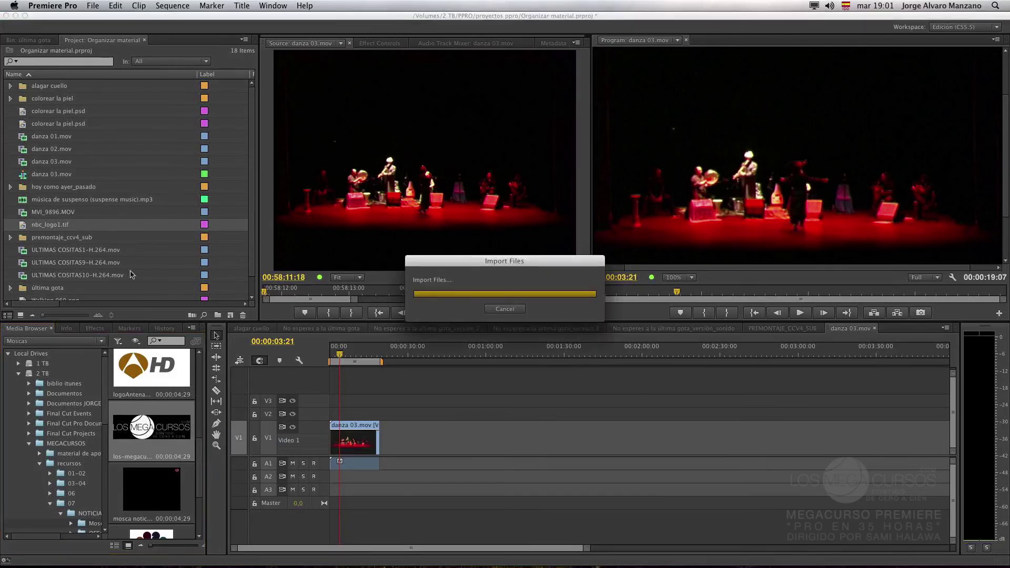
click(17, 373)
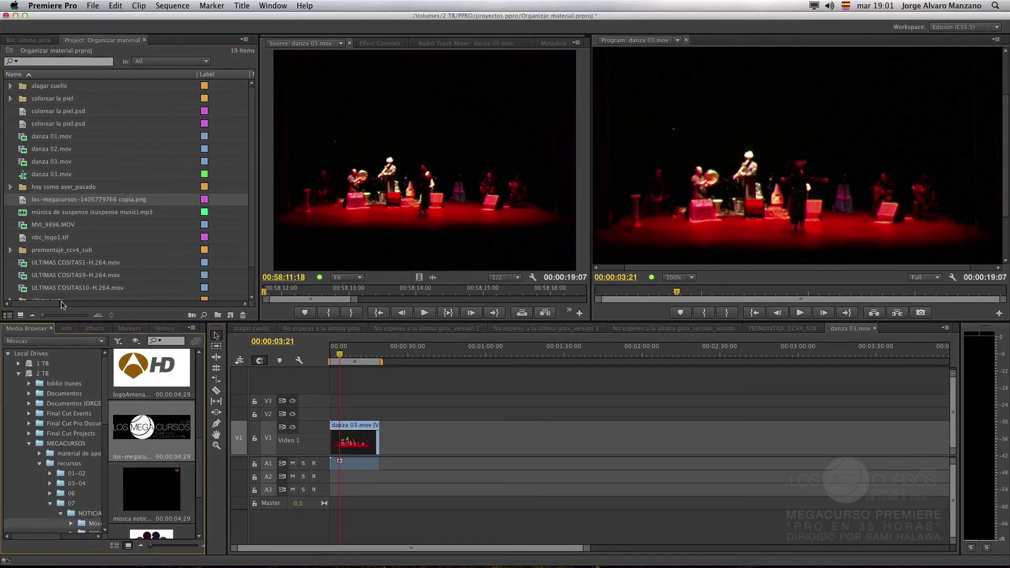
Step: Preview both imported logos in the source monitor and display the alpha channel of nbc_logo1.tif
double_click(21, 199)
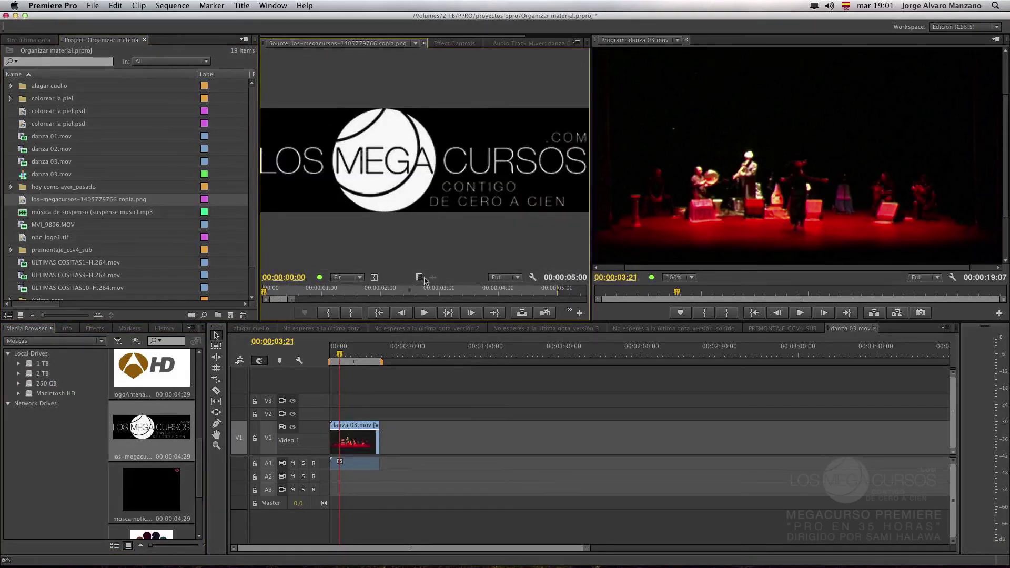
click(30, 236)
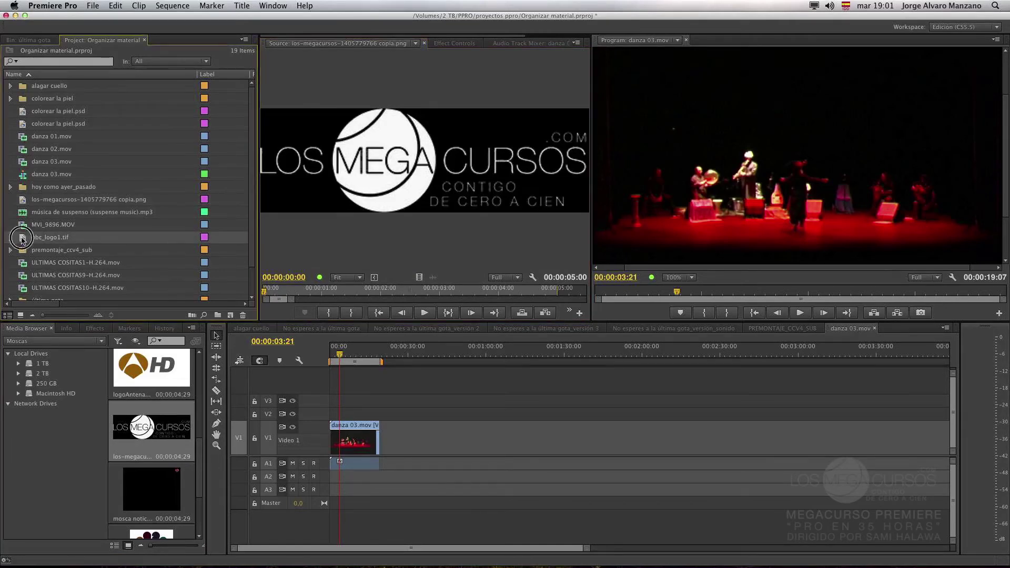
double_click(34, 238)
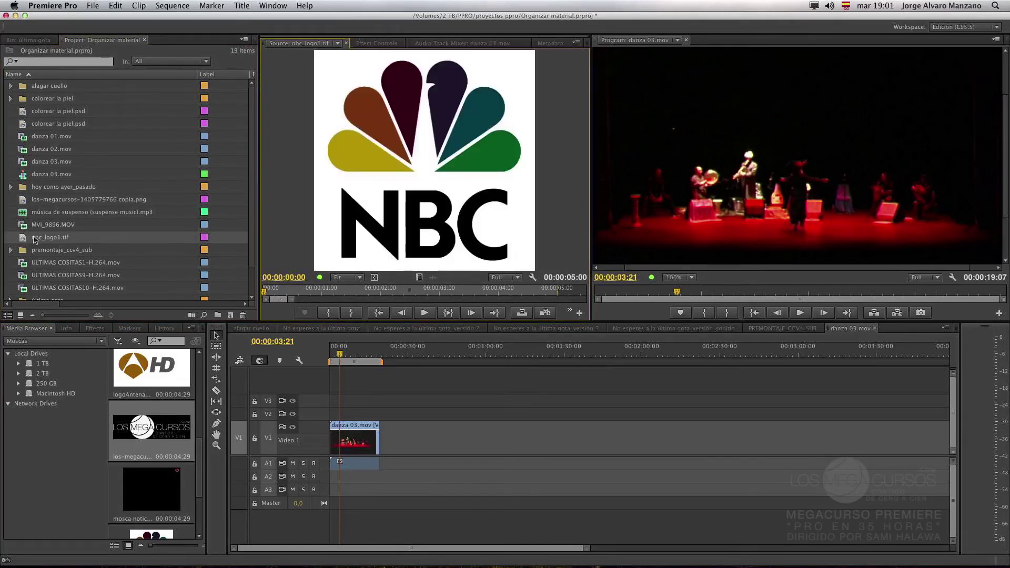
click(532, 278)
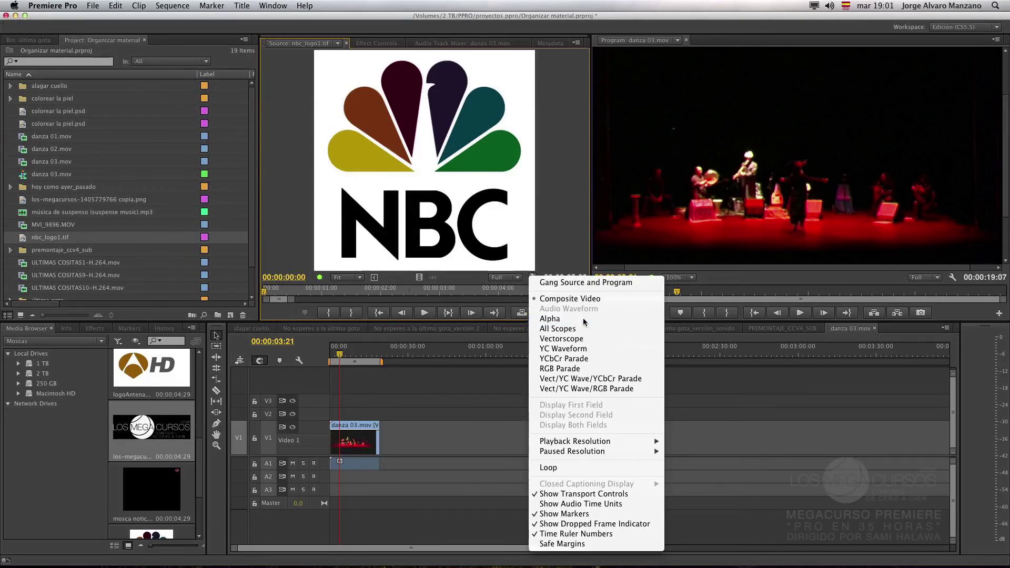
click(550, 319)
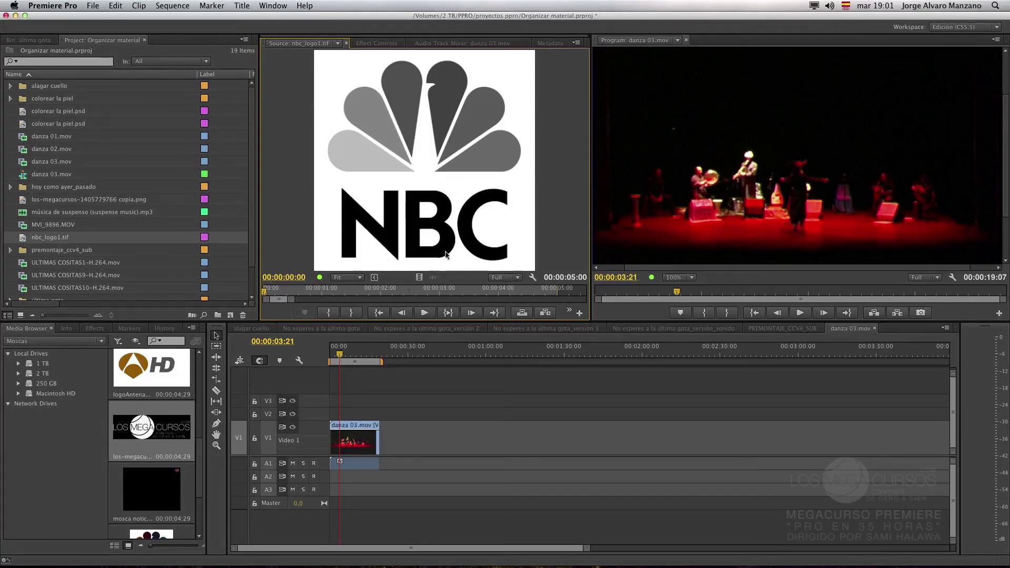
Step: Place nbc_logo1.tif on track V2 above the danza 03.mov clip and move the playhead onto it at 00:00:08:22
drag(413, 269, 352, 414)
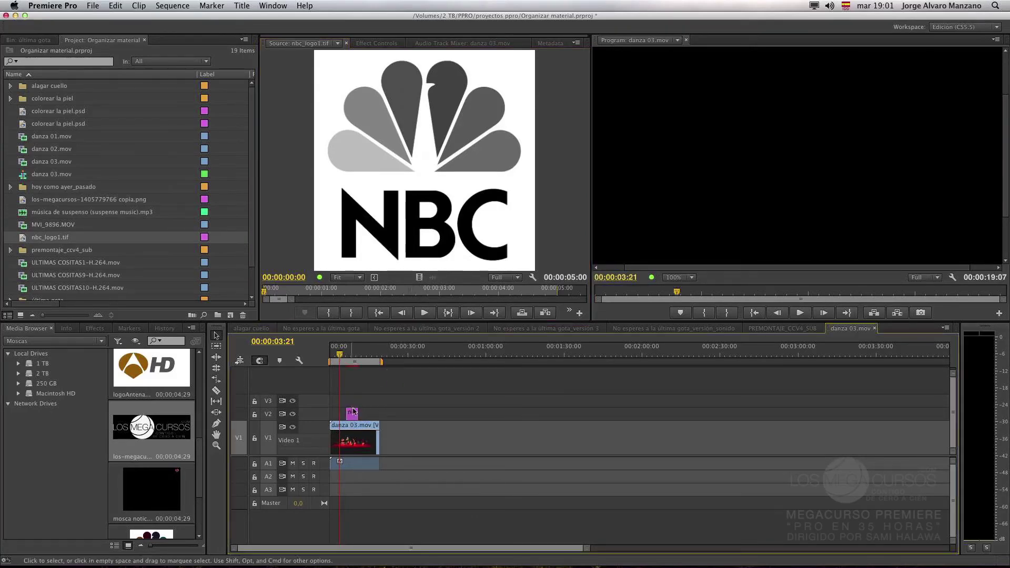
click(352, 348)
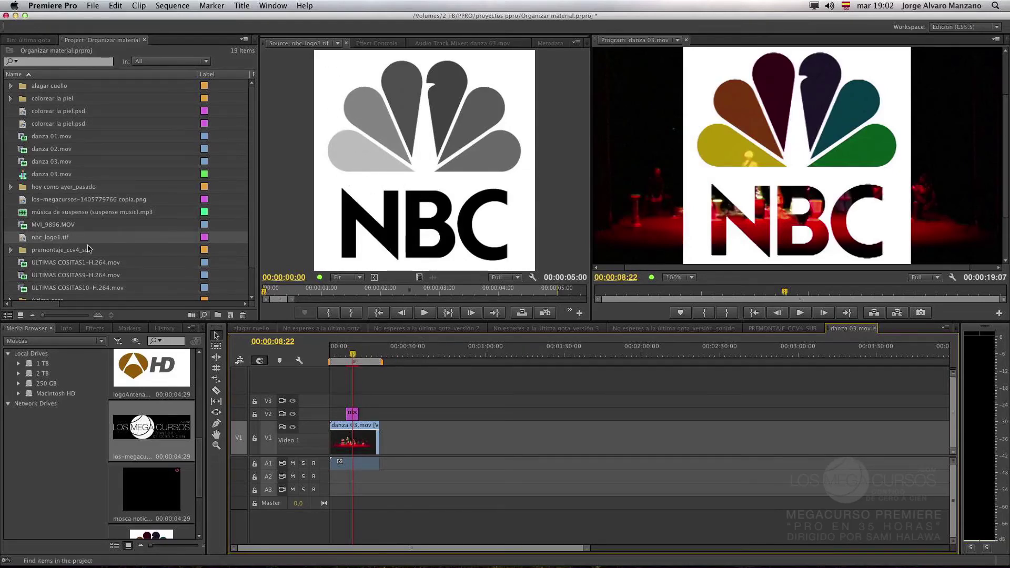
Step: Set the footage interpretation of nbc_logo1.tif to ignore its alpha channel
right_click(25, 239)
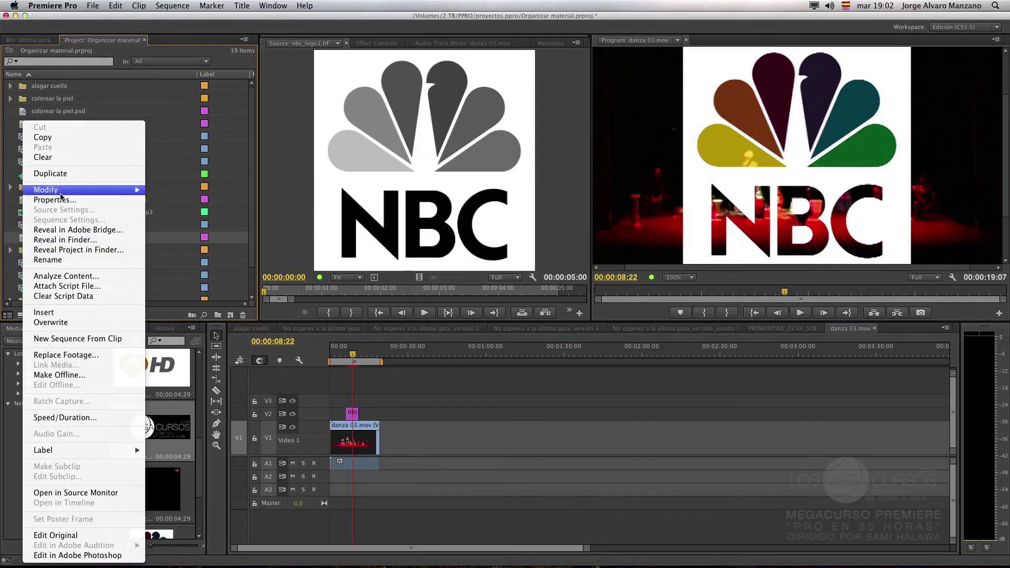
mouse_move(61, 192)
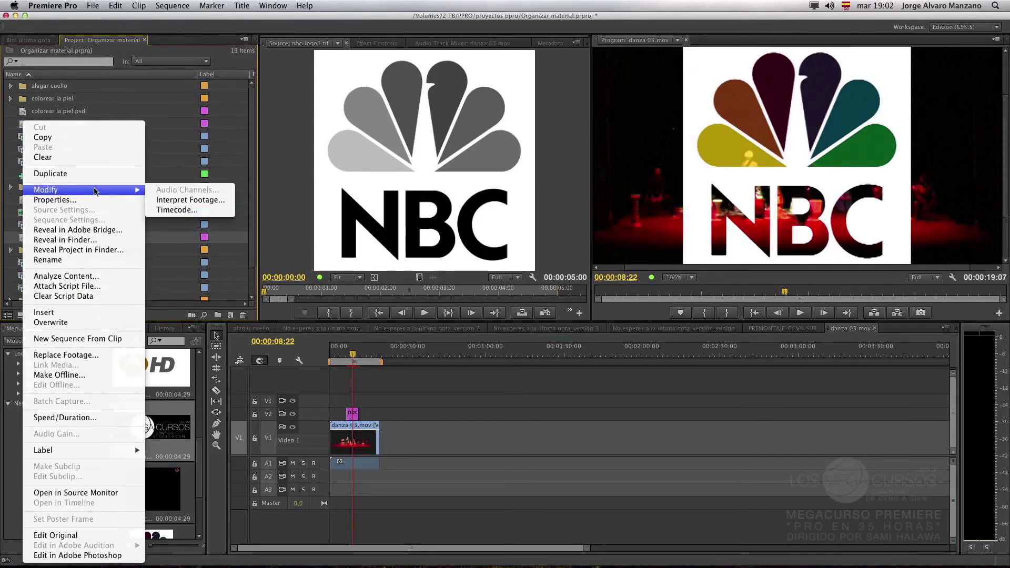
click(181, 199)
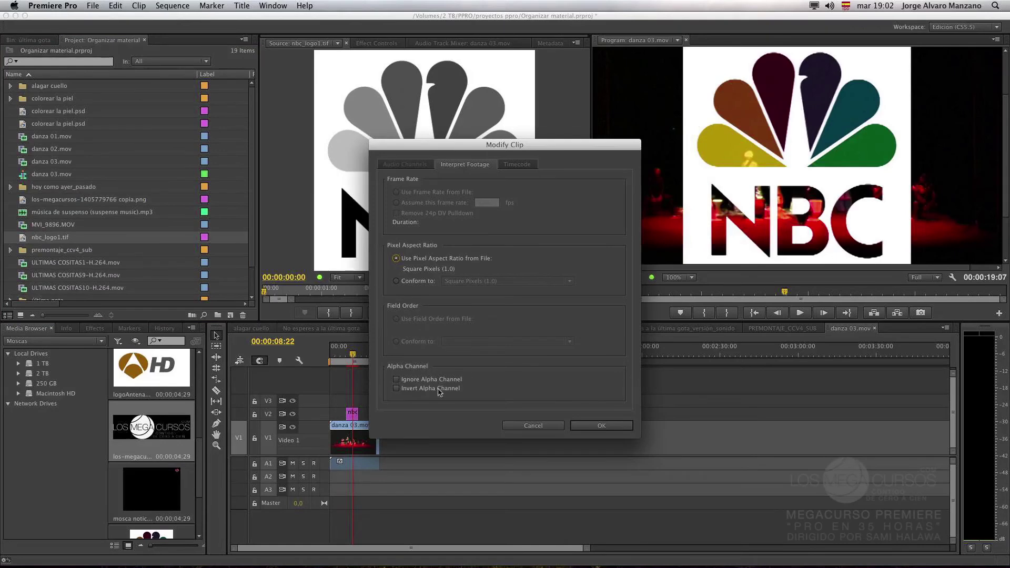
click(396, 380)
click(601, 425)
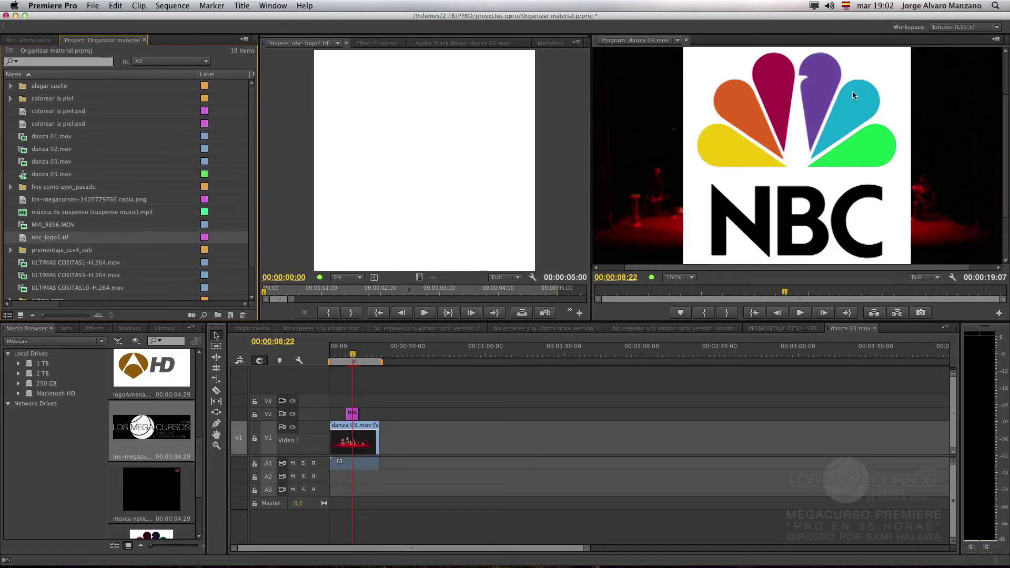
Step: Change the footage interpretation of nbc_logo1.tif to invert its alpha channel instead of ignoring it
right_click(48, 237)
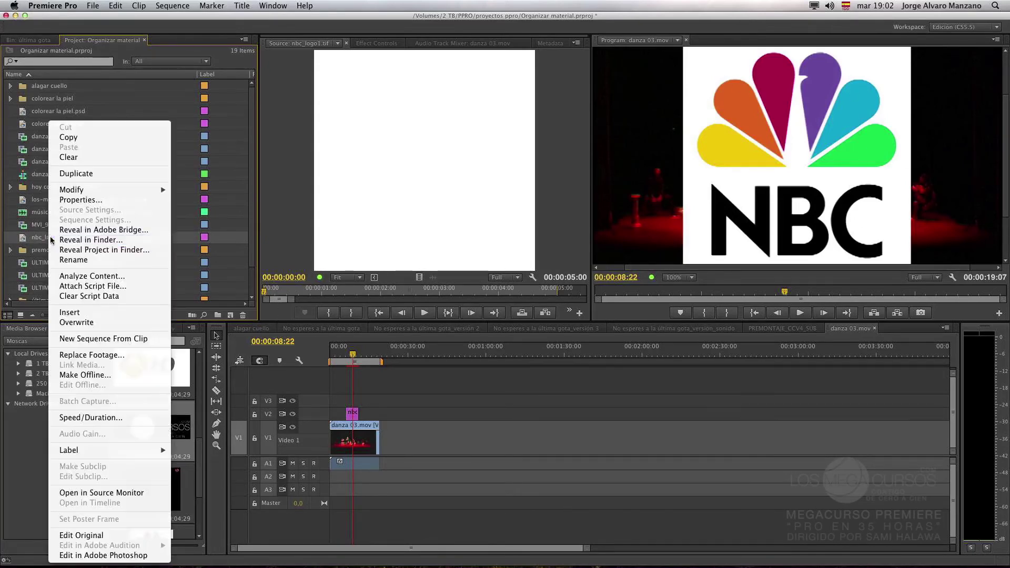
mouse_move(87, 191)
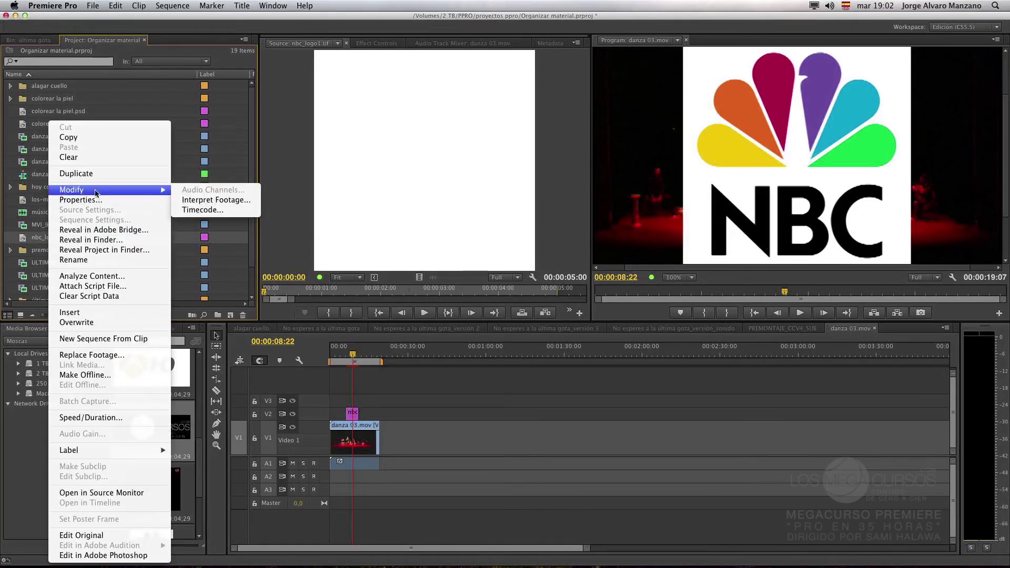
click(209, 203)
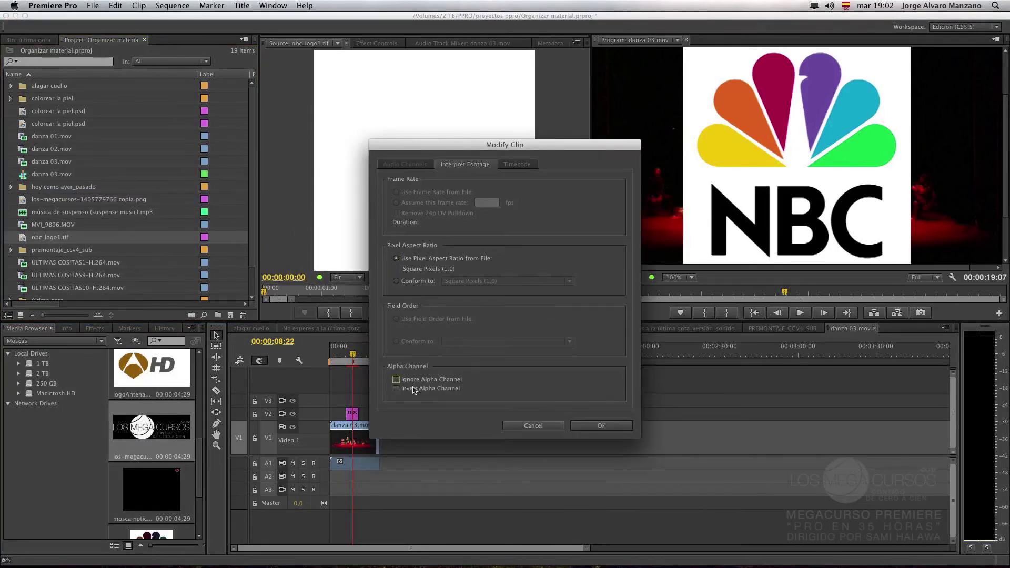
click(609, 429)
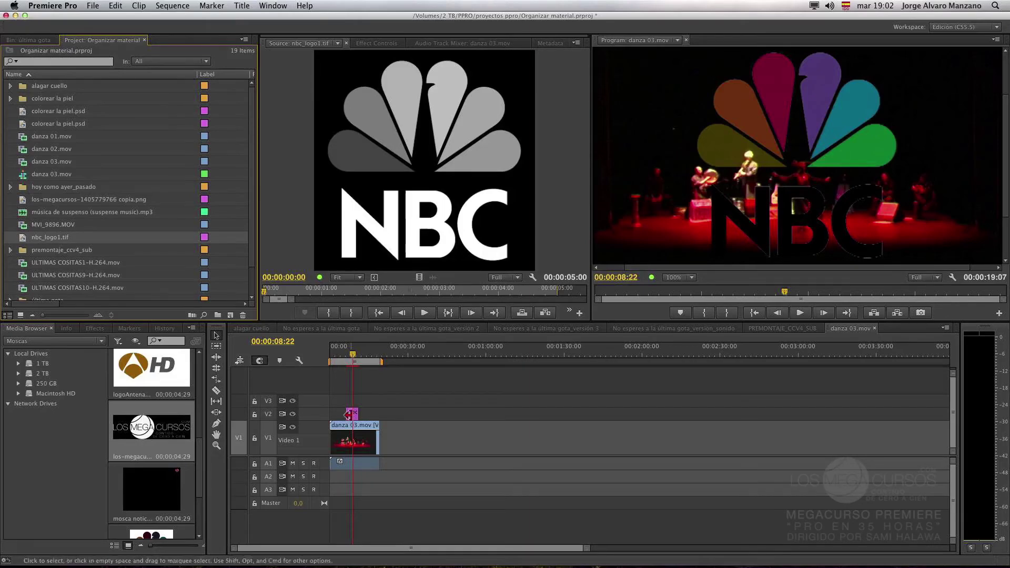
Step: Restore the normal alpha interpretation of nbc_logo1.tif by turning off the alpha channel inversion
right_click(66, 240)
mouse_move(106, 189)
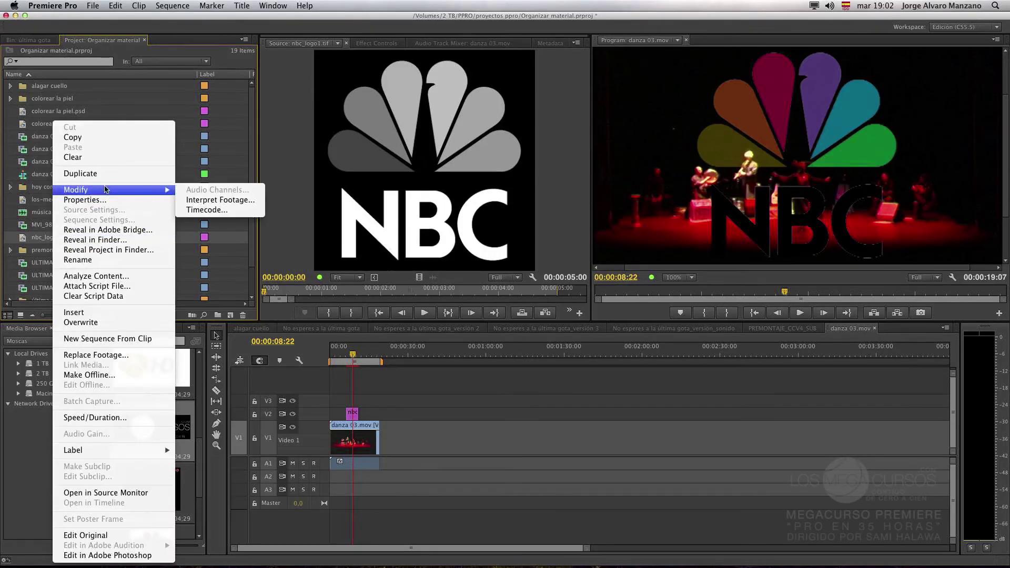
click(205, 200)
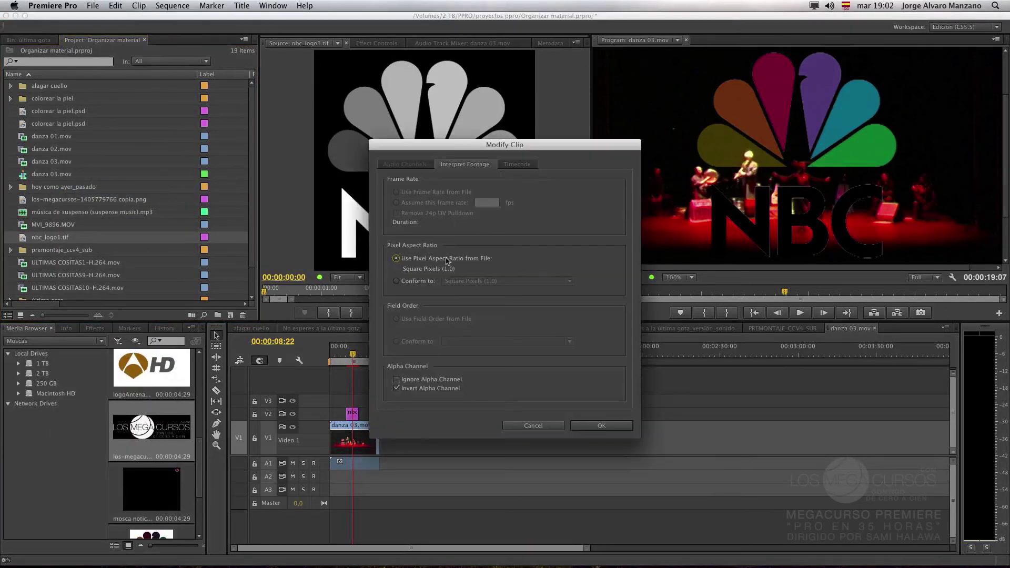
click(396, 379)
click(594, 425)
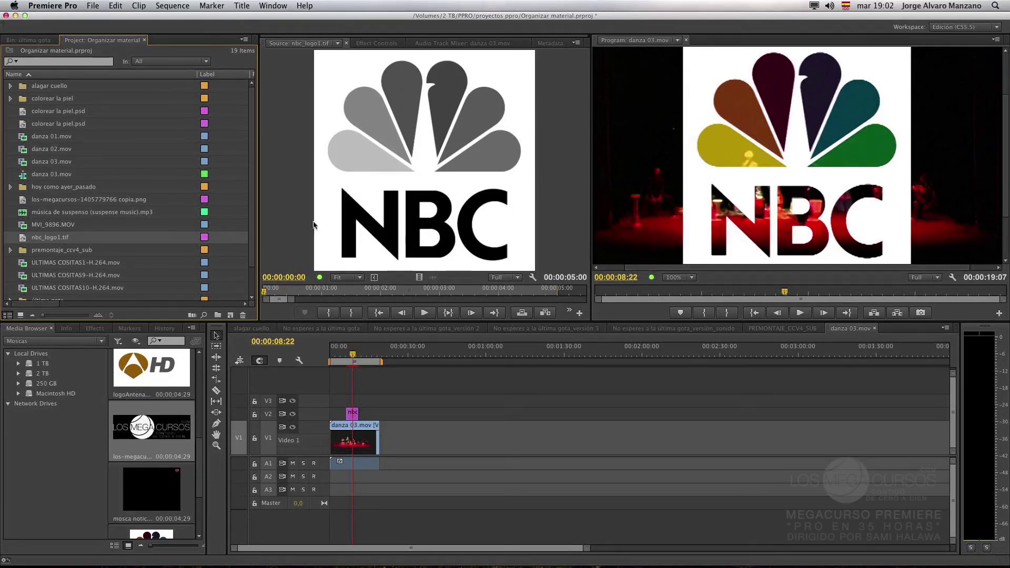
click(35, 200)
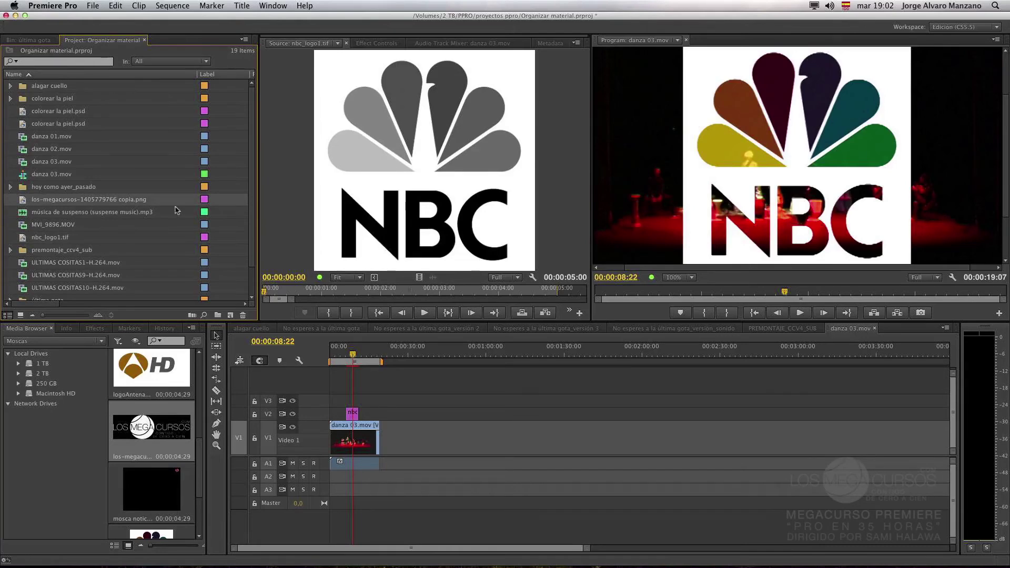
double_click(22, 201)
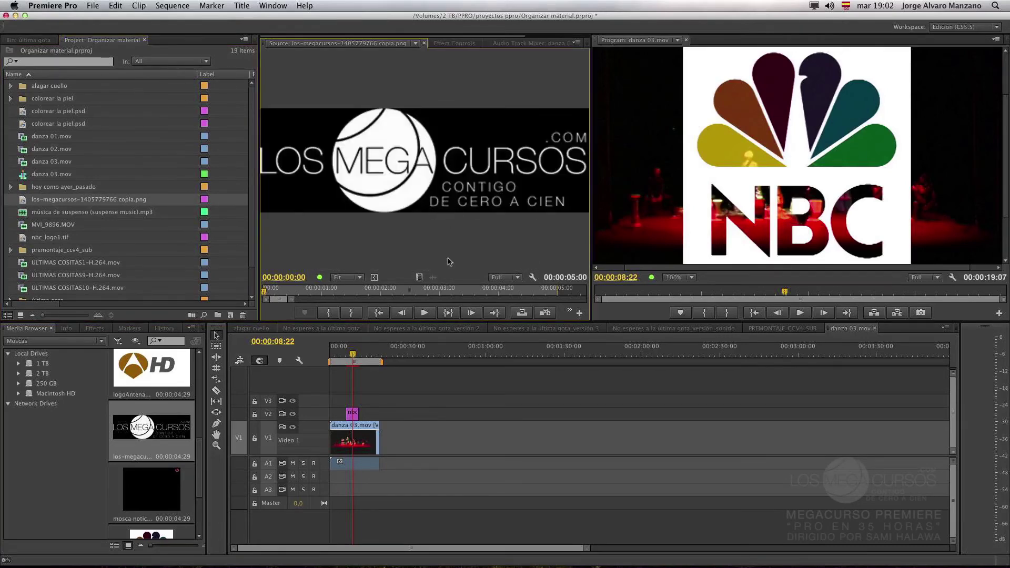
click(532, 277)
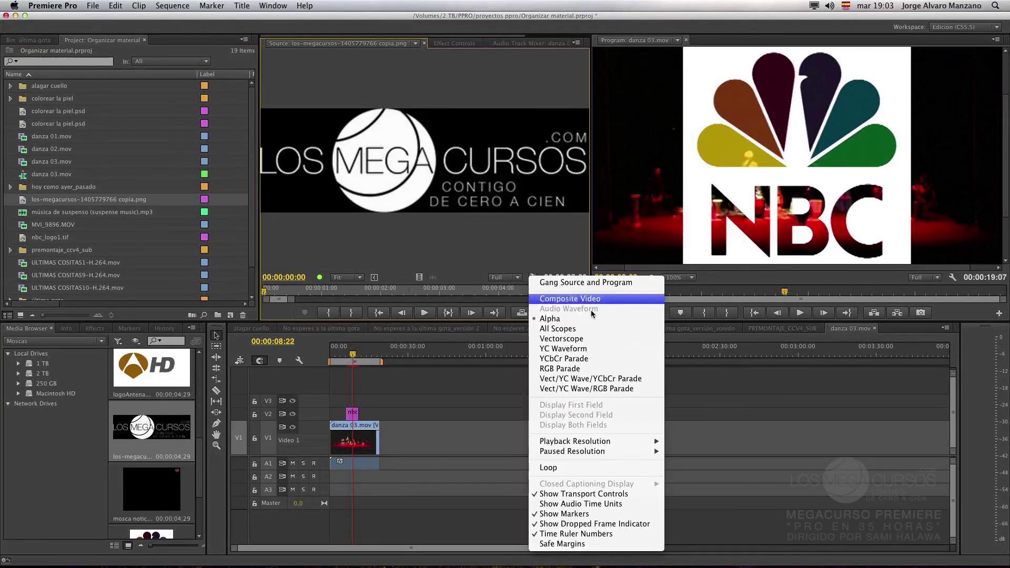
click(547, 299)
Step: Place the los-megacursos logo on track V2 after the NBC logo and move the playhead onto it at 00:00:16:20
drag(362, 223, 371, 413)
drag(419, 277, 370, 415)
drag(353, 350, 376, 350)
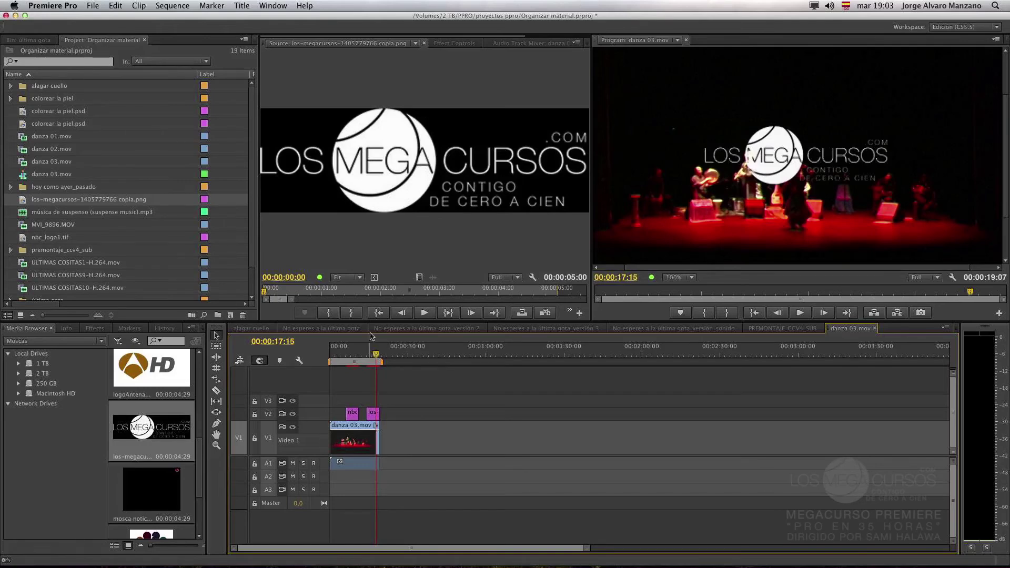
click(374, 354)
right_click(48, 204)
mouse_move(94, 193)
click(208, 200)
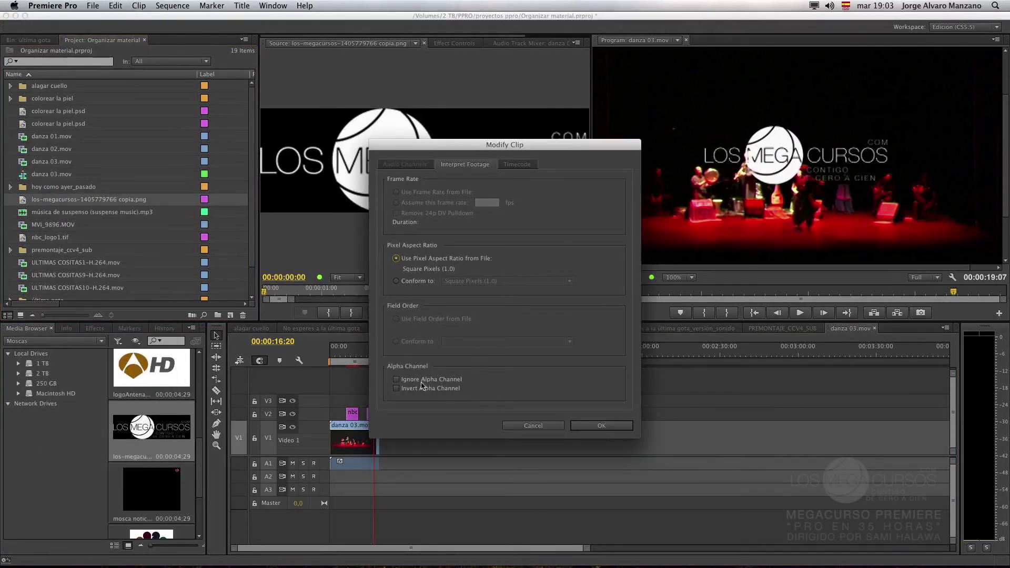
click(429, 381)
click(541, 427)
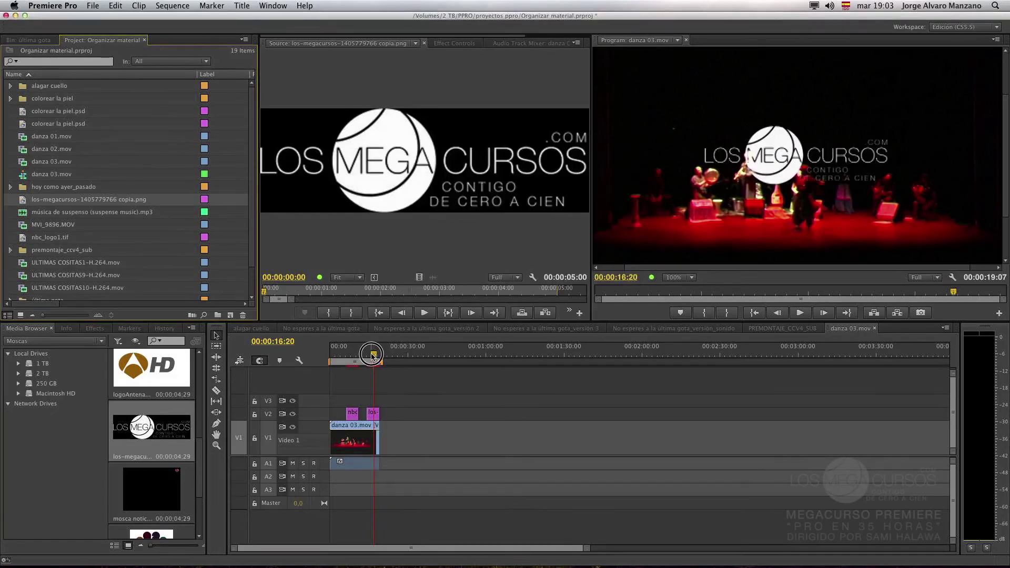
click(375, 356)
mouse_move(371, 358)
mouse_down()
mouse_move(347, 358)
mouse_move(368, 358)
mouse_up()
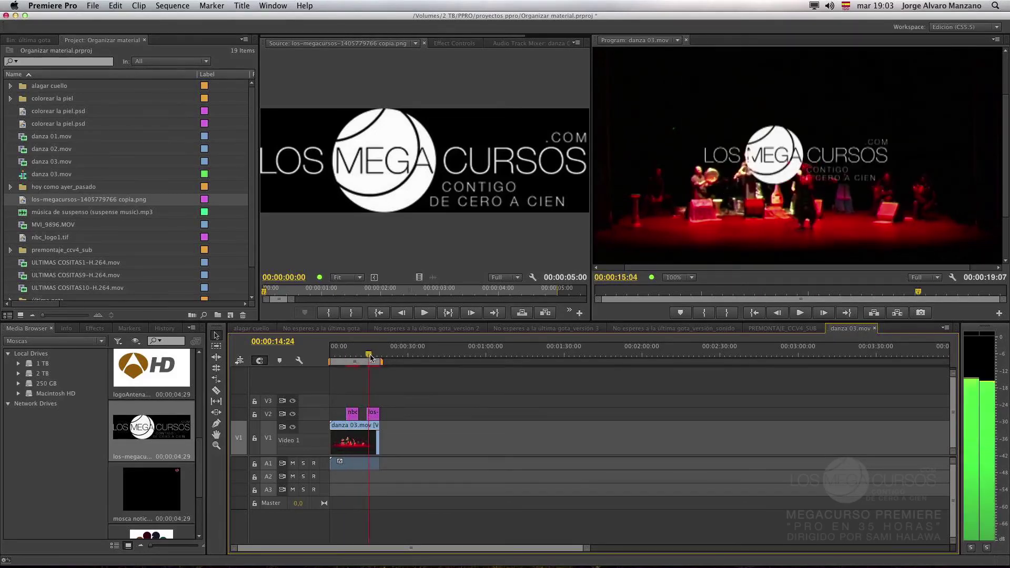
Step: Delete both logo clips from track V2 and return the playhead to the start of the sequence
drag(416, 399, 342, 414)
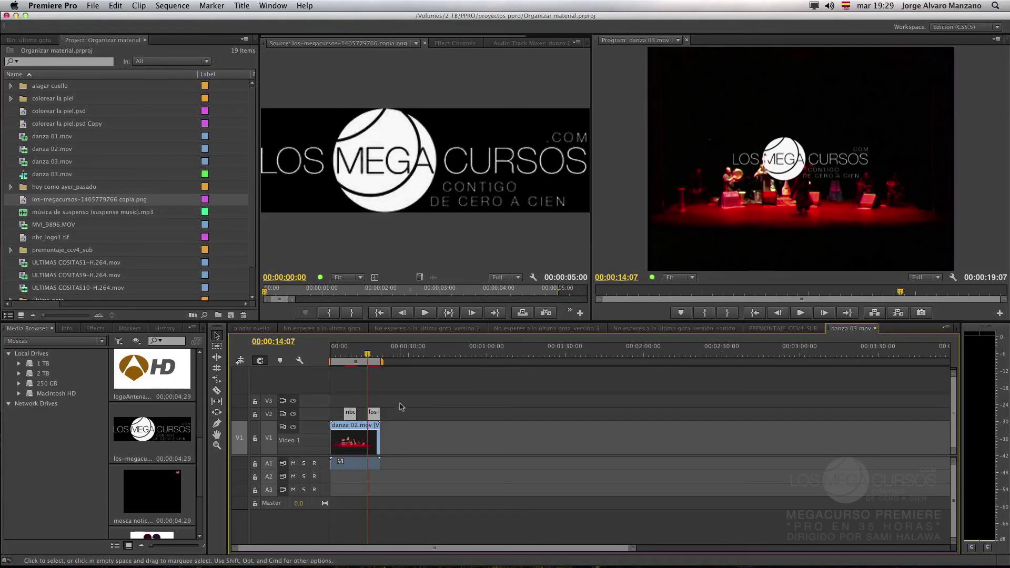
key(Delete)
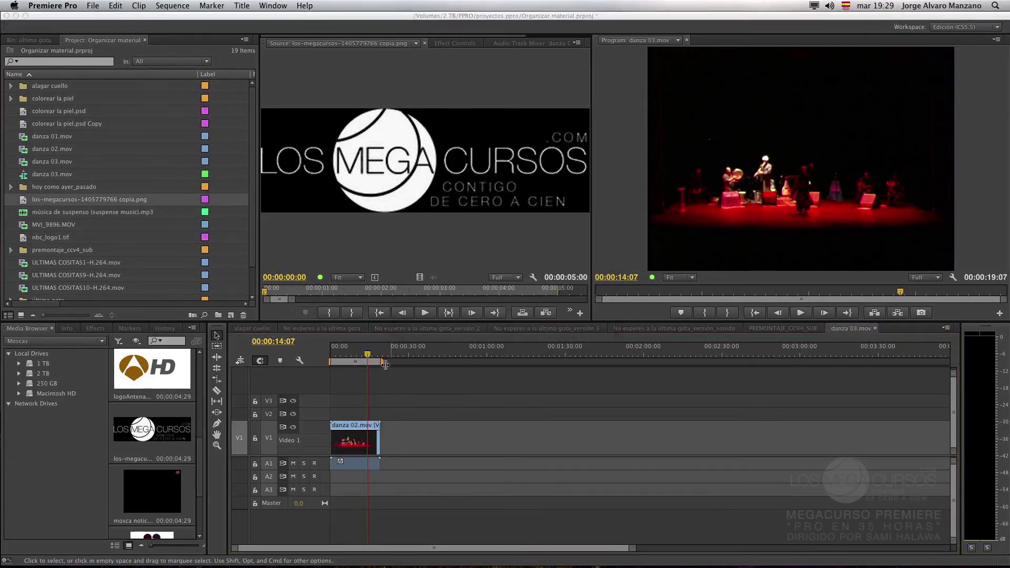
click(368, 359)
drag(369, 360, 326, 359)
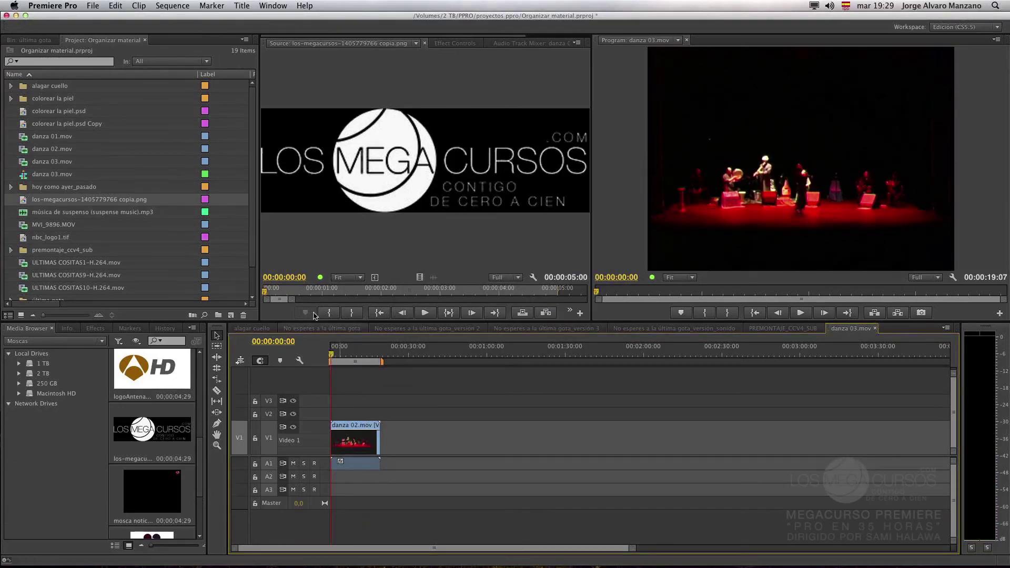
click(89, 205)
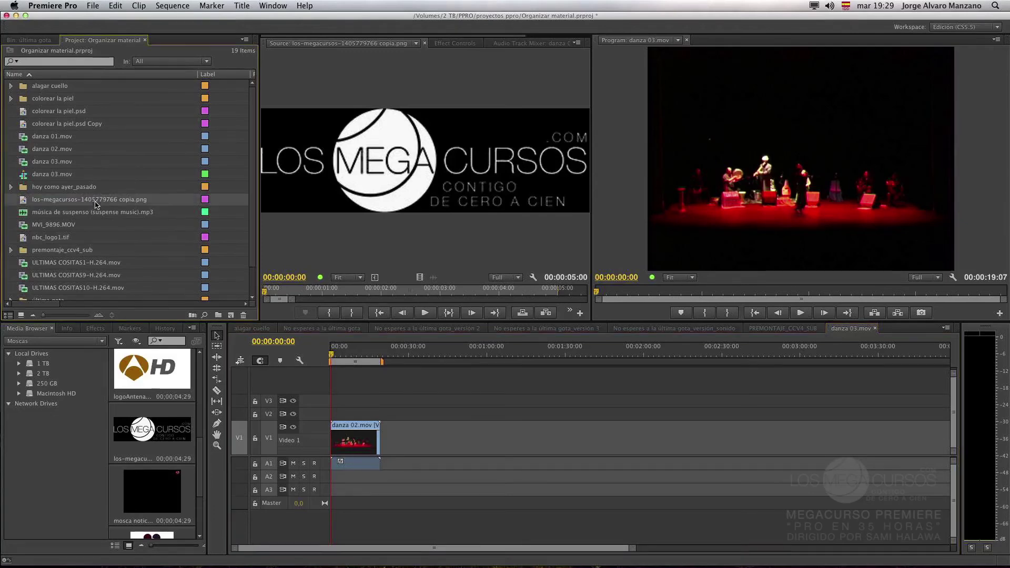
super+click(68, 237)
click(243, 314)
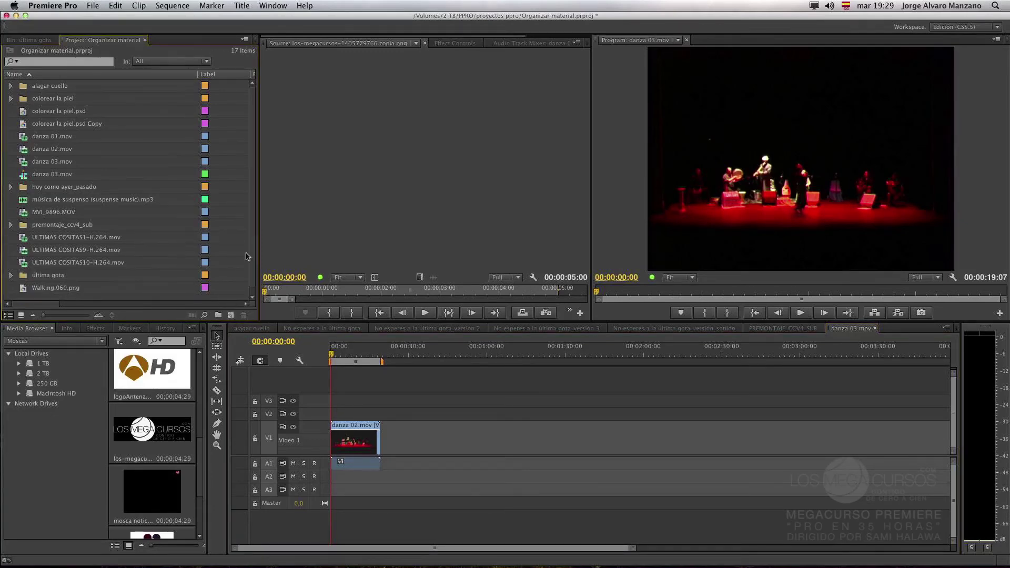
Step: Load danza 01.mov in the source monitor and open its timecode modification settings, keeping the dialog clear of the monitor
double_click(43, 137)
right_click(59, 138)
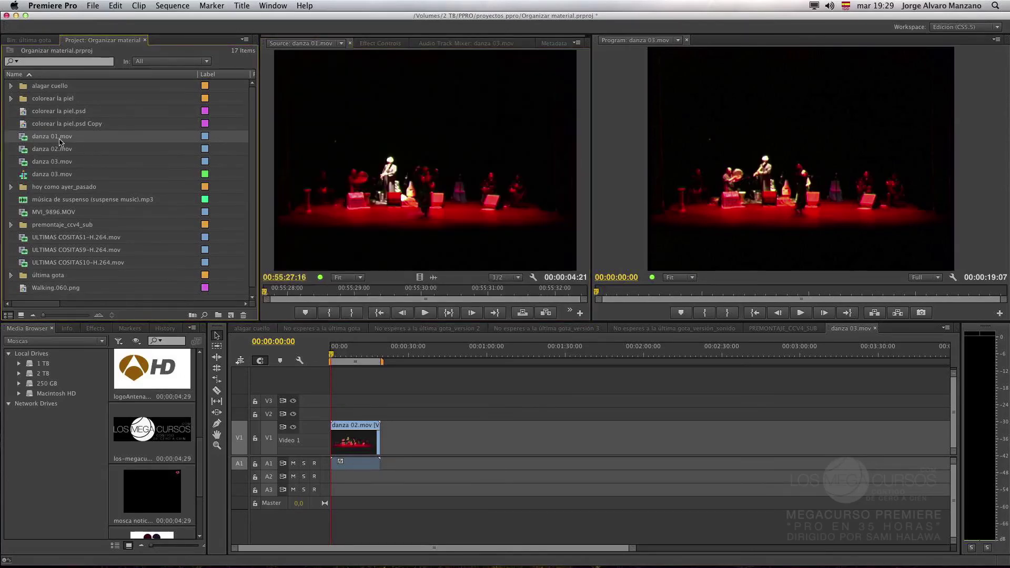
mouse_move(100, 194)
click(212, 209)
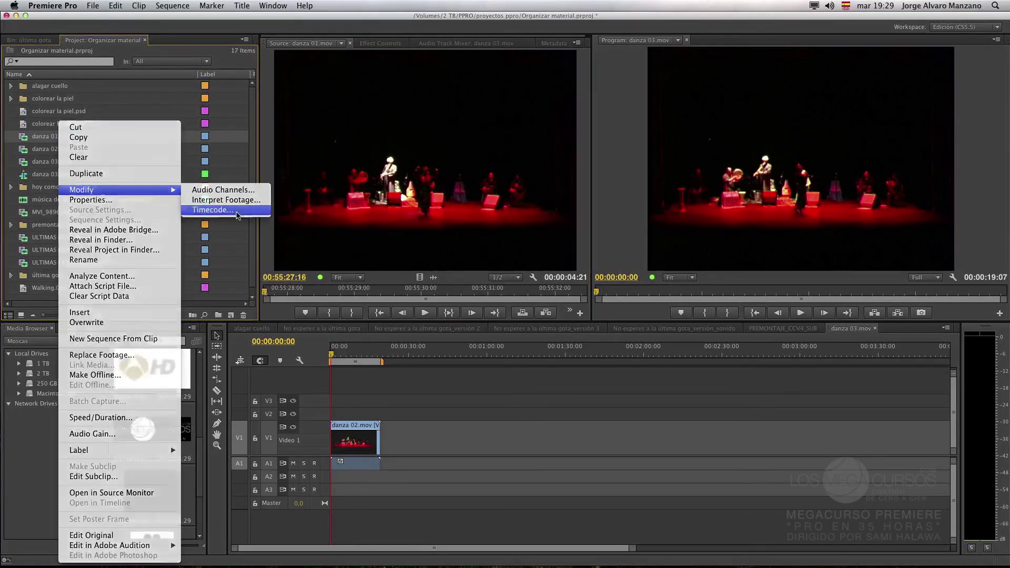
drag(414, 147, 577, 107)
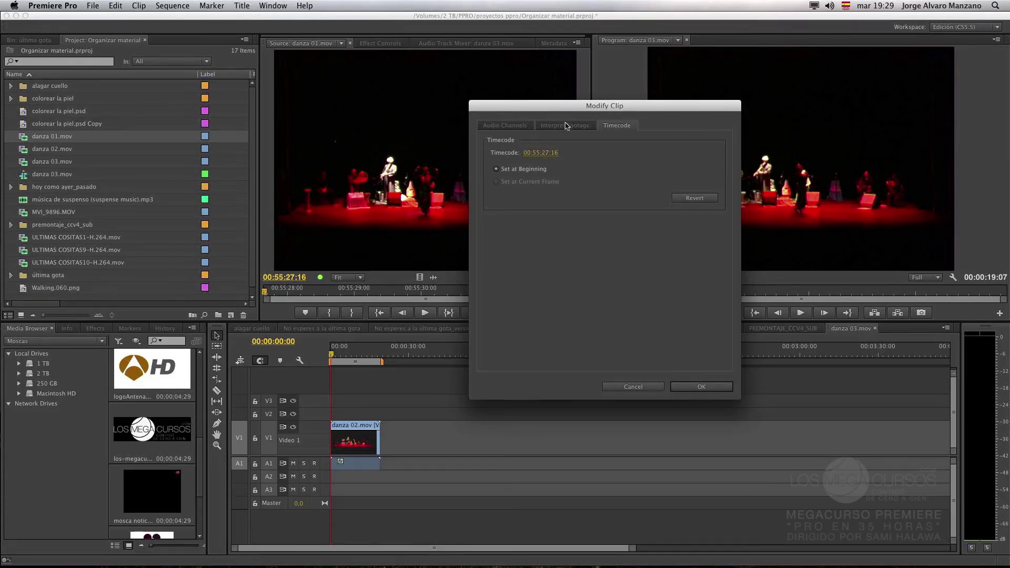
drag(604, 105, 580, 85)
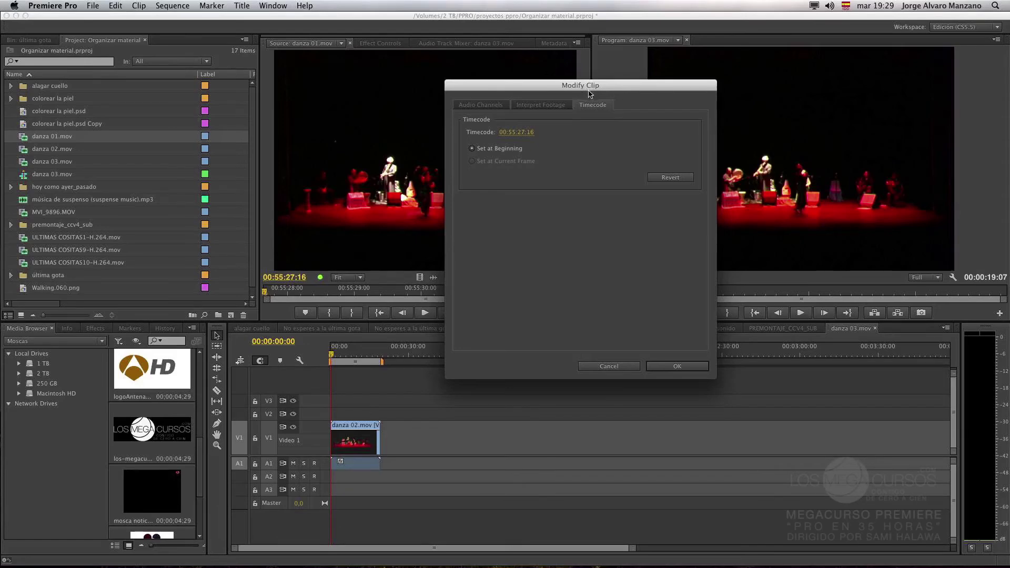
drag(589, 90, 550, 73)
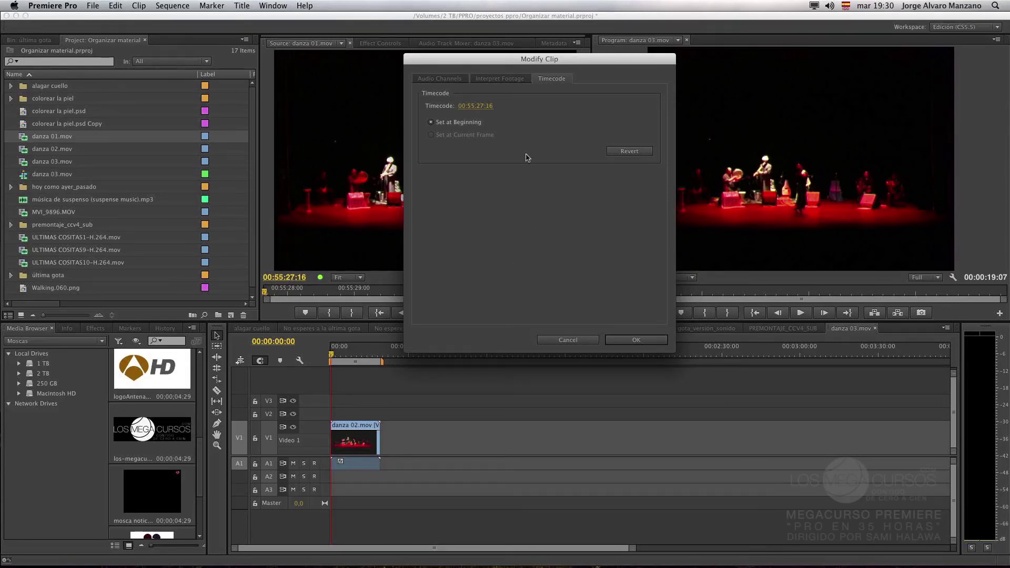
drag(546, 59, 541, 61)
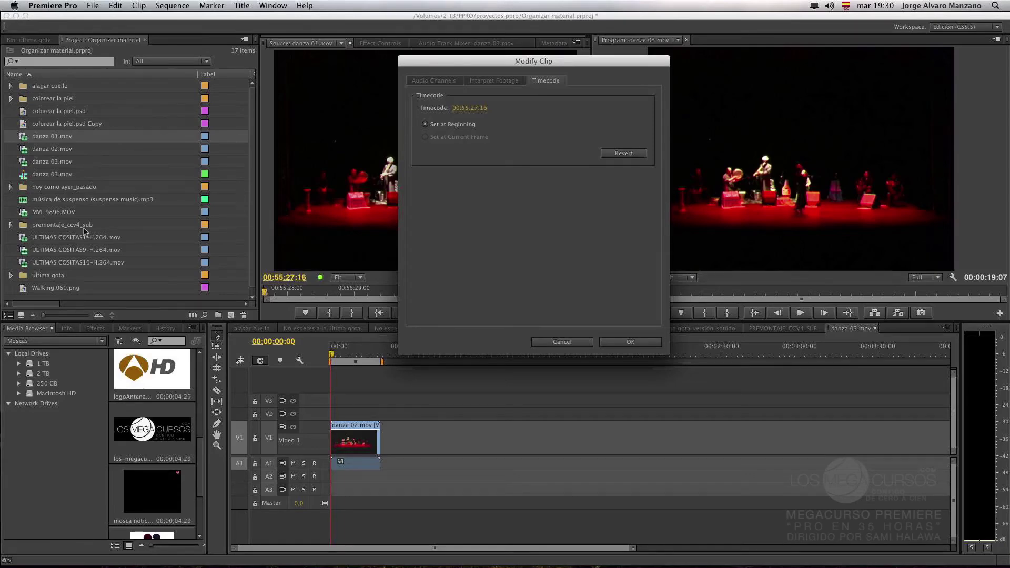
drag(541, 62, 457, 66)
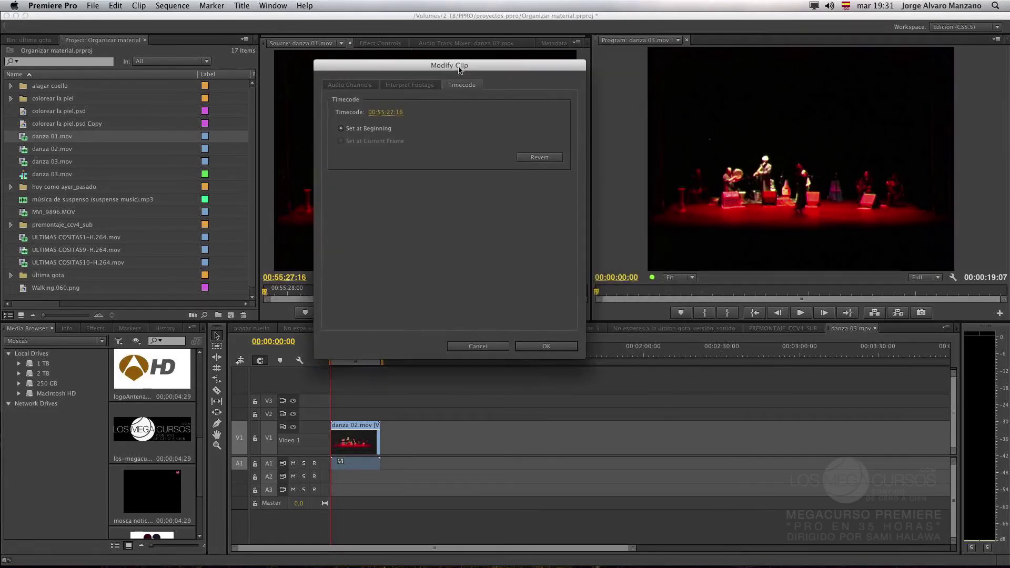
Step: Set the beginning timecode of danza 01.mov to 0 and check the clip's start in the source monitor
click(391, 115)
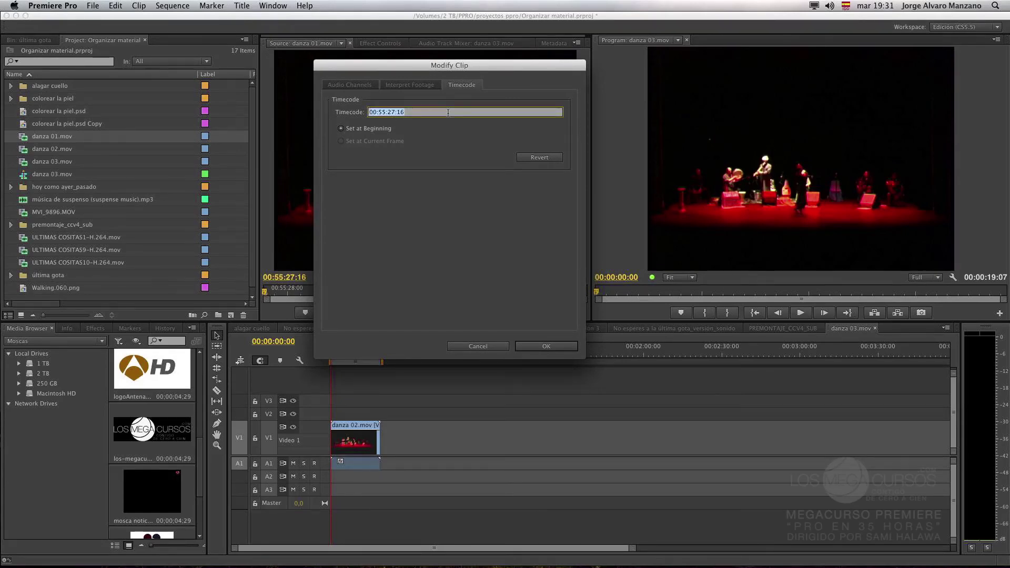
text(0)
key(Return)
click(533, 345)
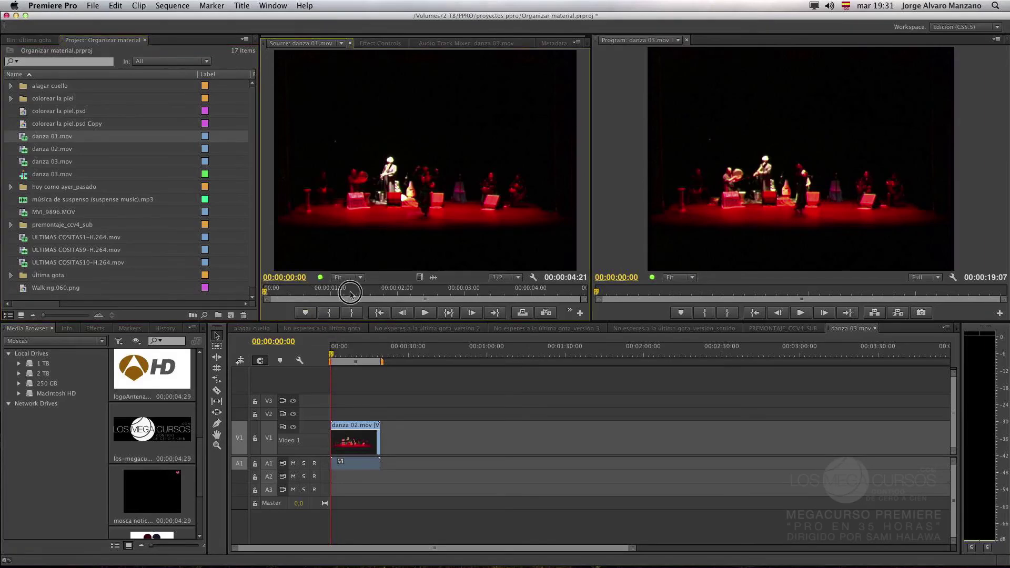
click(271, 295)
drag(271, 295, 265, 295)
Step: Make danza 01.mov offline in the project while keeping its media files on disk
click(74, 141)
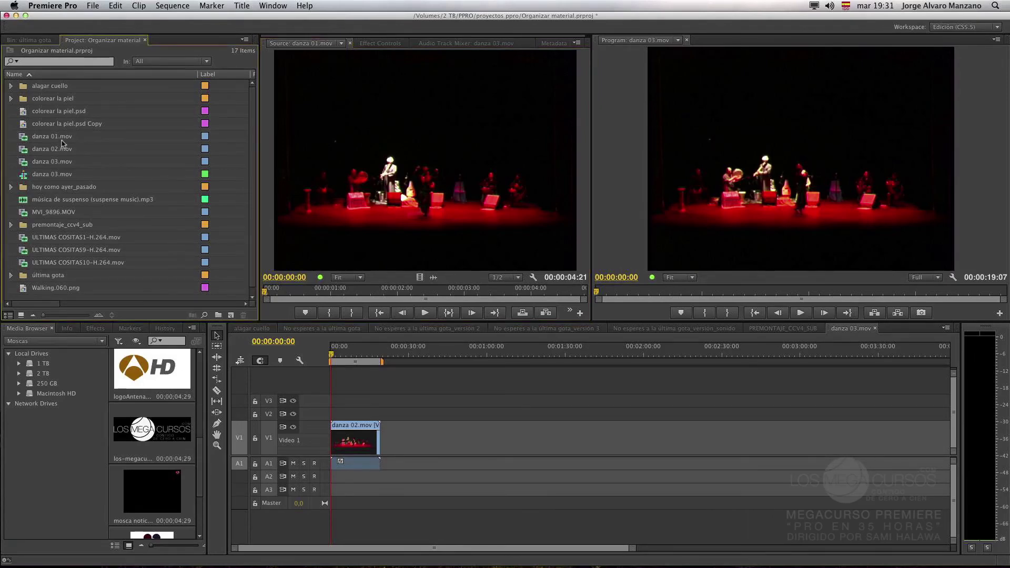
click(59, 137)
right_click(61, 140)
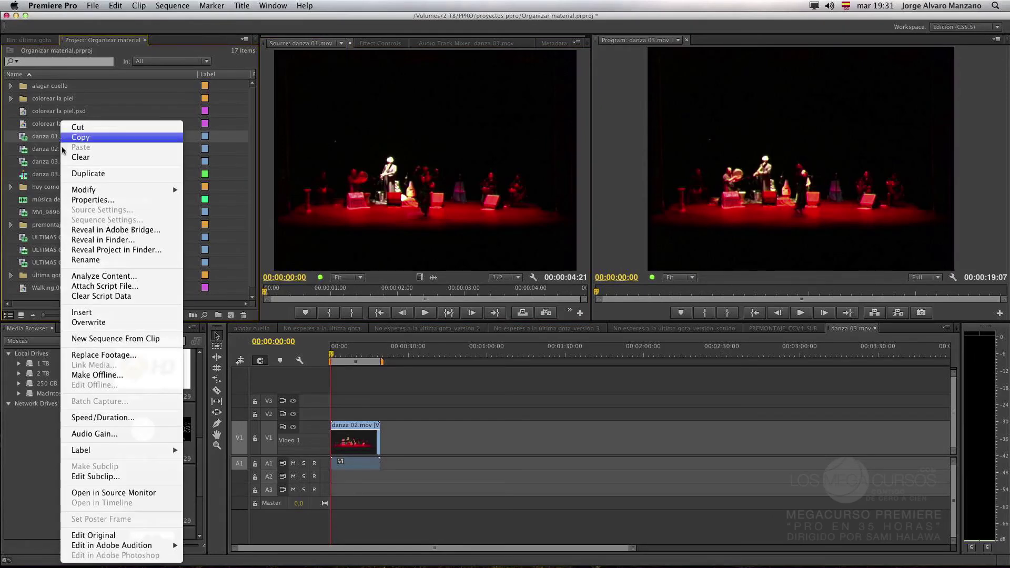
click(116, 376)
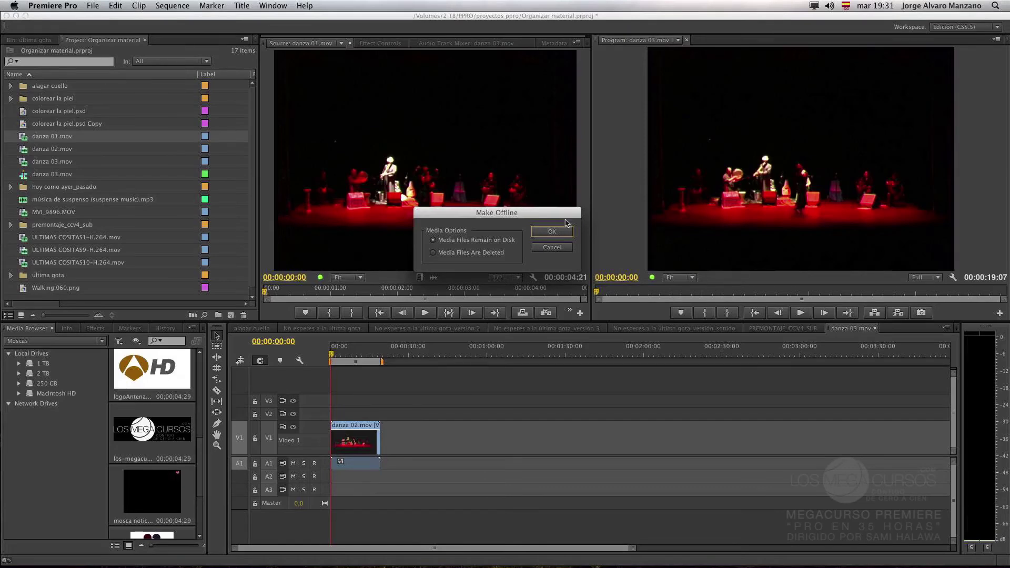
click(548, 235)
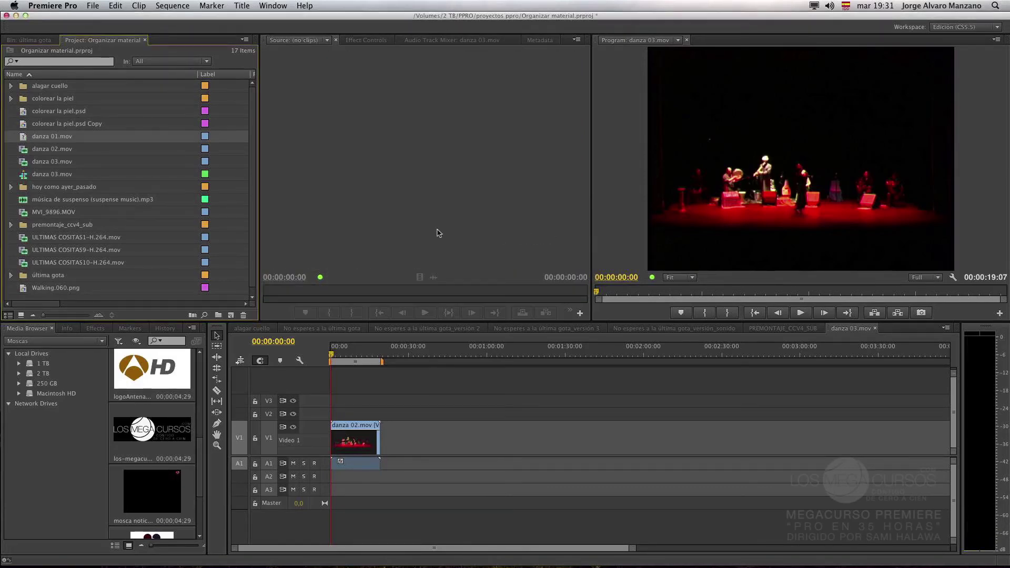
Step: Review the batch capture settings for the offline danza 01.mov and close them without capturing
right_click(53, 138)
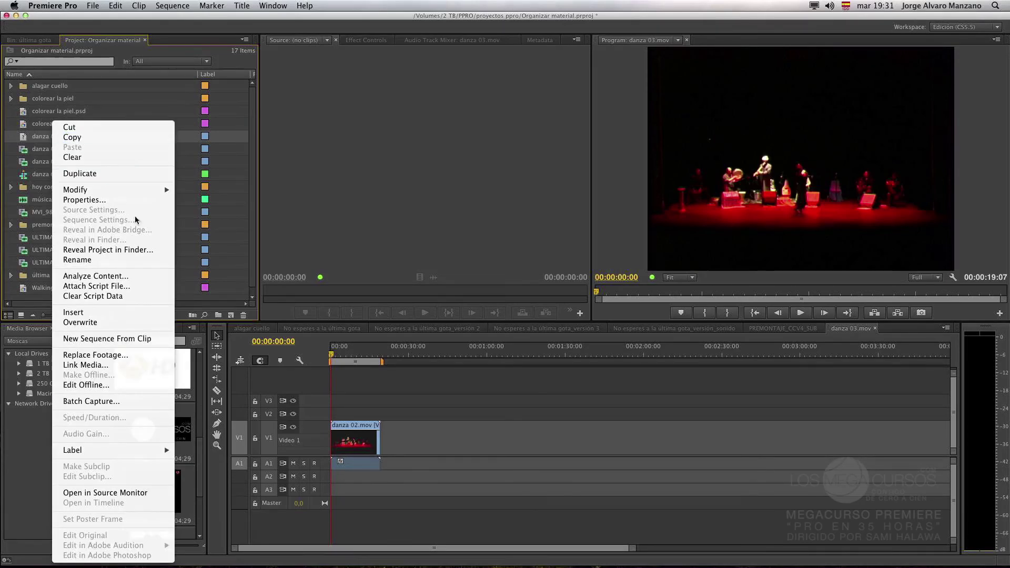
click(99, 403)
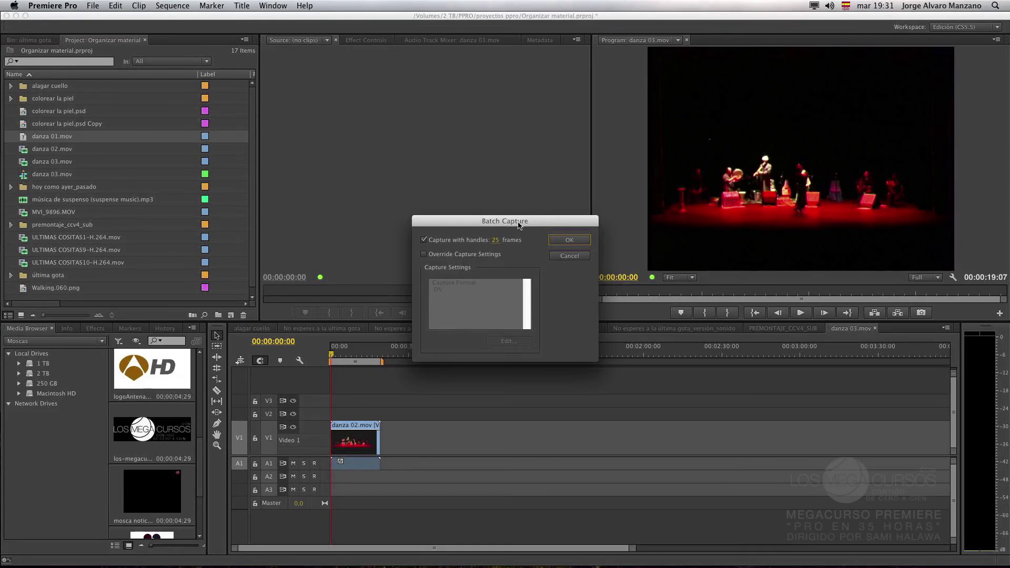
drag(520, 223, 495, 196)
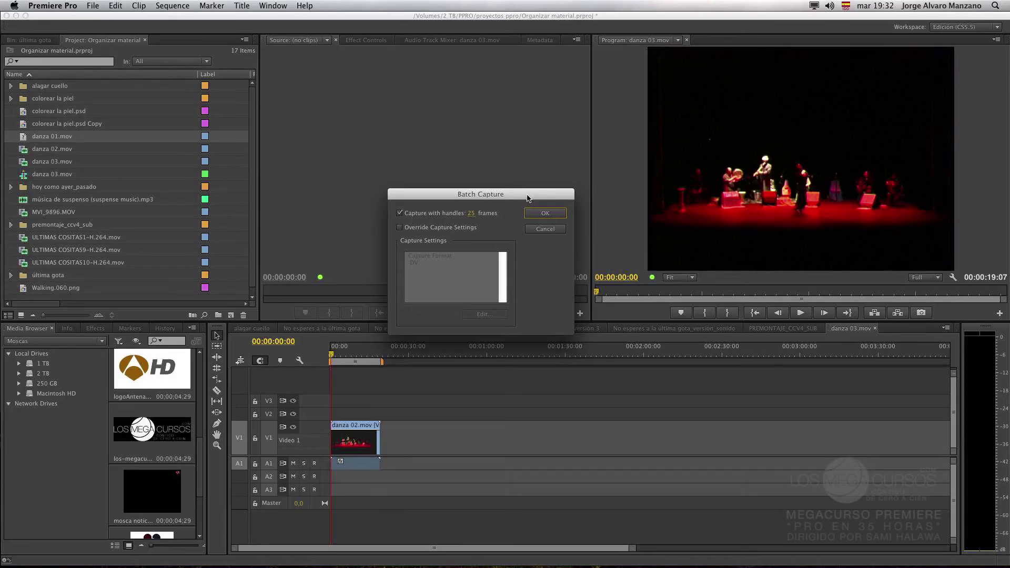
click(545, 230)
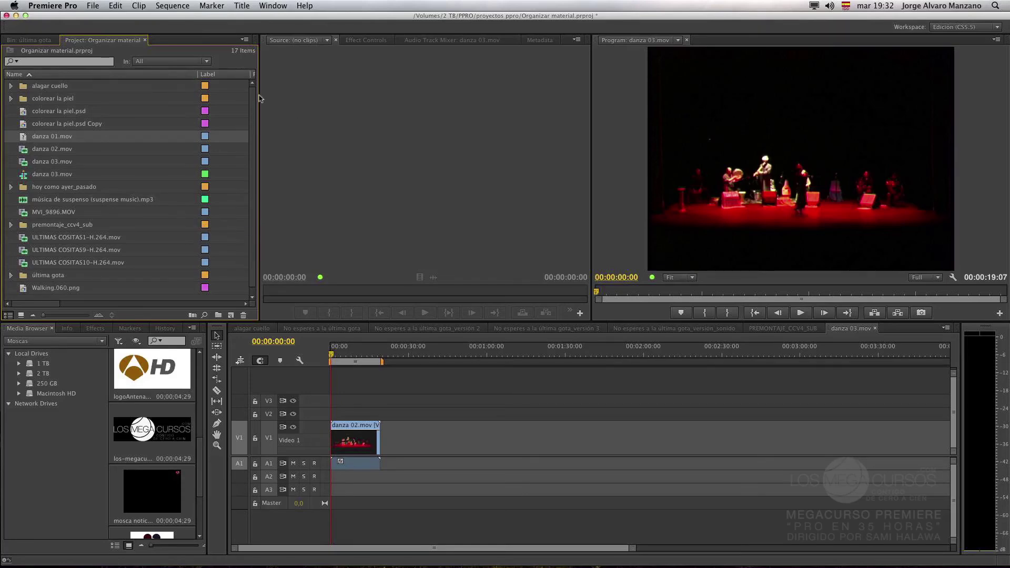
Step: Check the timecode modification settings of danza 02.mov without changing them
click(62, 153)
right_click(64, 153)
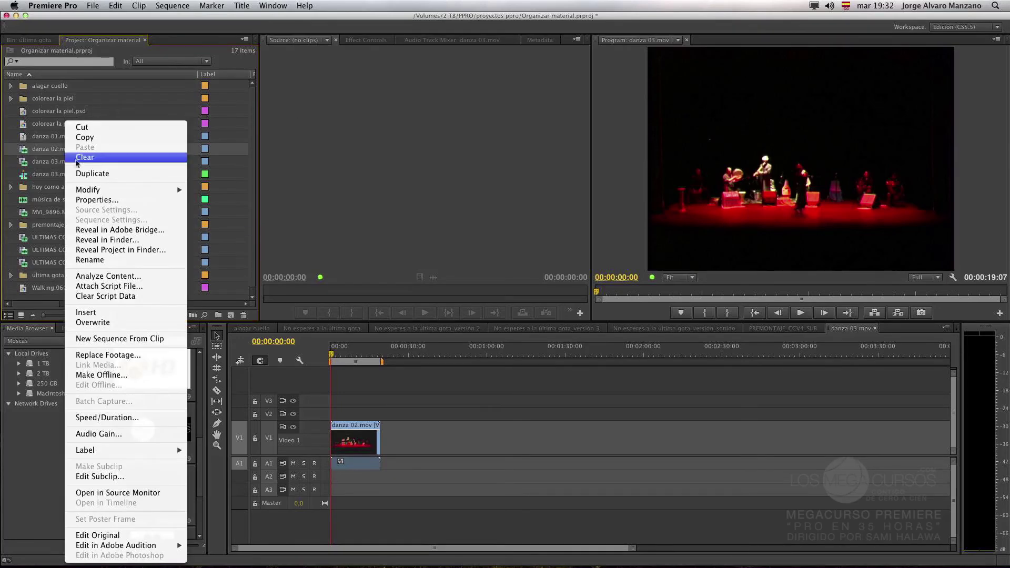
mouse_move(158, 190)
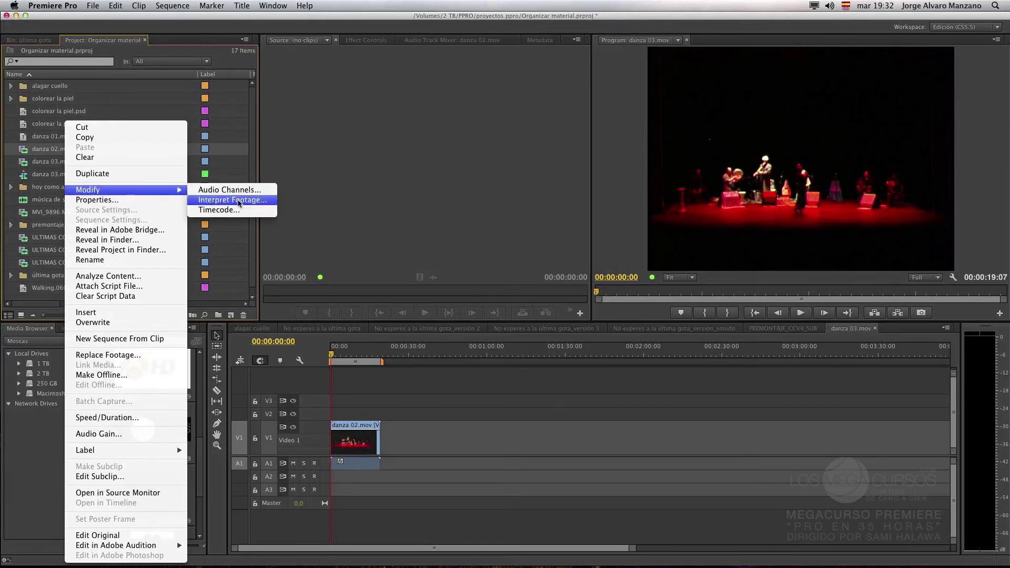
click(219, 209)
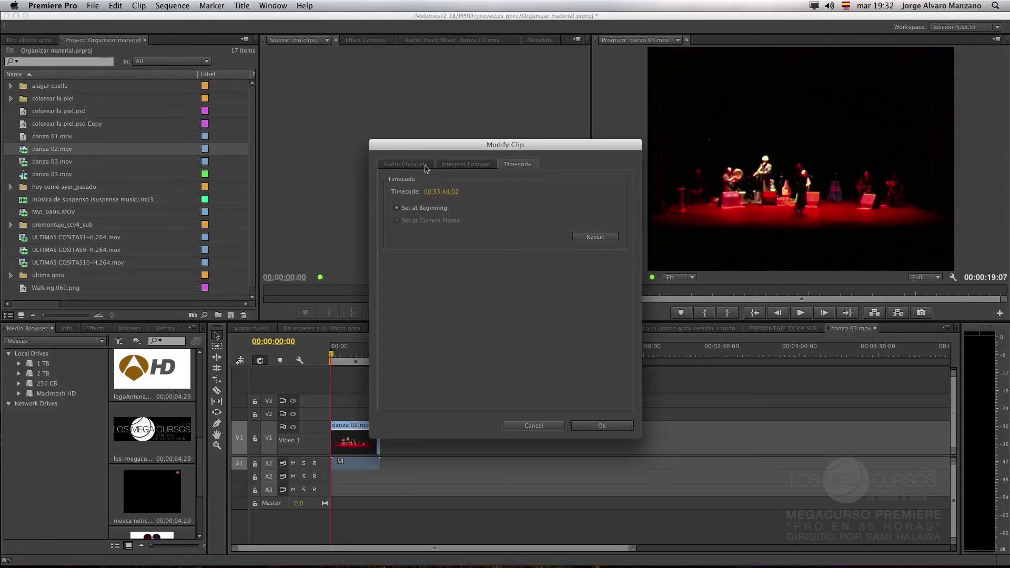
drag(473, 146, 480, 116)
click(579, 395)
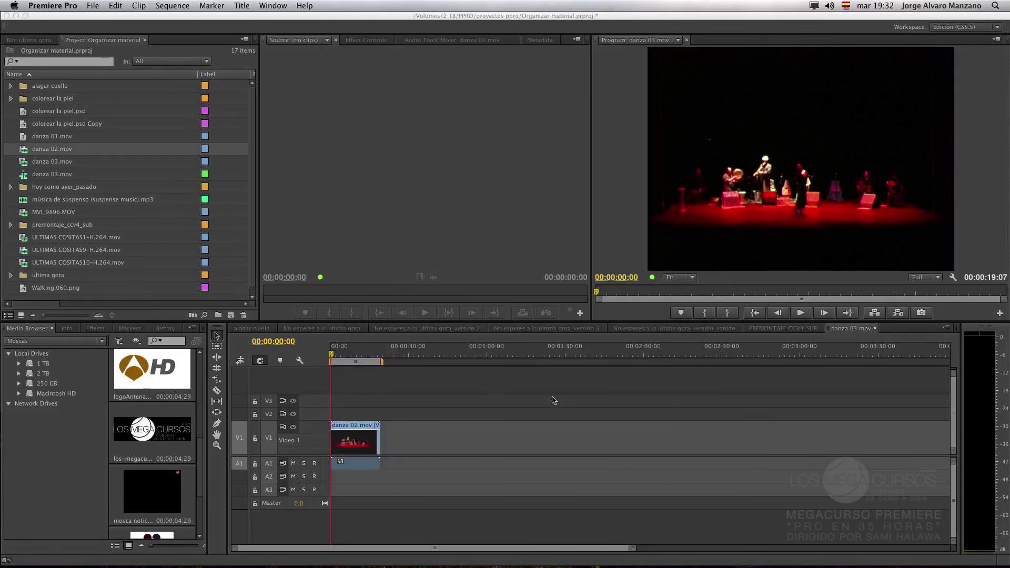
Step: Review MVI_9896.MOV's footage interpretation, timecode settings and clip information without changing anything
click(77, 215)
right_click(77, 215)
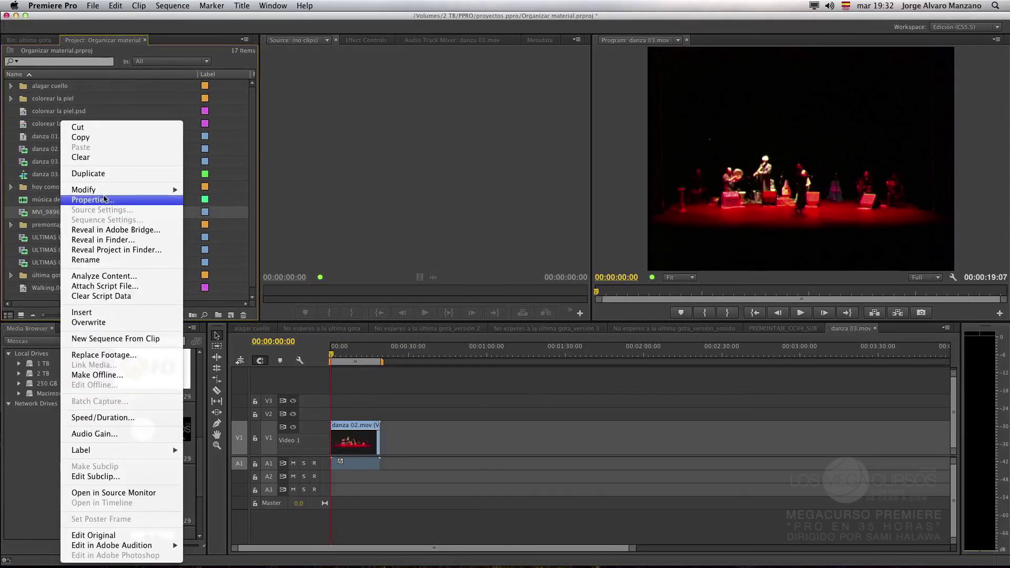
mouse_move(120, 190)
click(238, 201)
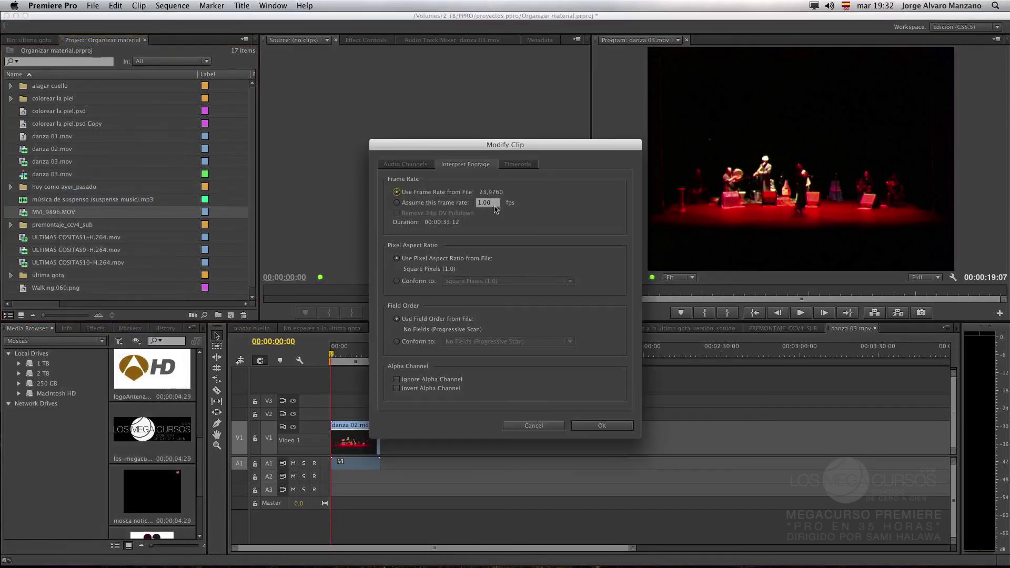
click(517, 164)
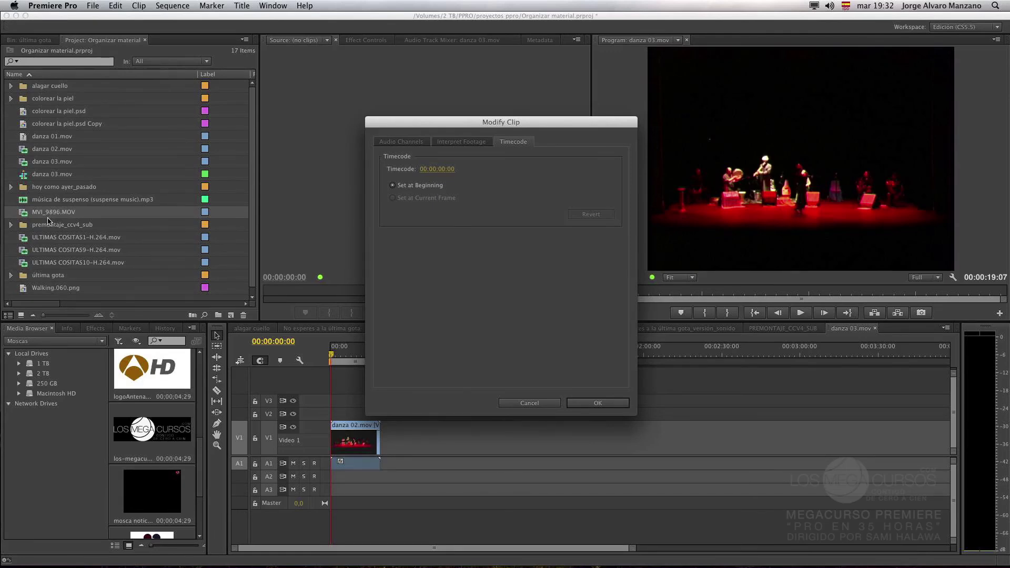
click(531, 406)
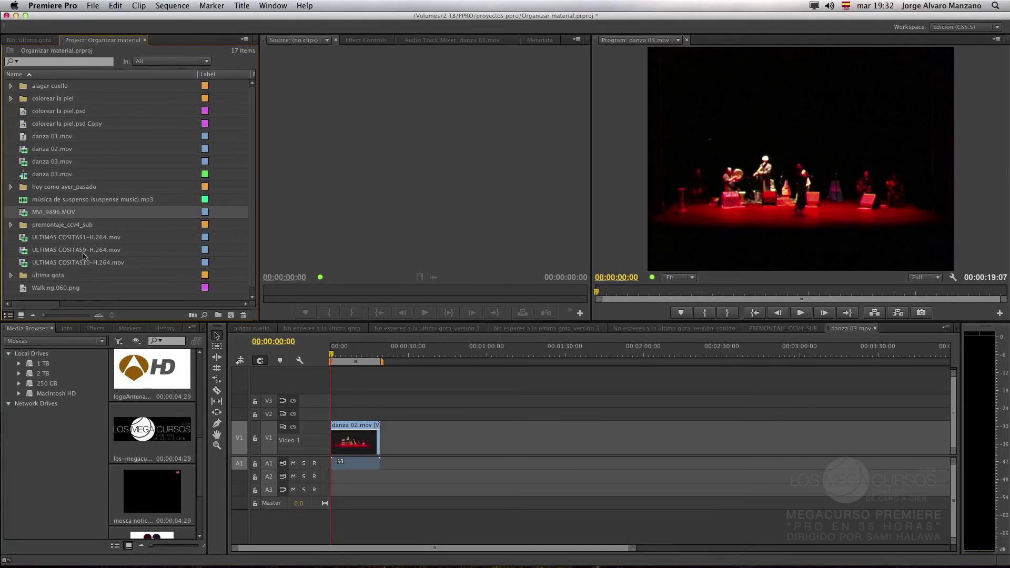
click(67, 328)
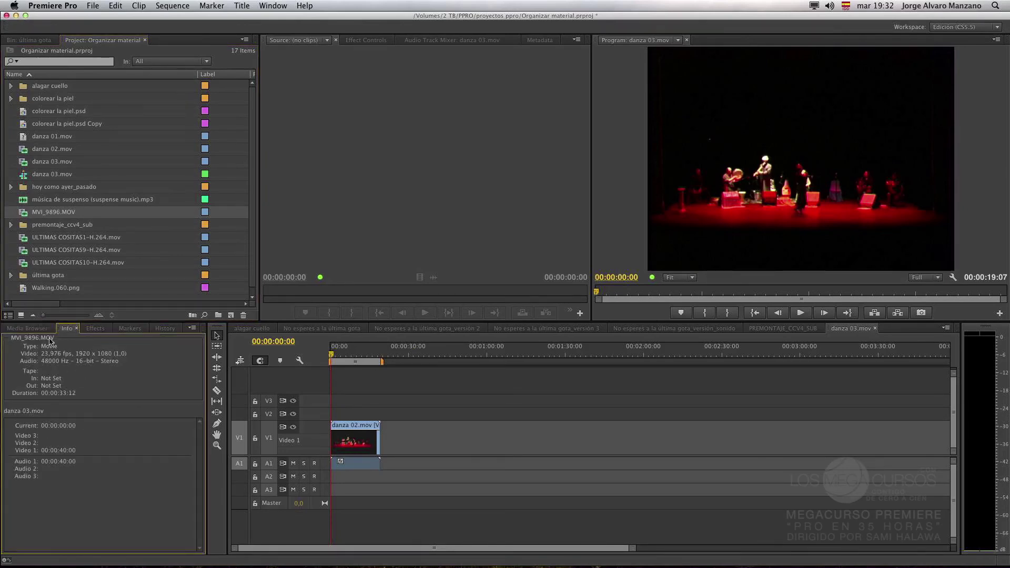
click(29, 328)
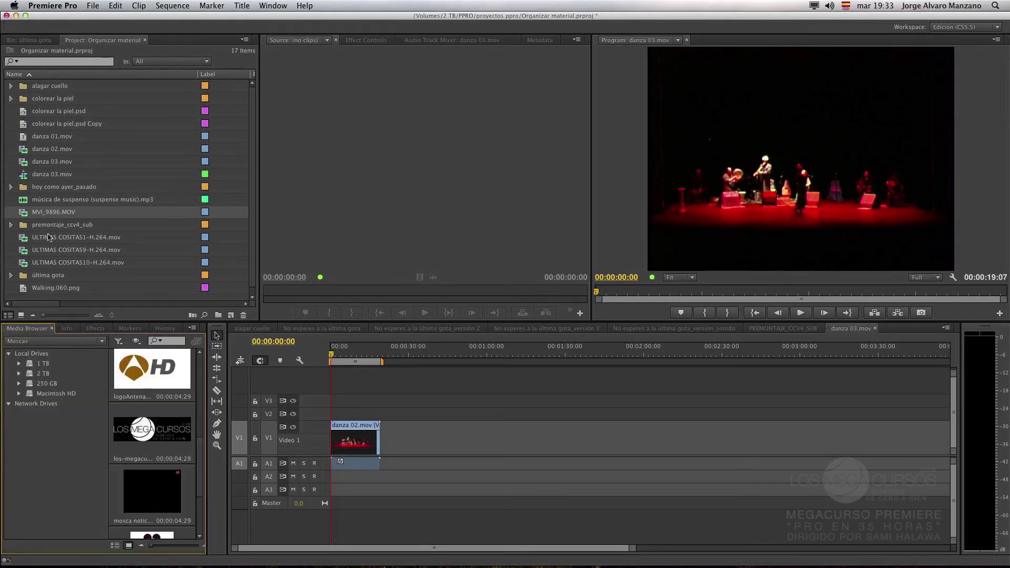
Step: Maximize the project panel to show all its metadata columns and sort the items by Log Note
drag(49, 304, 6, 309)
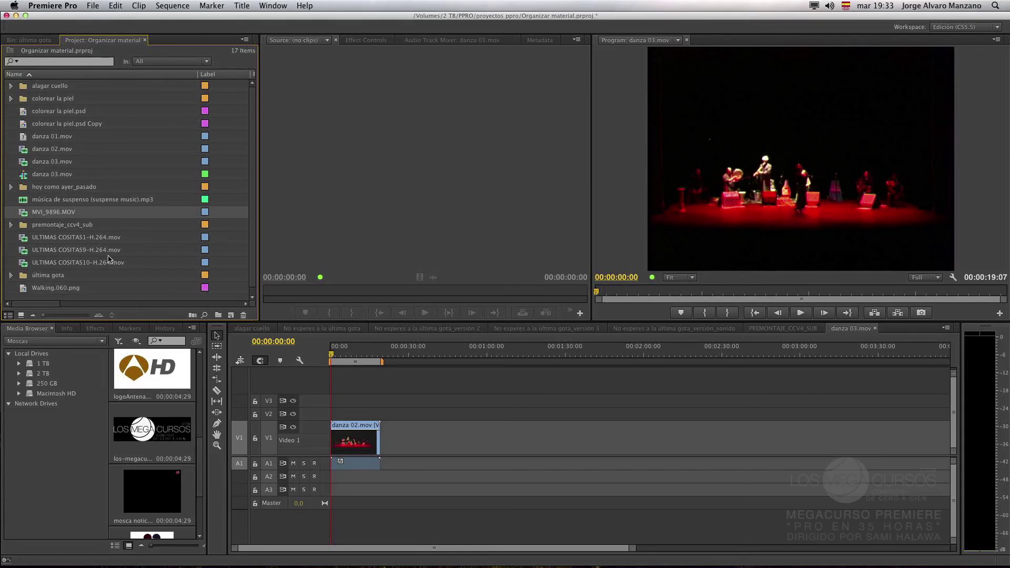
mouse_move(109, 258)
key(grave)
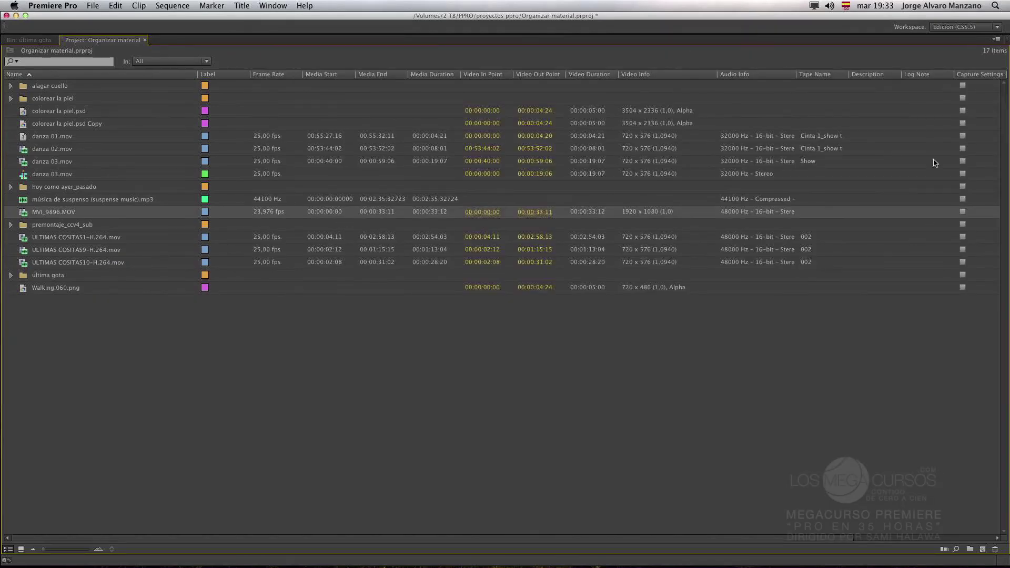
click(920, 75)
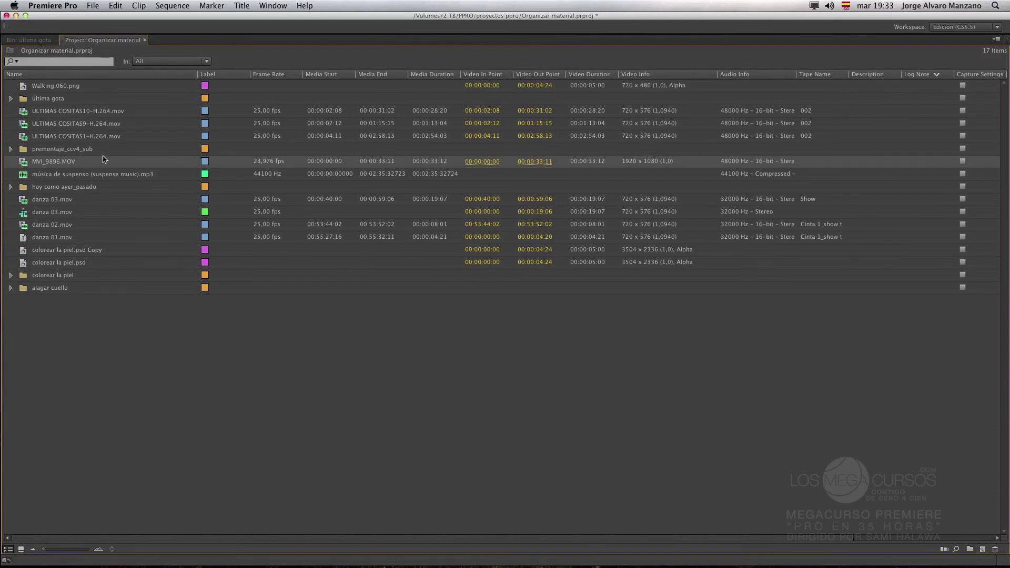
Step: View the file properties of MVI_9896.MOV and look over its available modification options
right_click(60, 162)
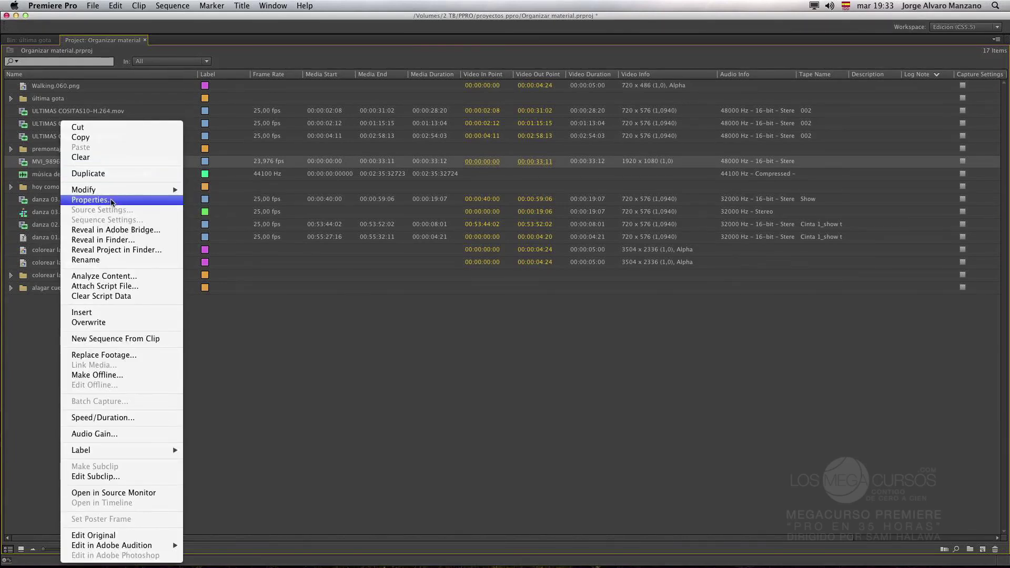
click(112, 203)
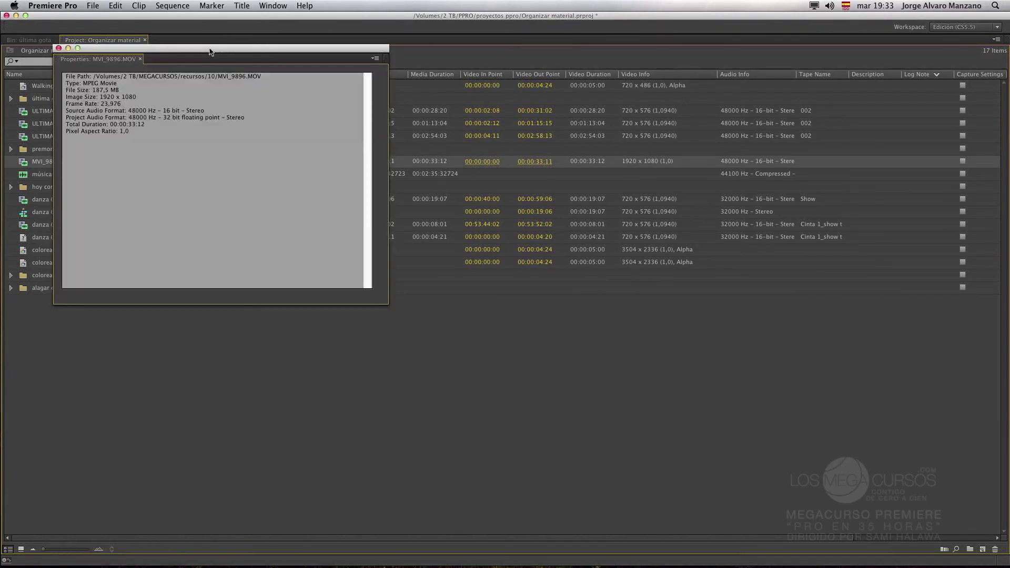
drag(221, 48, 284, 60)
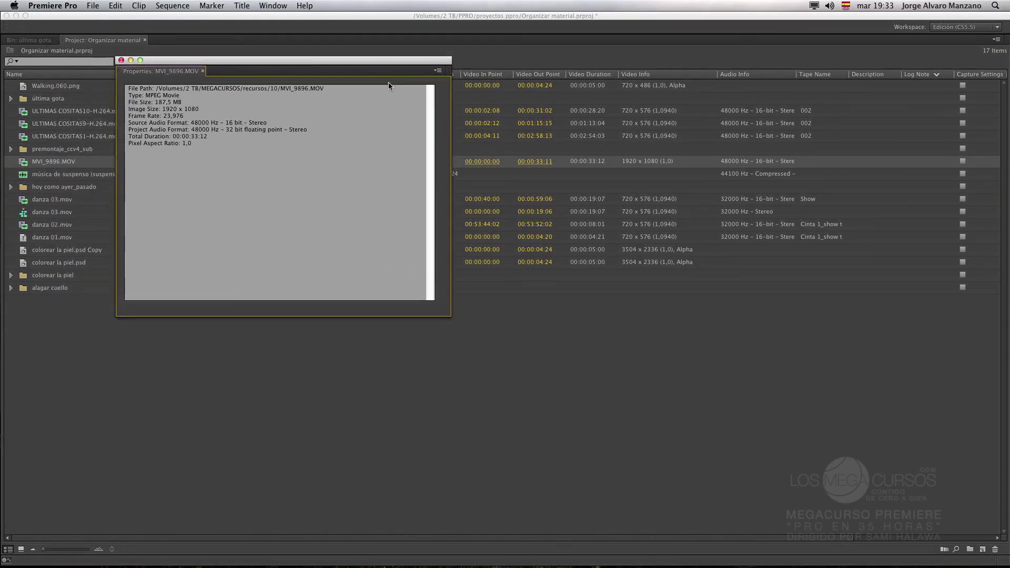
click(121, 60)
right_click(43, 167)
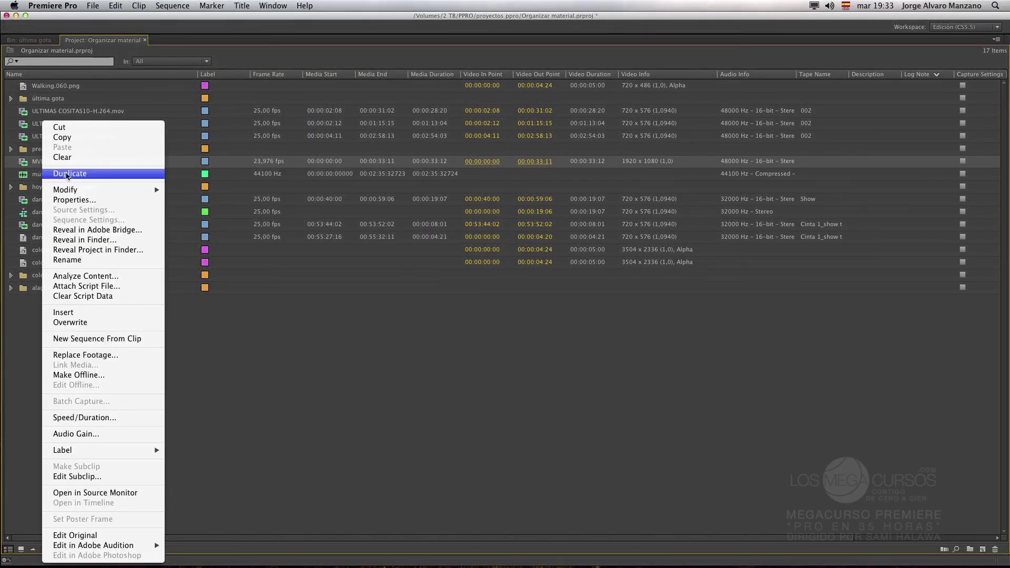
mouse_move(103, 189)
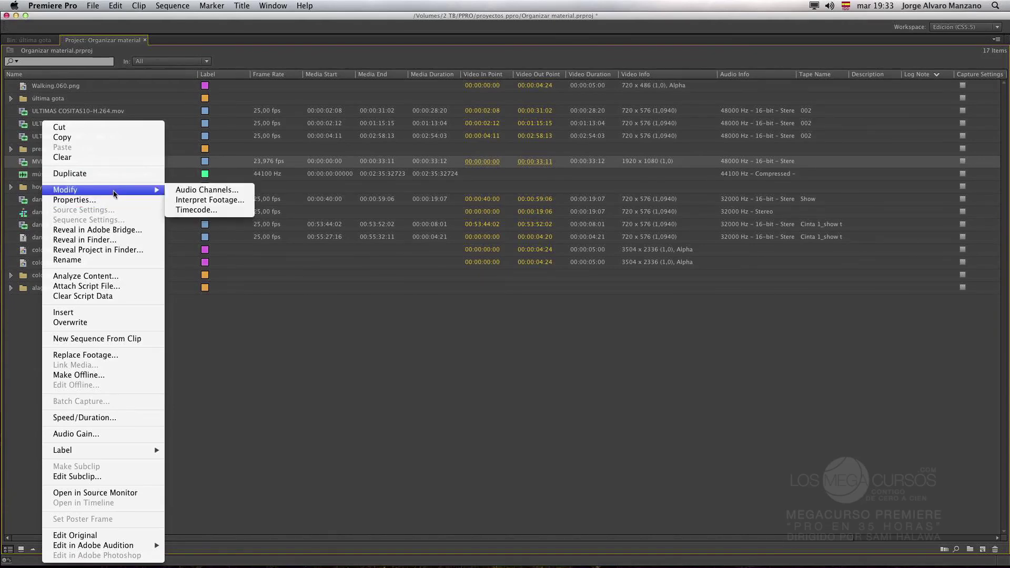
click(284, 329)
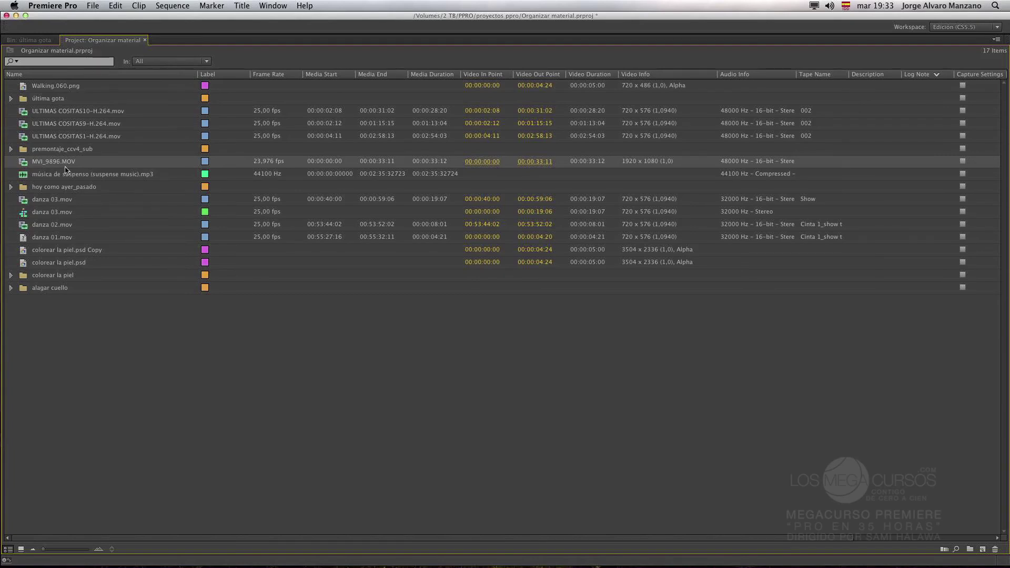
Step: Deselect MVI_9896.MOV and restore the project panel to its normal size in the workspace
mouse_move(70, 167)
click(171, 360)
key(grave)
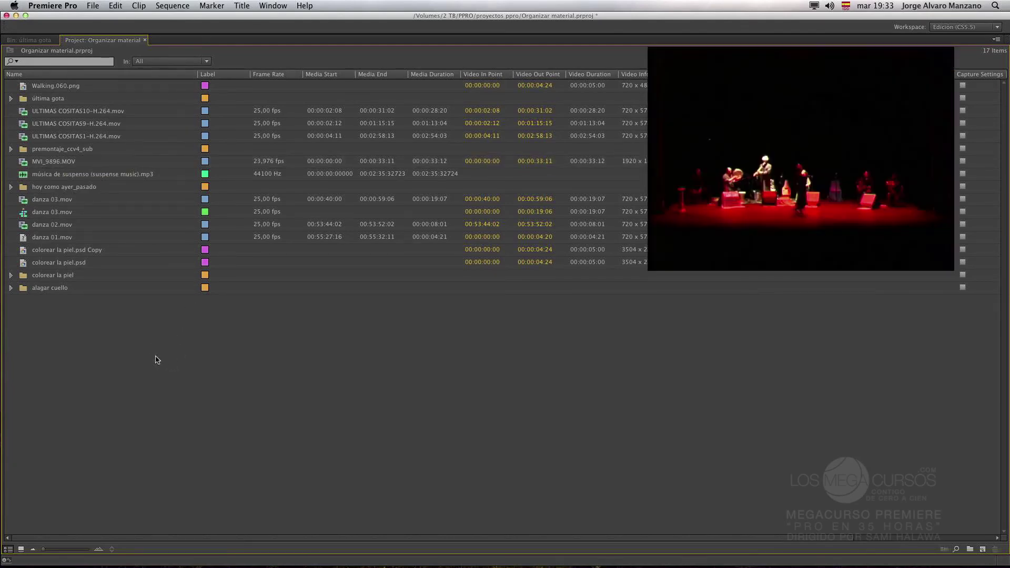
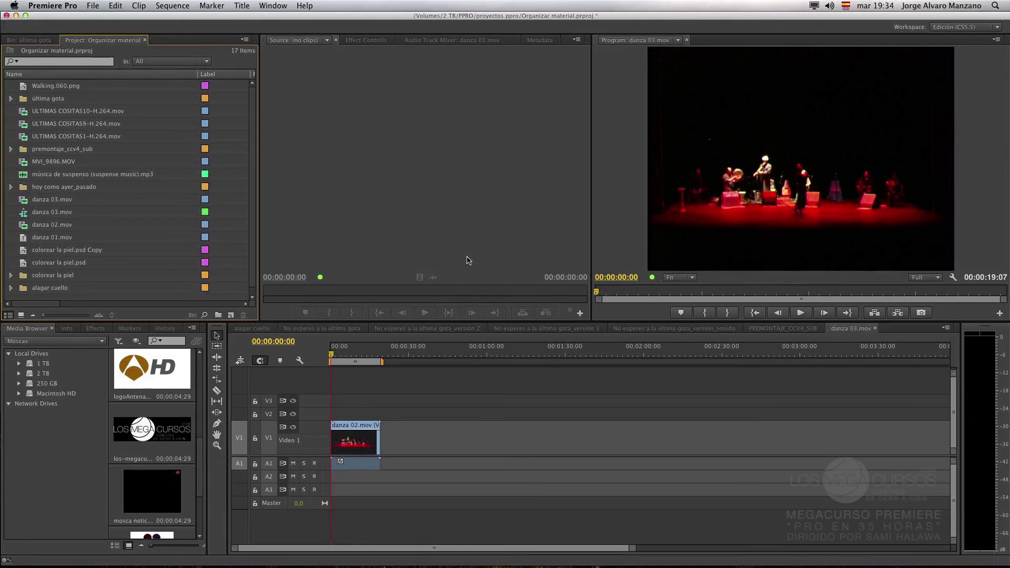
click(368, 230)
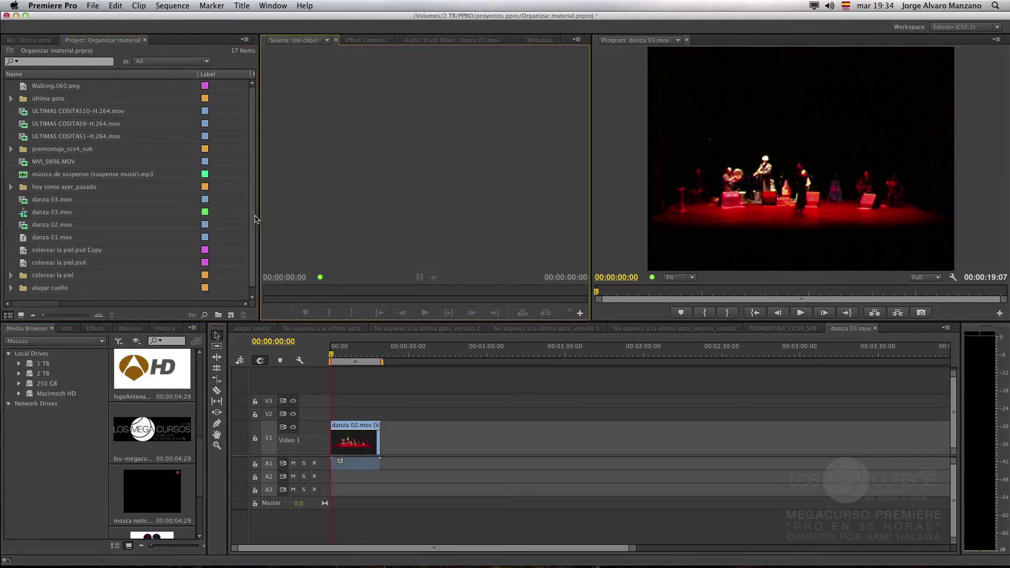
click(250, 233)
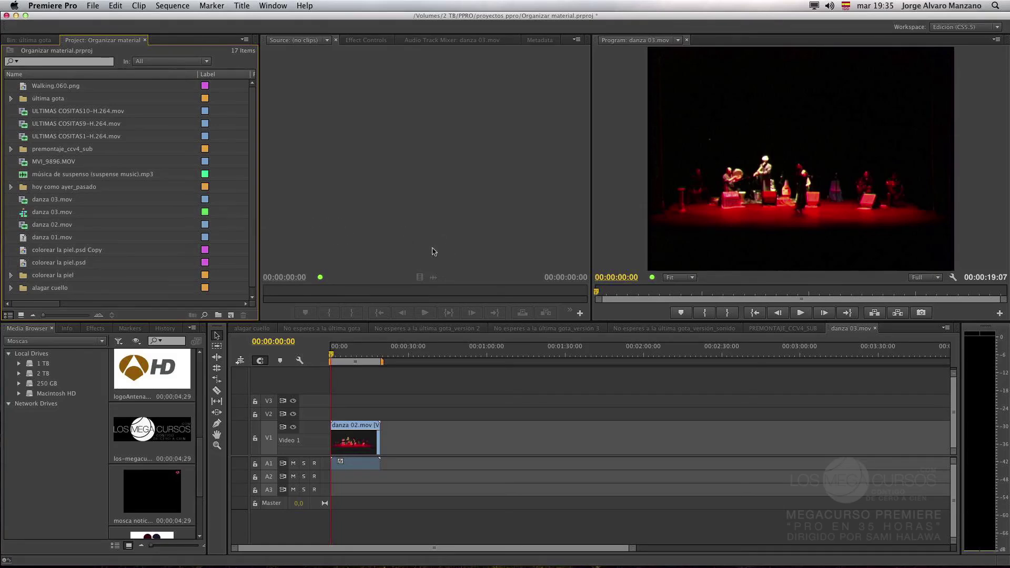
Step: Hide Premiere Pro, close the tutoriales folder window and launch Adobe Prelude
click(60, 5)
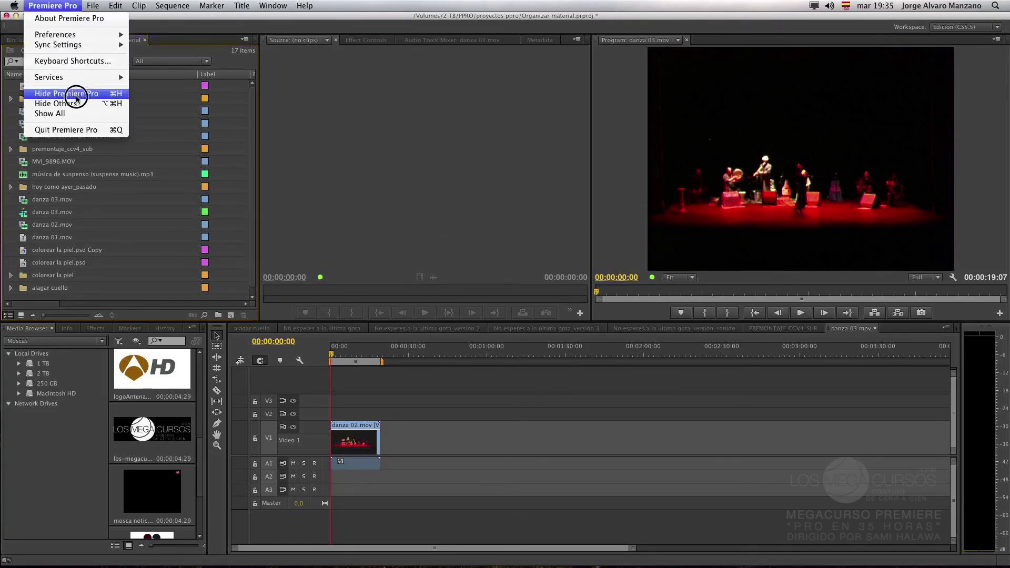
key(Escape)
key(super+h)
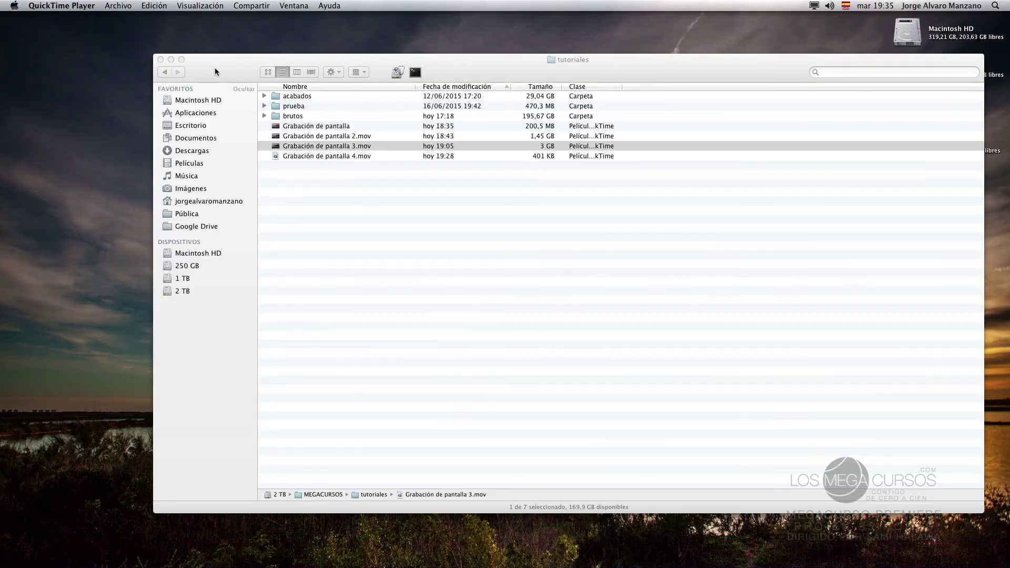
click(160, 60)
mouse_move(368, 555)
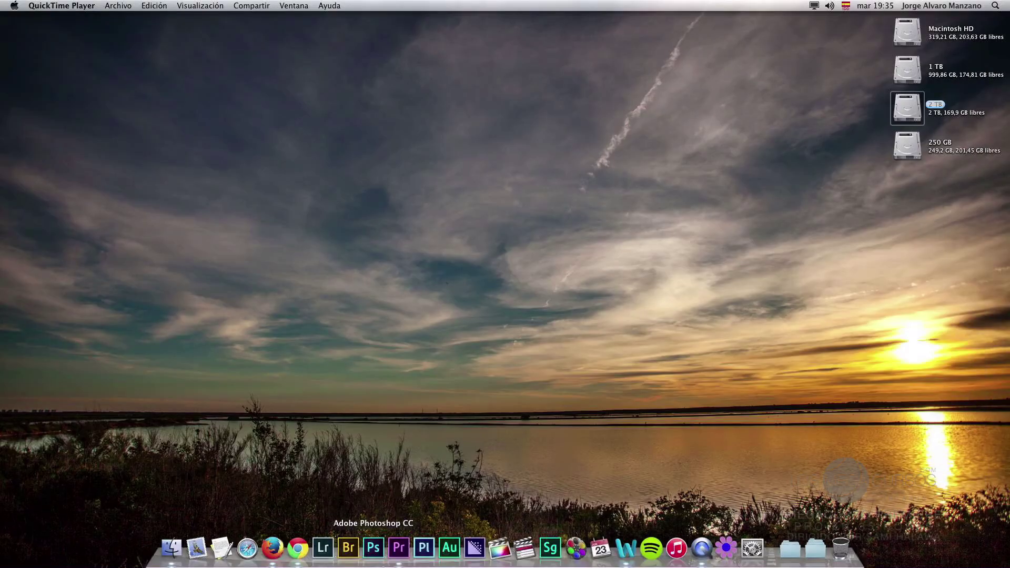
click(423, 550)
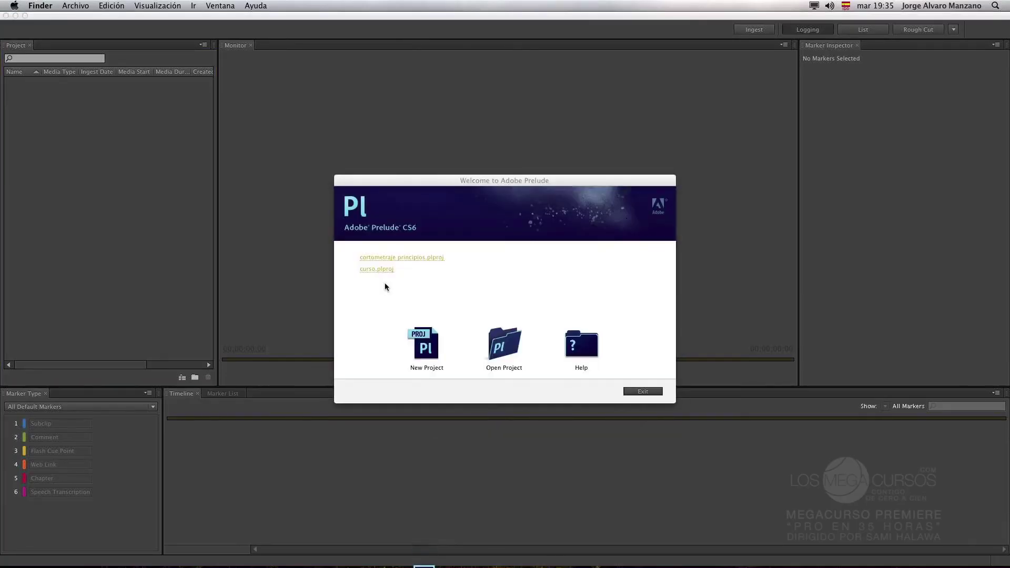
Step: Create a new Prelude project named "proyecto II" and save it in the Projects folder
drag(528, 180, 476, 181)
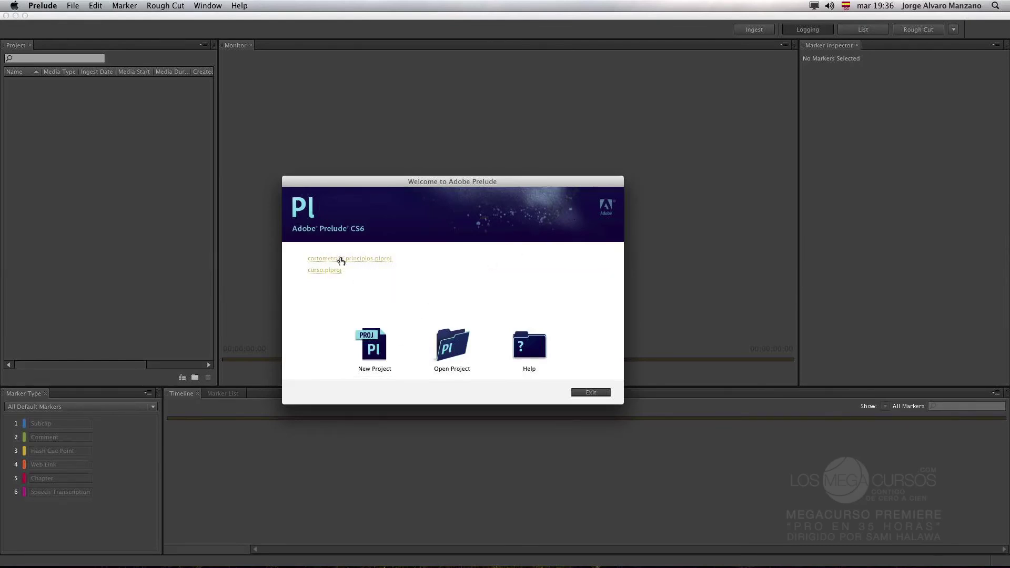
click(371, 351)
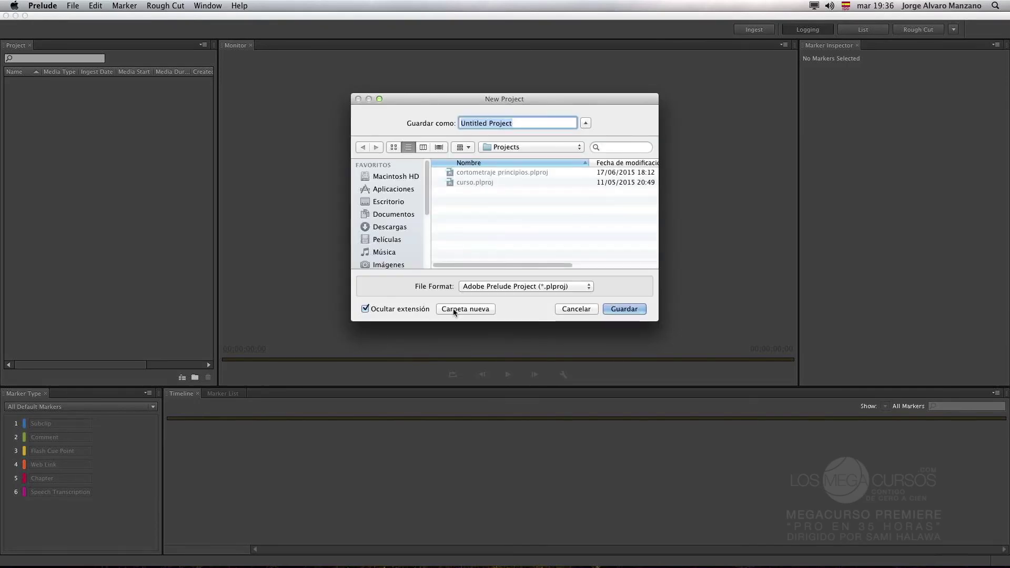
text(proyecto )
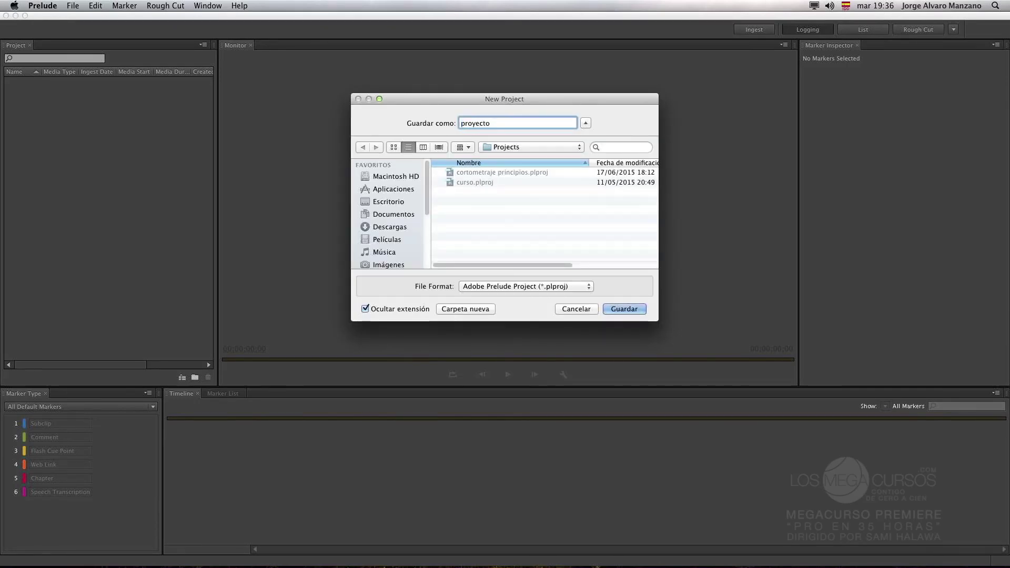
text(ii)
key(BackSpace)
key(BackSpace)
text(II)
click(625, 310)
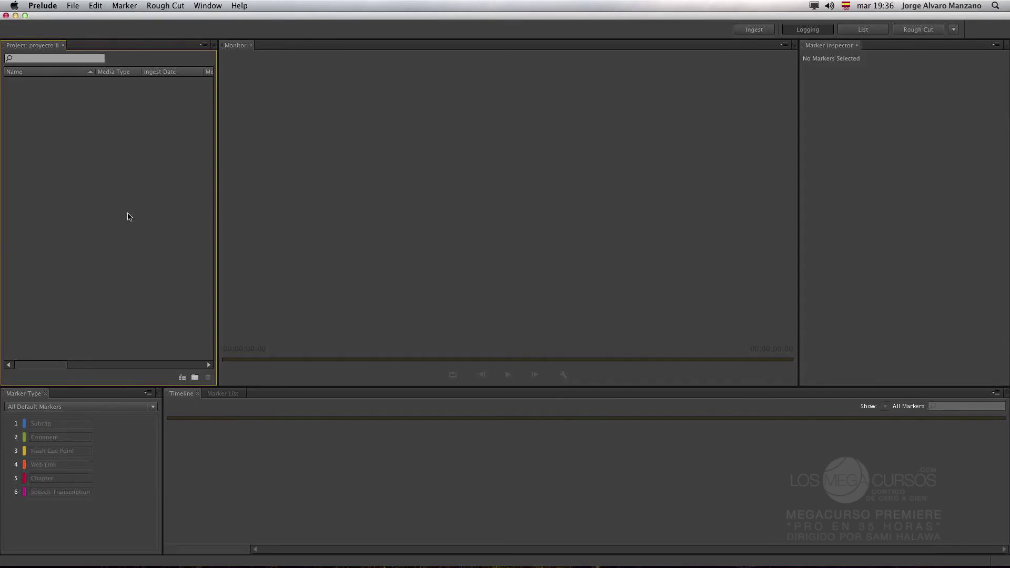
Step: Look over the Monitor and Marker Inspector panels, view the Rough Cut workspace and return to the Logging workspace
click(419, 207)
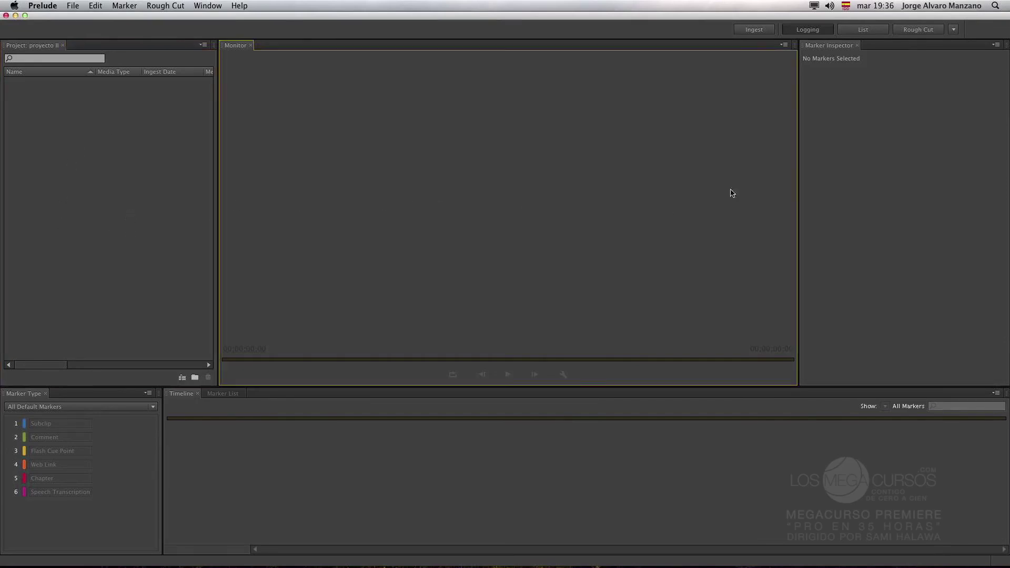
click(898, 131)
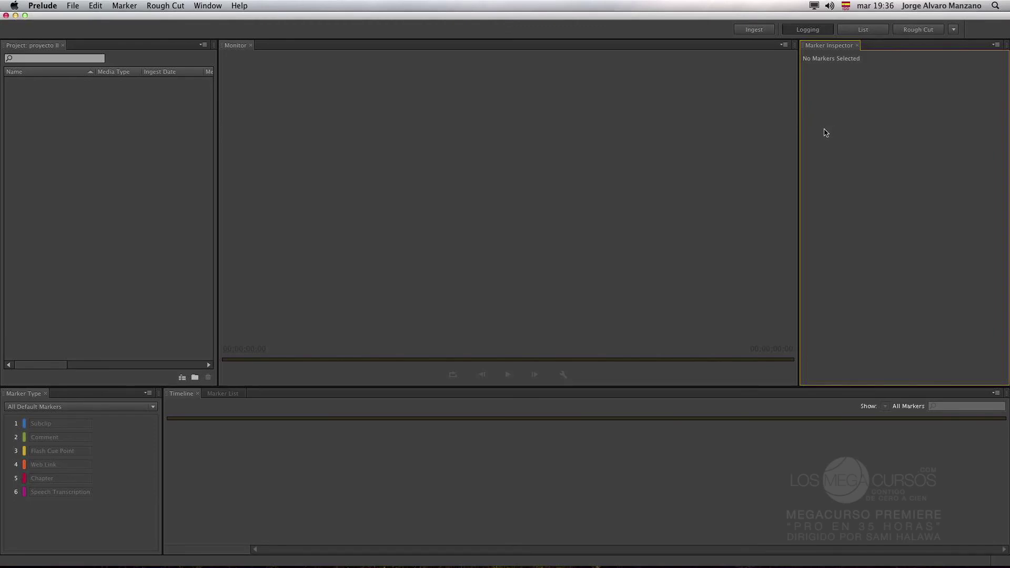
click(919, 33)
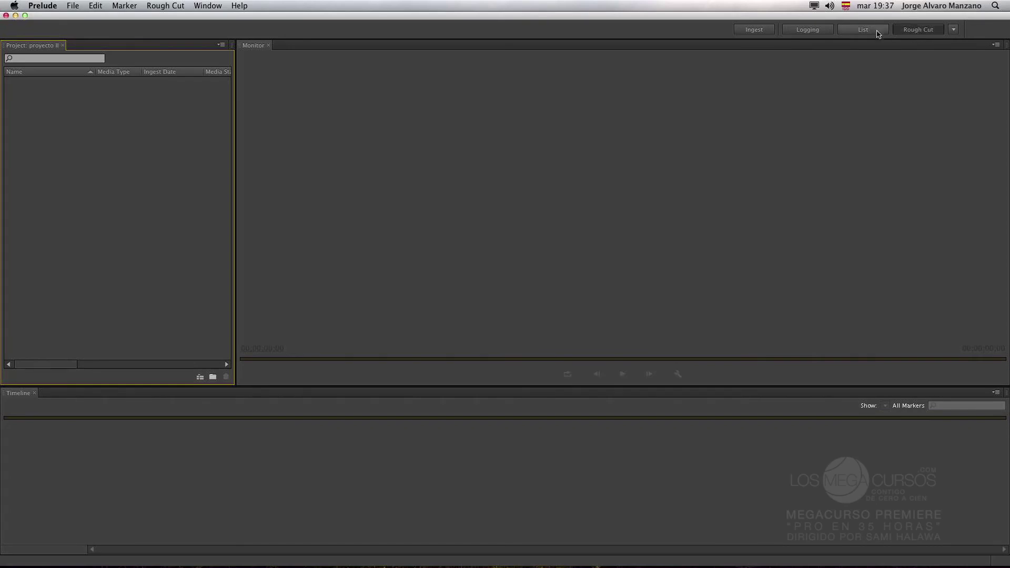
click(815, 30)
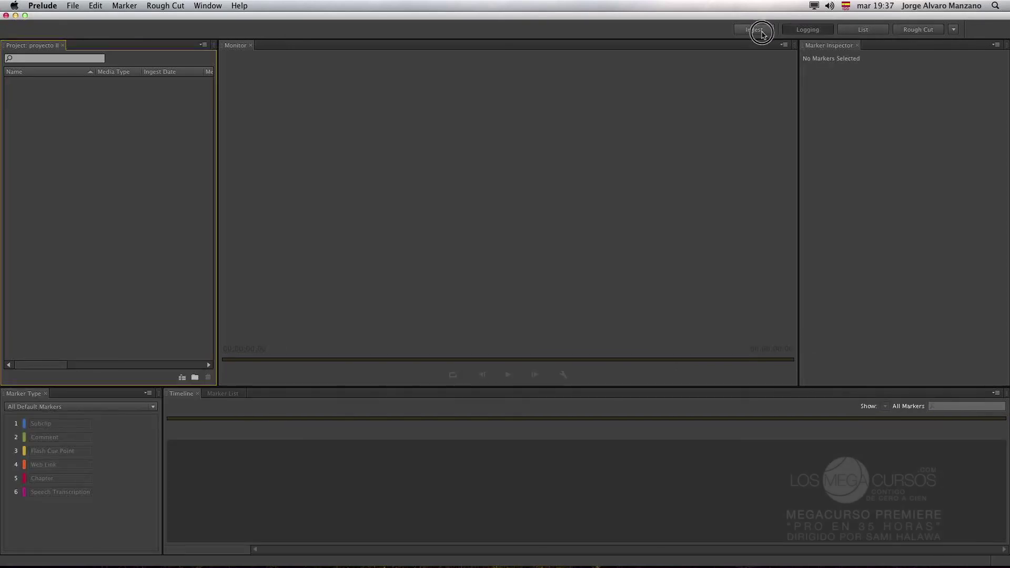
Step: Open the Ingest window and browse the 2 TB drive to the Brutos folder under PROYECTOS/PRINCIPIOS
click(763, 33)
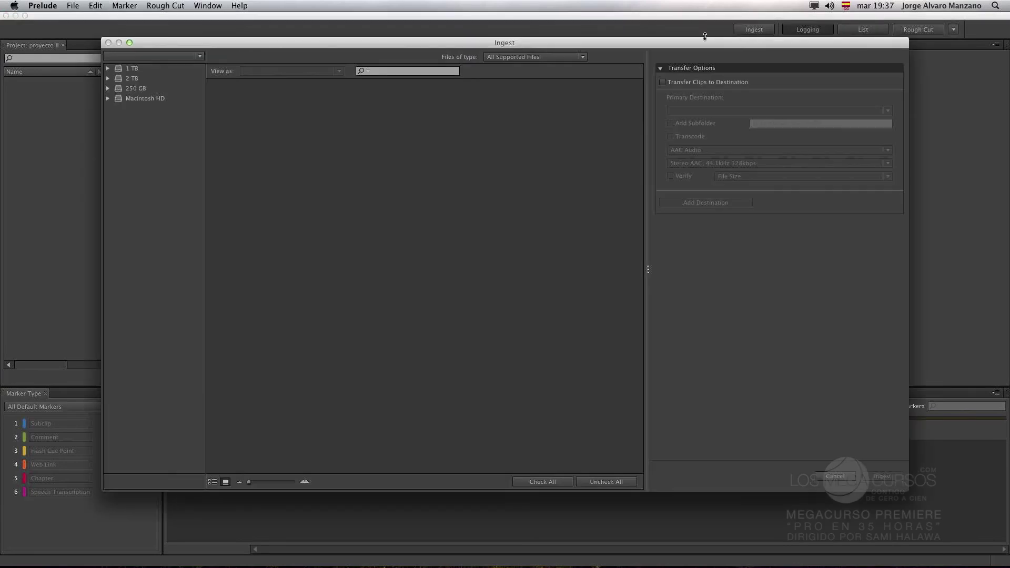
mouse_move(685, 47)
mouse_down()
mouse_move(656, 40)
mouse_move(687, 56)
mouse_move(683, 44)
mouse_up()
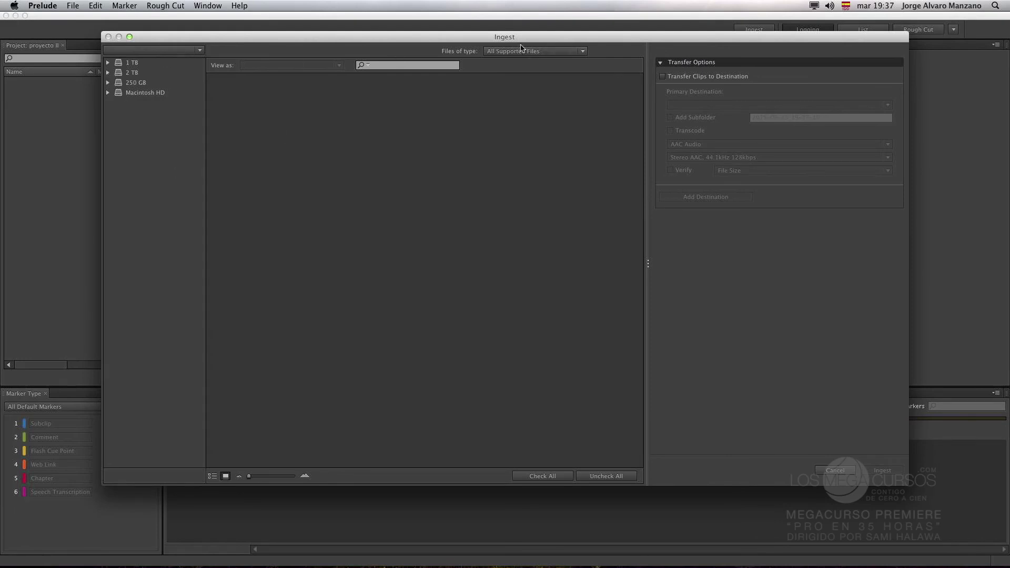
mouse_move(513, 40)
mouse_down()
mouse_move(494, 39)
mouse_move(503, 41)
mouse_up()
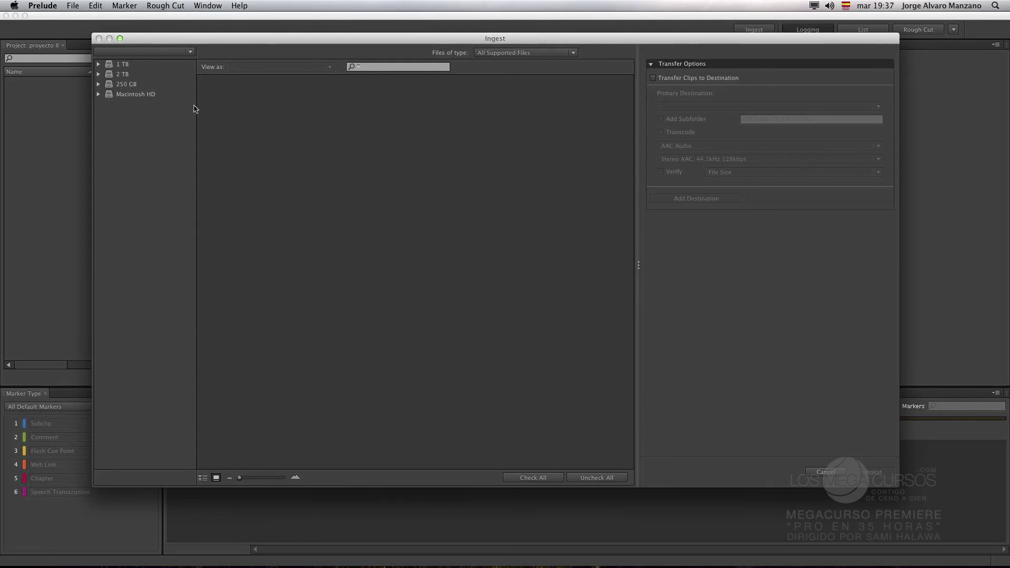
click(98, 75)
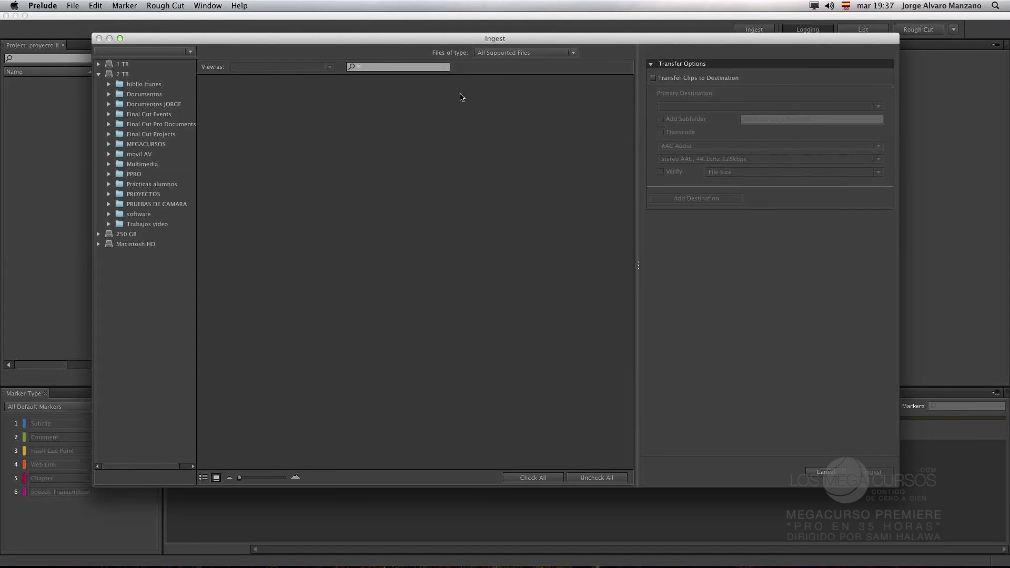
click(109, 145)
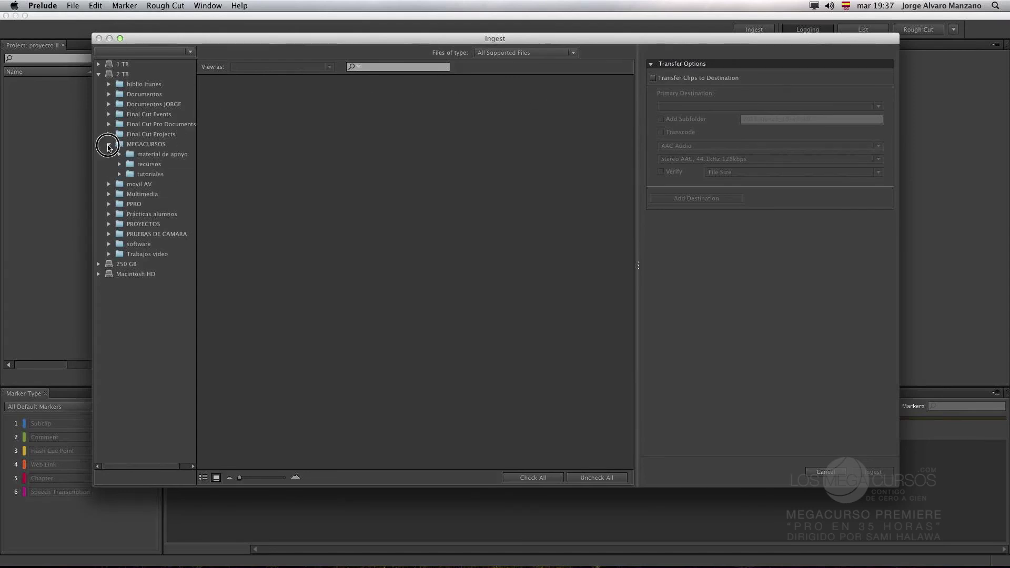
click(109, 145)
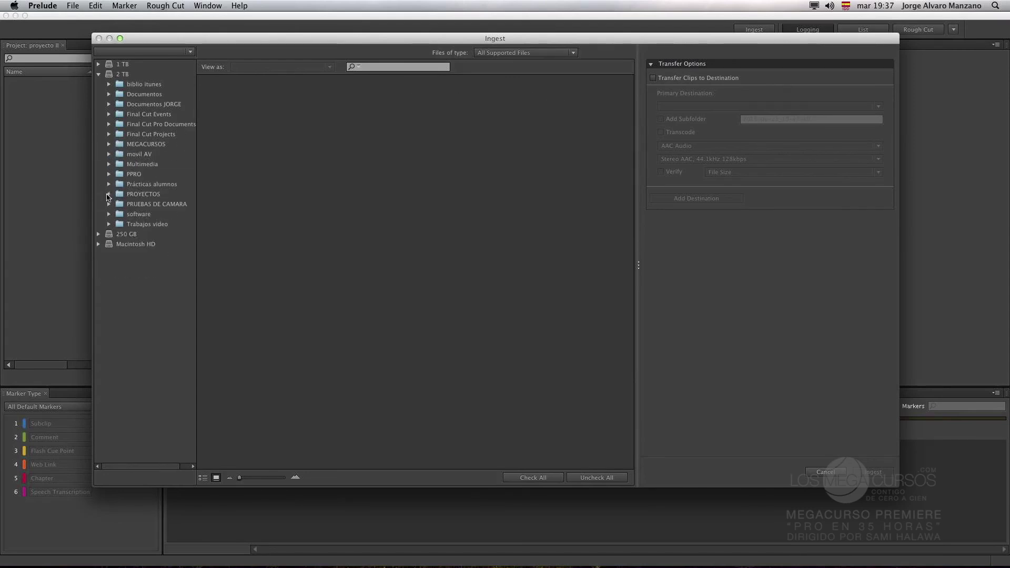
click(108, 195)
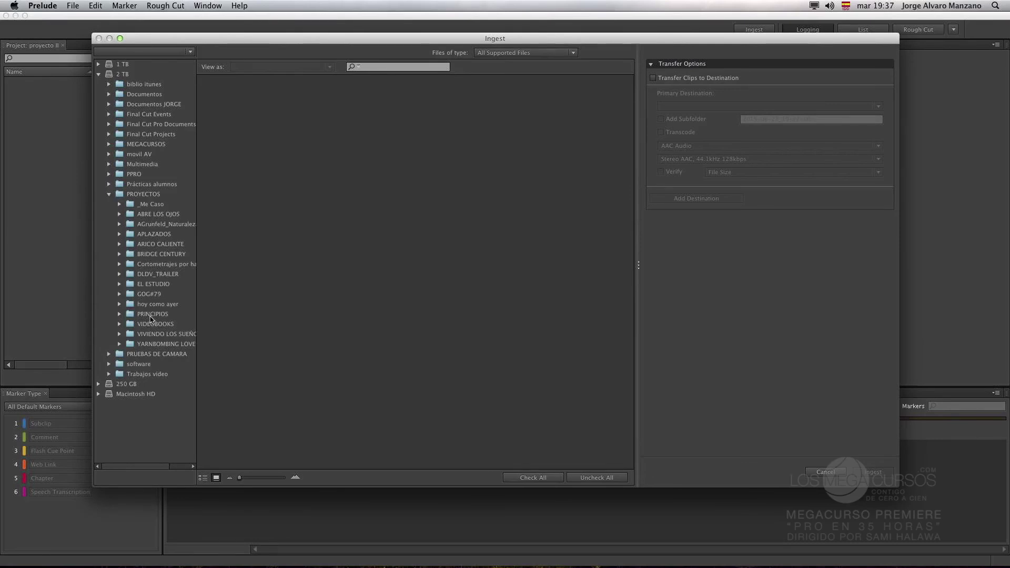
click(119, 314)
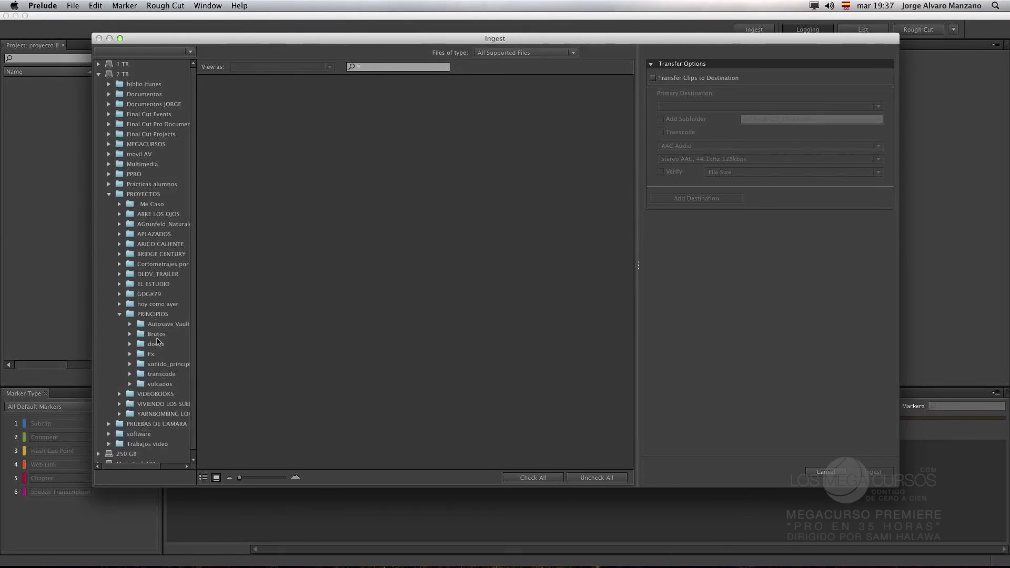
click(156, 336)
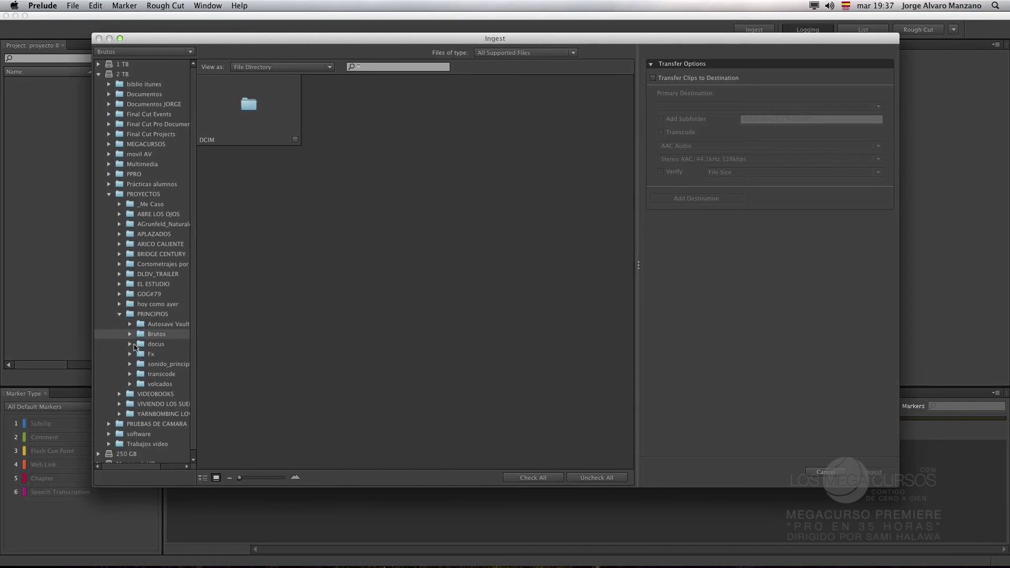
Step: Try marking the whole DCIM folder for ingest
click(296, 140)
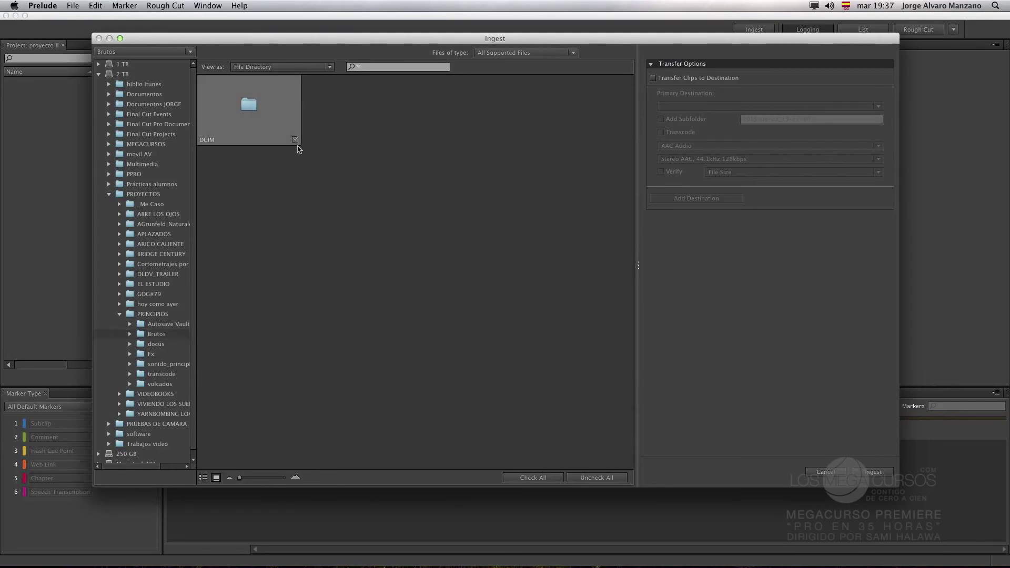
click(295, 139)
click(295, 139)
click(295, 139)
Step: Expand Brutos and its DCIM subfolder and display the clips of the 100EOS5D folder
double_click(139, 335)
click(142, 346)
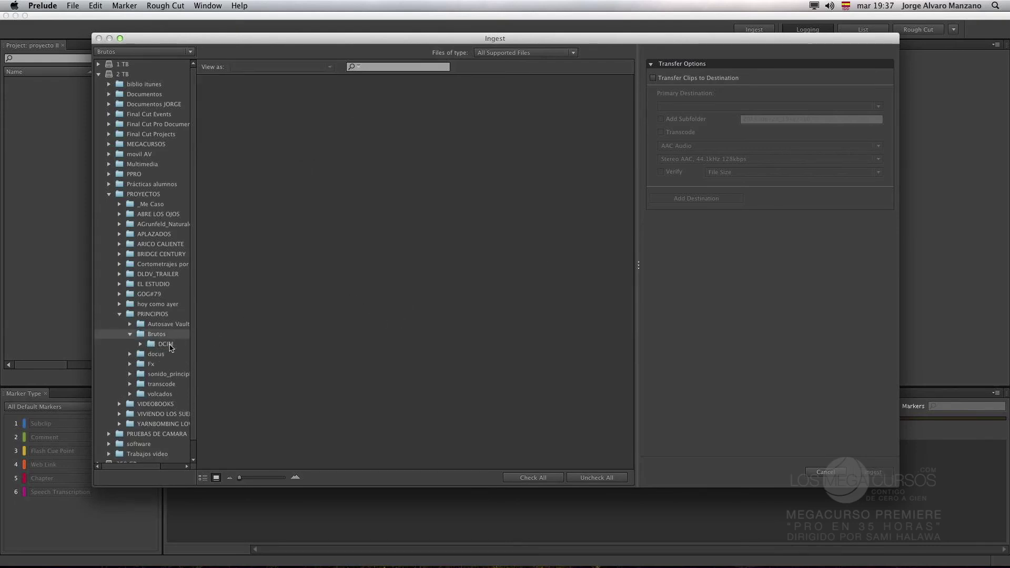
click(141, 345)
click(178, 353)
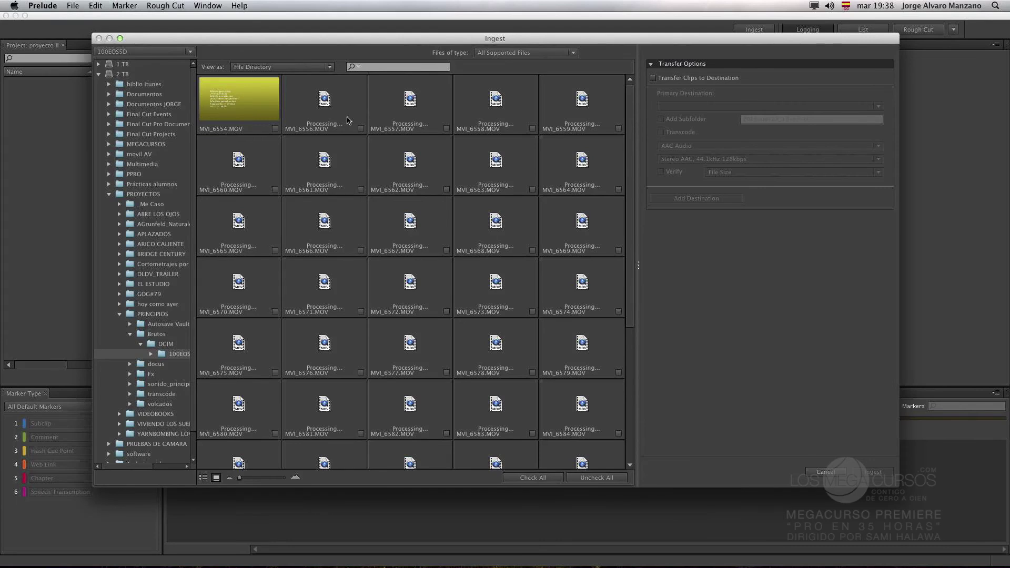
Step: Review the file types available for filtering the clips to ingest, keeping All Supported Files
click(329, 129)
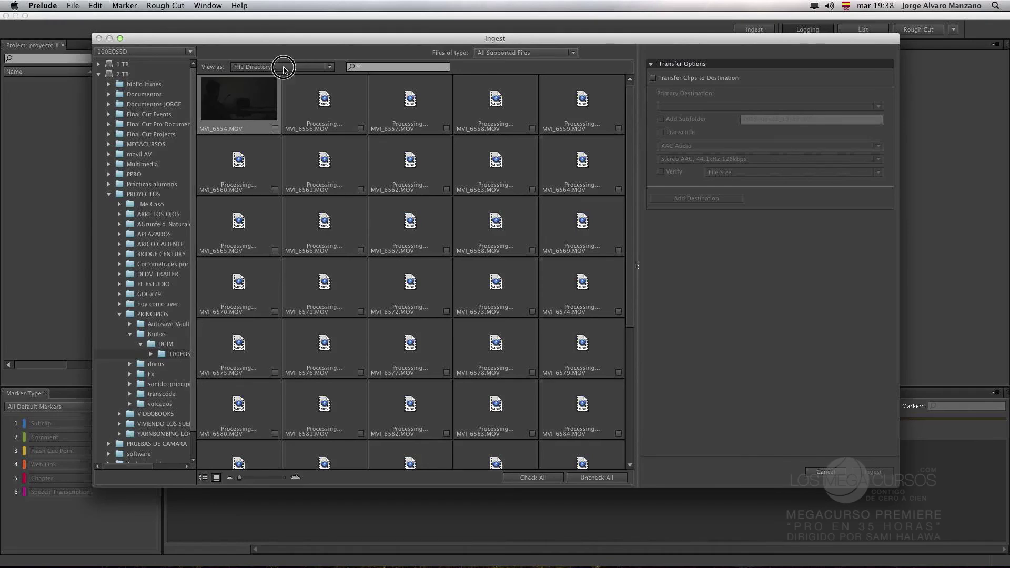
drag(275, 38, 329, 45)
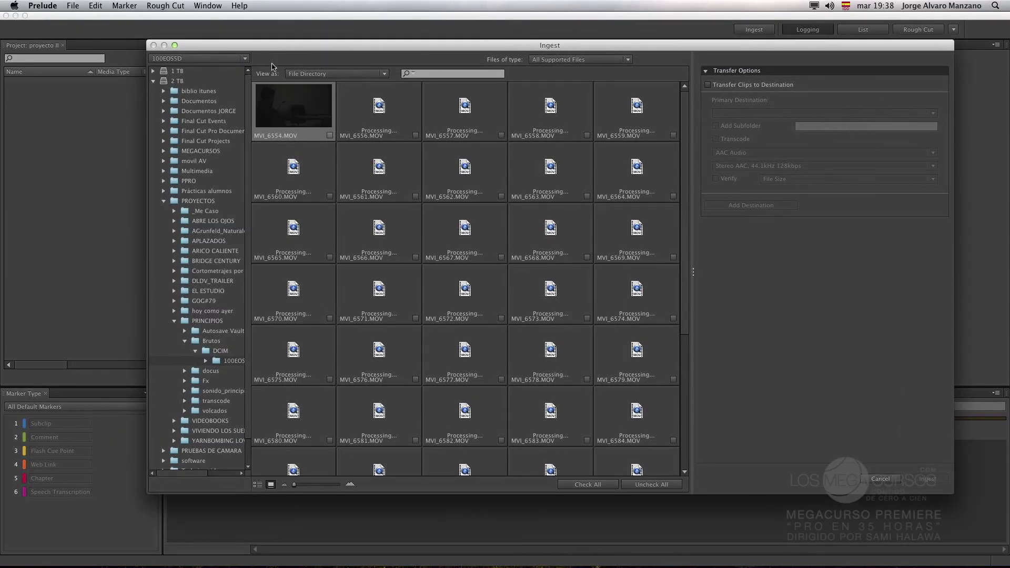
drag(389, 46, 353, 48)
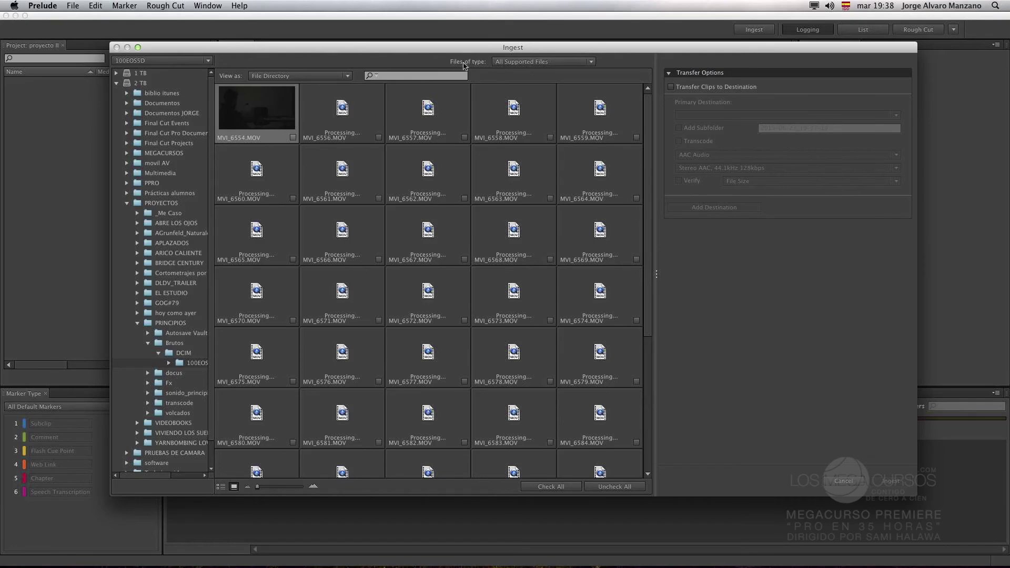
click(518, 64)
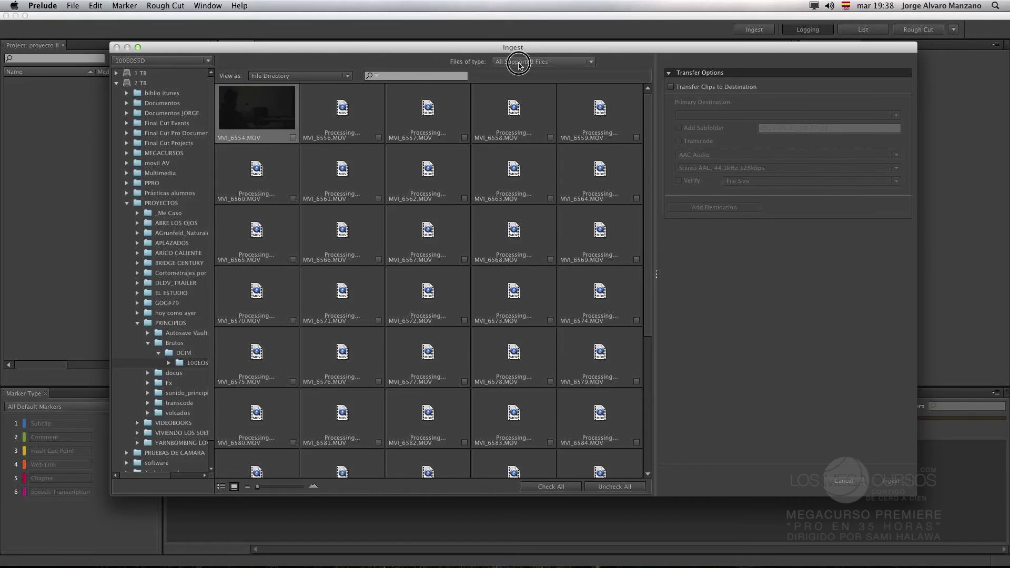
click(558, 65)
click(558, 66)
click(558, 65)
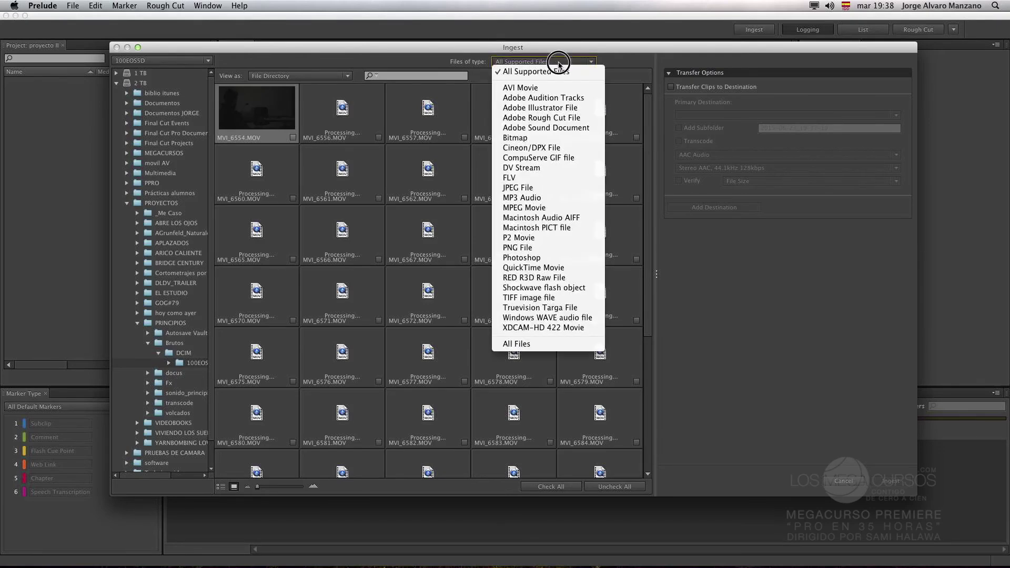
click(558, 64)
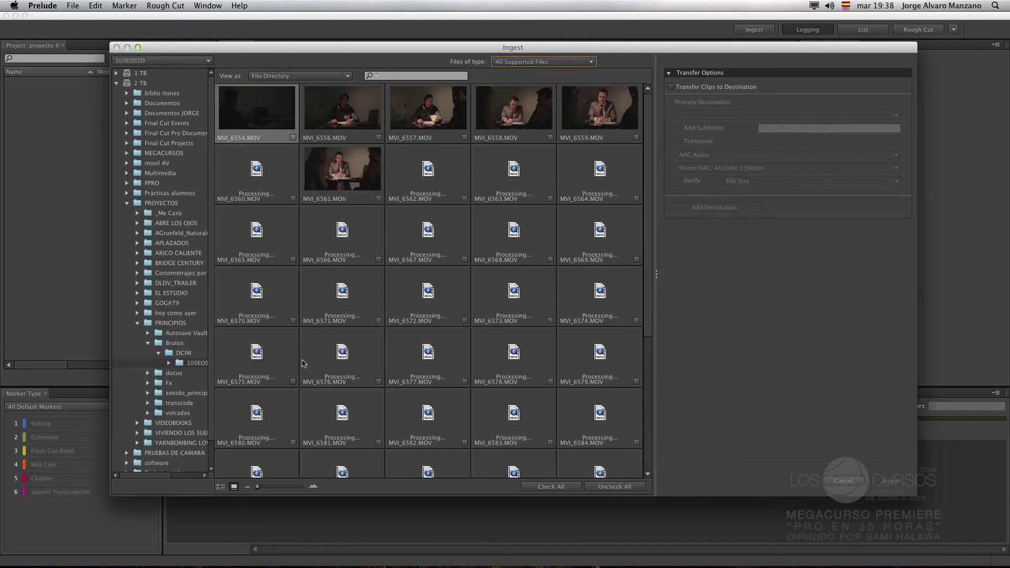
Step: Mark the clips MVI_6591.MOV, MVI_6598.MOV and MVI_6573.MOV for ingest
drag(647, 228, 646, 335)
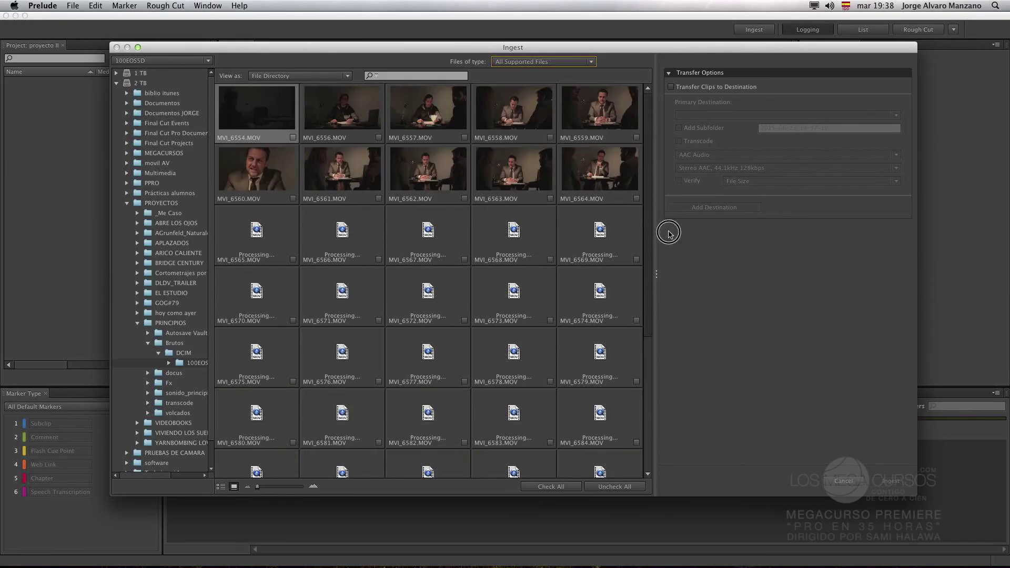
scroll(629, 401, down, 1)
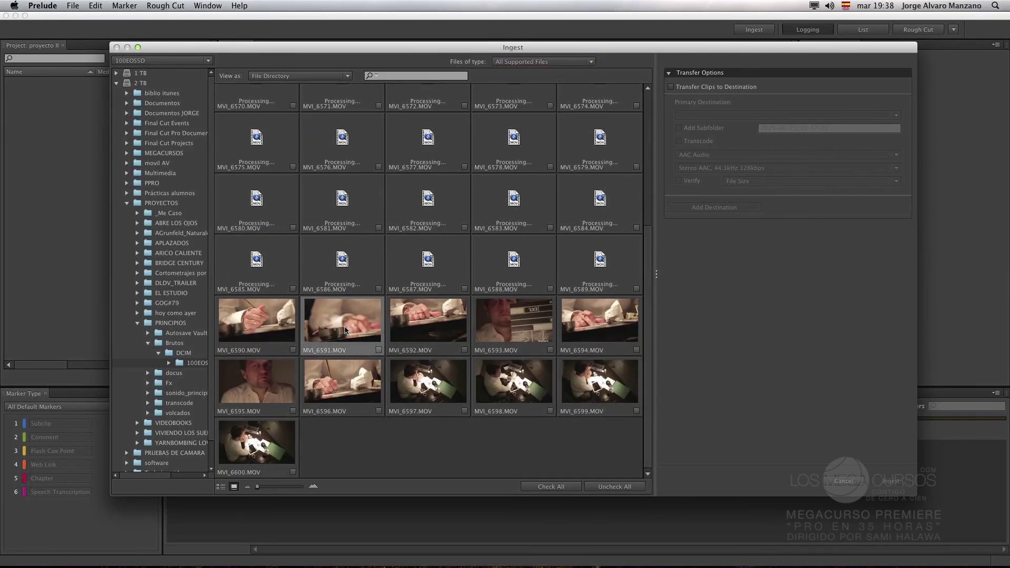
click(379, 349)
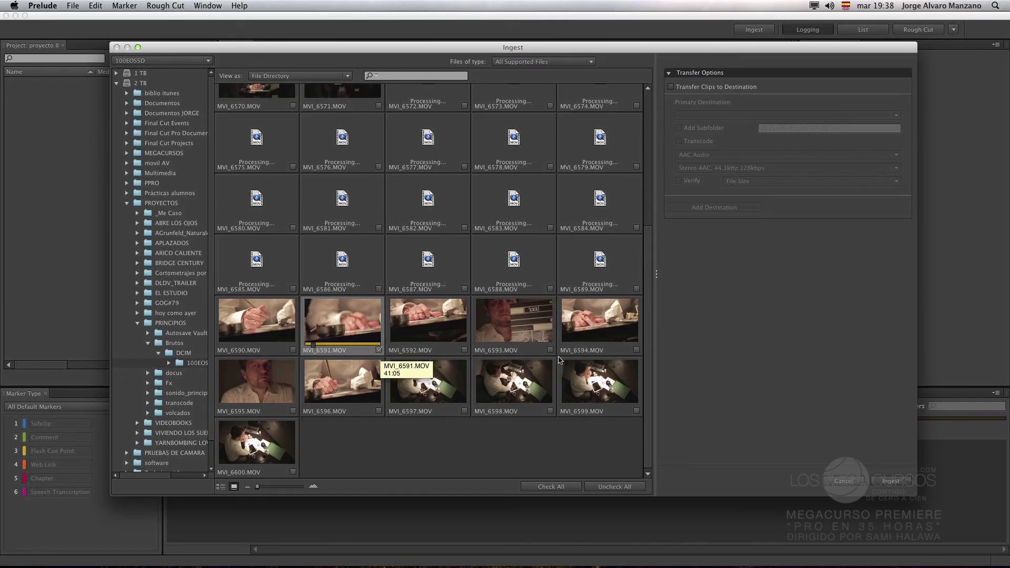
click(557, 411)
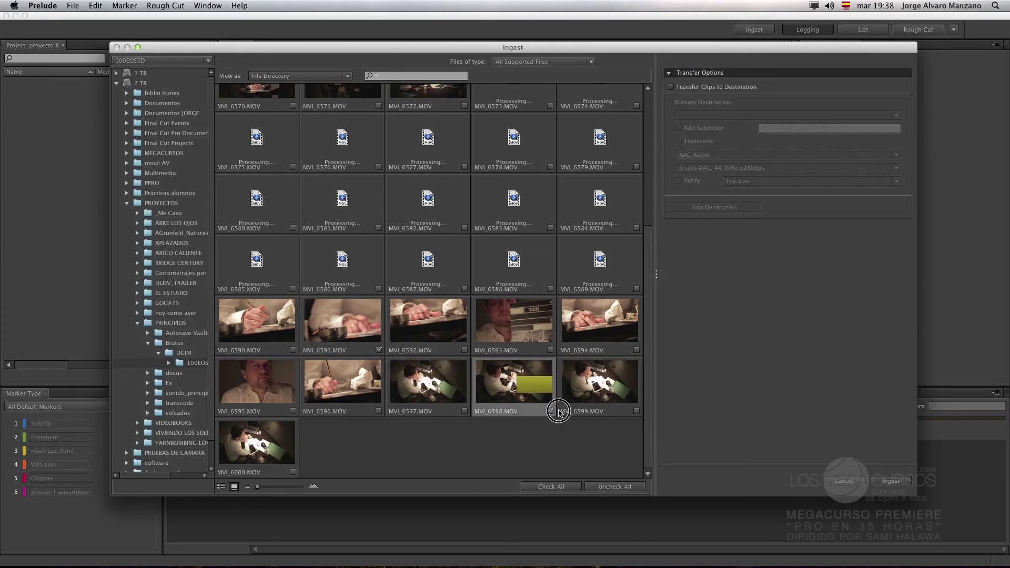
drag(648, 260, 652, 129)
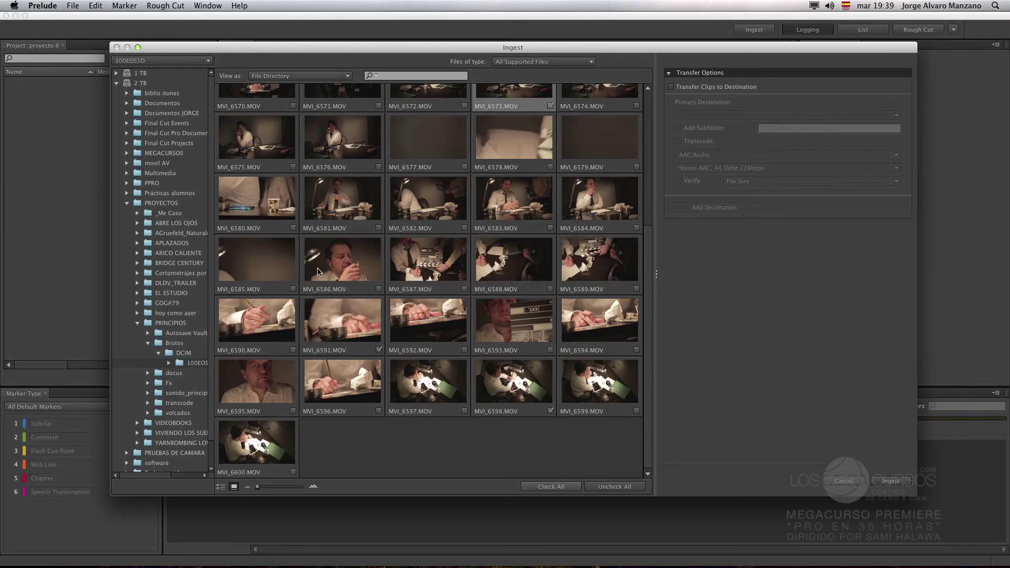
Step: Preview MVI_6586.MOV, mark it for ingest and switch the clip display to list view
click(350, 259)
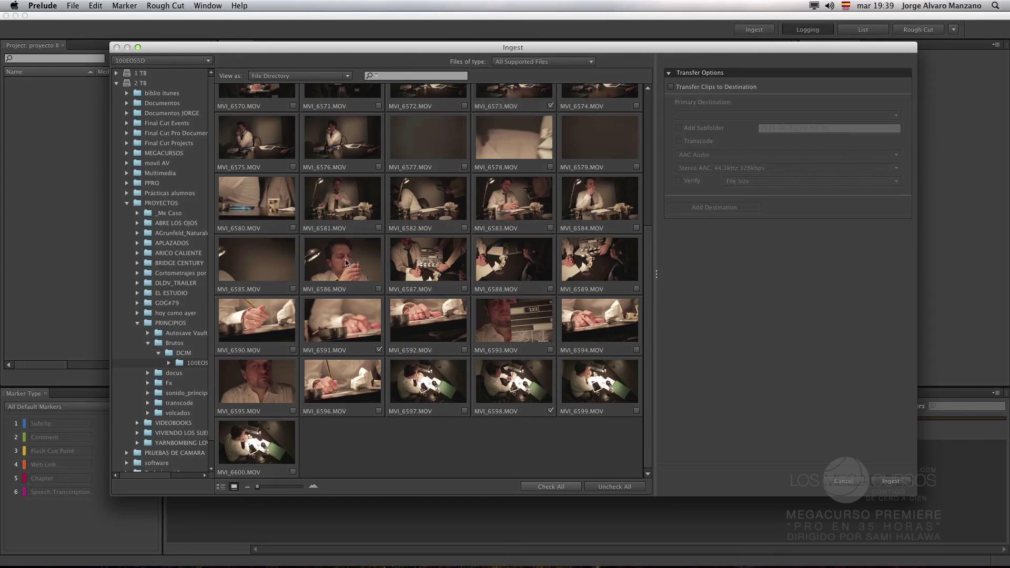
click(380, 289)
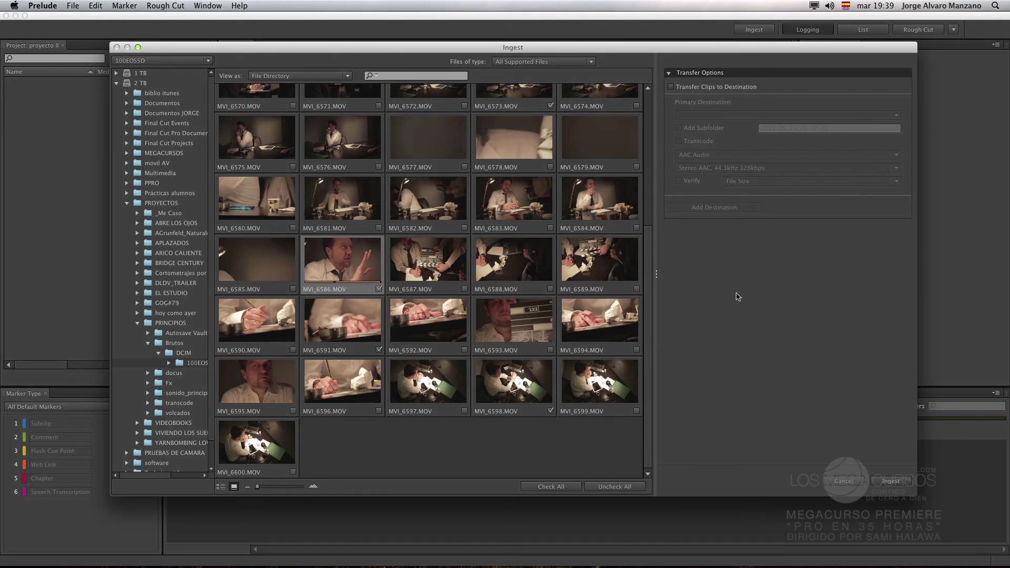
mouse_move(361, 264)
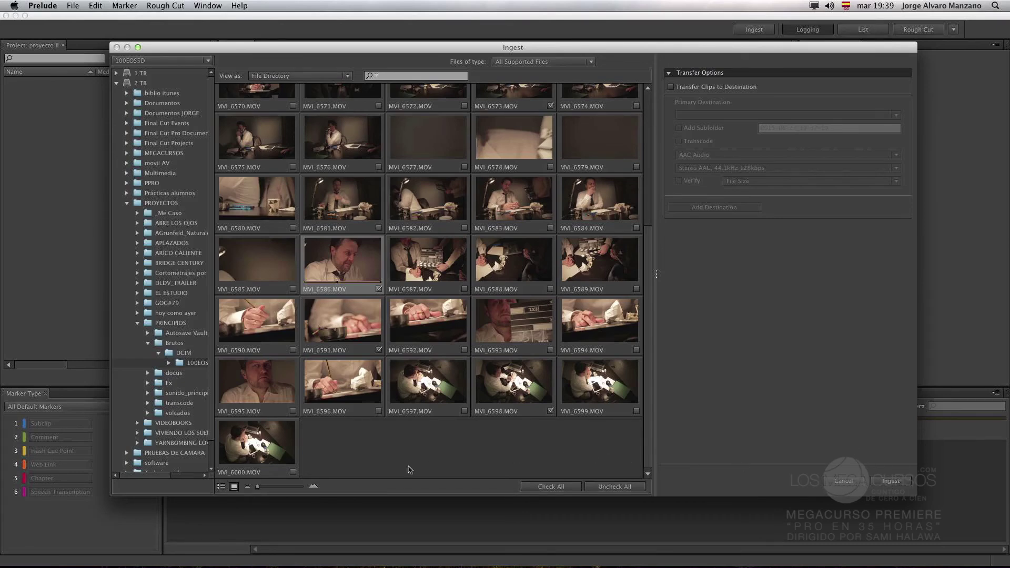
click(221, 487)
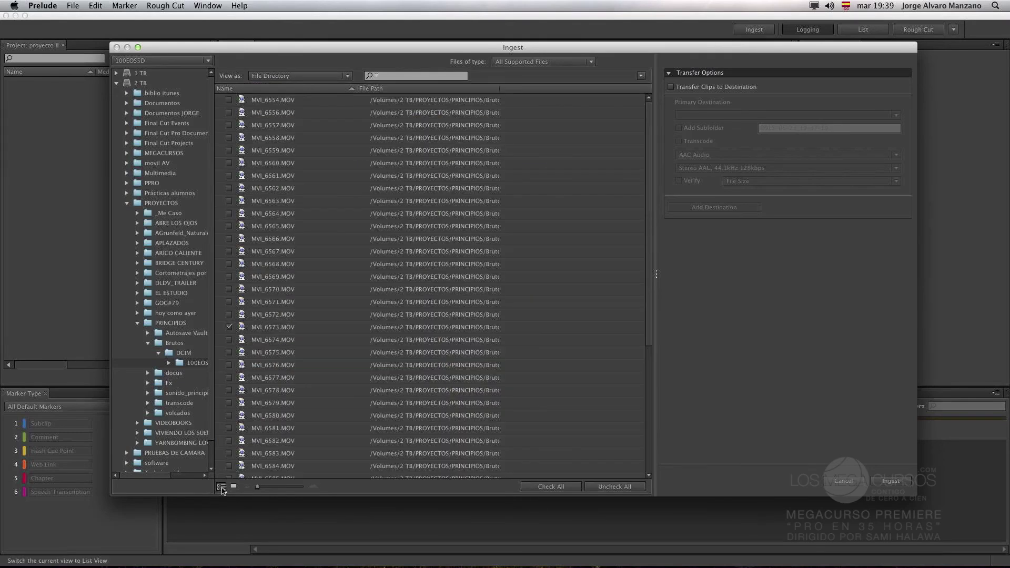
Step: Switch the clip display back to thumbnail view and adjust the thumbnail size
click(233, 487)
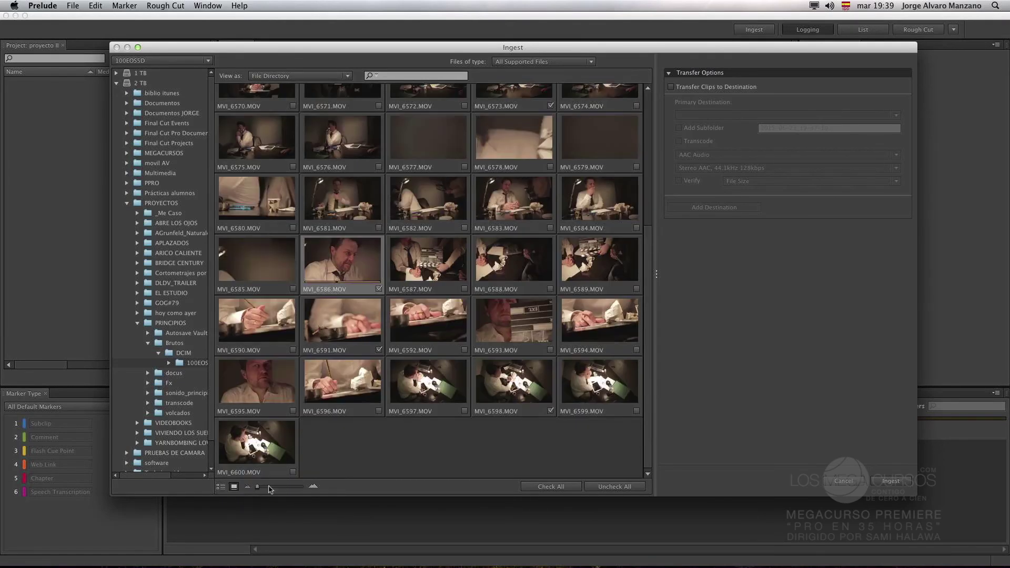
mouse_move(270, 489)
mouse_down()
mouse_move(286, 488)
mouse_move(257, 487)
mouse_up()
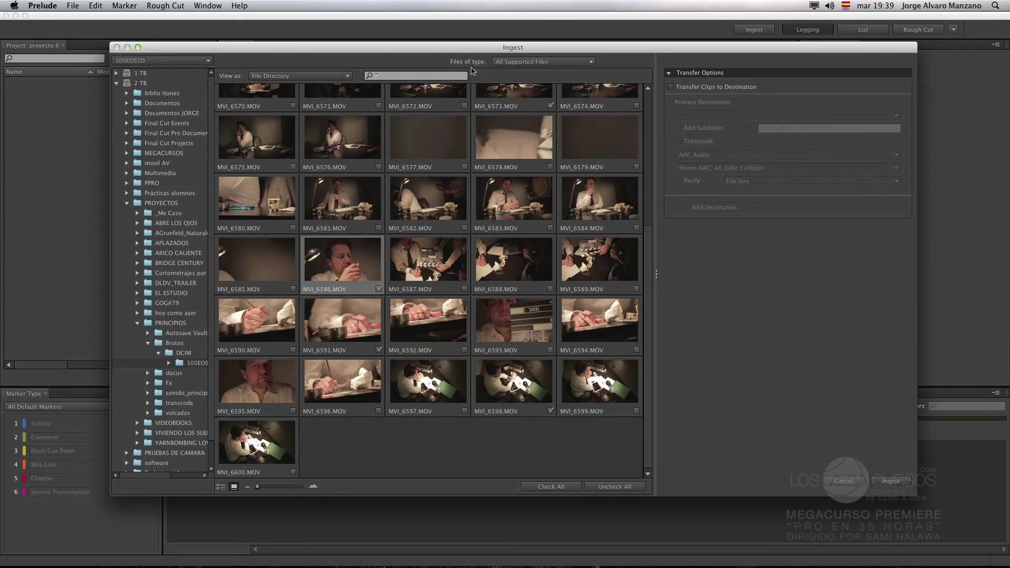
Step: Enable transferring clips to a destination and set the Movies folder as the primary destination
click(672, 88)
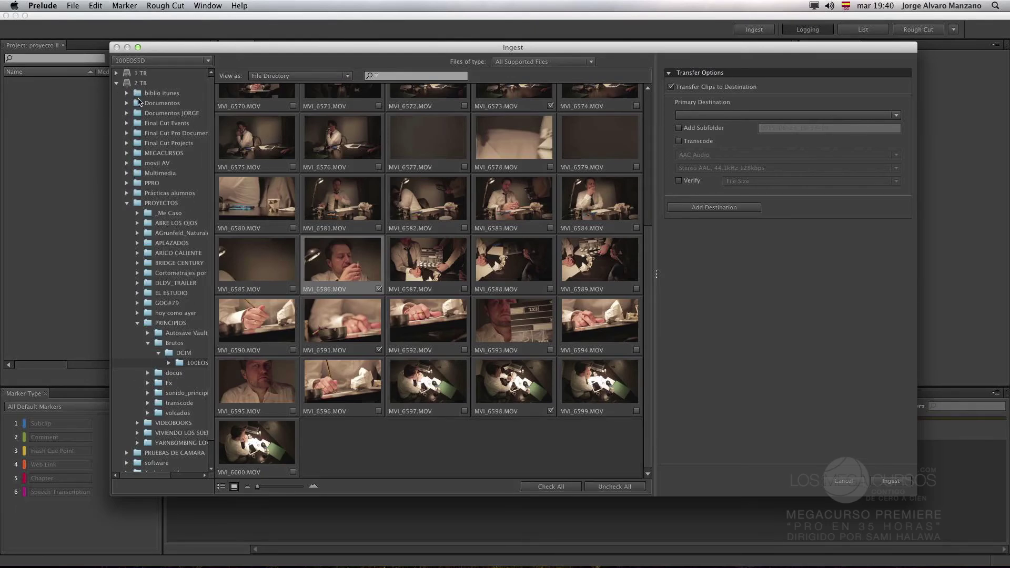
click(725, 115)
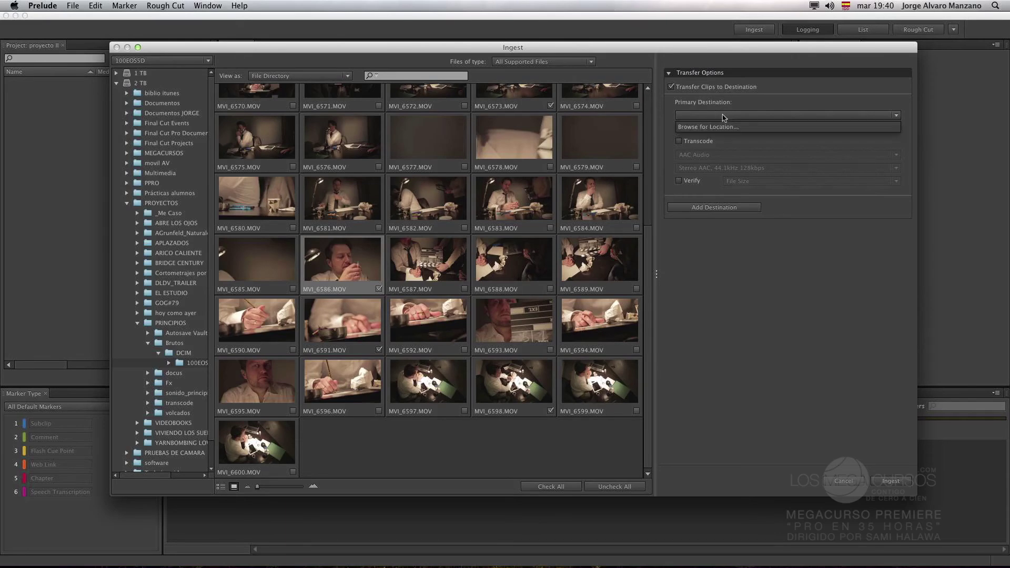
click(719, 125)
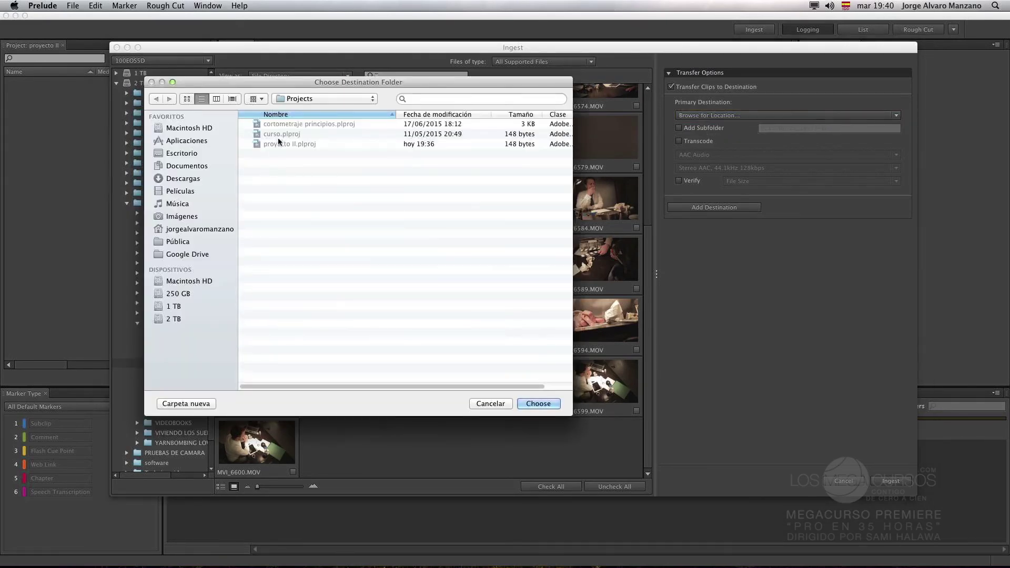
click(180, 193)
click(537, 403)
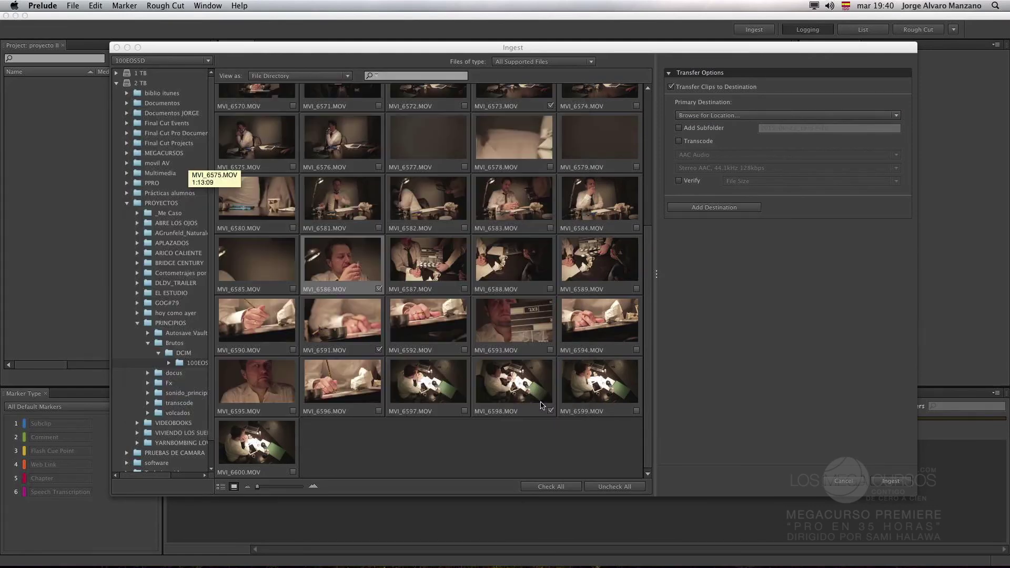
Step: Add a subfolder to the primary destination and enable transcoding, reviewing the available formats and AAC Audio presets
click(713, 129)
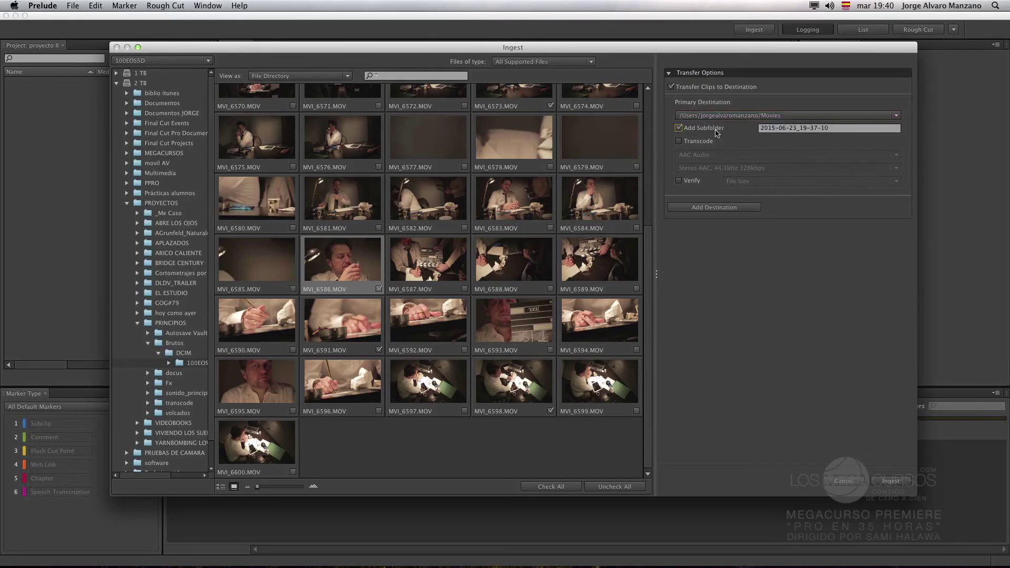
click(840, 130)
triple_click(840, 130)
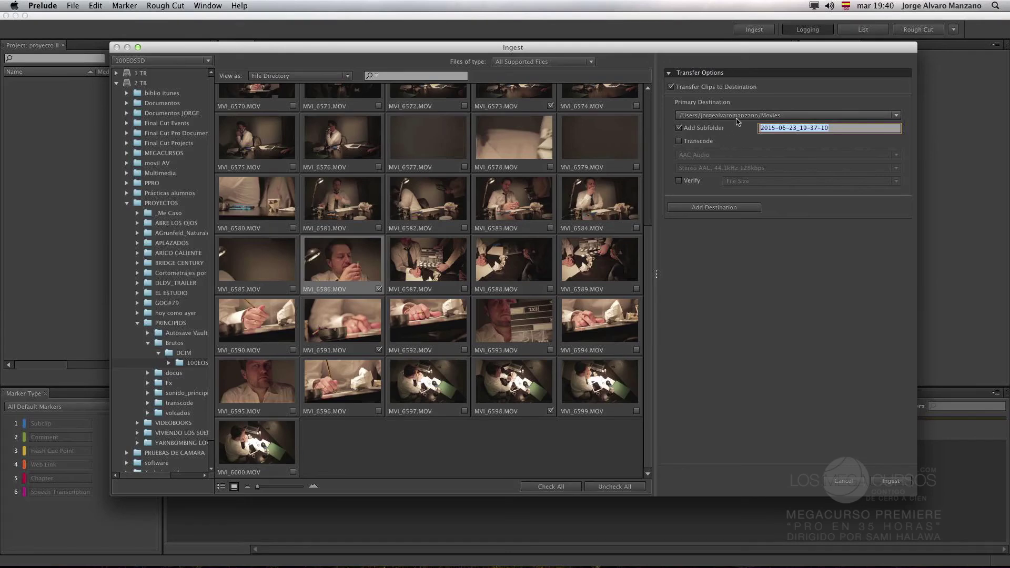
click(693, 147)
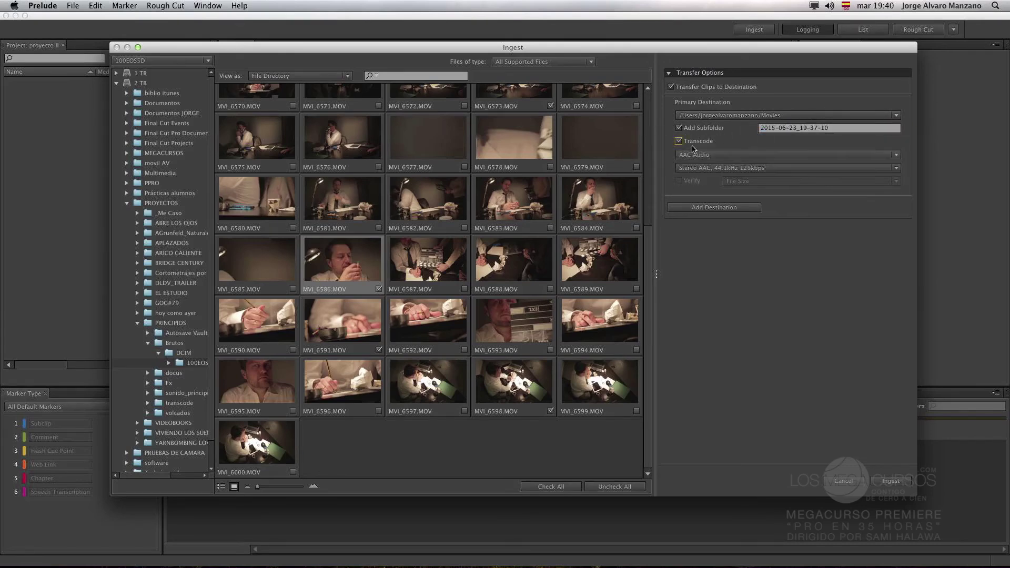
click(708, 155)
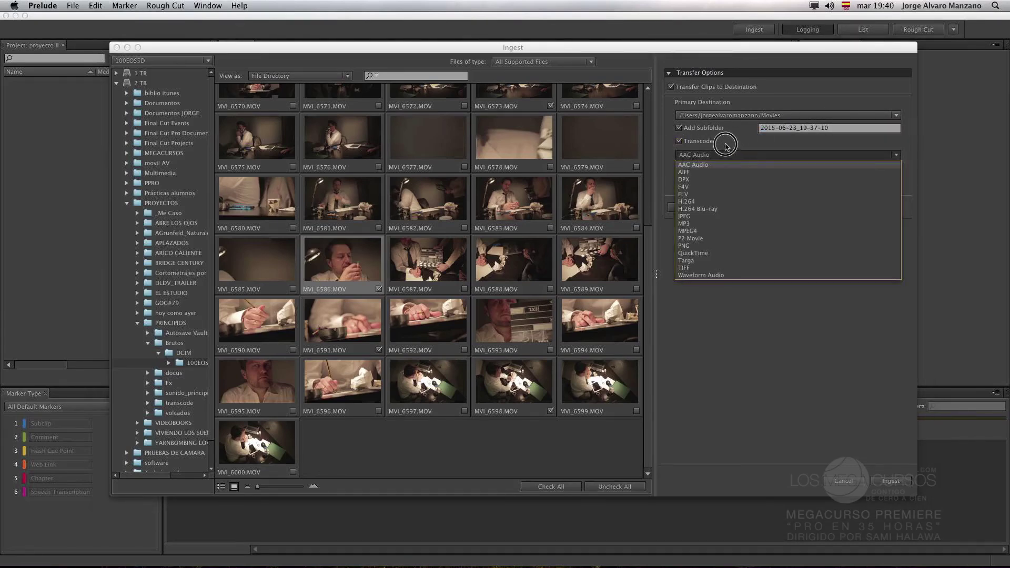
click(664, 171)
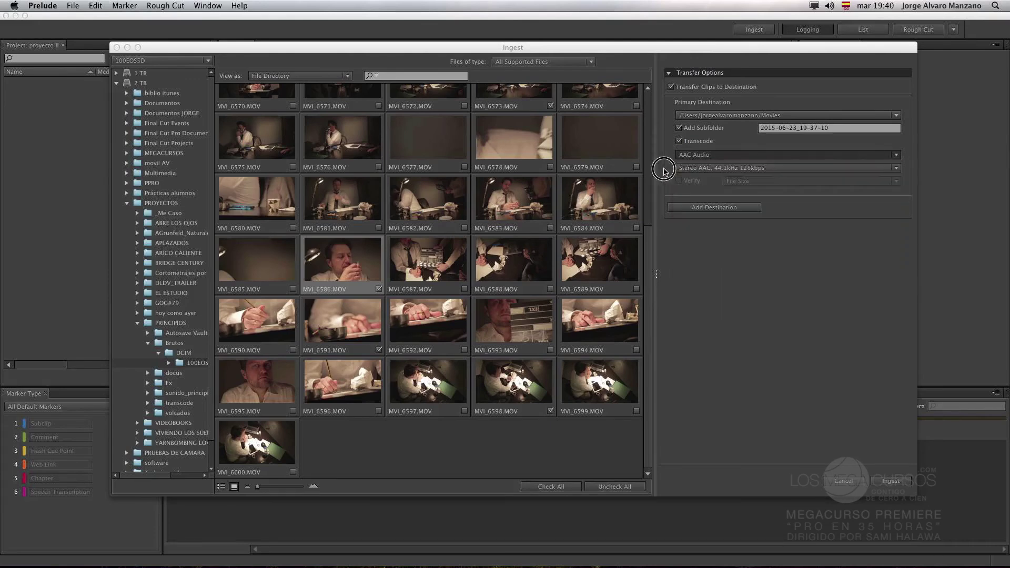
click(707, 167)
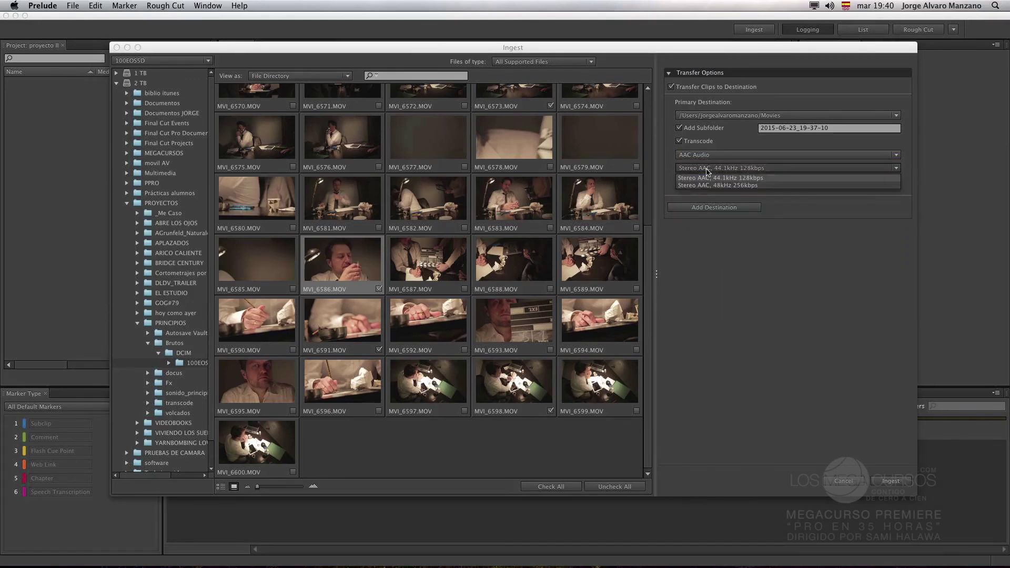
Step: Add the 250 GB volume as a second transfer destination and select its subfolder name
click(719, 209)
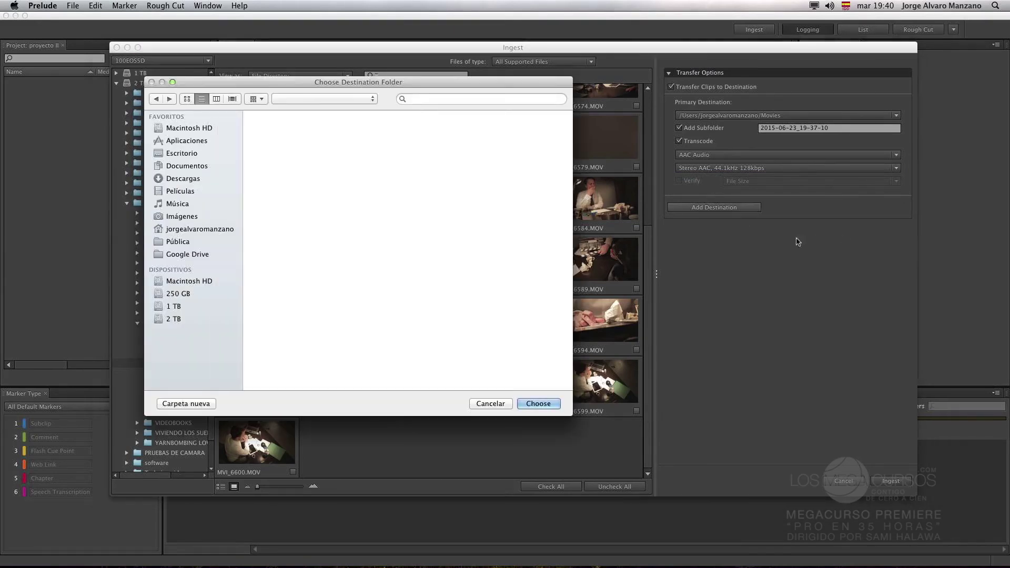
click(182, 296)
click(550, 403)
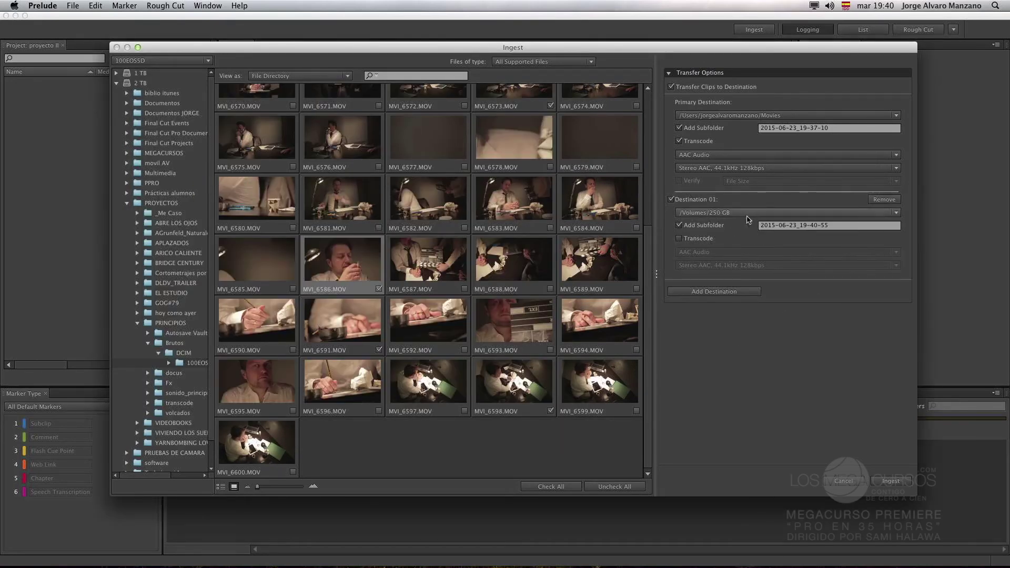
triple_click(827, 225)
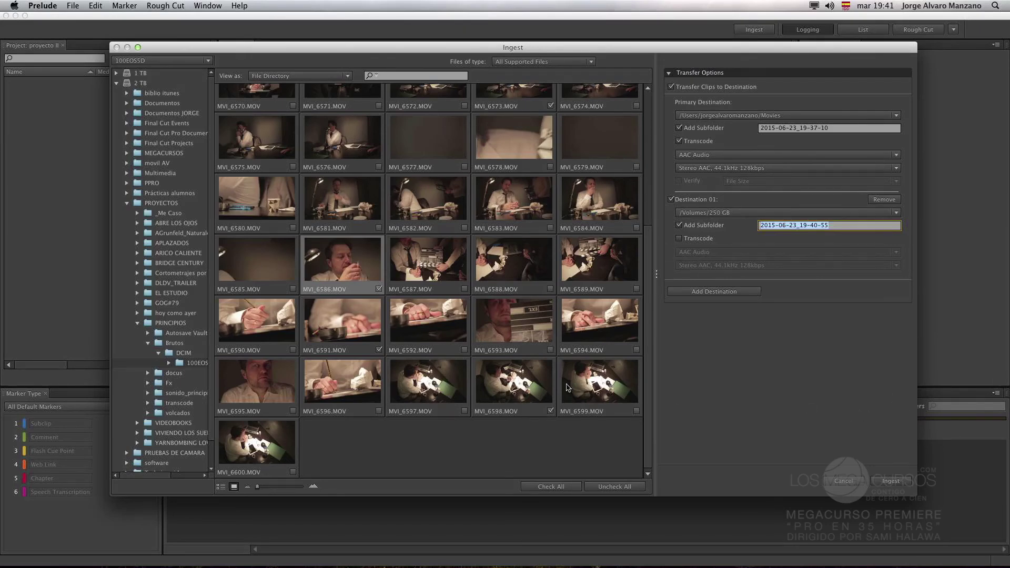
Step: Disable transferring clips to a destination and ingest the marked clips into the project
click(672, 88)
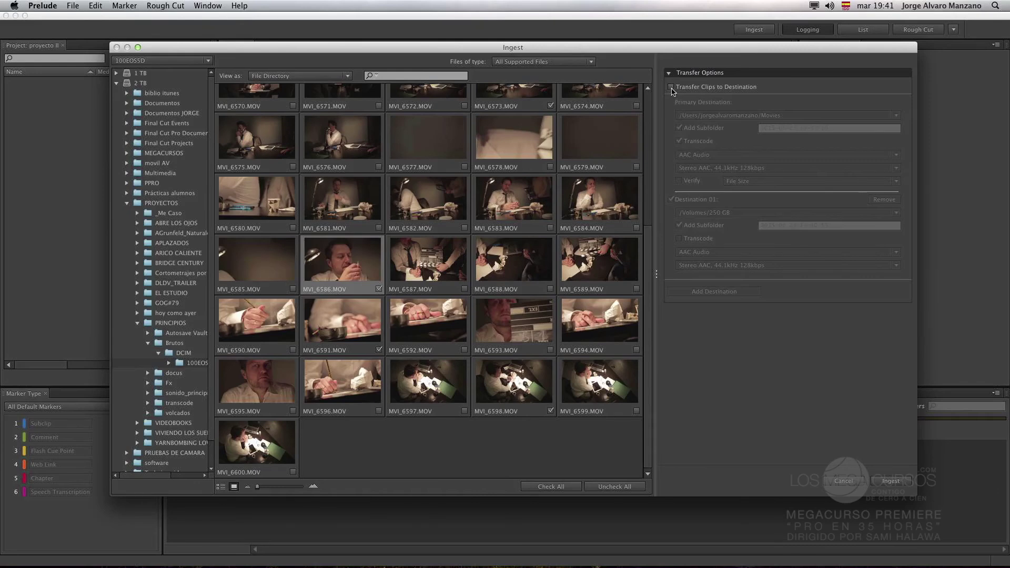
click(890, 482)
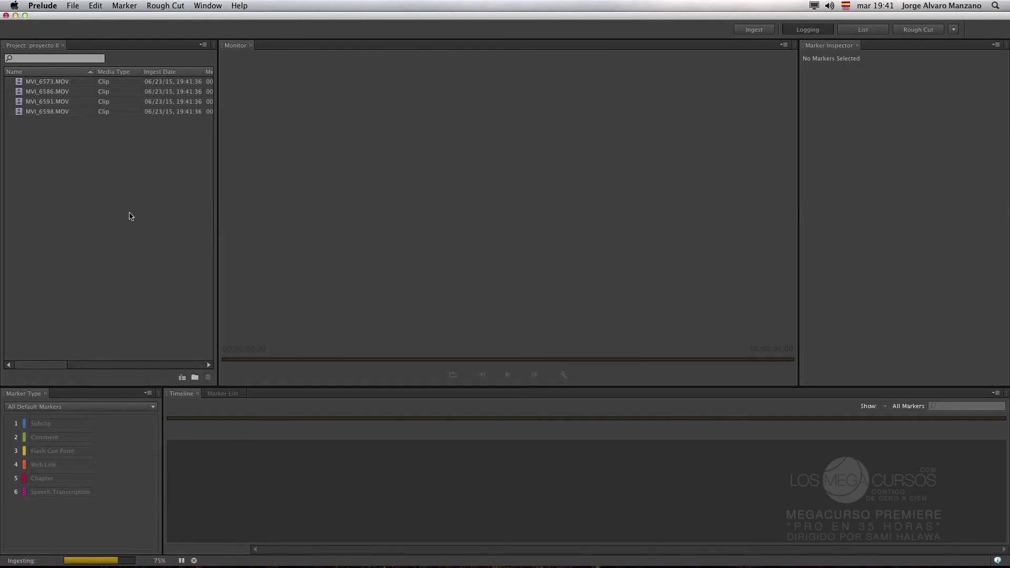
click(67, 156)
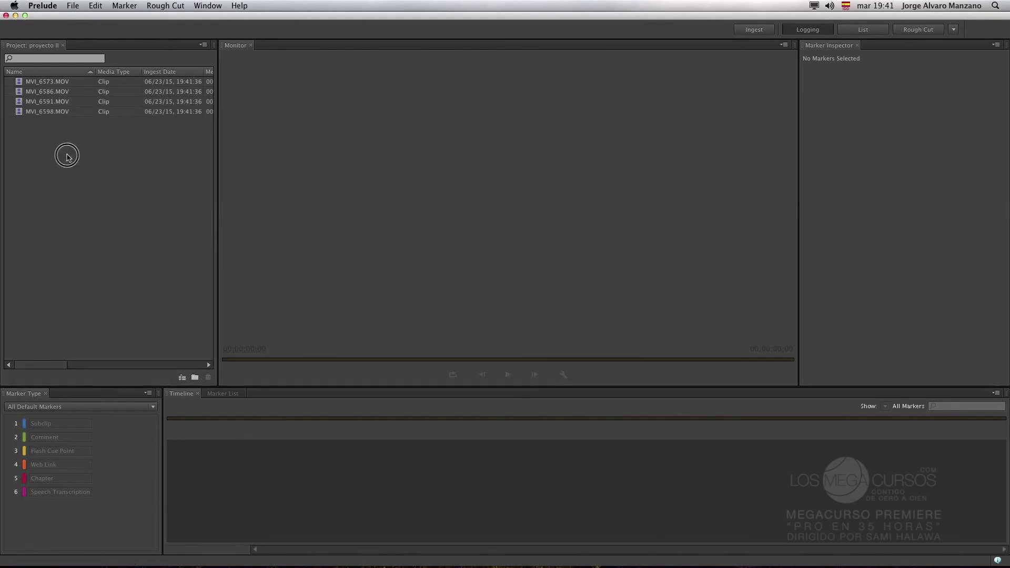
Step: Open the clip MVI_6573.MOV for logging and set the monitor's playback resolution to 1/4
click(37, 81)
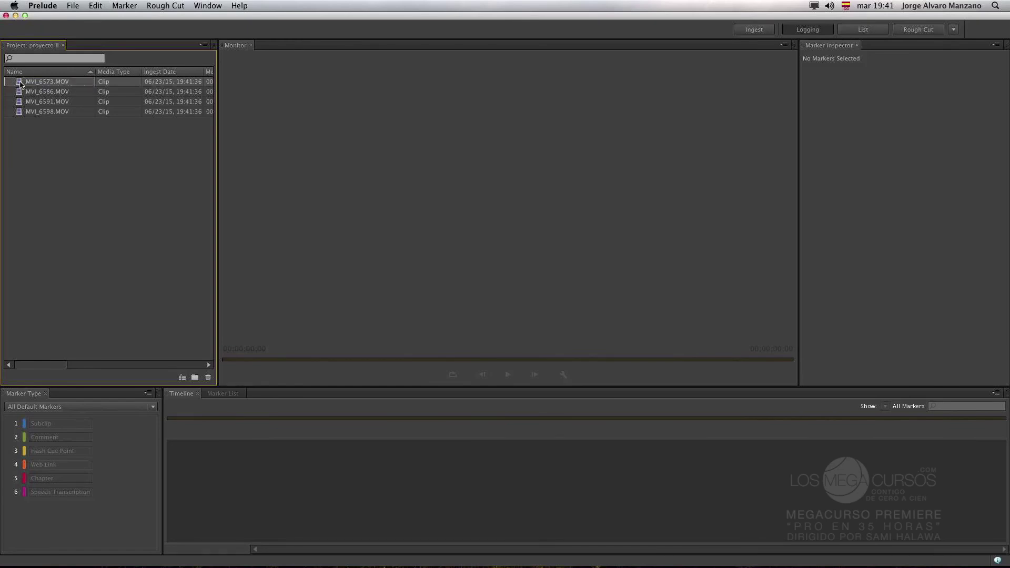
double_click(20, 83)
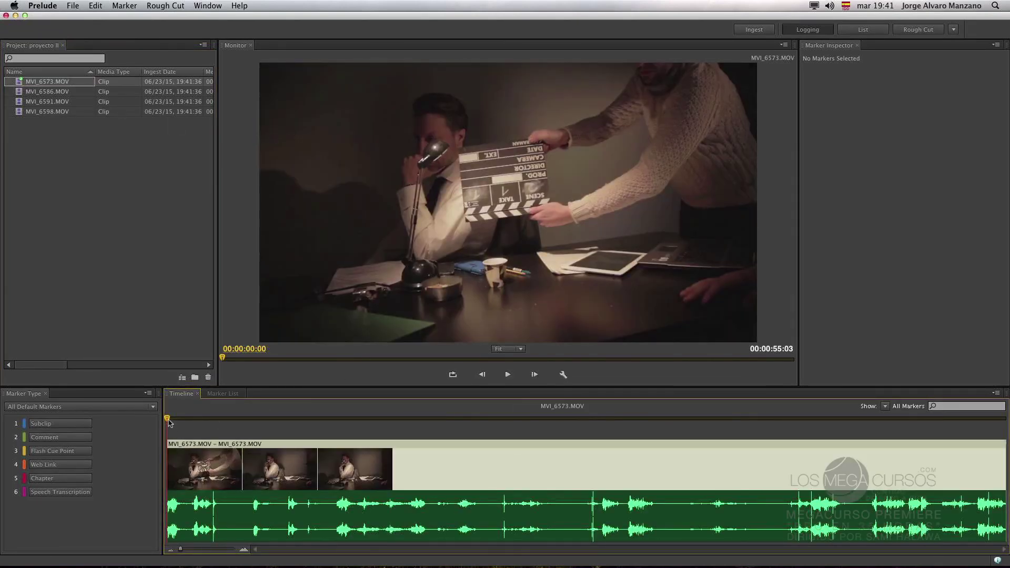
click(562, 375)
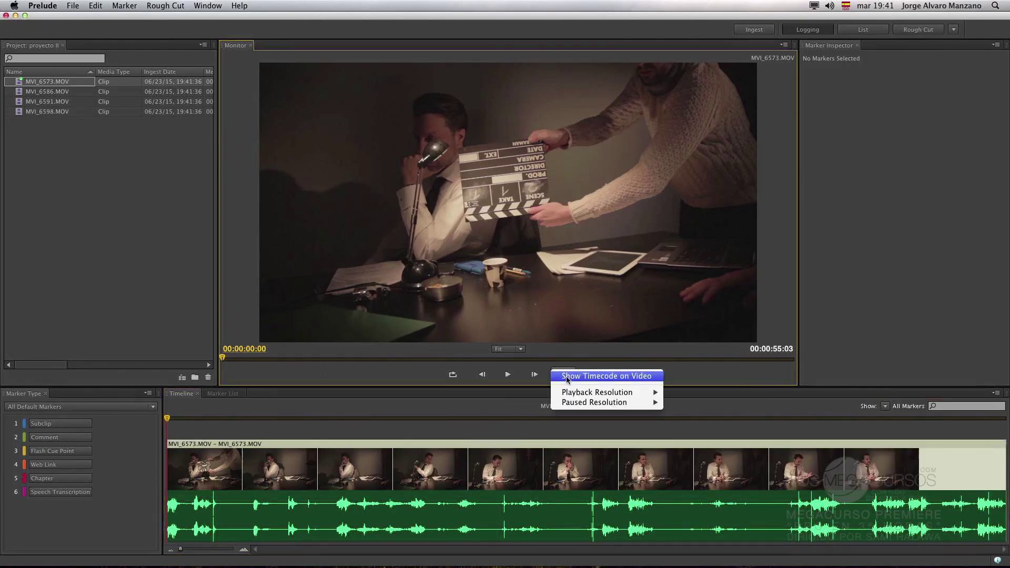
mouse_move(619, 394)
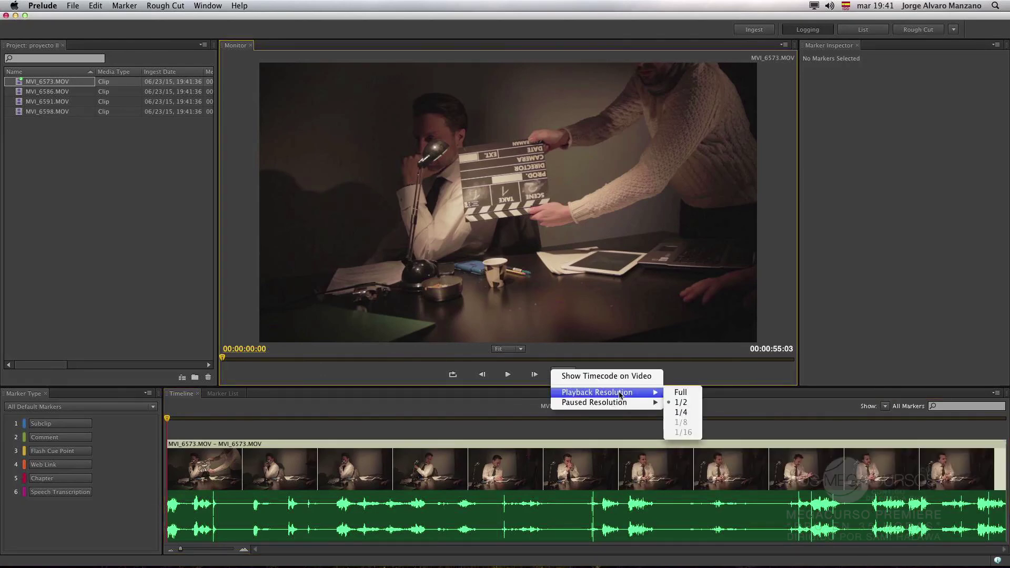
click(680, 413)
Step: Show the timecode on the video in the monitor
click(562, 374)
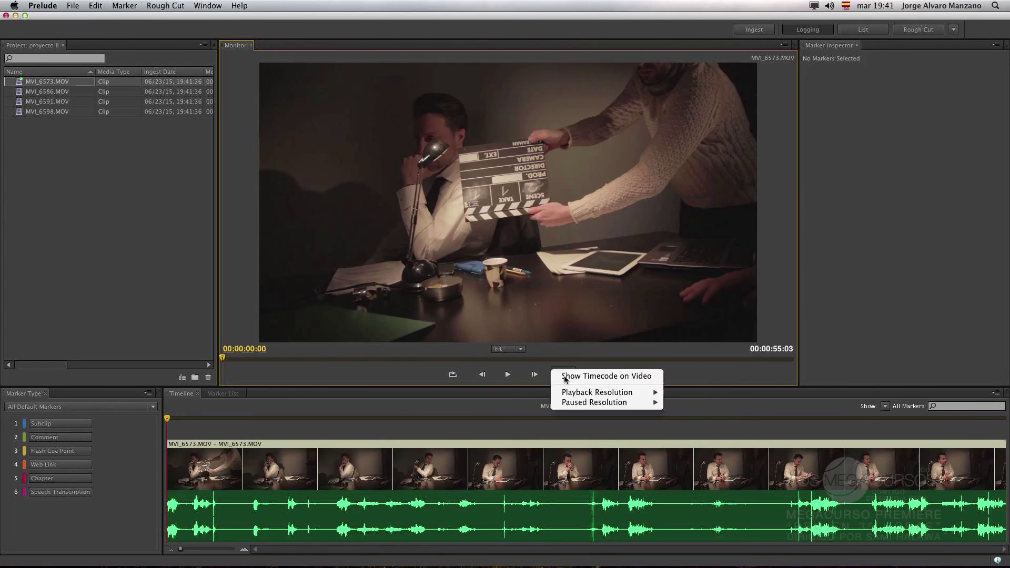
mouse_move(611, 394)
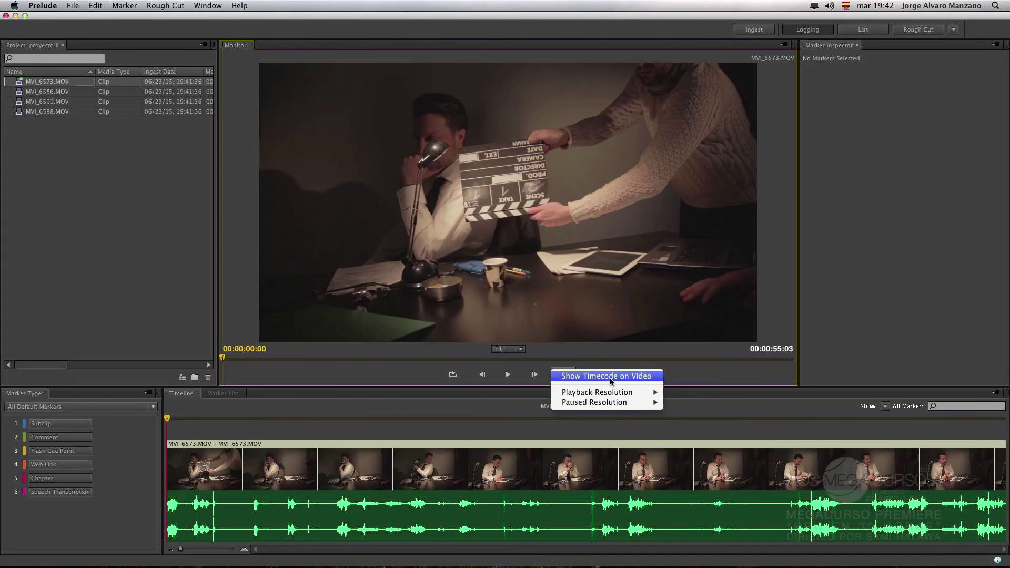
click(611, 377)
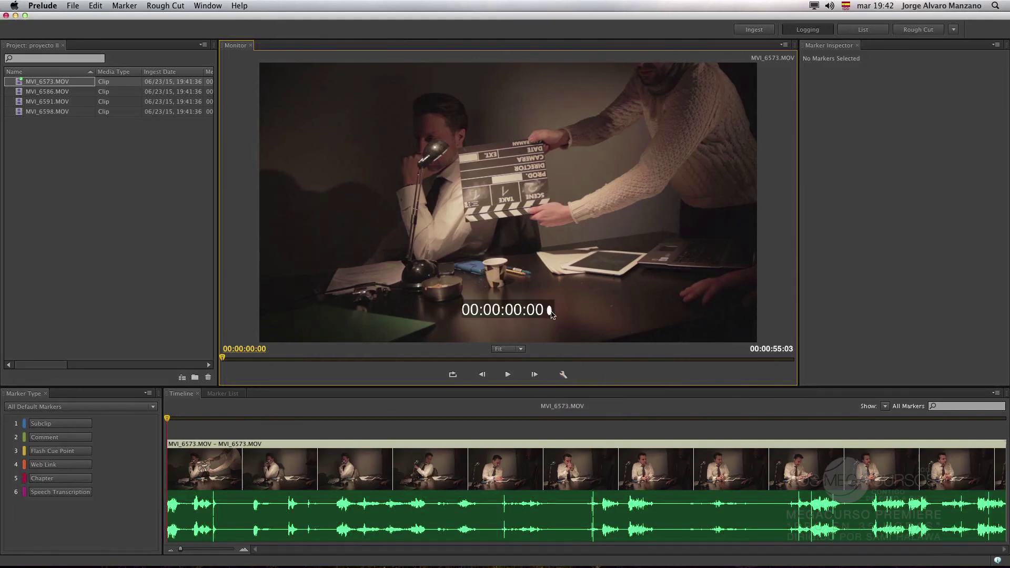
Step: Review the monitor's zoom levels, keeping Fit, and hide the timecode overlay from the video
click(520, 348)
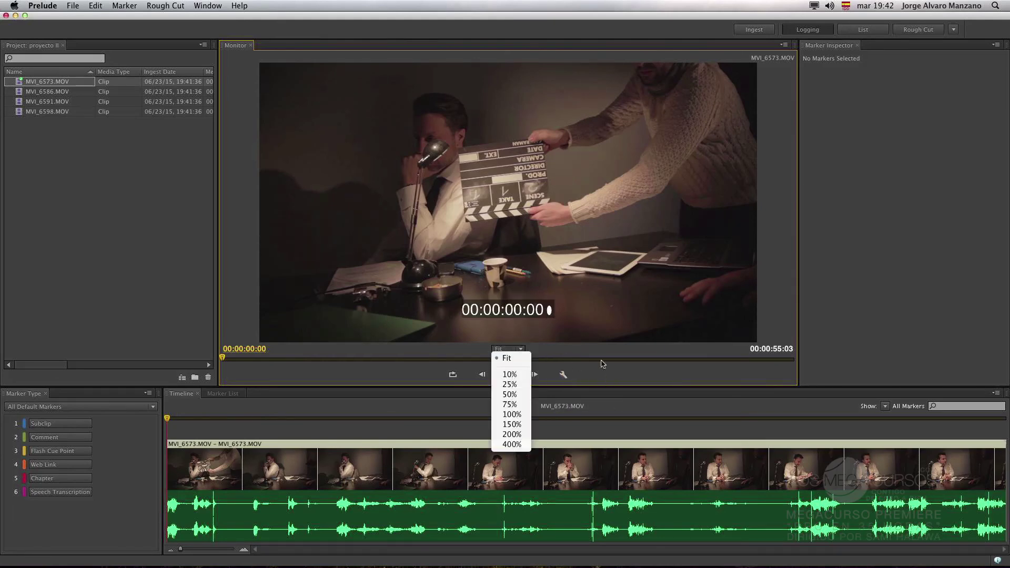
click(563, 374)
click(563, 374)
click(600, 376)
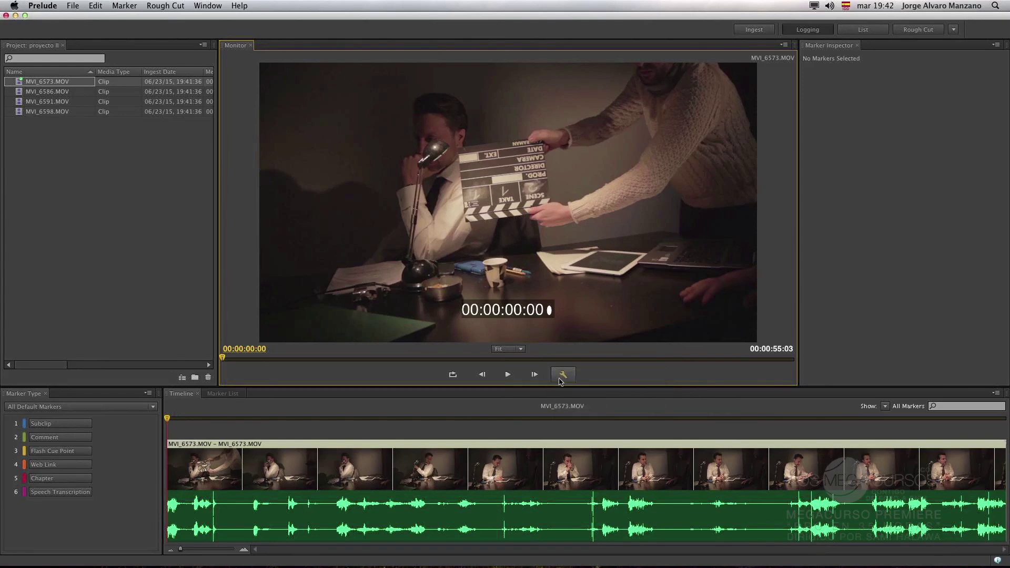
Step: Scrub and play MVI_6573.MOV in the timeline, stopping the playhead at 00:00:09:21
click(167, 421)
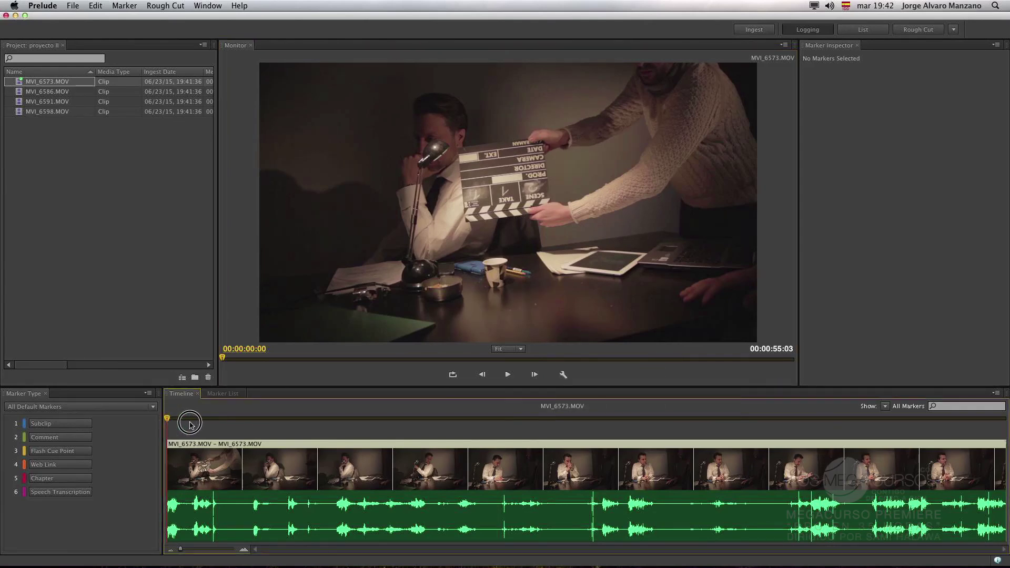
drag(169, 422, 400, 425)
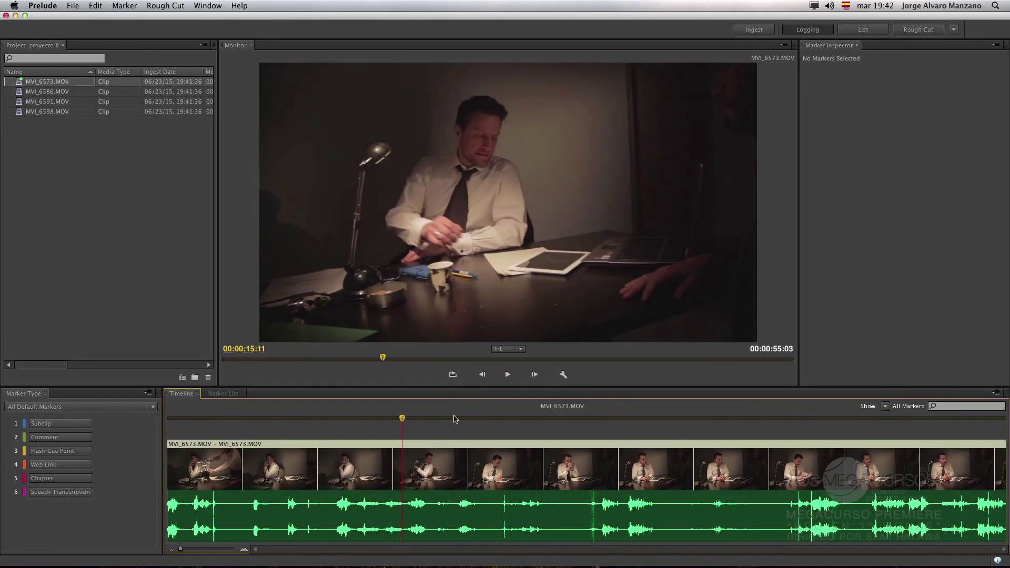
click(307, 421)
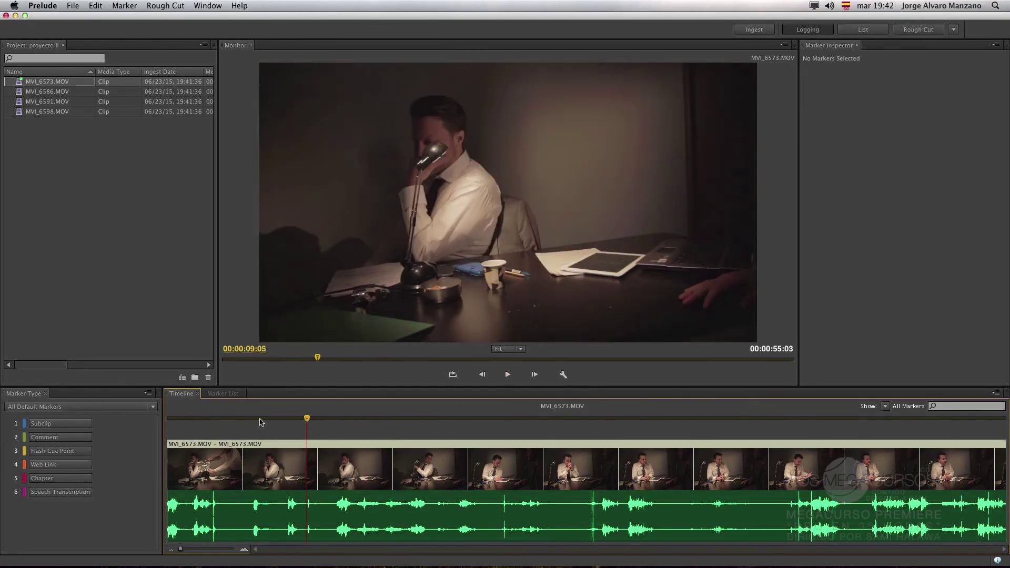
click(240, 421)
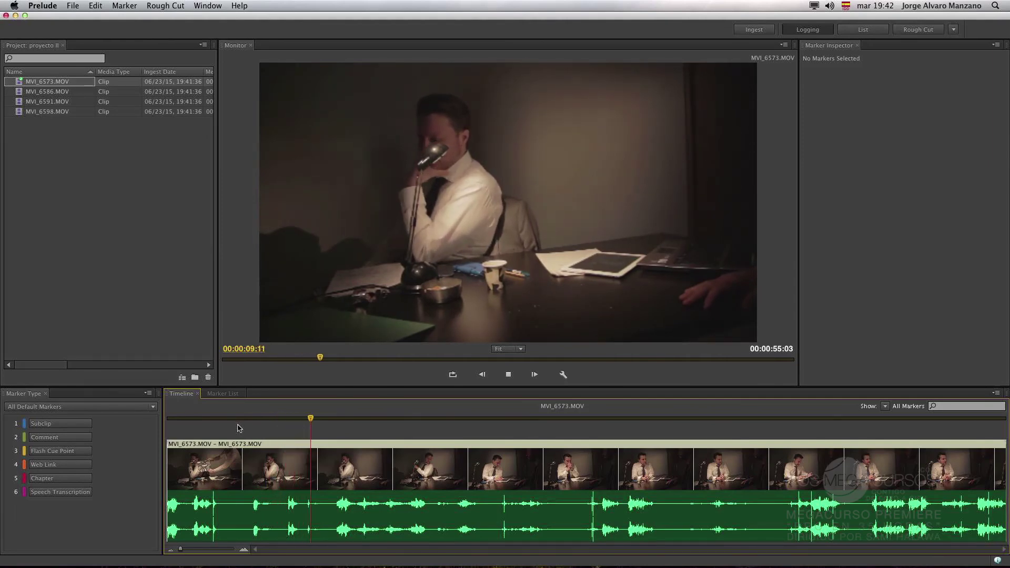
key(space)
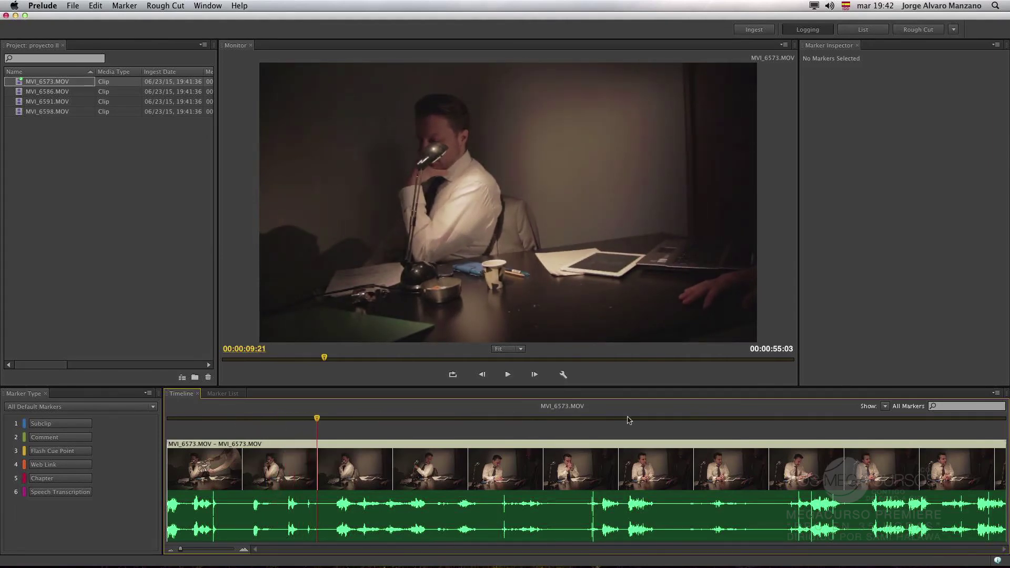
Step: Add a Subclip marker at the playhead in MVI_6573.MOV and set its Out point to 00:00:45:21
click(61, 424)
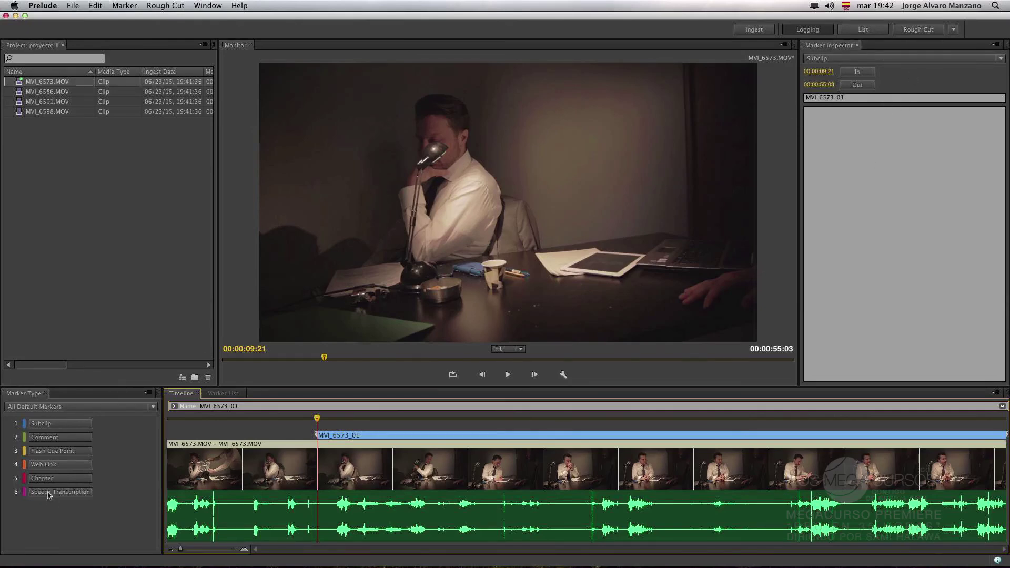
click(355, 448)
drag(316, 418, 865, 430)
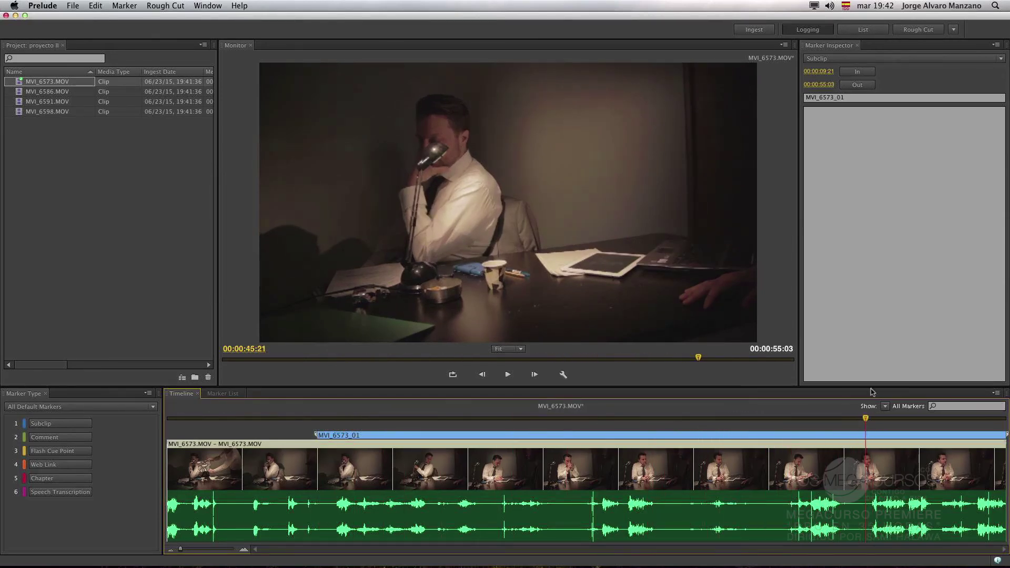
click(862, 86)
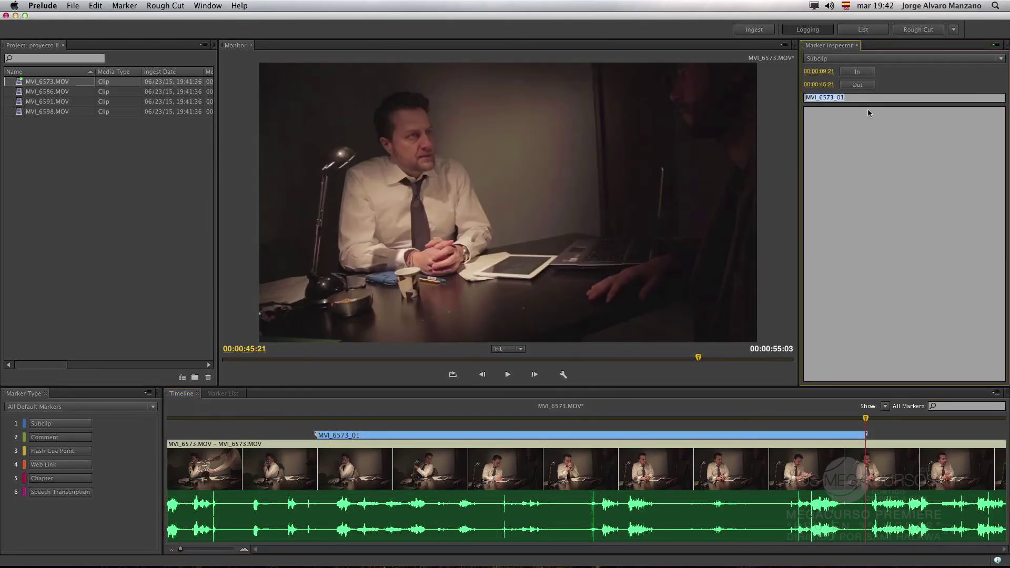
Step: Shorten the MVI_6573_01 subclip by setting its Out point to 00:00:28:01, and select its marker in the timeline
drag(865, 422, 594, 439)
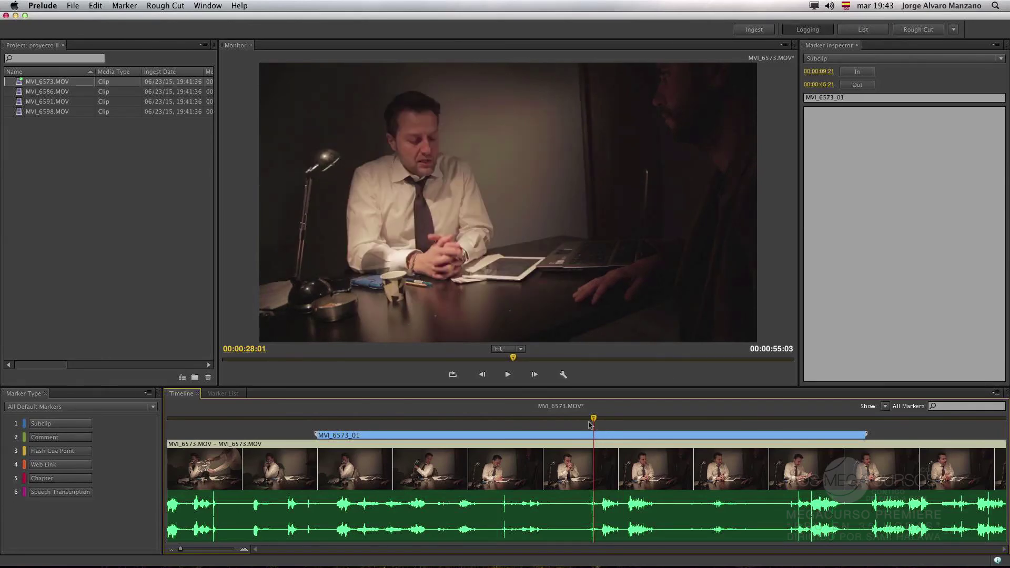
key(o)
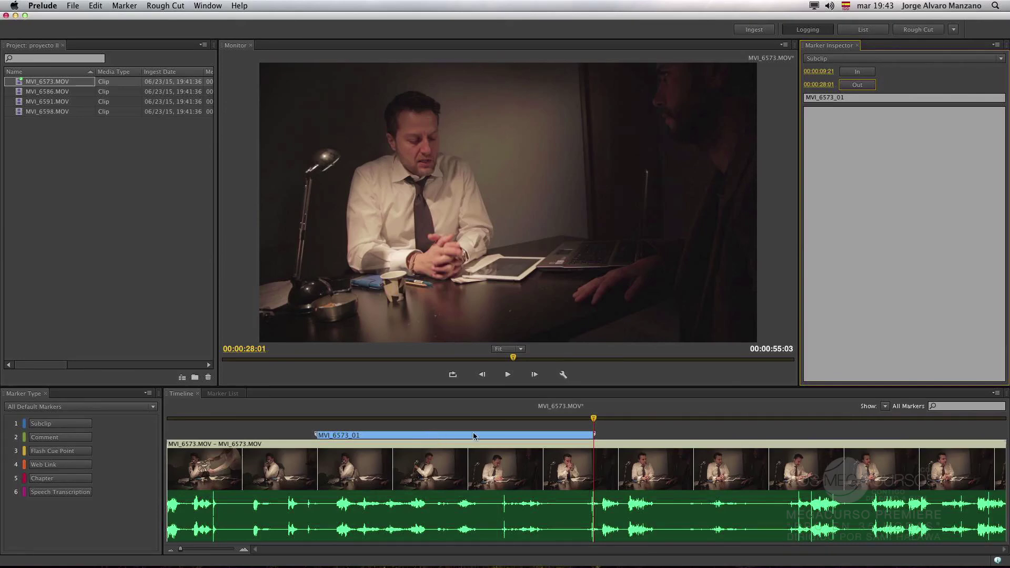
click(440, 418)
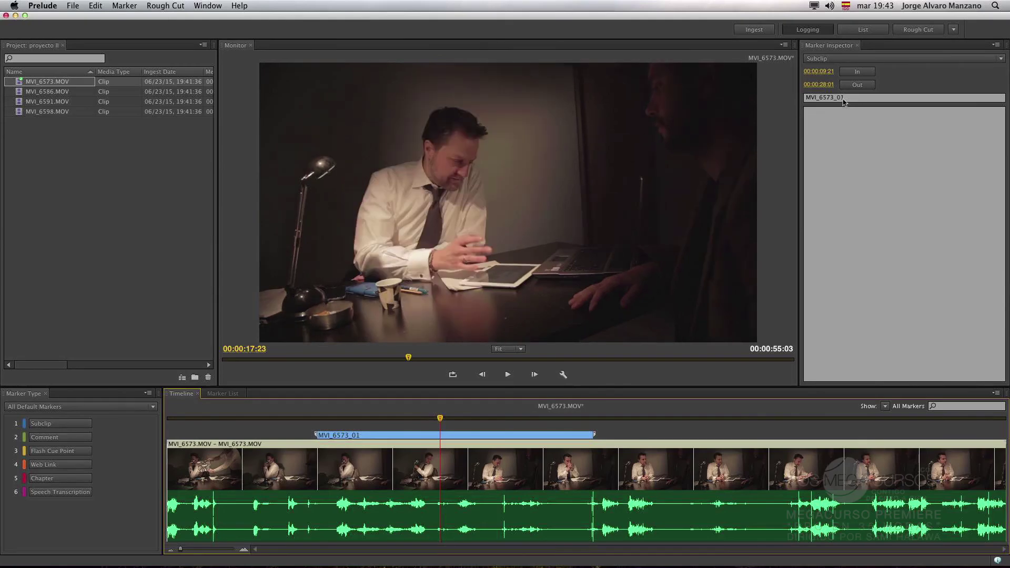
click(435, 434)
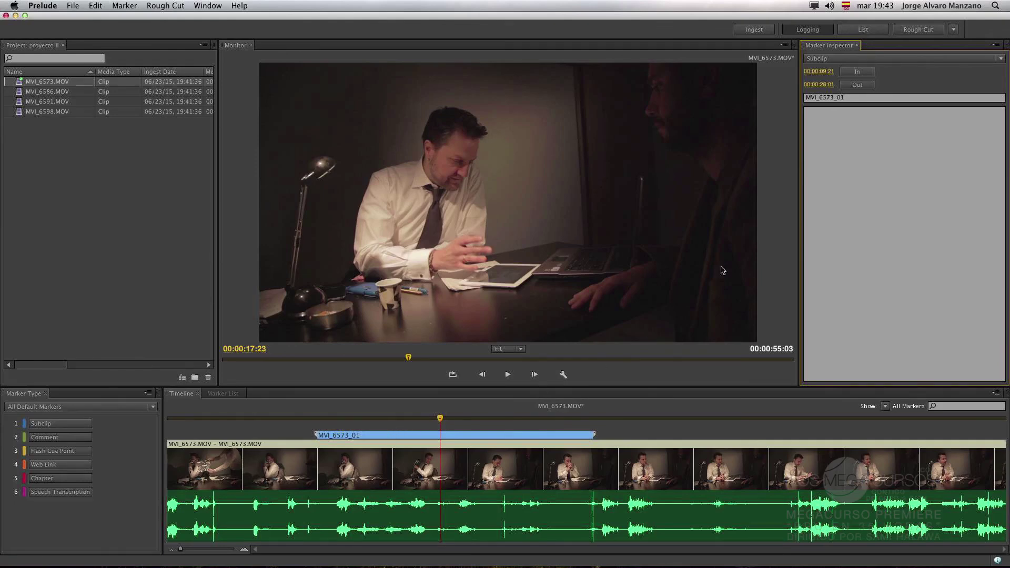
Step: Create a rough cut named premontaje principios in the Rough Cut workspace and open it in the timeline
click(928, 31)
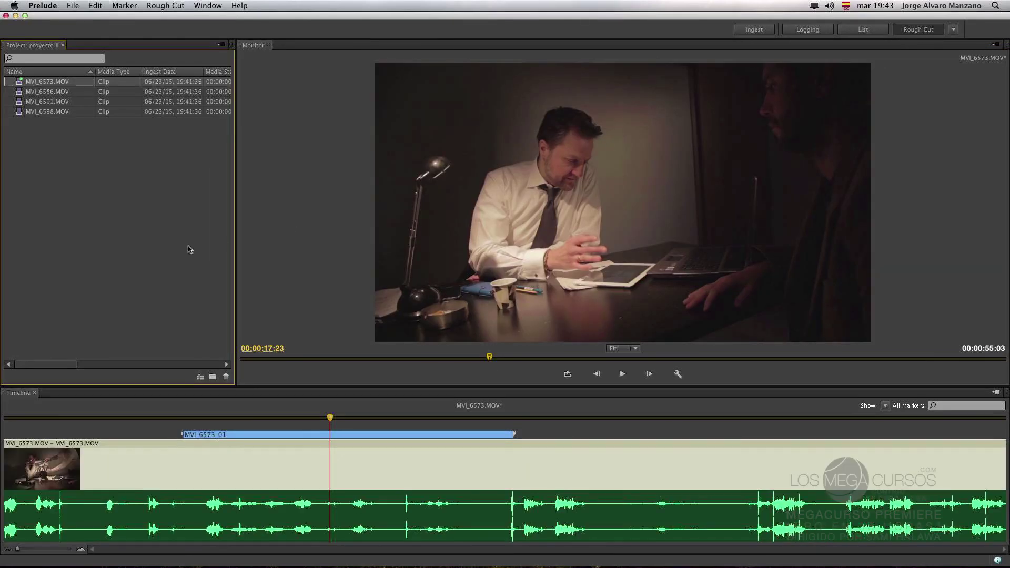
click(69, 184)
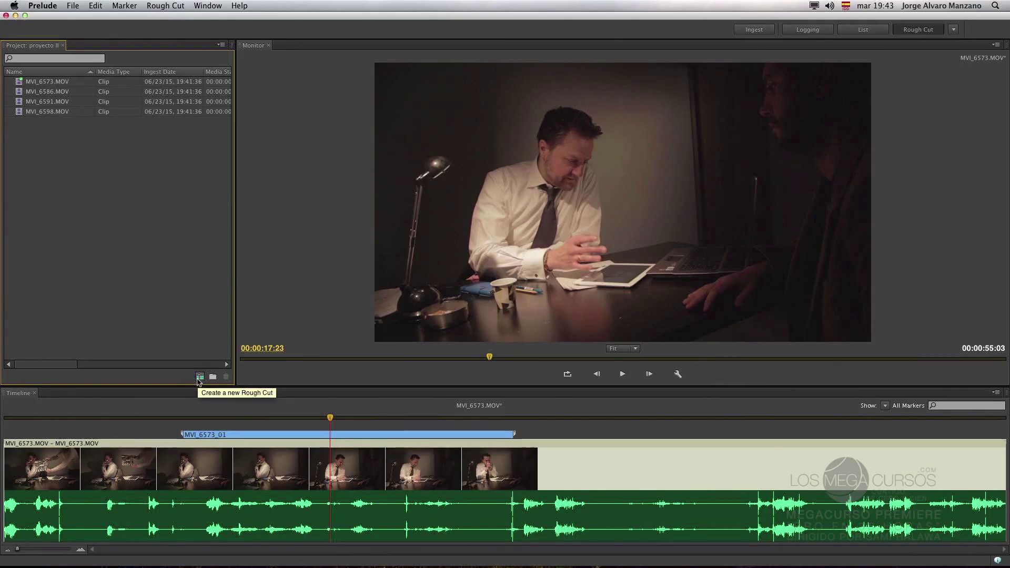
click(199, 377)
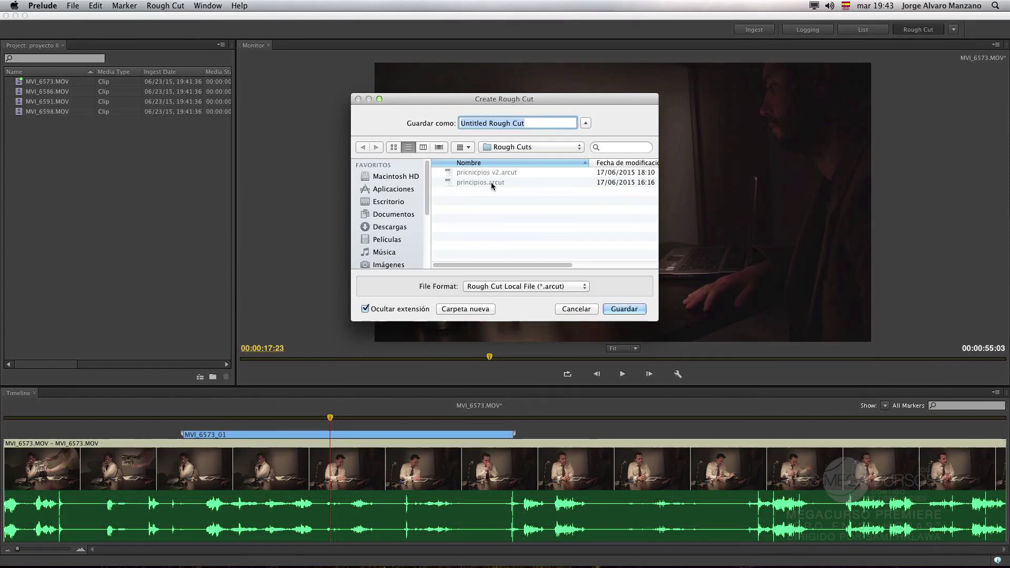
text(pre)
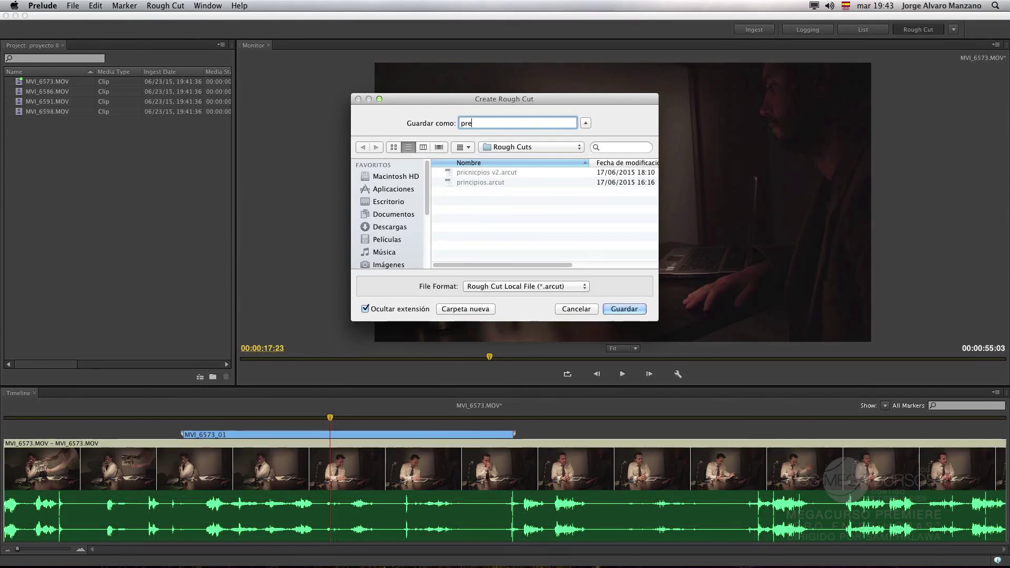
text(montaje principios)
key(Return)
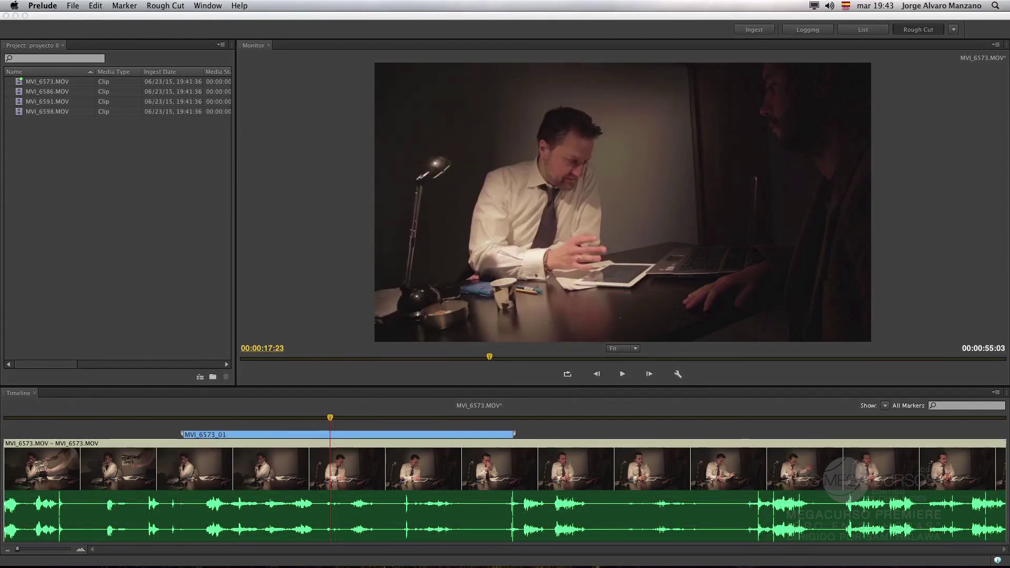
click(66, 124)
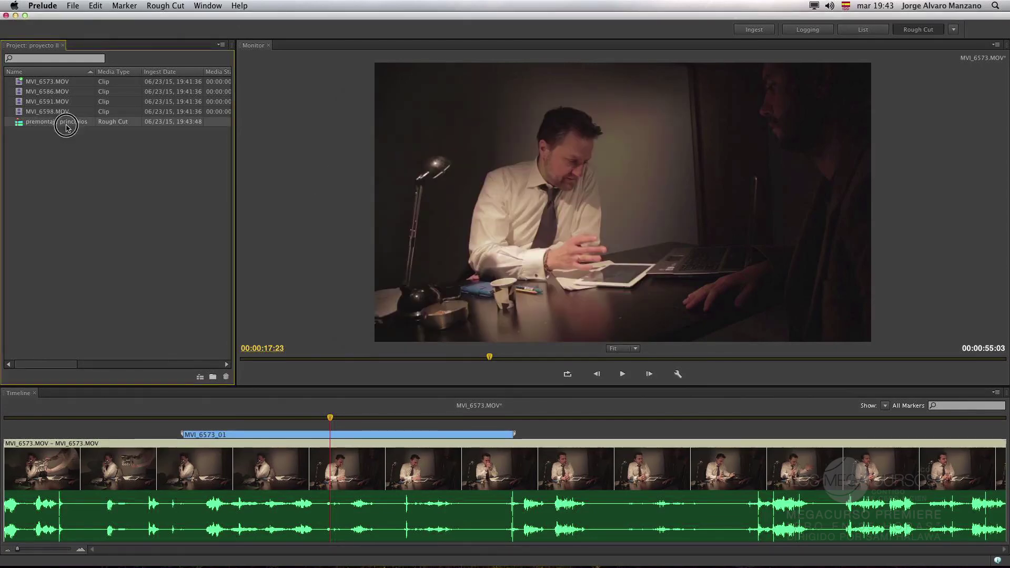
double_click(68, 128)
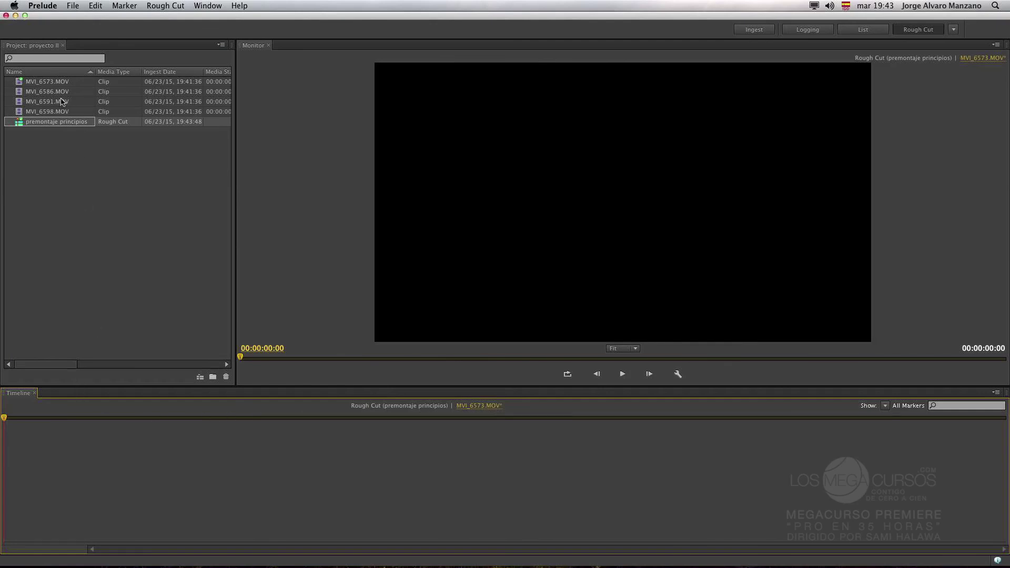
Step: Reopen MVI_6573.MOV in the timeline and scrub through its MVI_6573_01 subclip, stopping at 00:00:15:04
double_click(48, 82)
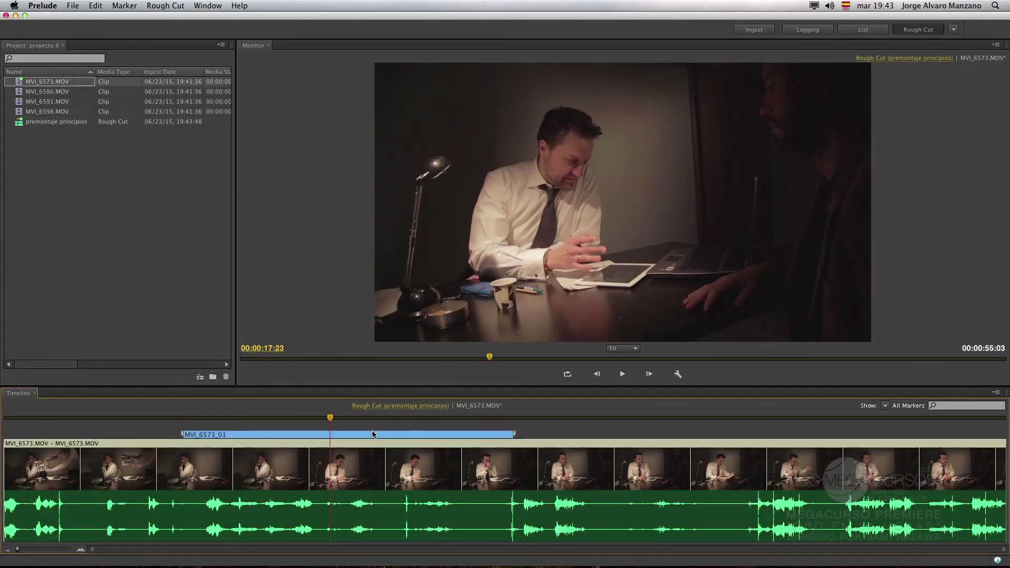
click(408, 440)
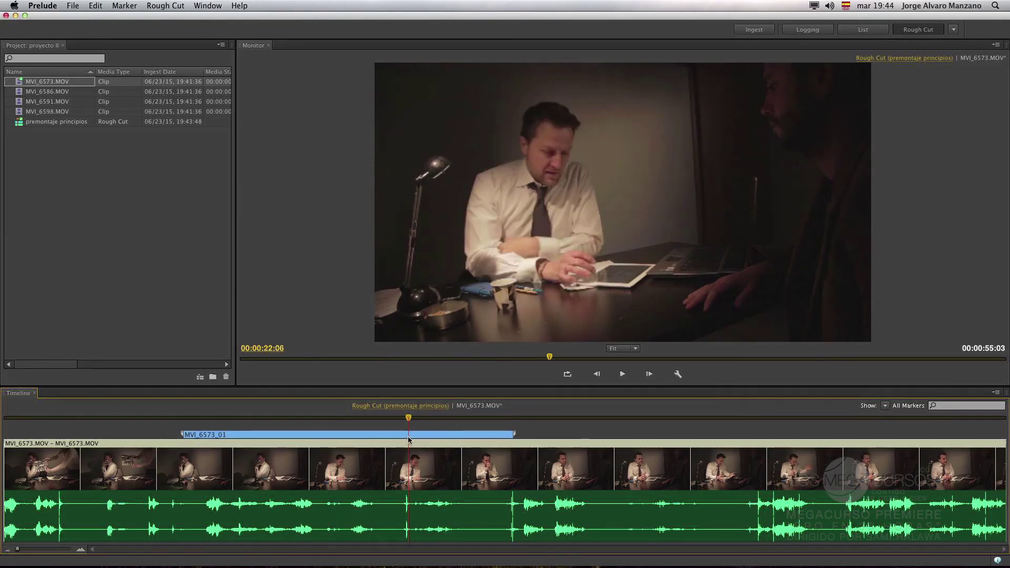
click(398, 435)
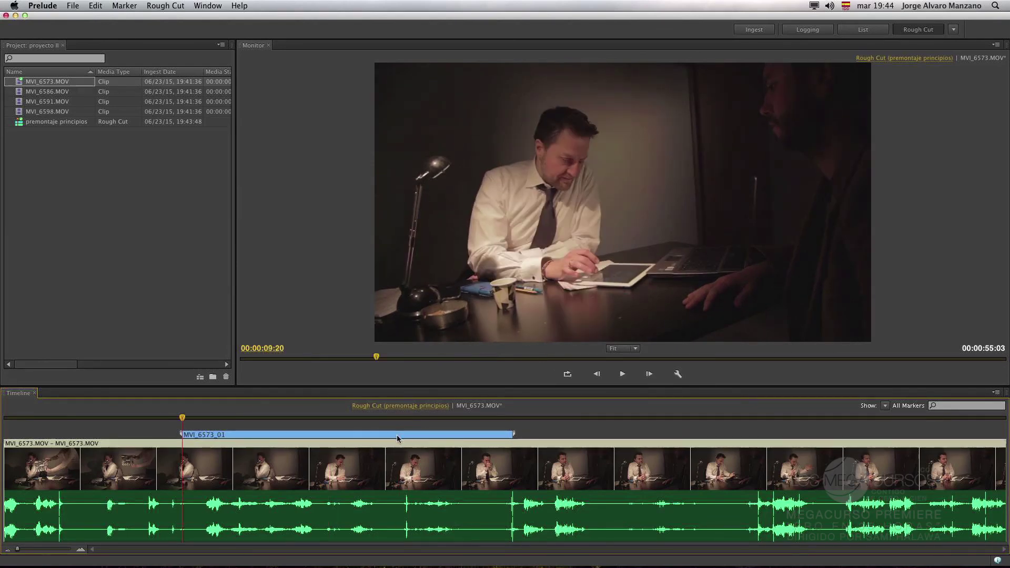
click(469, 409)
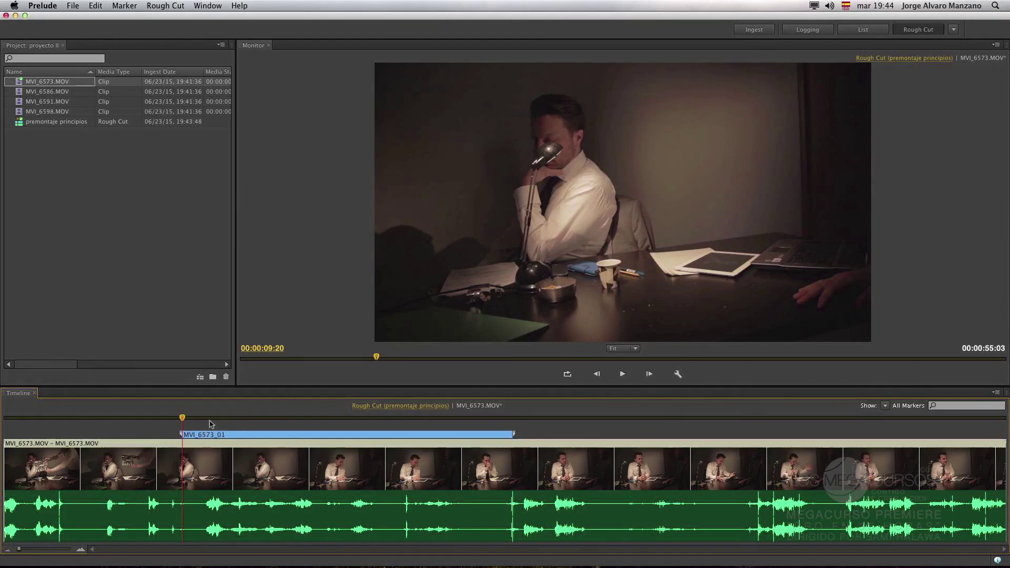
drag(193, 419, 280, 419)
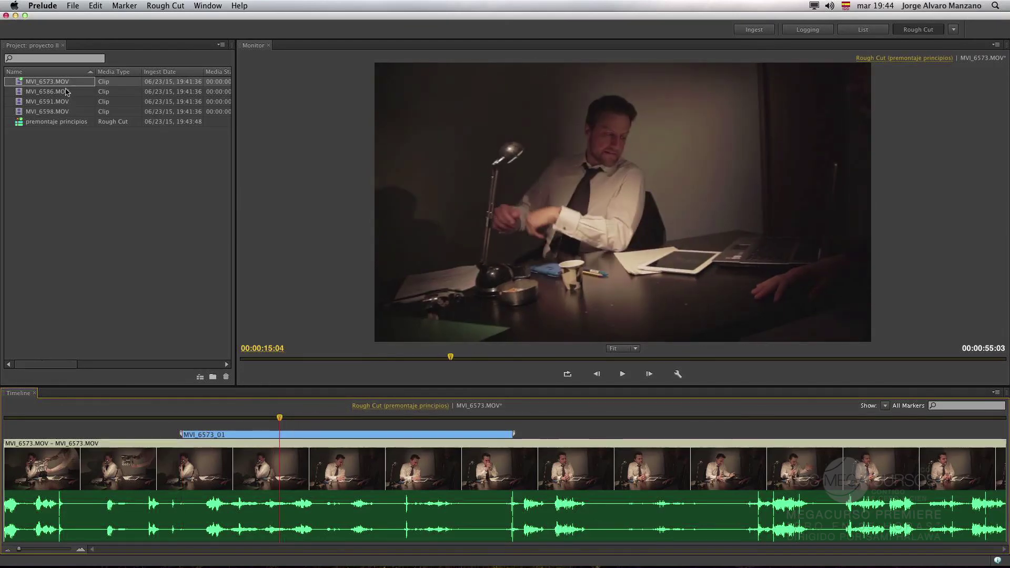
Step: Open MVI_6586.MOV in the timeline, saving the changes to MVI_6573.MOV
click(906, 60)
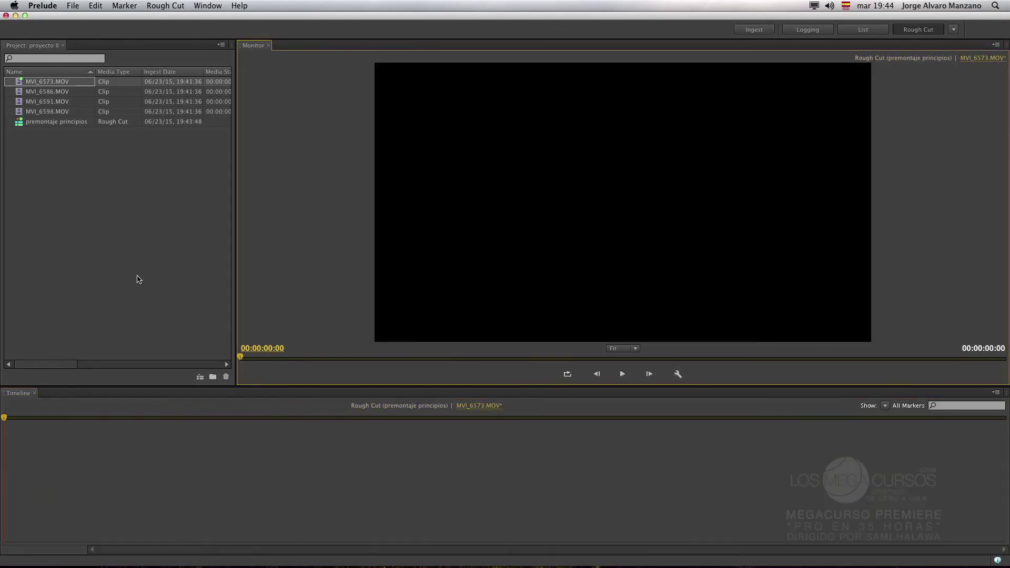
double_click(47, 92)
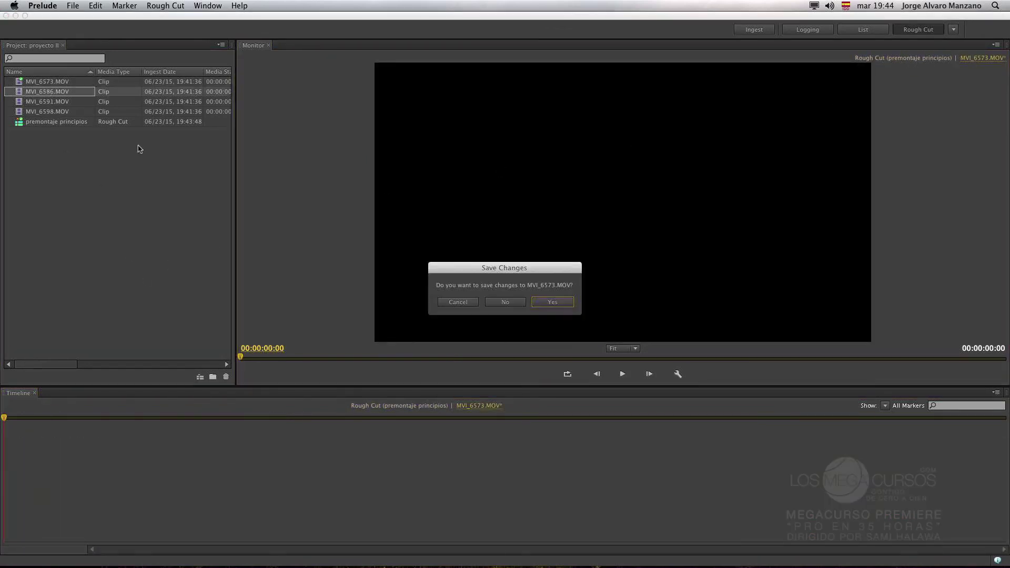
click(550, 303)
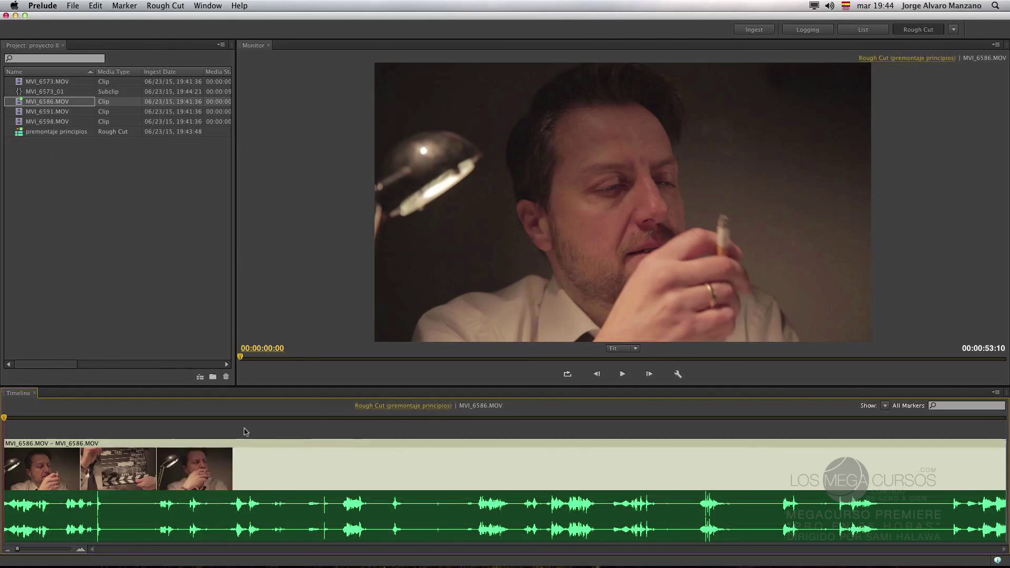
Step: Add a Subclip marker to MVI_6586.MOV from 00:00:07:17 to 00:00:35:23 in the Logging workspace
click(308, 418)
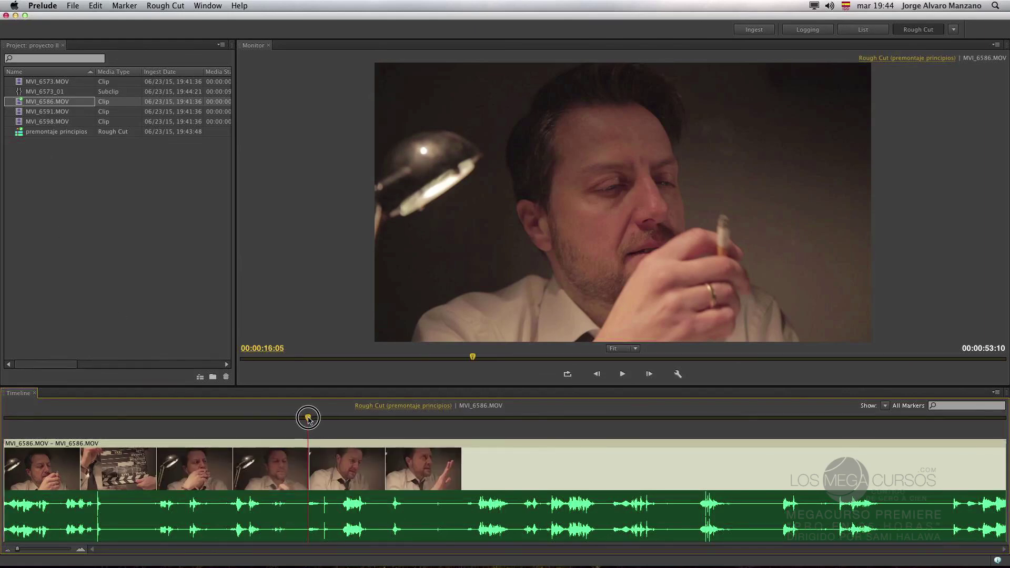
drag(308, 418, 149, 417)
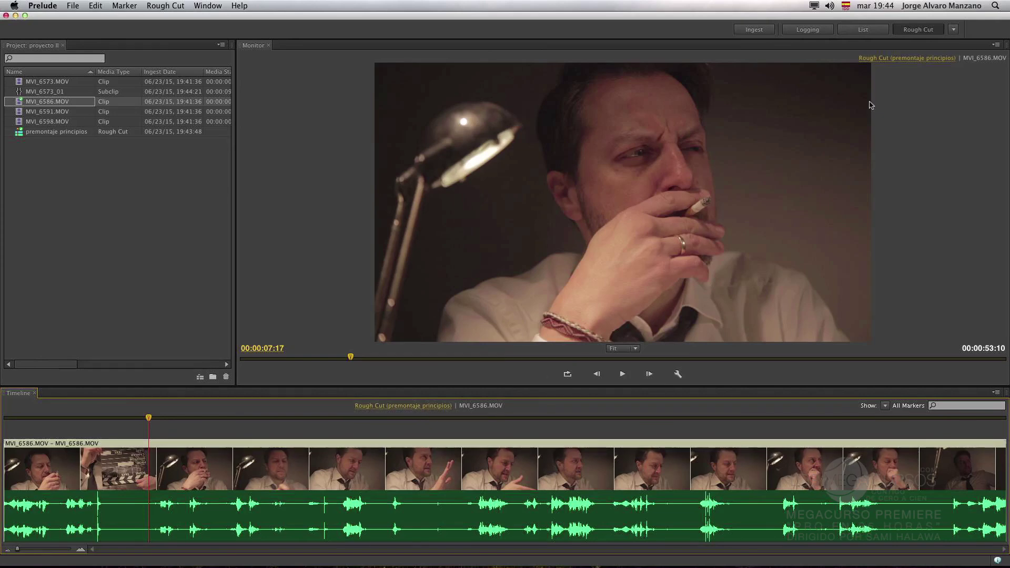
click(865, 31)
click(815, 33)
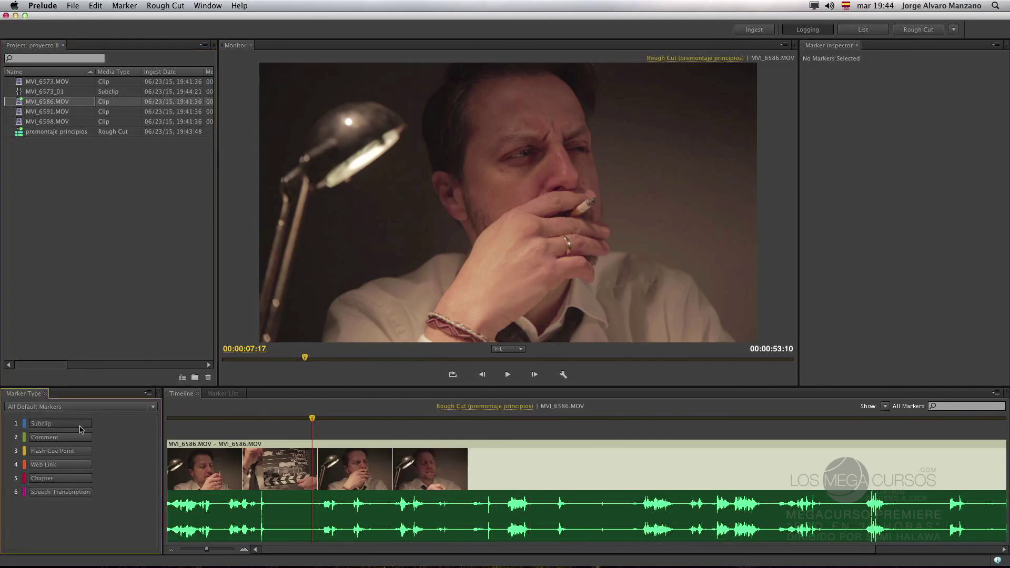
click(79, 424)
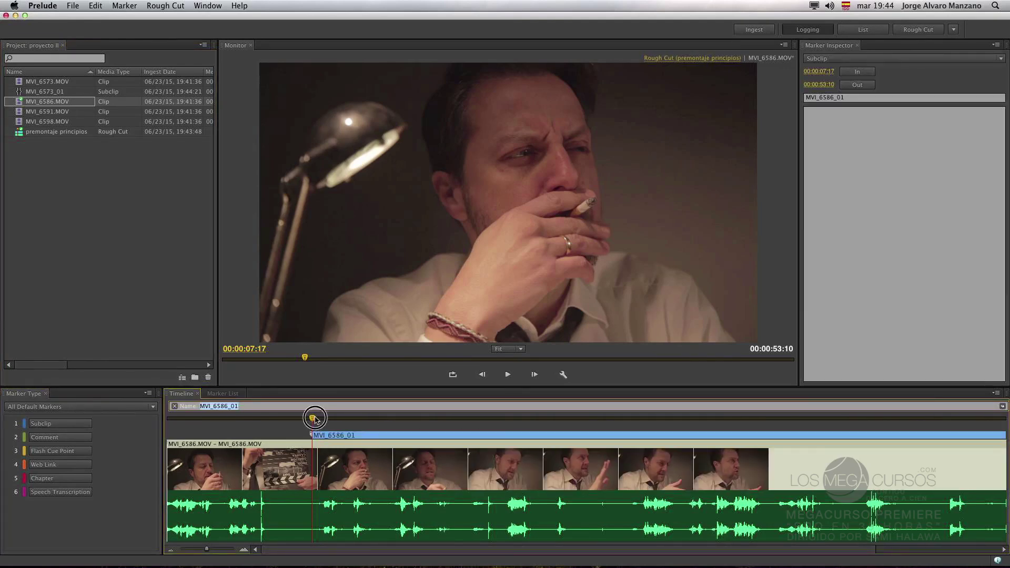
click(371, 420)
drag(379, 419, 846, 430)
click(857, 85)
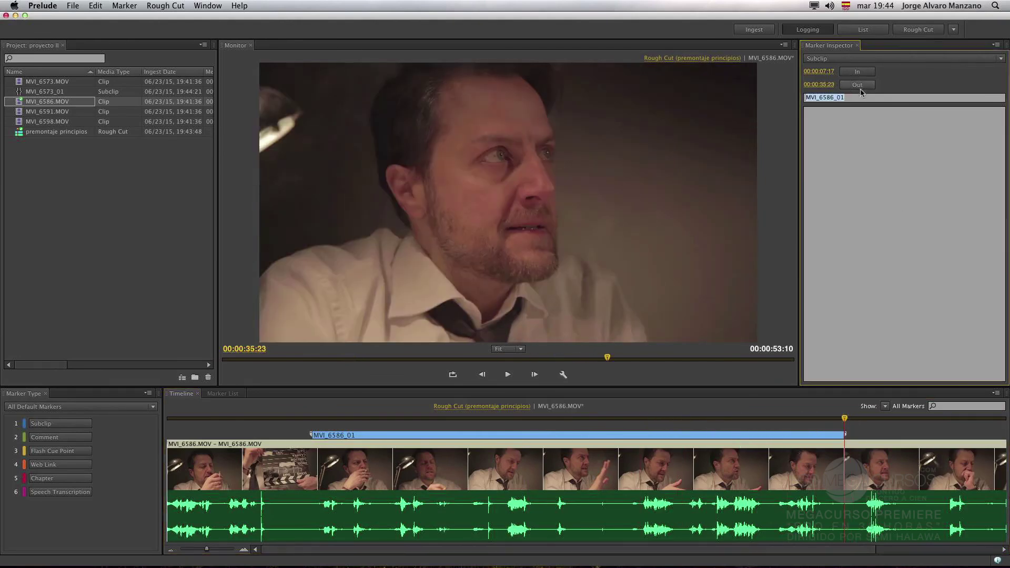
Step: Review the marker types available for the MVI_6586_01 marker, keeping Subclip
click(339, 435)
click(886, 59)
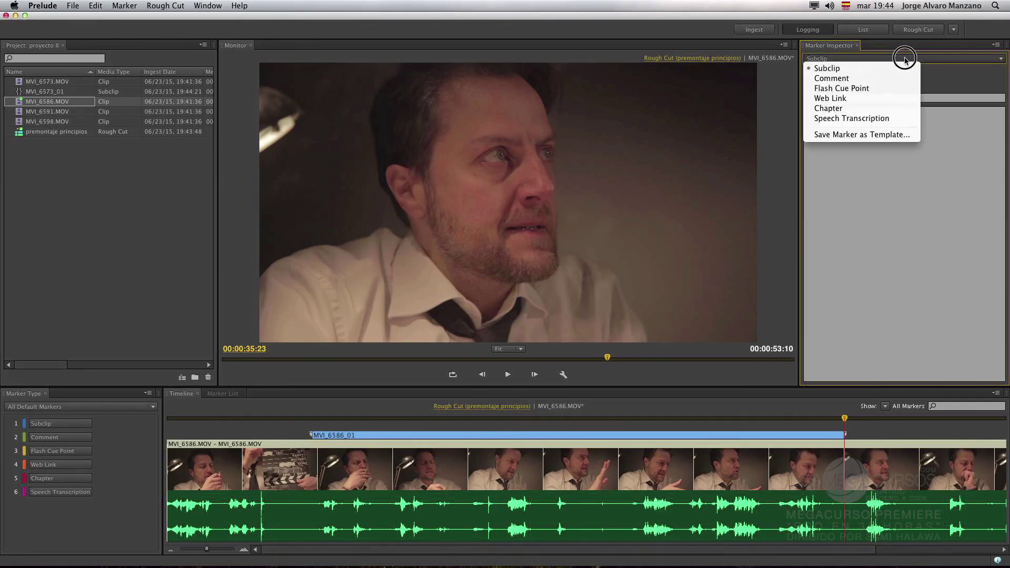
click(942, 61)
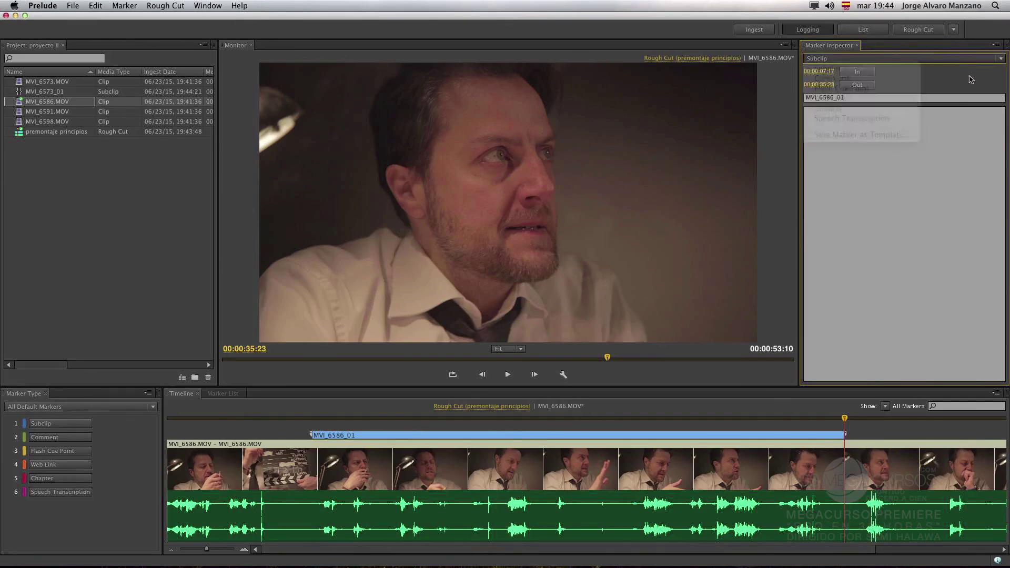
Step: Filter the timeline to show only Subclip markers and restore the display to All Markers
click(885, 406)
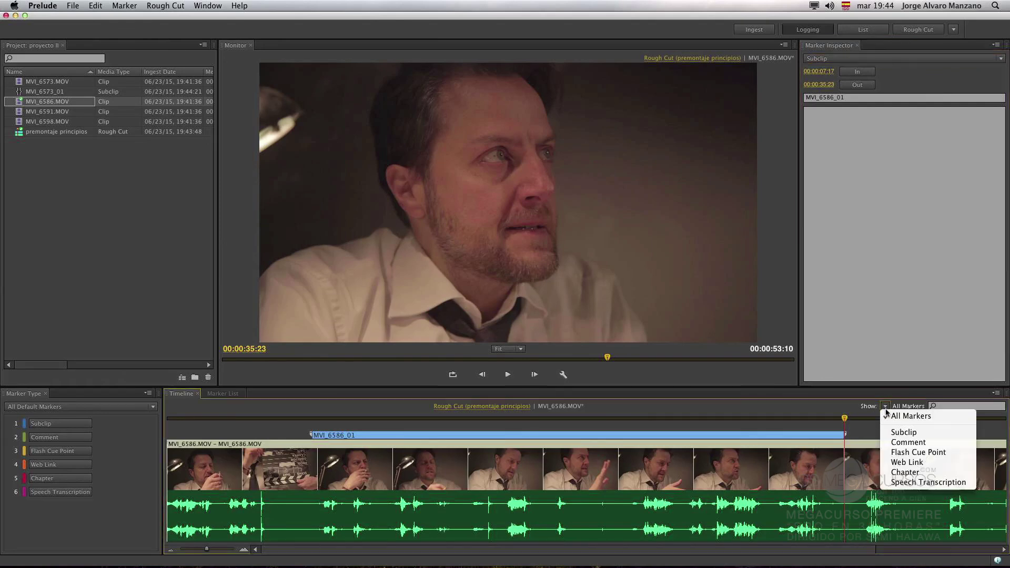
click(911, 432)
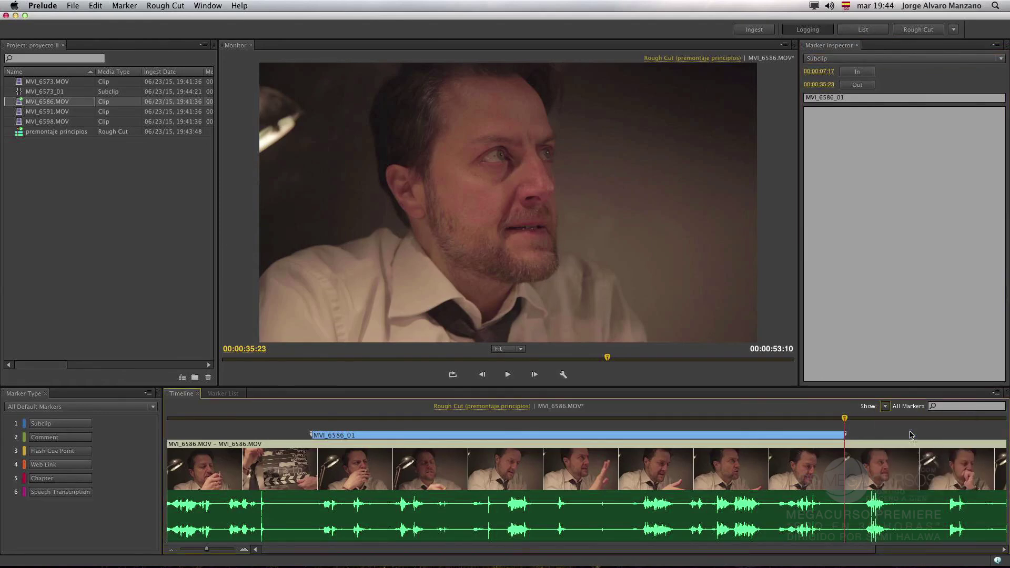
click(885, 408)
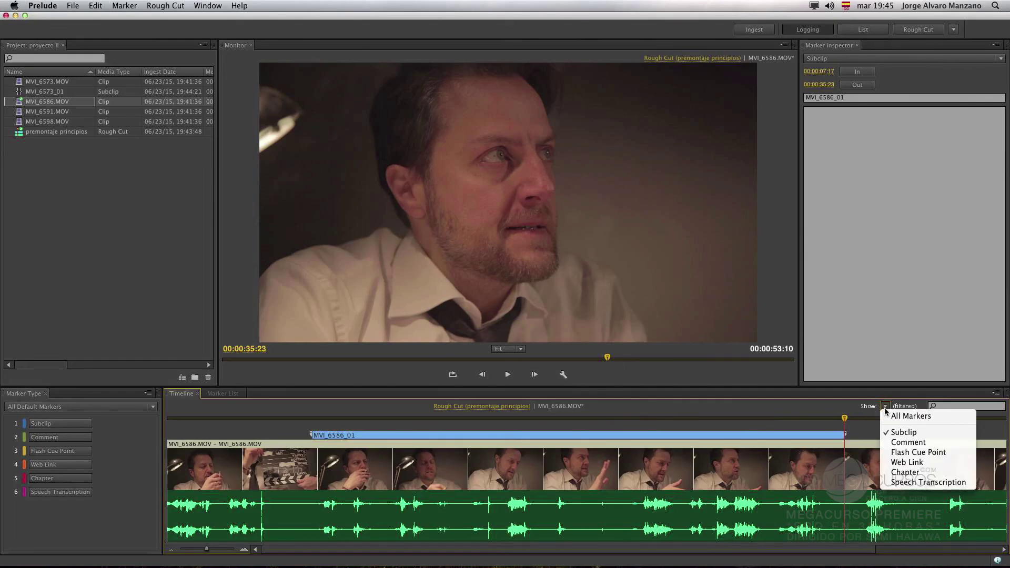
click(886, 409)
click(889, 409)
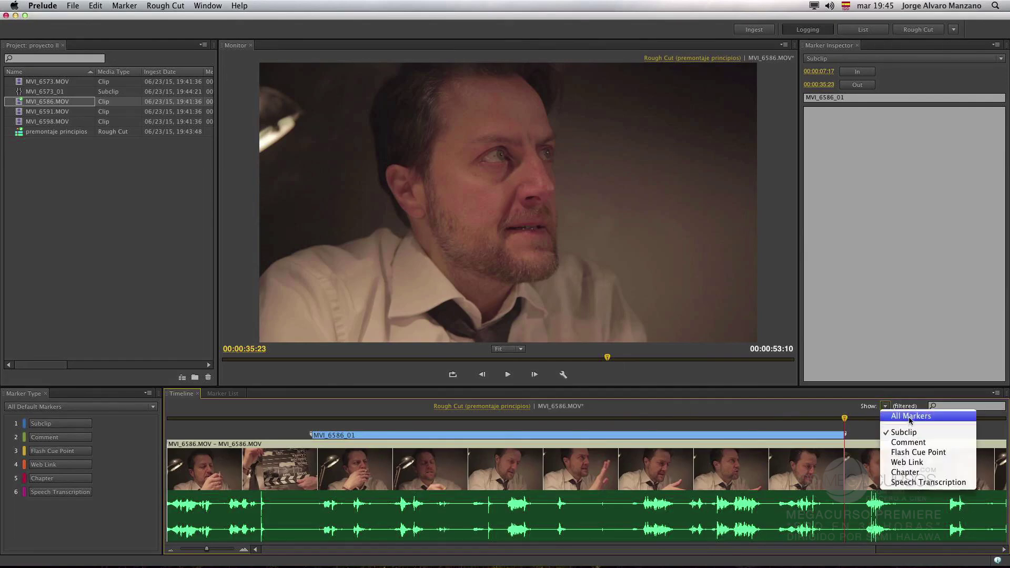
click(915, 416)
click(991, 395)
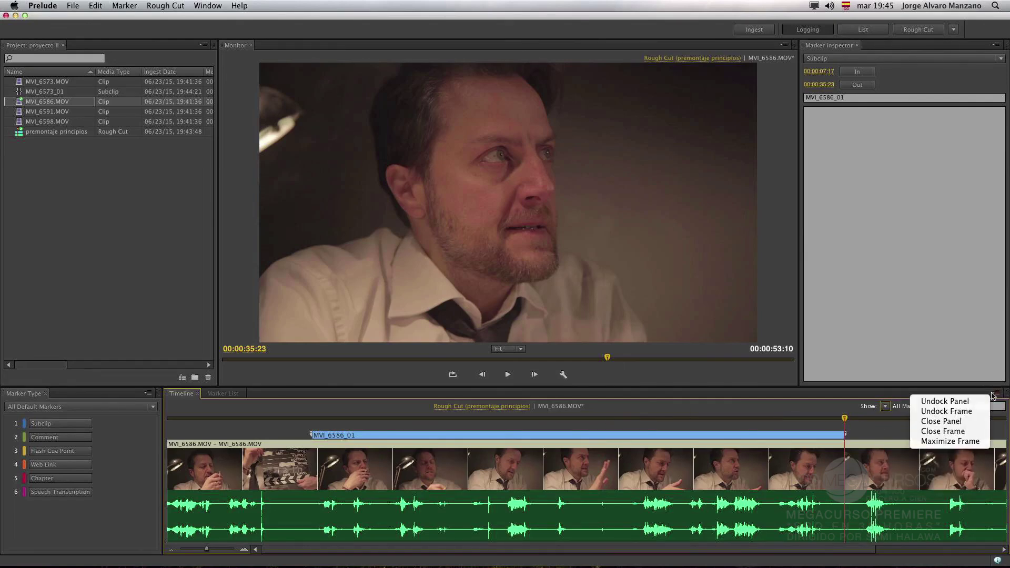
click(885, 408)
click(885, 407)
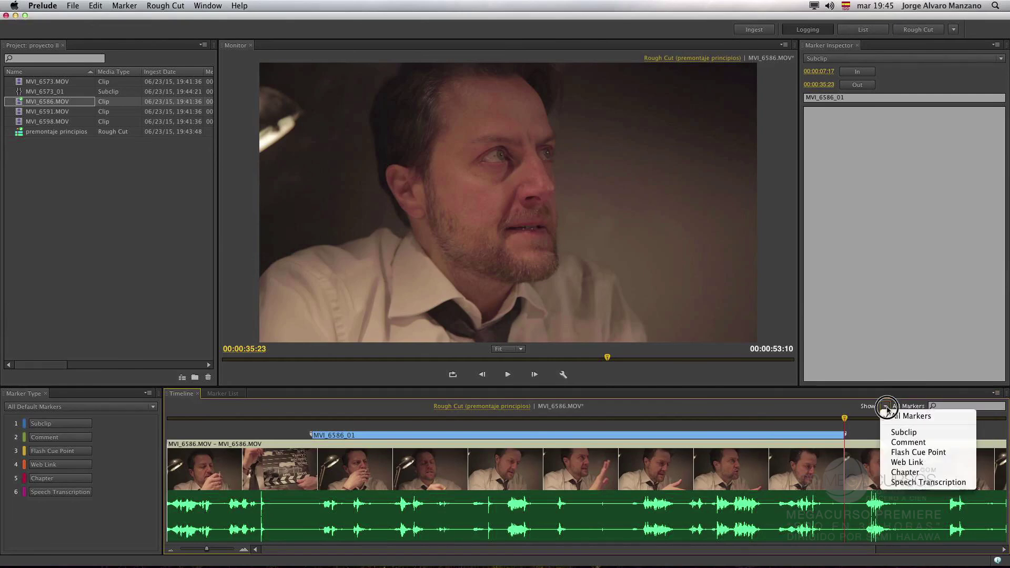
Step: Add a Web Link marker to MVI_6586.MOV from 00:00:37:09 to 00:00:40:14
click(871, 421)
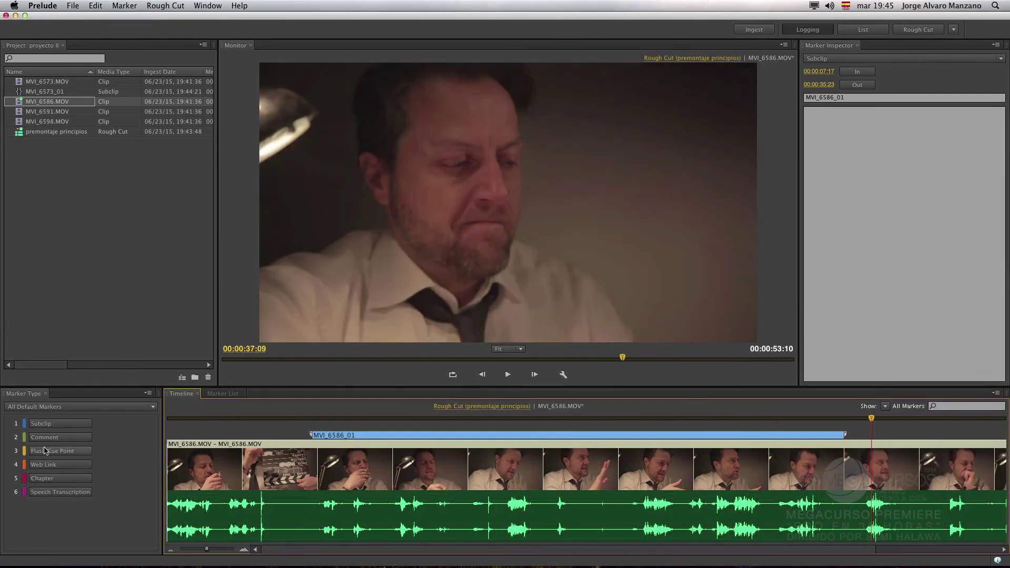
click(61, 465)
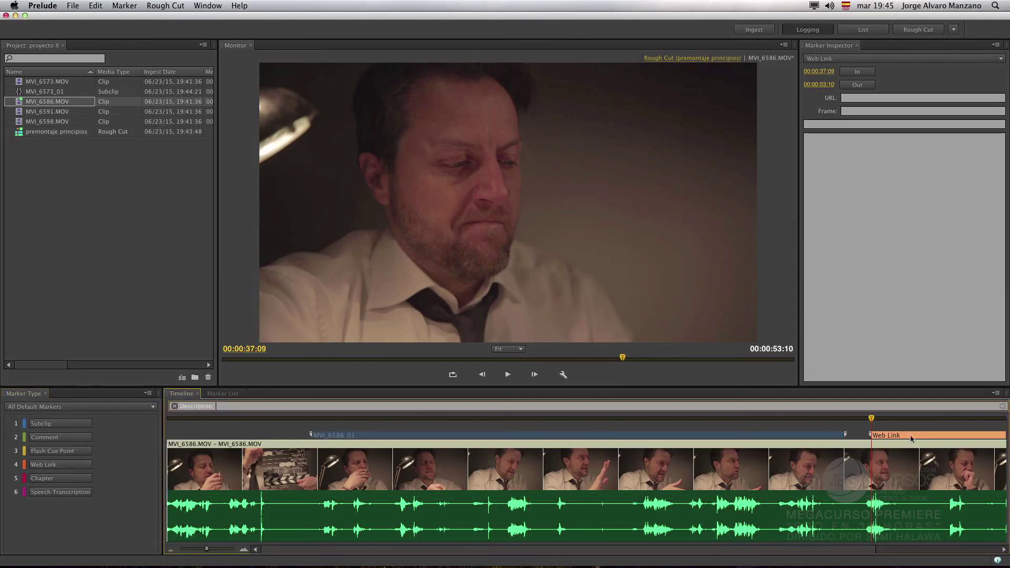
drag(876, 426, 929, 426)
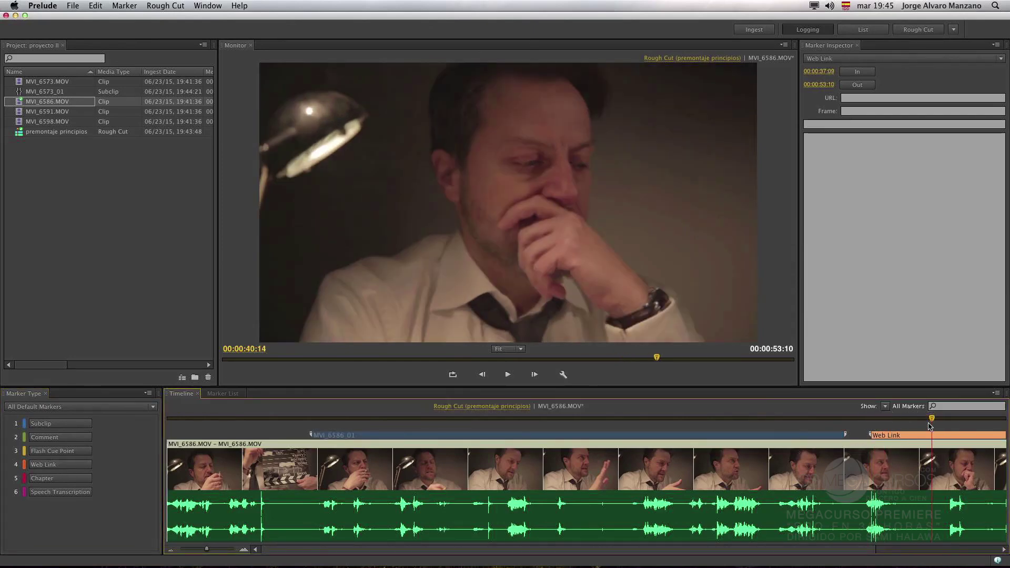
key(o)
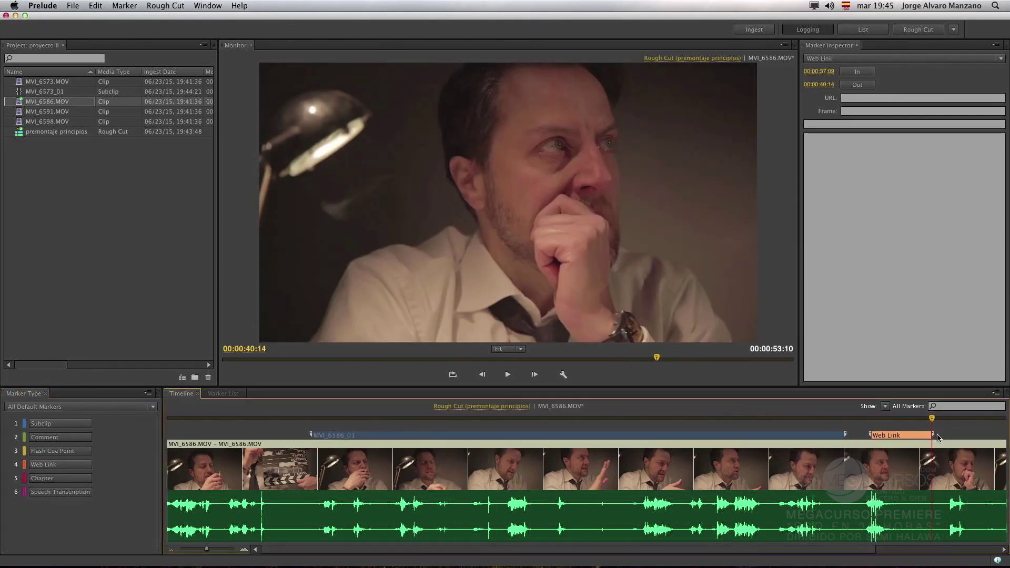
Step: Filter the timeline to Subclip markers only and trim the start of the MVI_6586_01 marker to 00:00:11:09
click(885, 407)
click(884, 408)
click(885, 409)
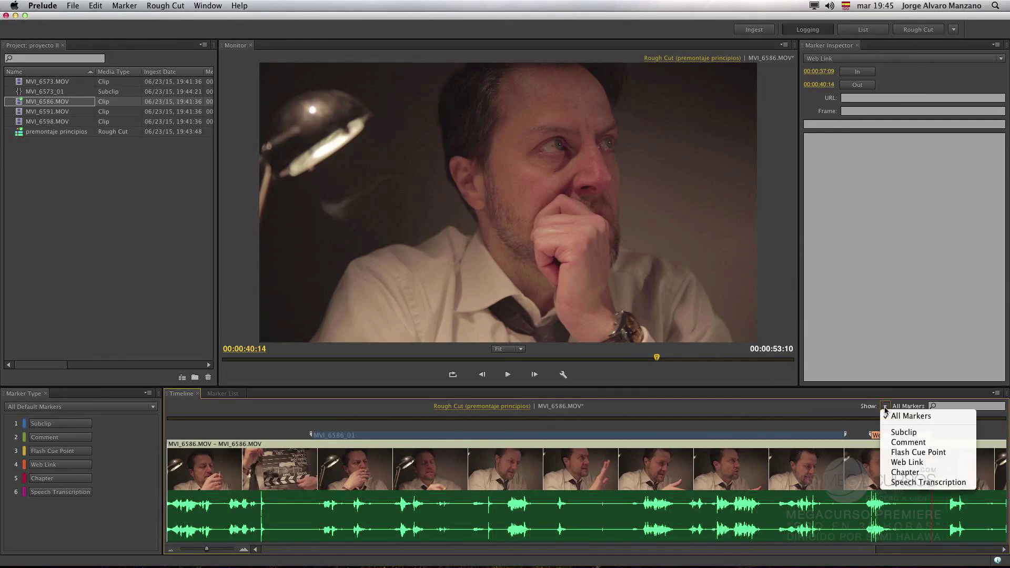
click(897, 428)
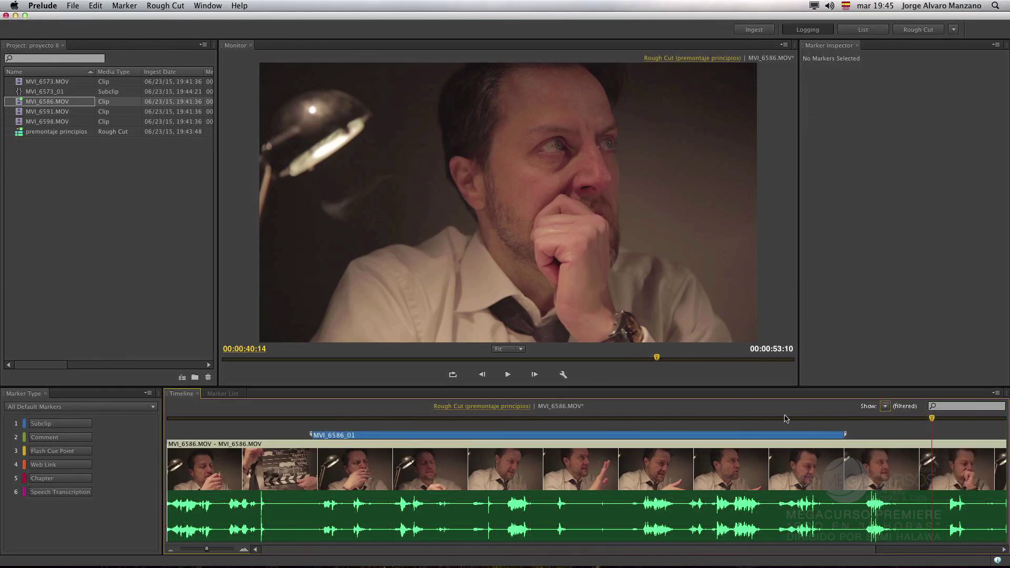
click(366, 434)
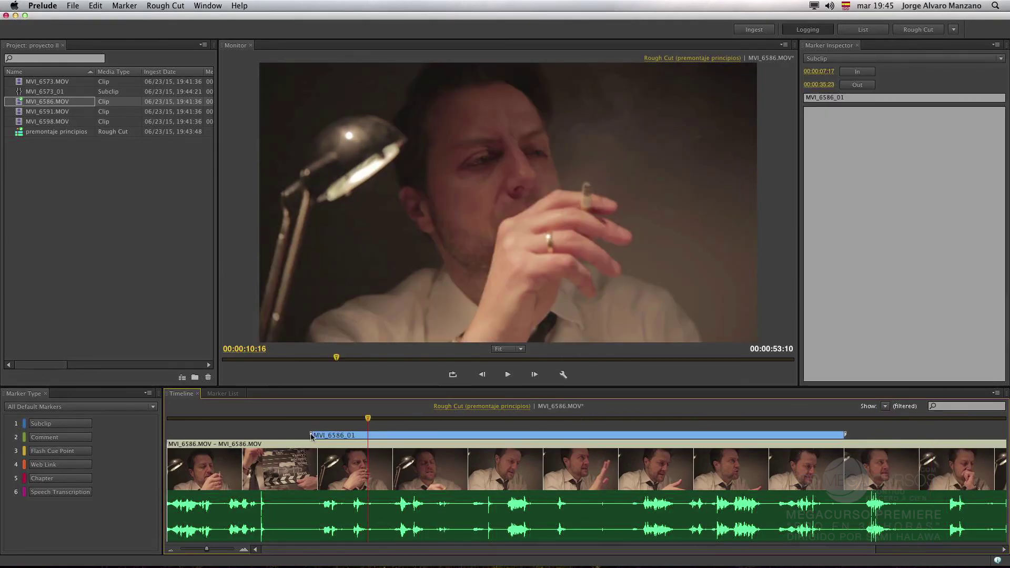
mouse_move(312, 435)
mouse_down()
mouse_move(259, 436)
mouse_move(379, 436)
mouse_up()
Step: Switch to the rough cut premontaje principios and add the subclip MVI_6573_01 to it
click(473, 407)
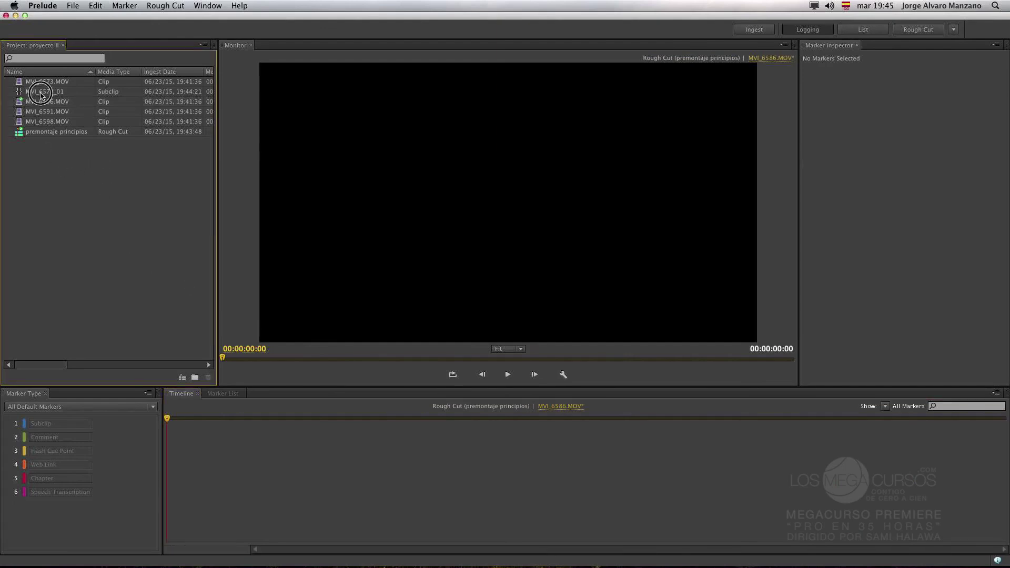
drag(42, 92, 83, 220)
drag(216, 442, 203, 458)
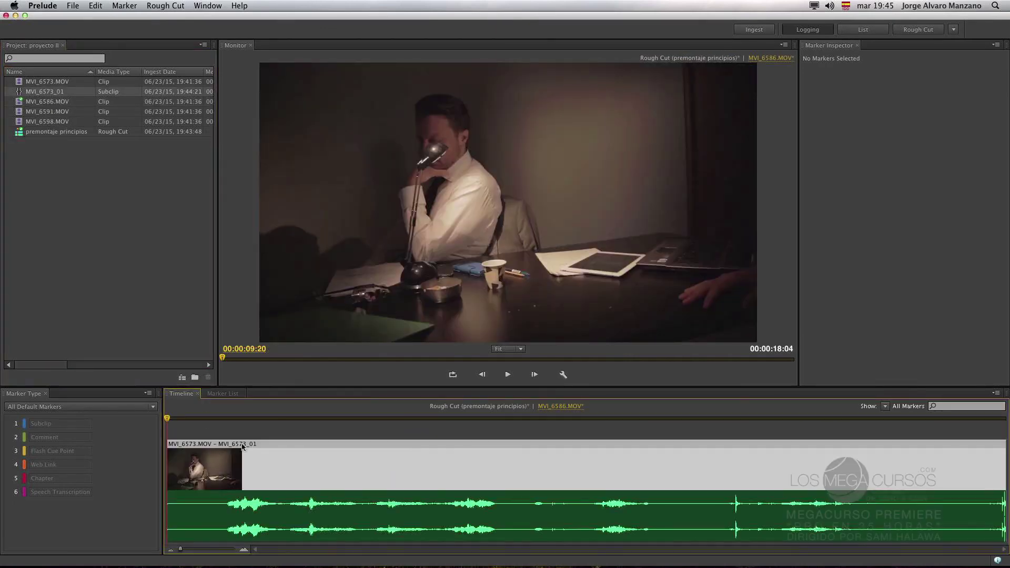
Step: Reopen MVI_6586.MOV in the timeline and preview its MVI_6586_01 subclip at 00:00:19:11
double_click(53, 102)
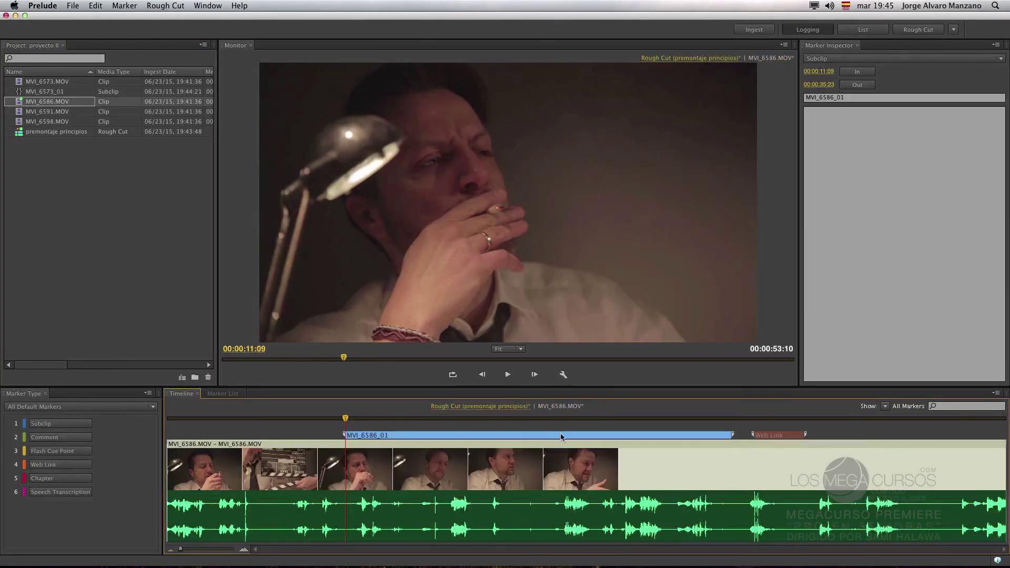
click(472, 418)
click(492, 435)
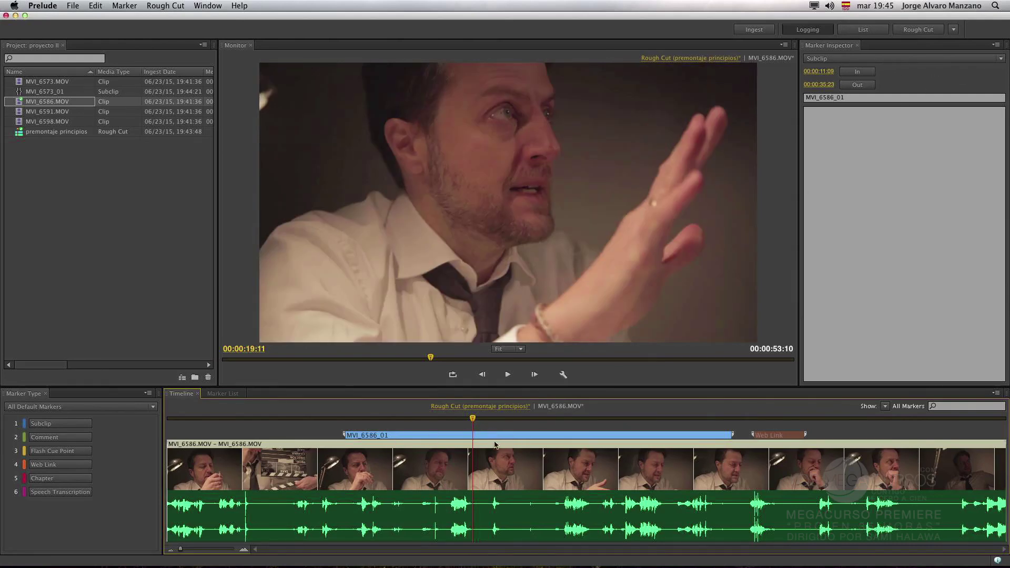
Step: Open MVI_6591.MOV, saving the changes to MVI_6586.MOV, and move the subclip MVI_6586_01 to the end of the project list
double_click(23, 108)
click(557, 299)
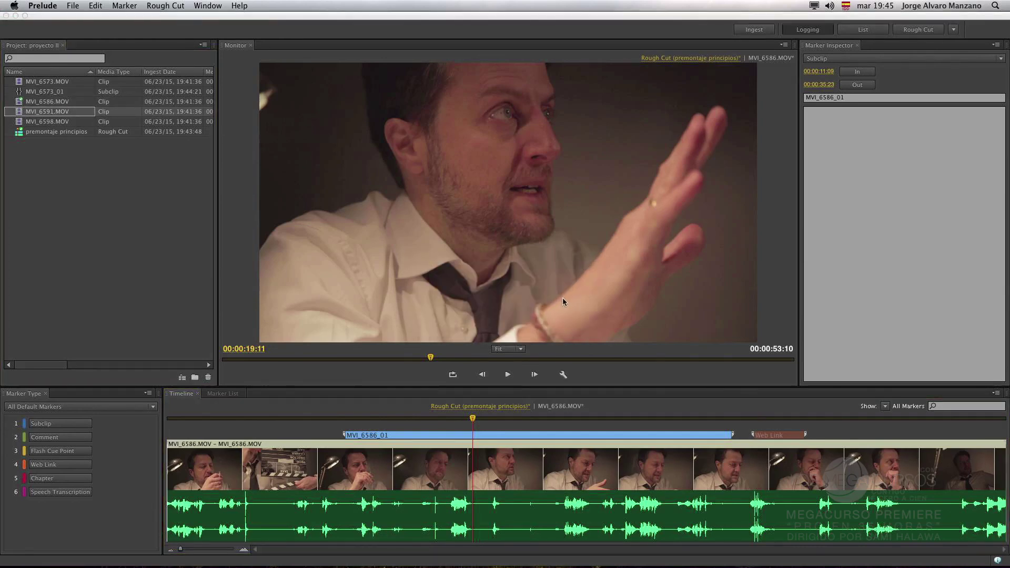
click(23, 111)
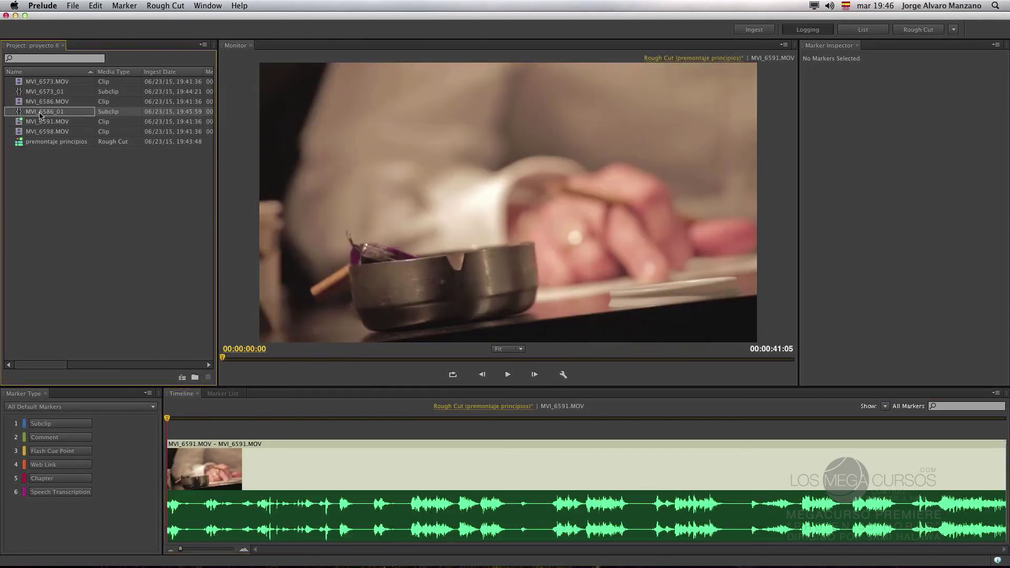
drag(23, 112, 44, 257)
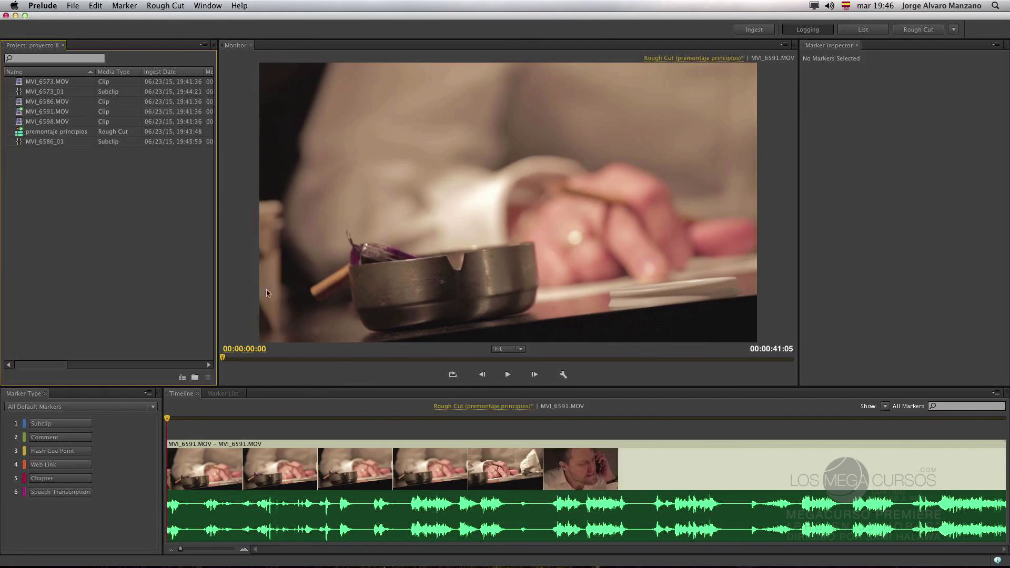
Step: Return to the rough cut premontaje principios and append the subclip MVI_6586_01 to it
click(479, 406)
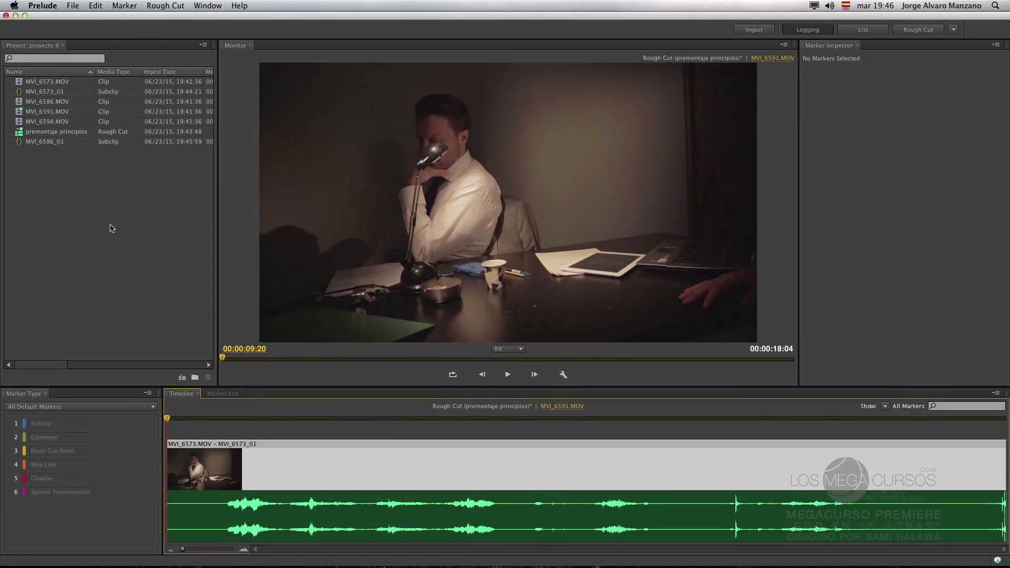
drag(187, 549, 175, 547)
click(41, 149)
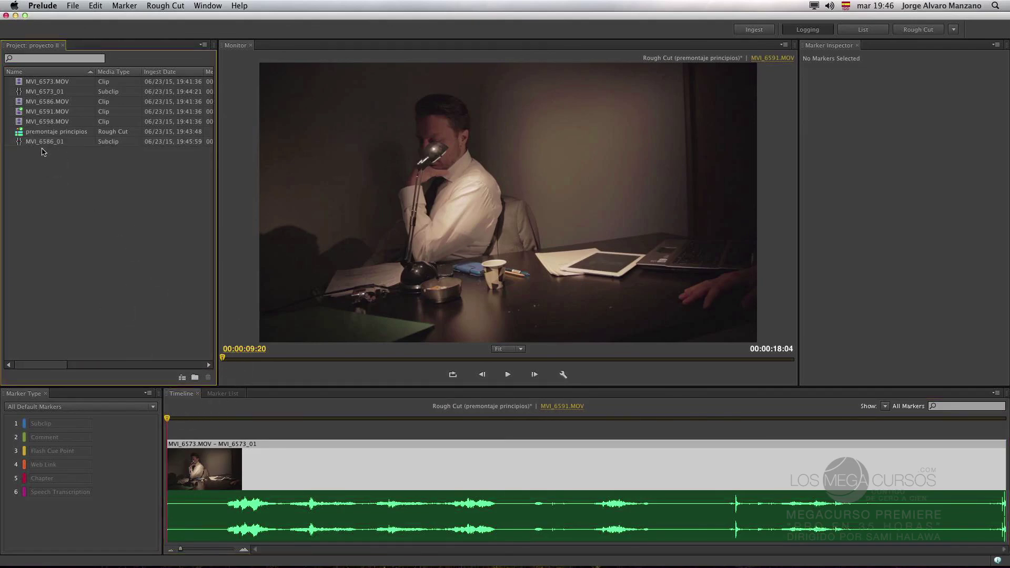
right_click(44, 145)
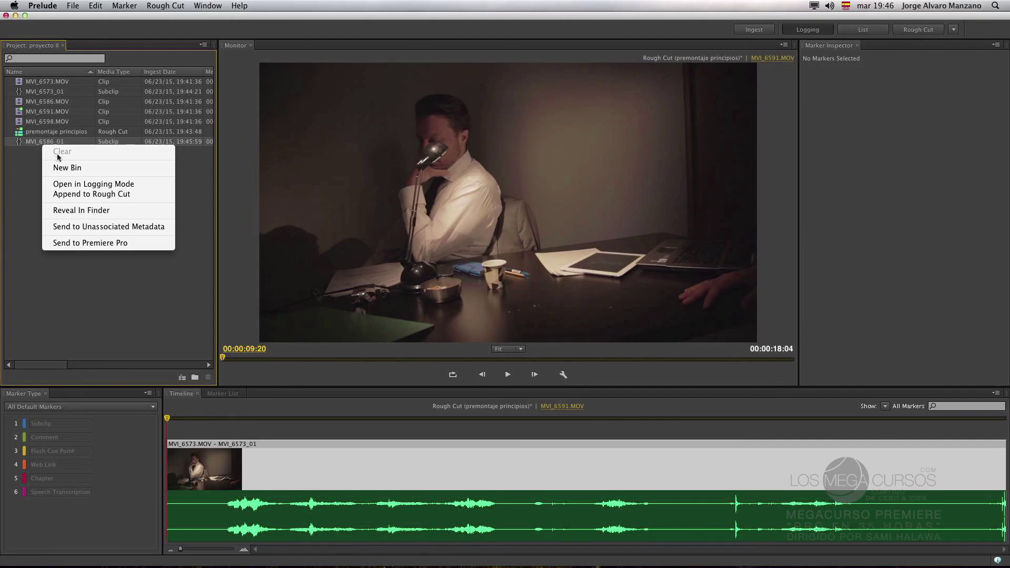
click(103, 198)
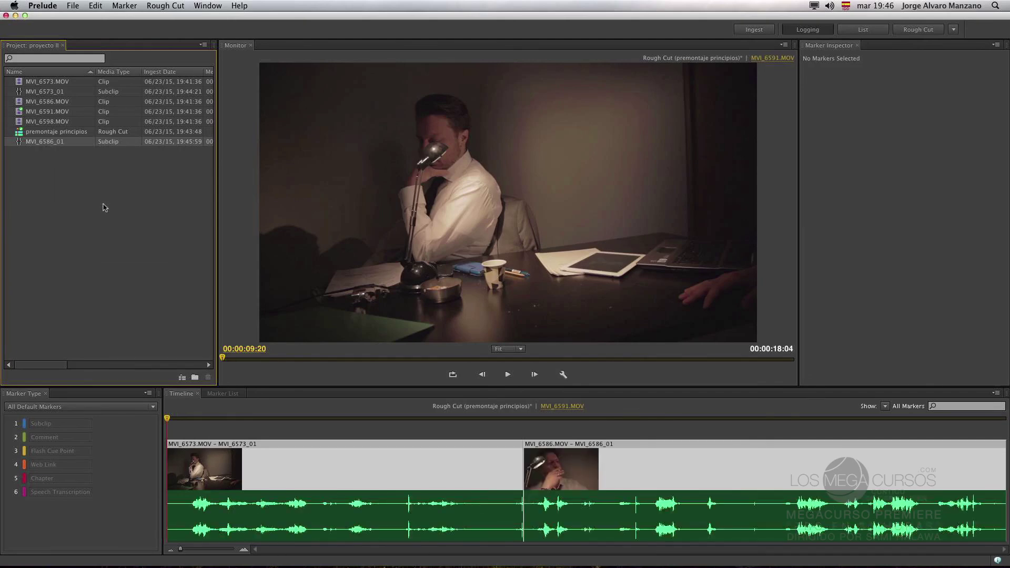
right_click(42, 147)
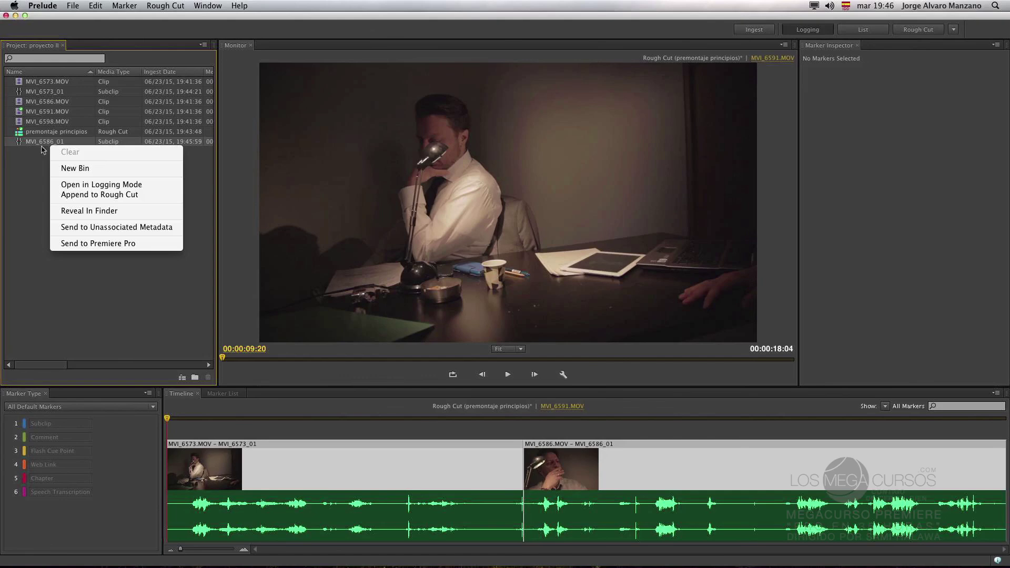
click(33, 180)
right_click(44, 112)
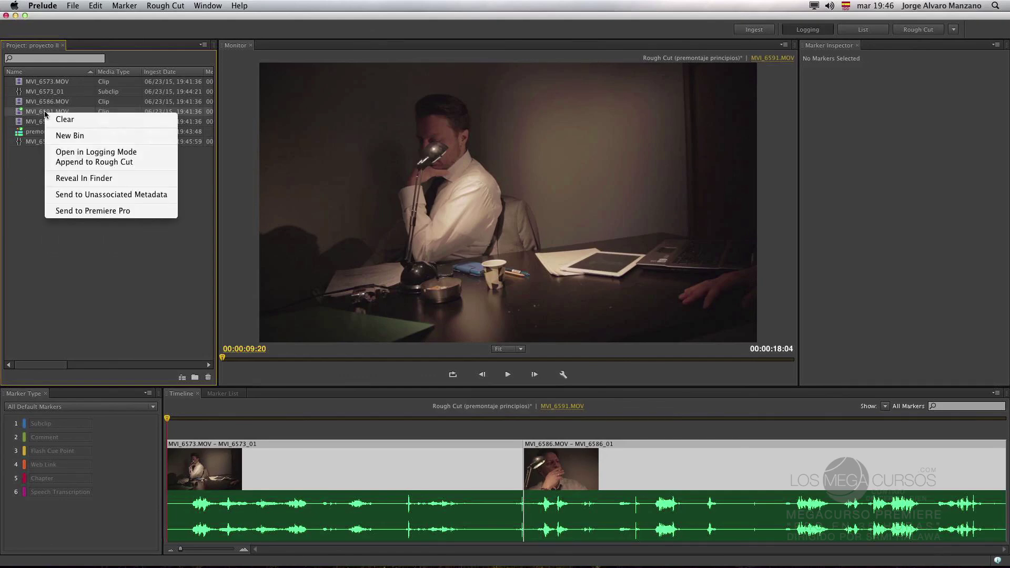
click(24, 183)
Step: Open the clip MVI_6598.MOV in Logging Mode
click(39, 122)
right_click(46, 124)
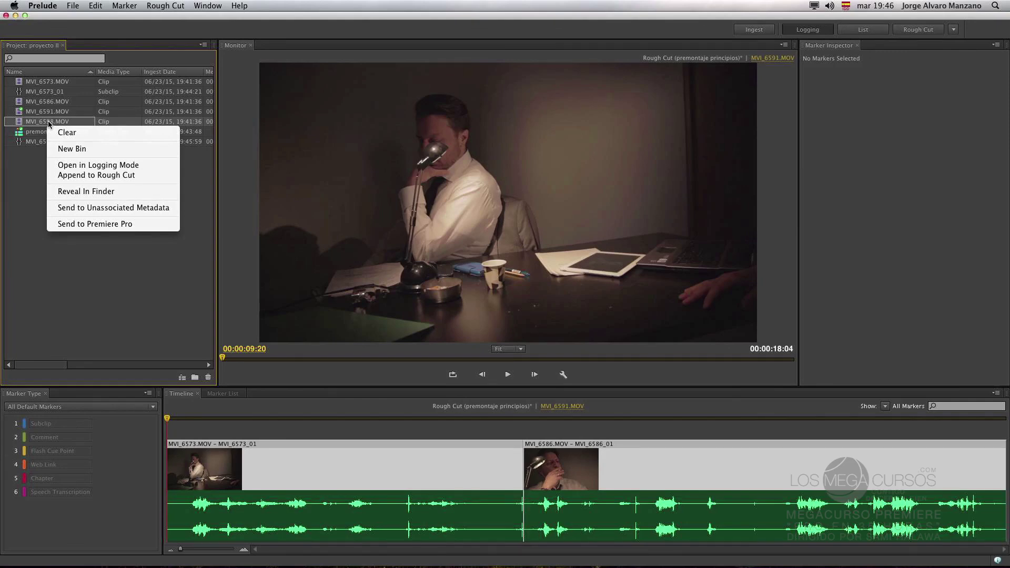
click(122, 166)
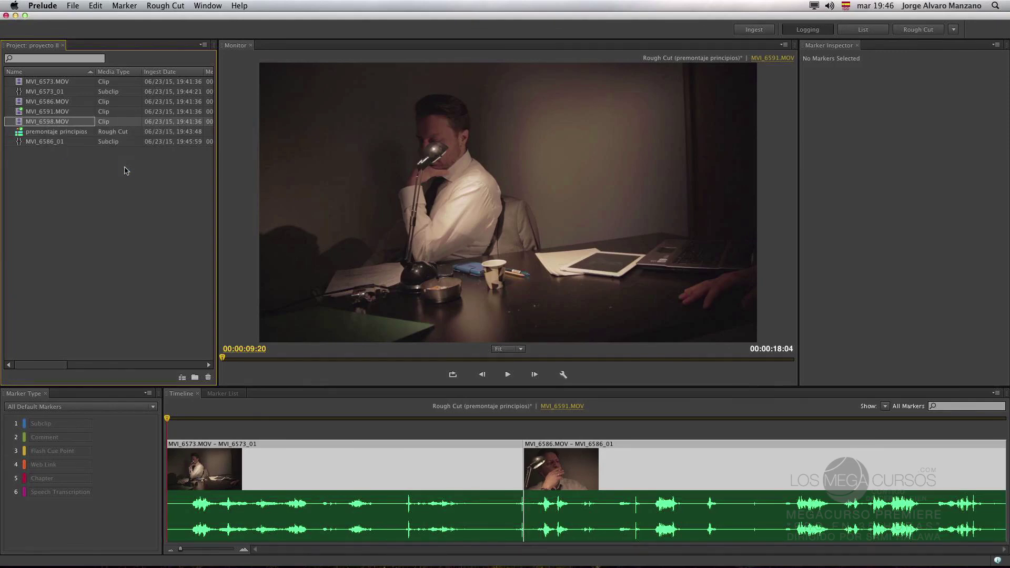
Step: Add a Subclip marker to MVI_6598.MOV from 00:00:05:22 to 00:00:30:00
click(309, 418)
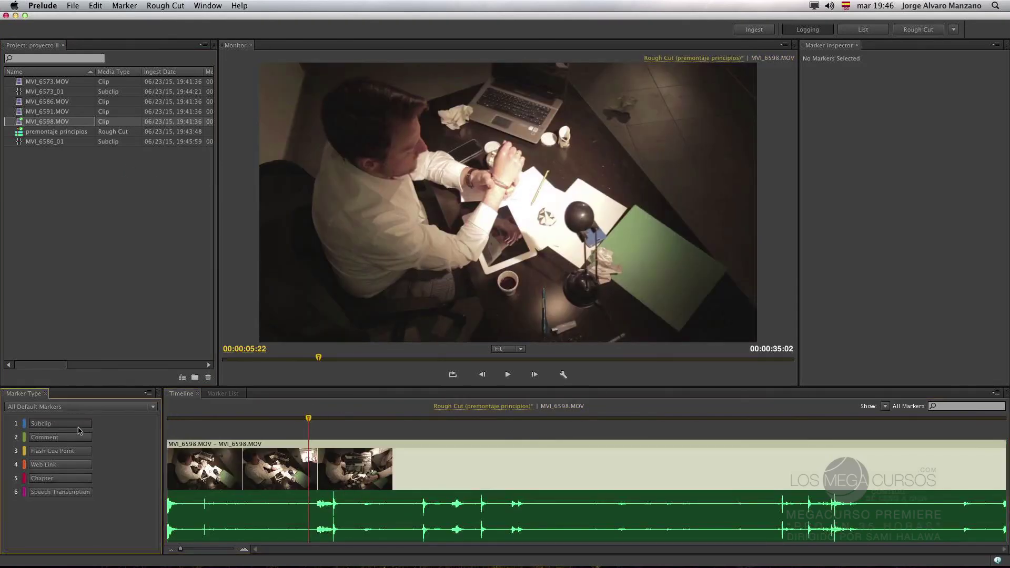
click(77, 425)
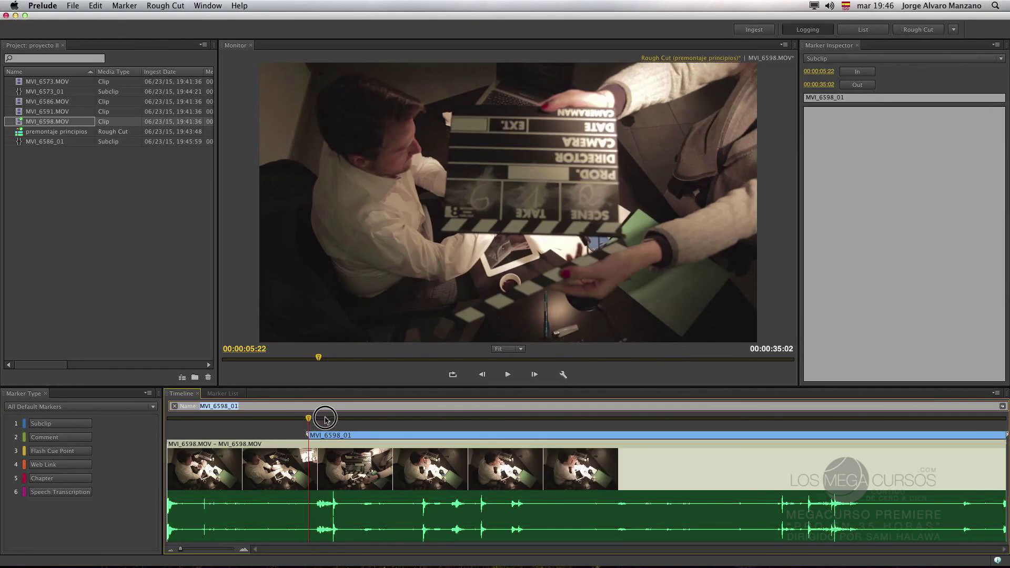
drag(322, 418, 886, 426)
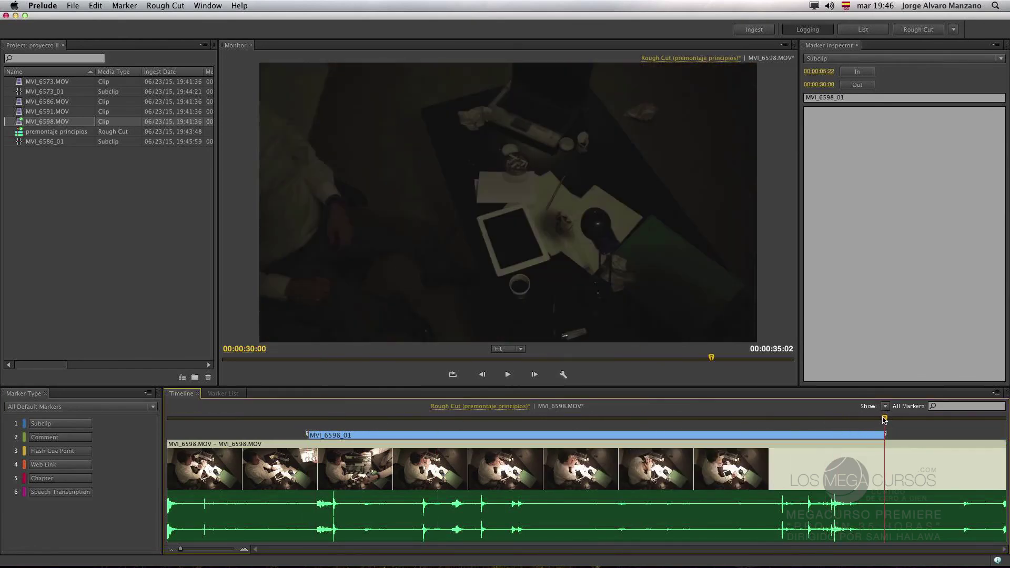
key(o)
Step: Append the clip MVI_6598.MOV to the rough cut and preview its opening at 00:00:06:21
right_click(41, 122)
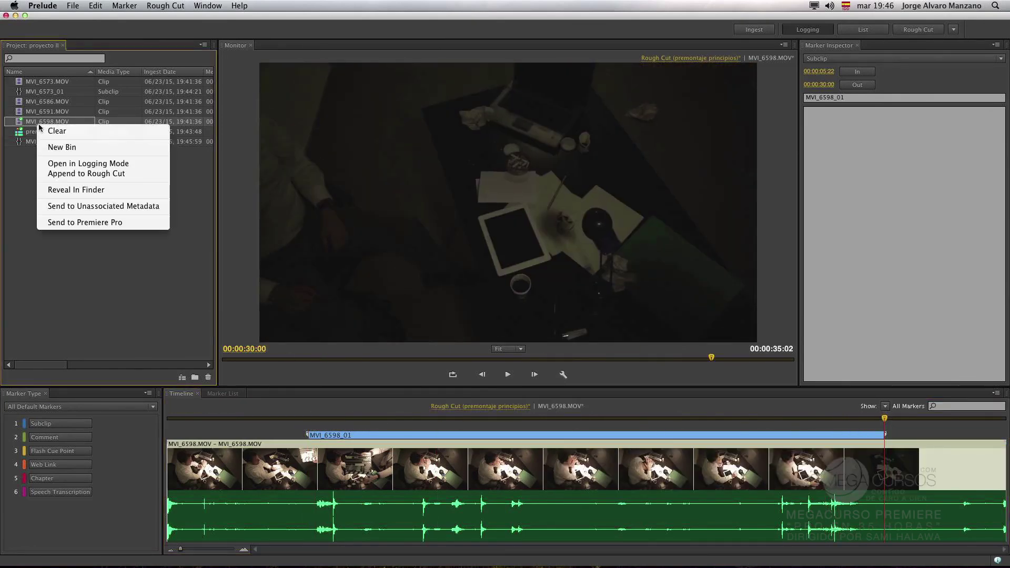
click(88, 174)
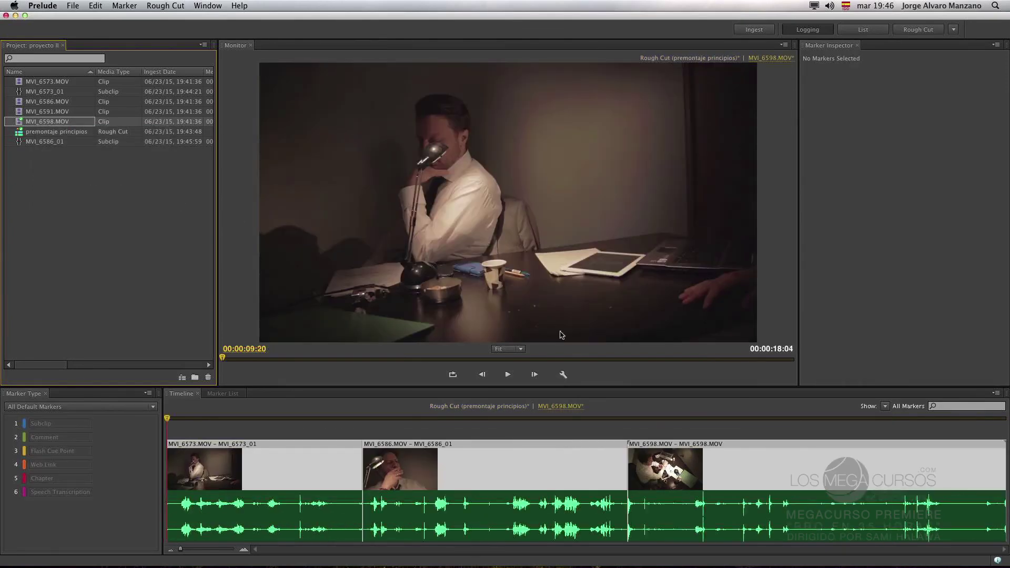
drag(638, 421, 701, 423)
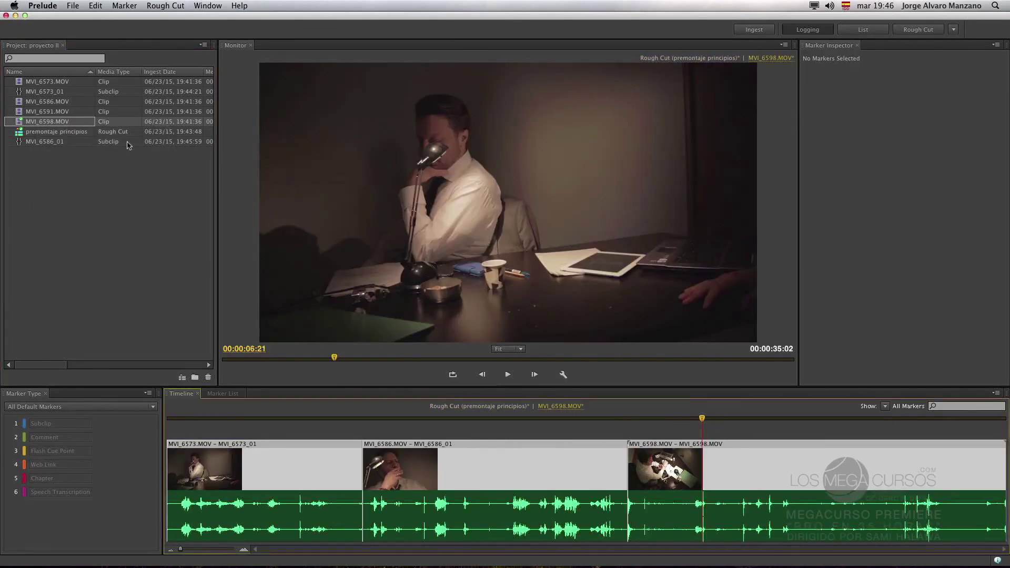
Step: Reopen MVI_6598.MOV and compare the range of its MVI_6598_01 subclip with the clip in the rough cut
double_click(42, 121)
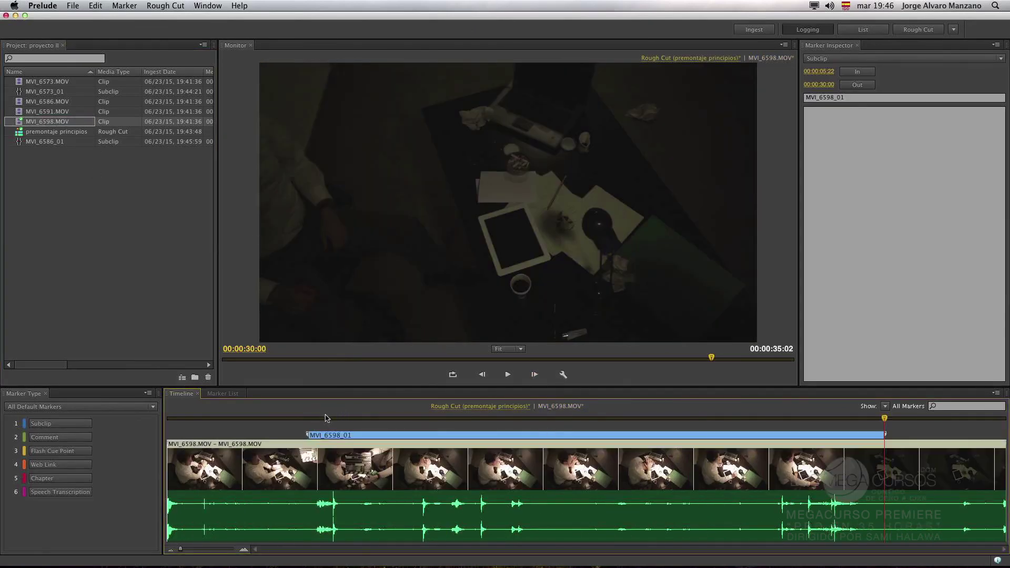
drag(327, 417, 387, 422)
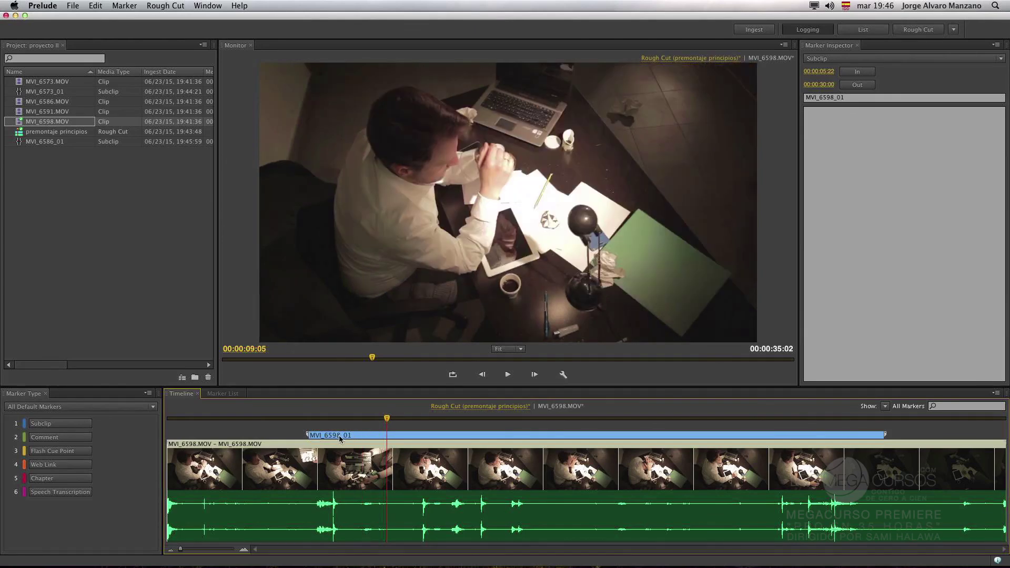
click(456, 409)
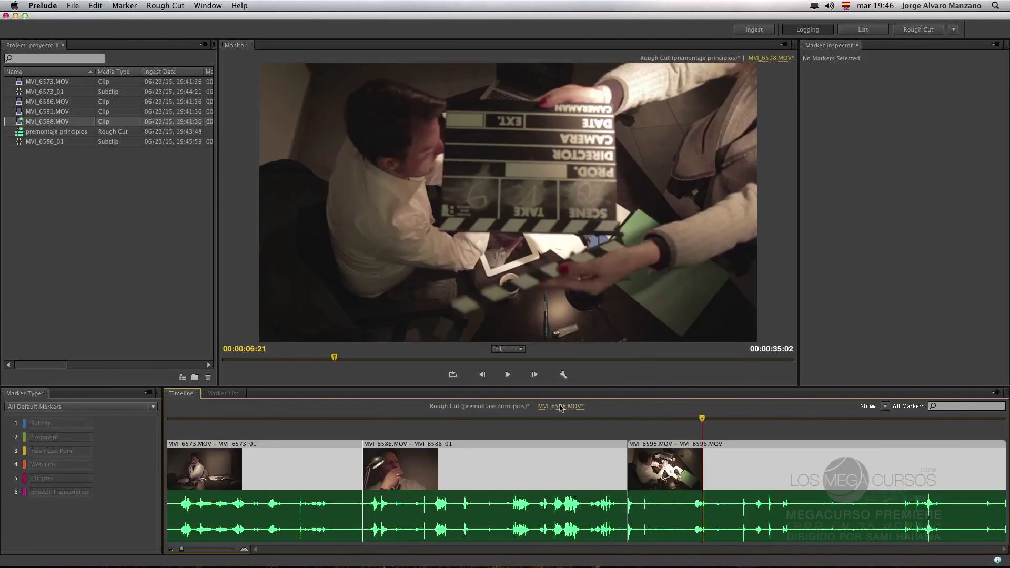
click(561, 408)
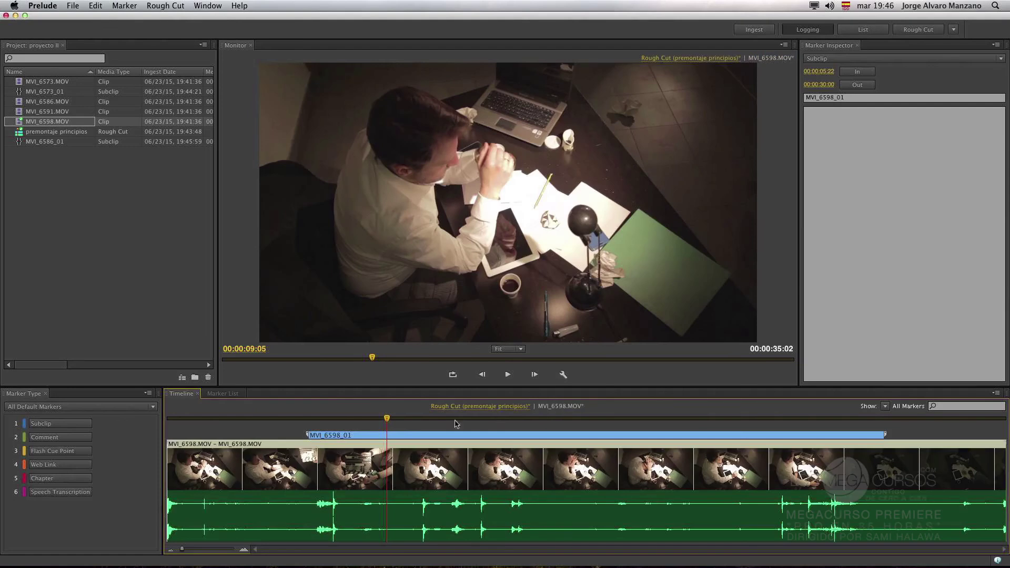
click(392, 435)
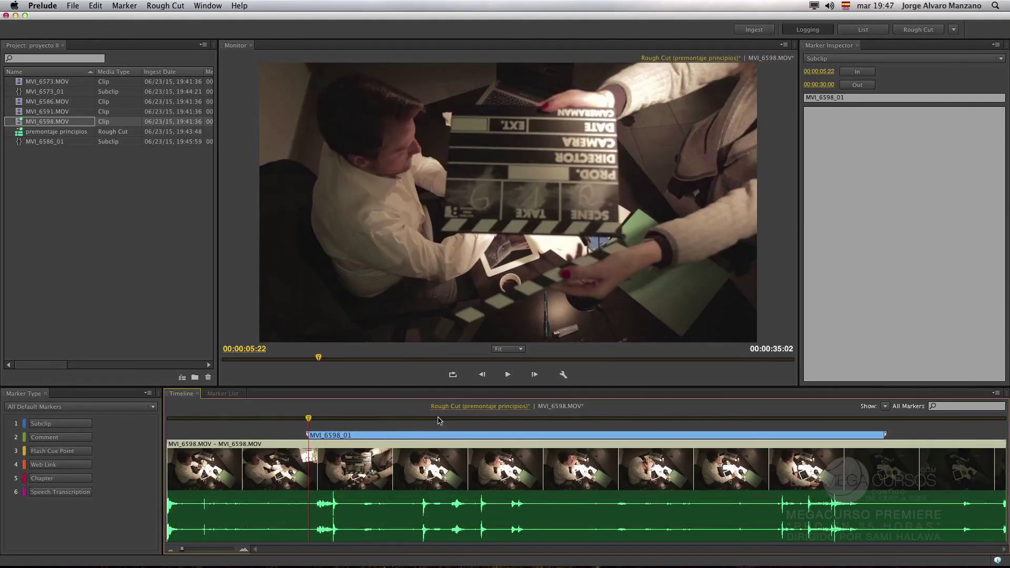
right_click(393, 471)
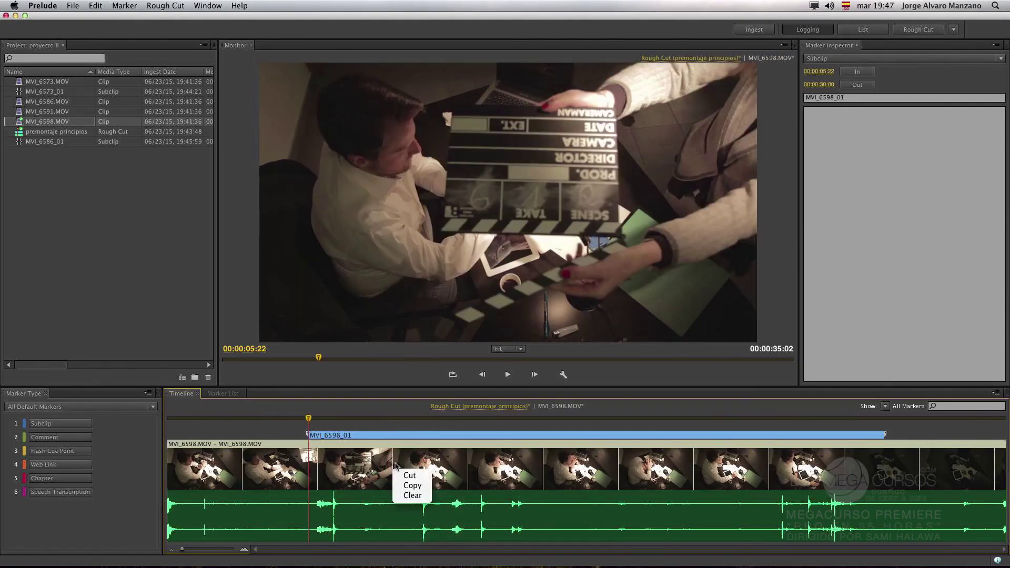
right_click(372, 503)
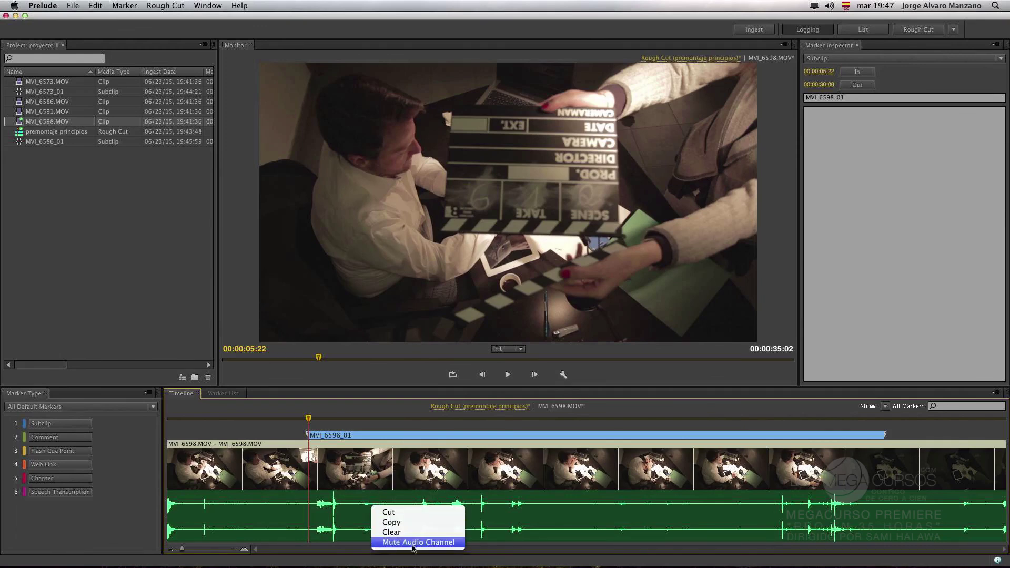
click(569, 439)
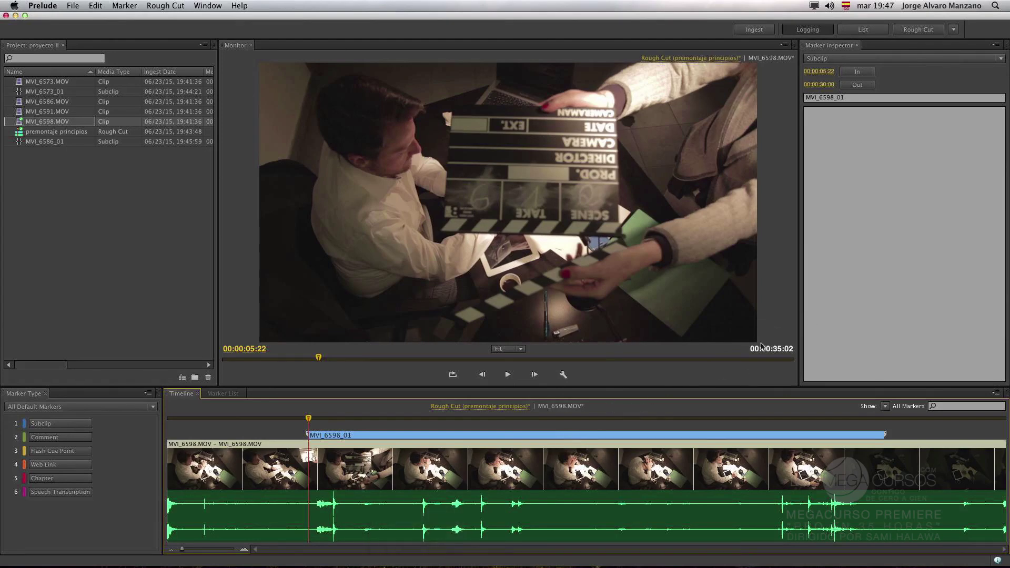
Step: Inspect the MVI_6598_01 marker in the List workspace, and switch the view to the rough cut premontaje principios
click(862, 29)
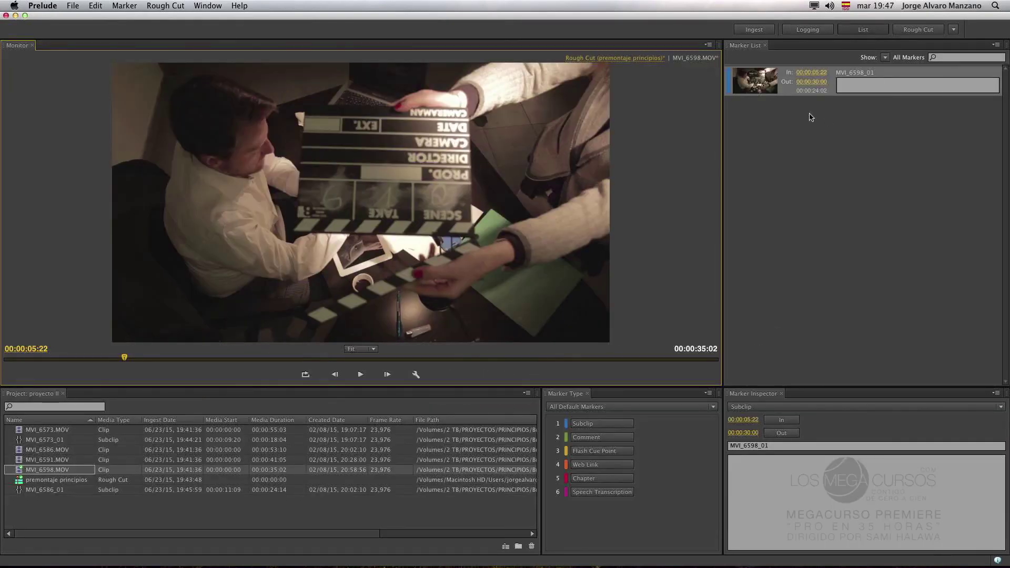
click(745, 86)
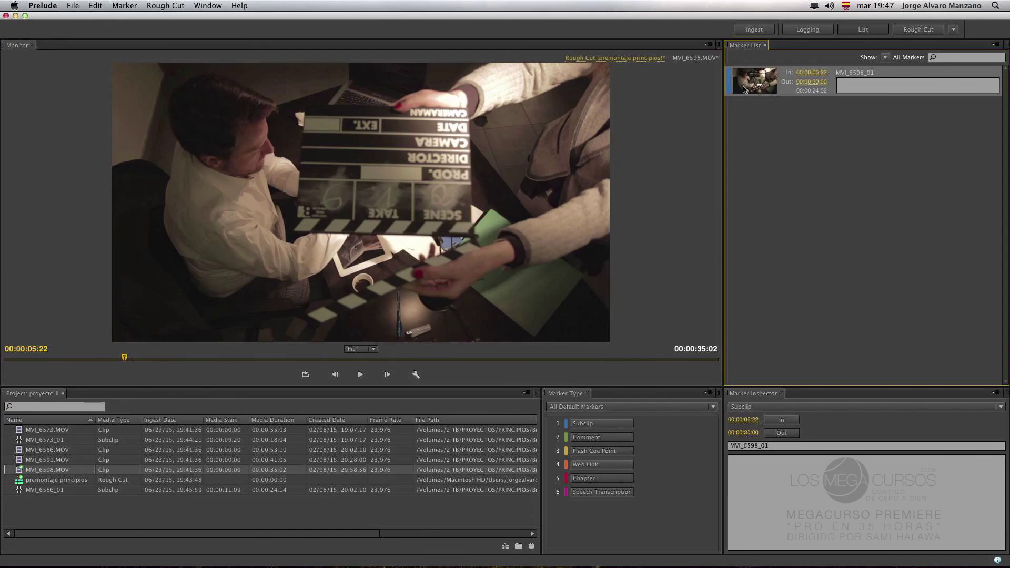
click(728, 86)
mouse_move(728, 86)
mouse_down()
mouse_move(385, 372)
mouse_move(113, 509)
mouse_move(184, 531)
mouse_move(515, 501)
mouse_move(675, 445)
mouse_up()
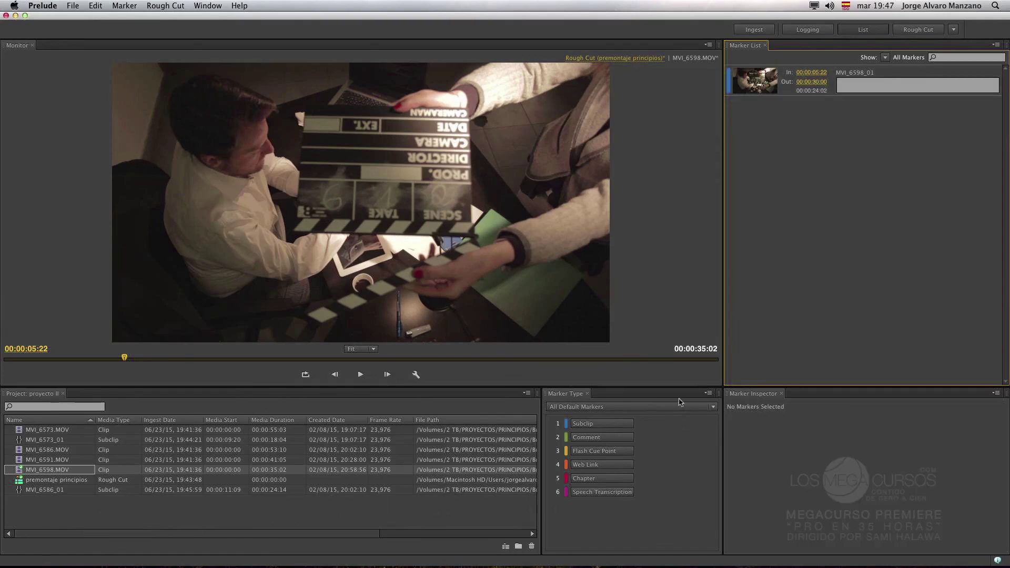
click(754, 81)
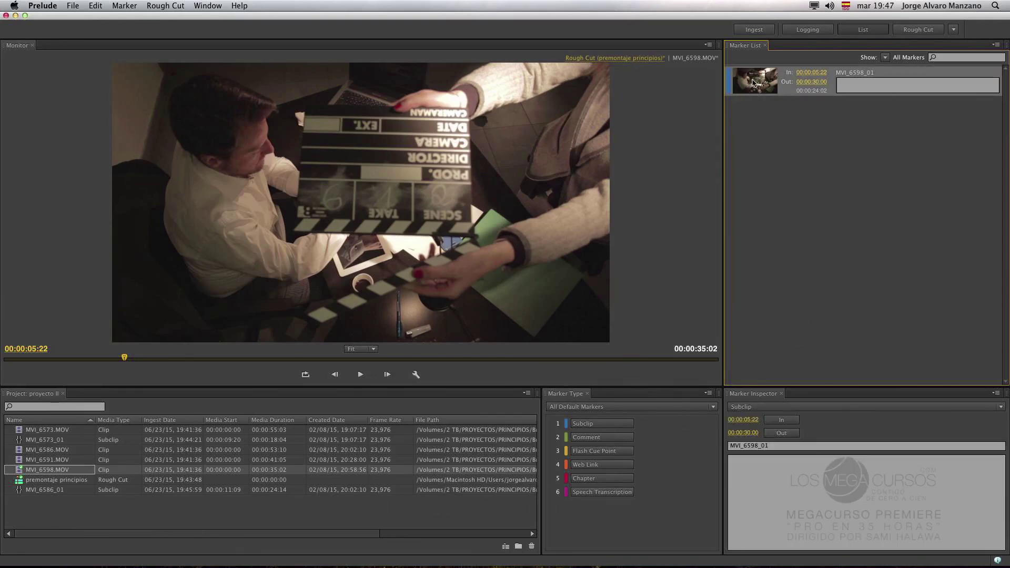
click(611, 61)
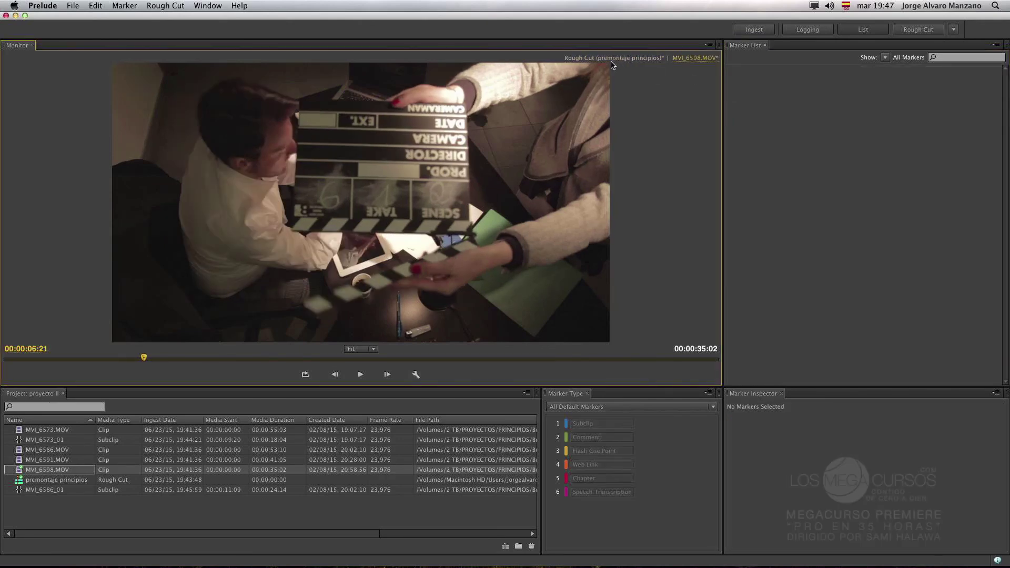
Step: Return to the Logging workspace and look at the Ingest window, closing it without ingesting anything
click(804, 33)
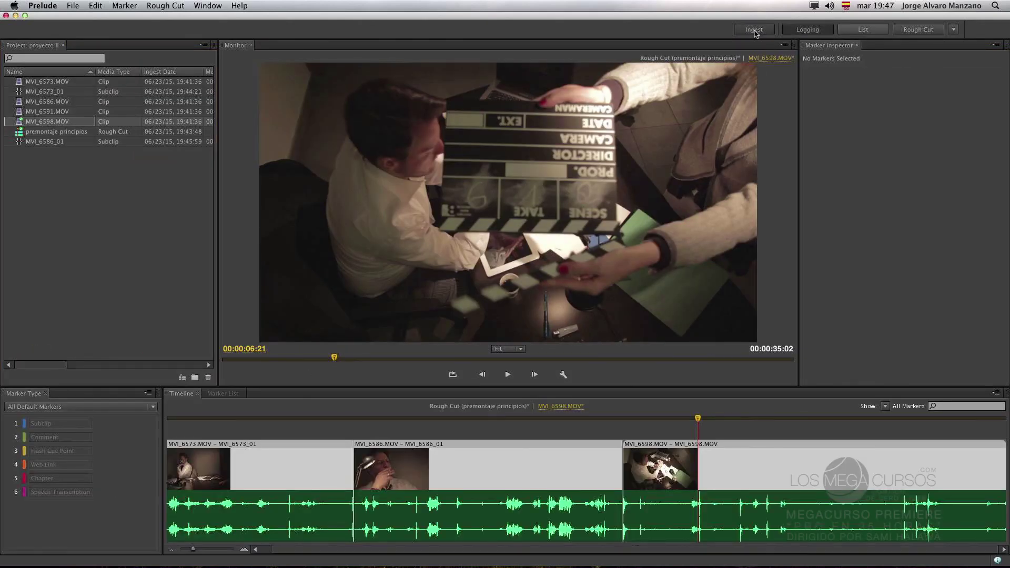
click(755, 30)
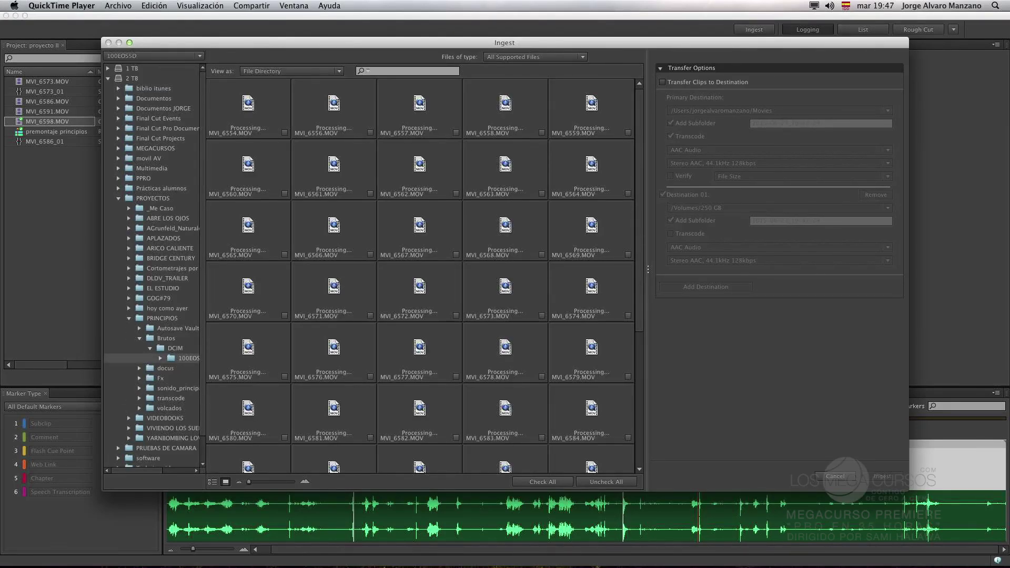
click(835, 476)
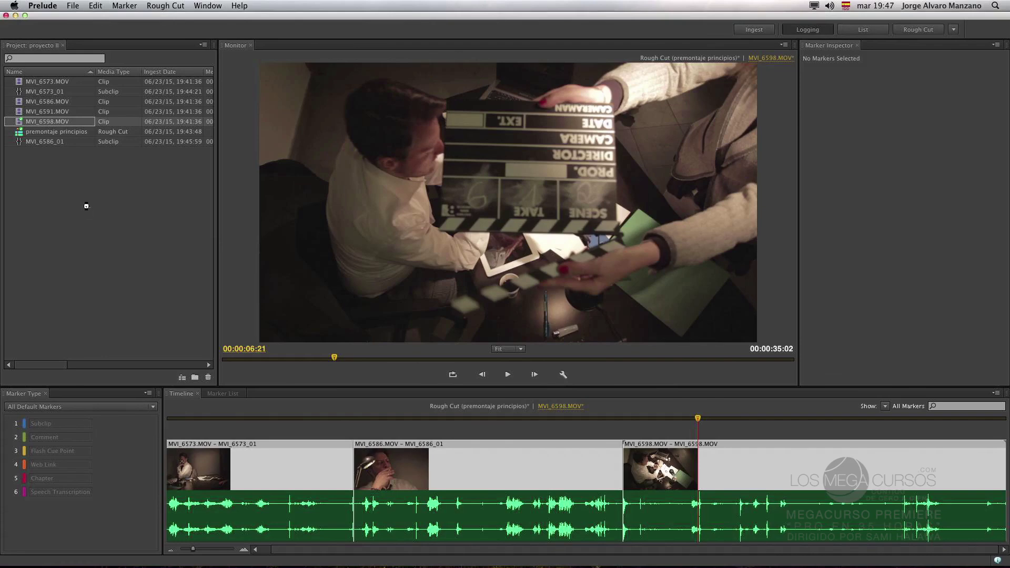
Step: Open the clip MVI_6591.MOV for logging, saving the pending changes to MVI_6598.MOV
click(40, 125)
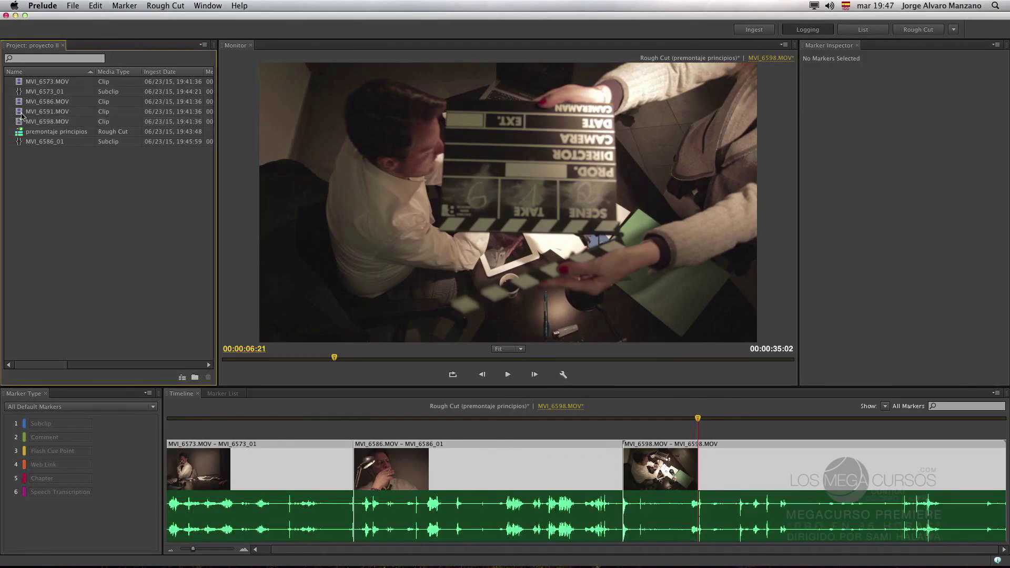
double_click(22, 112)
click(529, 309)
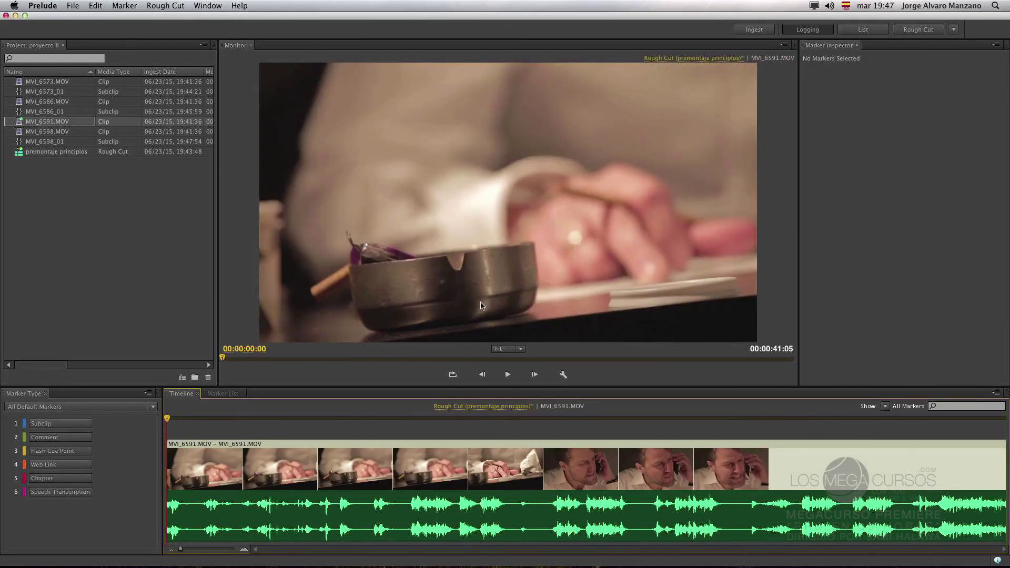
Step: Add a Subclip marker to MVI_6591.MOV from 00:00:05:08 to 00:00:20:19
click(274, 420)
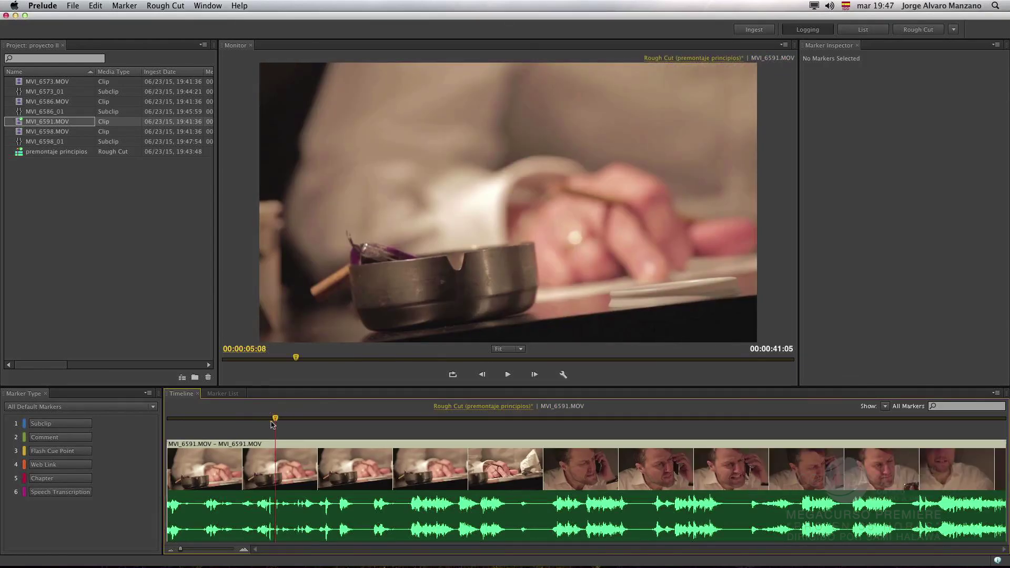
click(61, 423)
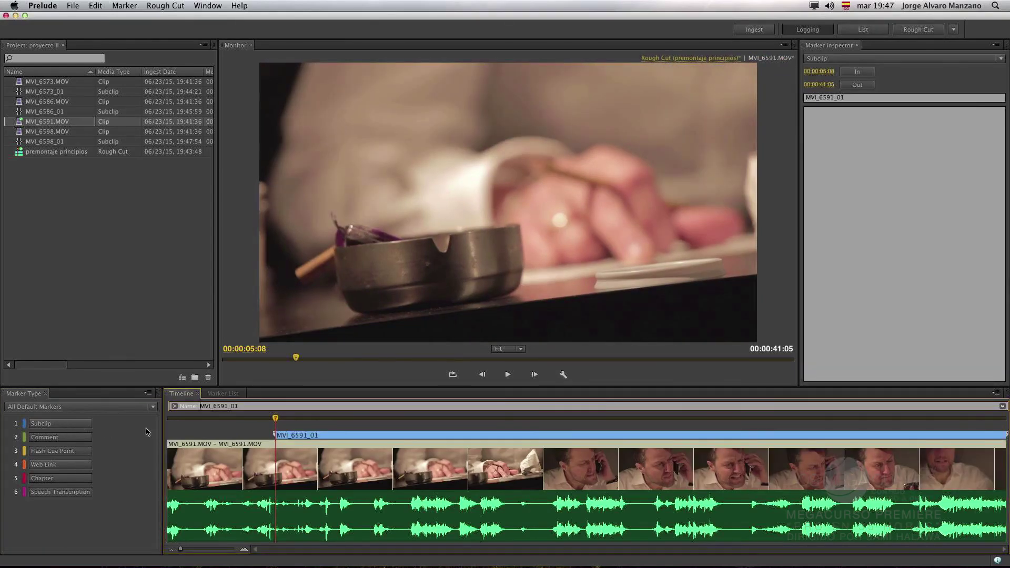
mouse_move(287, 420)
mouse_down()
mouse_move(442, 419)
mouse_move(591, 435)
mouse_up()
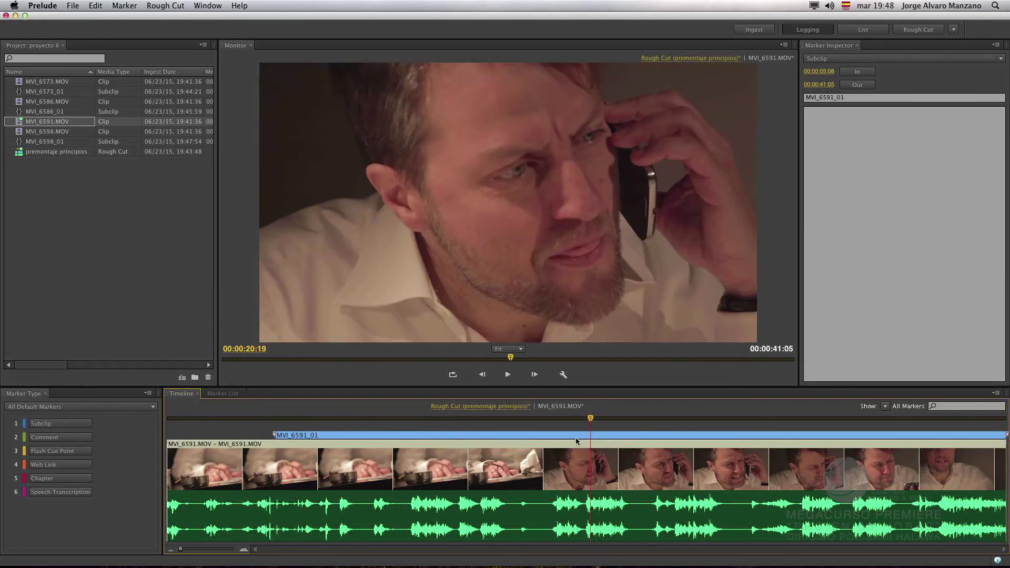
key(o)
Step: Play back the later part of the MVI_6591_01 subclip and stop just before its out point
click(462, 425)
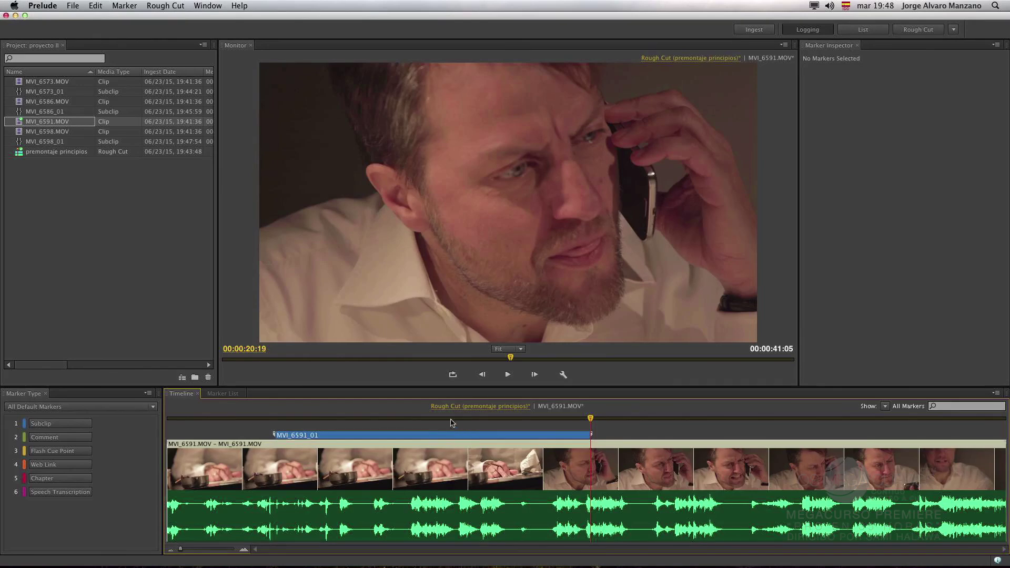
click(446, 419)
click(510, 375)
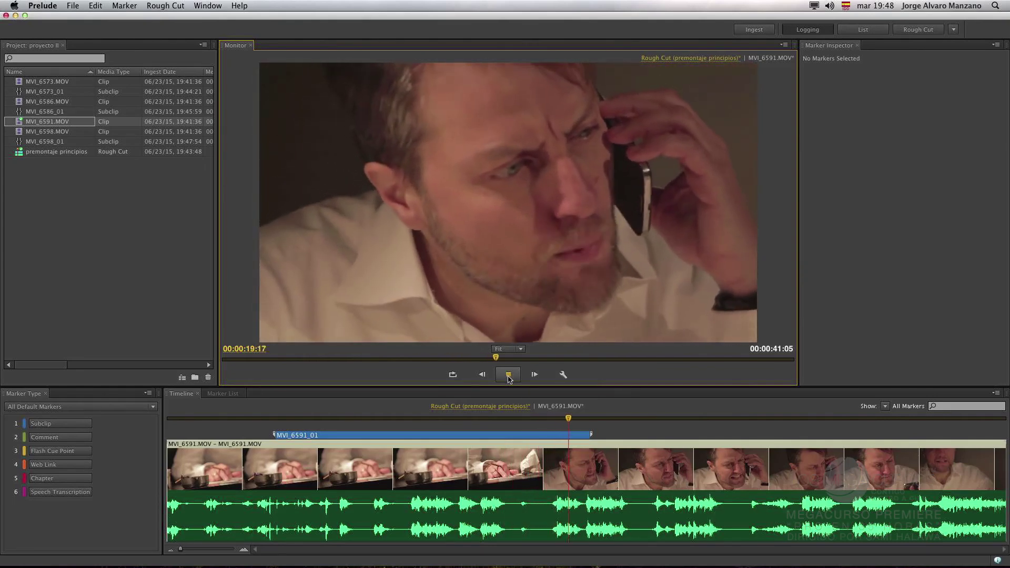
click(509, 376)
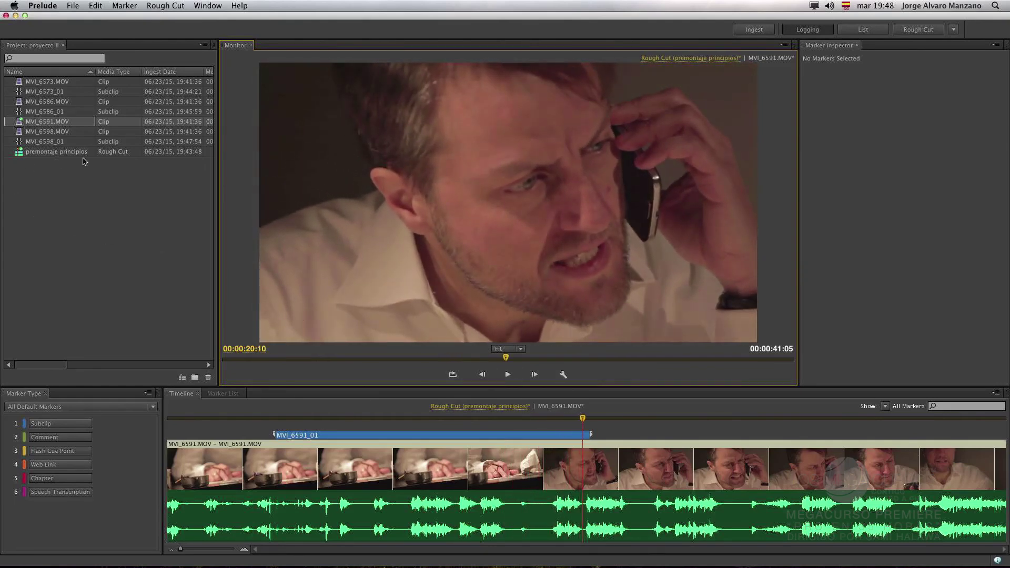
right_click(589, 174)
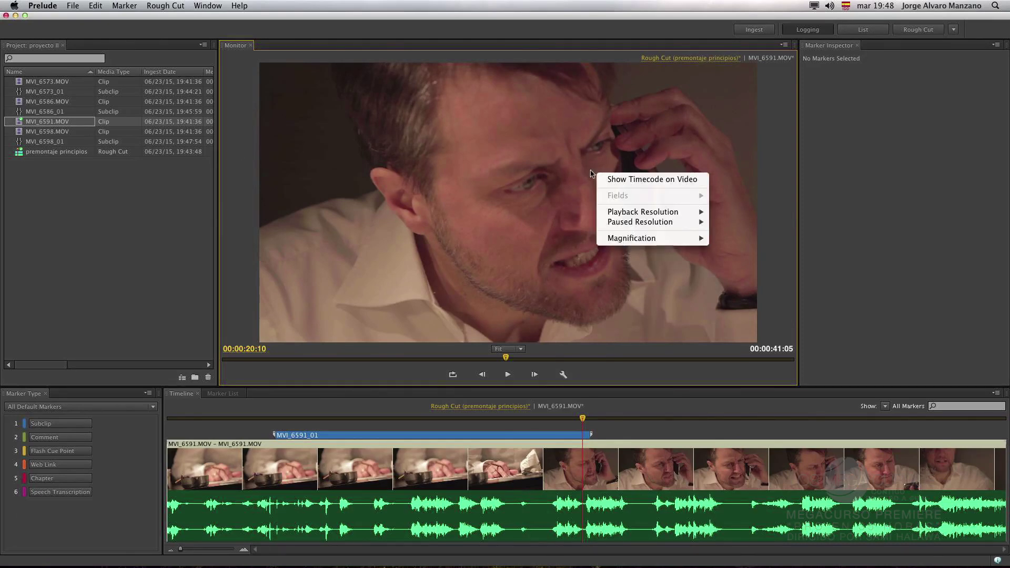
click(587, 176)
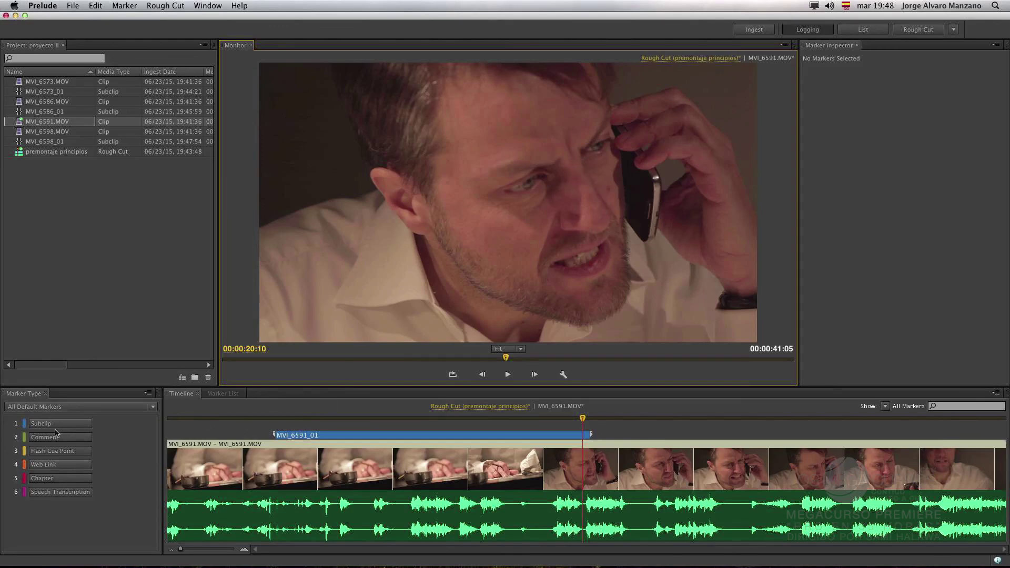
click(848, 119)
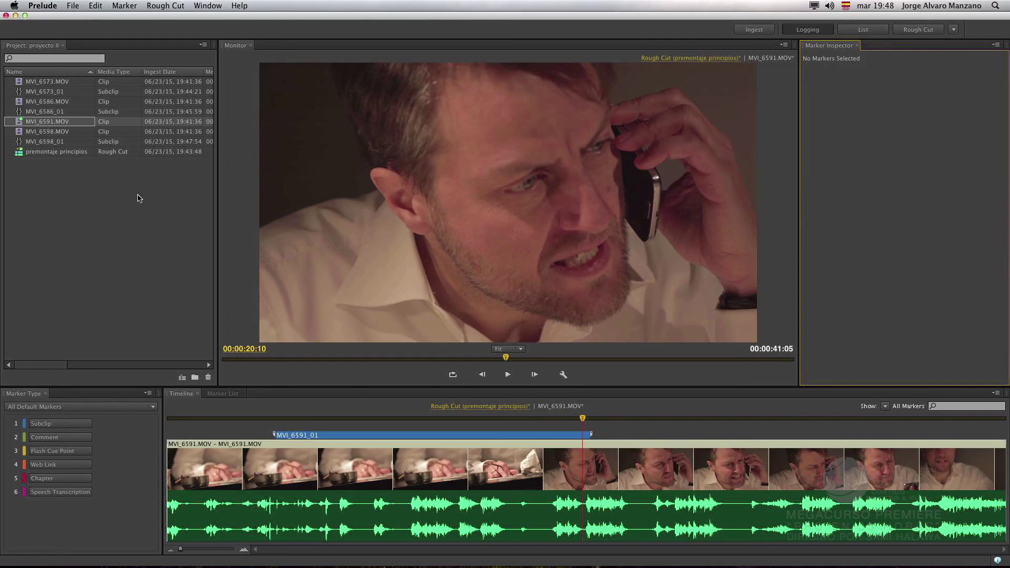
Step: Open MVI_6598.MOV, saving the changes to MVI_6591.MOV, and show the rough cut near the start of its MVI_6598.MOV clip
double_click(51, 132)
click(560, 303)
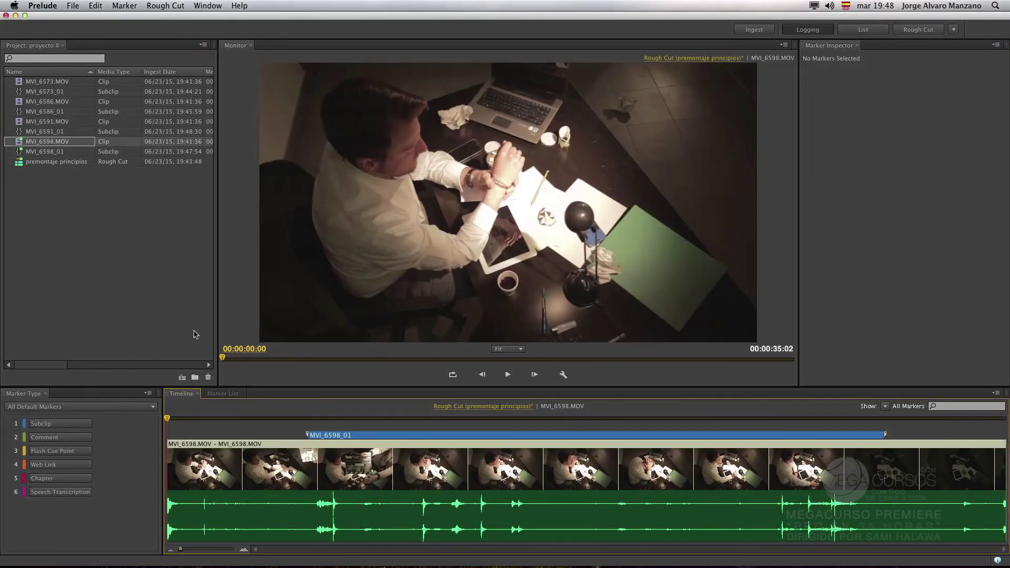
click(708, 59)
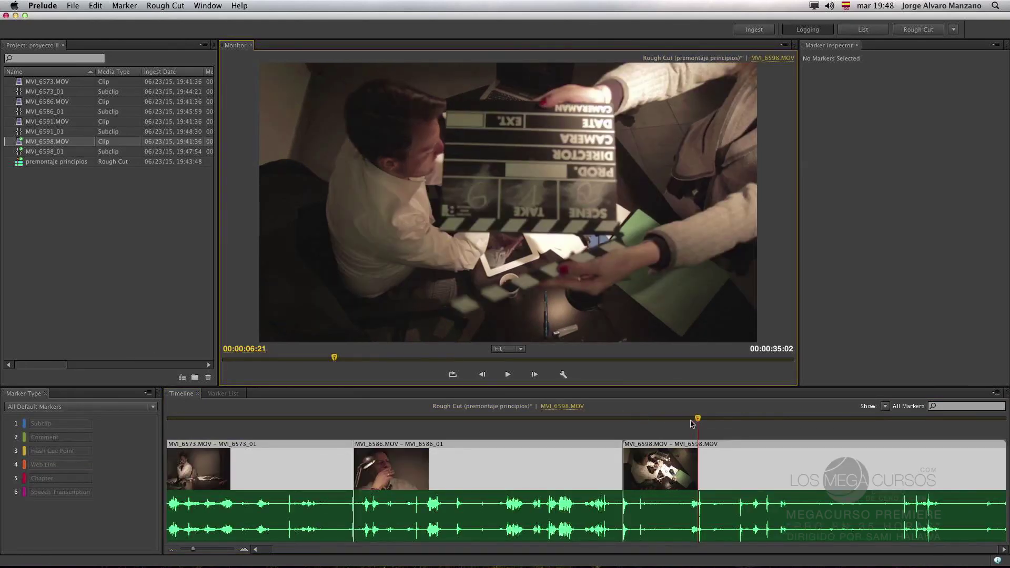
drag(695, 419, 630, 423)
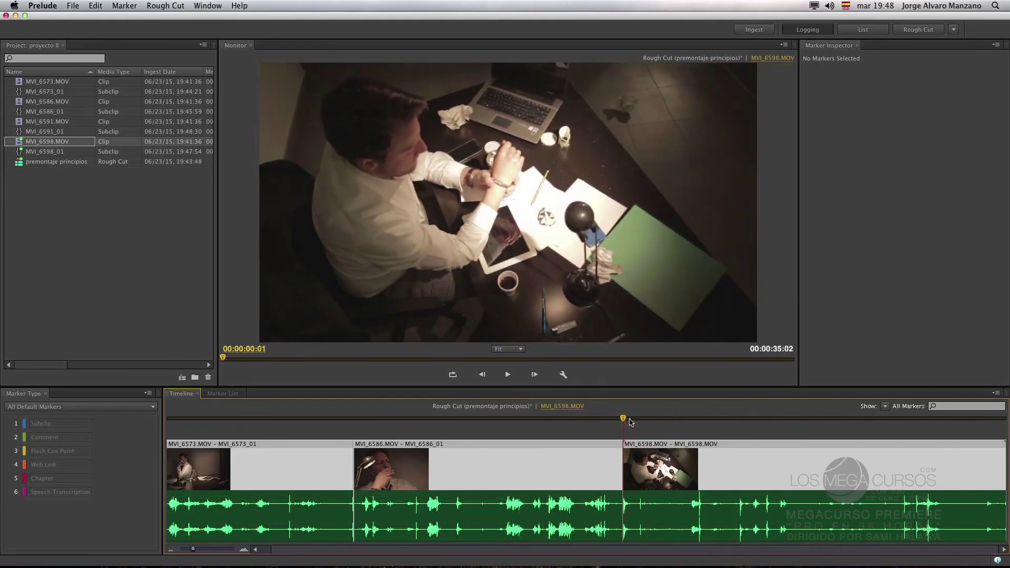
Step: Append the subclips MVI_6598_01 and MVI_6591_01 to the rough cut
click(47, 152)
right_click(50, 154)
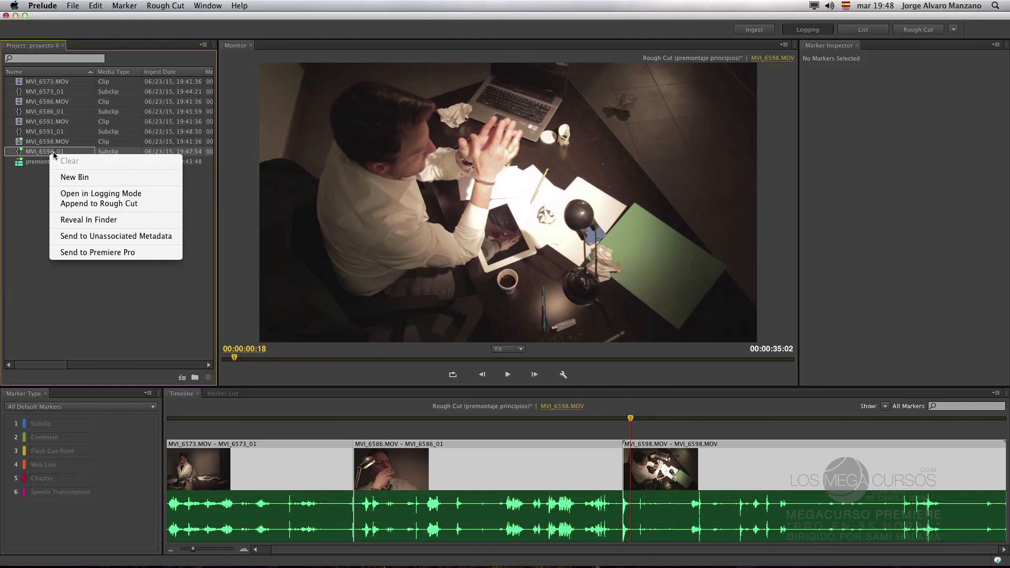
click(112, 204)
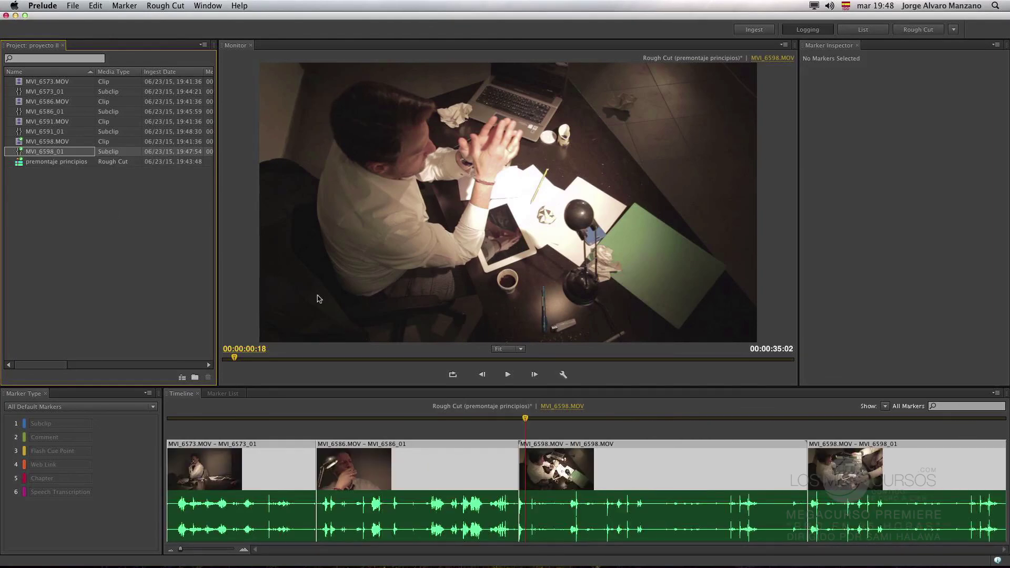
click(55, 132)
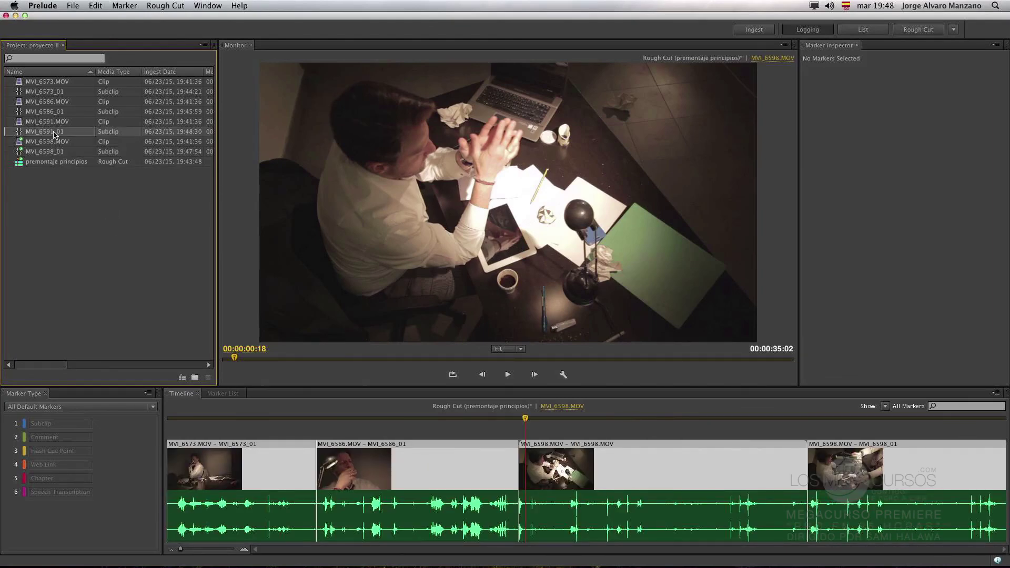
right_click(53, 136)
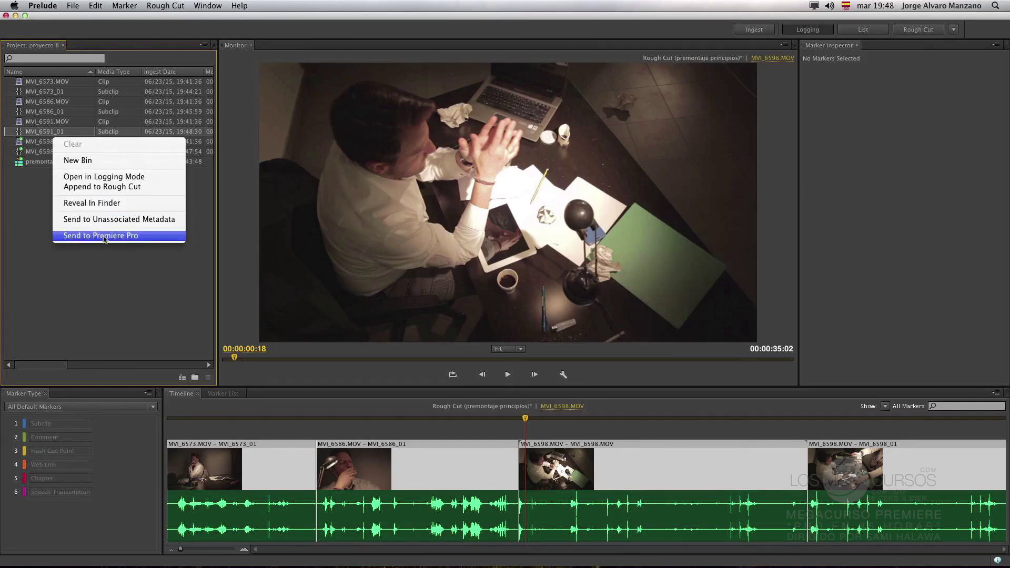
click(185, 240)
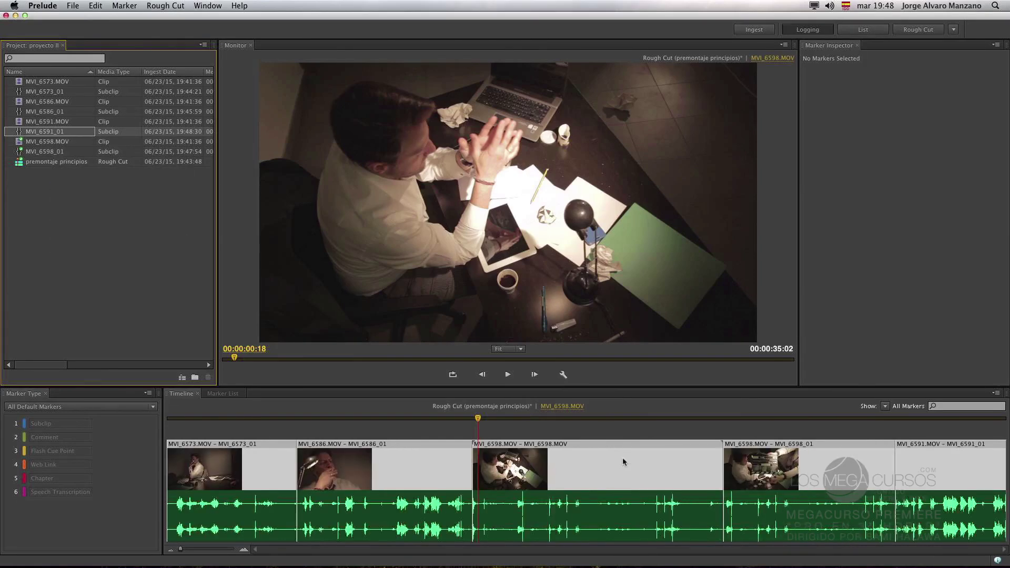
Step: Move the playhead near the start of the rough cut and delete the full-length MVI_6598.MOV clip from it
click(422, 425)
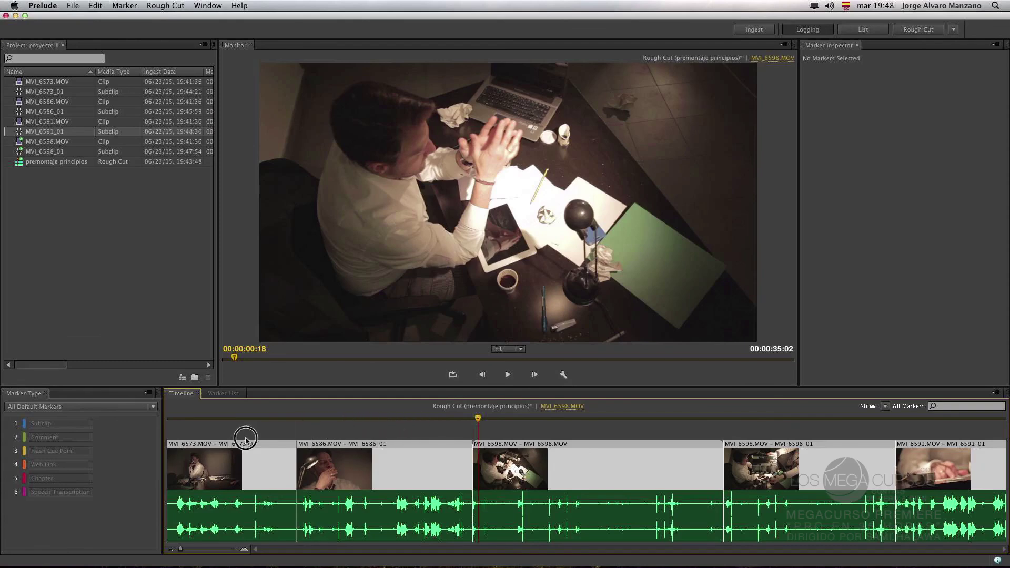
click(178, 418)
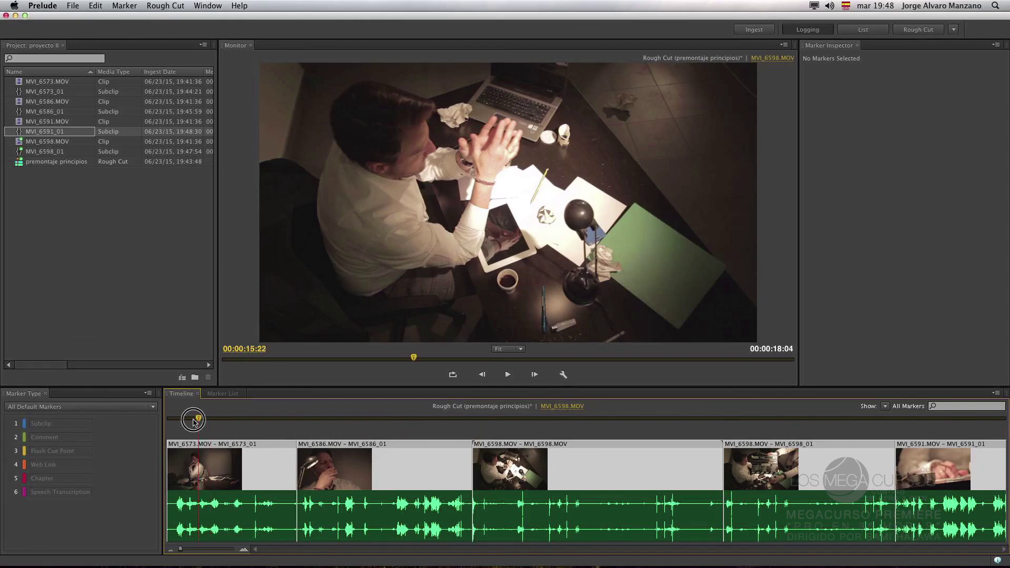
click(513, 441)
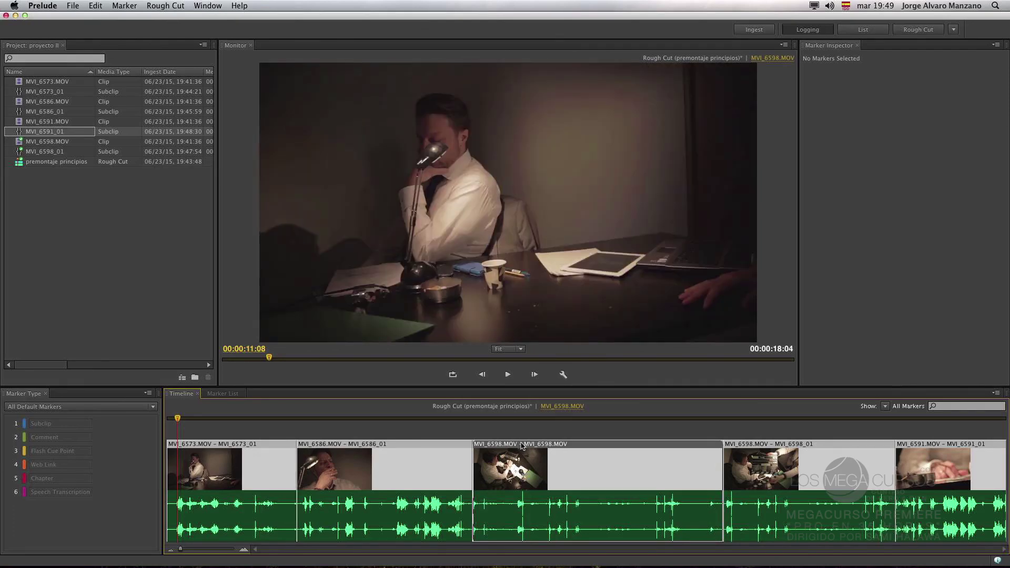
key(Delete)
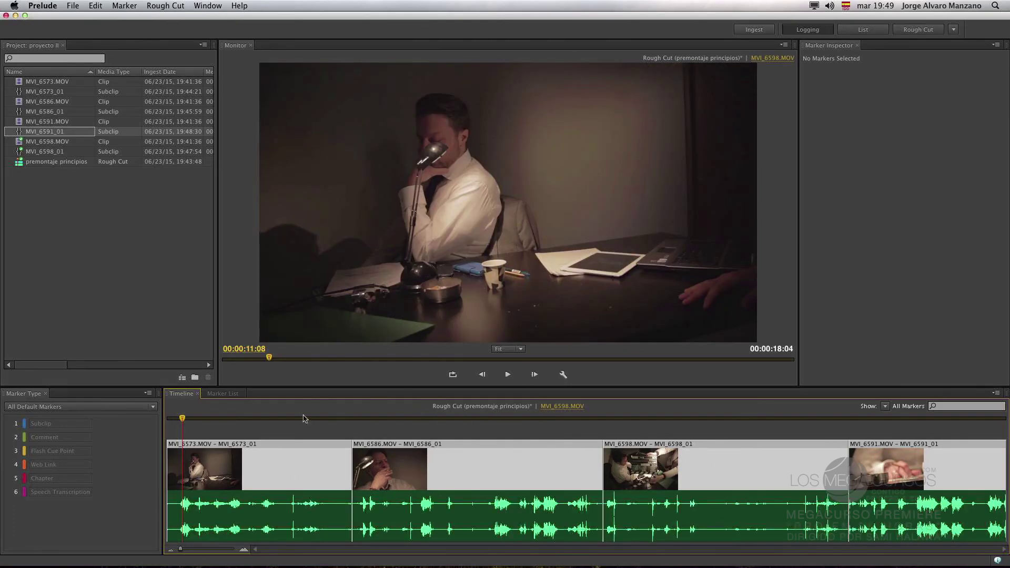
Step: Rewind the rough cut to its start and send it to Premiere Pro in a new project named proyecto II_cortometraje principios
click(180, 418)
drag(184, 419, 167, 419)
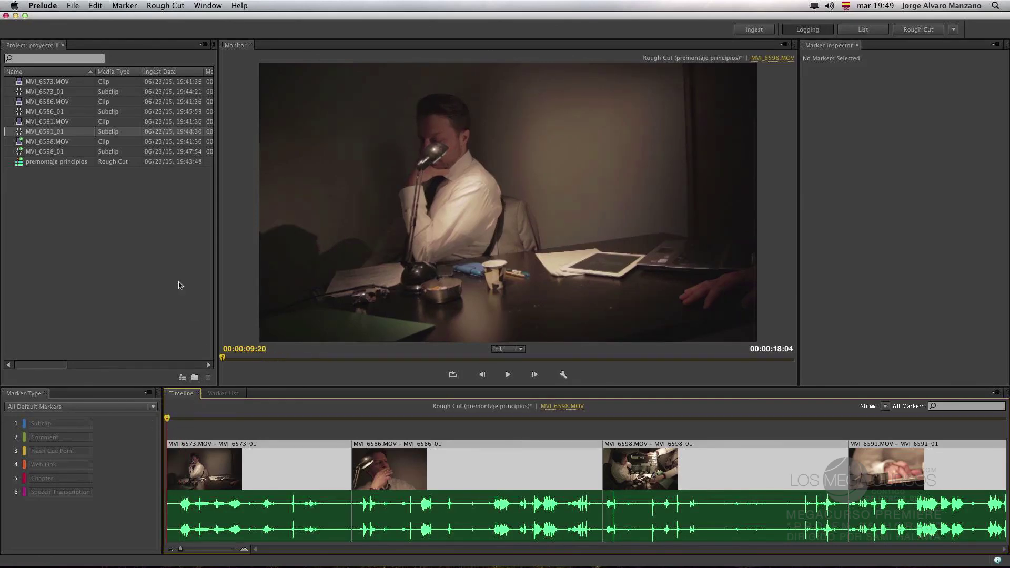
click(78, 7)
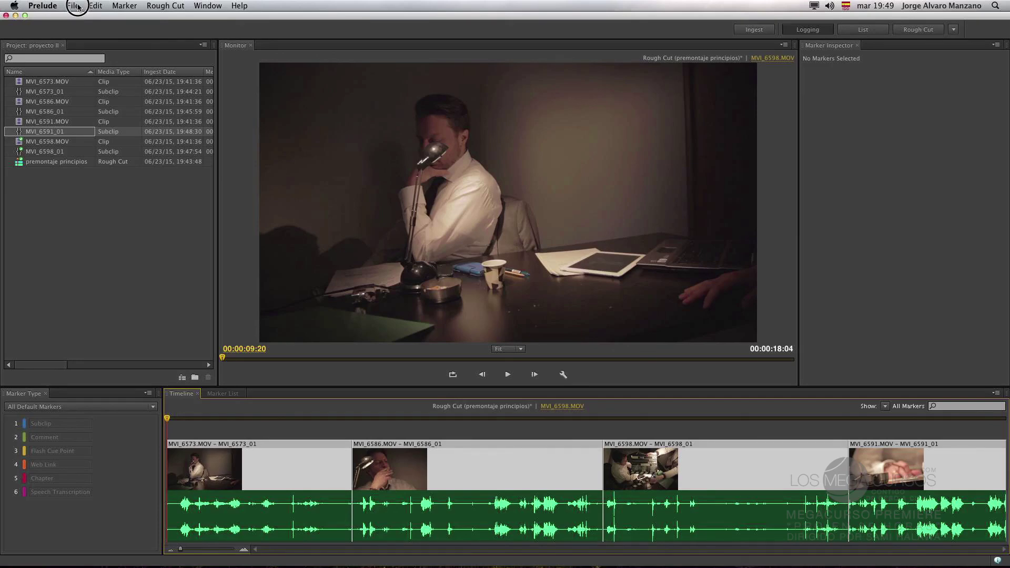
click(76, 6)
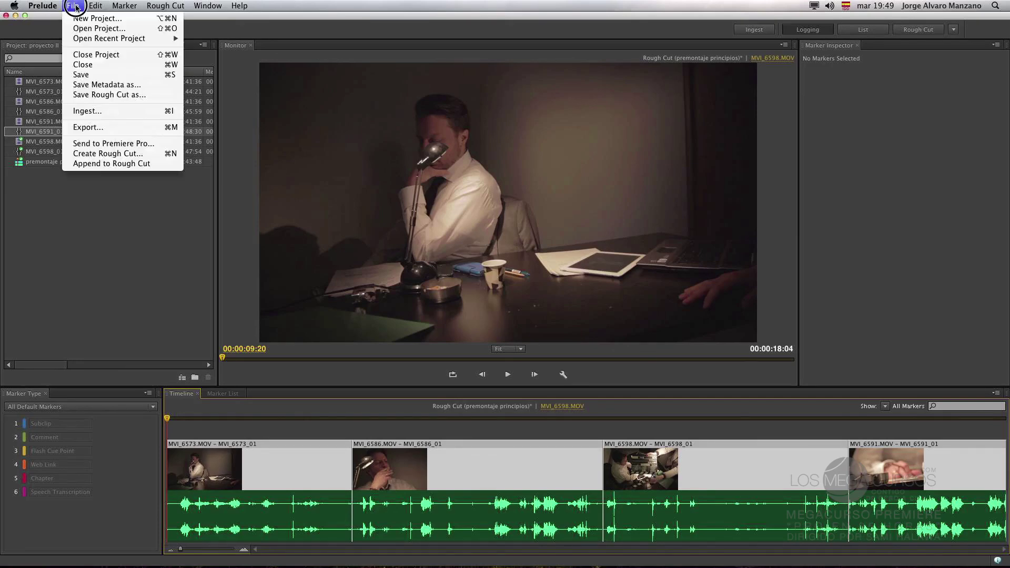
click(106, 143)
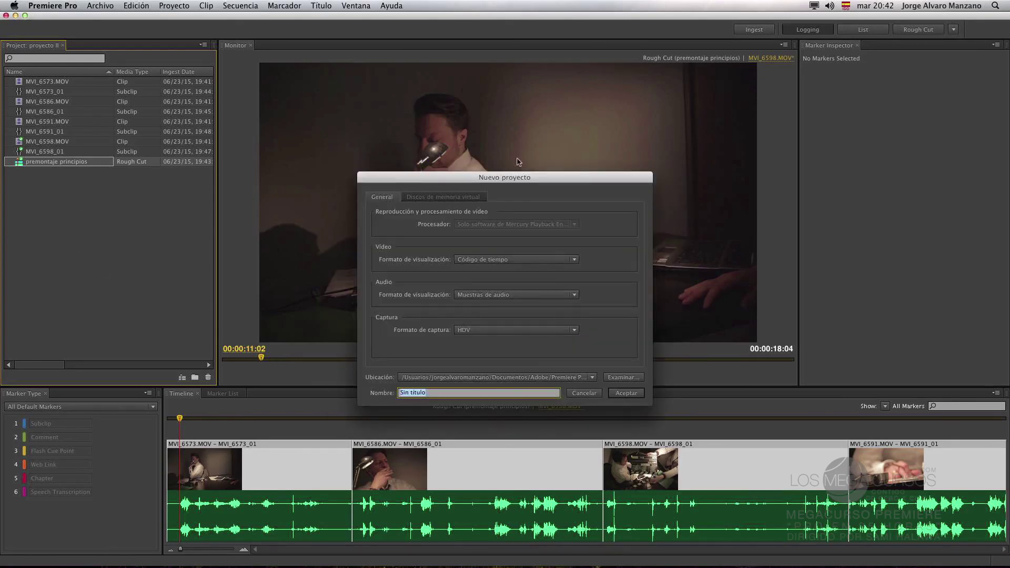
text(proyecto II_cortometraje principios)
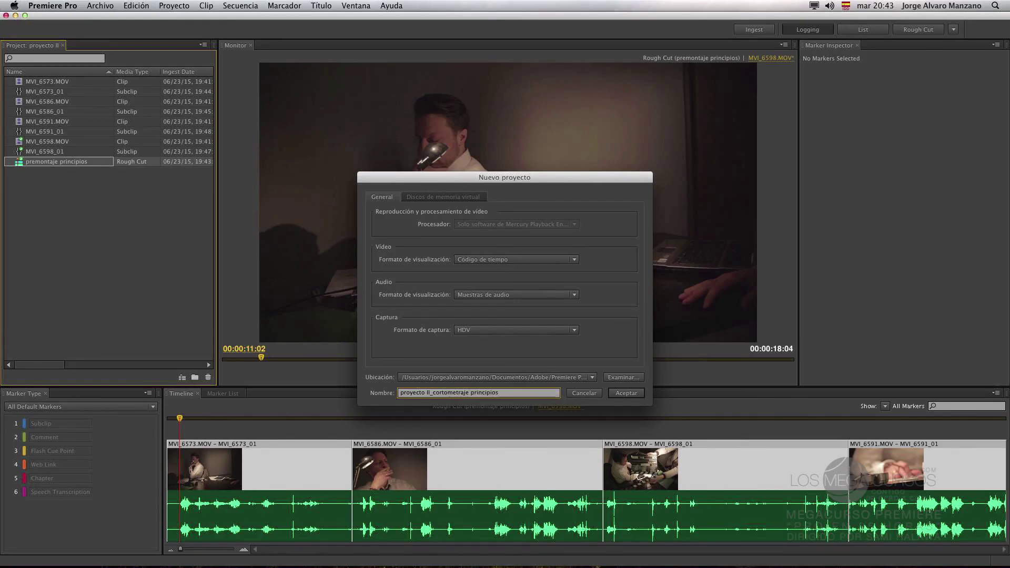
click(625, 394)
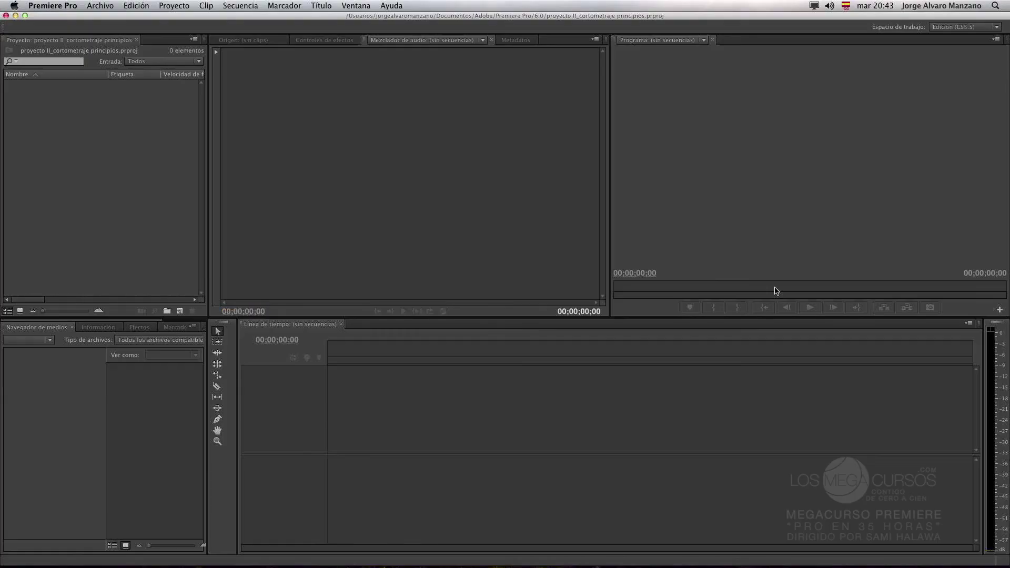
key(super+v)
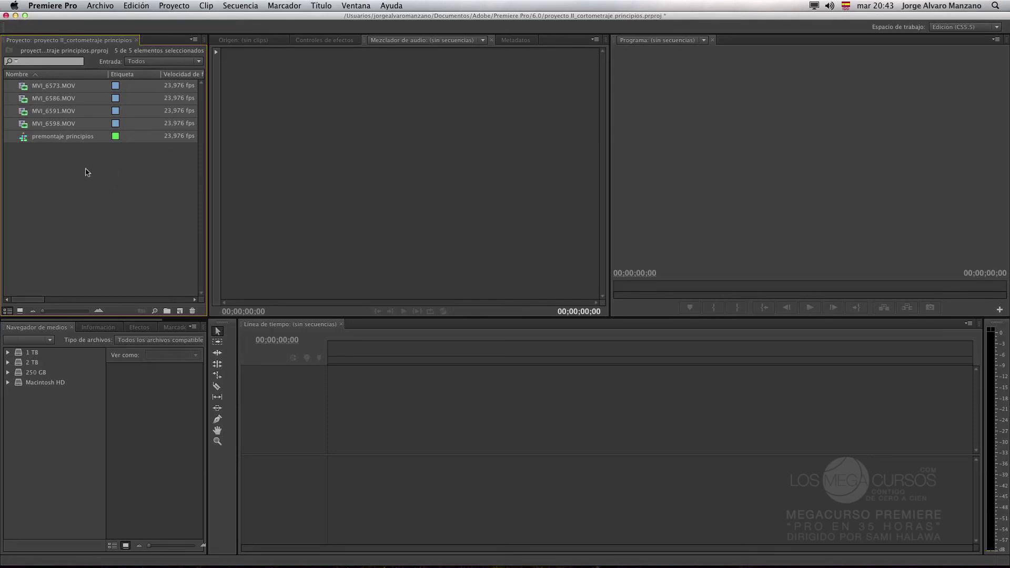
Step: Open the premontaje principios sequence and extend its work area to the end of the last clip
click(96, 171)
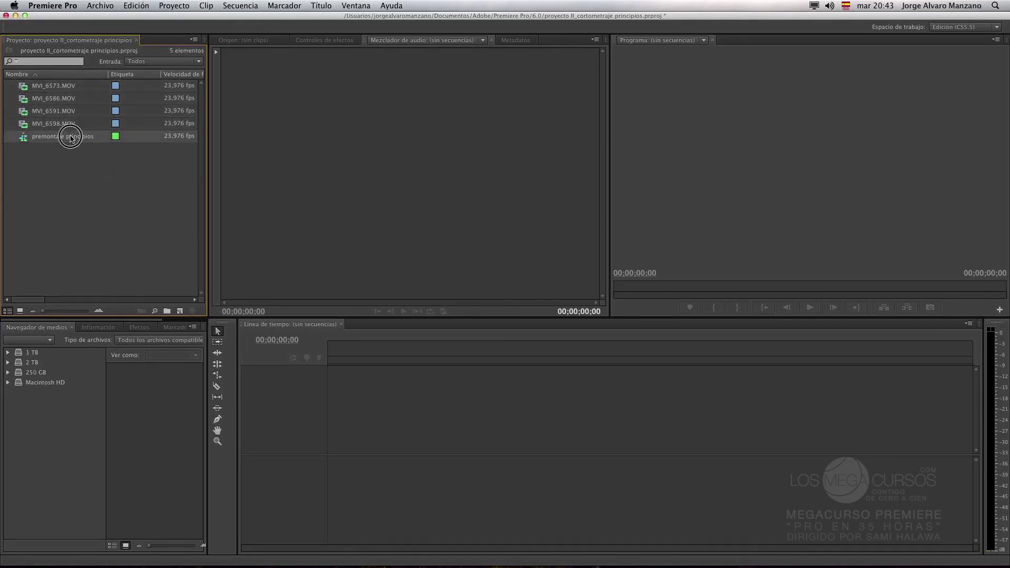
double_click(74, 136)
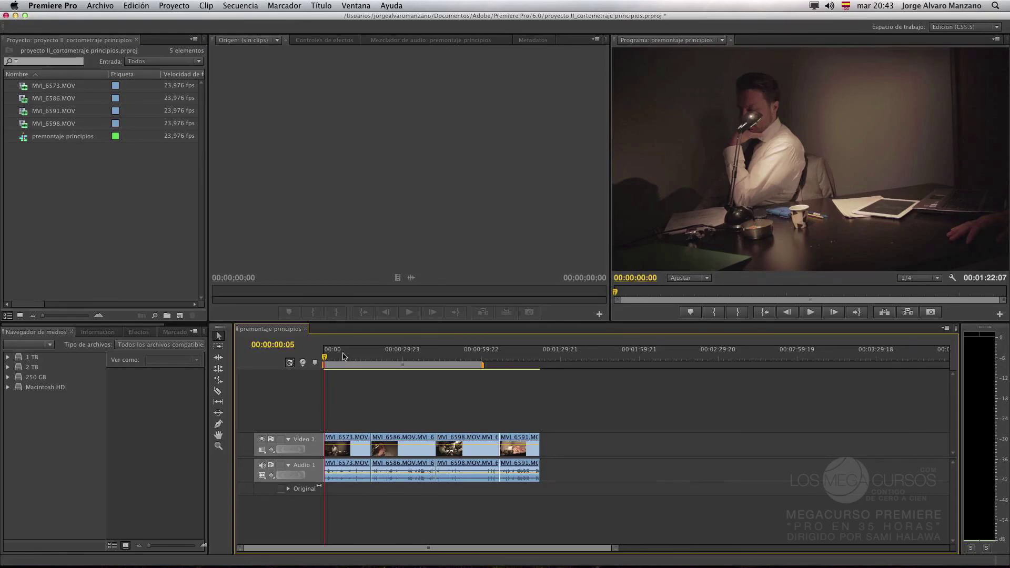
drag(345, 359, 540, 366)
Step: Scrub back through the first clip of the sequence and leave the playhead at 00:00:03:00
drag(466, 359, 342, 361)
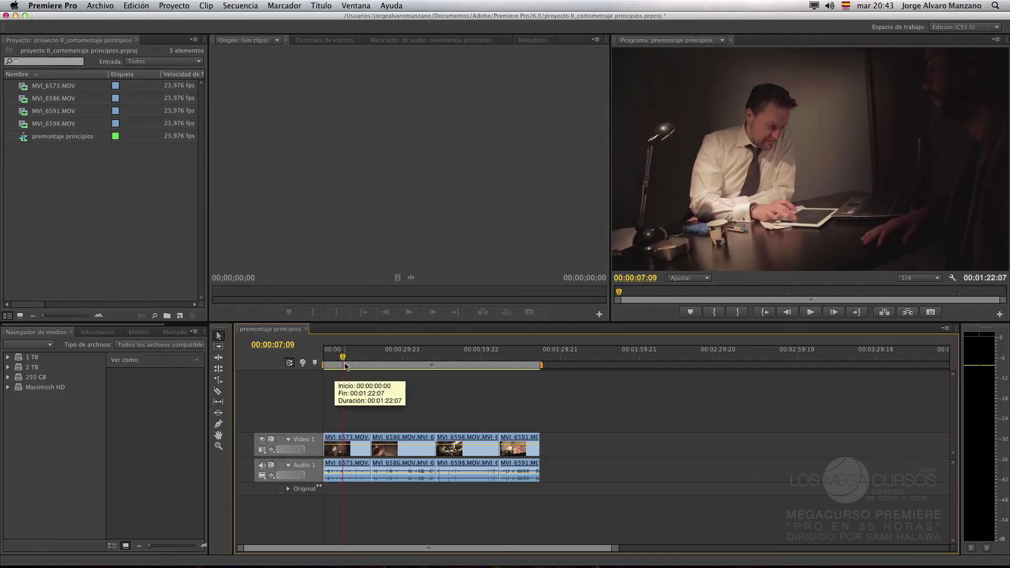
drag(345, 363, 335, 363)
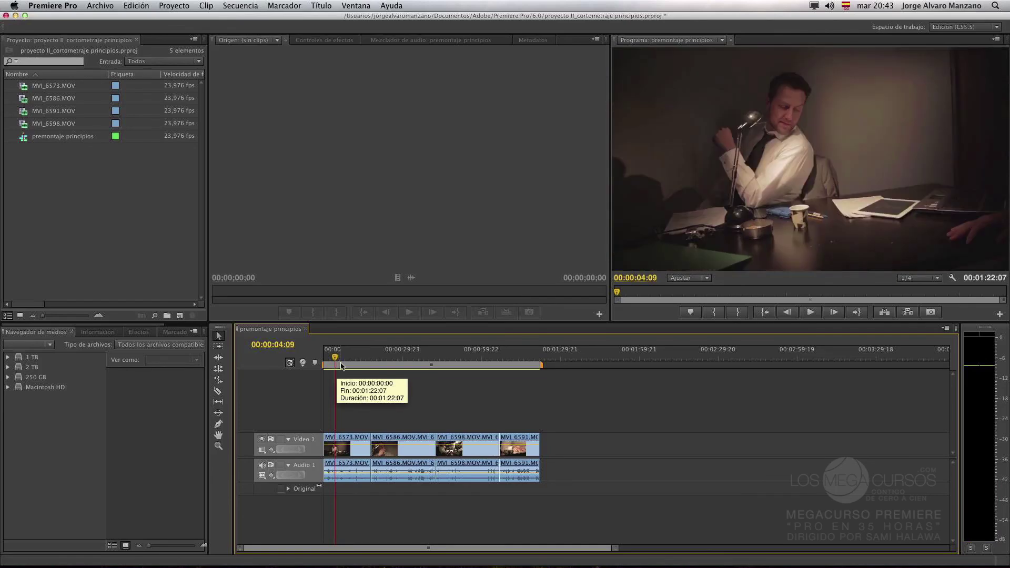
click(331, 352)
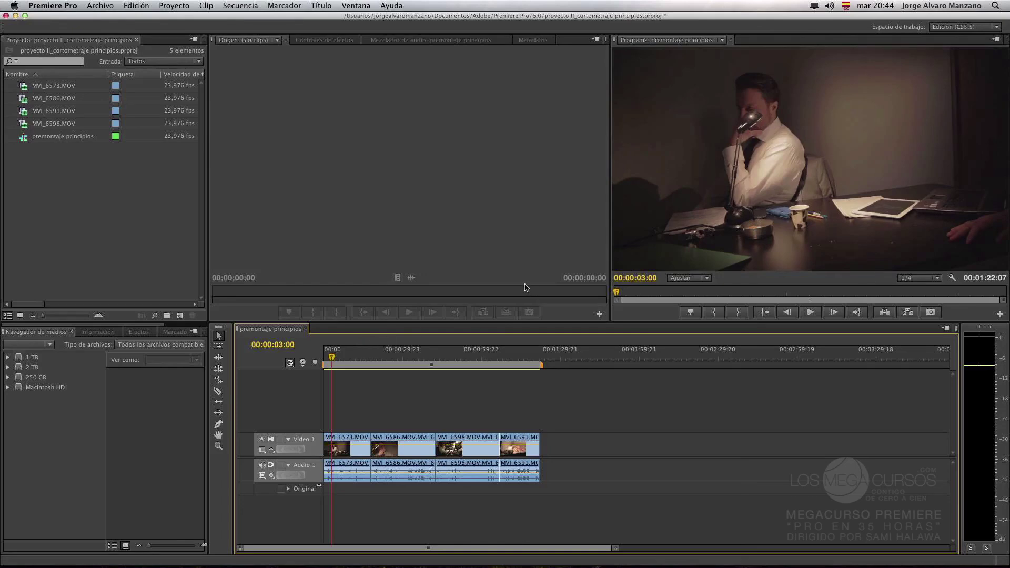
Step: Switch back to Prelude and view the commands available for the MVI_6573.MOV clip in the project
key(super+Tab)
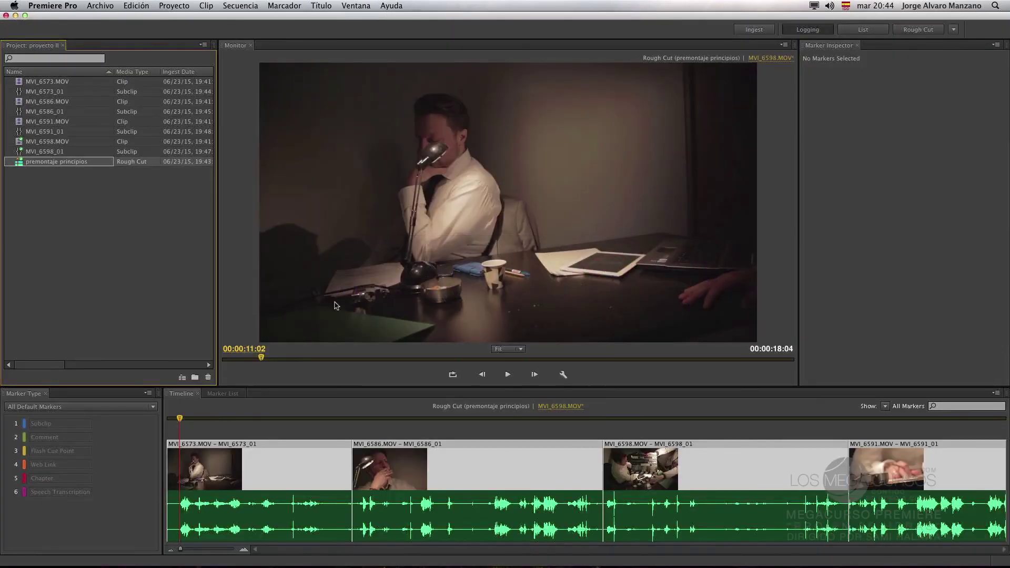
click(121, 239)
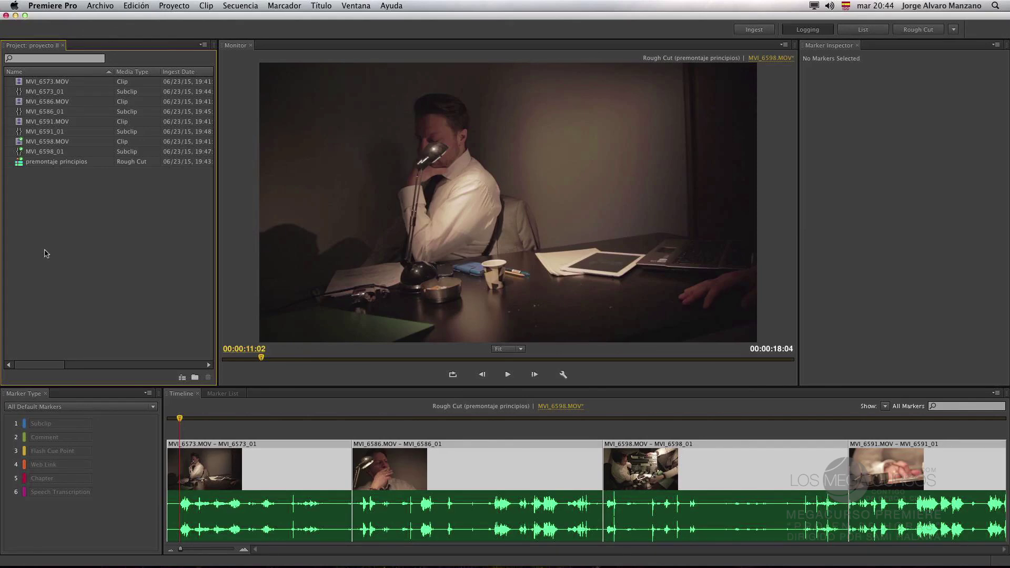
click(35, 84)
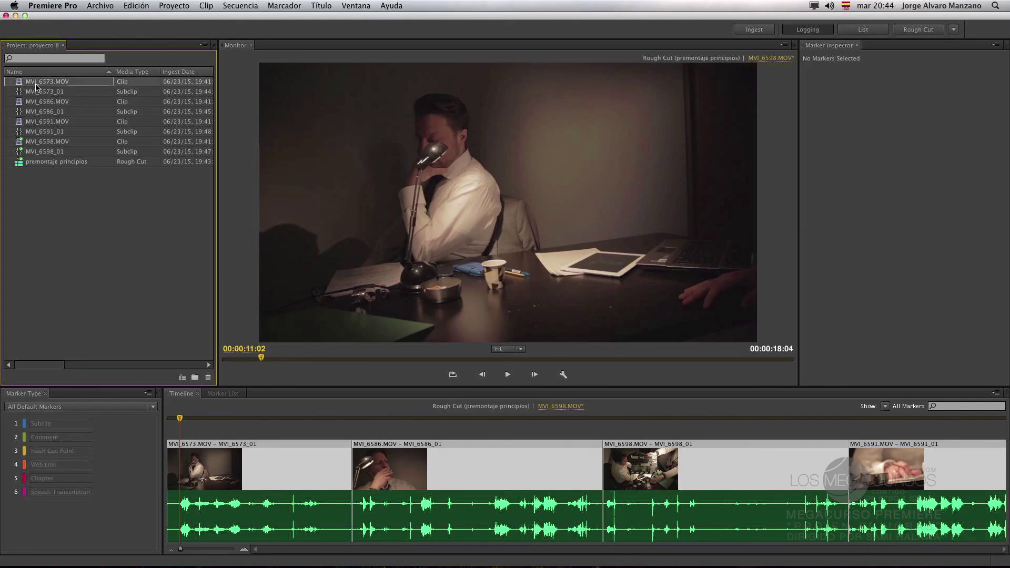
right_click(36, 85)
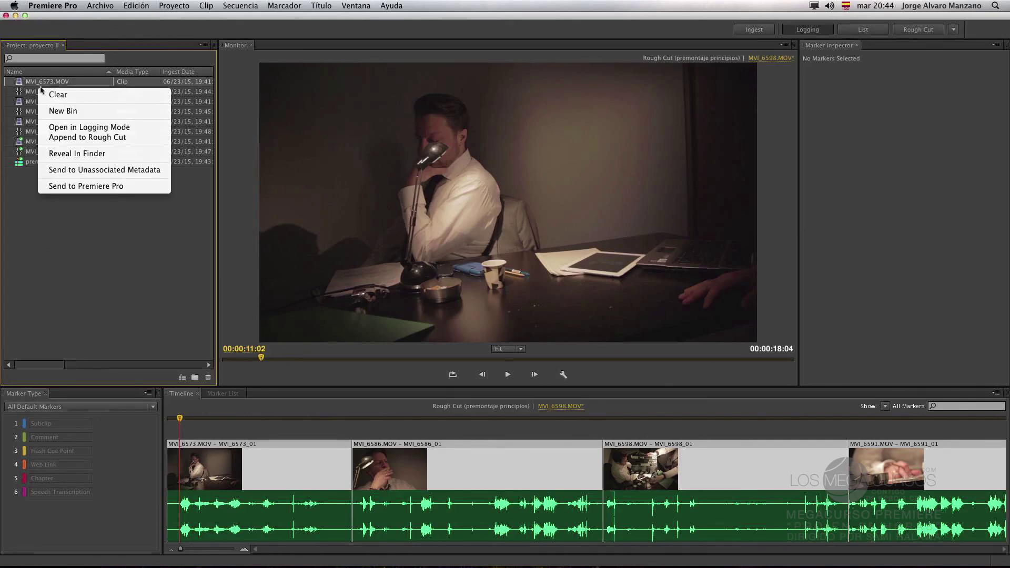
click(94, 226)
click(93, 226)
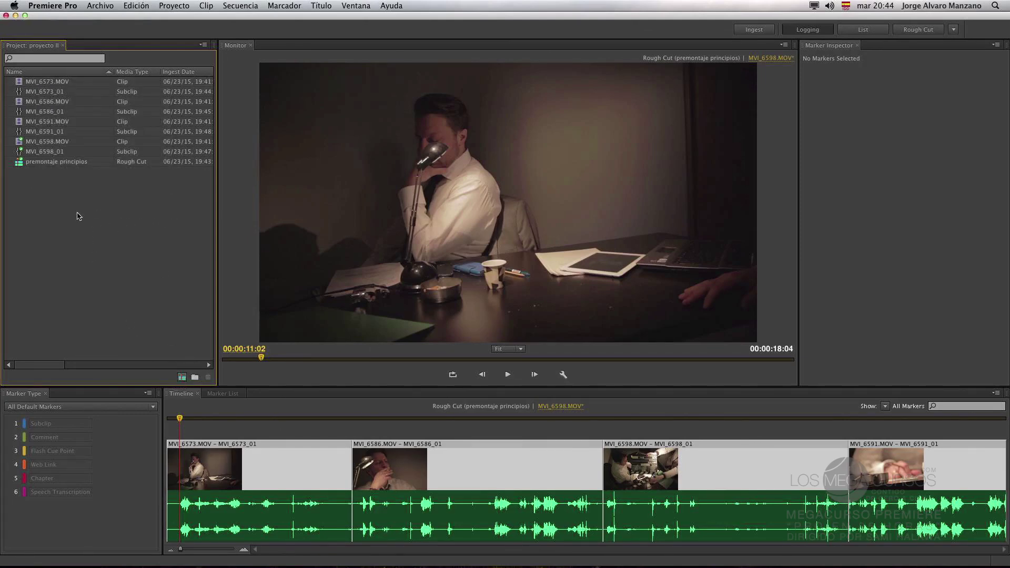
Step: Create a rough cut named principios 2 in the Rough Cuts folder and open it
click(182, 377)
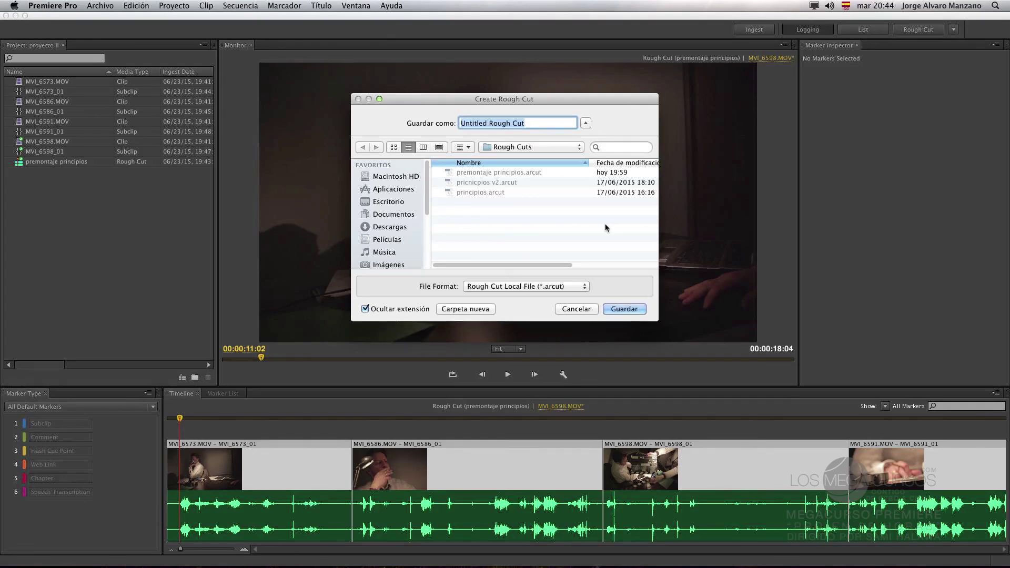
text(principios )
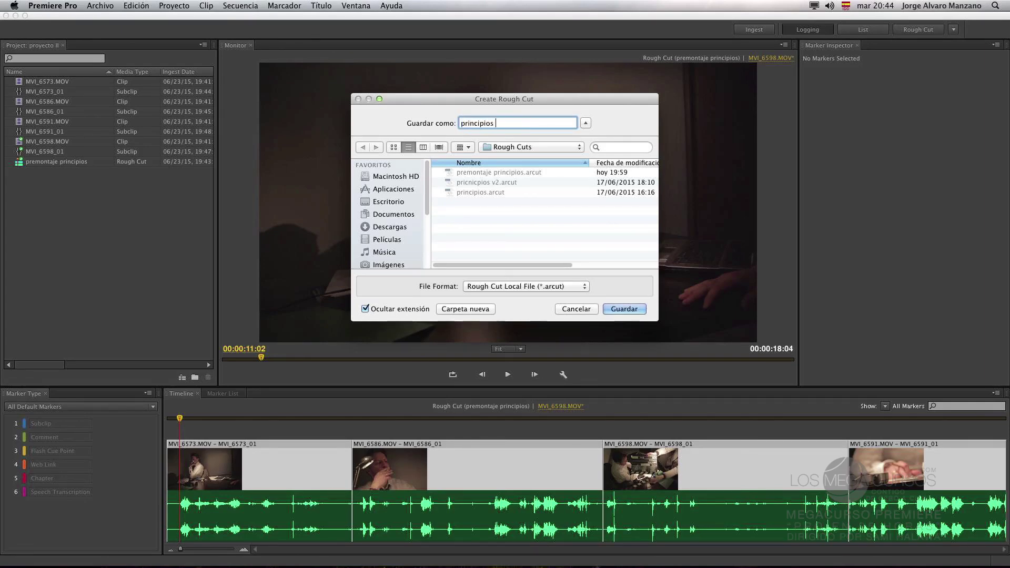
text(2)
key(Return)
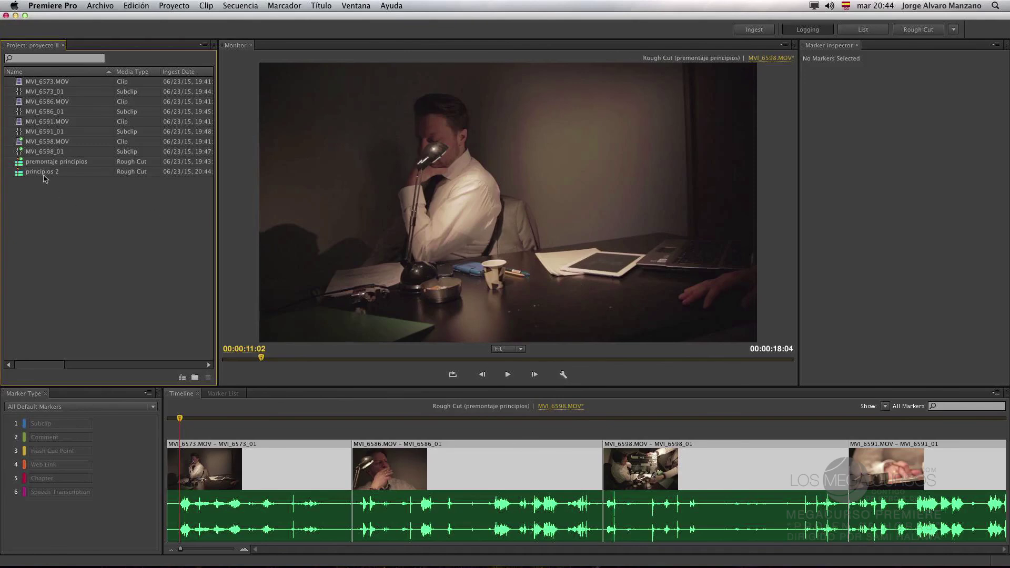
click(45, 175)
double_click(22, 173)
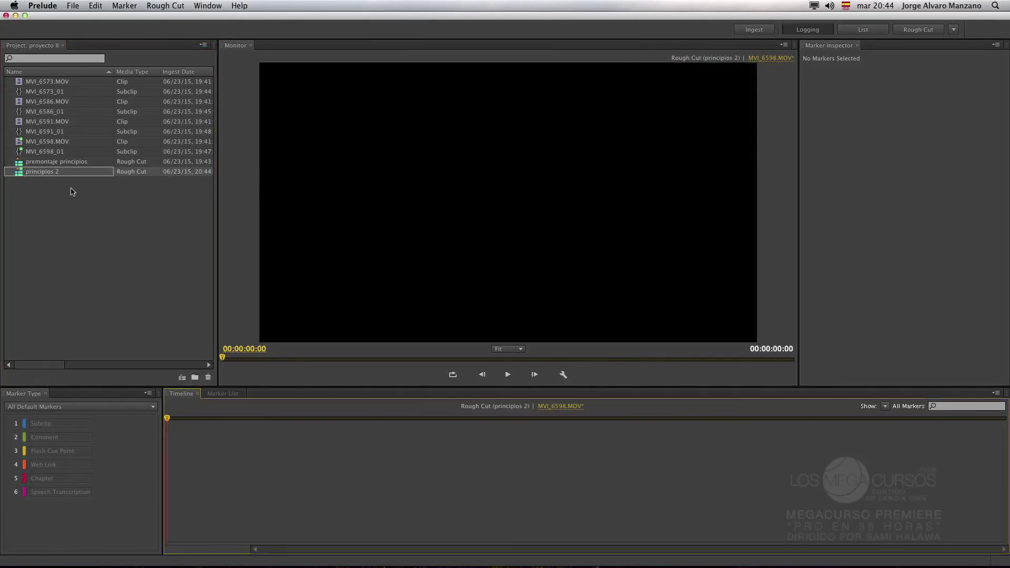
Step: Append the full MVI_6598.MOV clip to the empty principios 2 rough cut
click(48, 135)
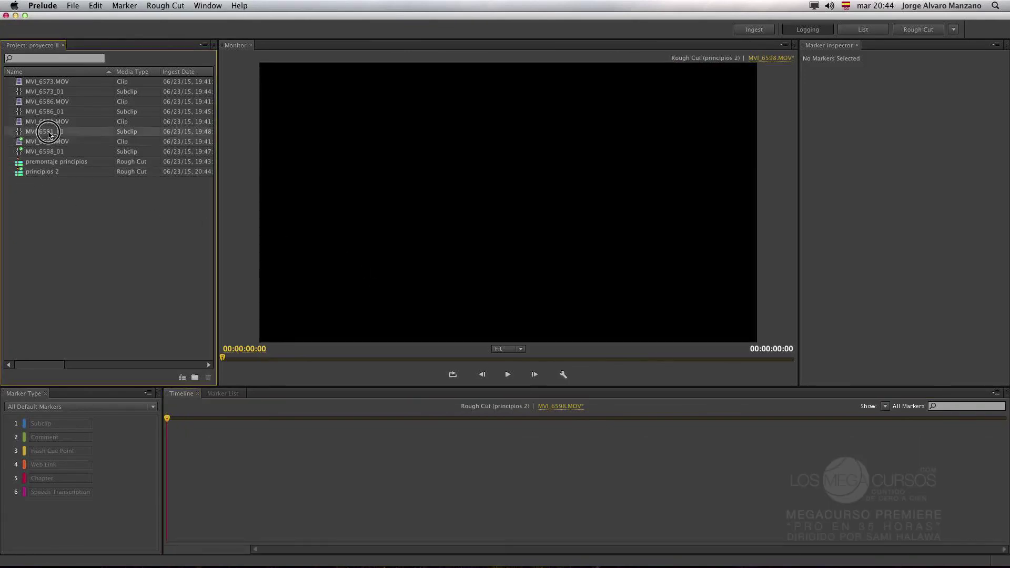
click(51, 142)
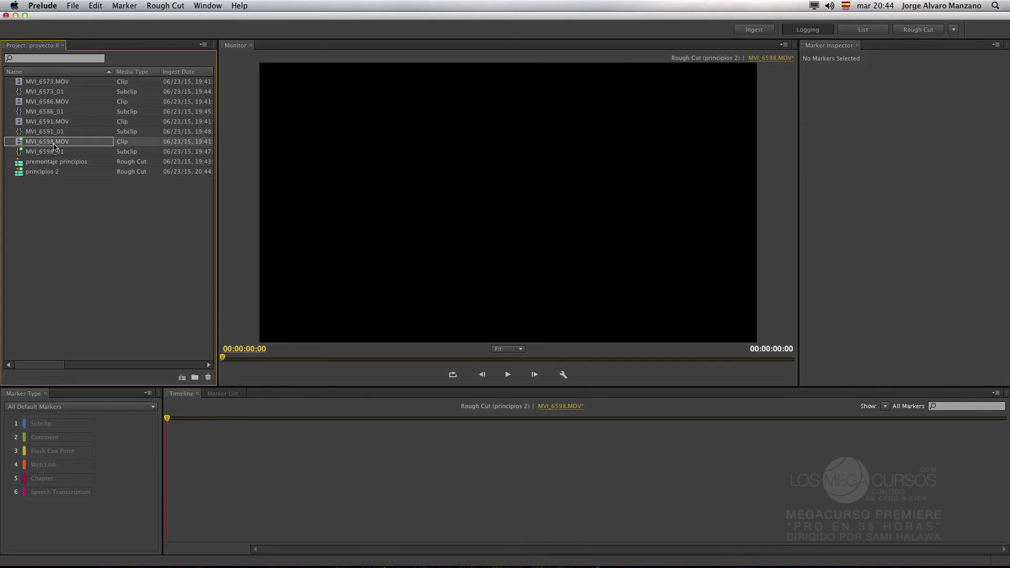
right_click(54, 146)
click(100, 198)
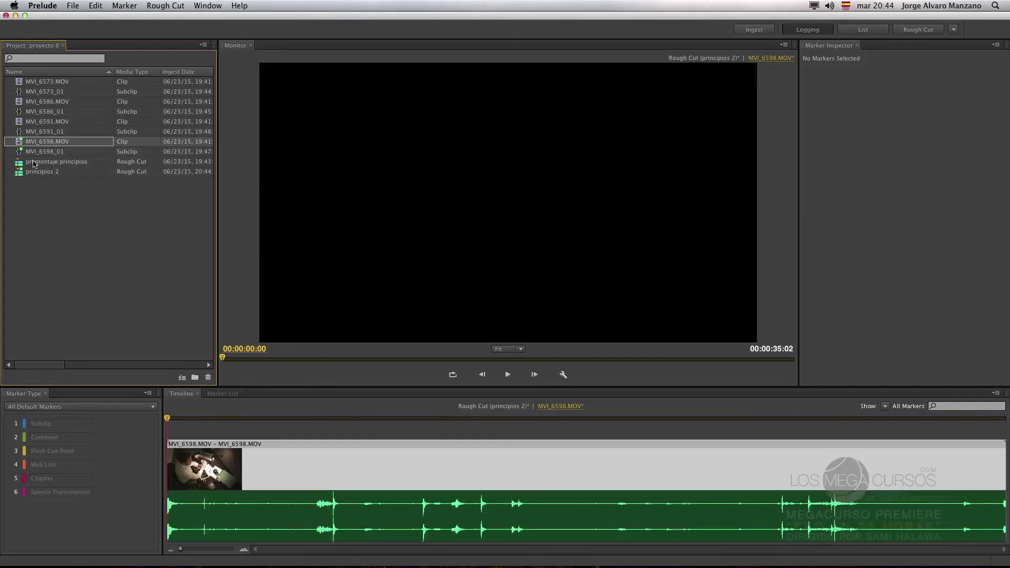
Step: Play the principios 2 rough cut from its start and move the playhead to 00:00:03:21
click(168, 419)
key(space)
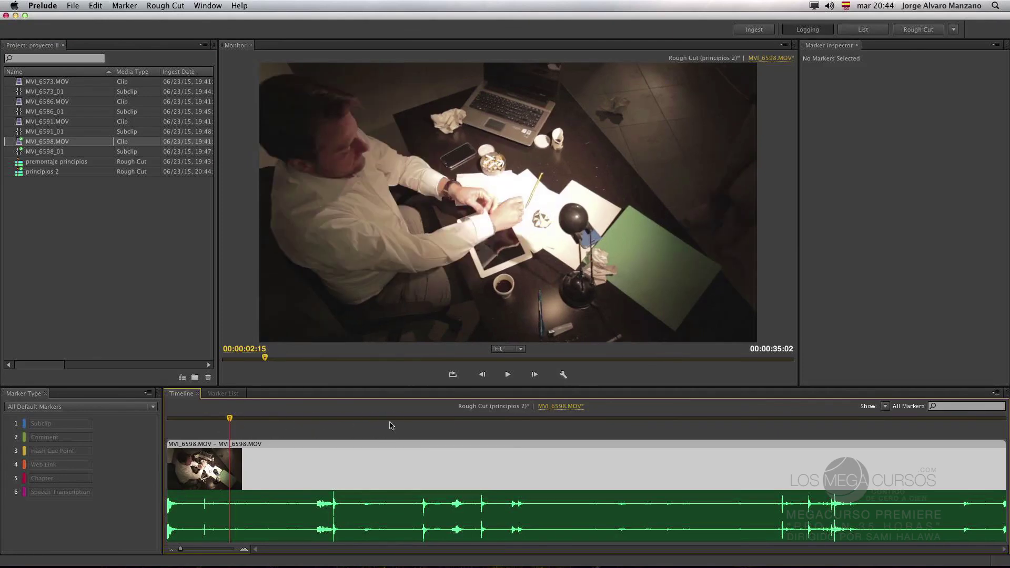
drag(232, 418, 259, 419)
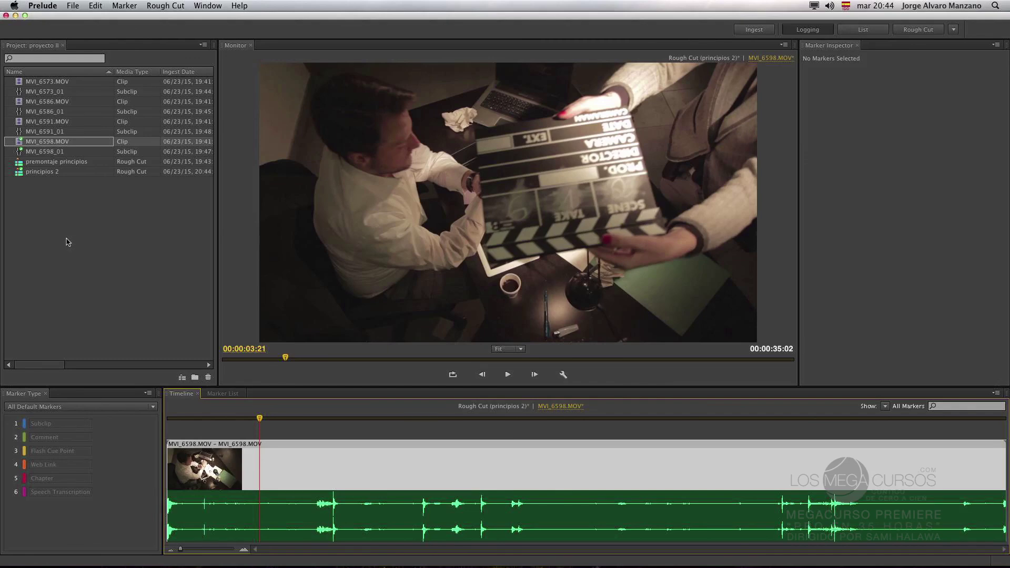
Step: Hide Prelude to return to the Premiere Pro project
click(47, 5)
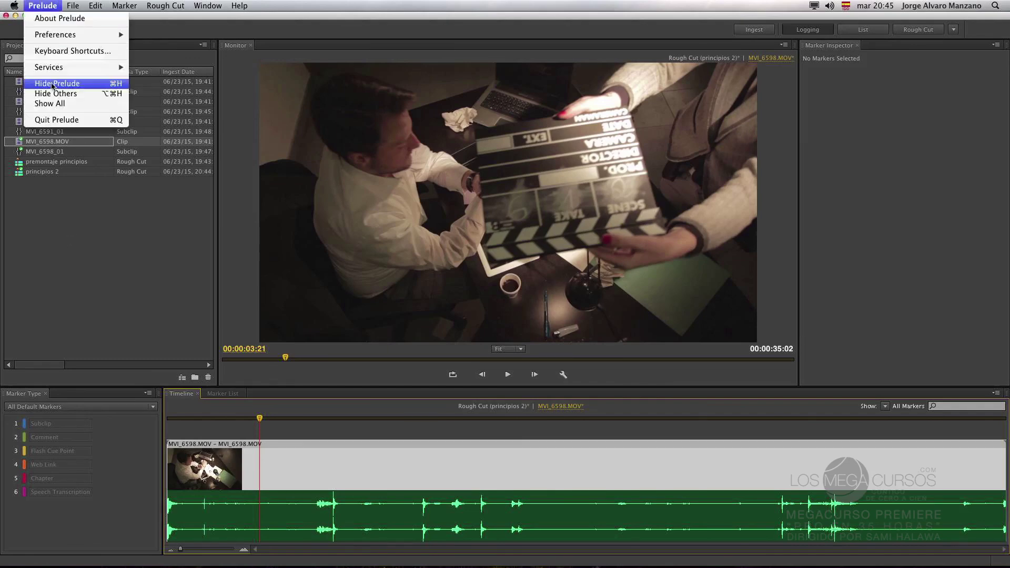
click(47, 6)
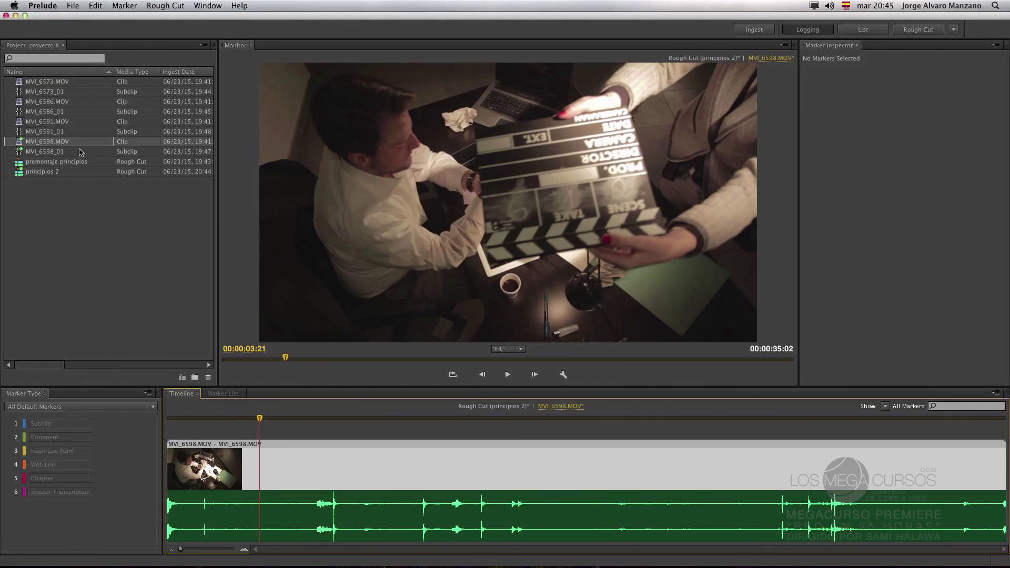
click(53, 8)
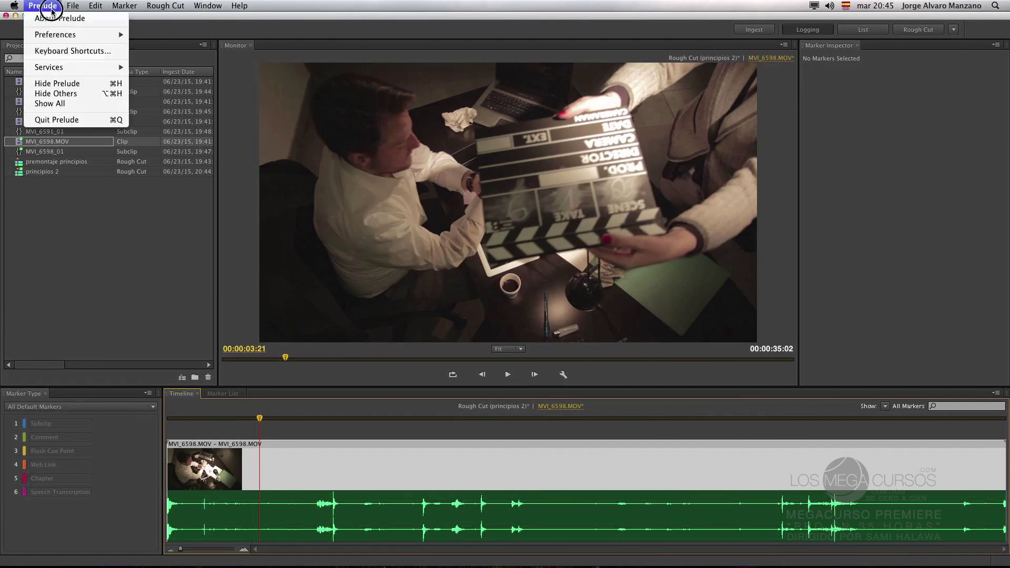
click(86, 220)
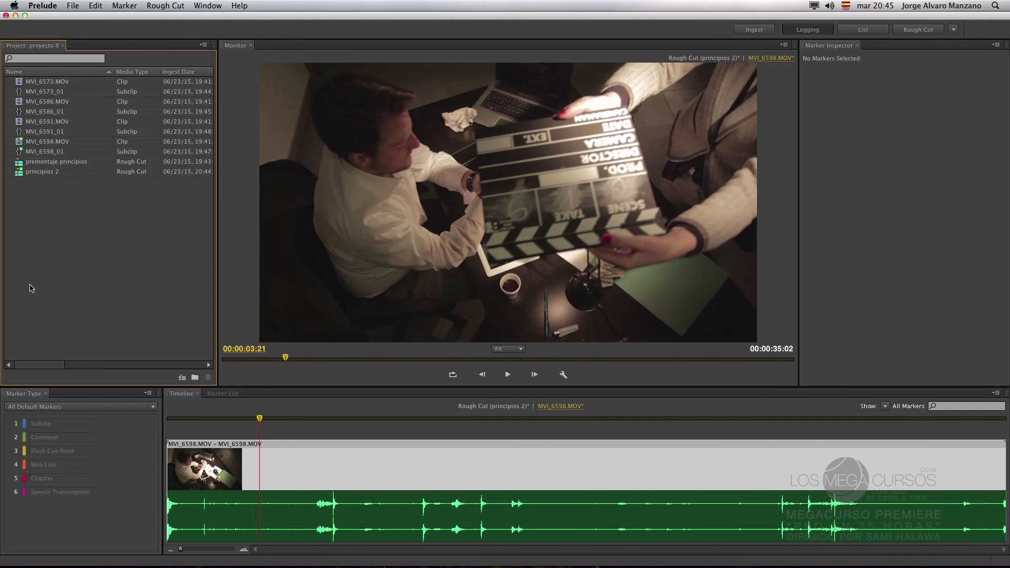
click(49, 6)
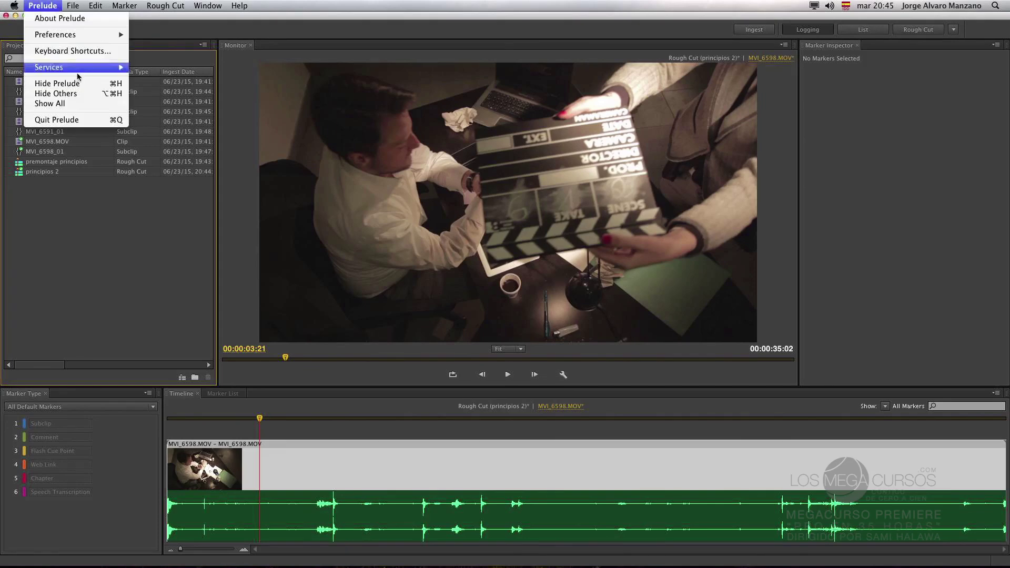
click(69, 81)
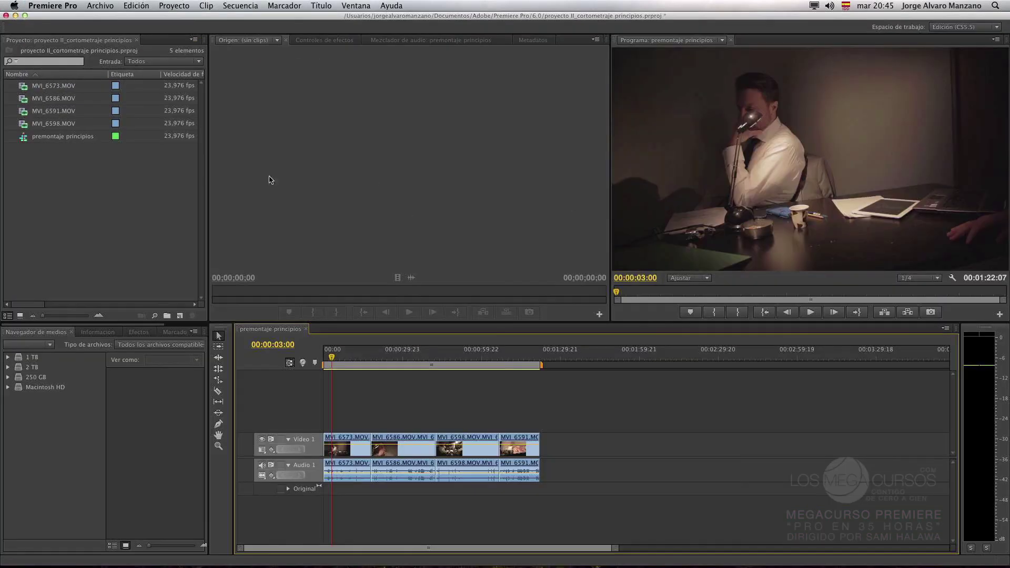
Step: Scrub the premontaje principios sequence into its second clip and return the playhead to the start
click(336, 359)
drag(336, 359, 388, 359)
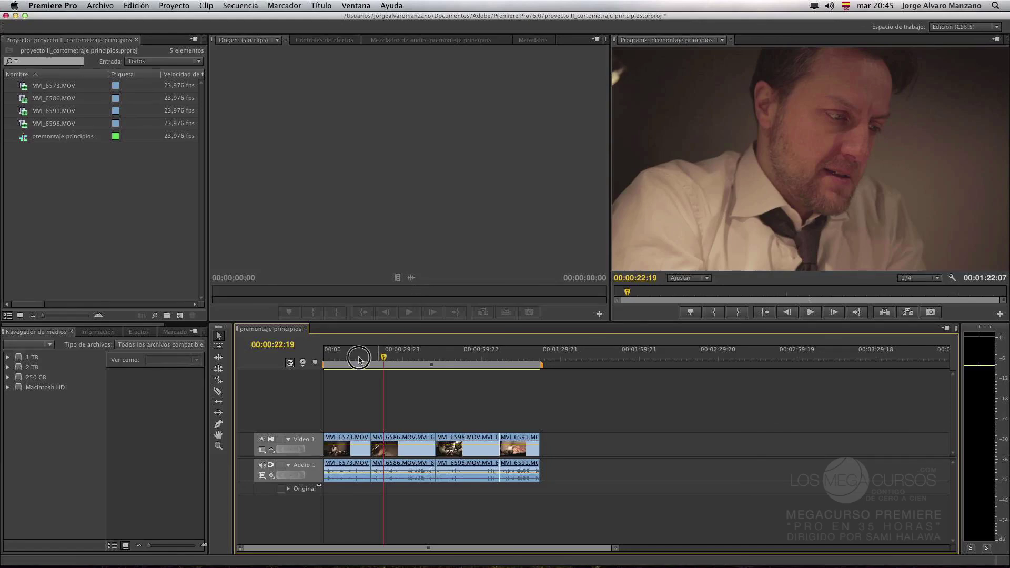
drag(358, 353, 188, 365)
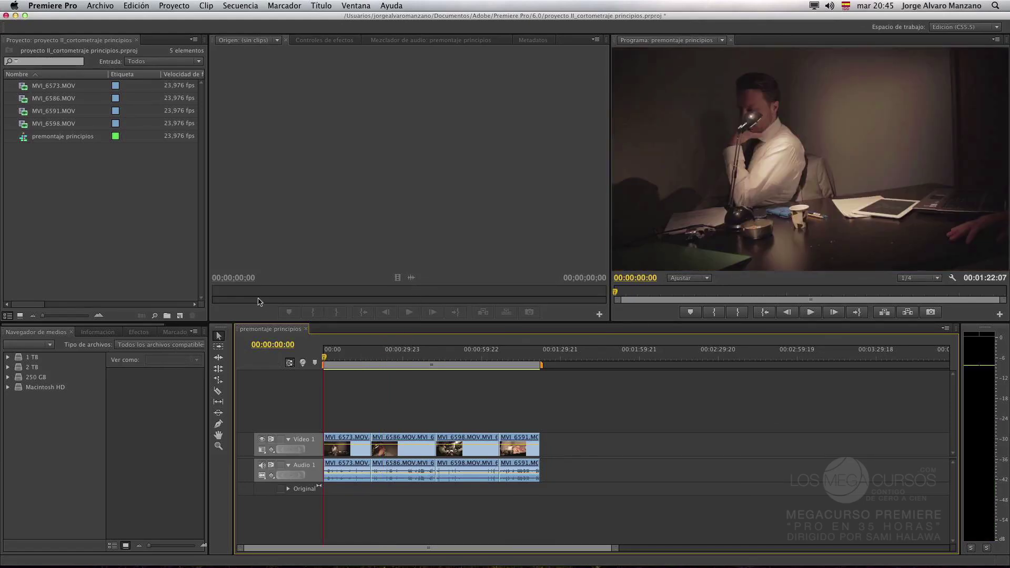